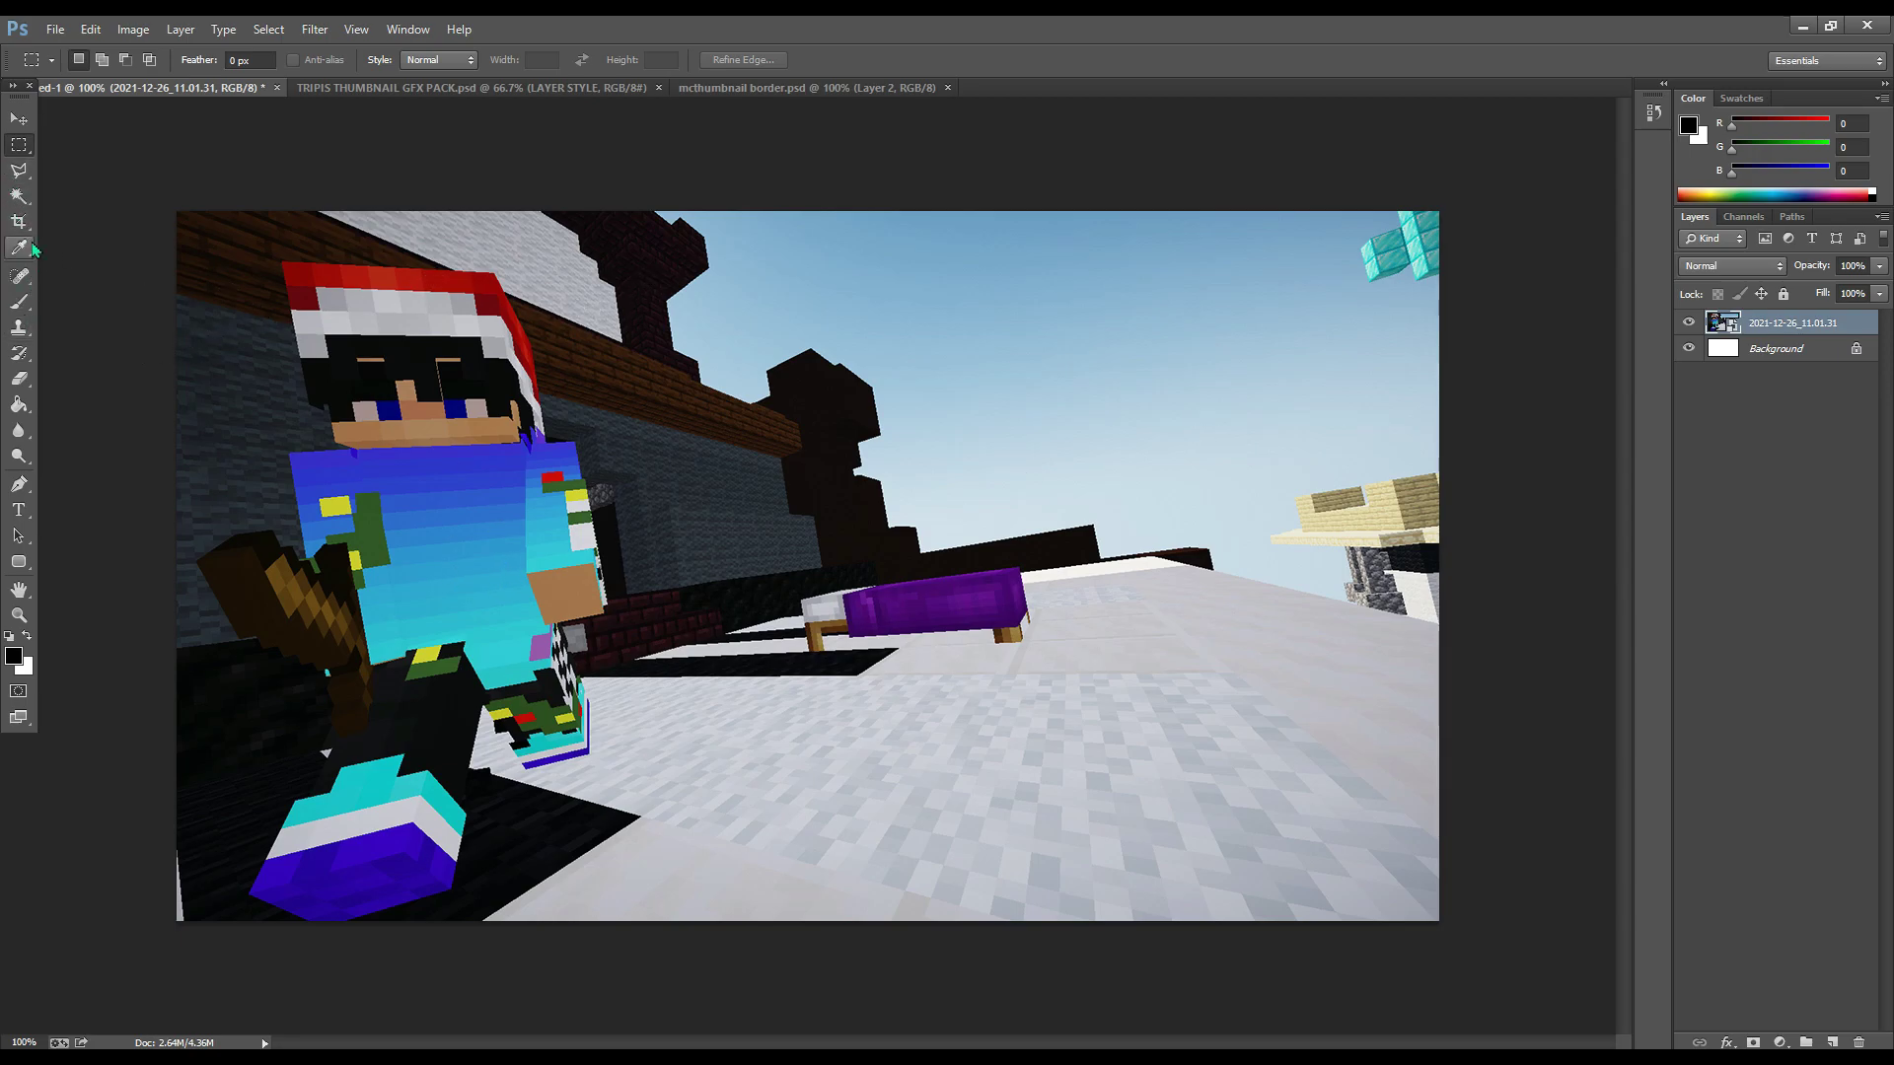
# - Activate the Polygonal Lasso Tool for outlining the character
pyautogui.click(19, 170)
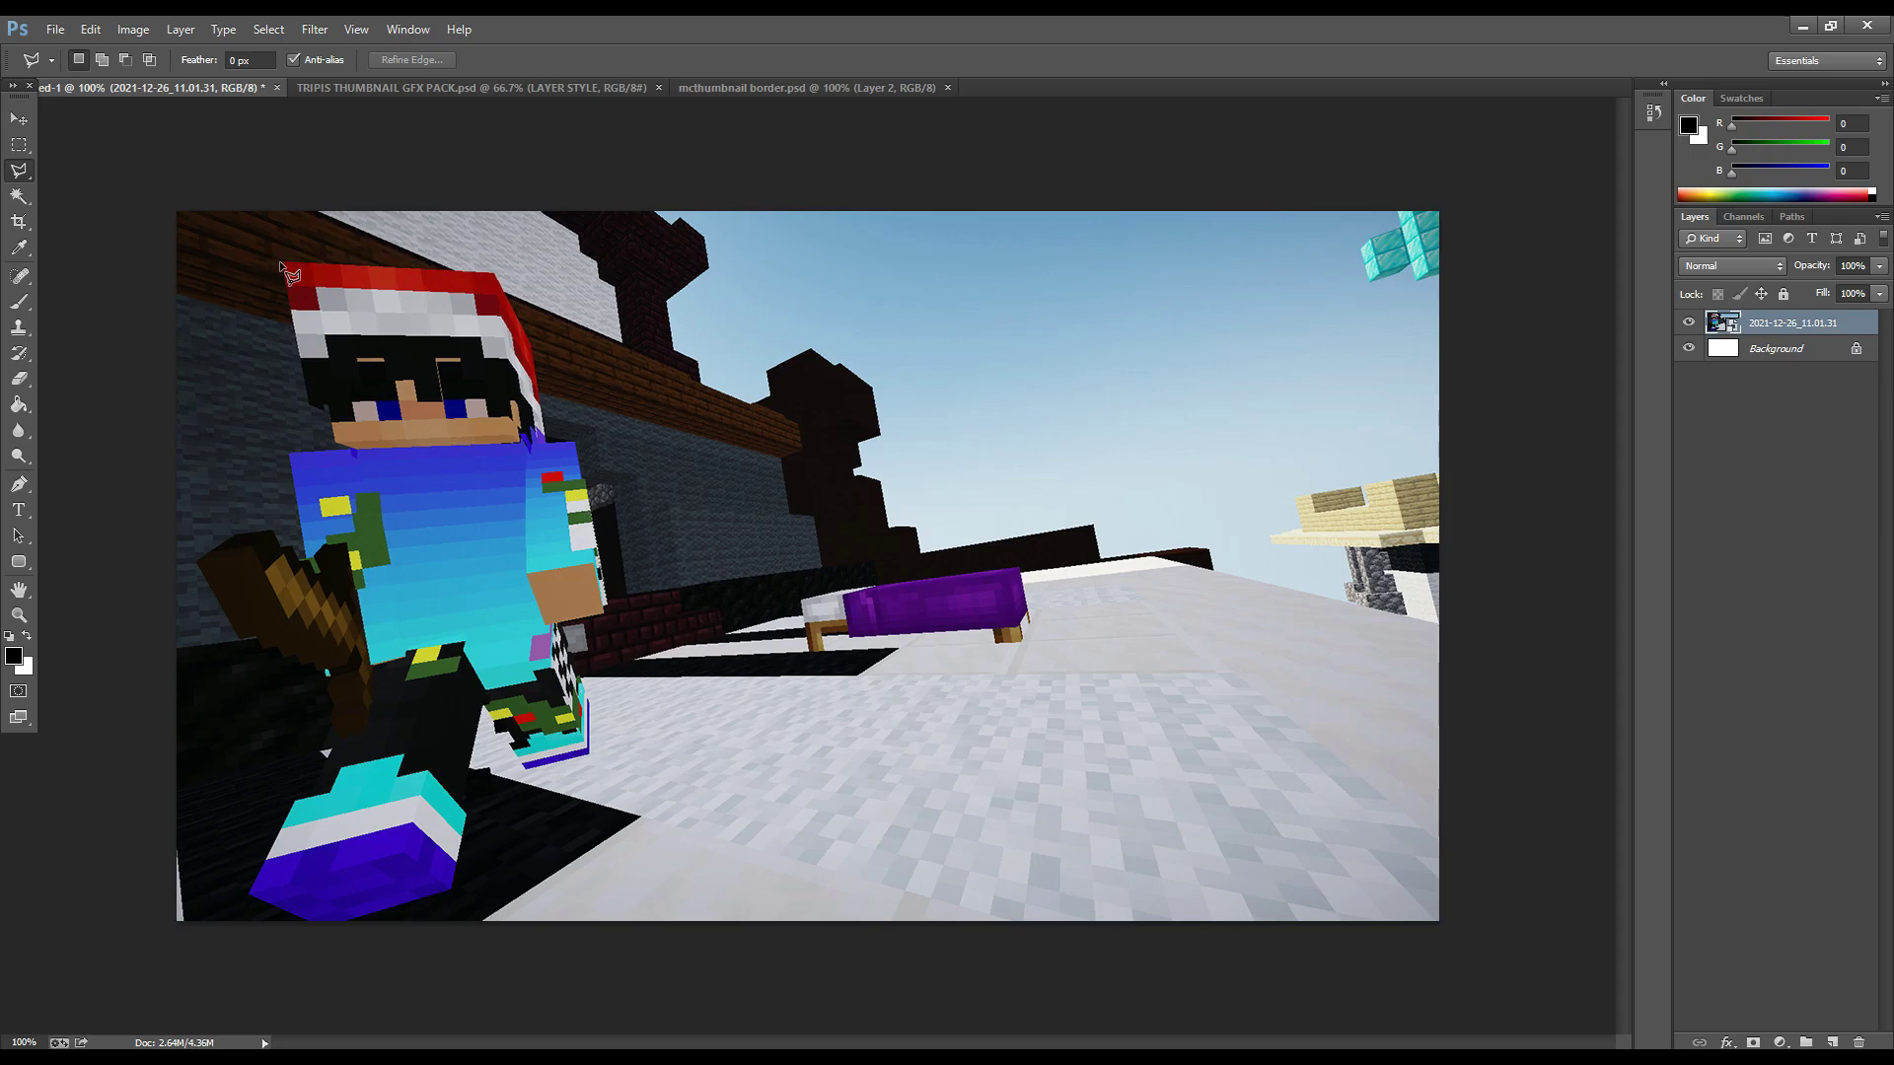
pyautogui.hotkey('ctrl', '+')
pyautogui.hotkey('ctrl', '+')
pyautogui.hscroll(-5, 280, 260)
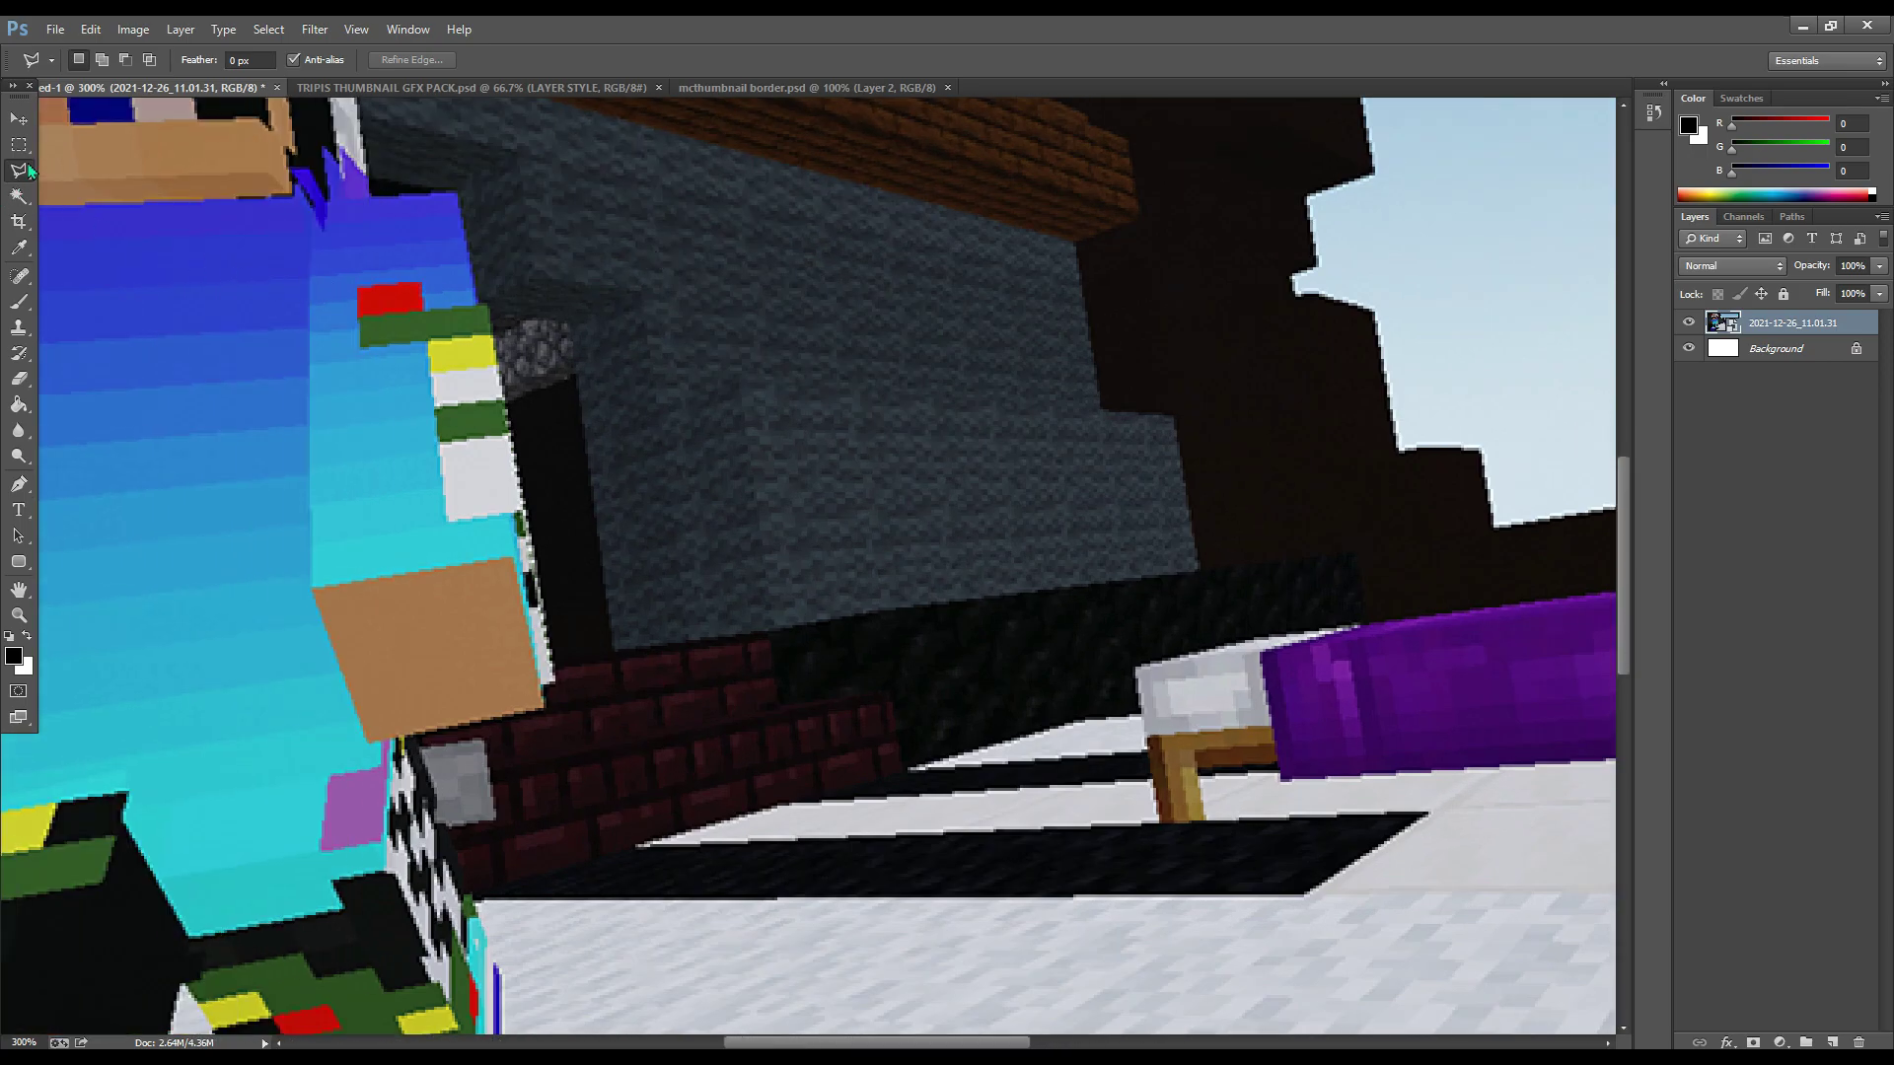
pyautogui.hotkey('ctrl', '-')
pyautogui.hotkey('ctrl', '-')
pyautogui.hotkey('ctrl', '-')
pyautogui.hotkey('ctrl', '-')
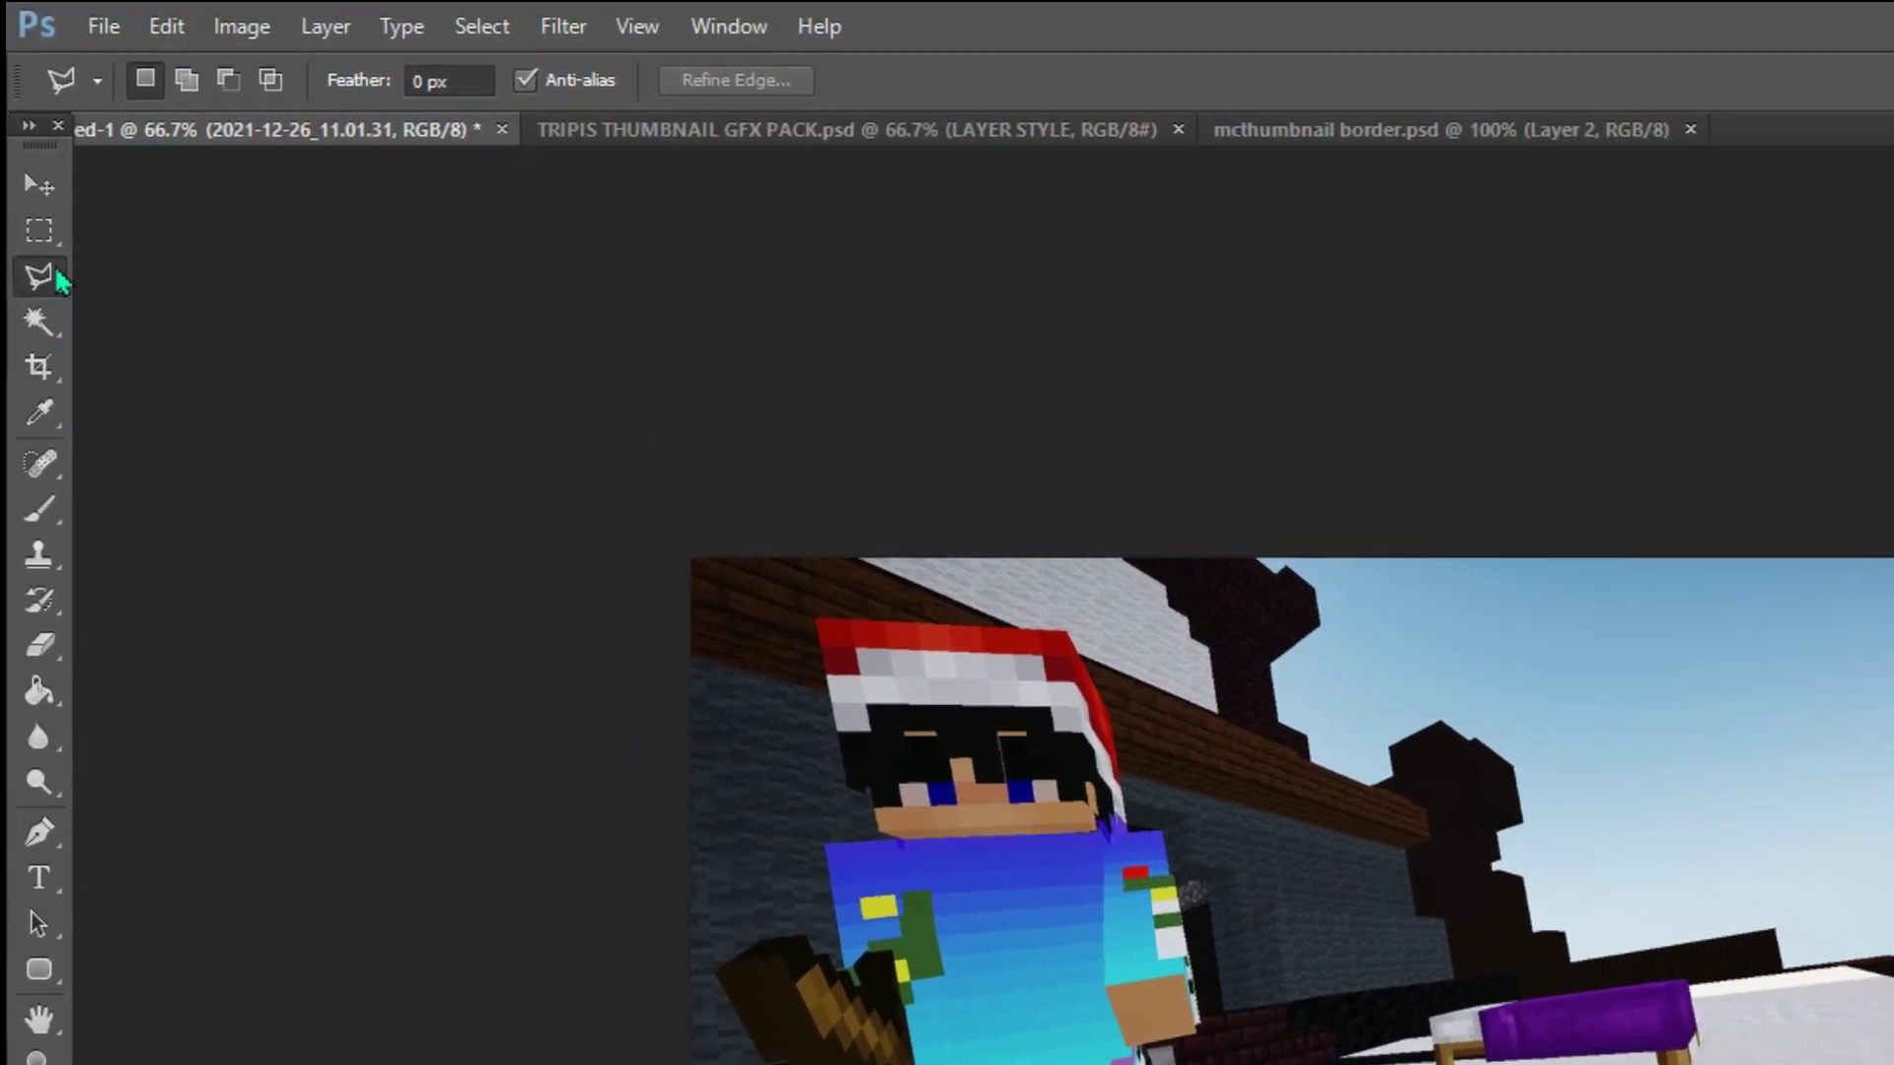
pyautogui.click(50, 278)
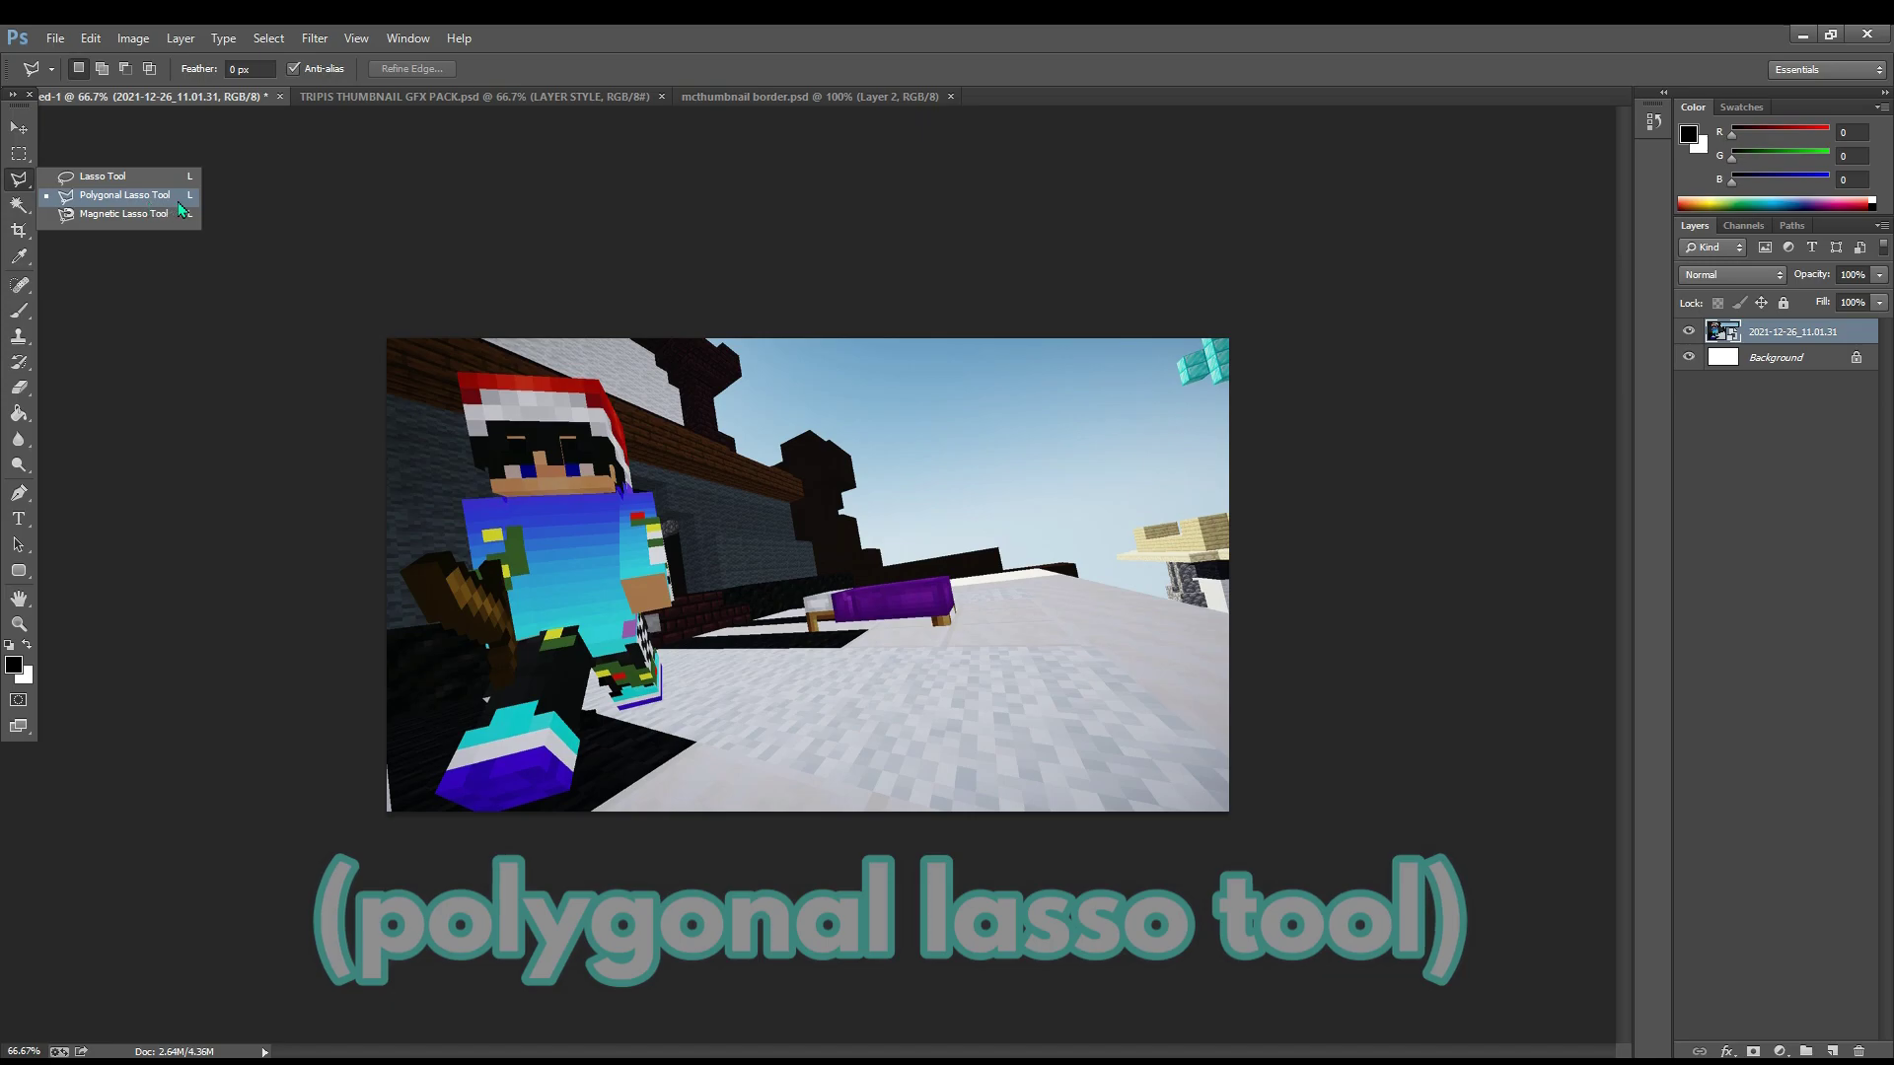
pyautogui.click(110, 188)
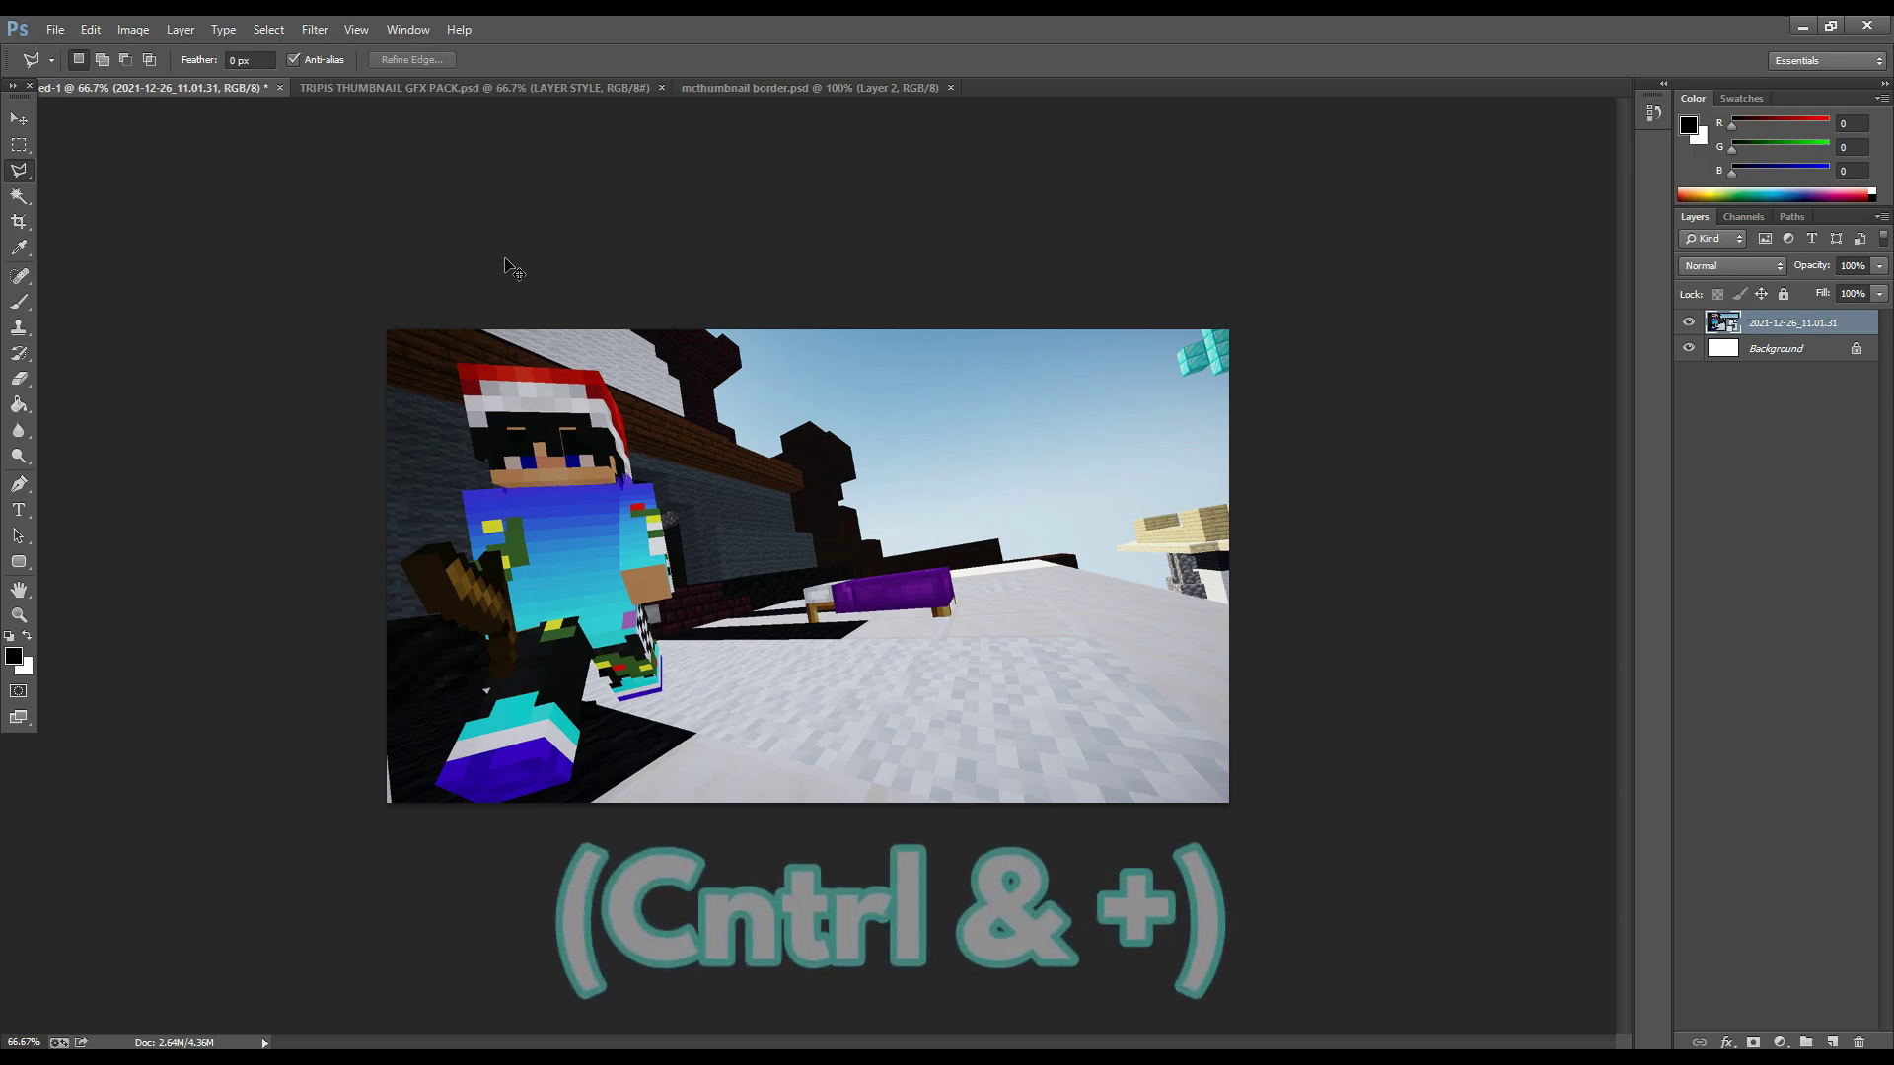
# - Start a polygonal lasso outline along the top of the Santa hat, down its sloping side and onto the adjoining shoulder
pyautogui.hotkey('ctrl', '+')
pyautogui.hotkey('ctrl', '+')
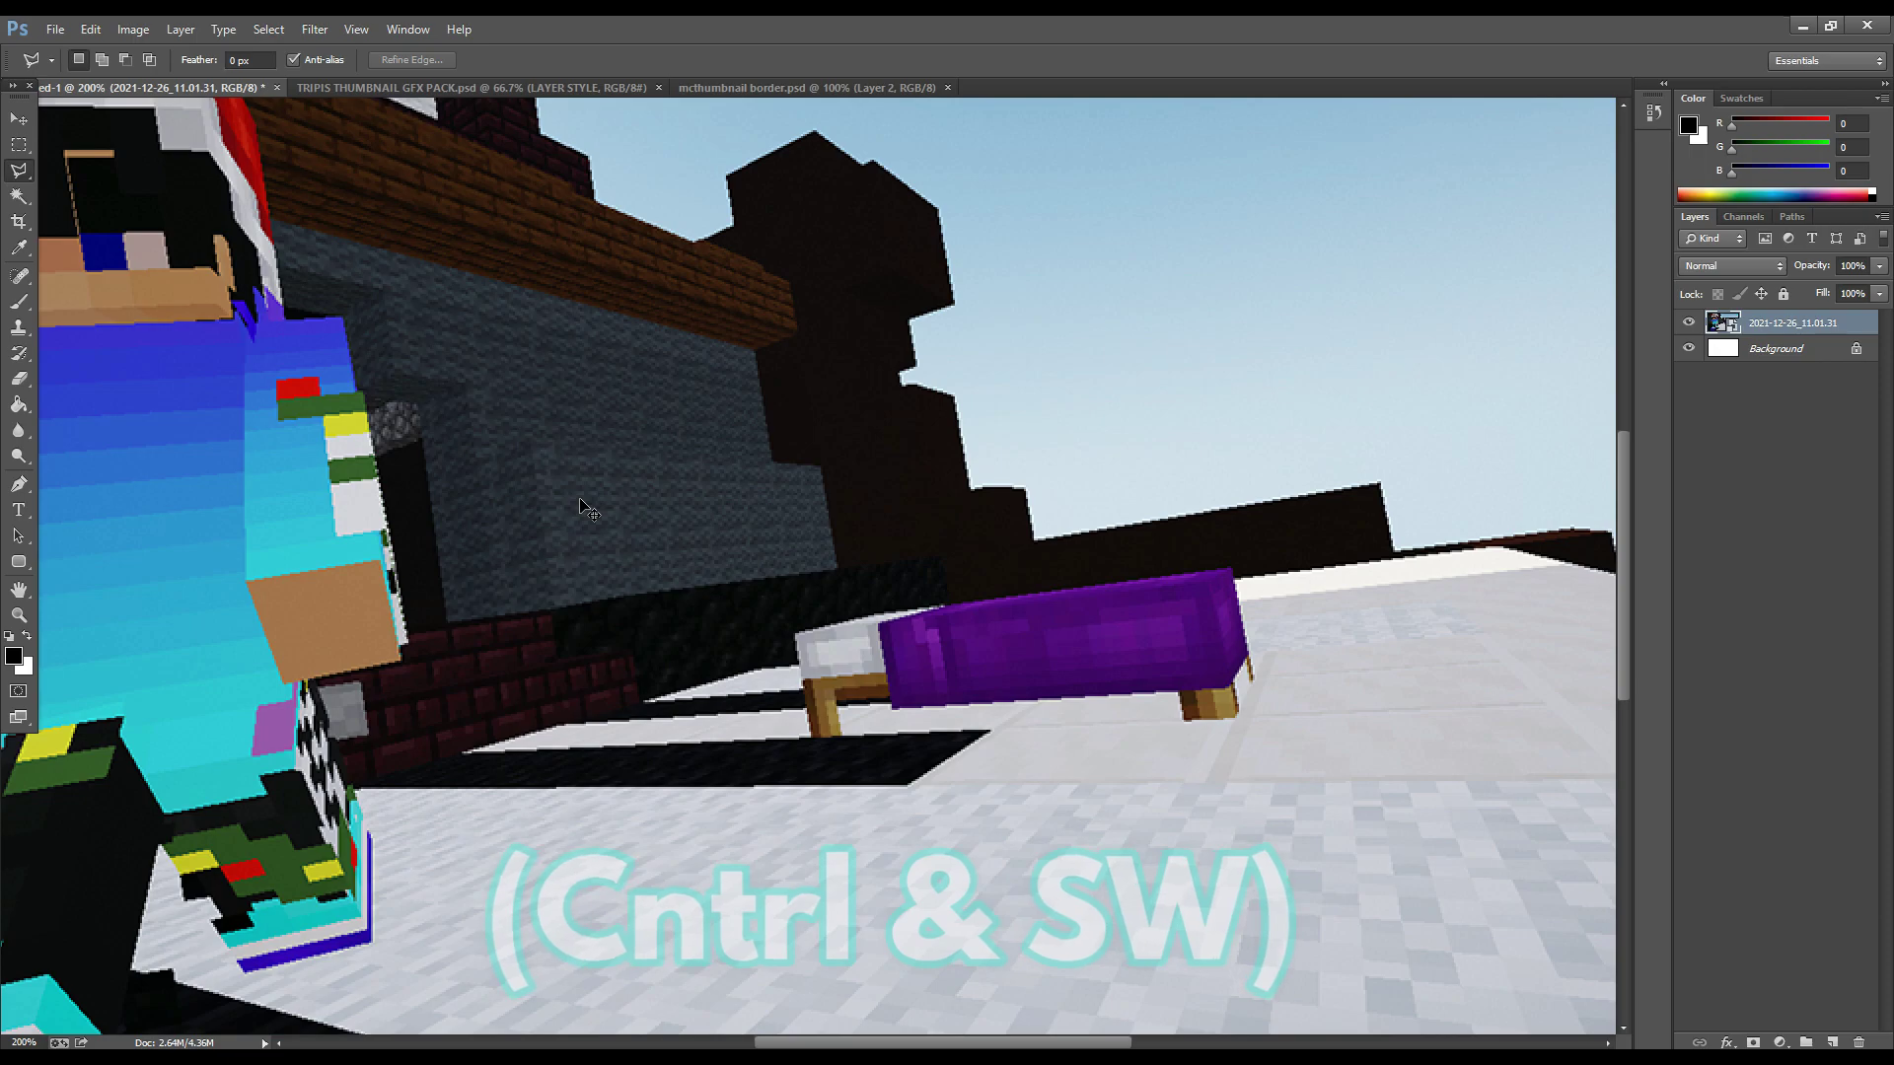
pyautogui.hscroll(-5, 589, 511)
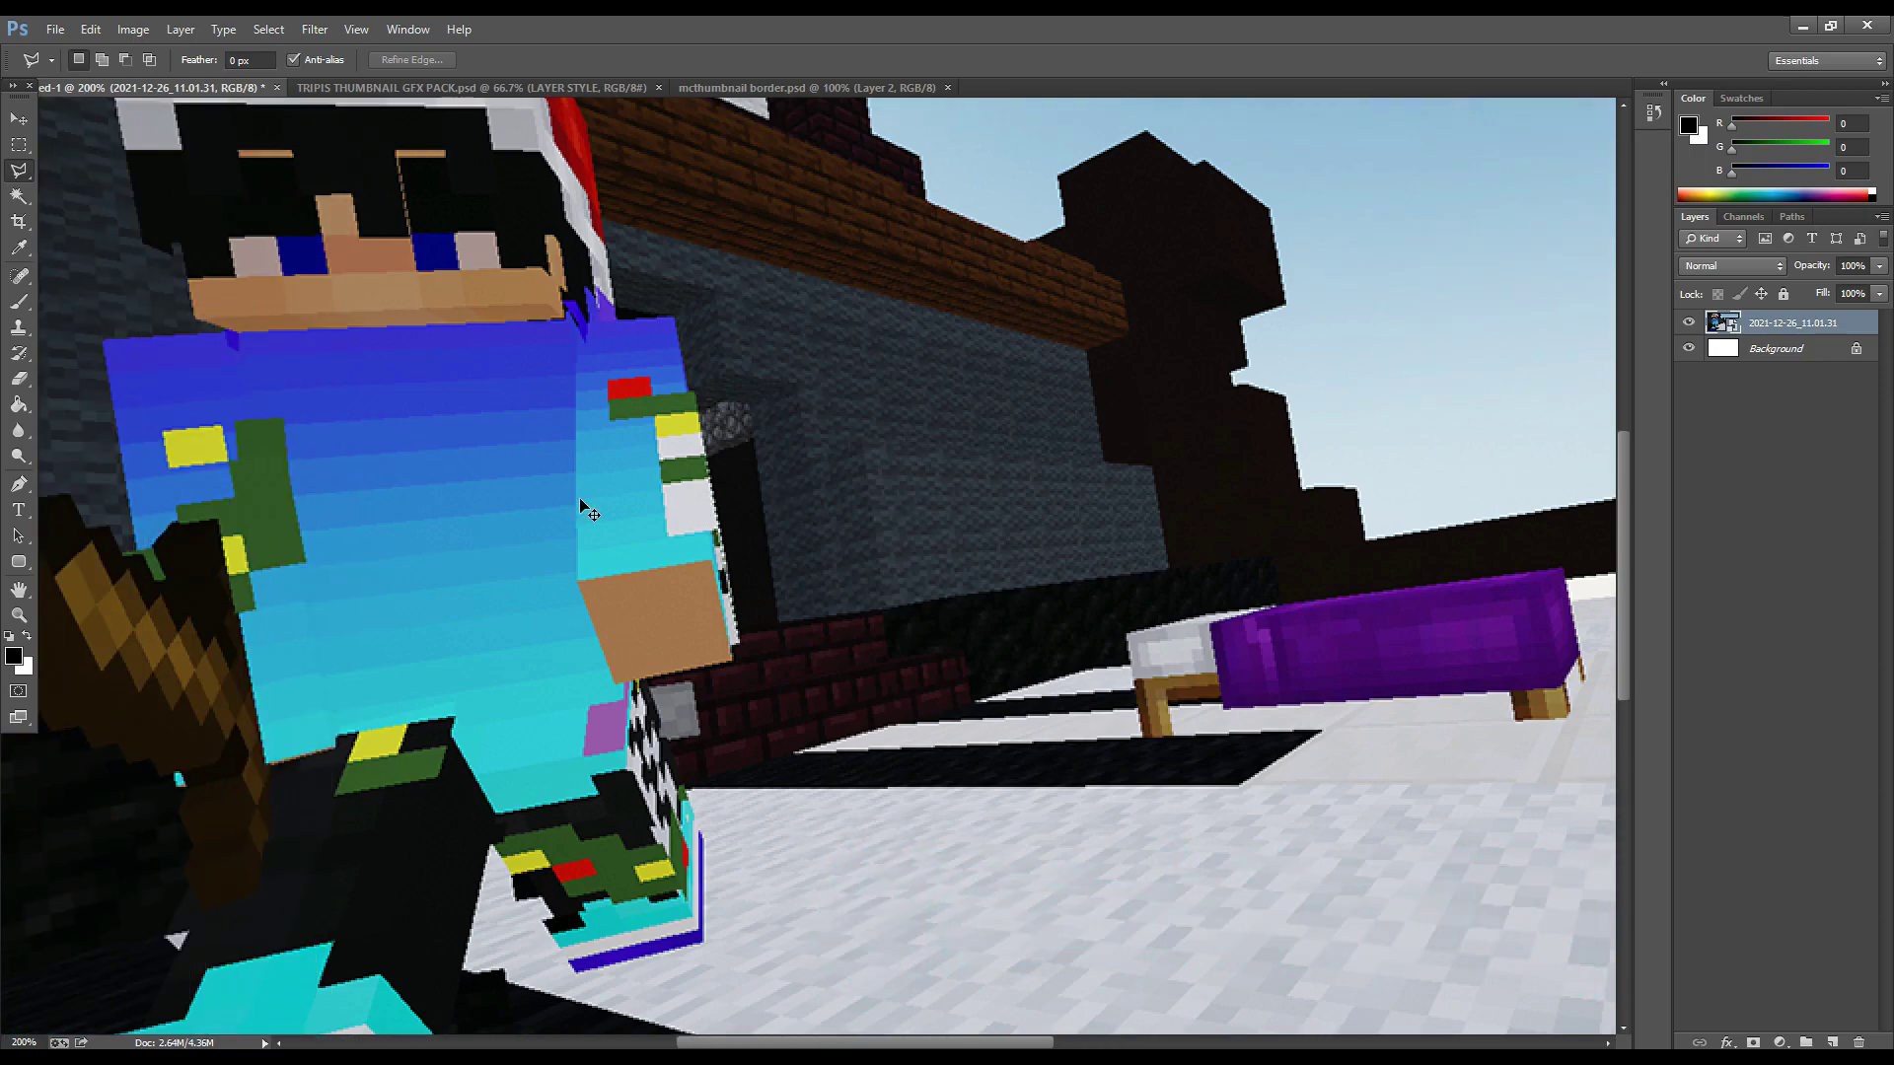
pyautogui.hscroll(-2, 589, 511)
pyautogui.scroll(5, 587, 491)
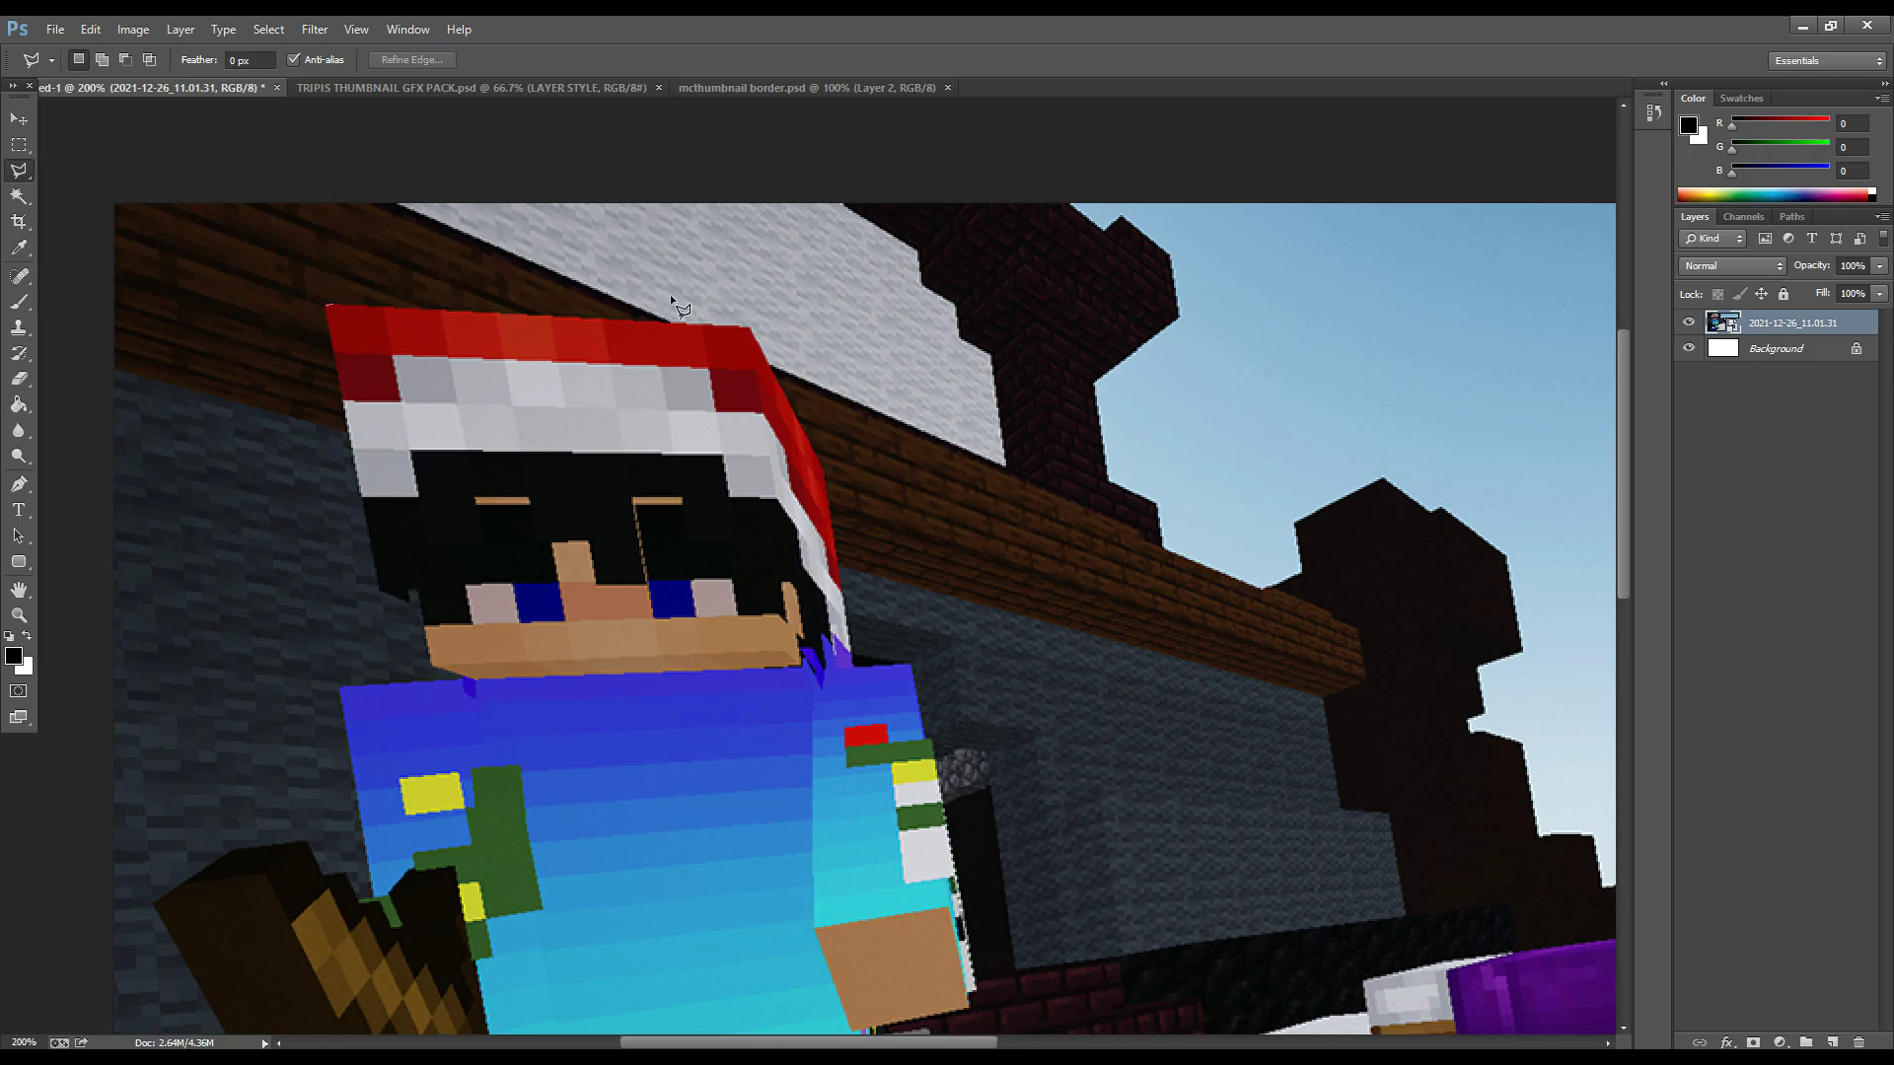
pyautogui.click(749, 326)
pyautogui.click(826, 473)
pyautogui.click(848, 604)
pyautogui.click(852, 659)
pyautogui.click(912, 665)
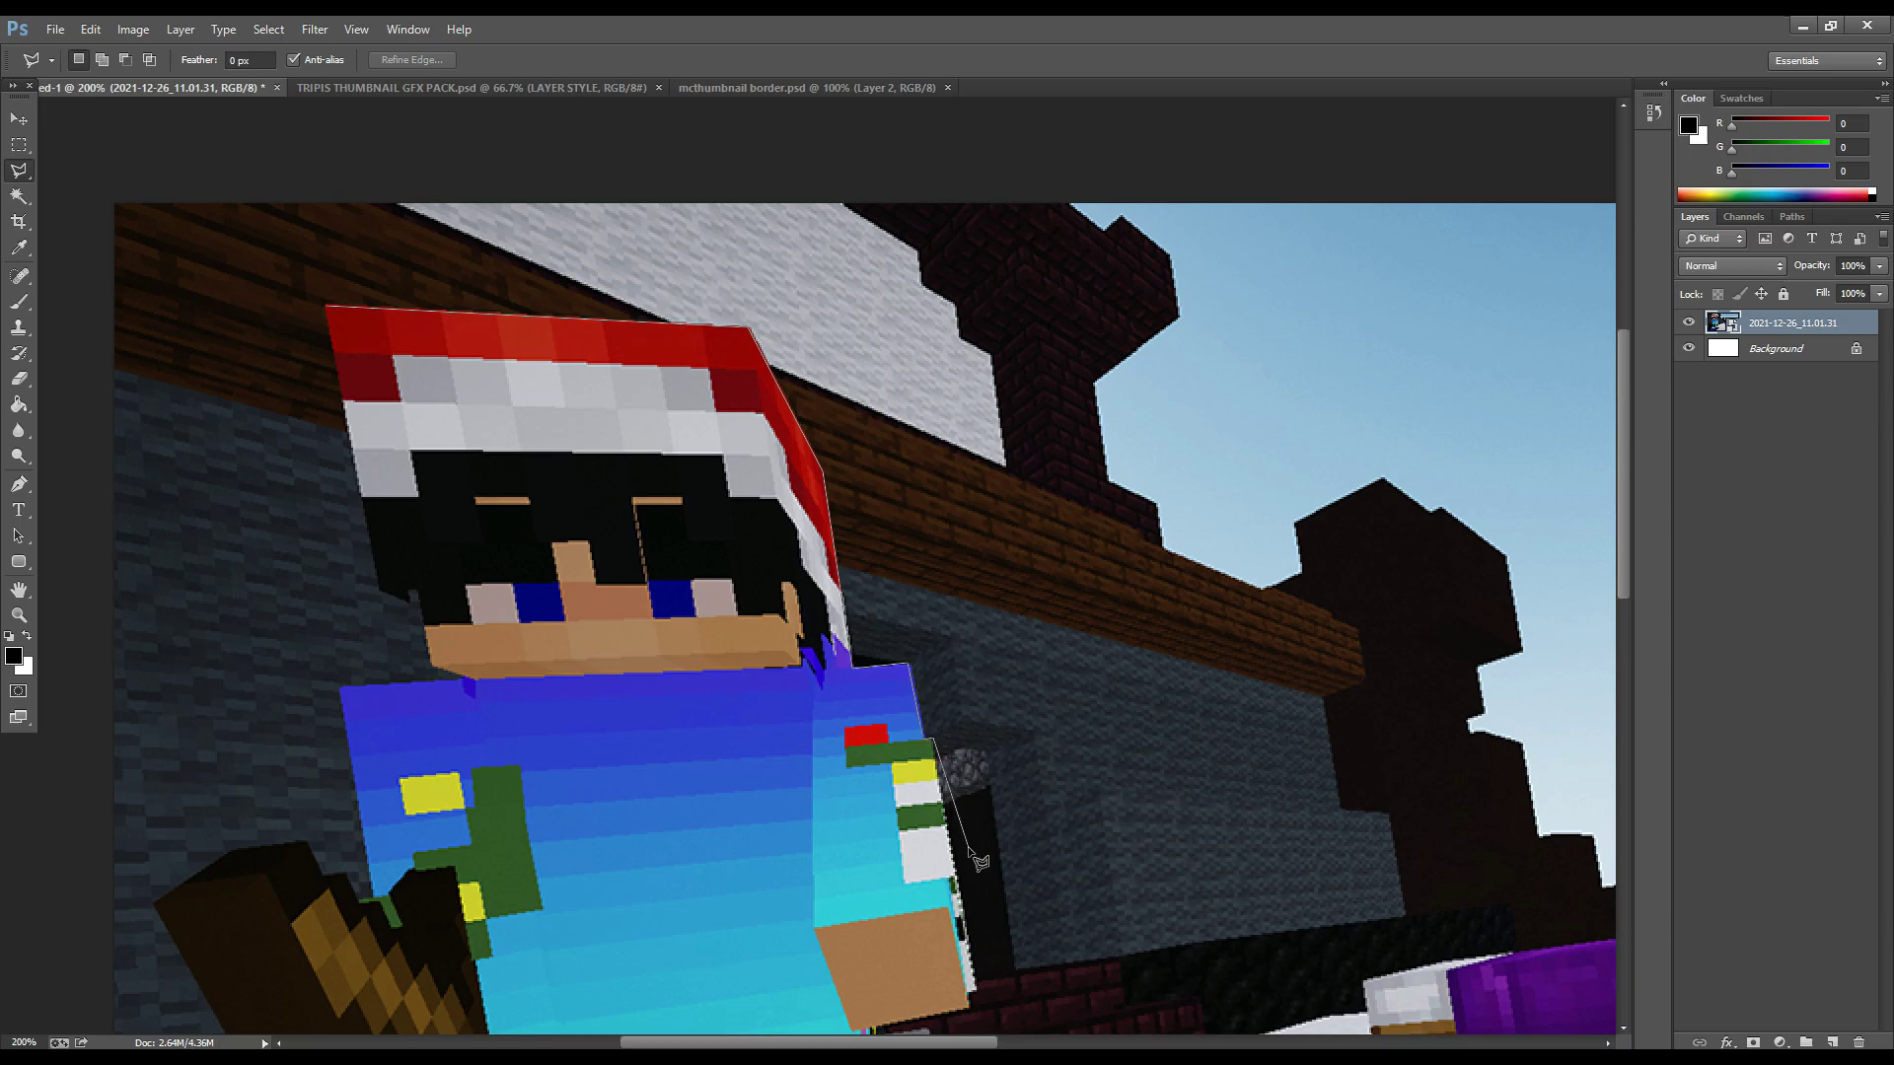
# - Continue the lasso outline down the bare-handed arm and around the rear leg and shoe to where the legs meet
pyautogui.scroll(1, 980, 861)
pyautogui.scroll(-5, 983, 992)
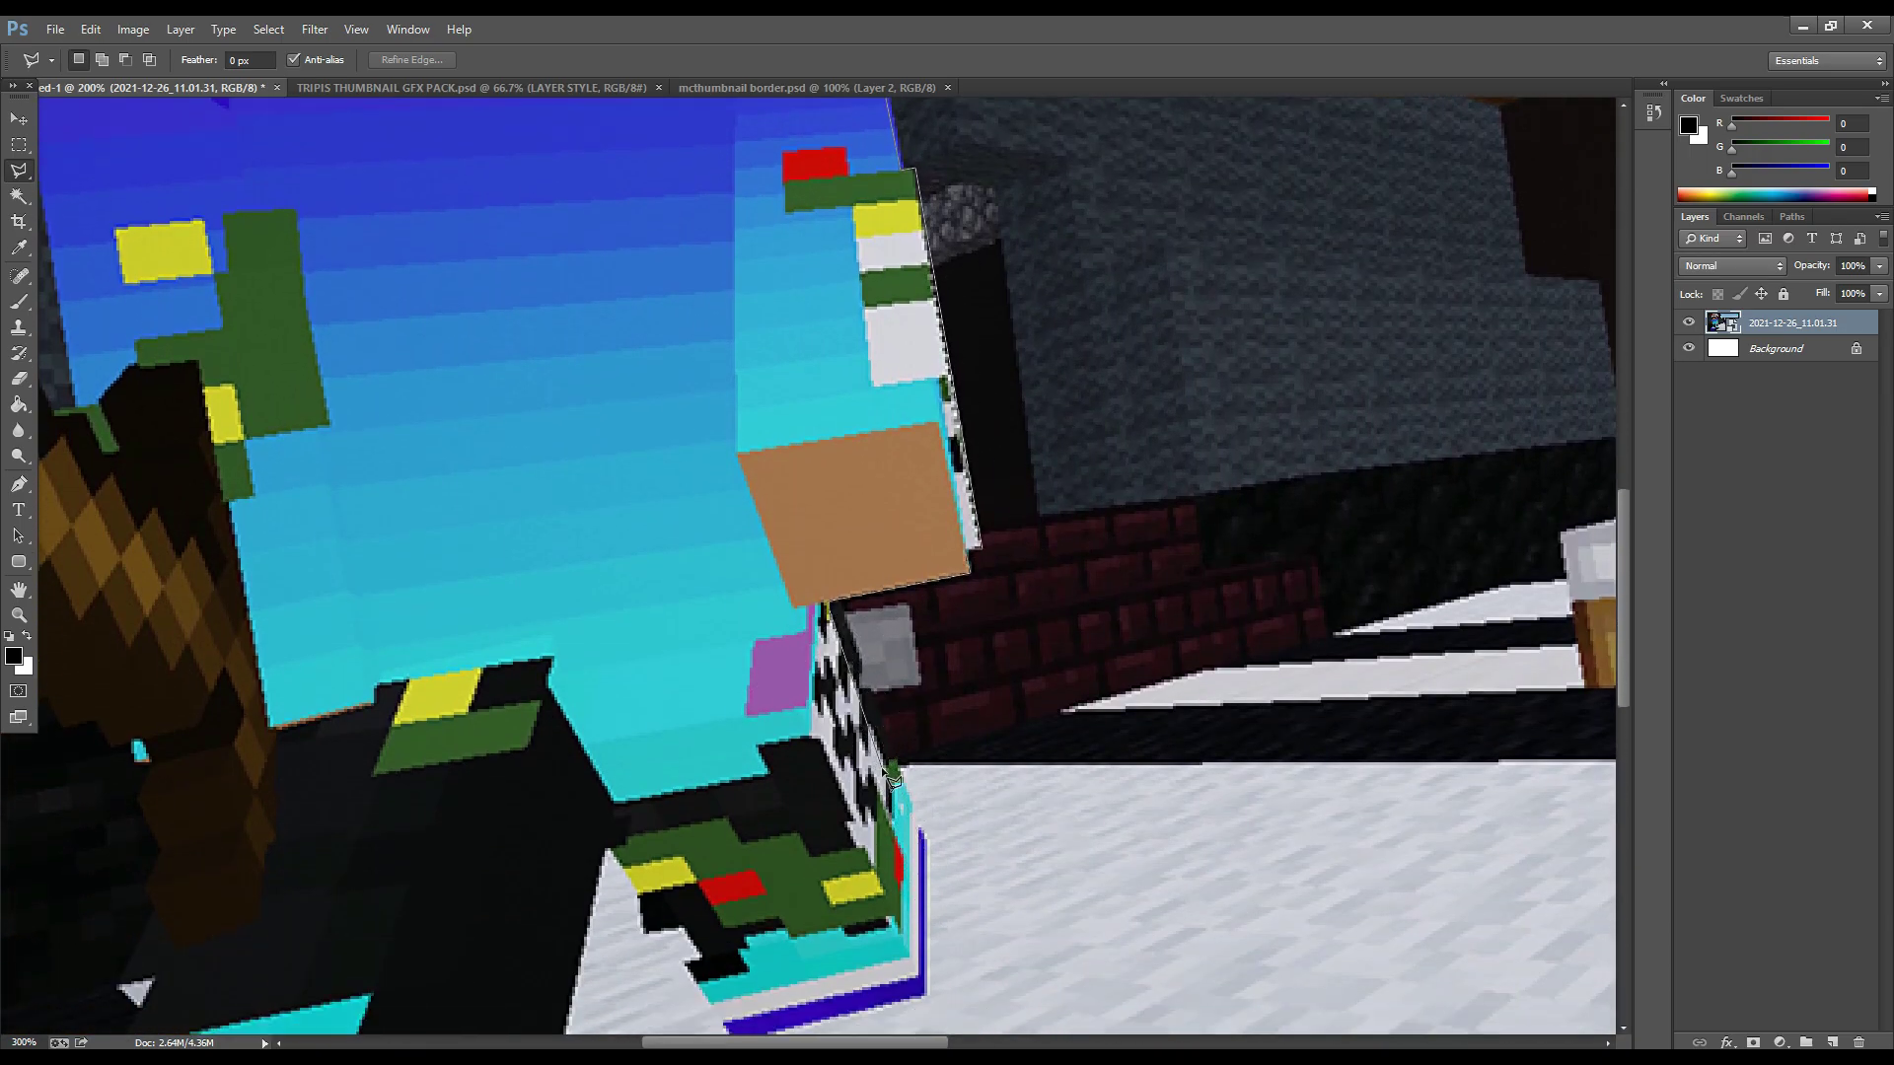
pyautogui.click(891, 763)
pyautogui.click(925, 832)
pyautogui.click(925, 994)
pyautogui.scroll(-1, 921, 1016)
pyautogui.click(732, 996)
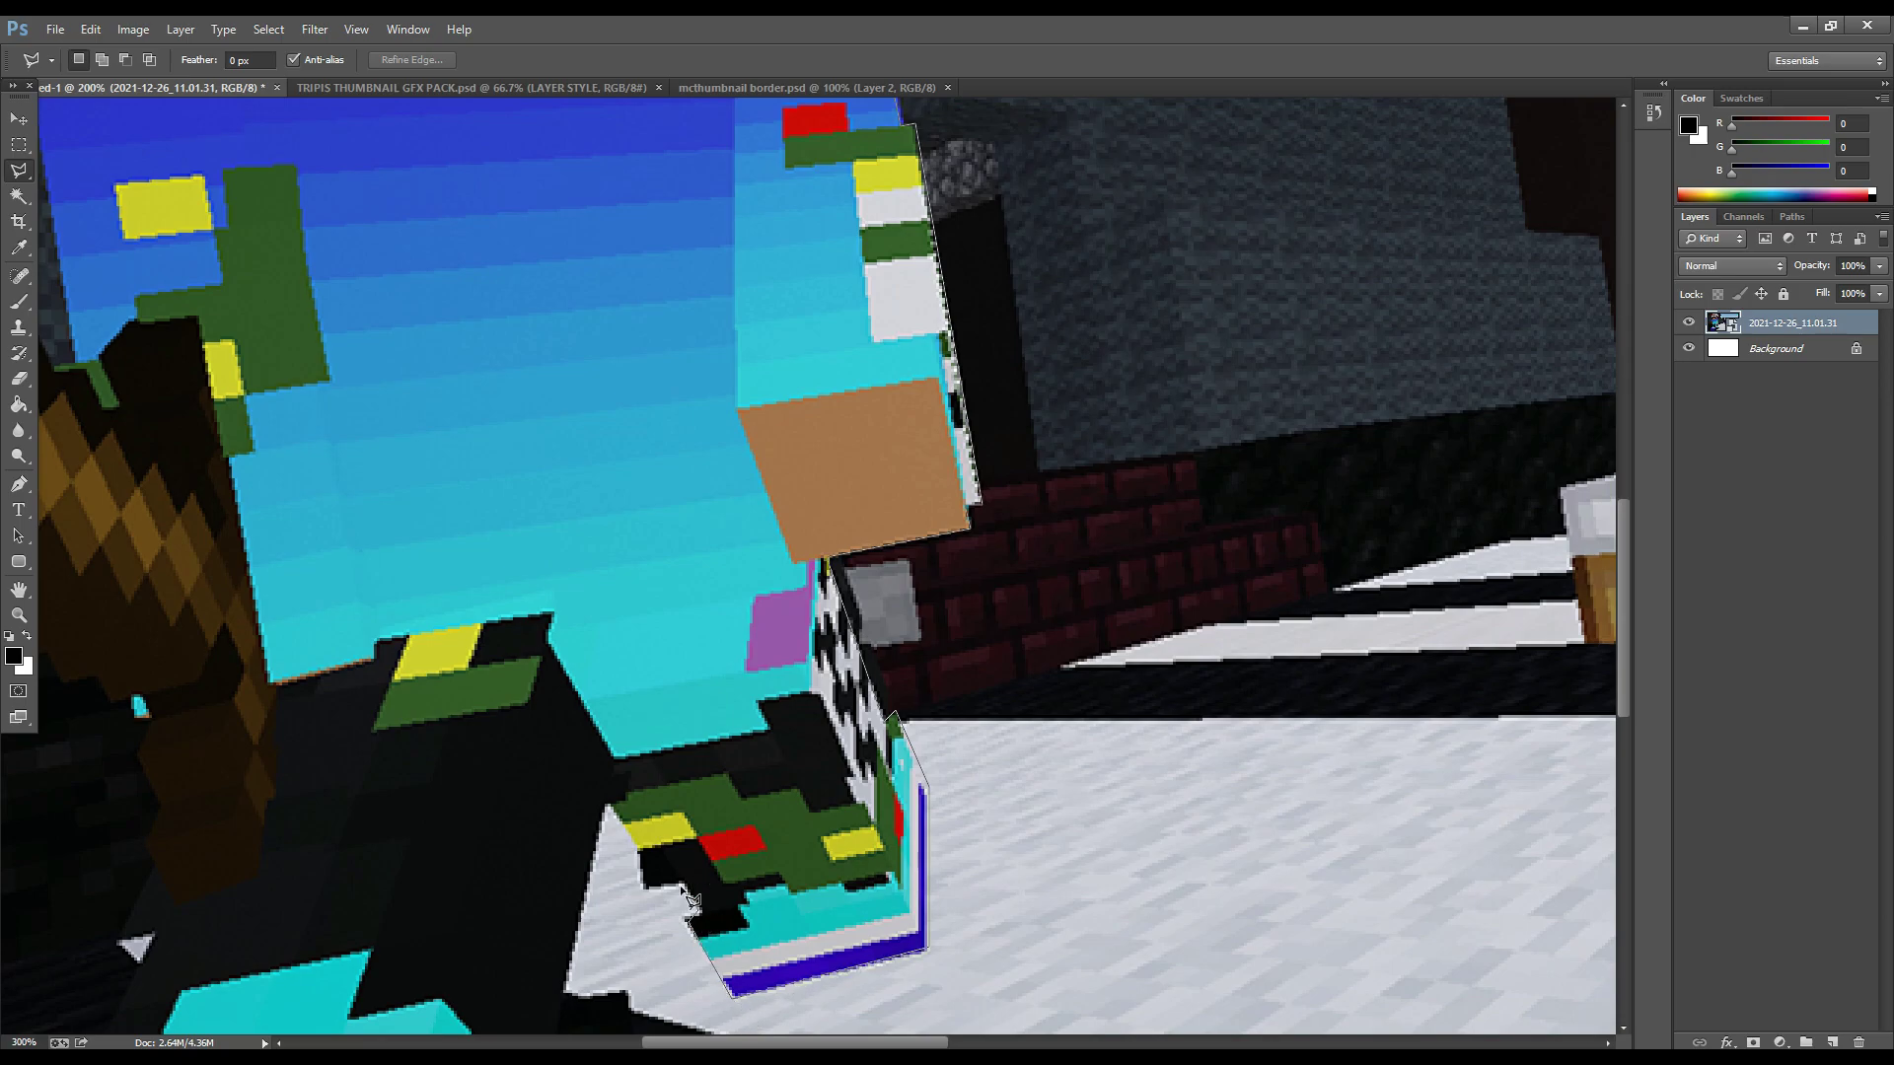
pyautogui.click(611, 807)
# - Continue the lasso outline down the front leg and around the sole of the front shoe
pyautogui.scroll(-4, 562, 887)
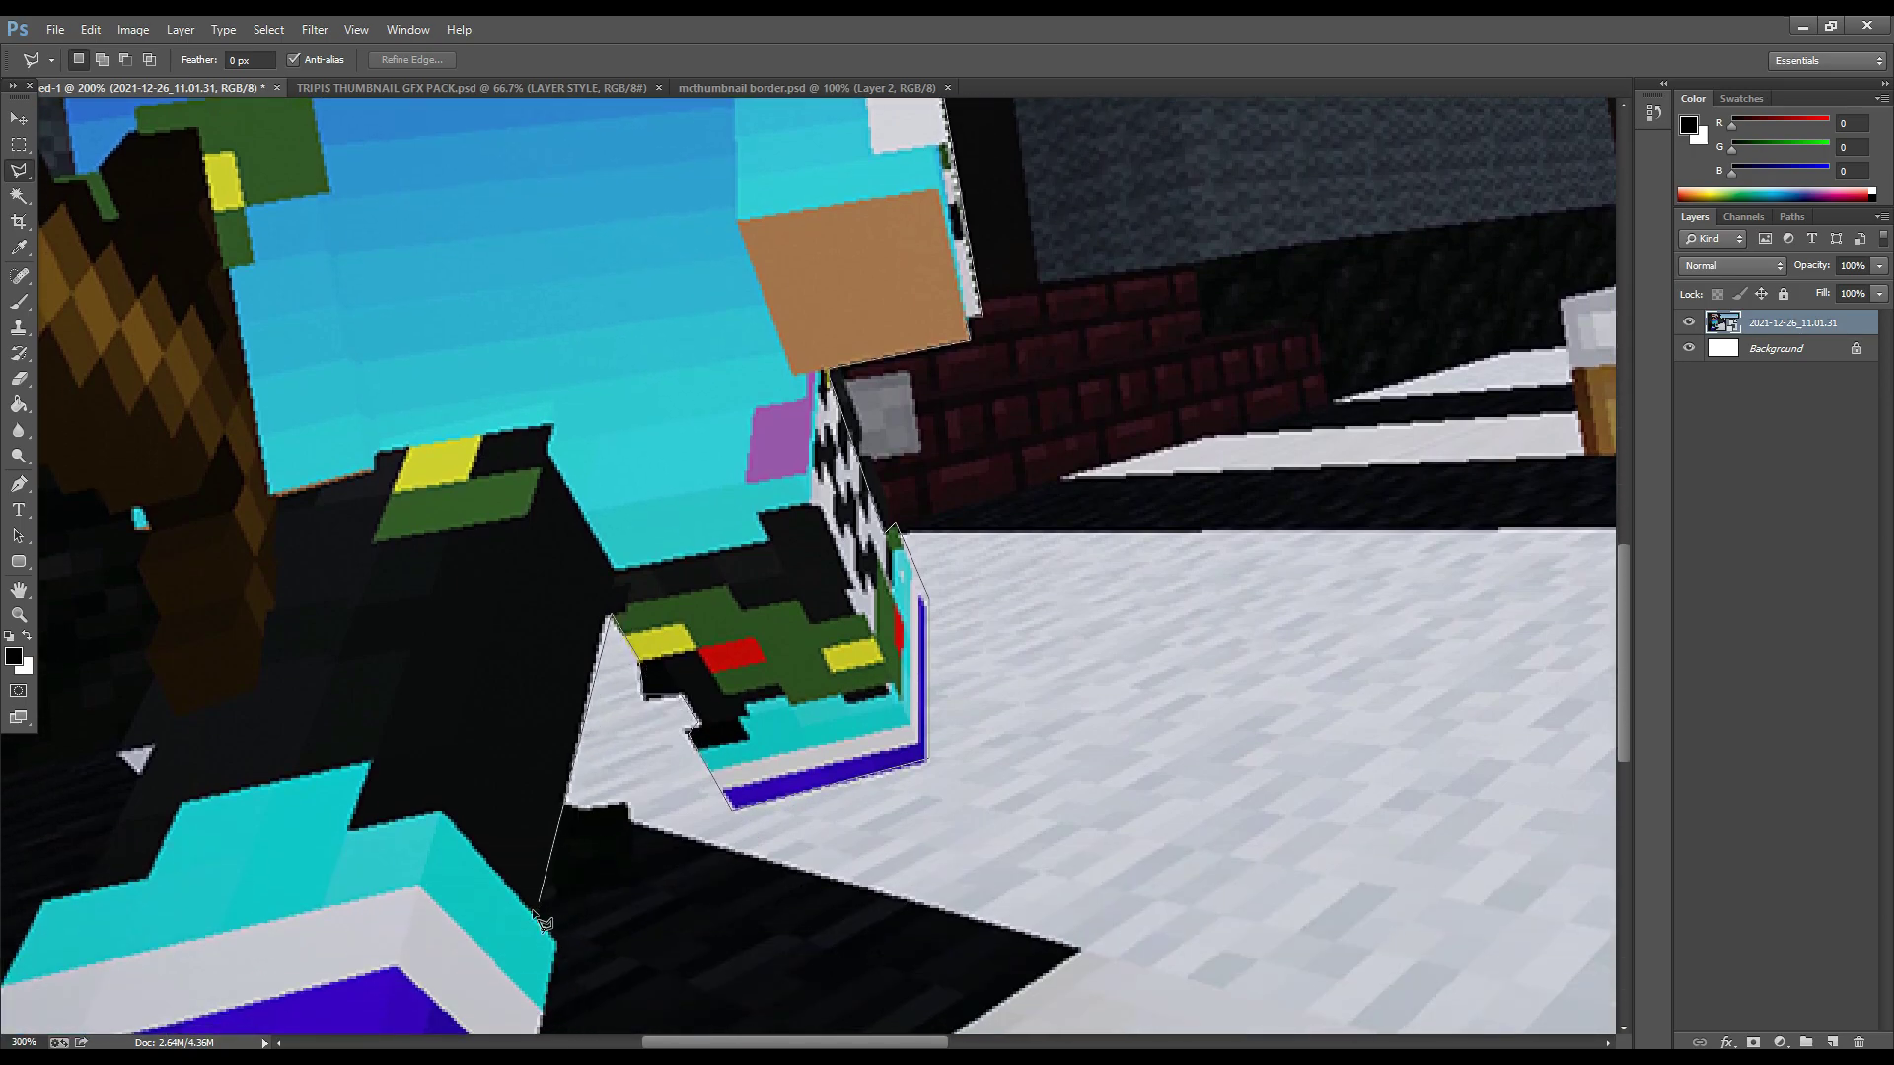
pyautogui.click(559, 934)
pyautogui.scroll(-6, 559, 935)
pyautogui.click(515, 867)
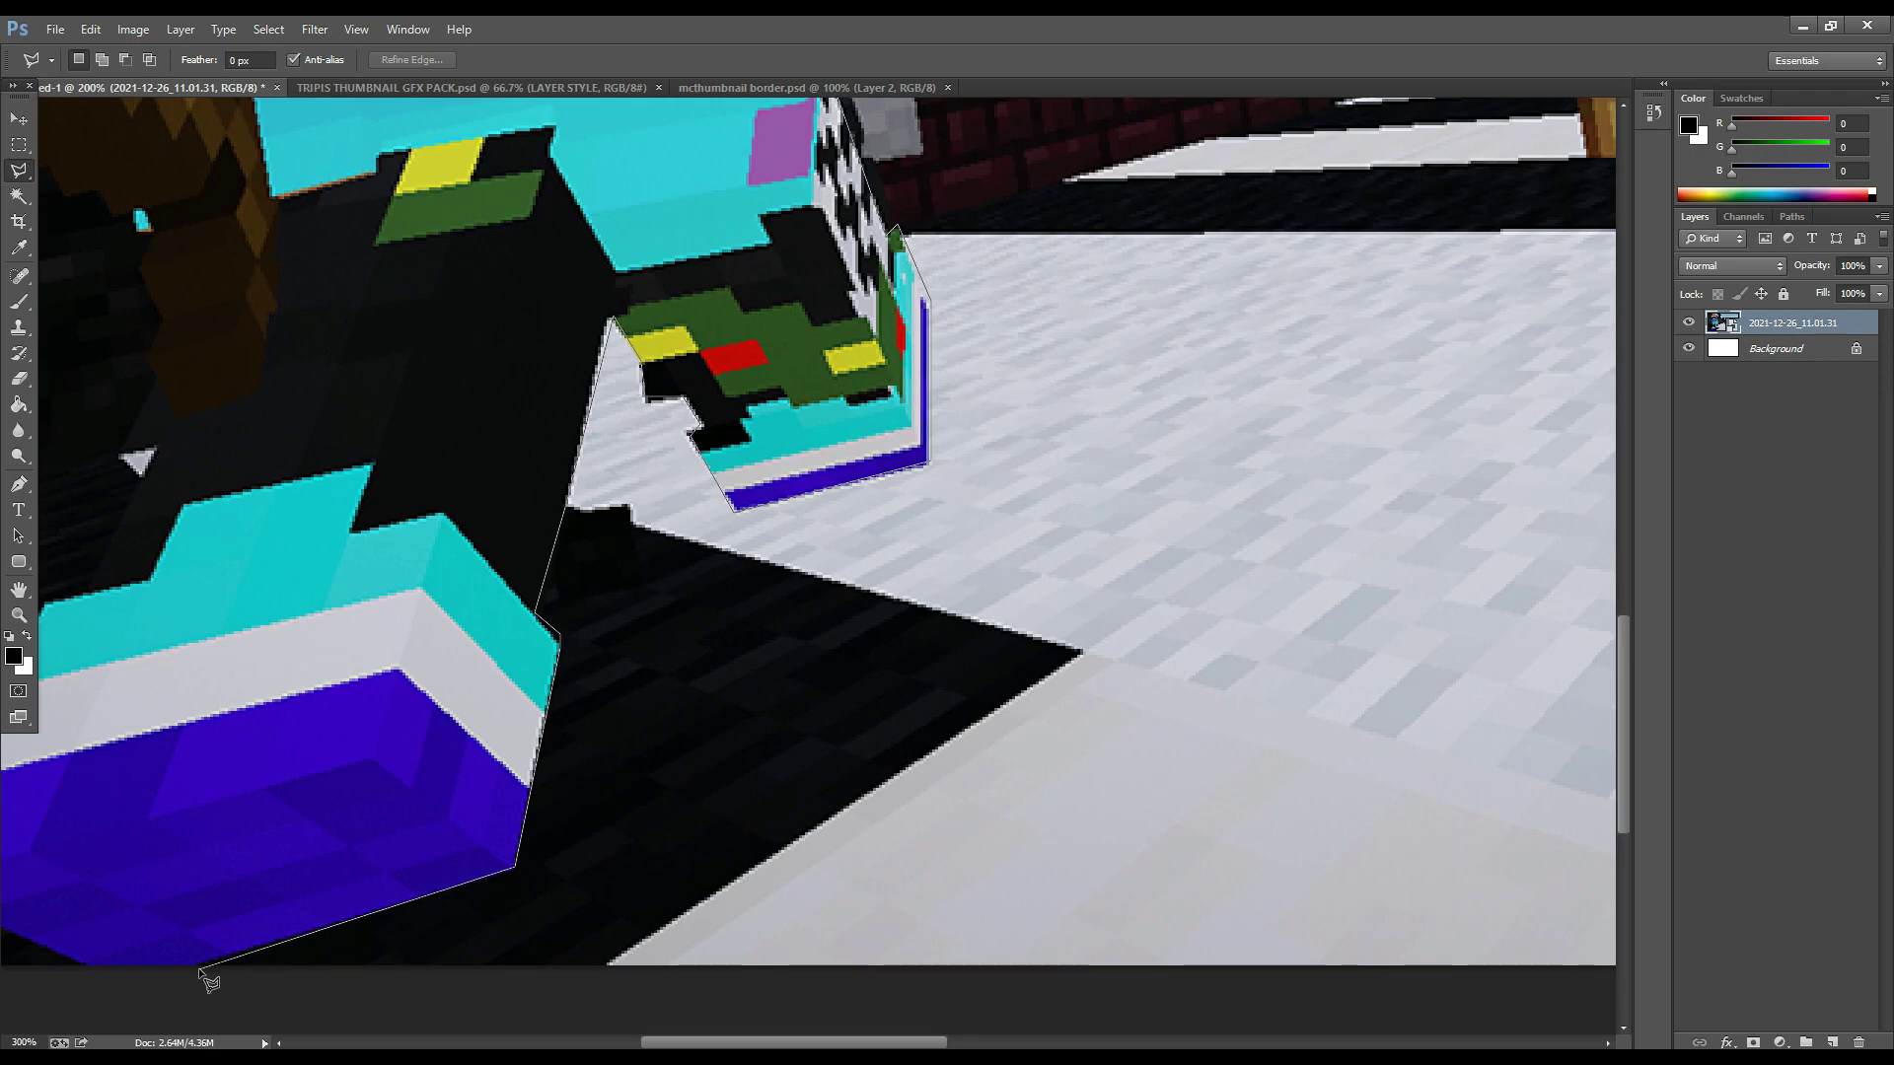
pyautogui.scroll(-2, 252, 866)
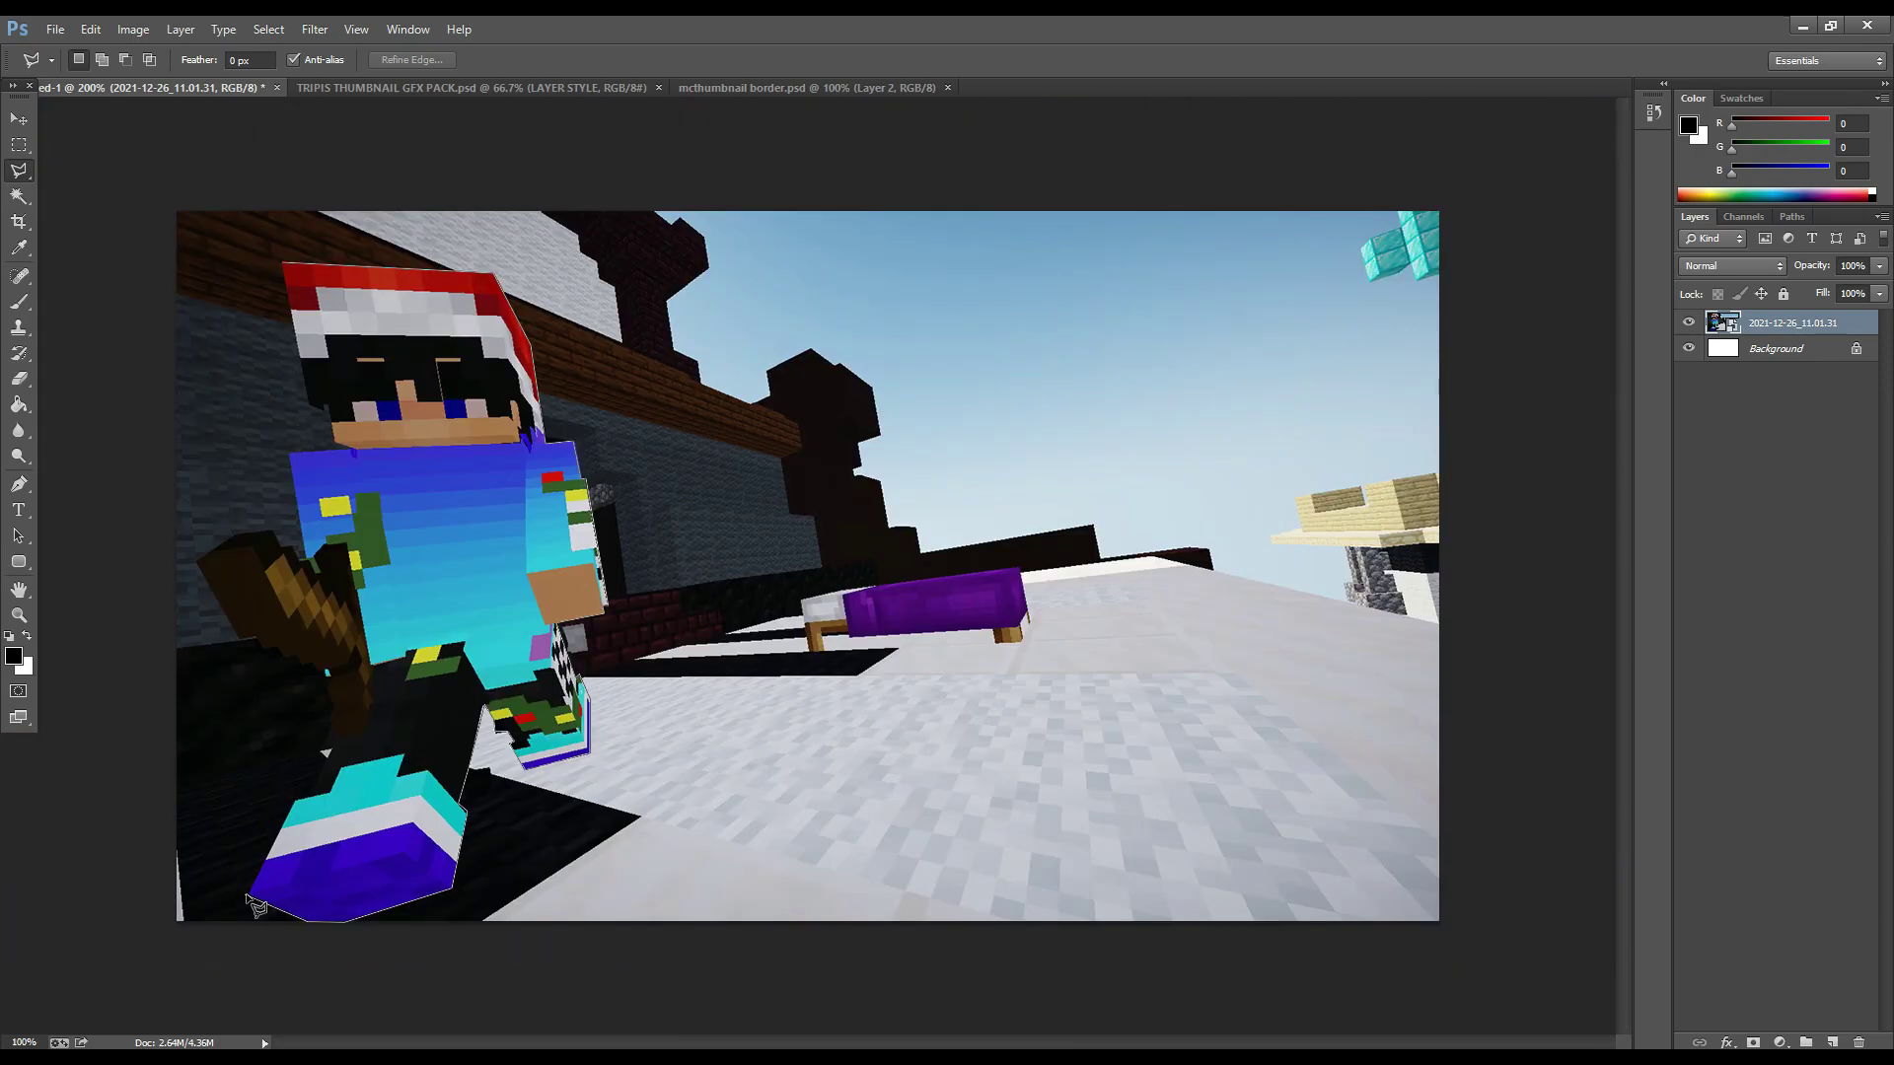
pyautogui.click(248, 897)
pyautogui.scroll(2, 294, 801)
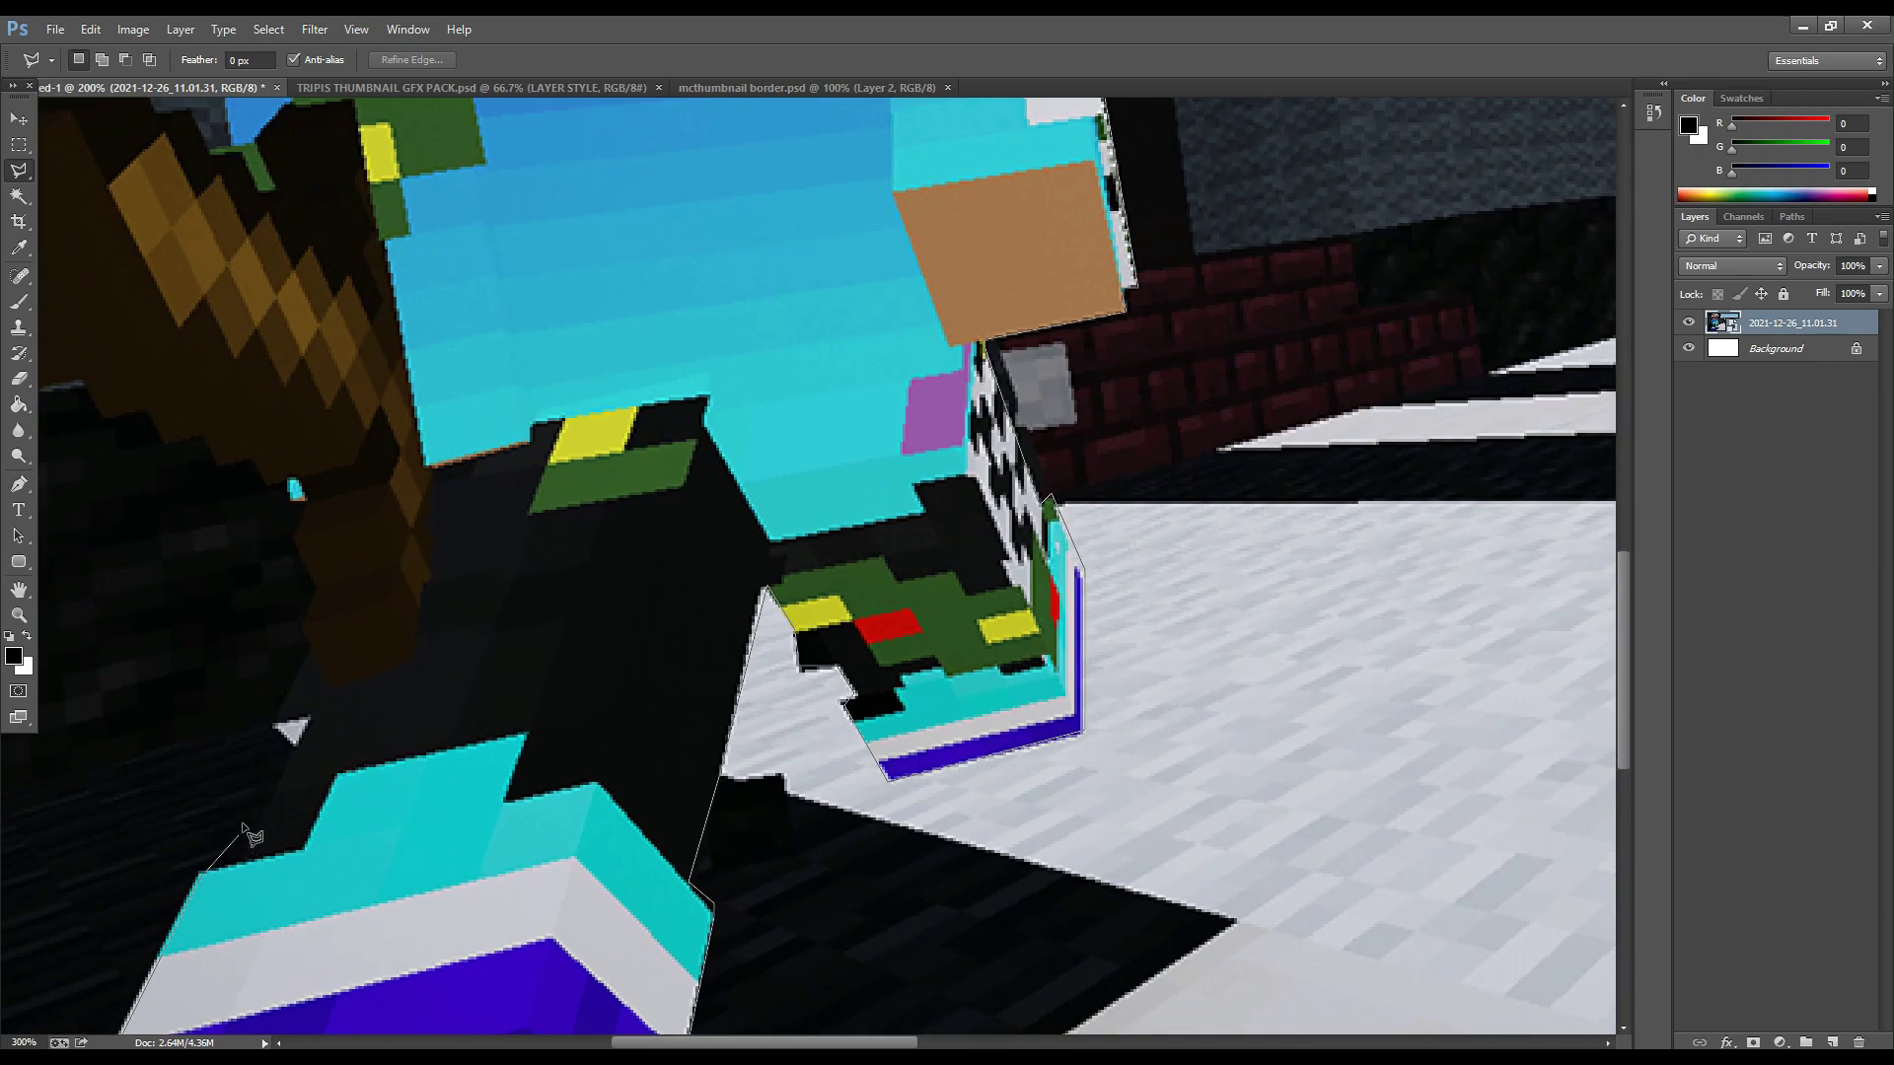
# - Continue the lasso outline up the outer edge of the front leg and along the stepped lower edge of the wooden sword
pyautogui.click(295, 747)
pyautogui.click(274, 721)
pyautogui.click(310, 588)
pyautogui.click(289, 529)
pyautogui.click(264, 486)
pyautogui.click(243, 460)
pyautogui.click(217, 467)
pyautogui.click(196, 438)
pyautogui.click(168, 444)
pyautogui.click(146, 408)
pyautogui.click(107, 414)
pyautogui.scroll(-2, 87, 398)
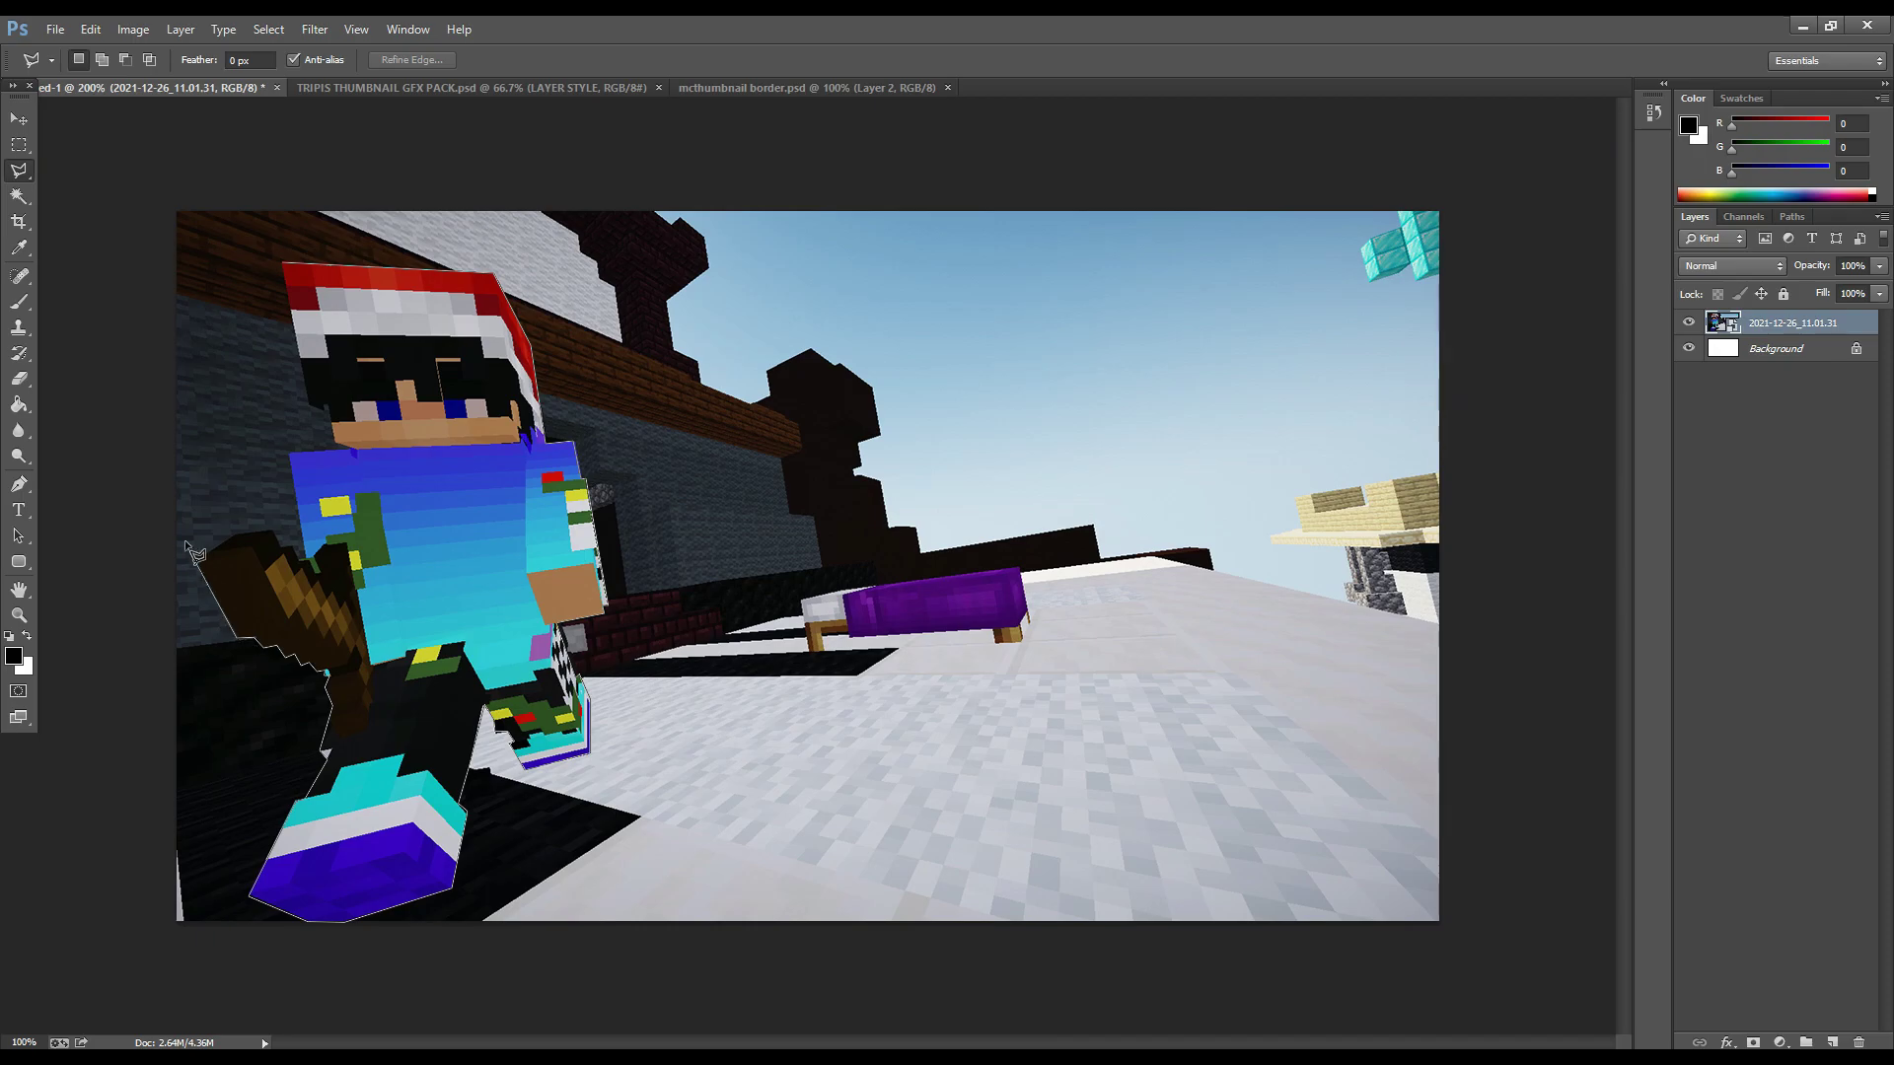
# - Trace the sword's upper edge, the shoulder and the side of the head, and close the selection at the hat's corner
pyautogui.click(241, 534)
pyautogui.click(272, 531)
pyautogui.scroll(2, 280, 569)
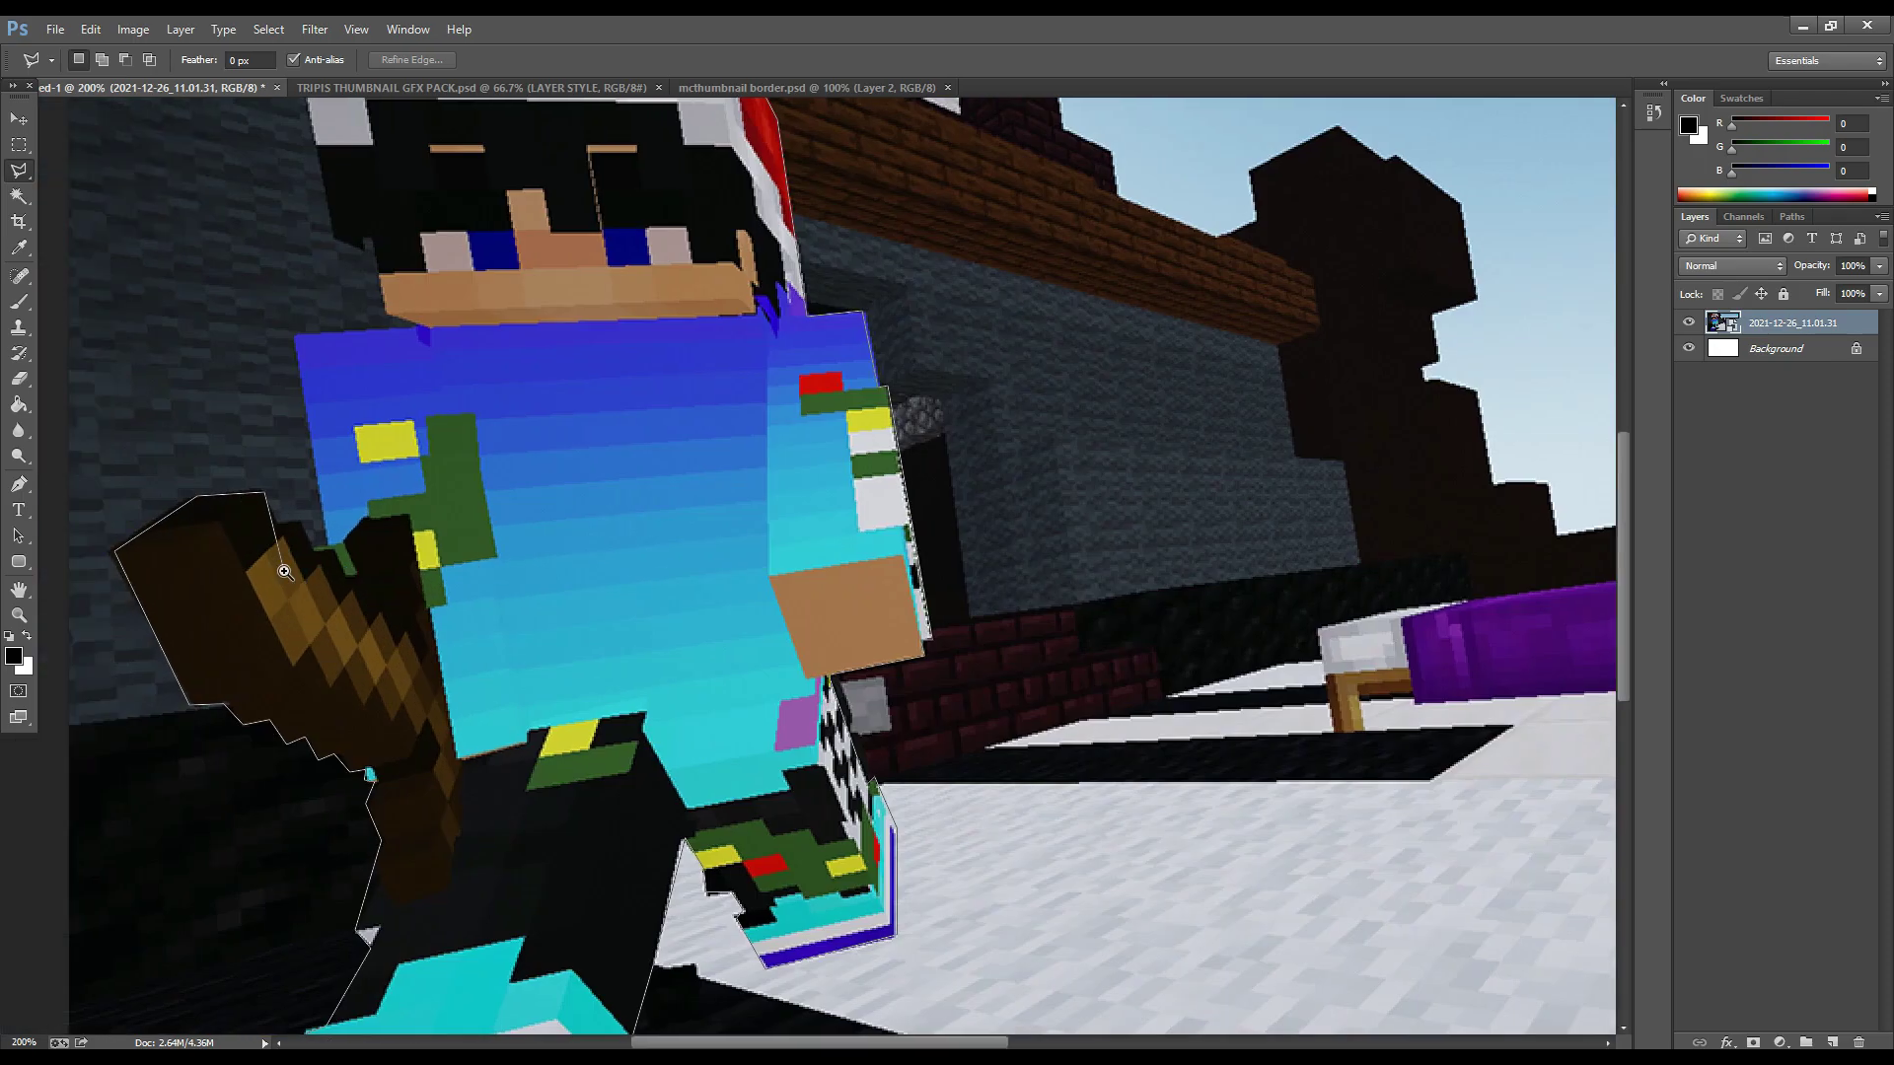
pyautogui.click(341, 540)
pyautogui.click(302, 215)
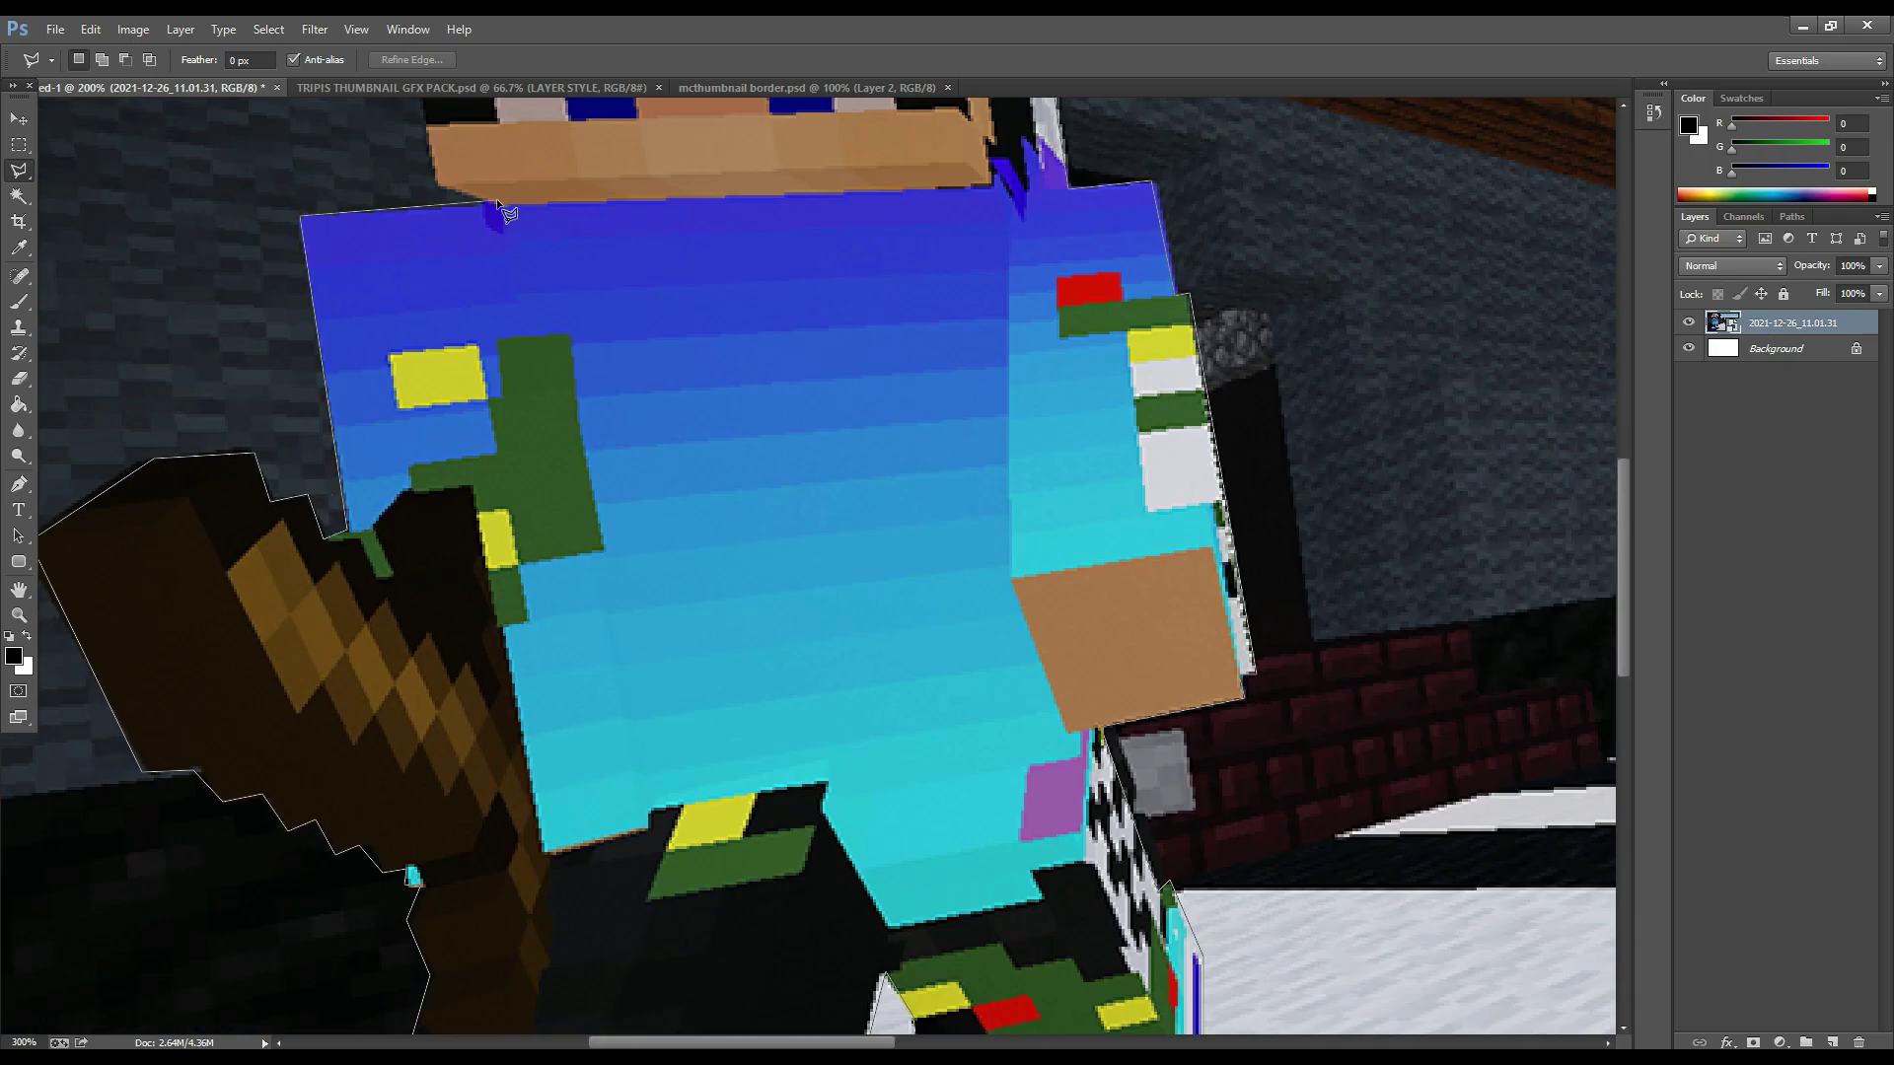
pyautogui.click(437, 181)
pyautogui.click(404, 289)
pyautogui.click(357, 277)
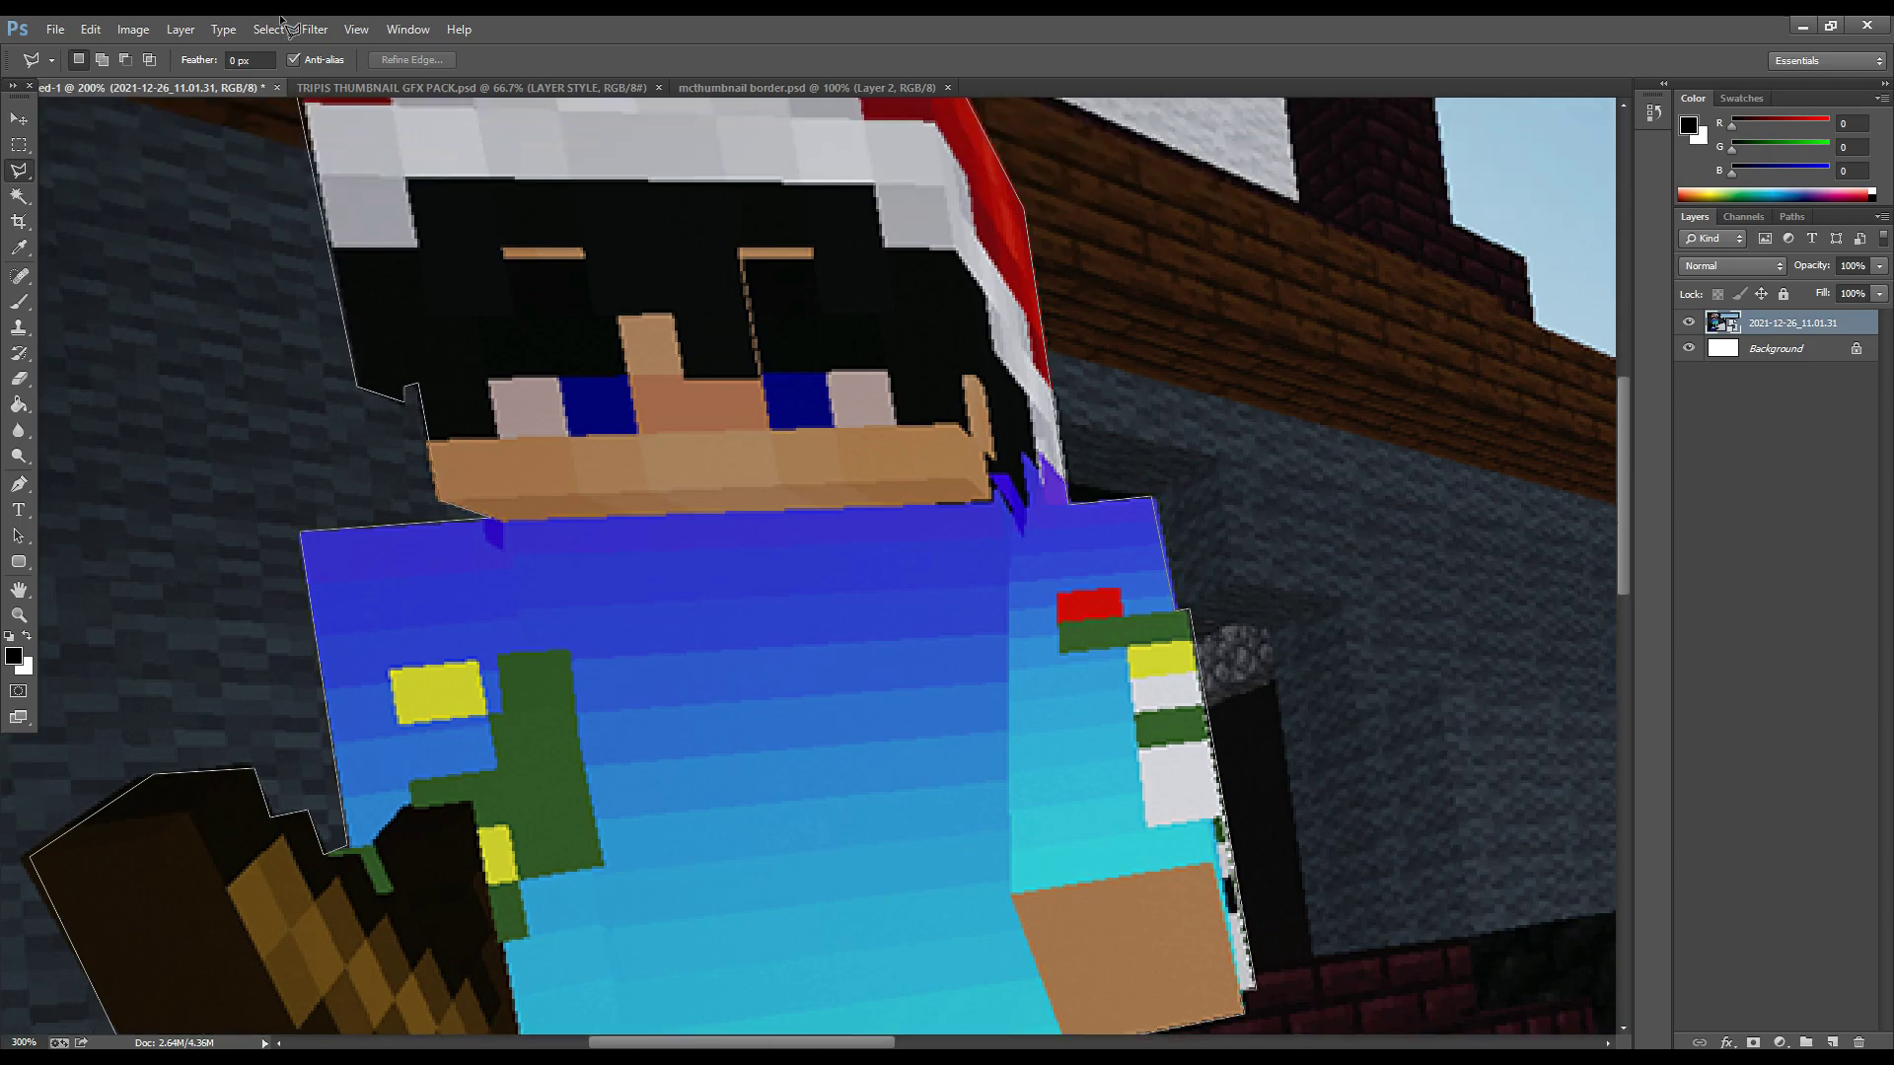
pyautogui.click(279, 151)
# - Copy the selected character onto a new layer with Layer Via Copy
pyautogui.rightClick(665, 393)
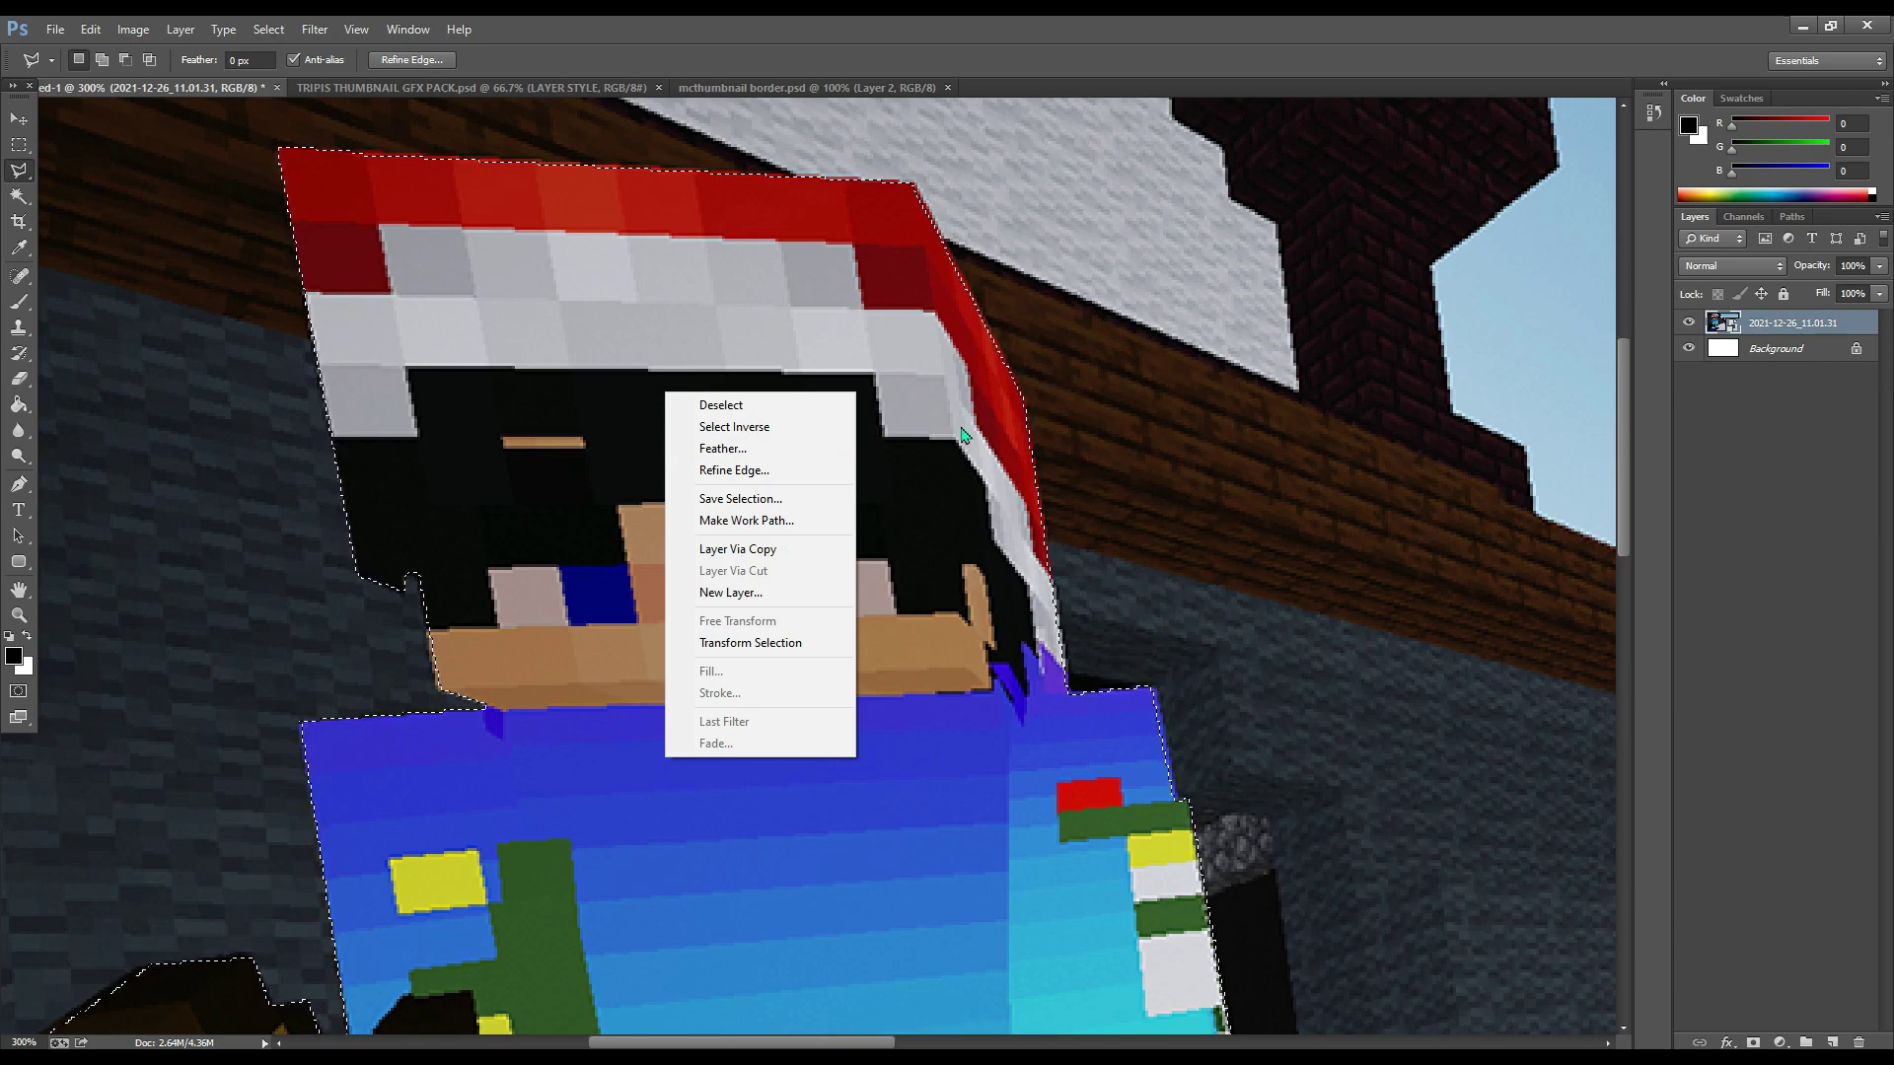
pyautogui.rightClick(507, 377)
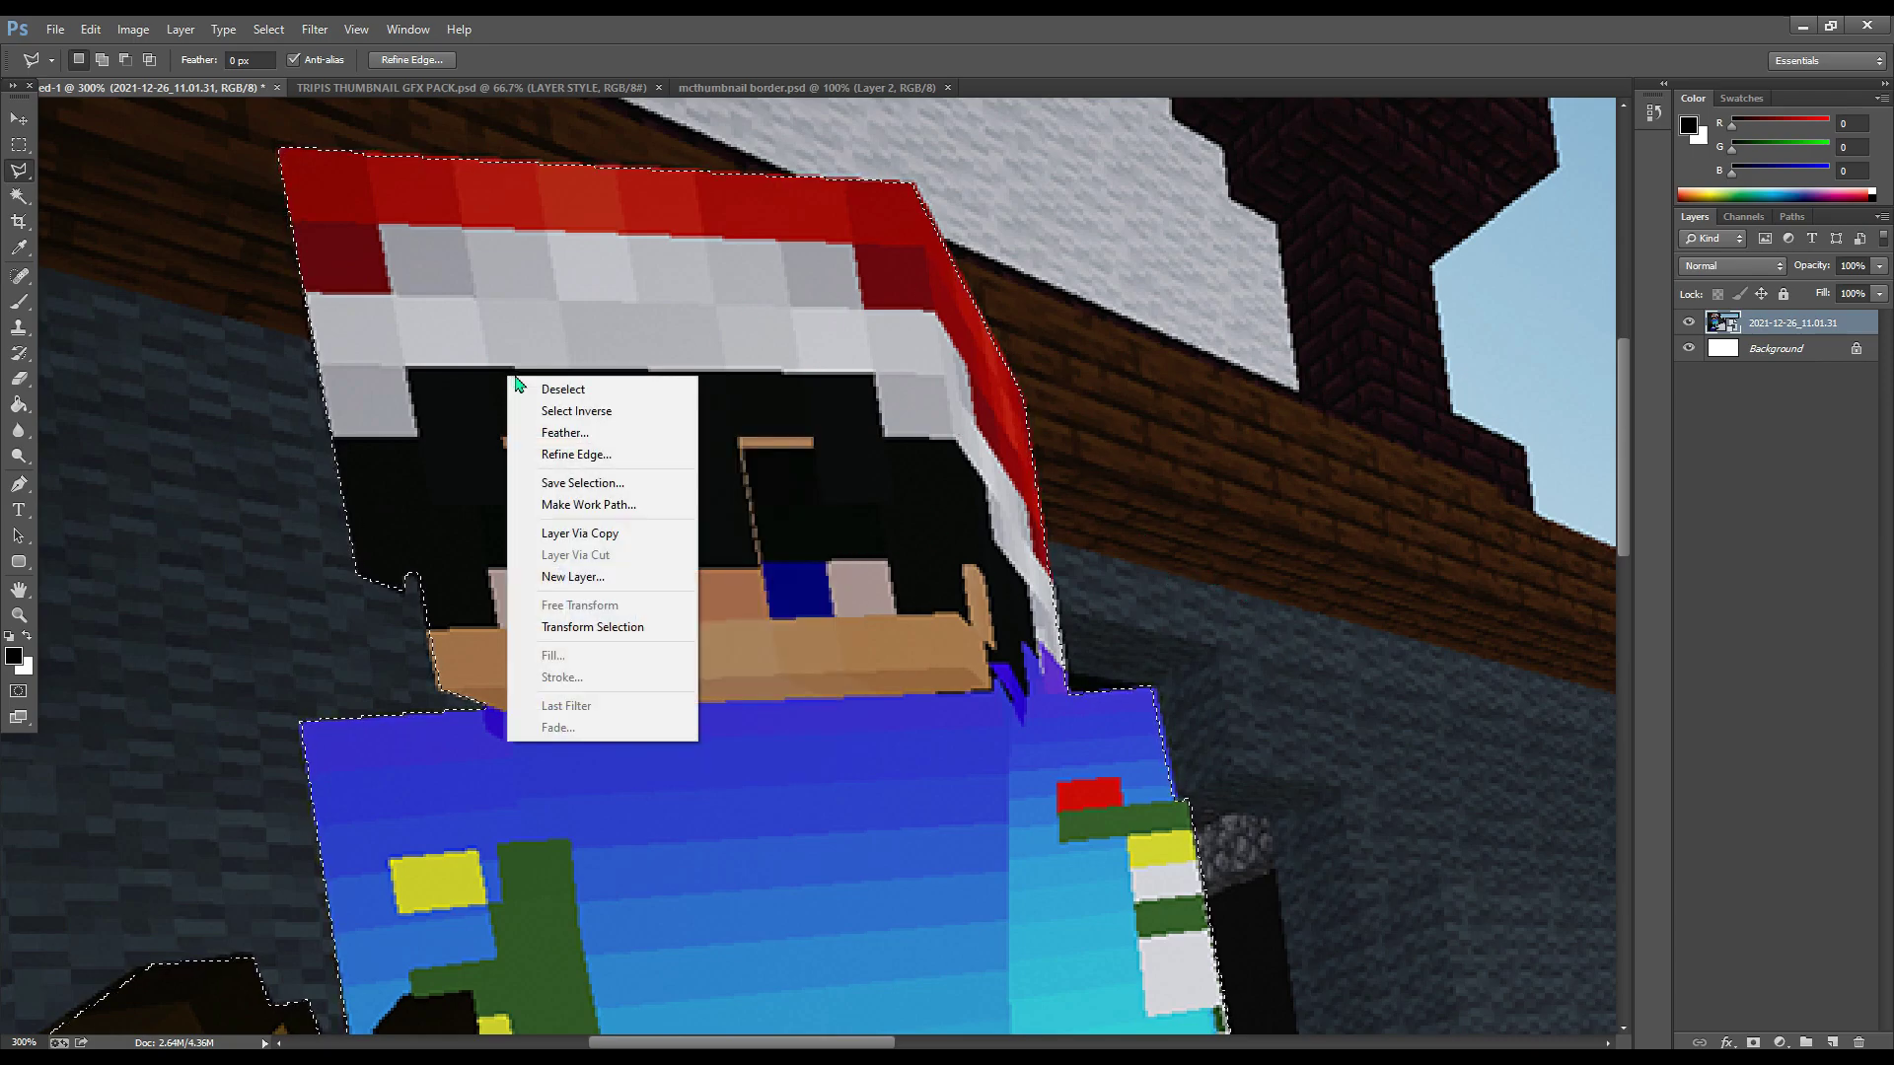
pyautogui.click(628, 538)
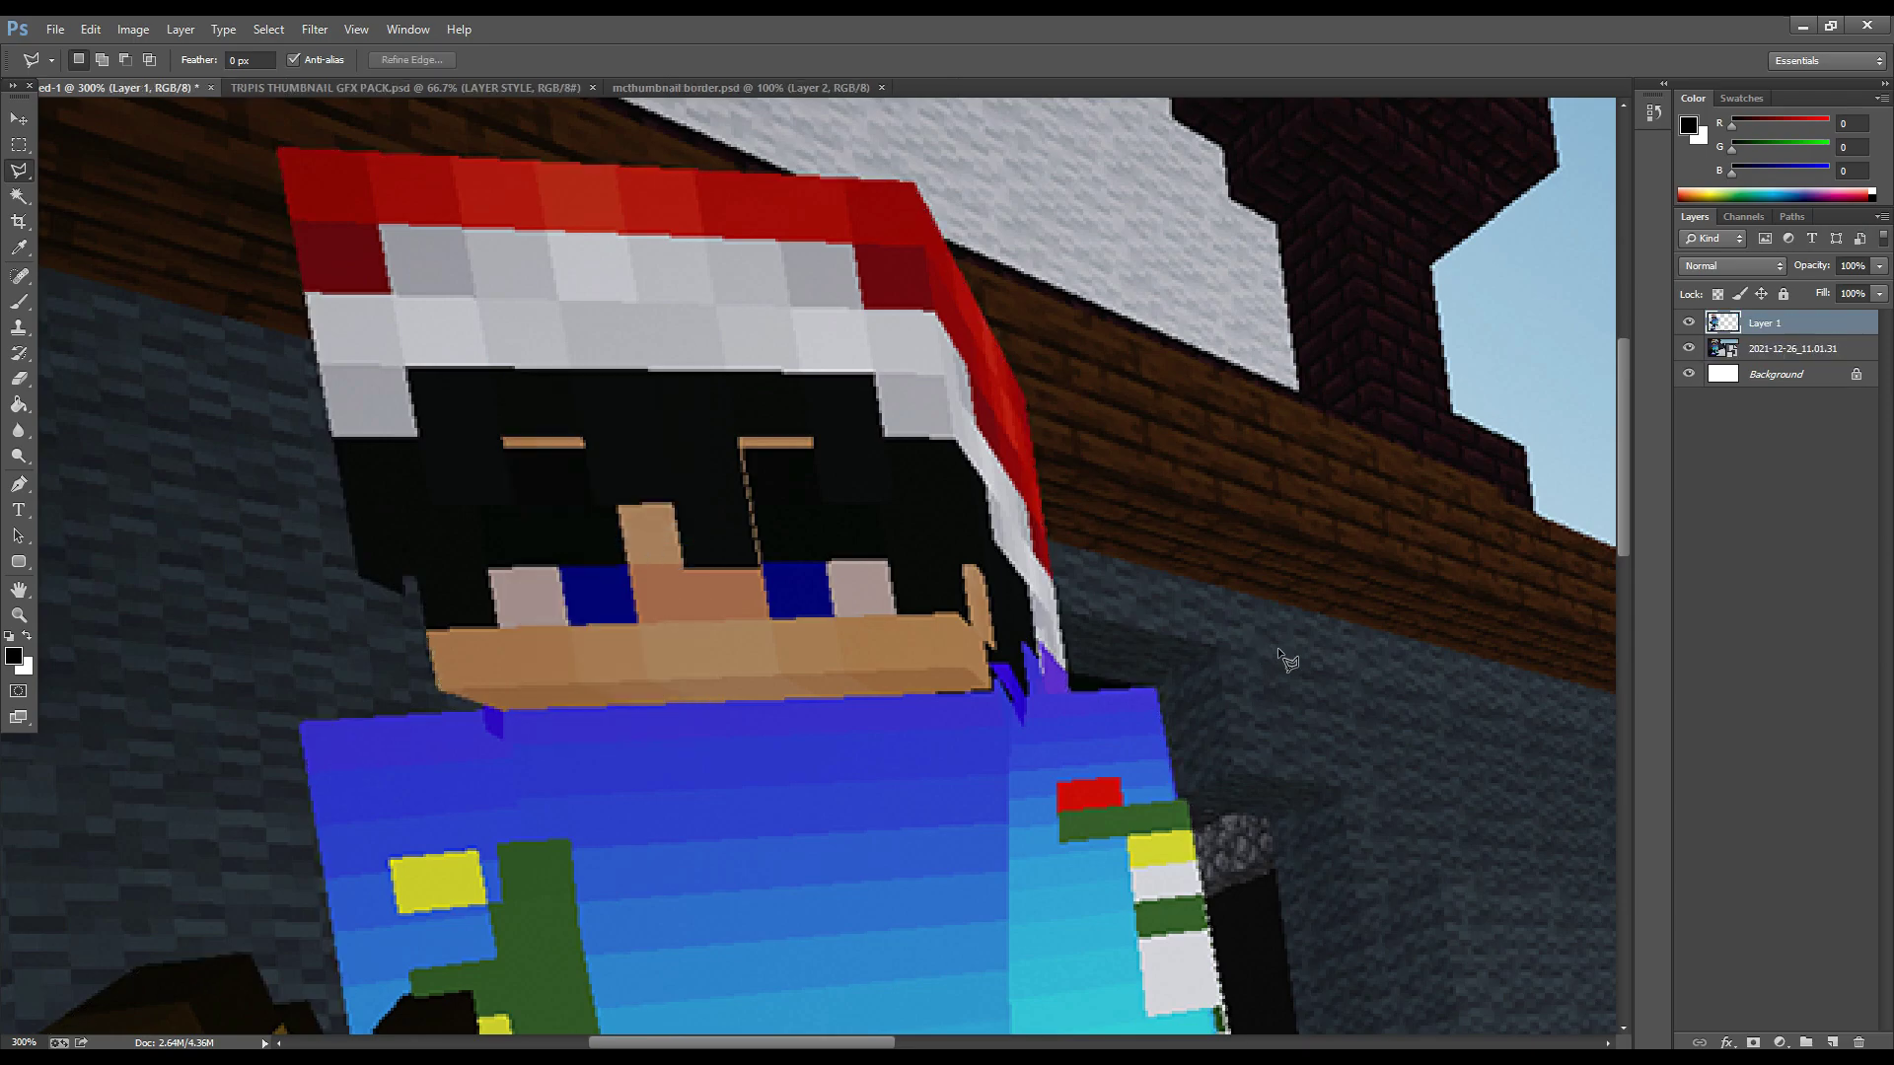
pyautogui.scroll(-2, 1276, 647)
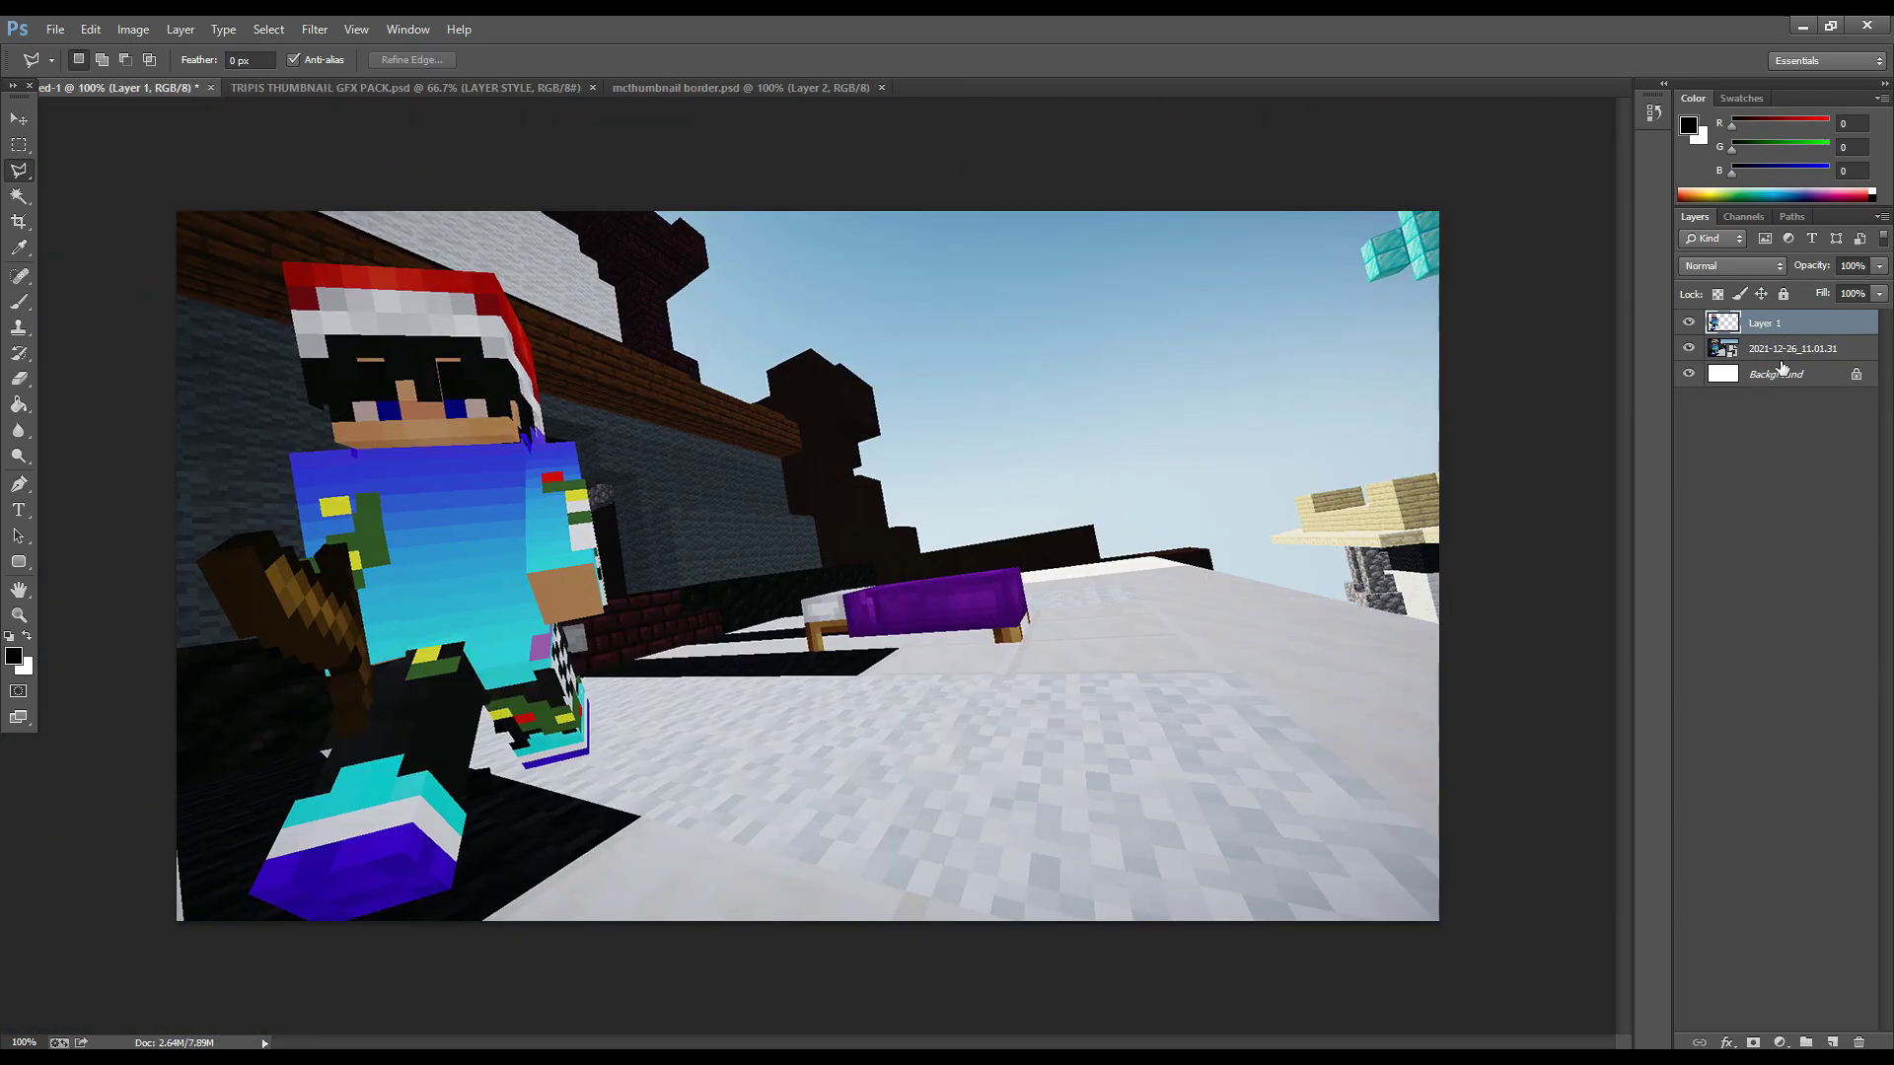
# - Toggle the visibility of the screenshot and character layers to check the cutout
pyautogui.click(1688, 351)
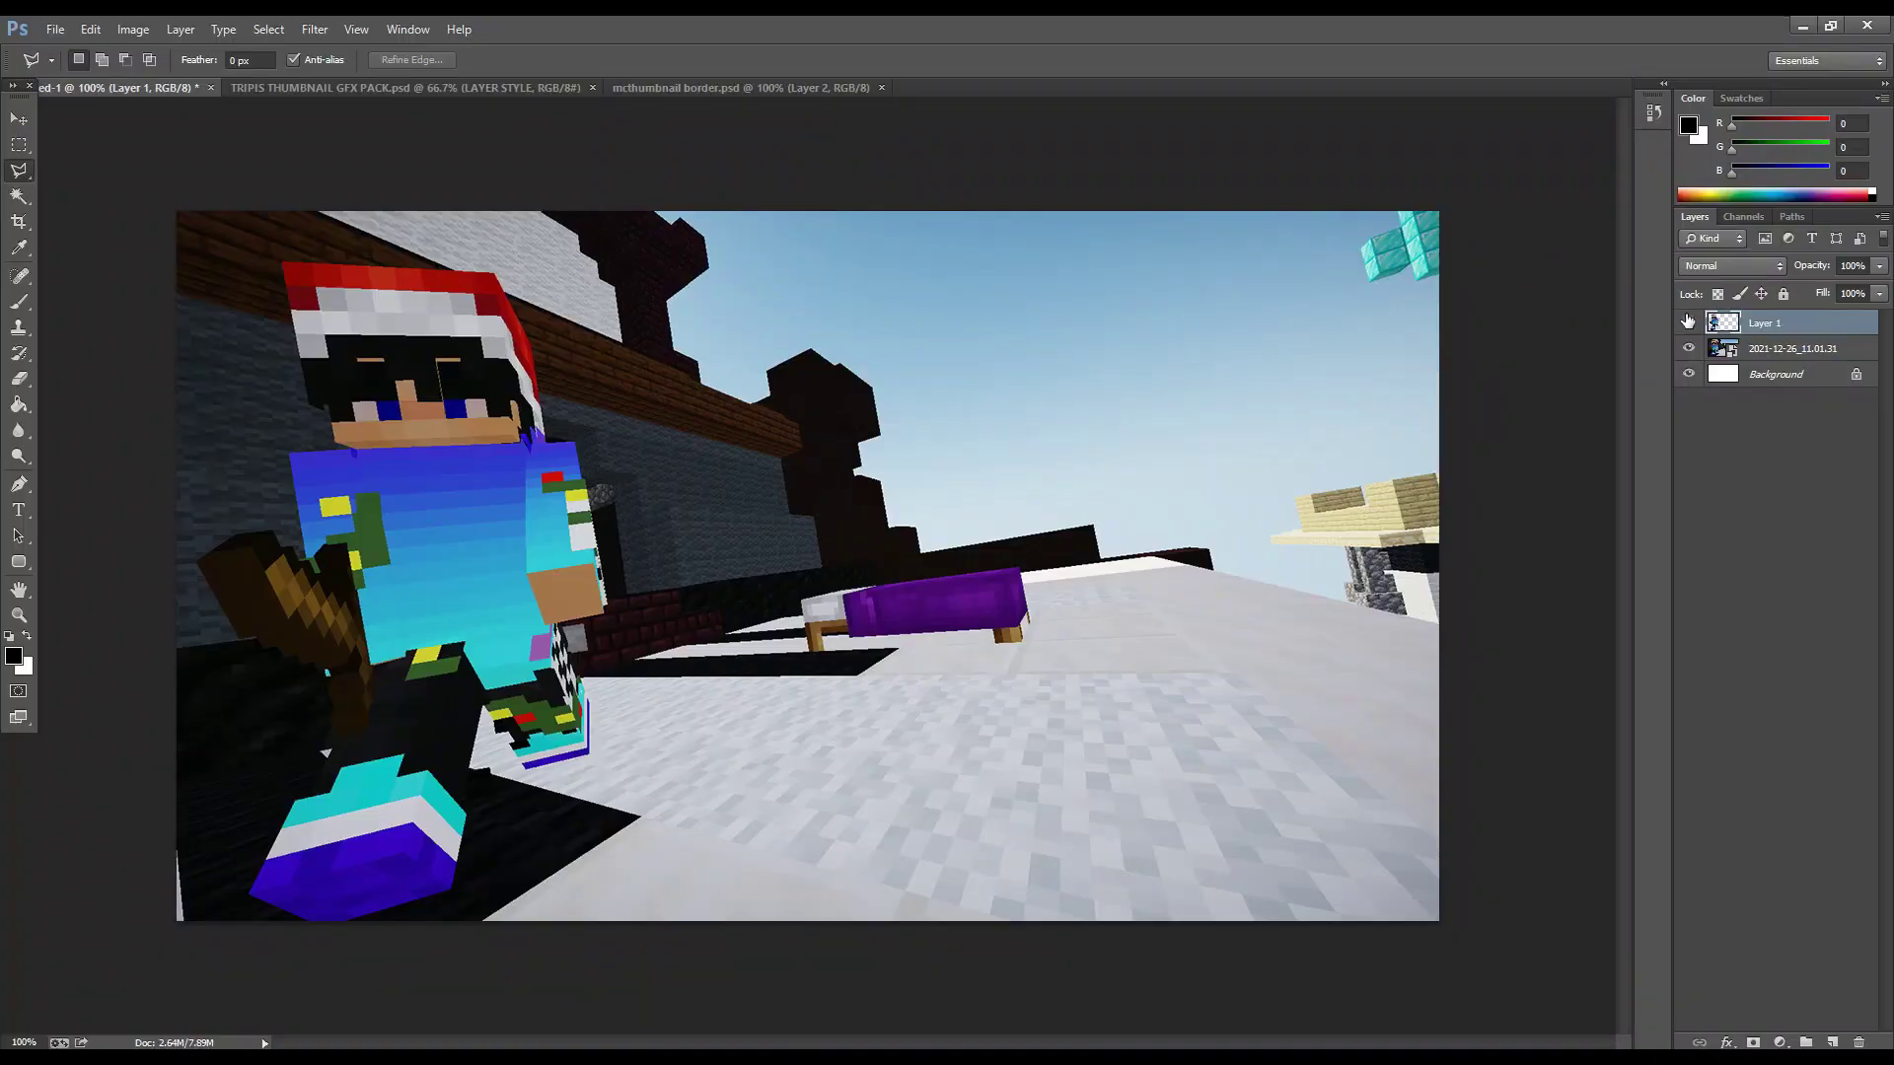
pyautogui.click(1687, 323)
pyautogui.click(1687, 323)
# - Apply Motion Blur to the 2021-12-26_11.01.31 layer with a 60° angle and 26-pixel distance, and collapse its smart filter list
pyautogui.click(1836, 358)
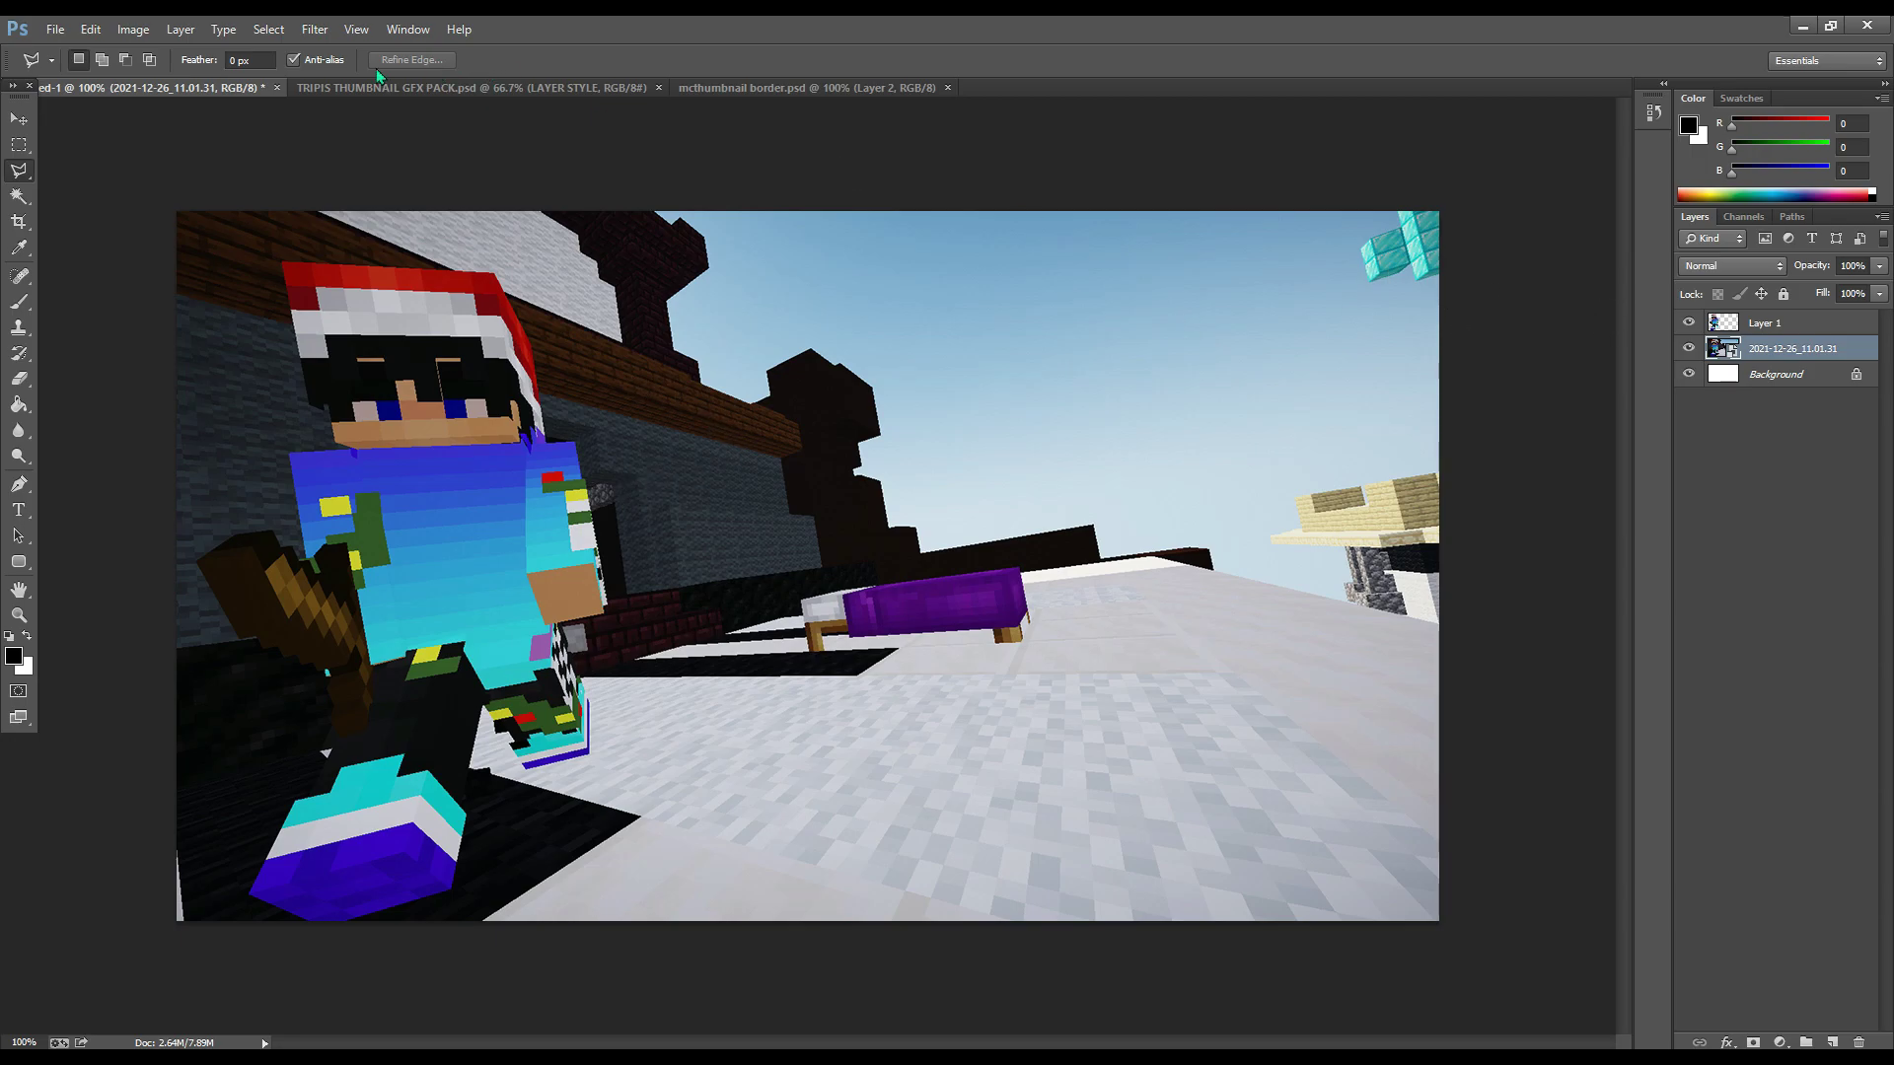
pyautogui.click(315, 29)
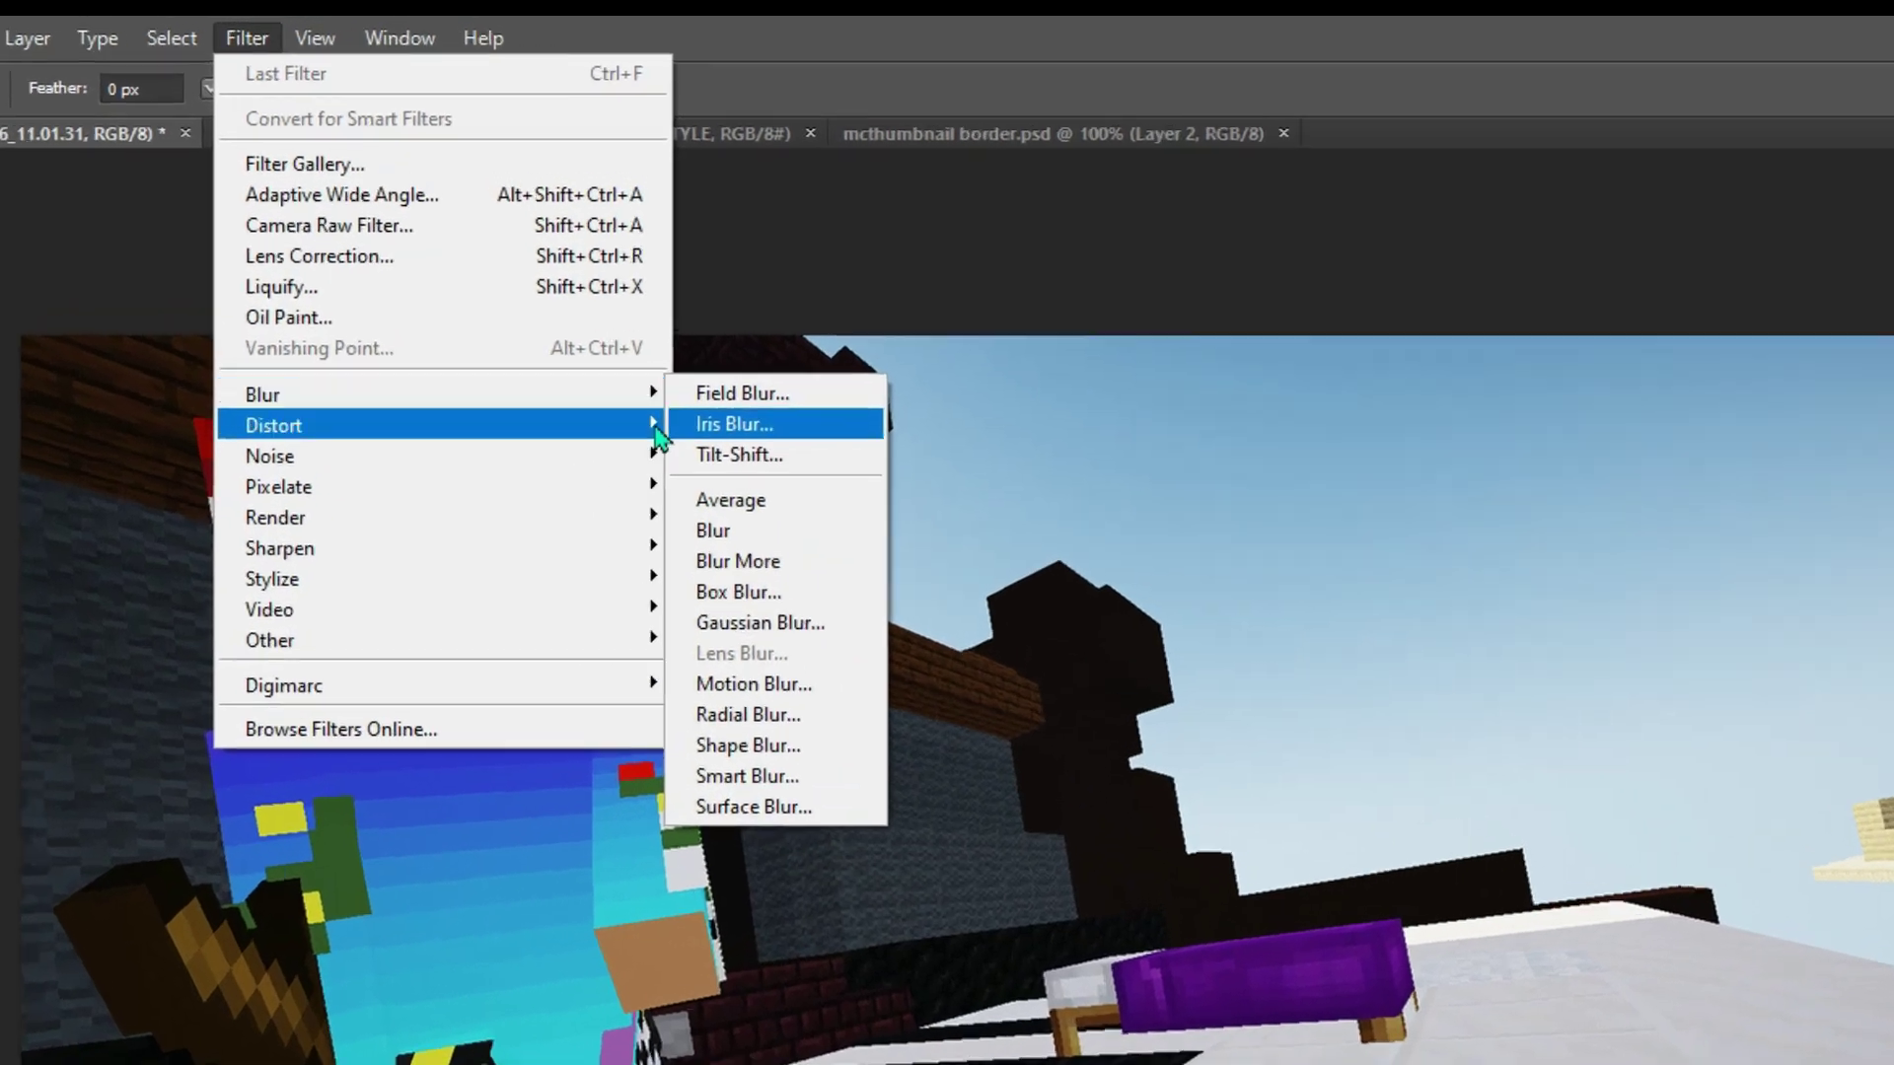
pyautogui.moveTo(315, 401)
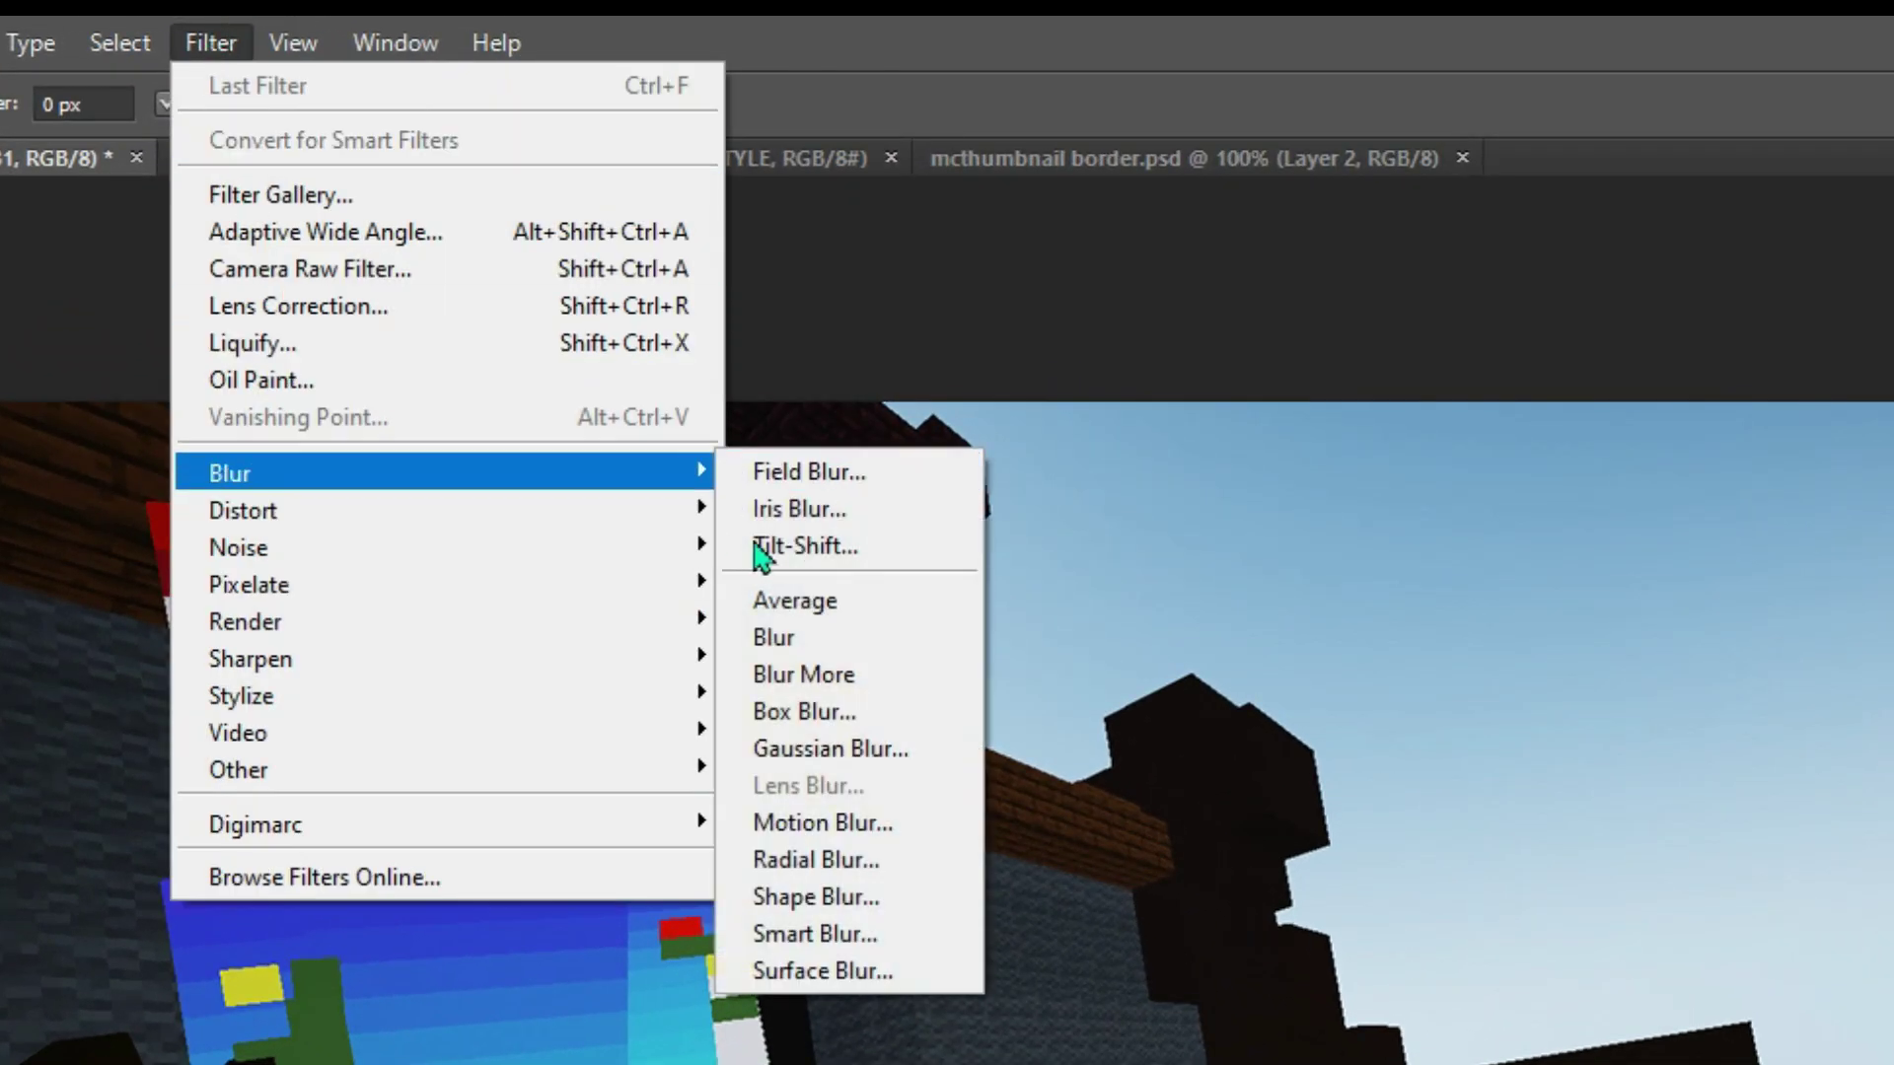
pyautogui.click(827, 827)
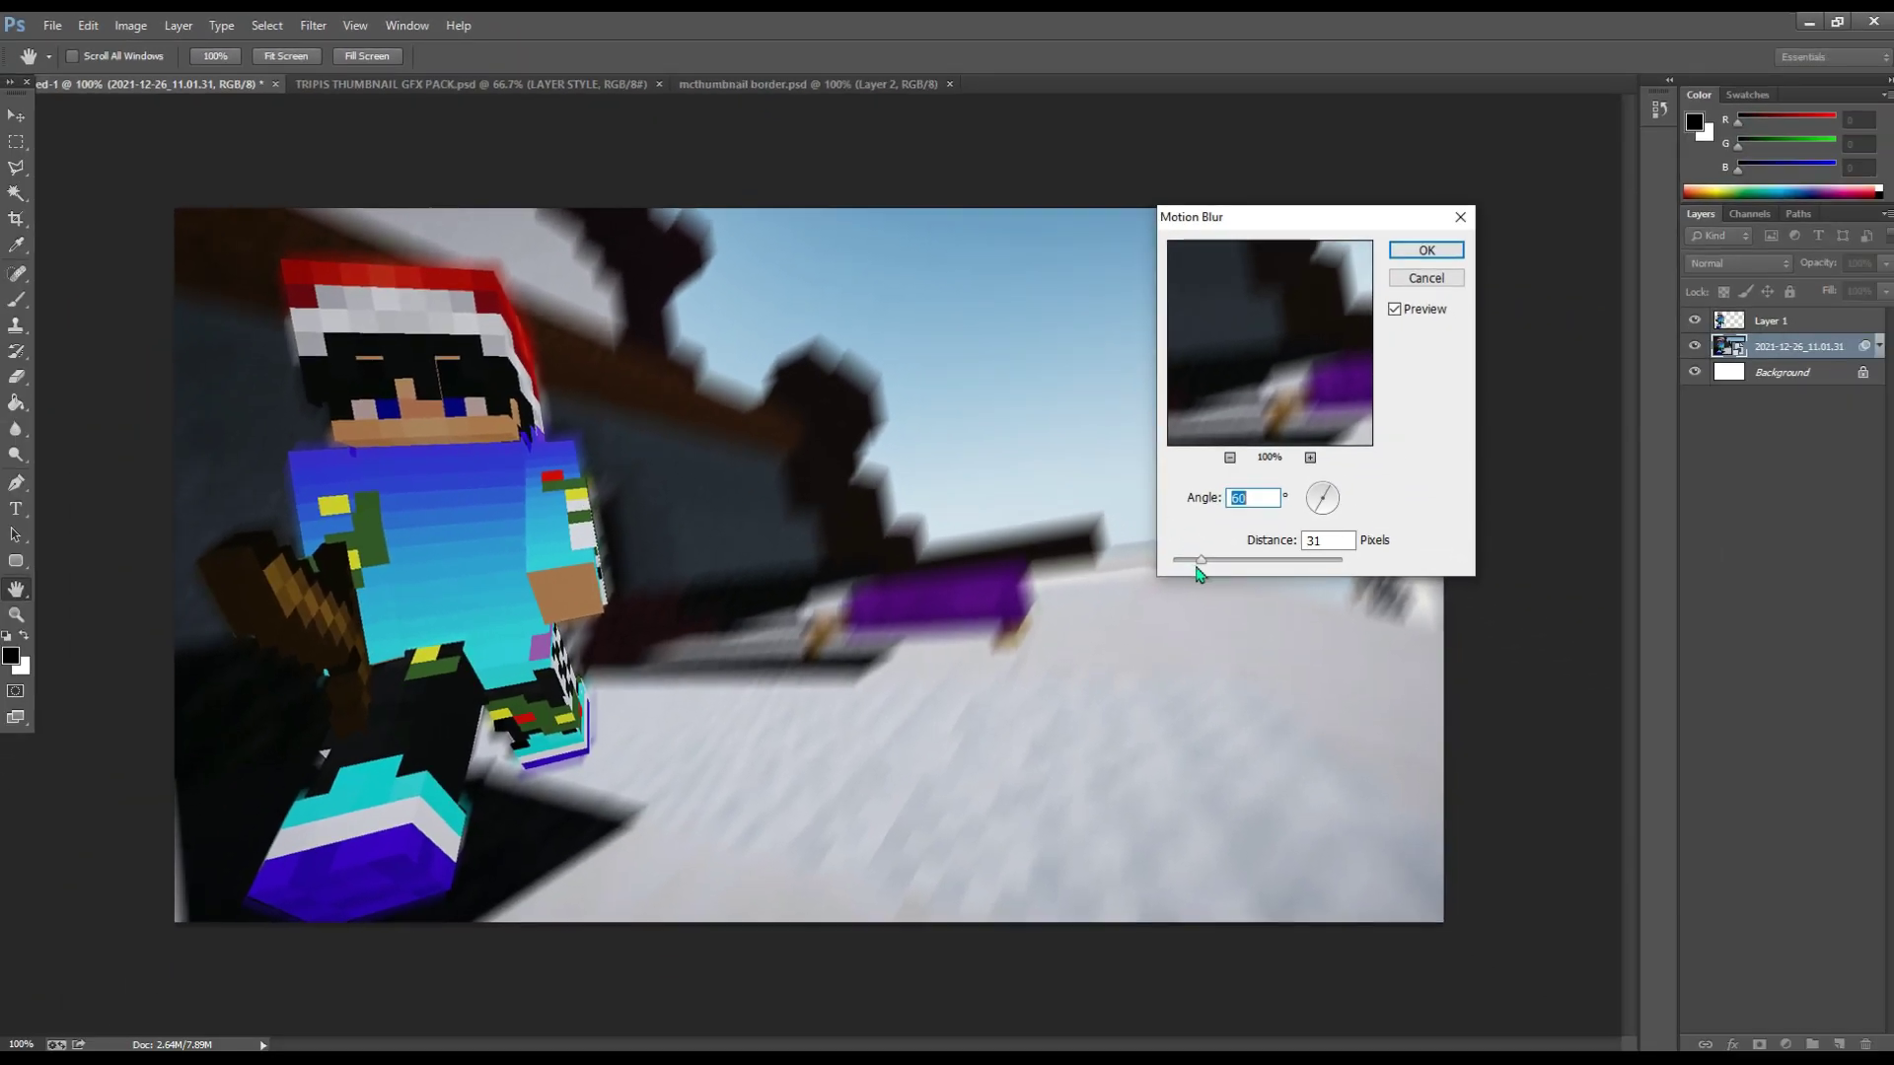
pyautogui.moveTo(1200, 560); pyautogui.dragTo(1195, 560)
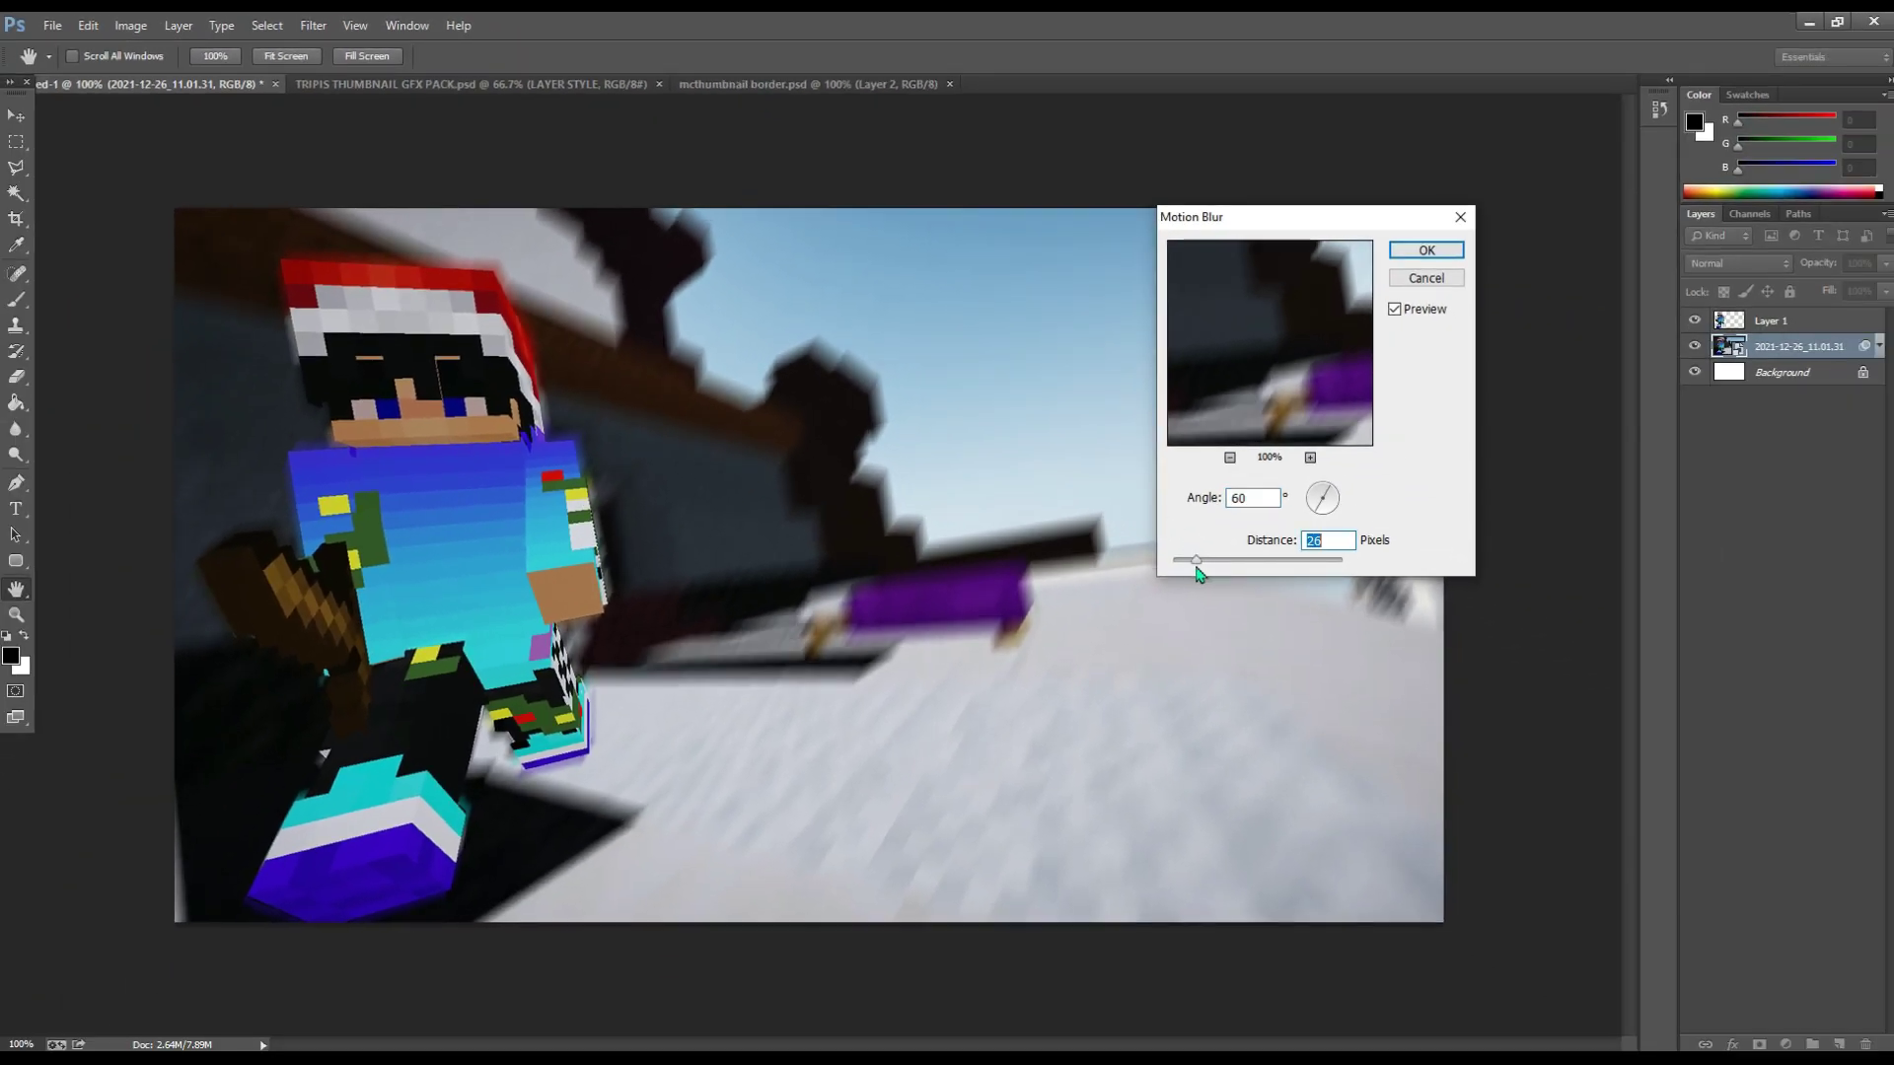
pyautogui.click(1426, 251)
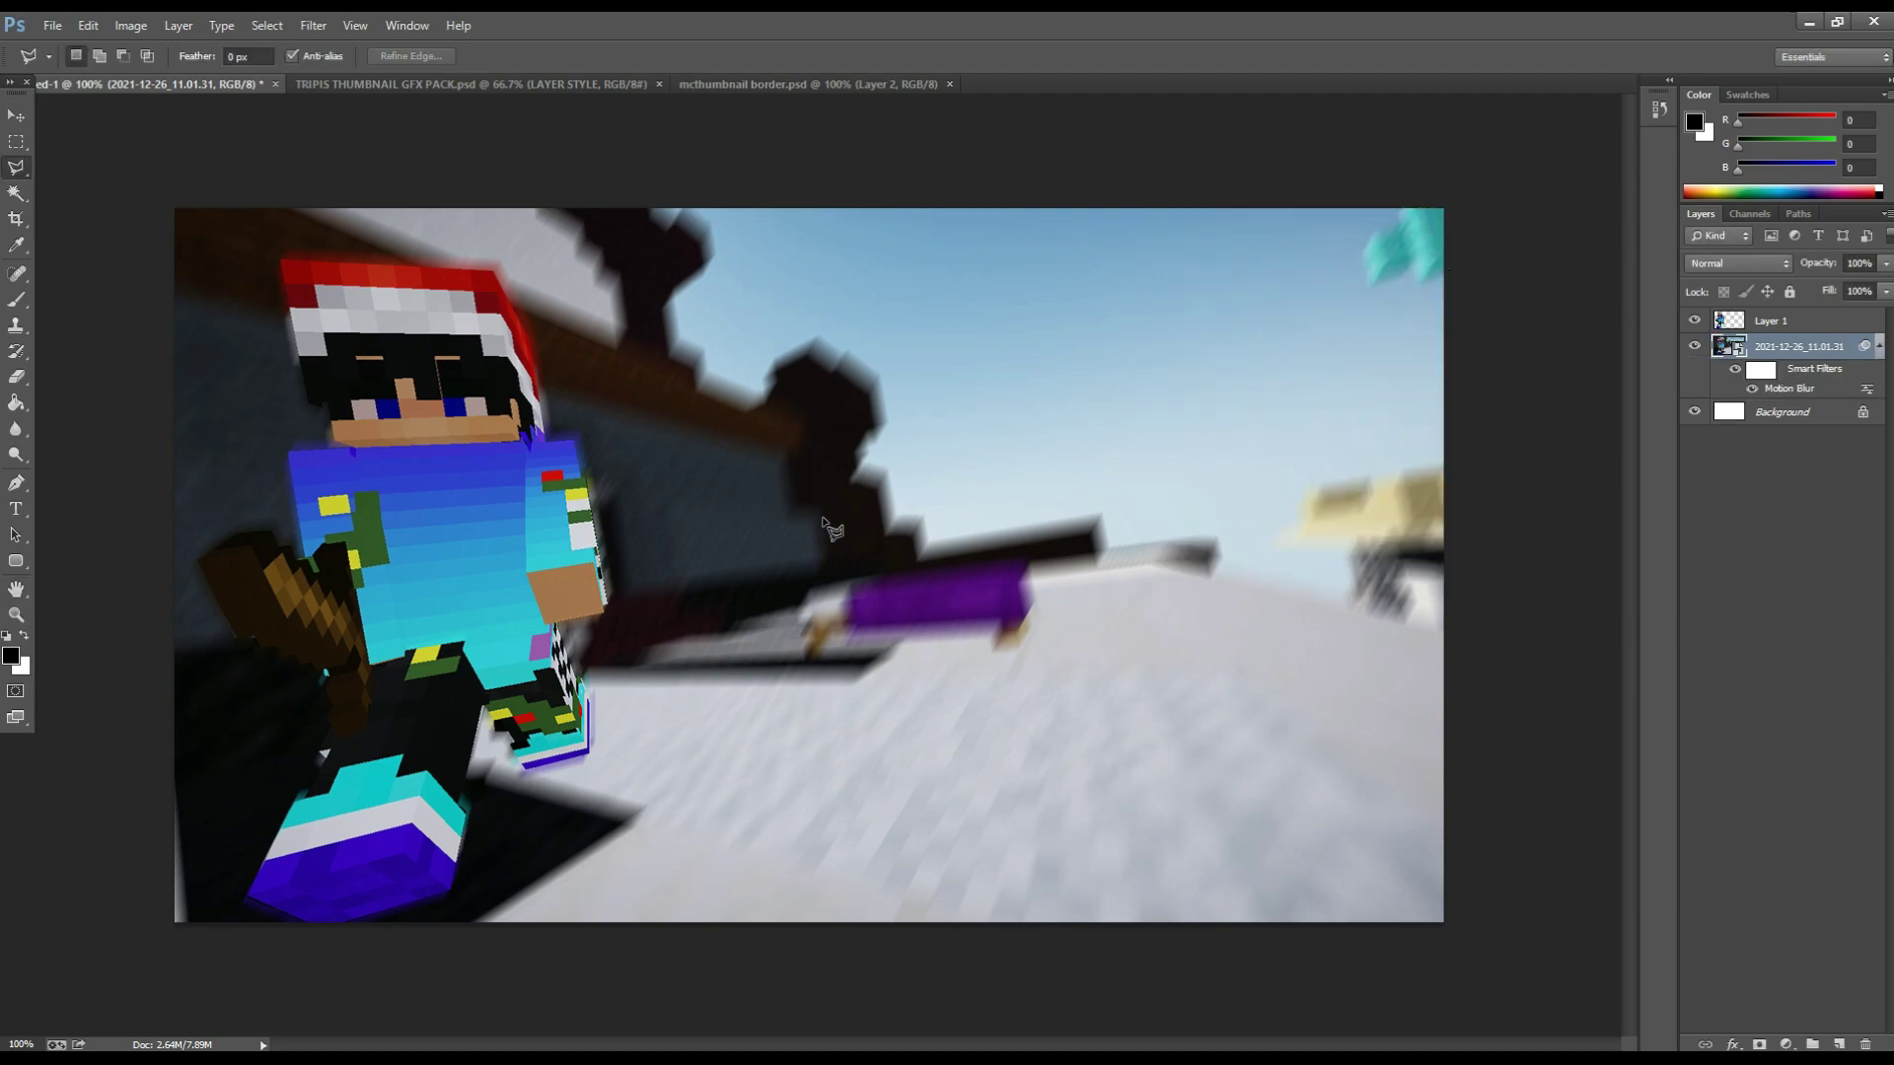
pyautogui.click(1876, 347)
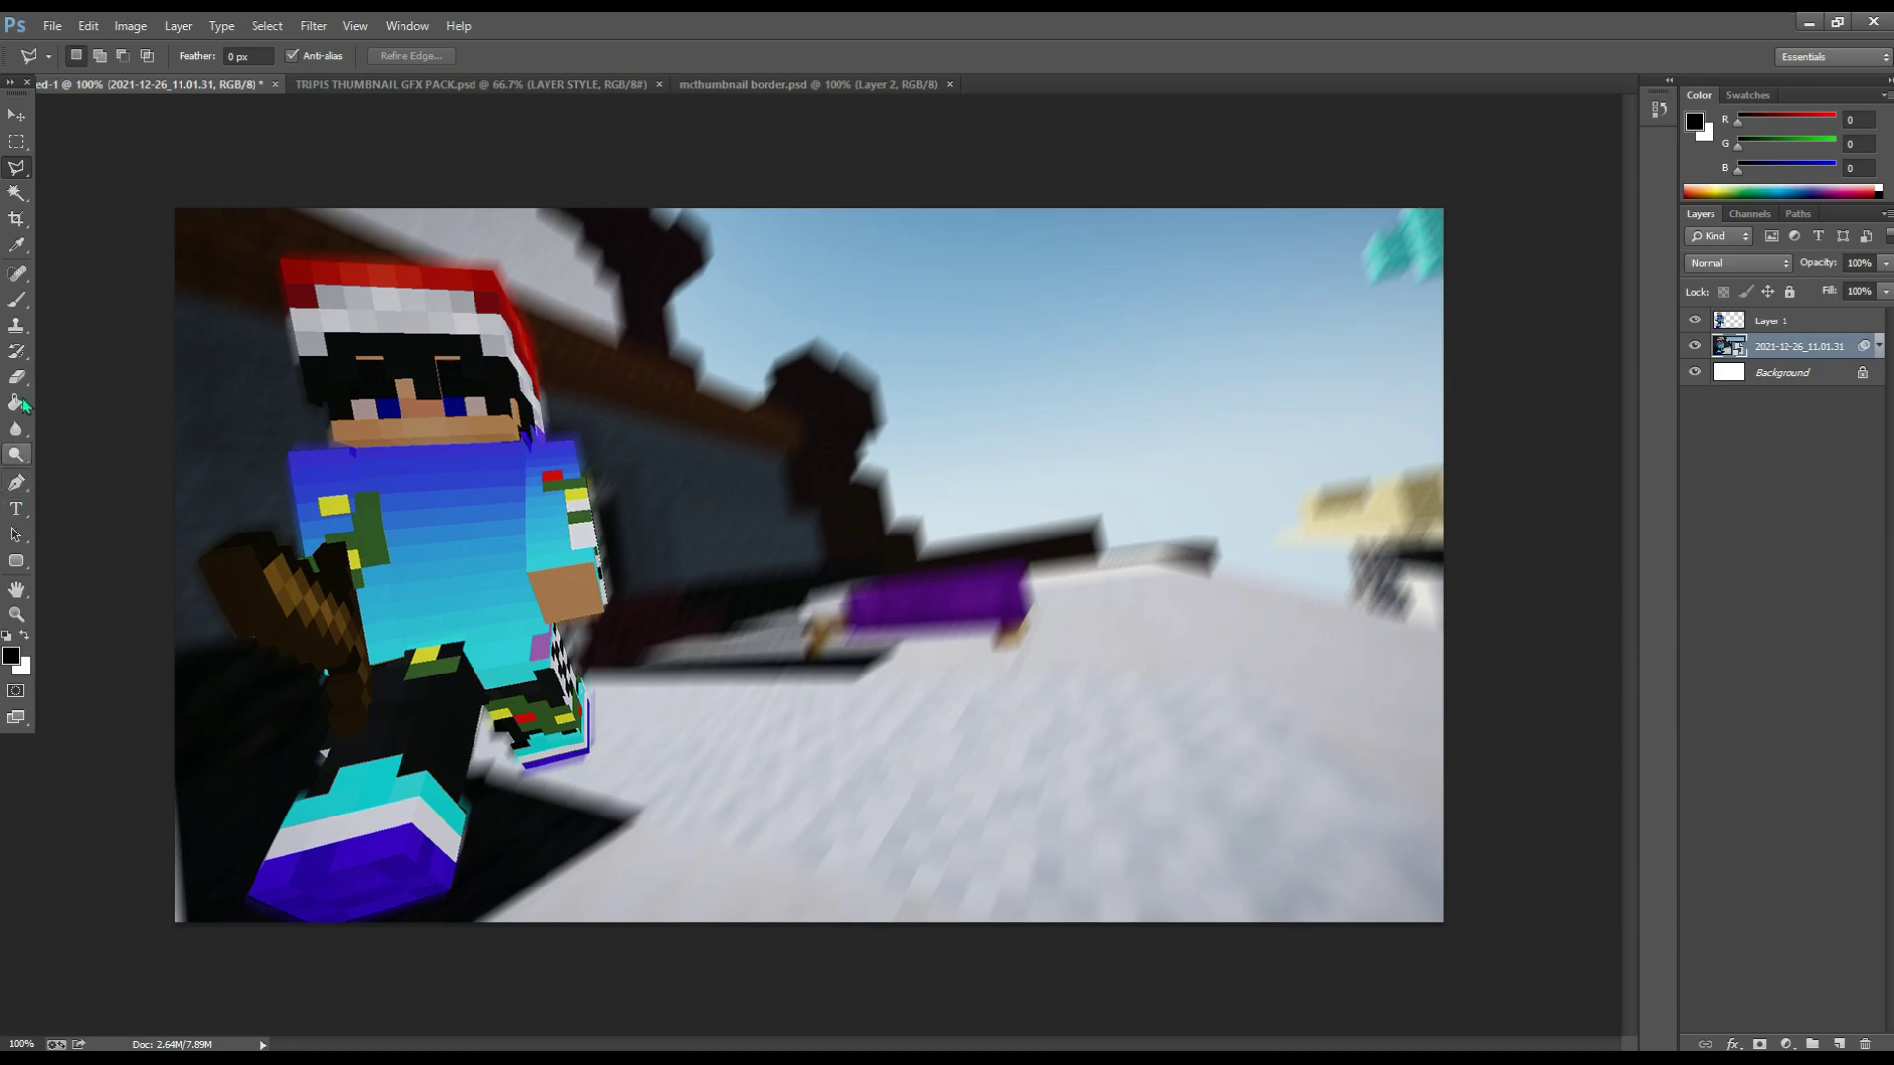
pyautogui.click(385, 85)
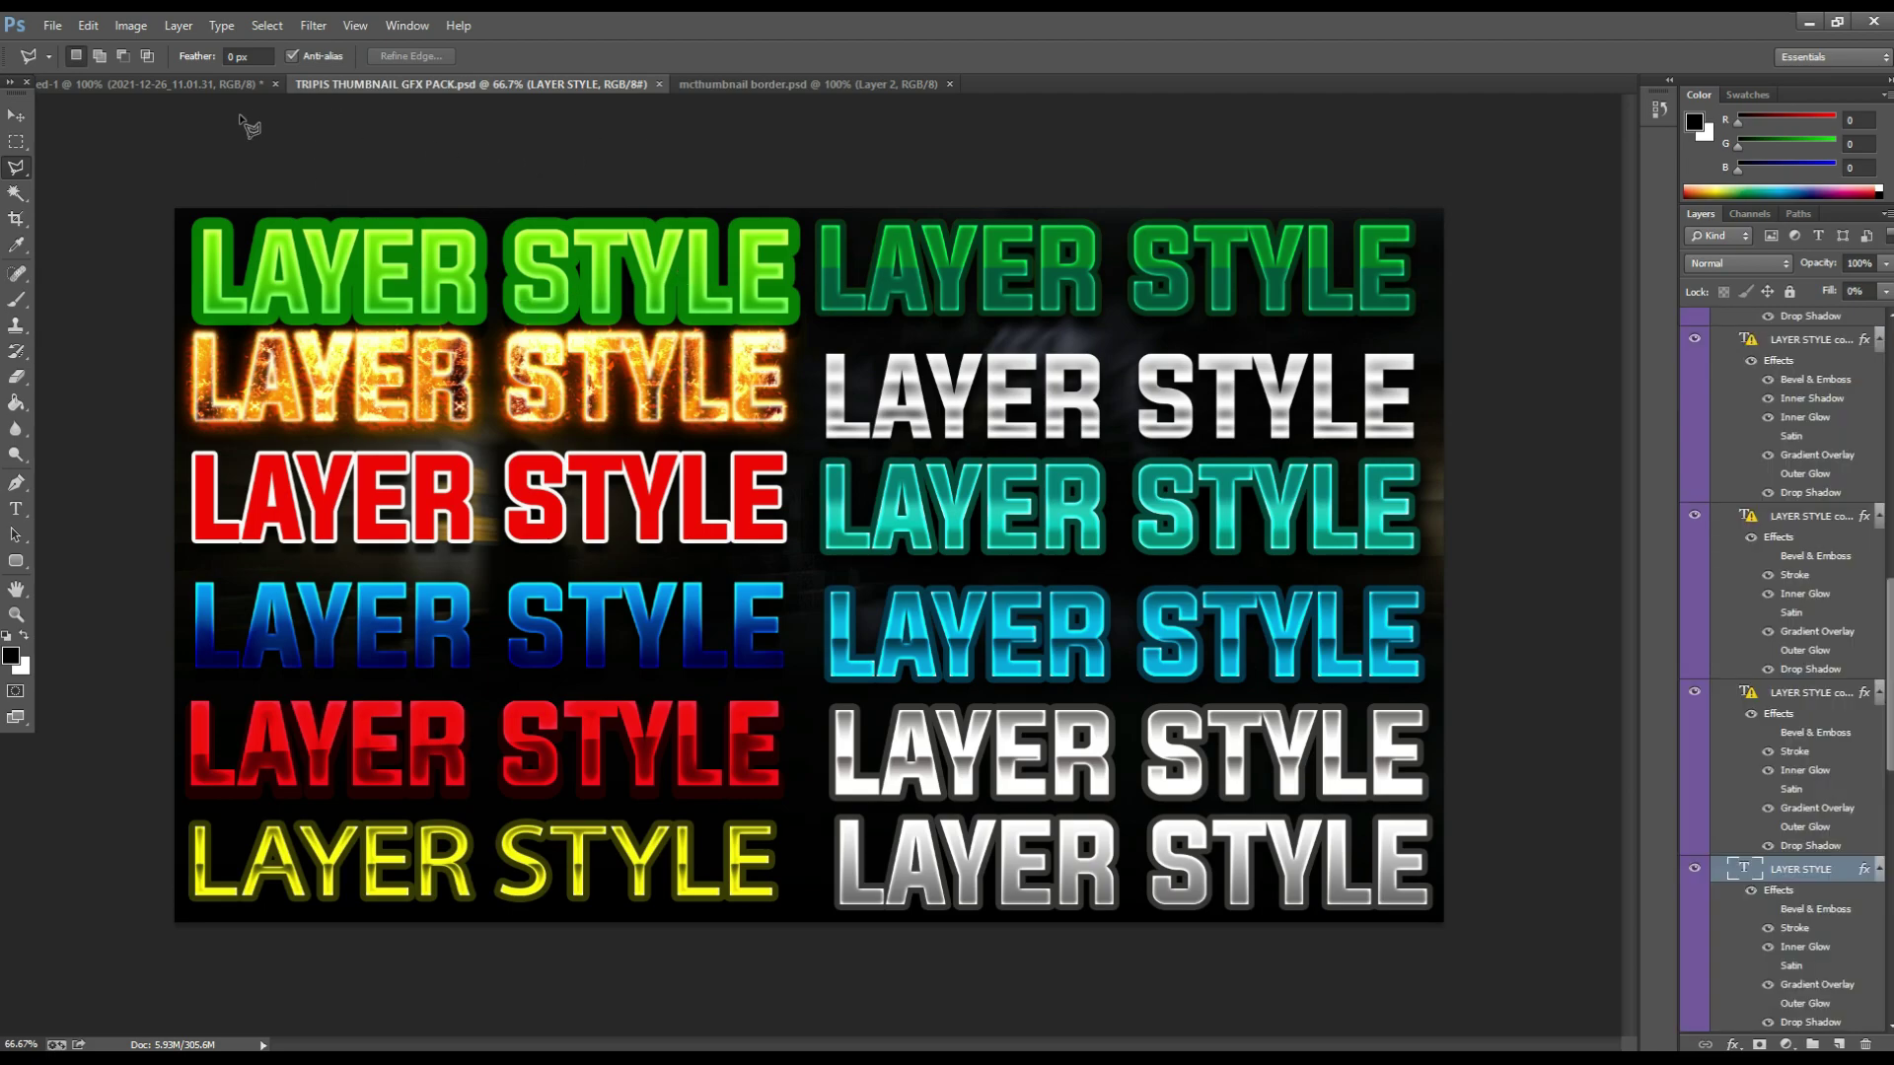
pyautogui.click(148, 85)
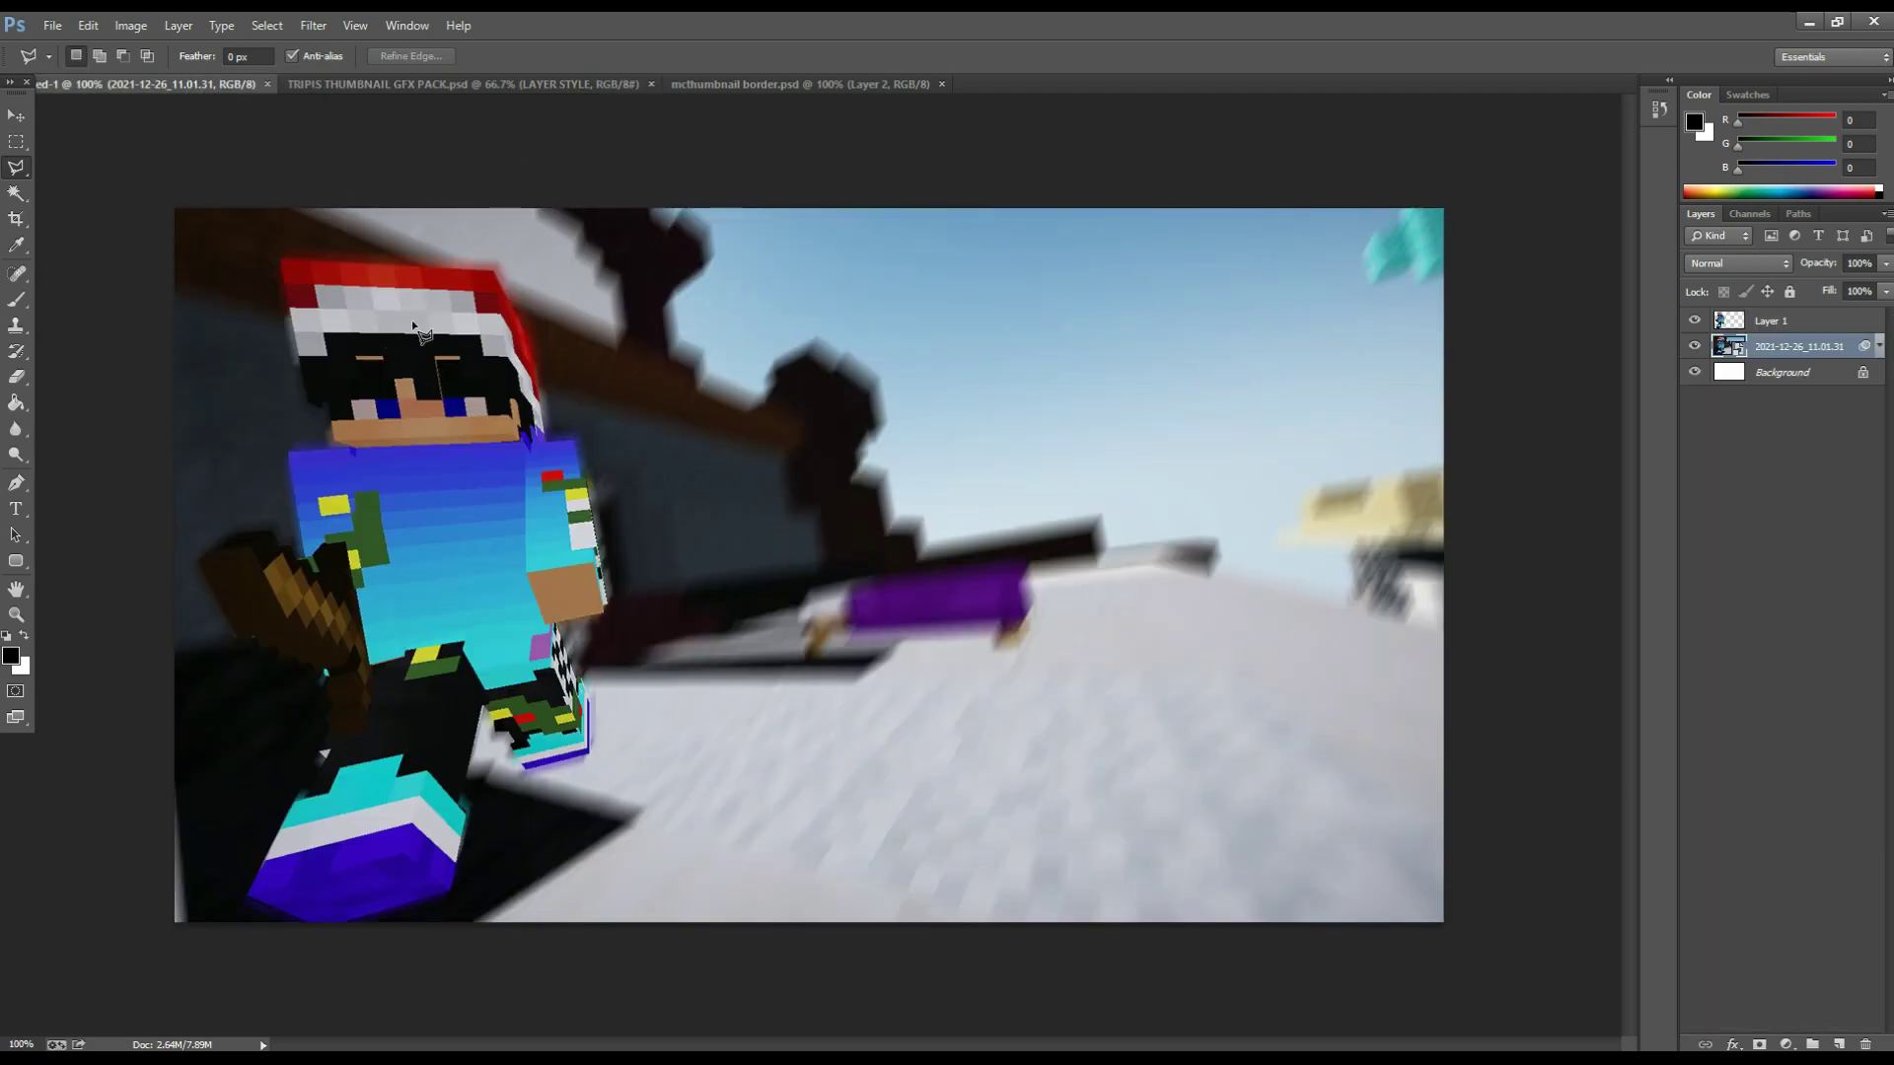
pyautogui.click(1732, 1044)
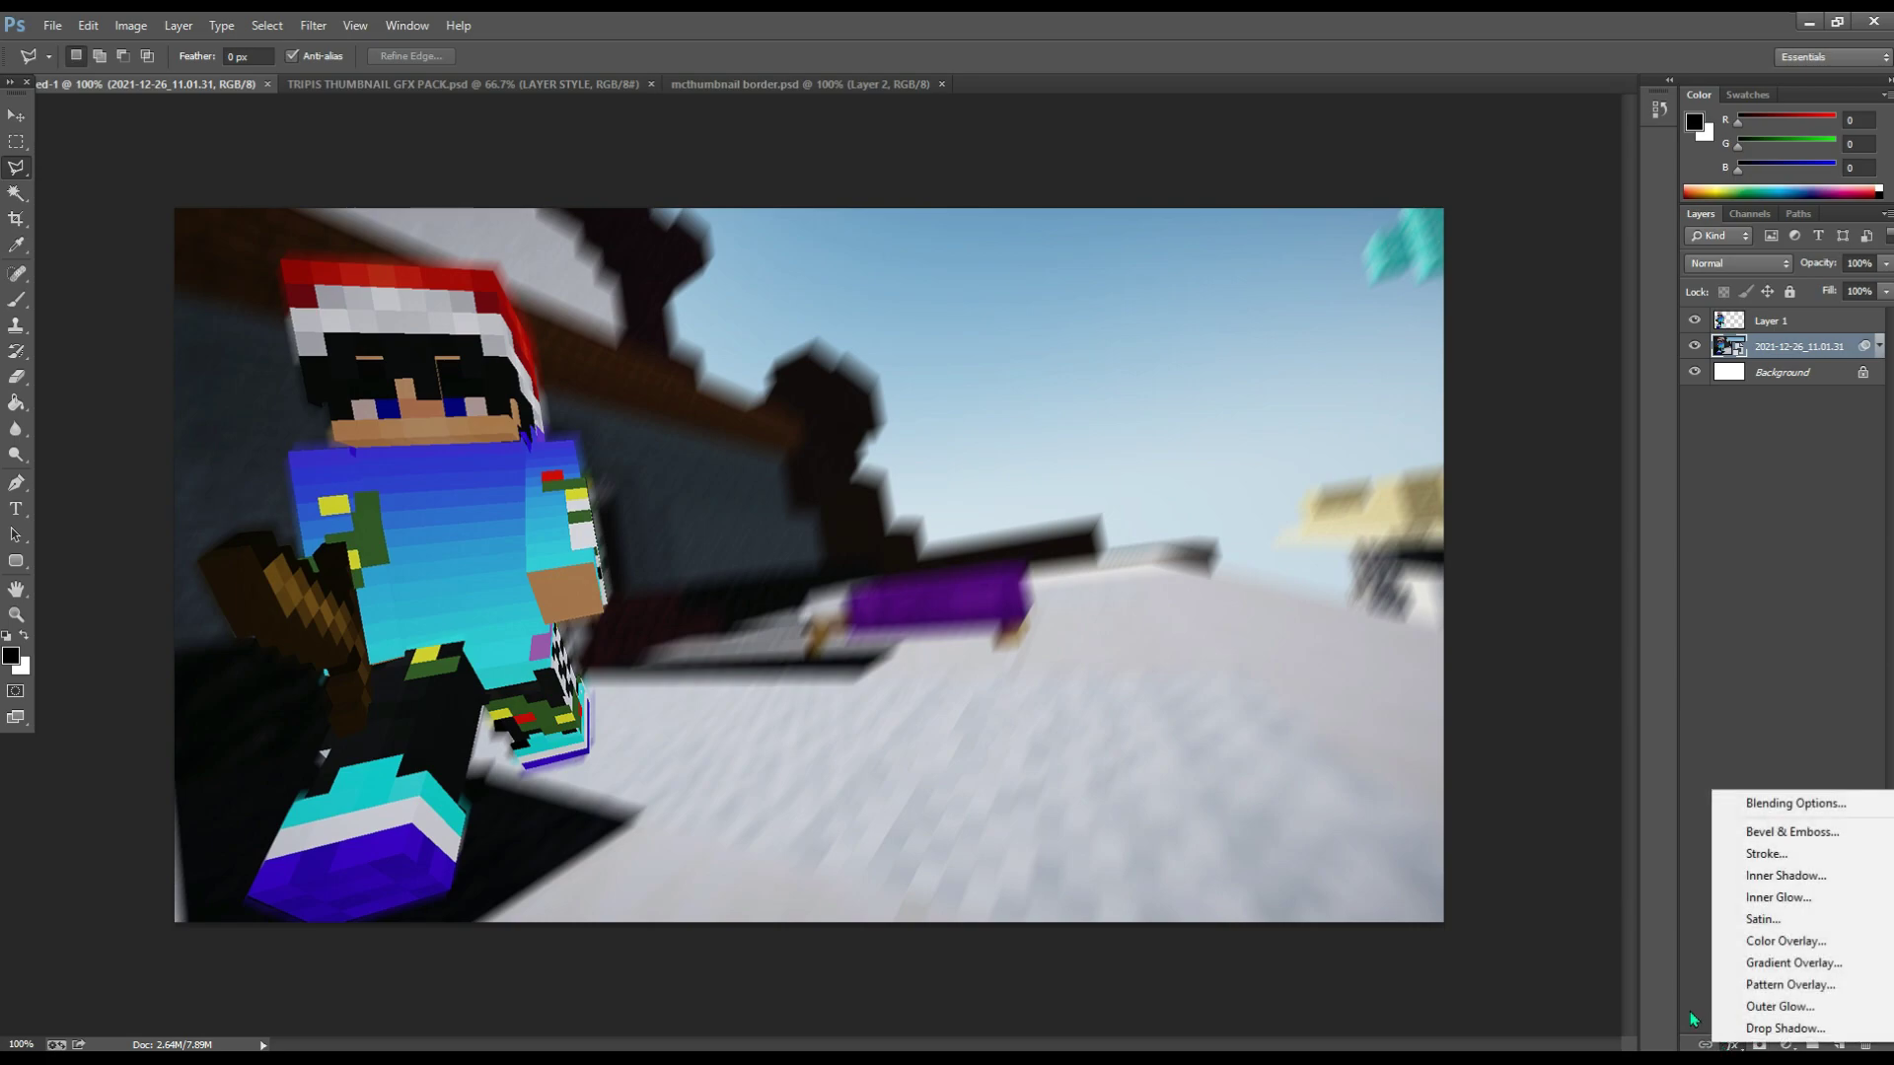
pyautogui.click(1246, 971)
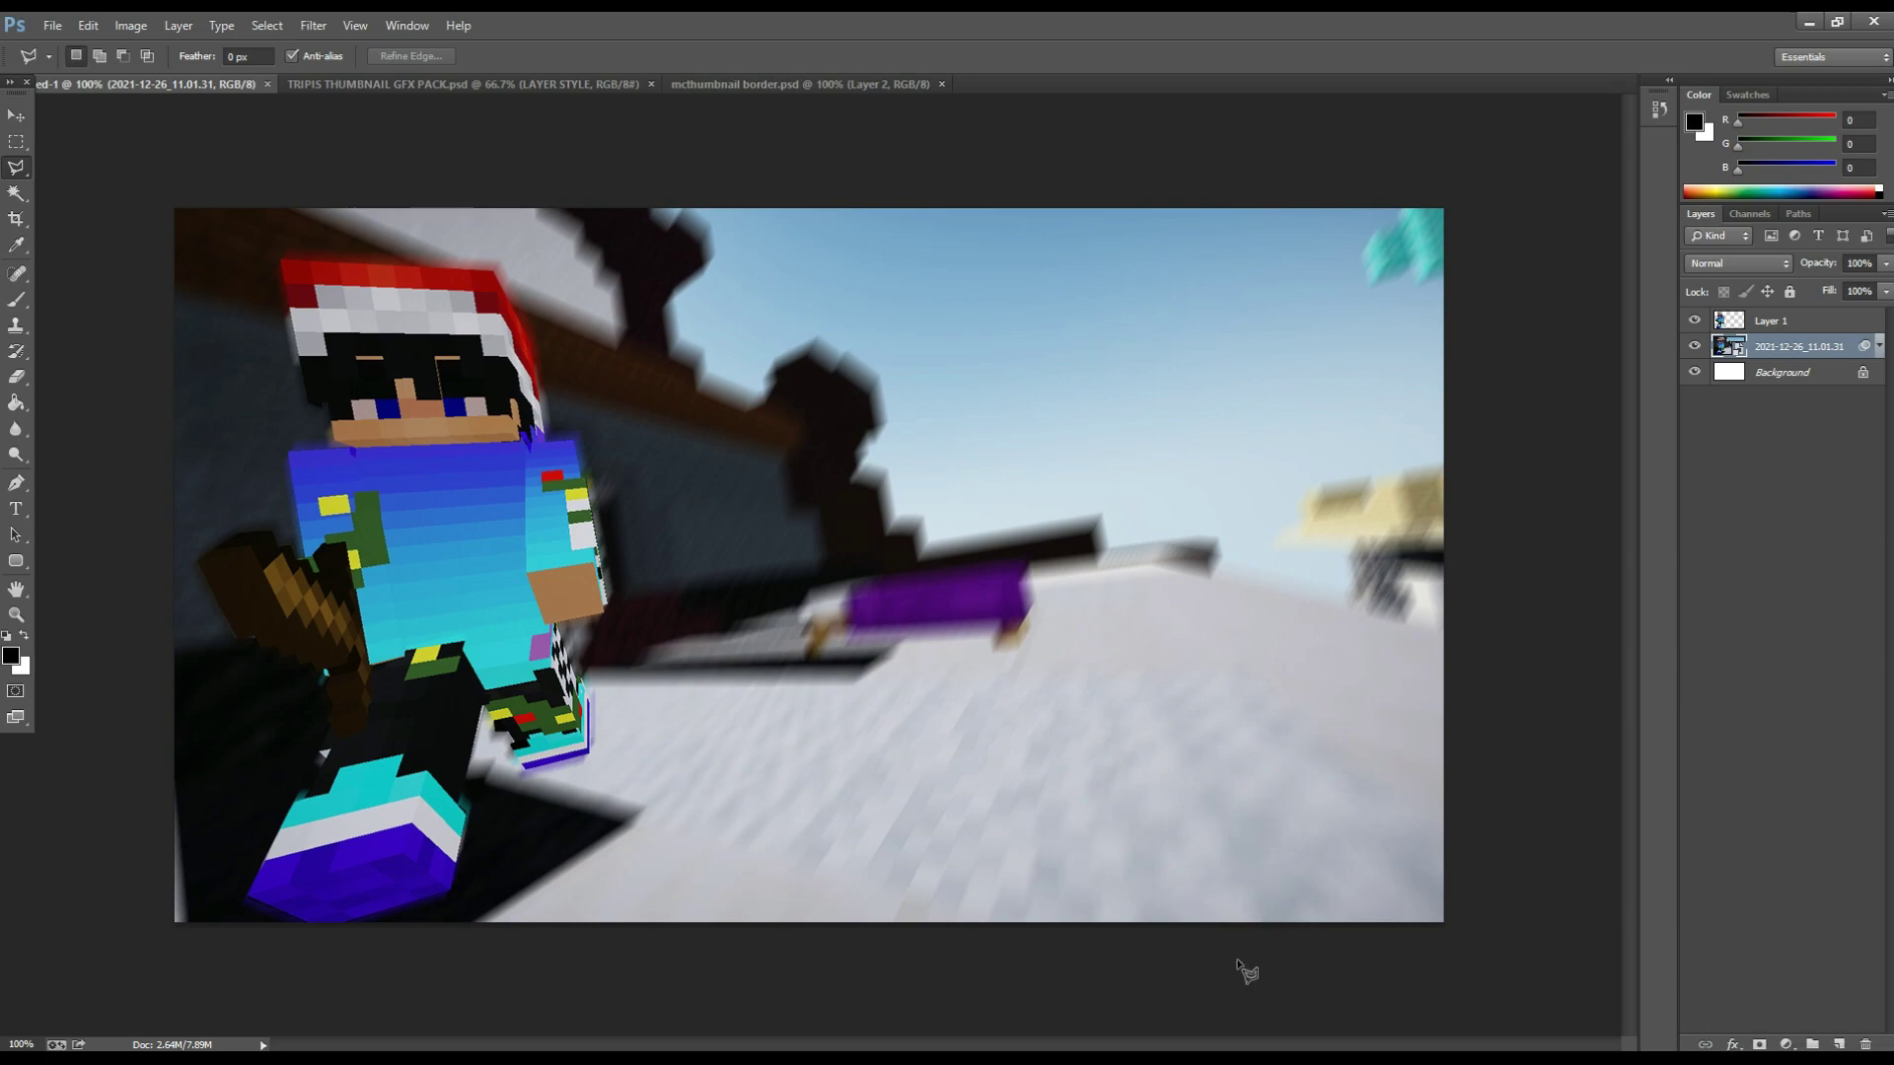
# - Switch to TRIPIS THUMBNAIL GFX PACK.psd, collapse and hide the TEXT LAYER STYLES group, and show the character layer styles with layer 2 selected
pyautogui.click(308, 87)
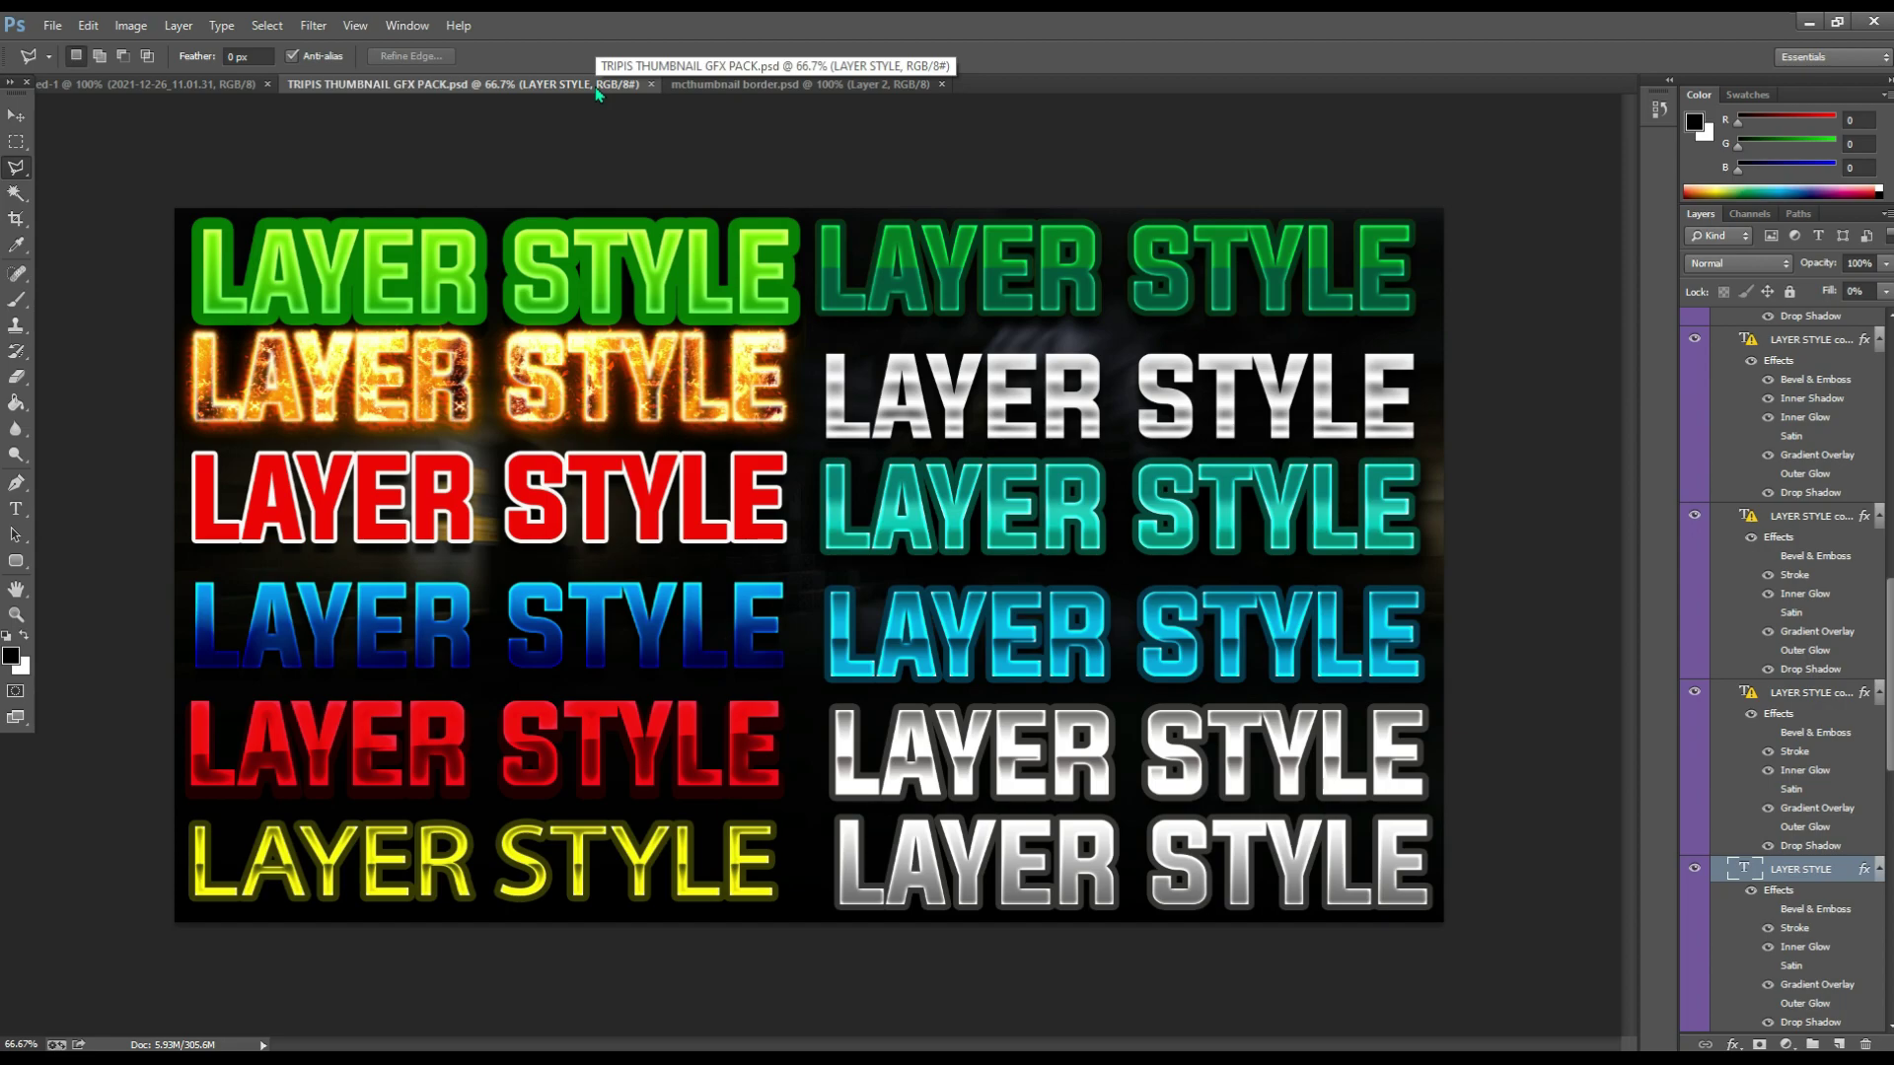
pyautogui.scroll(-3, 1786, 594)
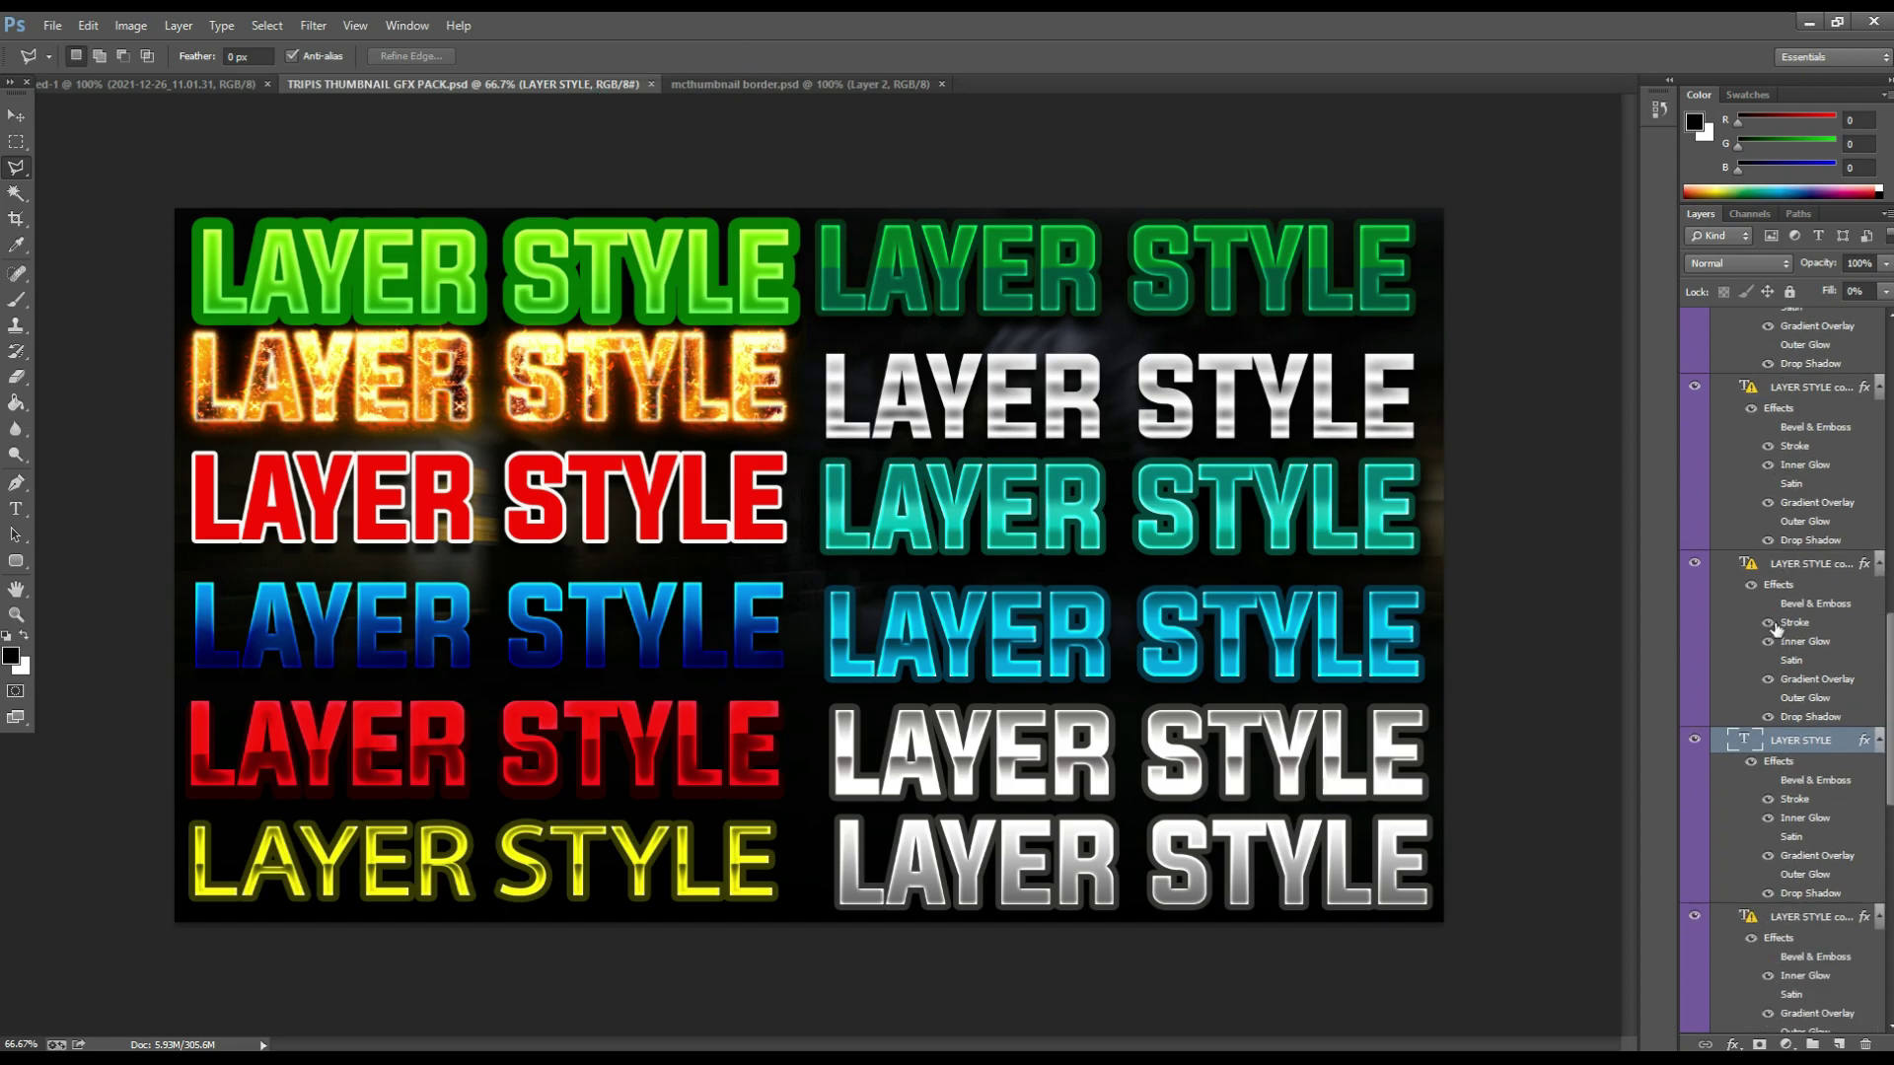
pyautogui.scroll(10, 1775, 627)
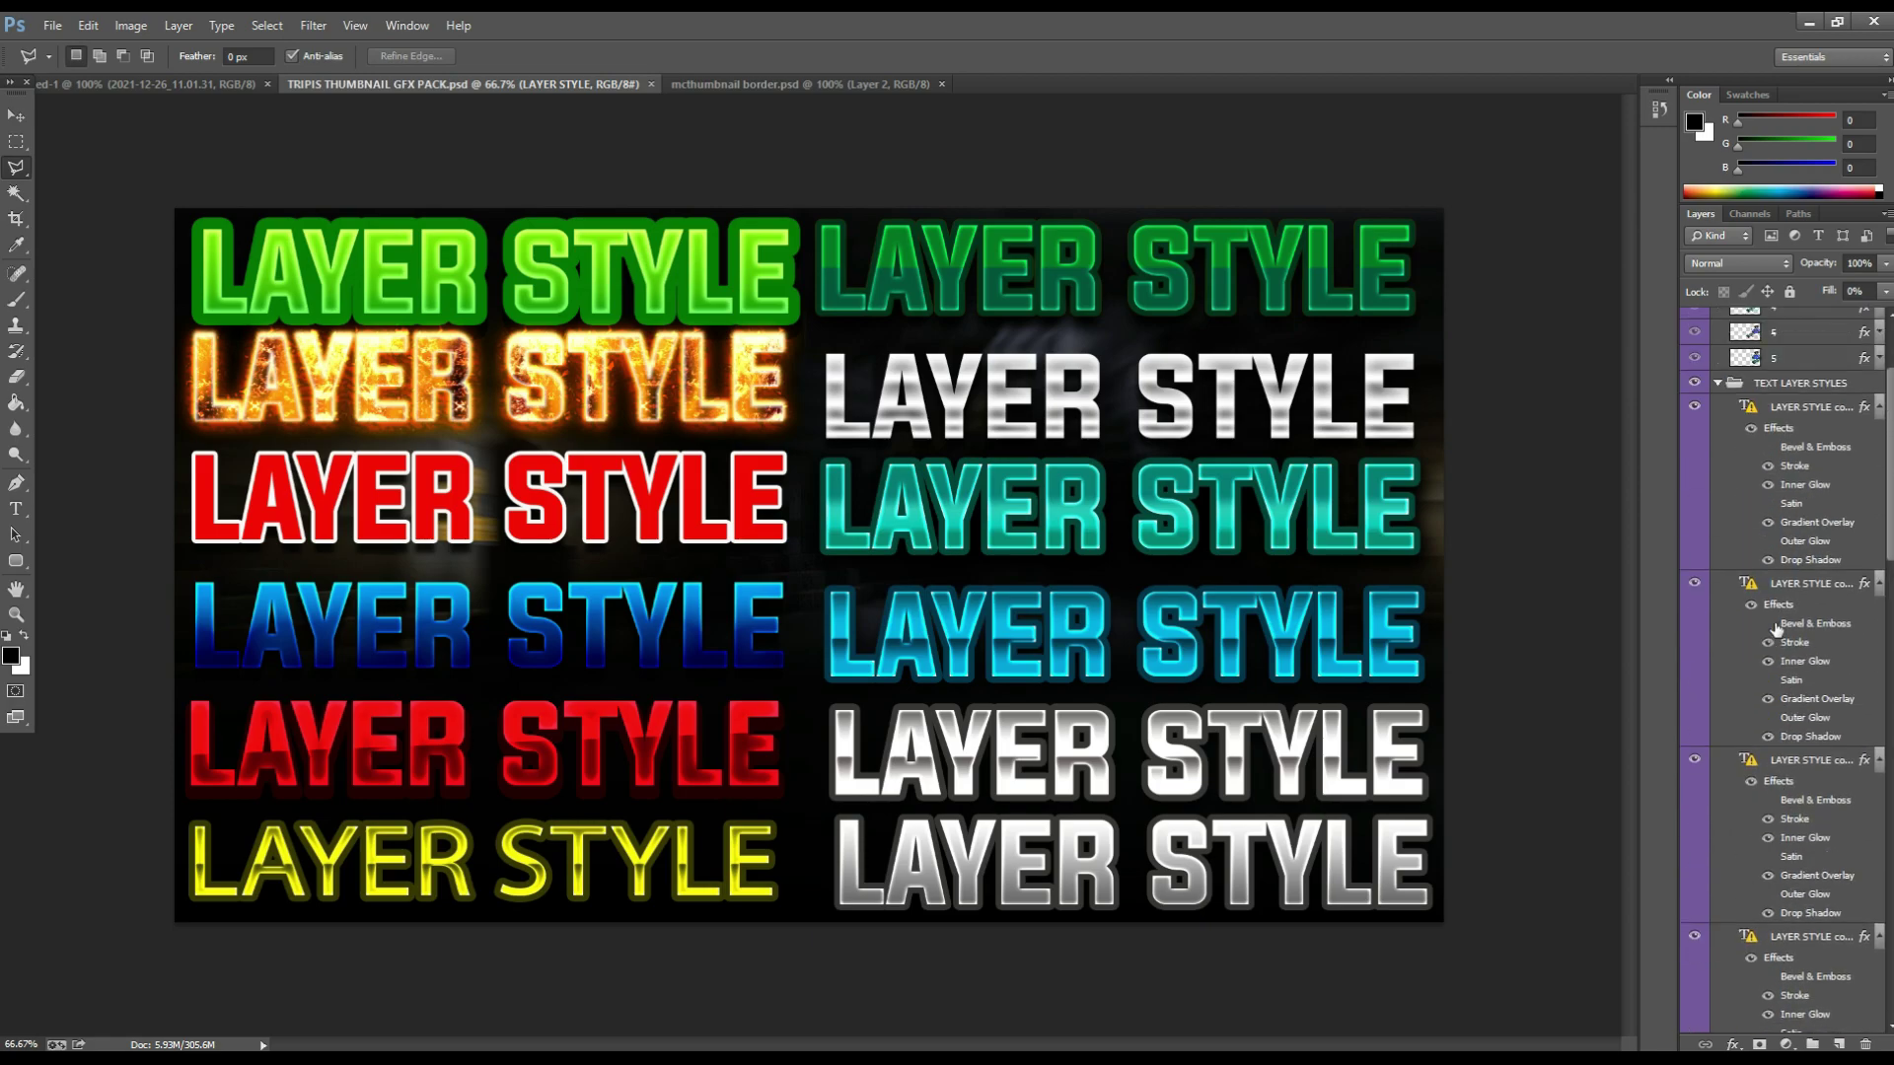
pyautogui.click(1719, 543)
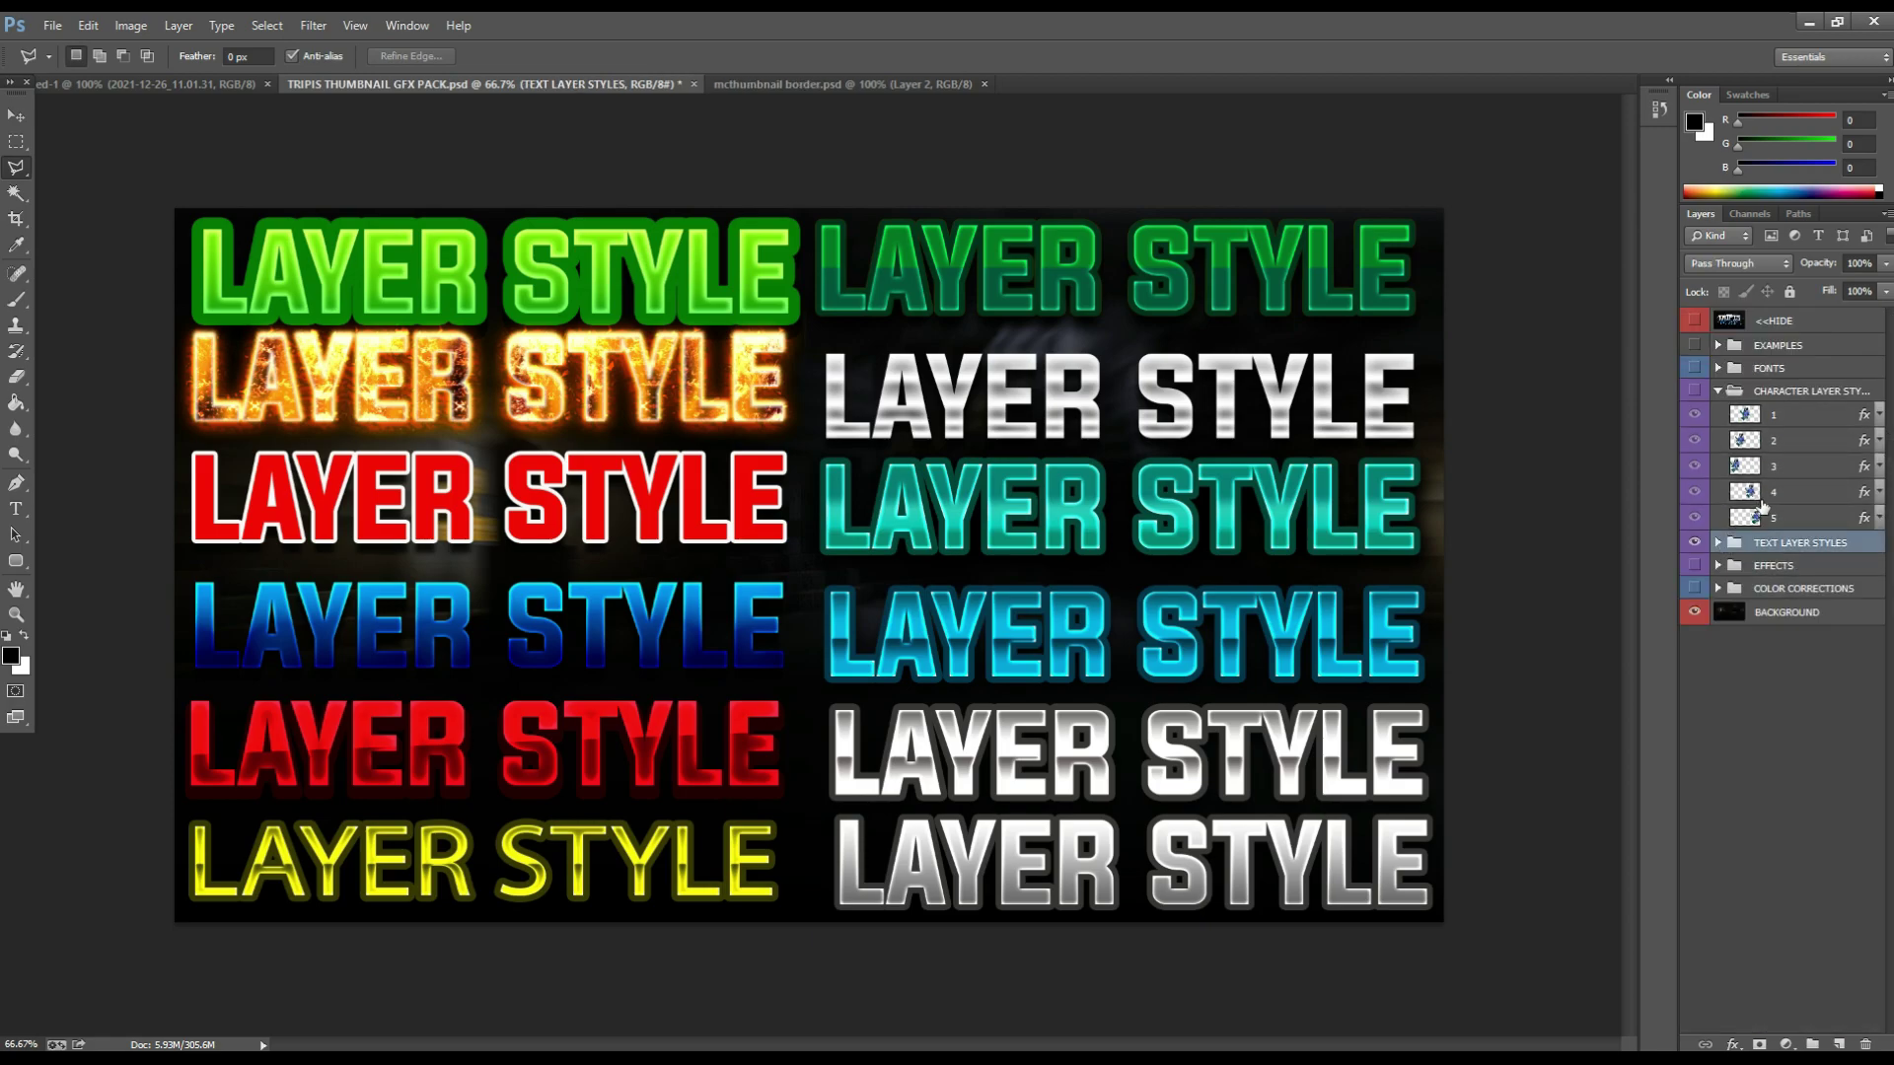
pyautogui.rightClick(1772, 444)
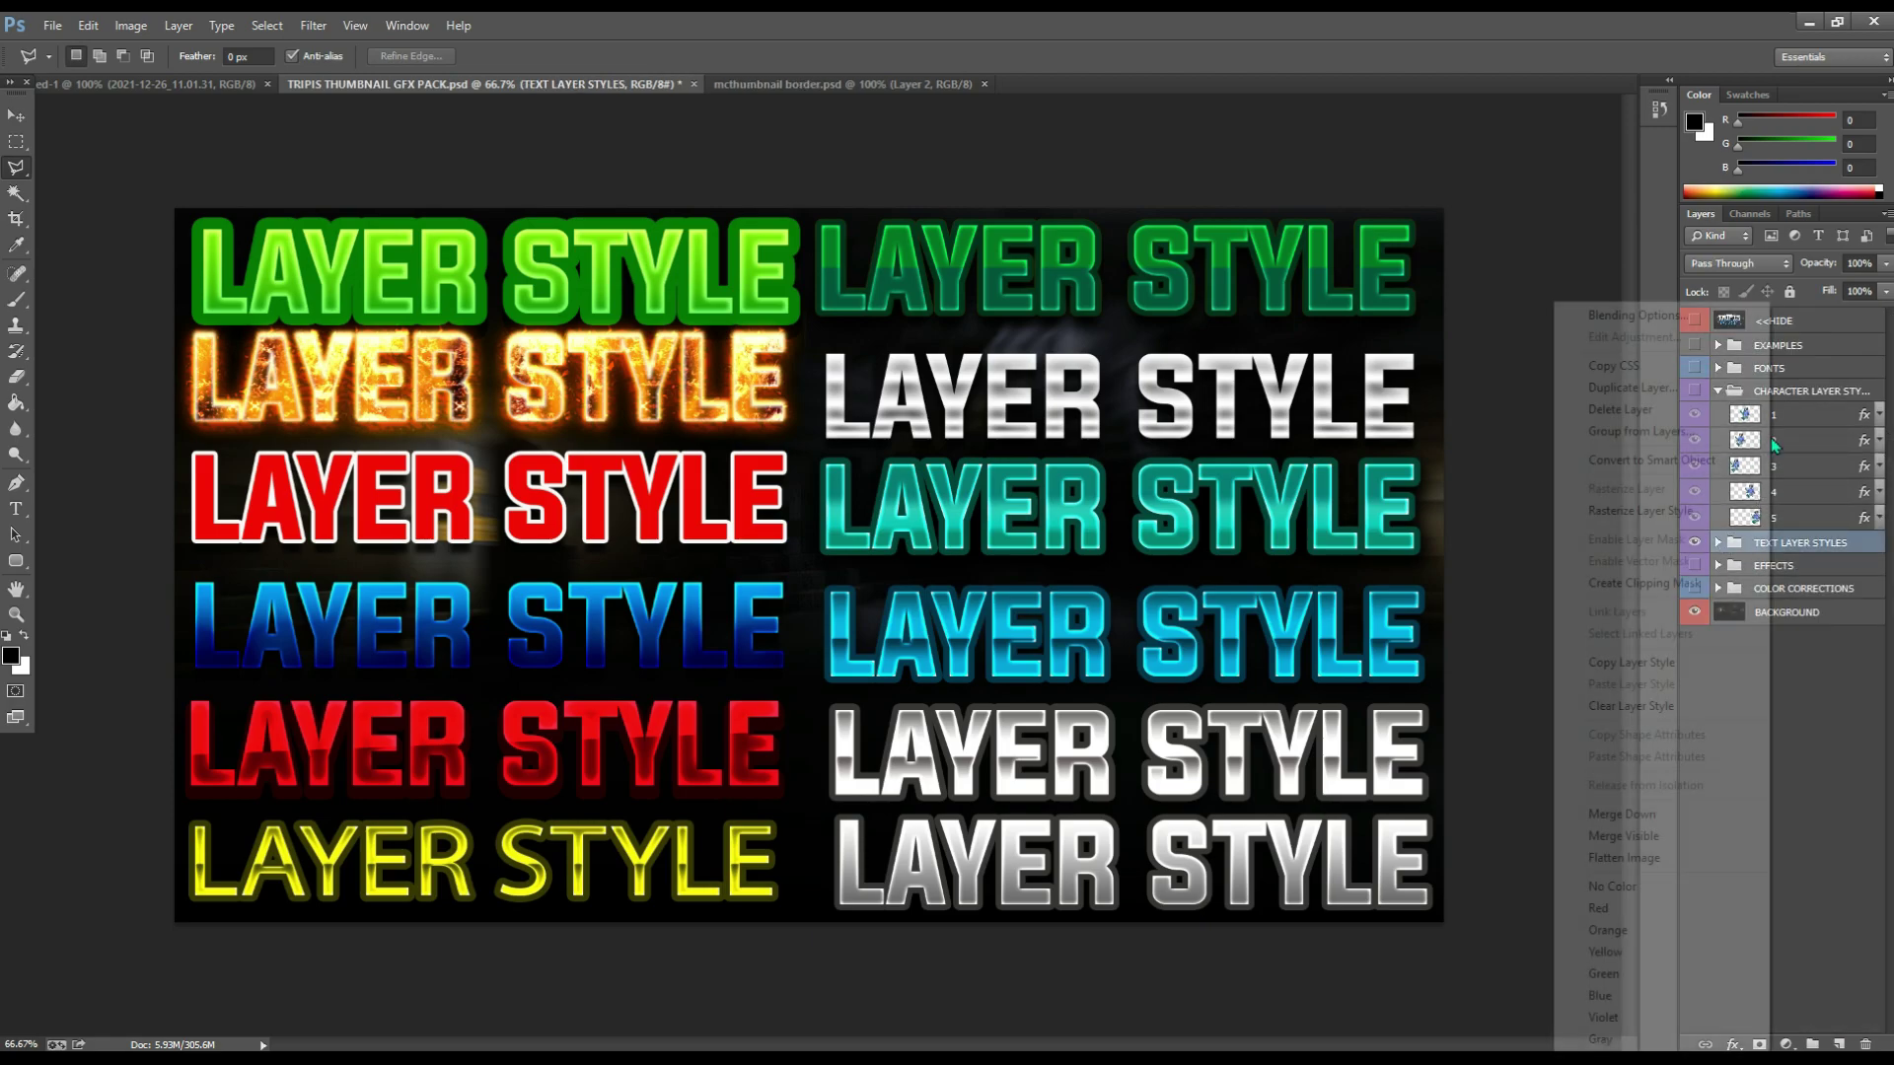
pyautogui.click(1838, 452)
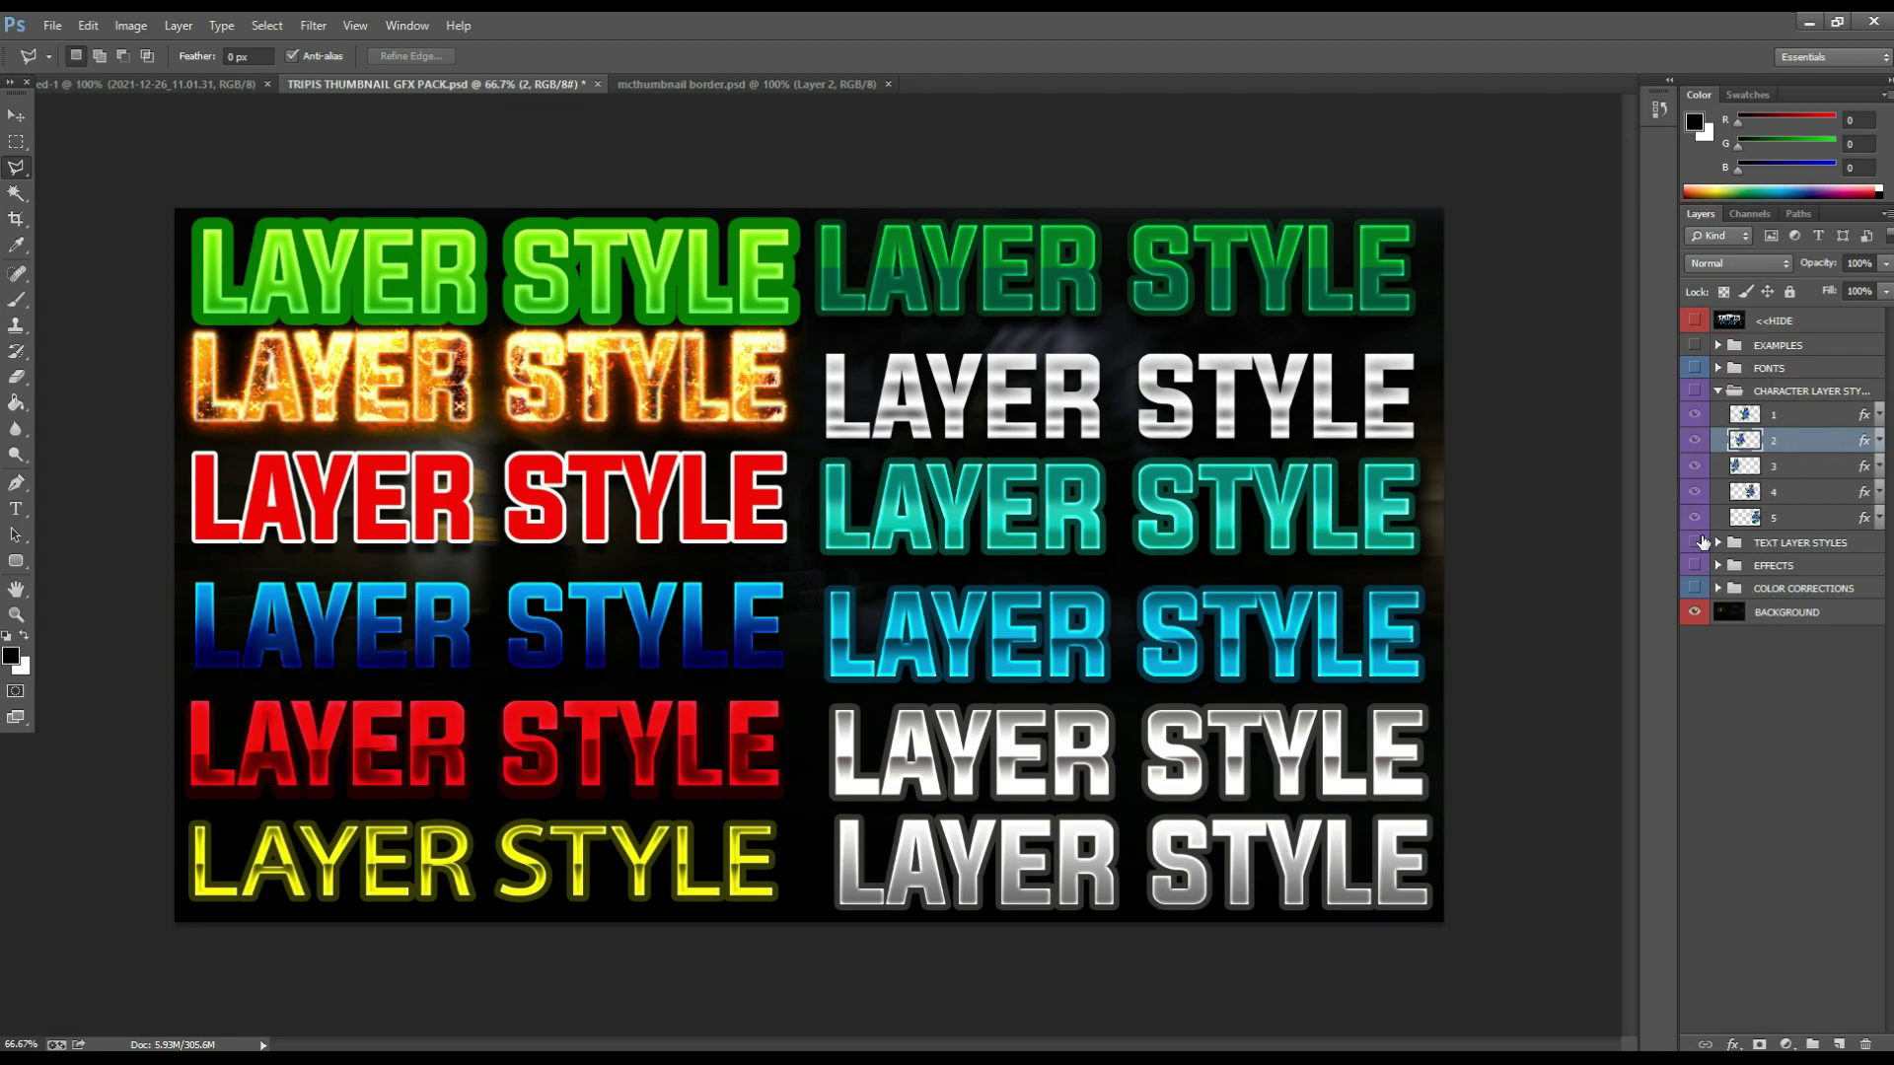
pyautogui.click(1694, 543)
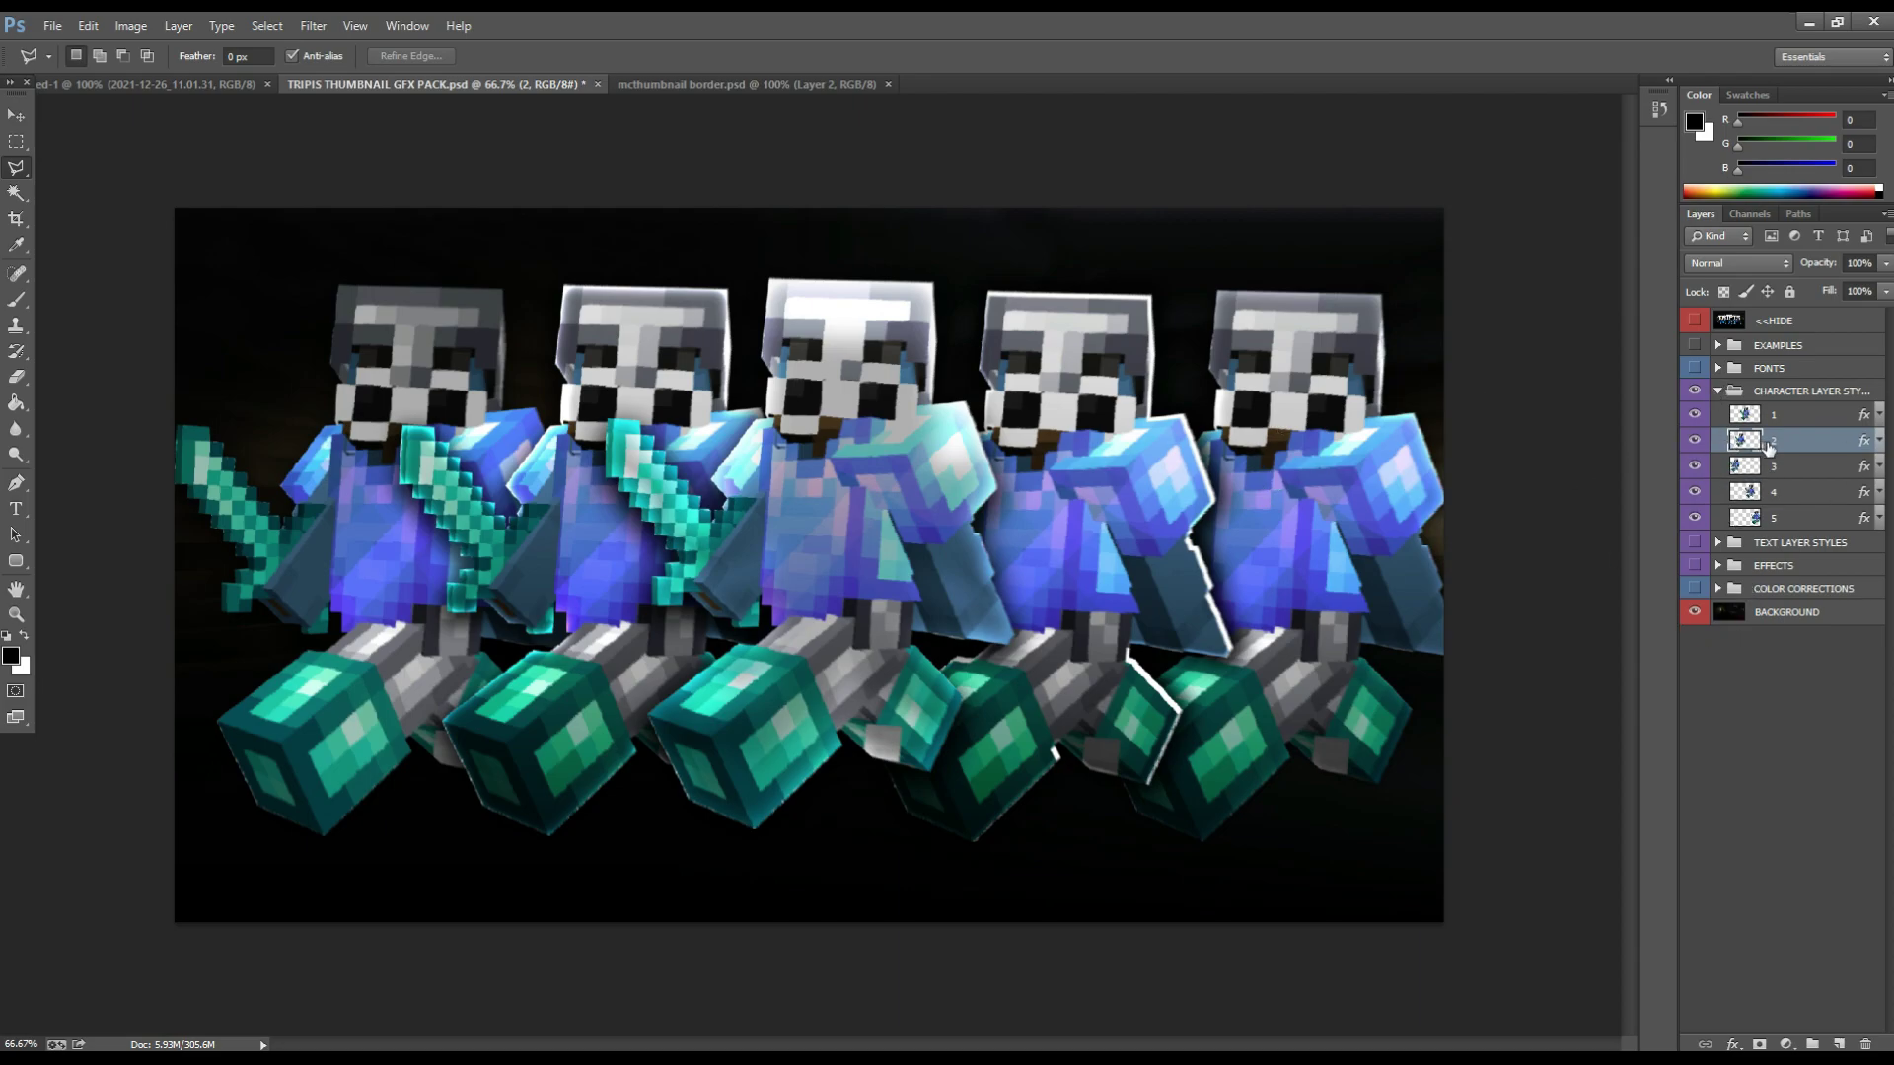
# - Preview character style 2 on its own by hiding layers 1, 3, 4 and 5, and show them again
pyautogui.click(1696, 415)
pyautogui.click(1694, 472)
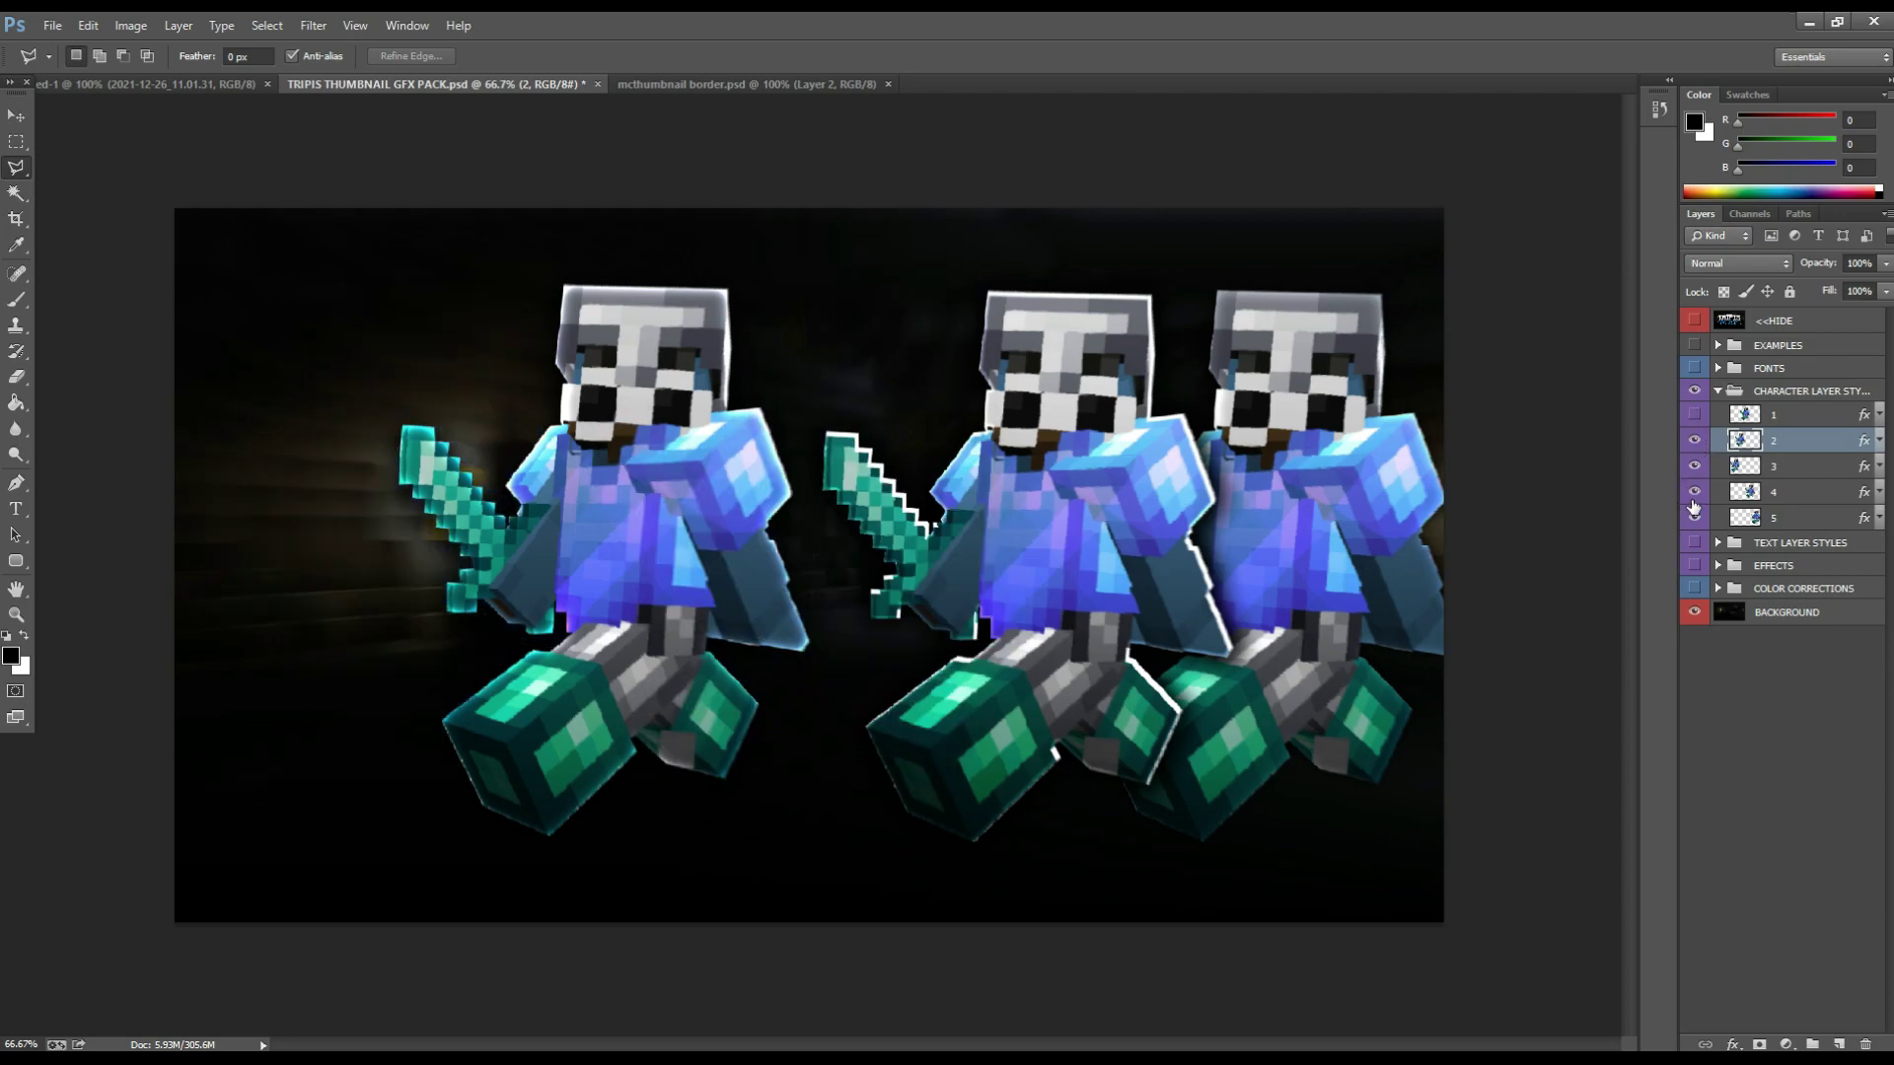
pyautogui.click(1694, 516)
pyautogui.click(1694, 492)
pyautogui.click(1695, 467)
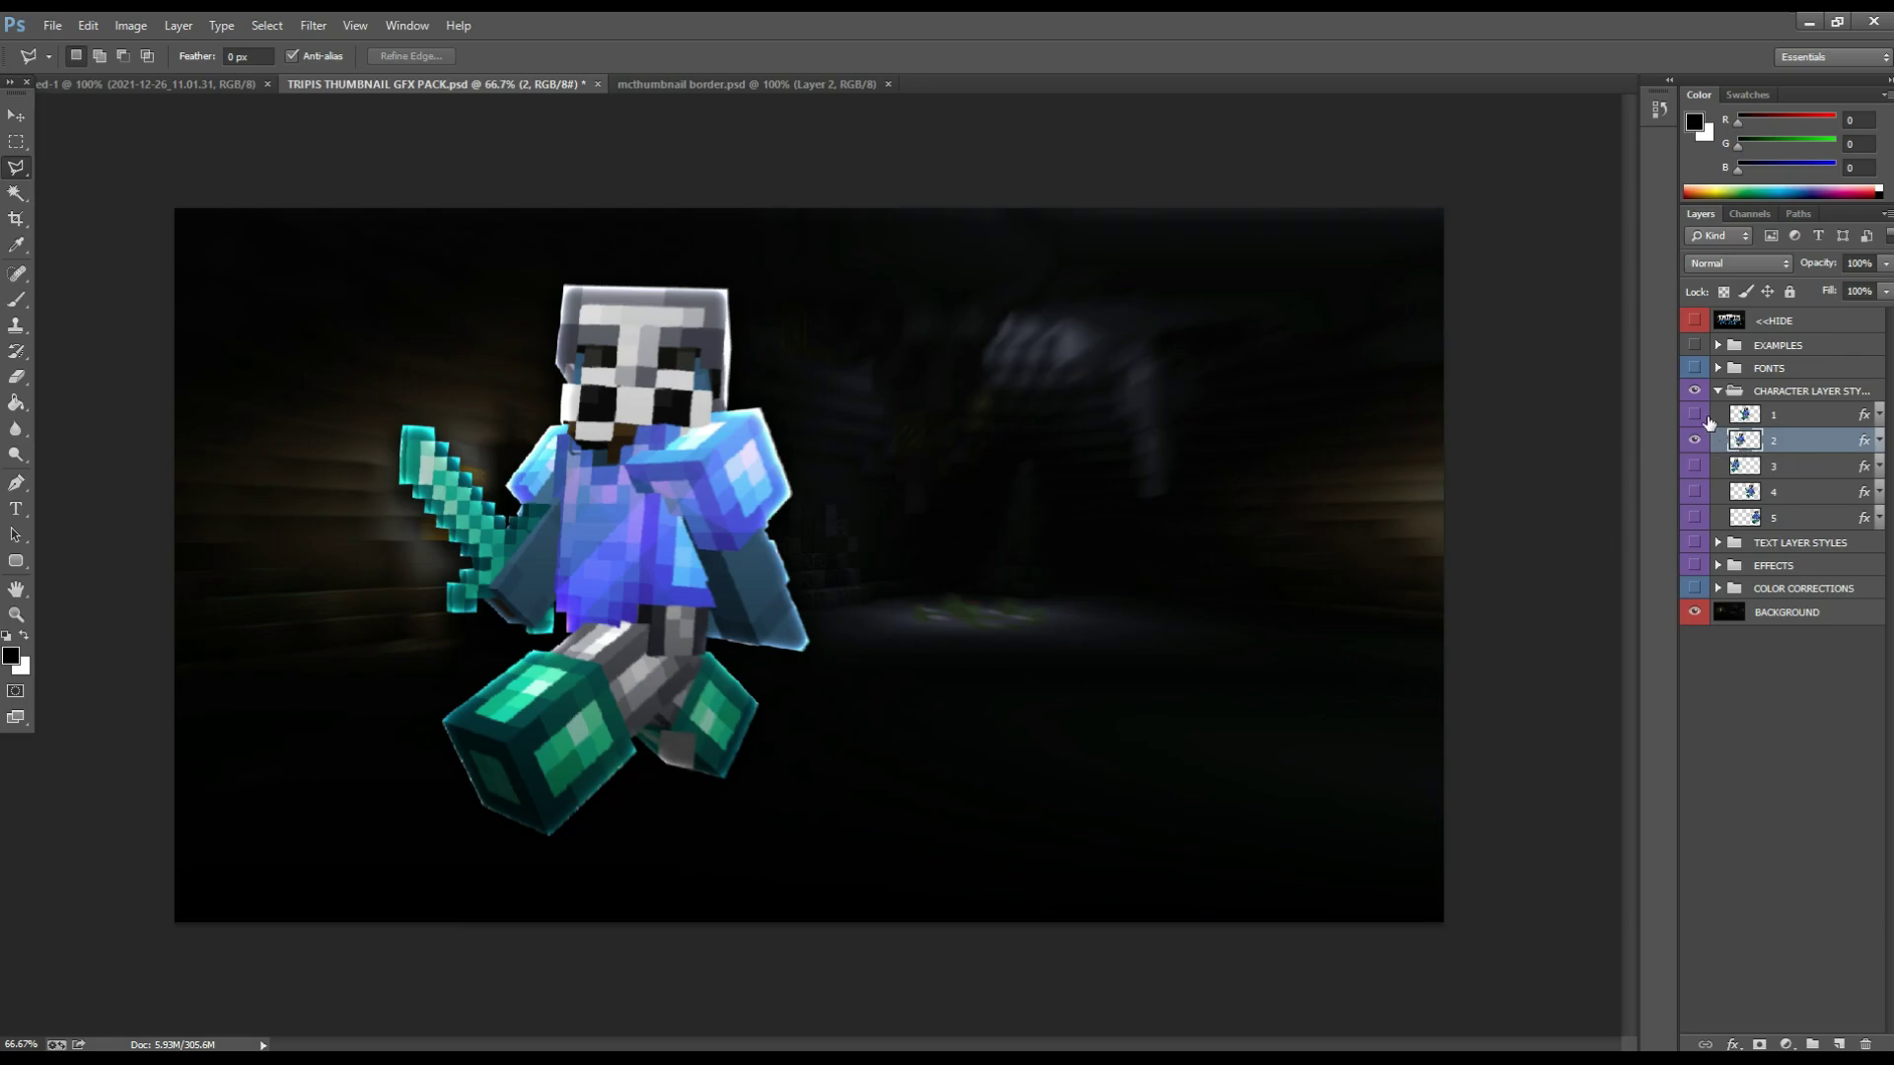
pyautogui.click(1694, 415)
pyautogui.click(1694, 467)
pyautogui.click(1694, 492)
pyautogui.click(1694, 517)
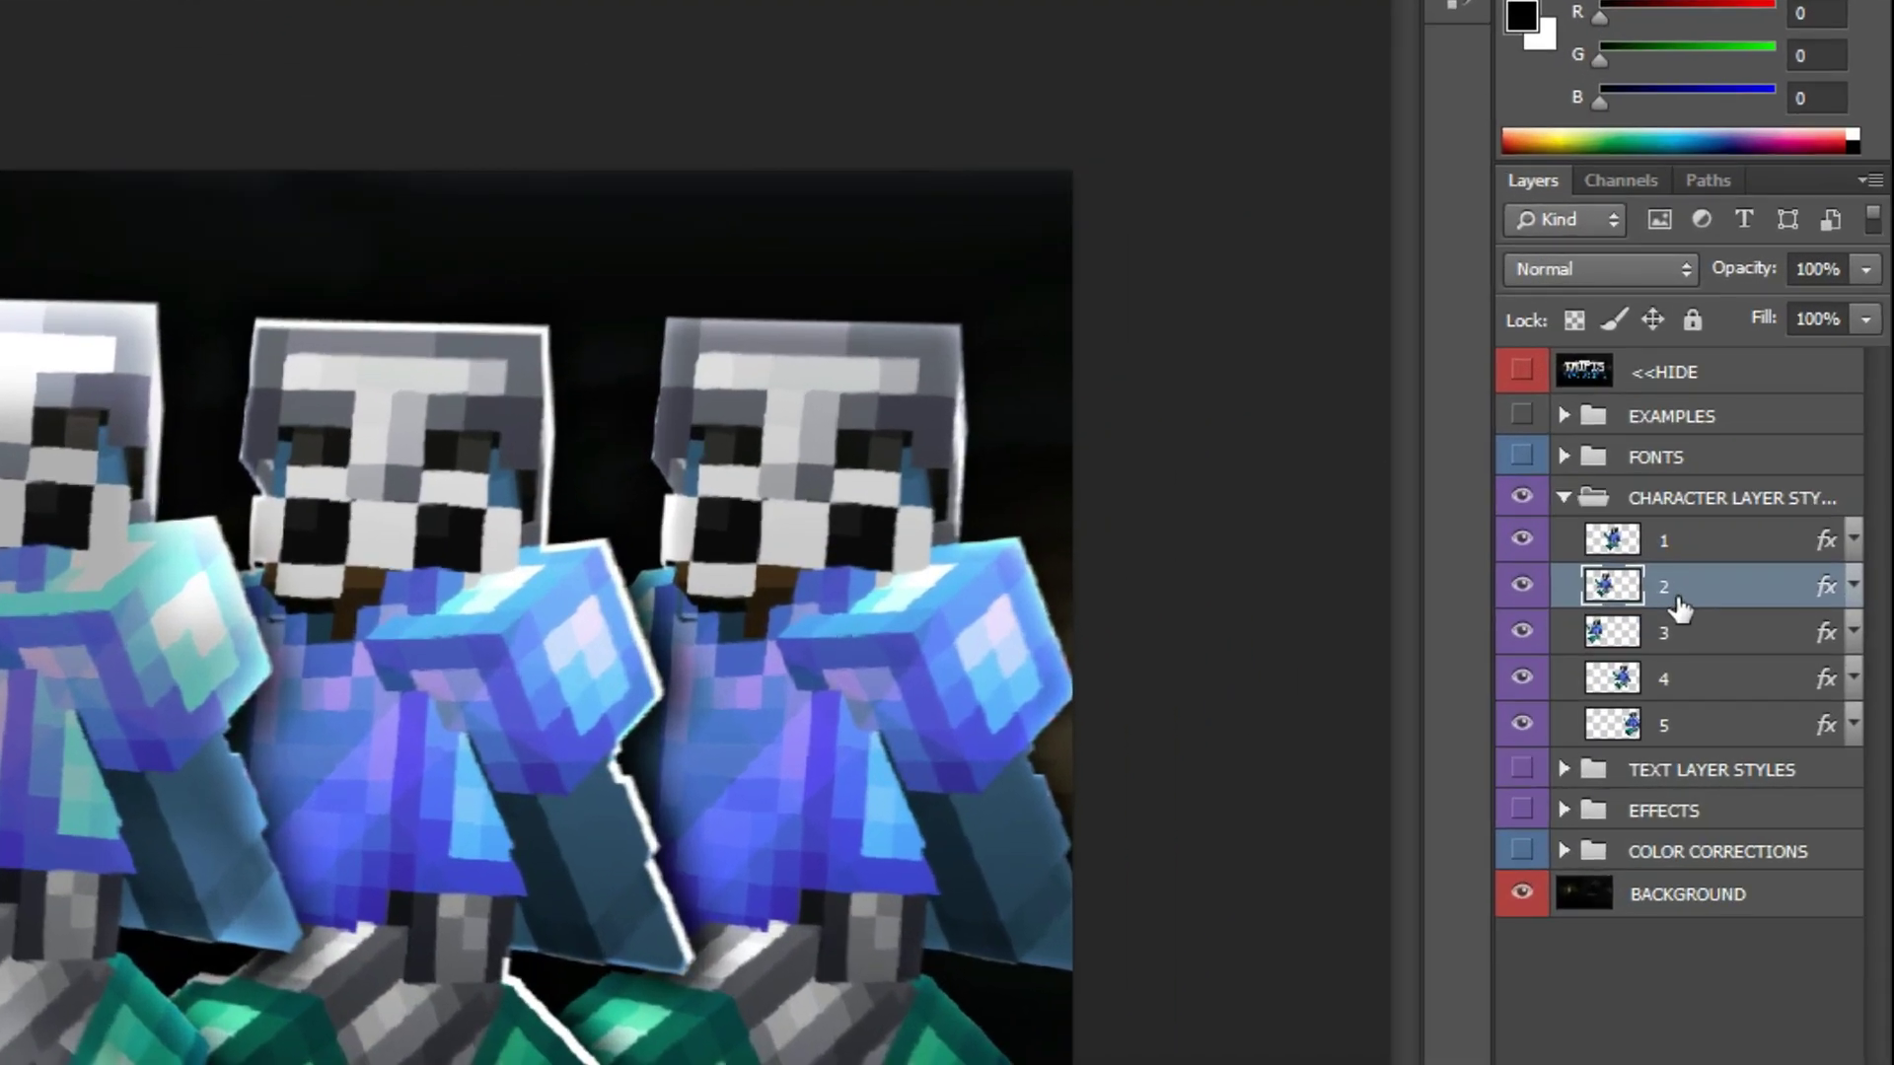
# - Copy the layer style of character layer 2 and paste it onto Layer 1 in the thumbnail document
pyautogui.rightClick(1785, 441)
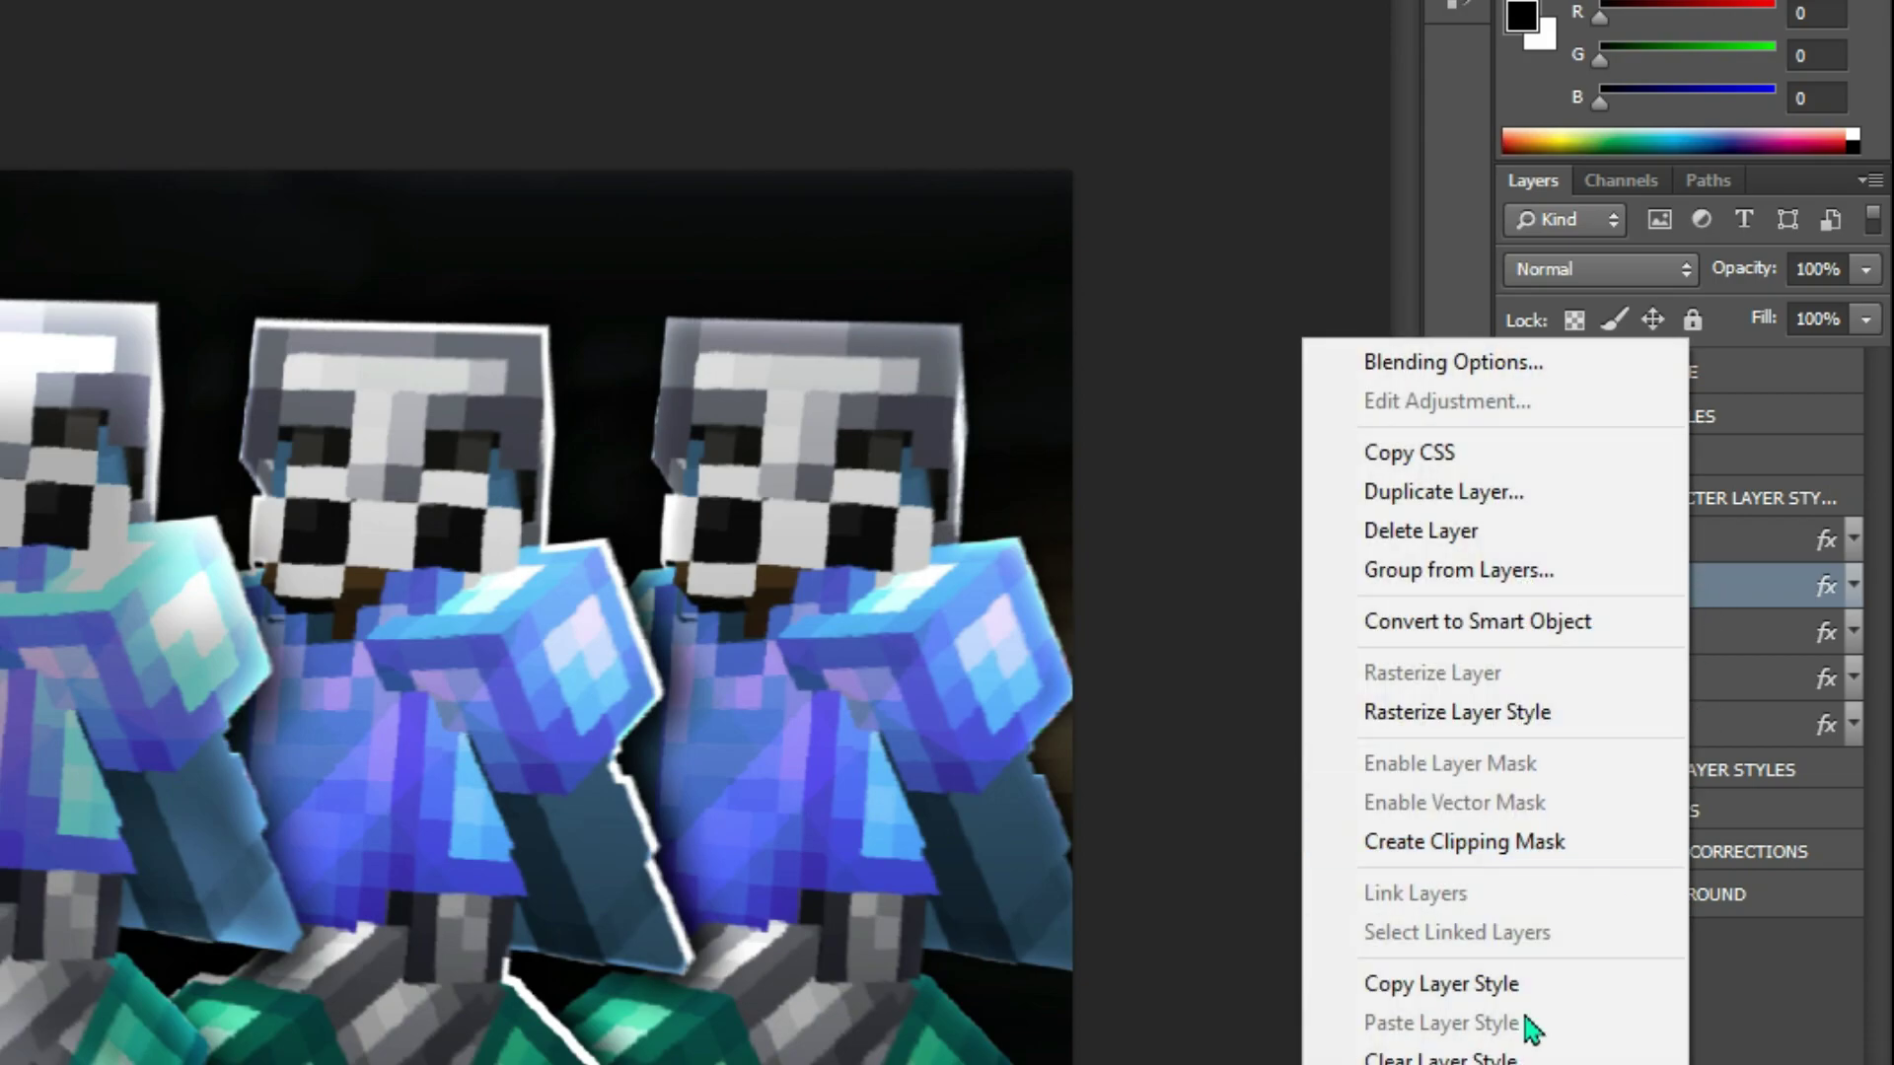
pyautogui.click(1458, 983)
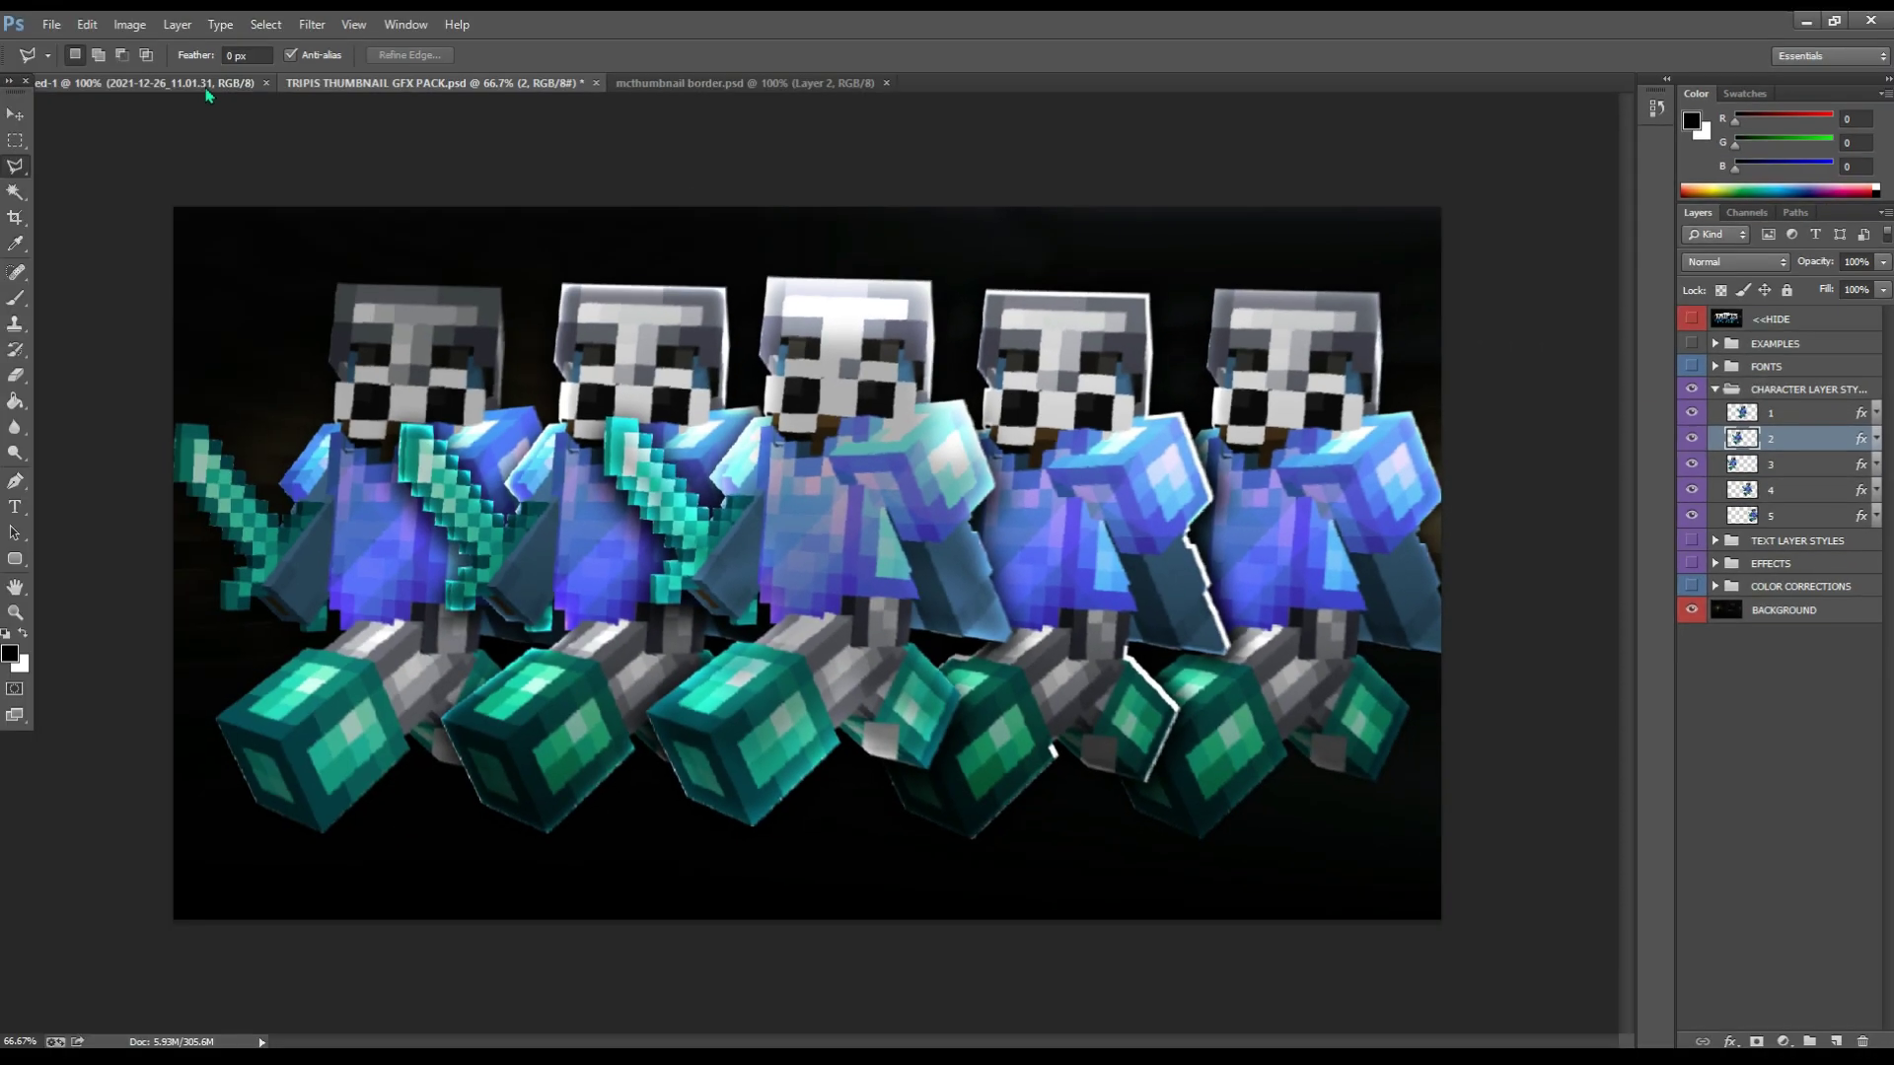
pyautogui.click(203, 85)
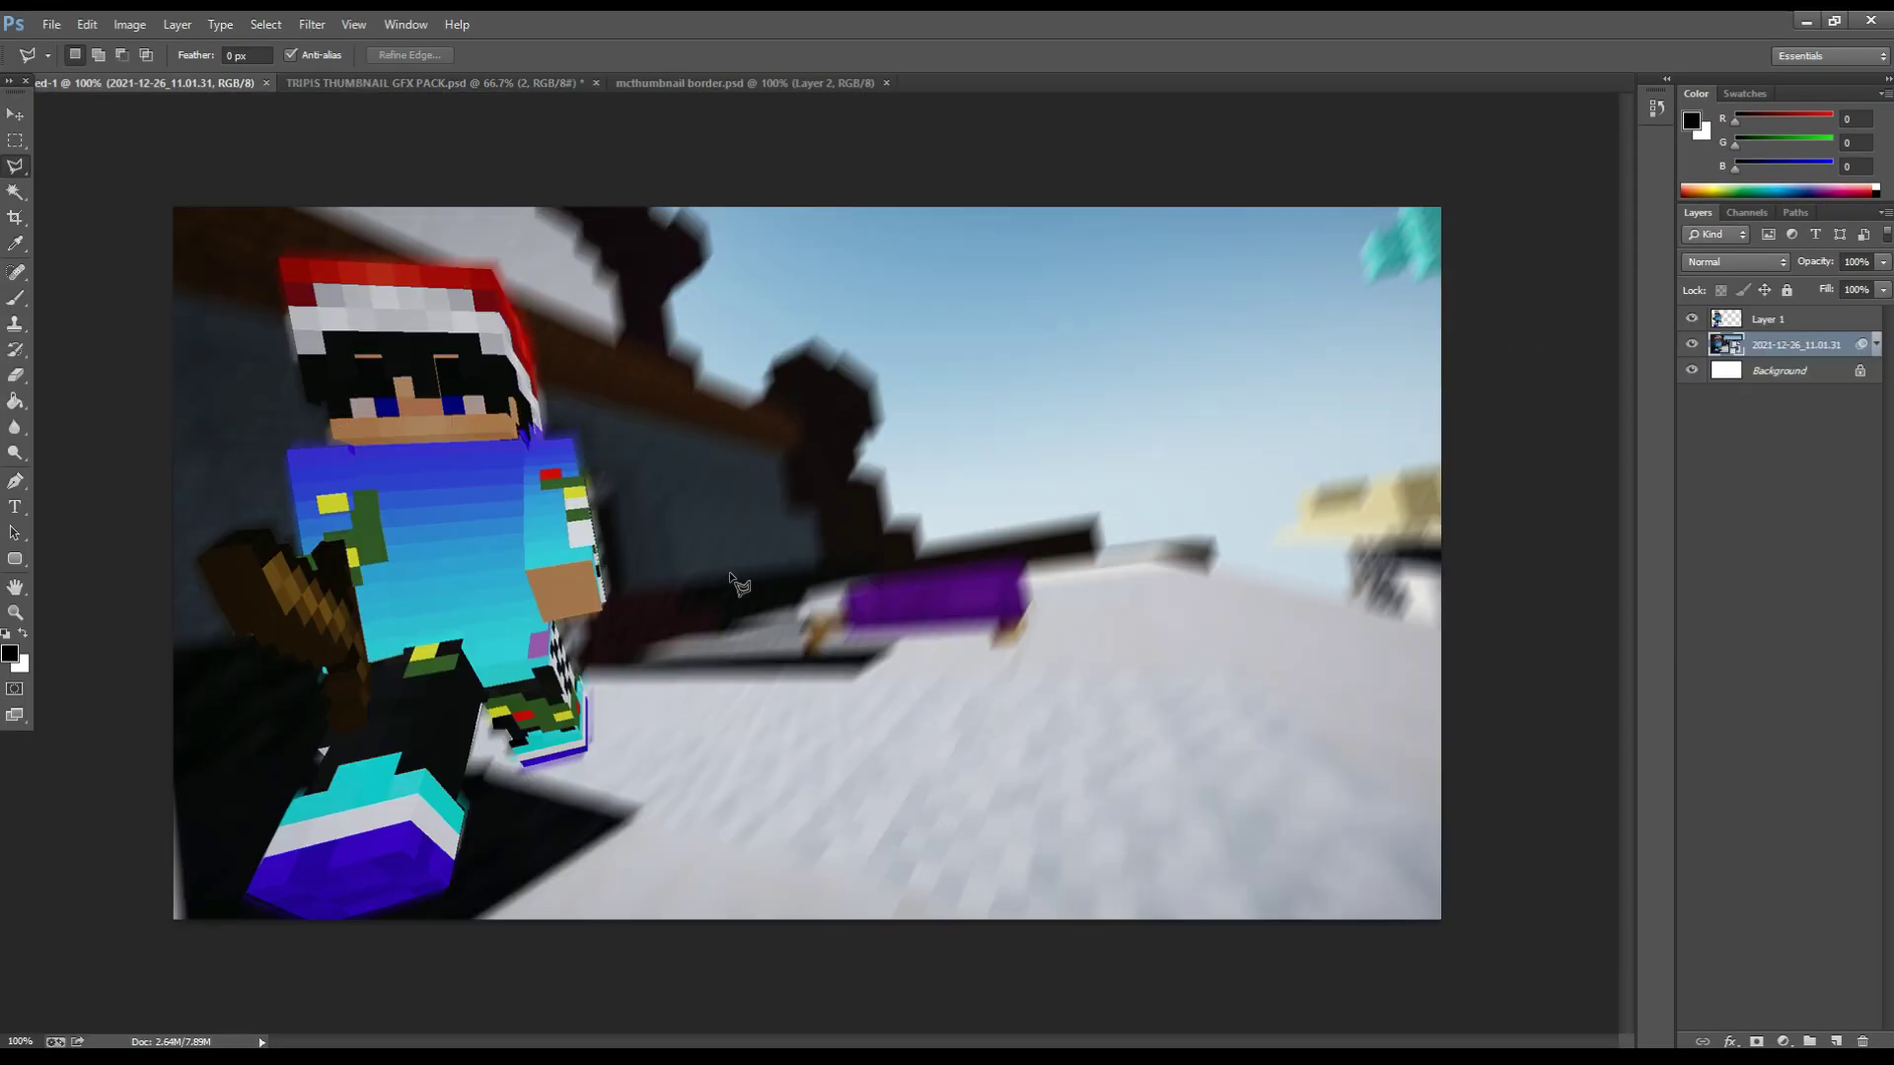
pyautogui.click(1799, 321)
pyautogui.rightClick(1799, 322)
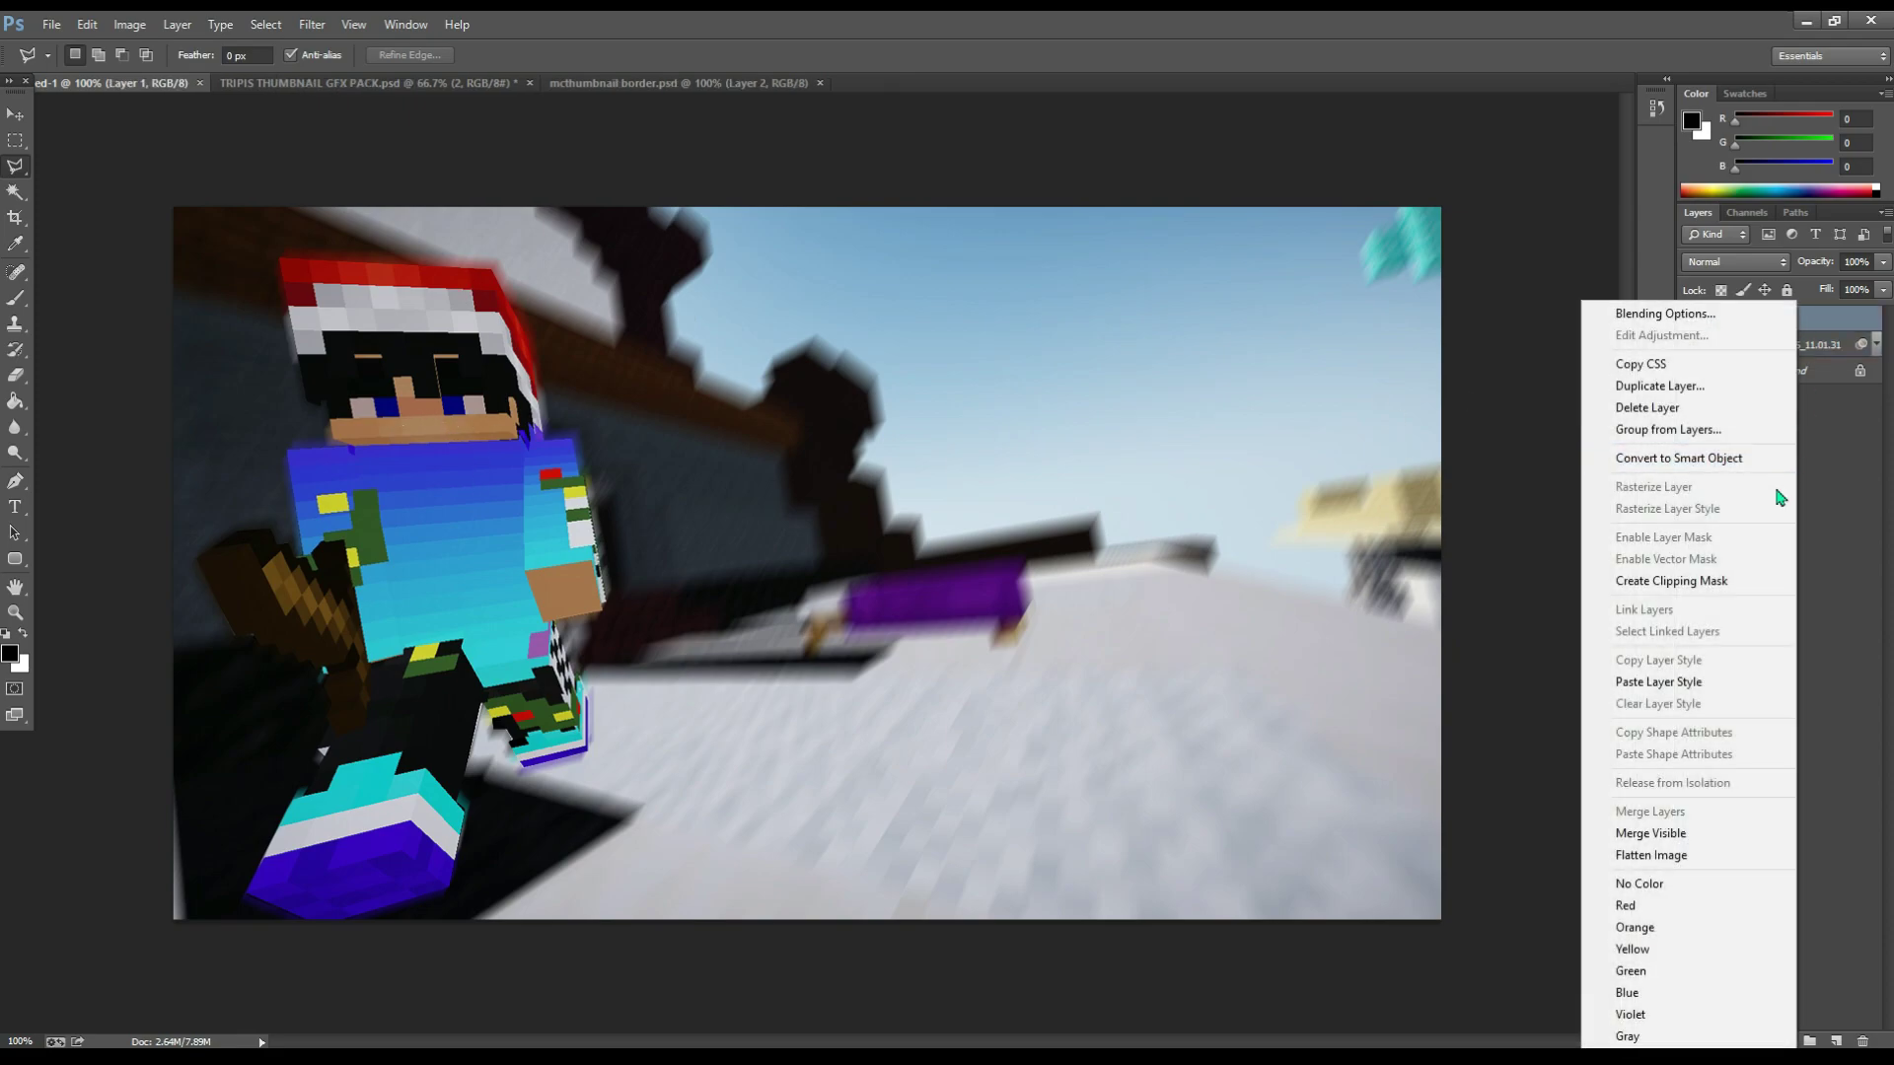
pyautogui.click(1657, 682)
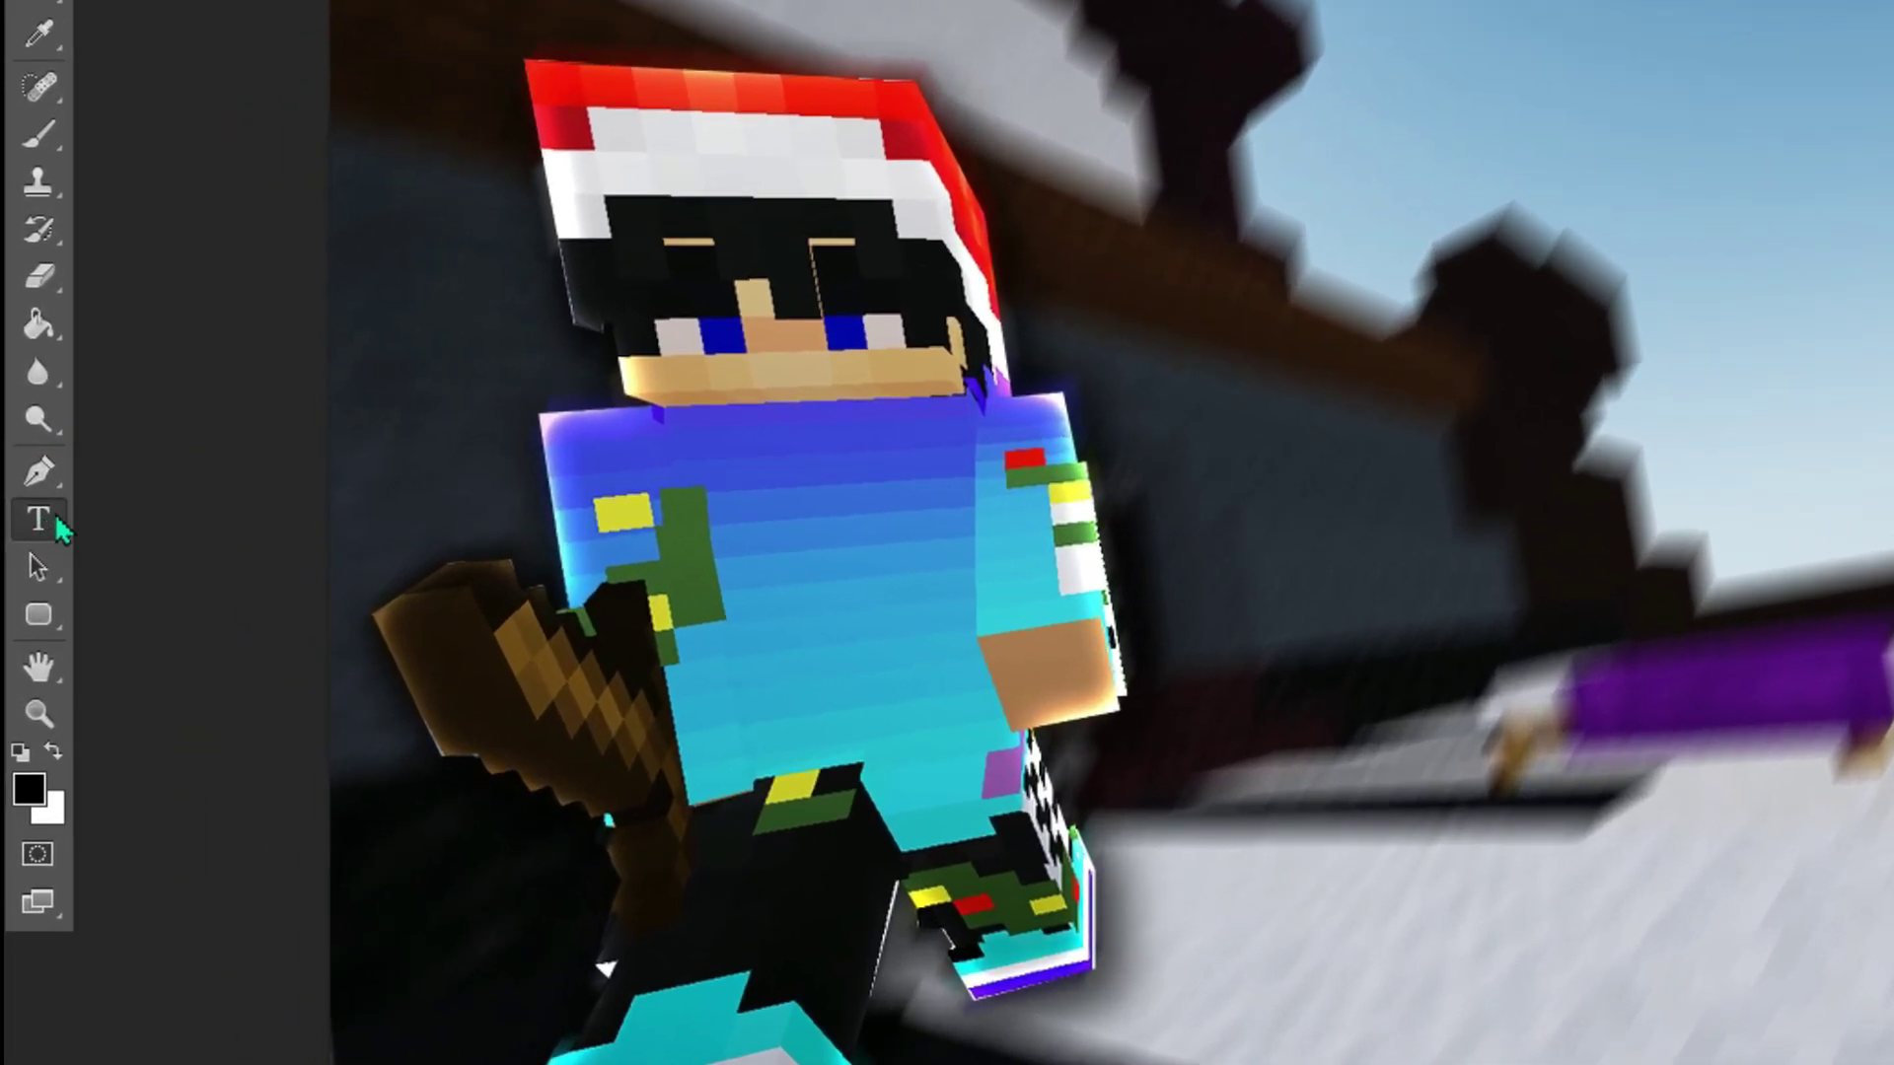
# - Add the white text "MAKE THIS" in League Spartan across the sky beside the character, beneath Layer 1
pyautogui.click(56, 523)
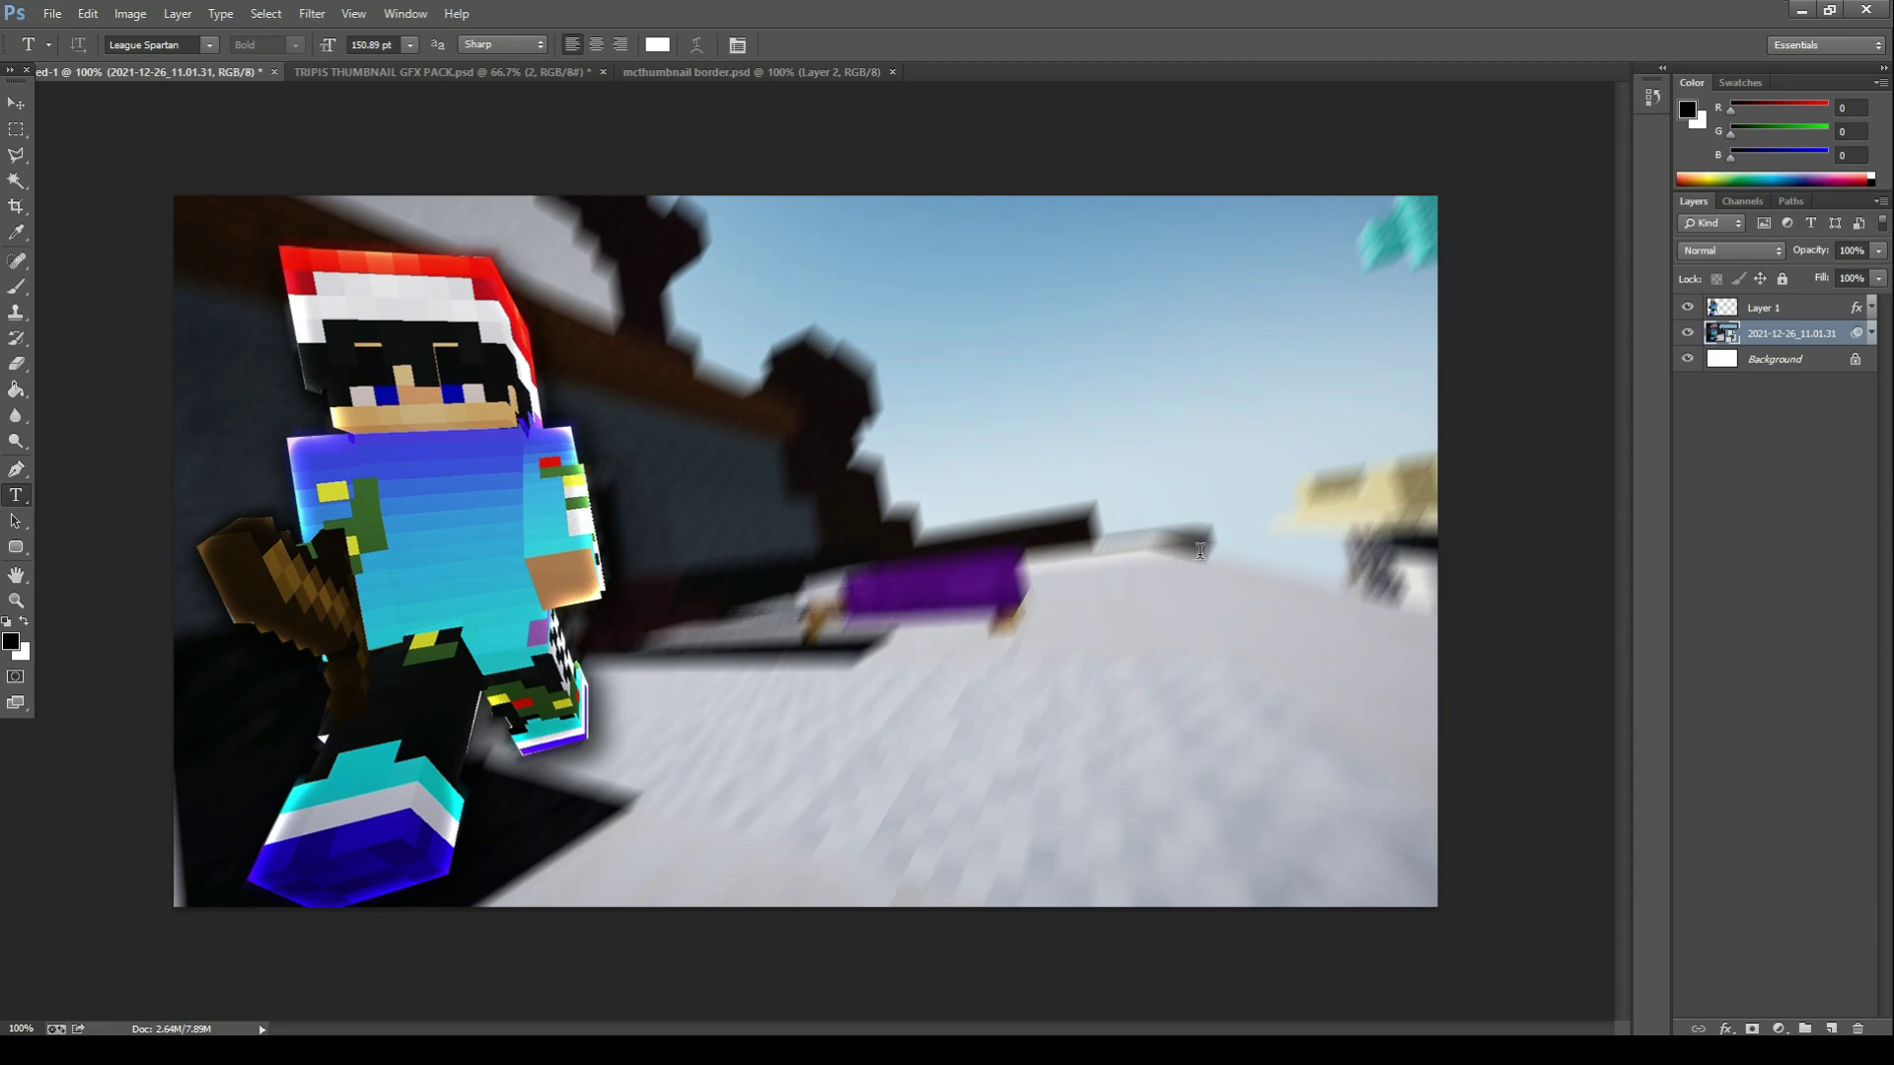
pyautogui.click(1199, 550)
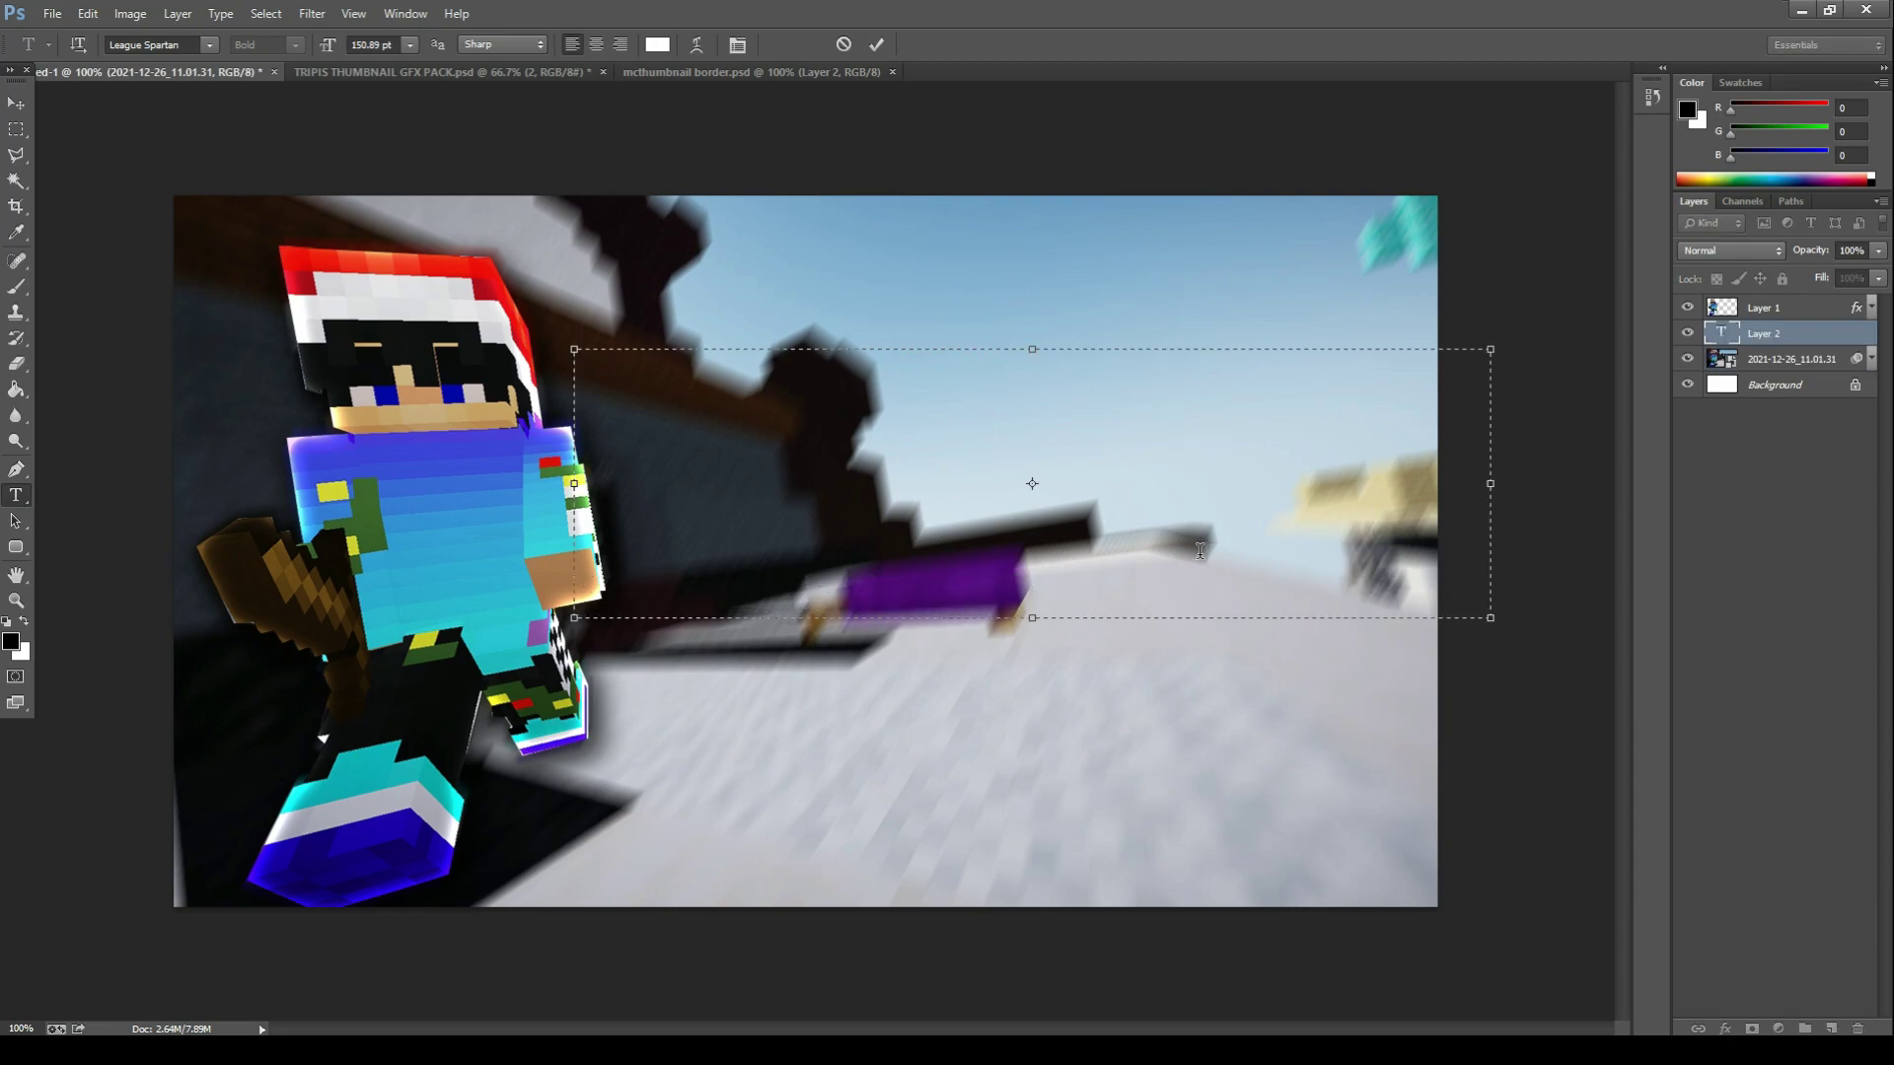
pyautogui.write('MAK')
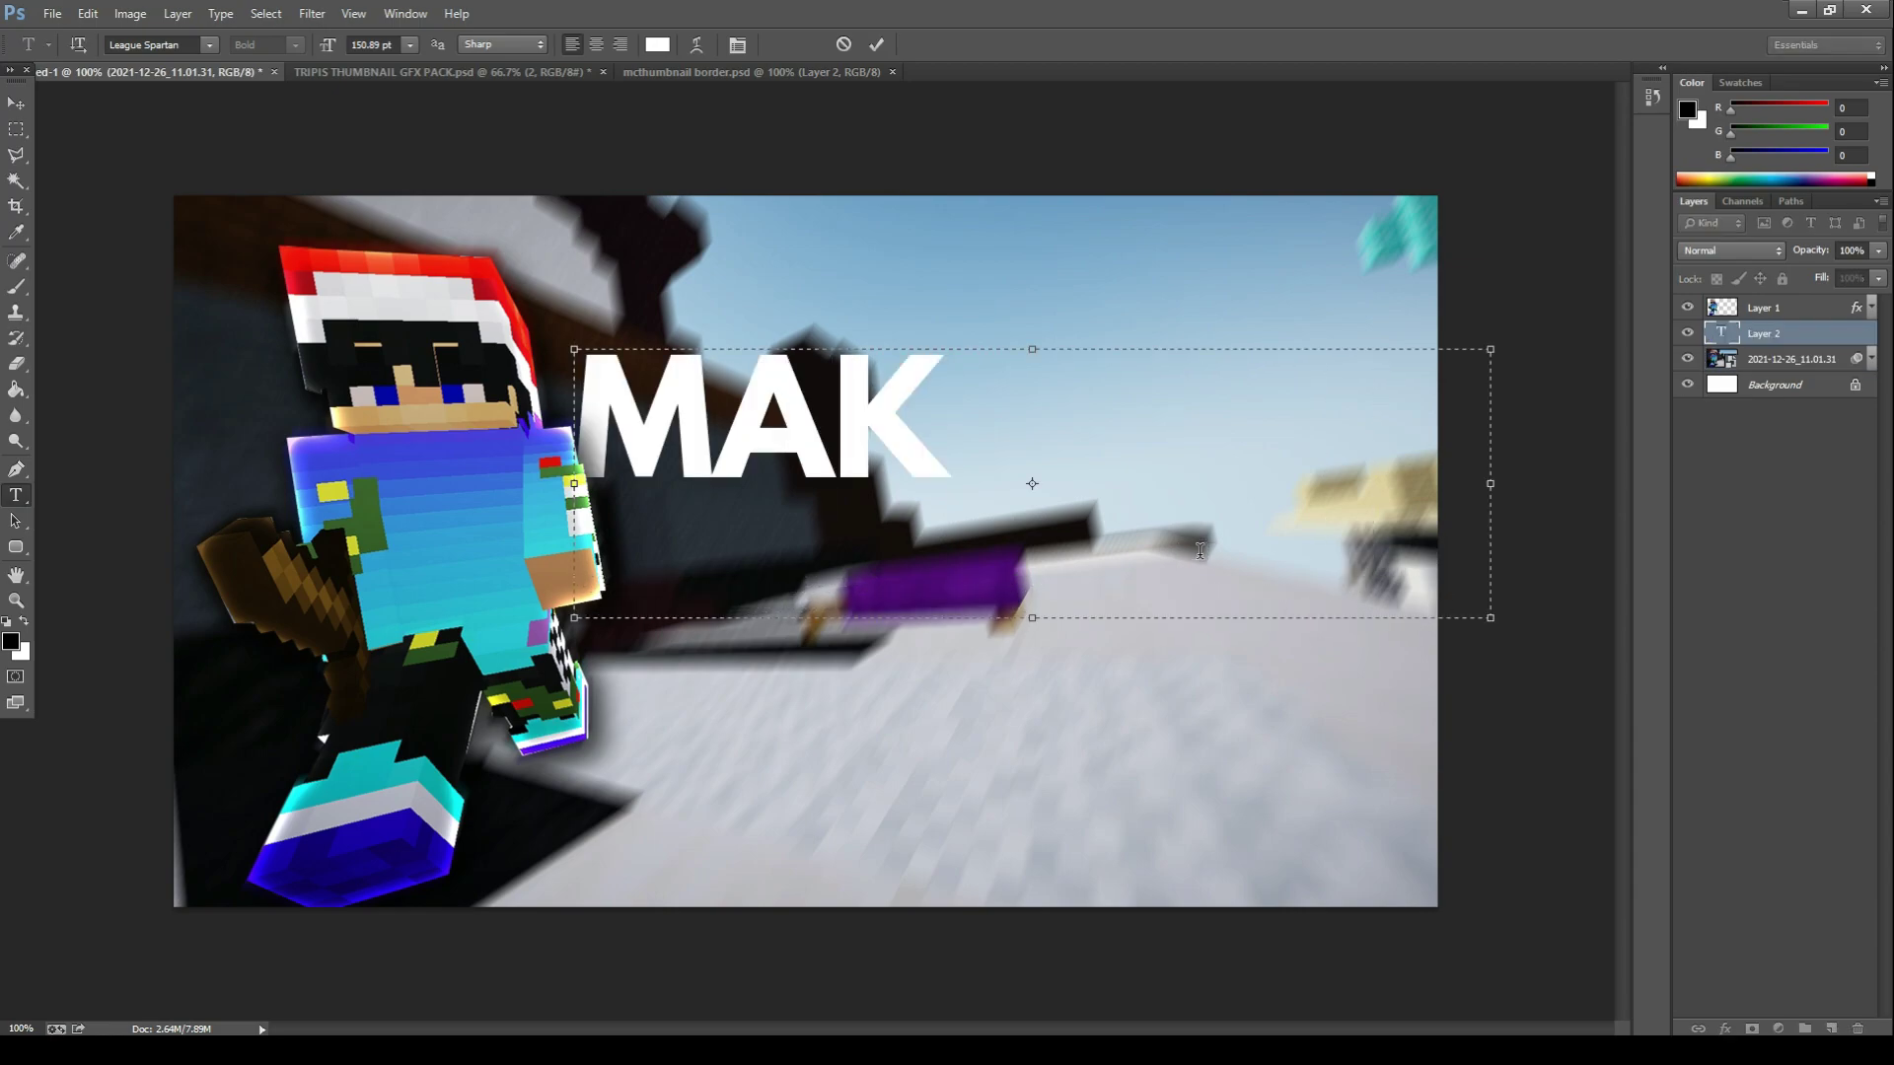
pyautogui.write('E THIS')
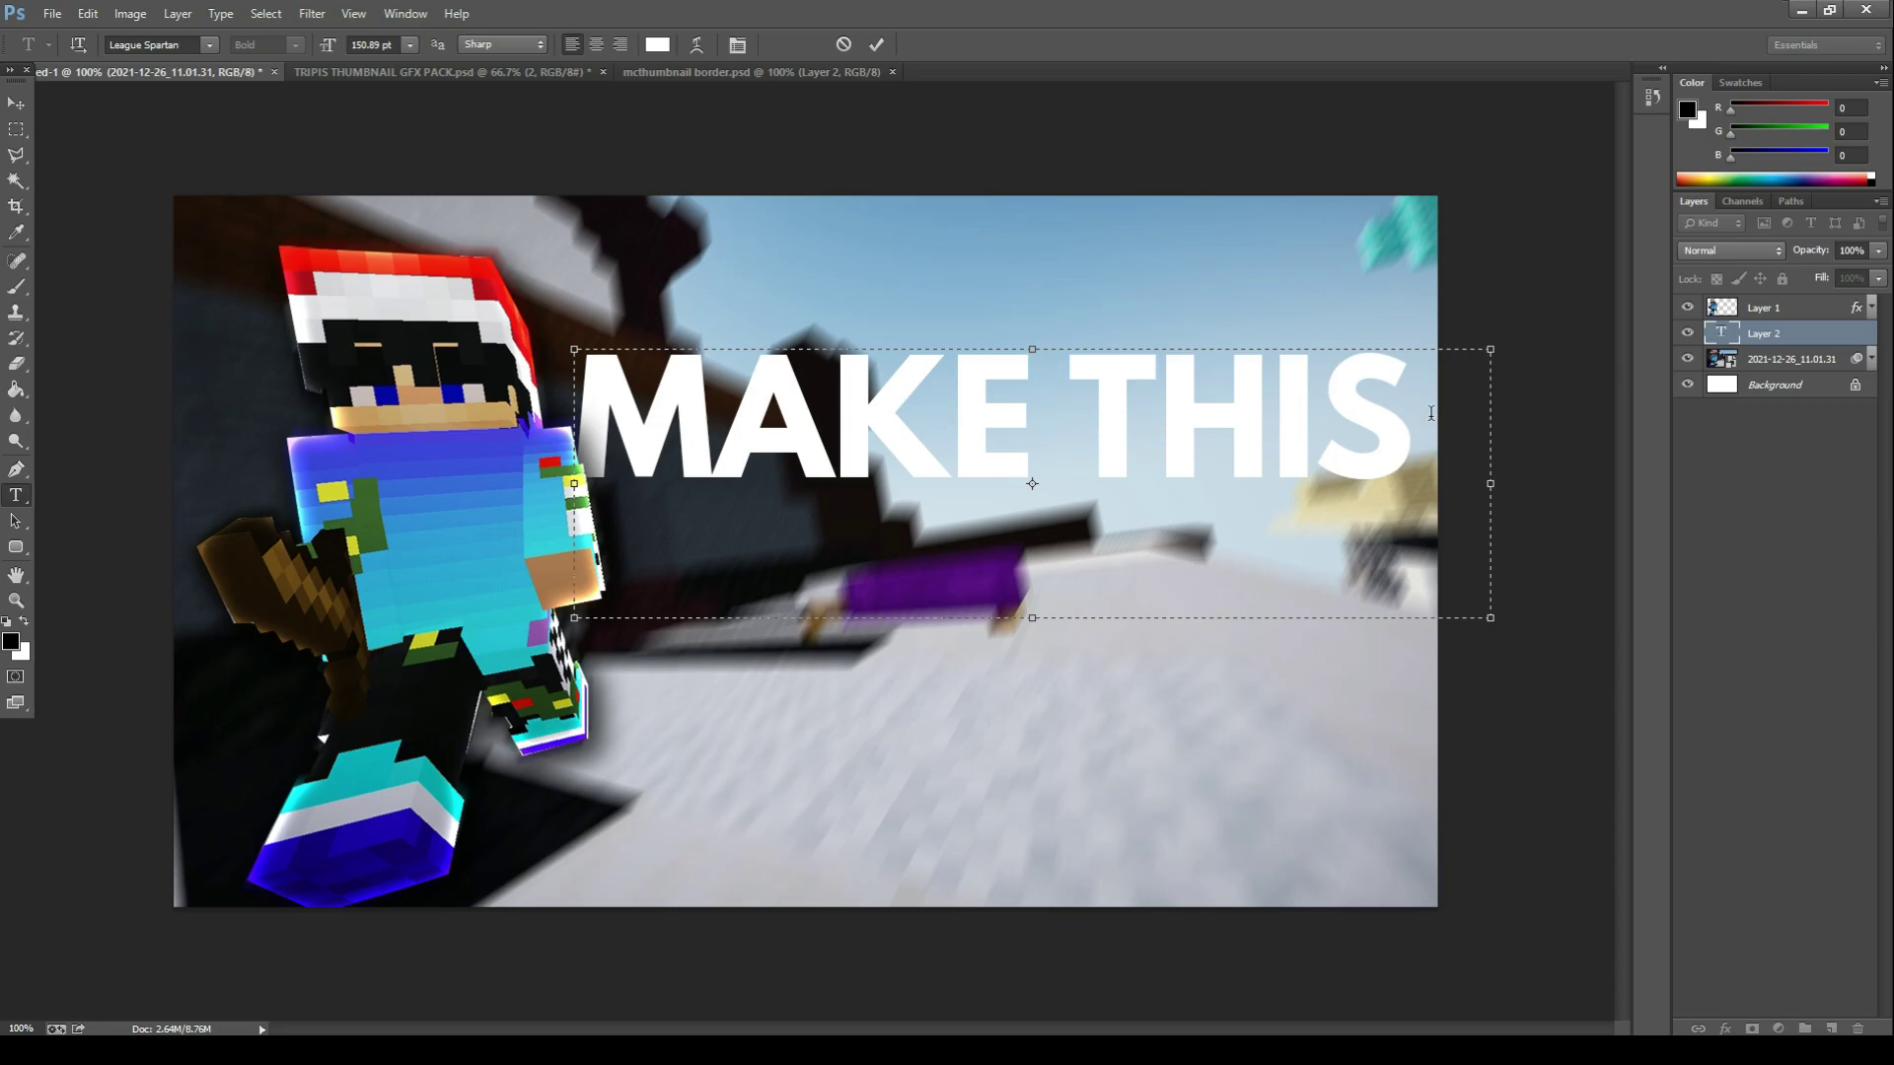
pyautogui.click(876, 44)
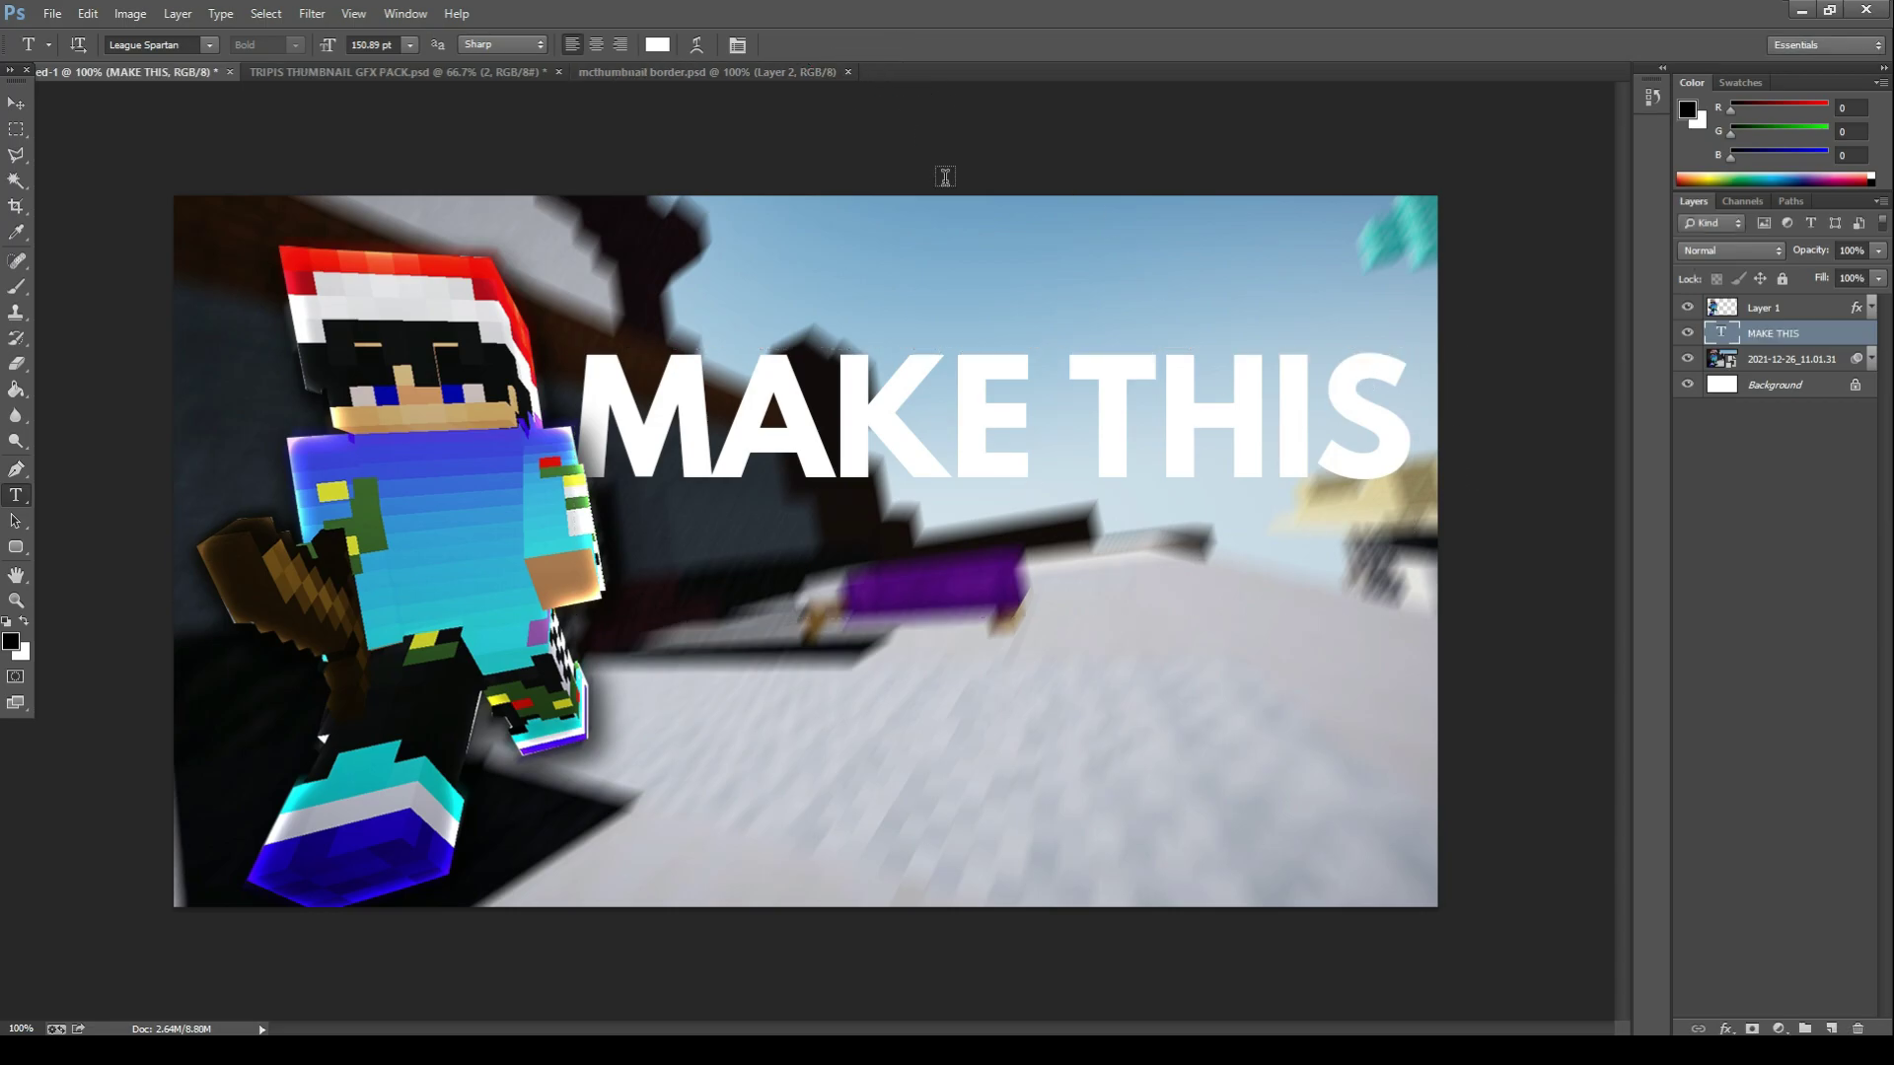
# - Move the MAKE THIS text slightly left and up so its first letter tucks behind the character's shoulder
pyautogui.press('v')
pyautogui.moveTo(1047, 370); pyautogui.dragTo(1013, 371)
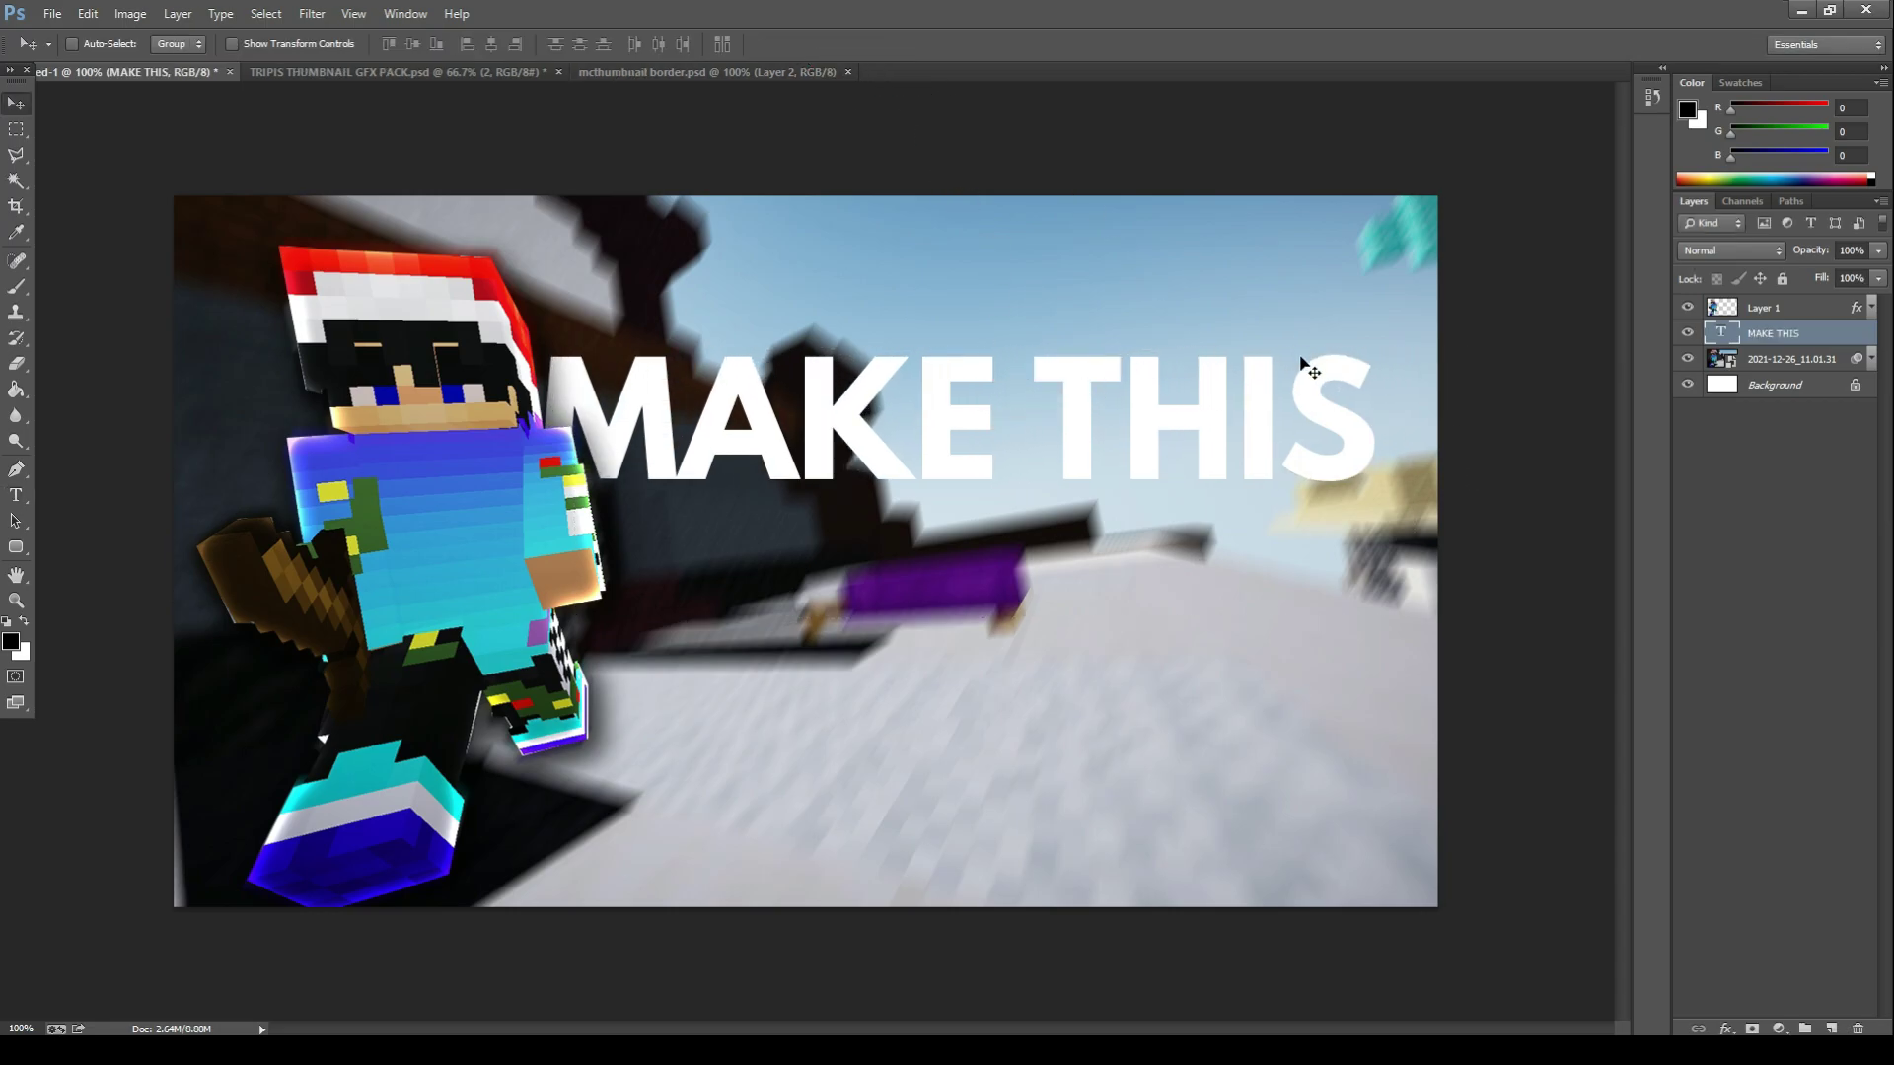
pyautogui.moveTo(1174, 420); pyautogui.dragTo(1179, 409)
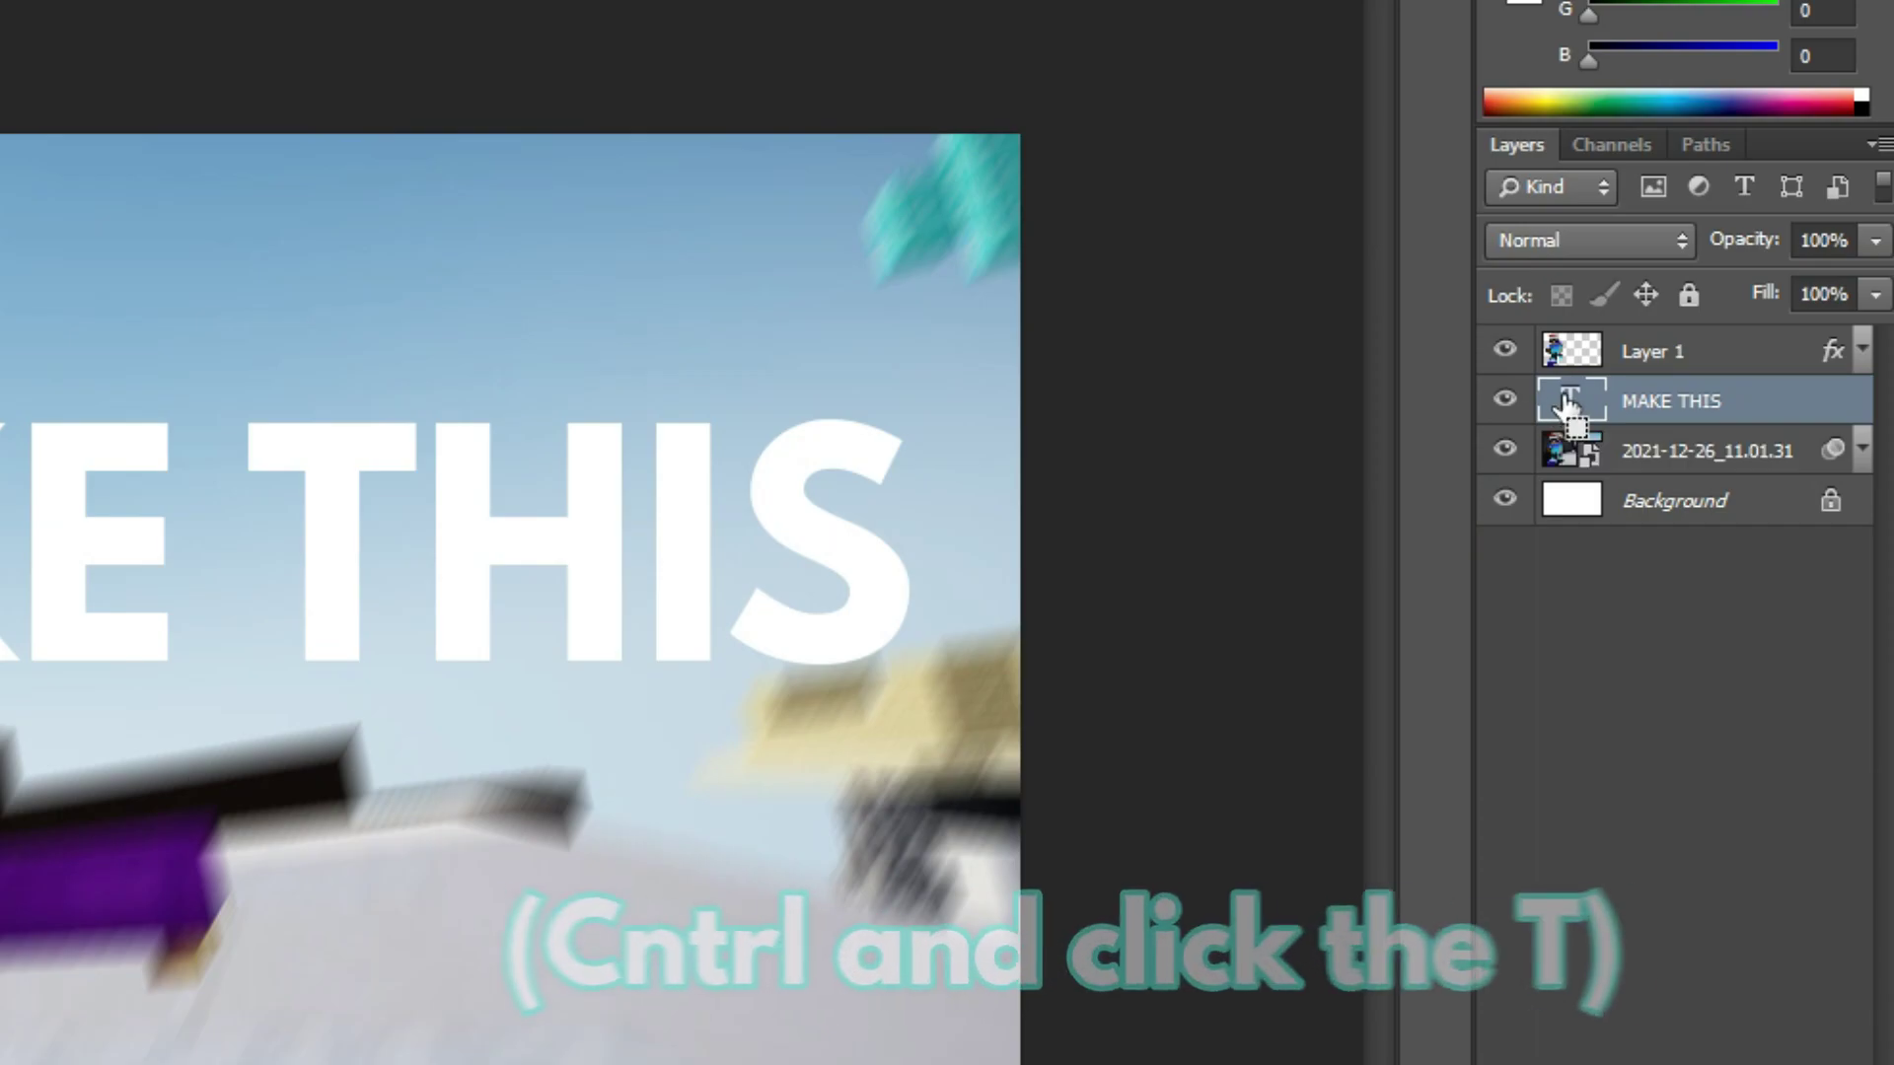
# - Load the outline of the MAKE THIS text layer as a selection and copy it to the clipboard
pyautogui.keyDown('ctrl'); pyautogui.click(1568, 405); pyautogui.keyUp('ctrl')
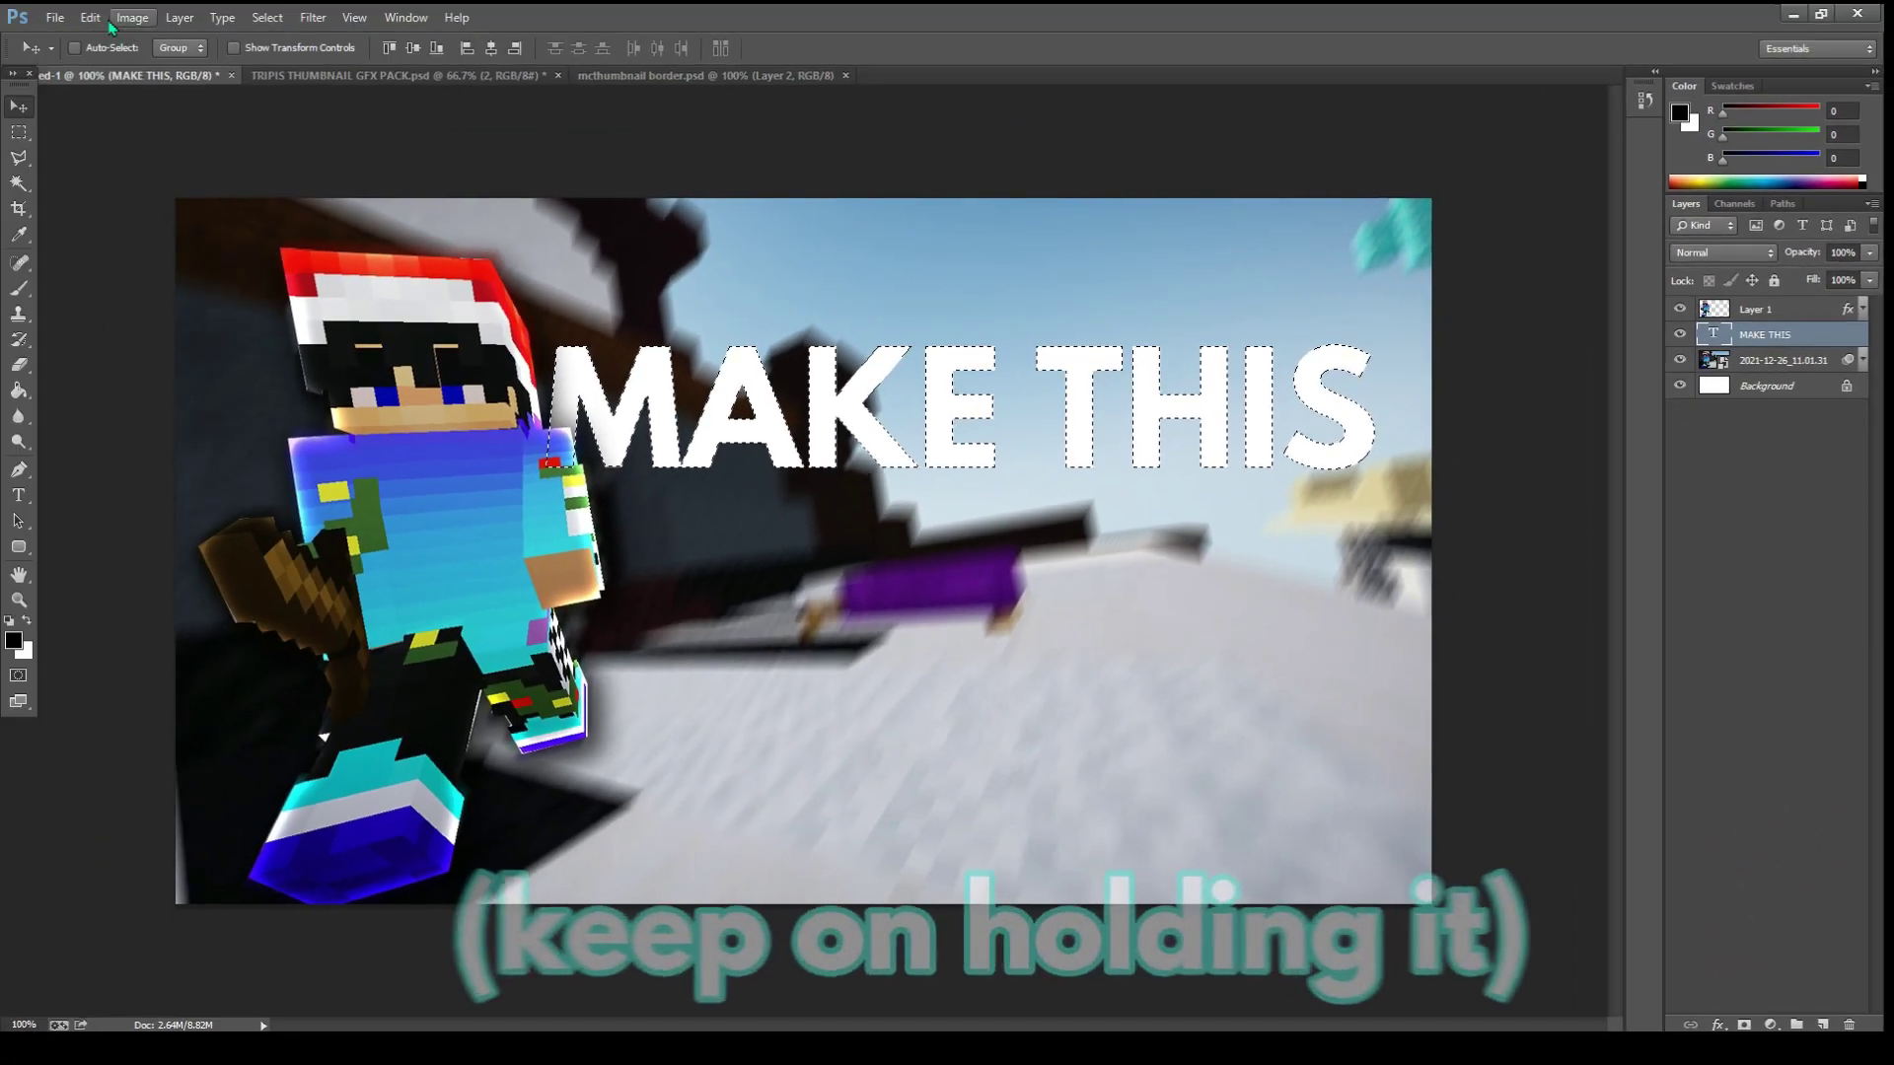
pyautogui.click(94, 17)
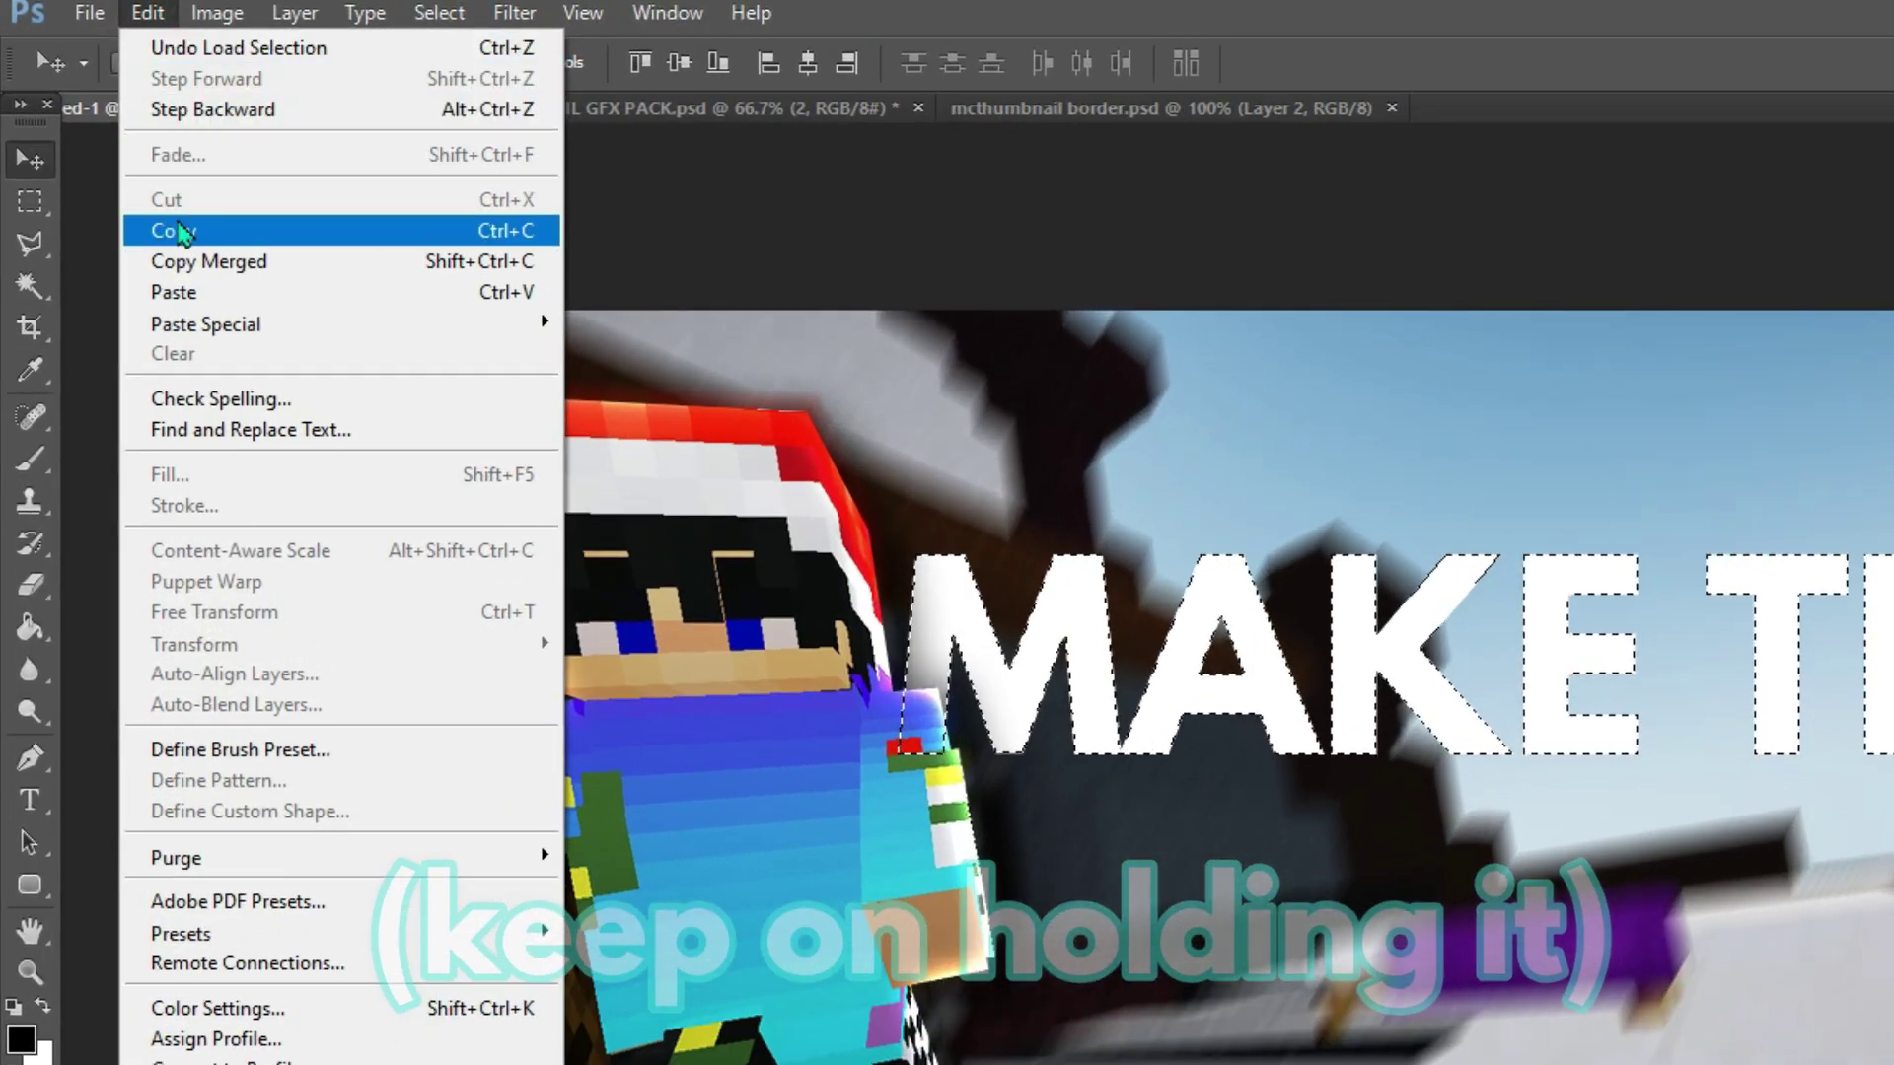
pyautogui.click(108, 150)
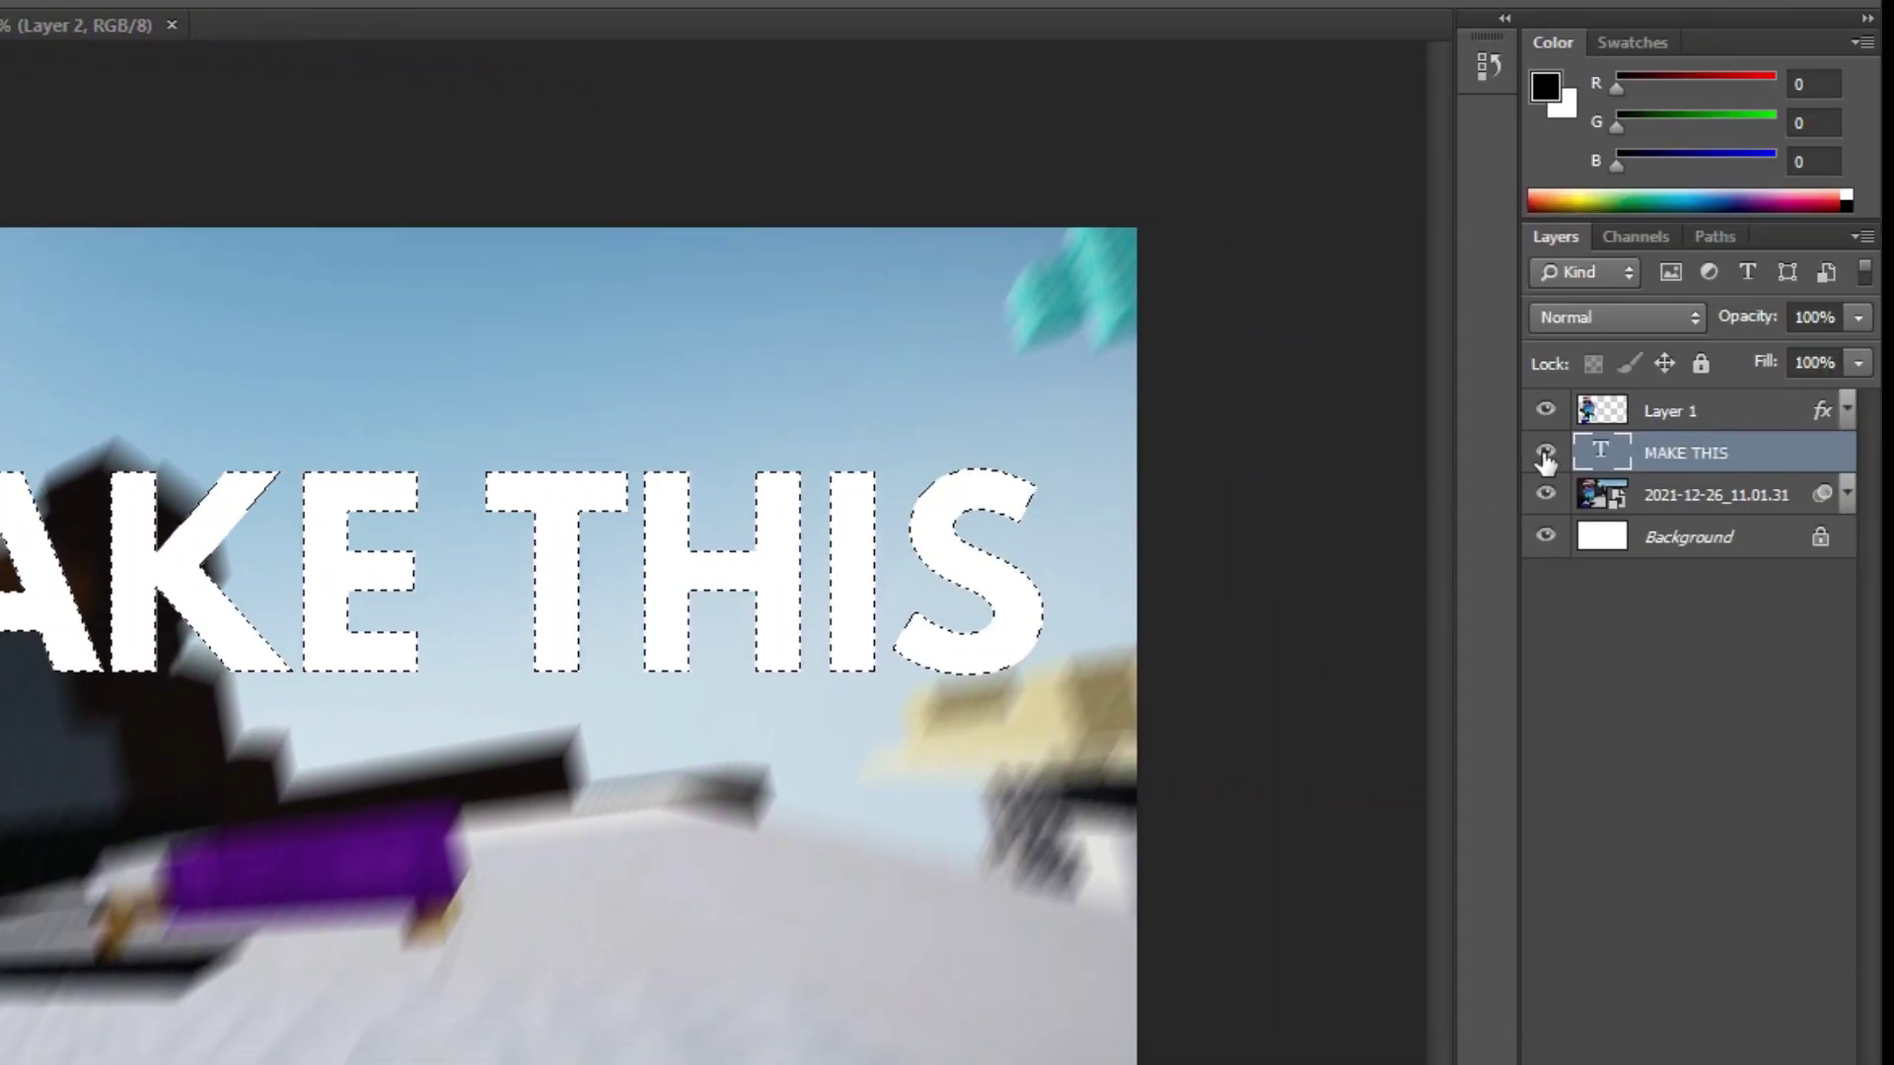
# - Hide the MAKE THIS text layer and deselect its outline
pyautogui.click(1544, 456)
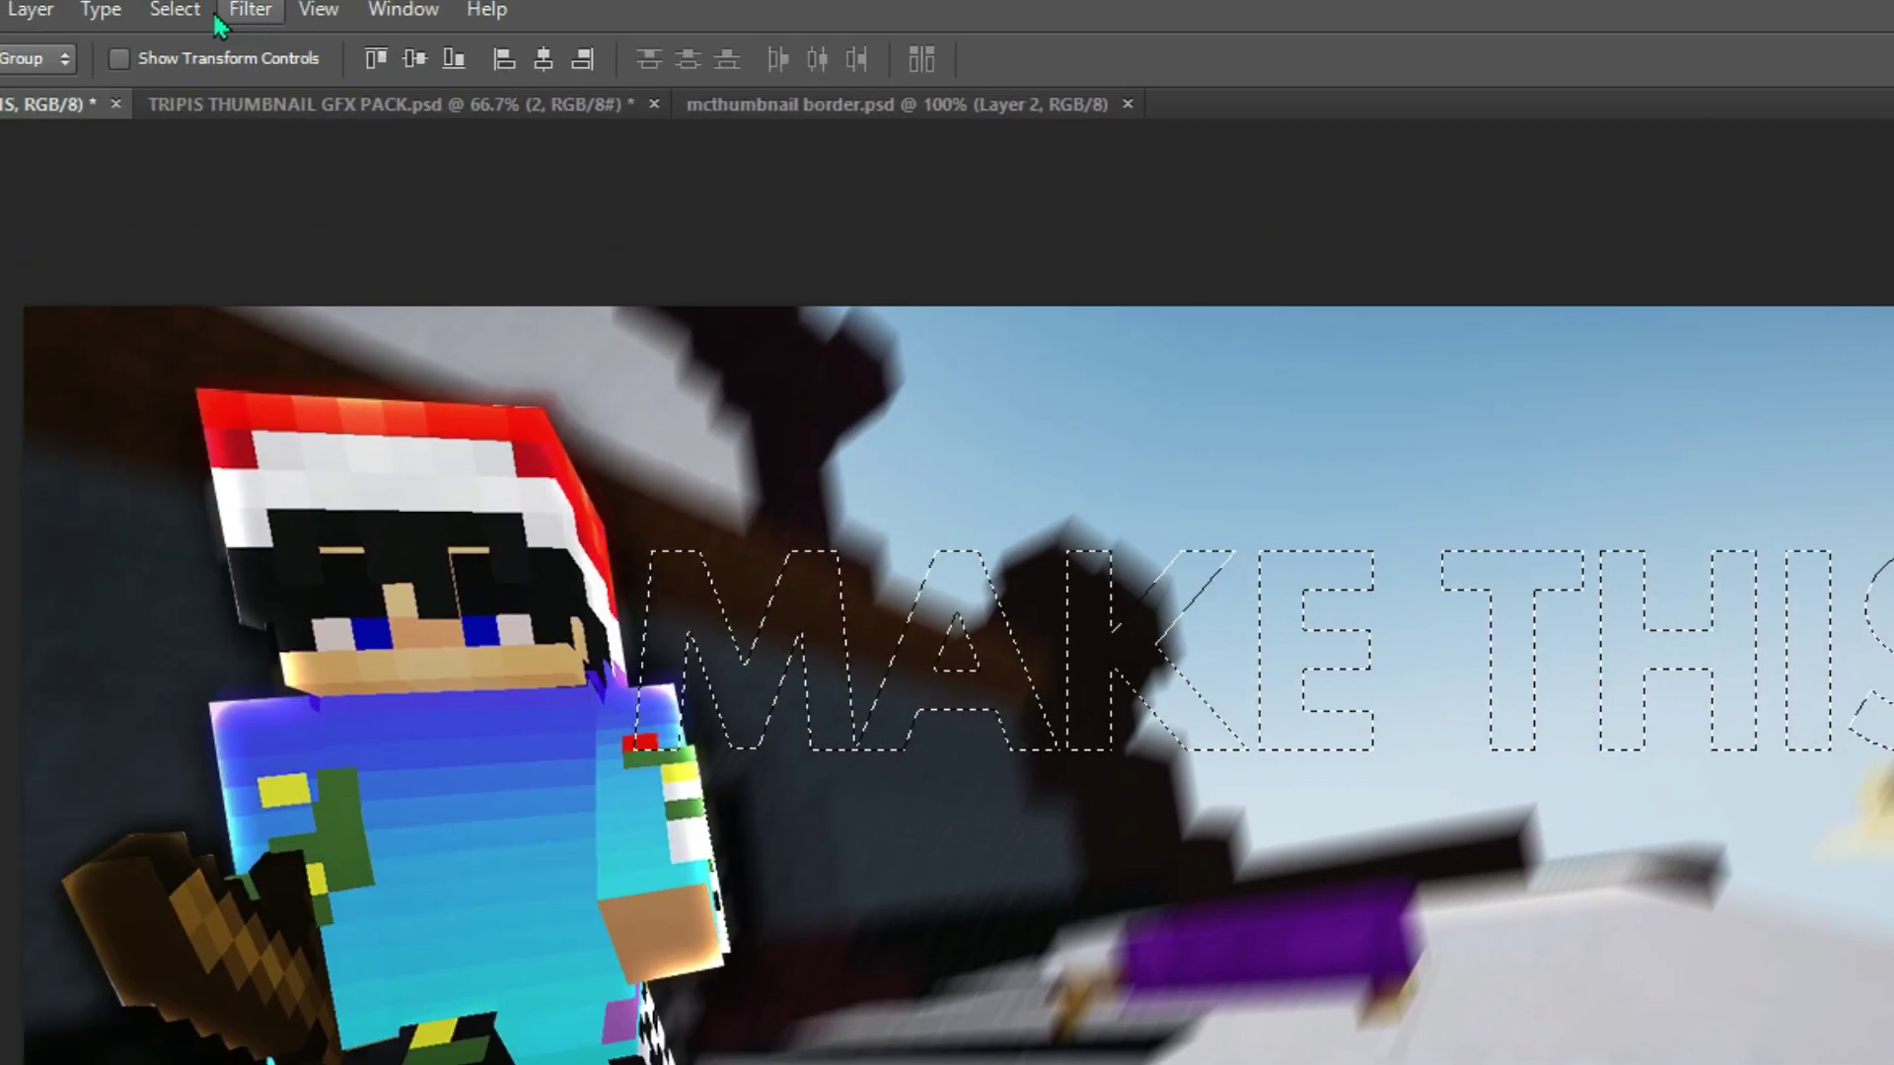
pyautogui.click(175, 10)
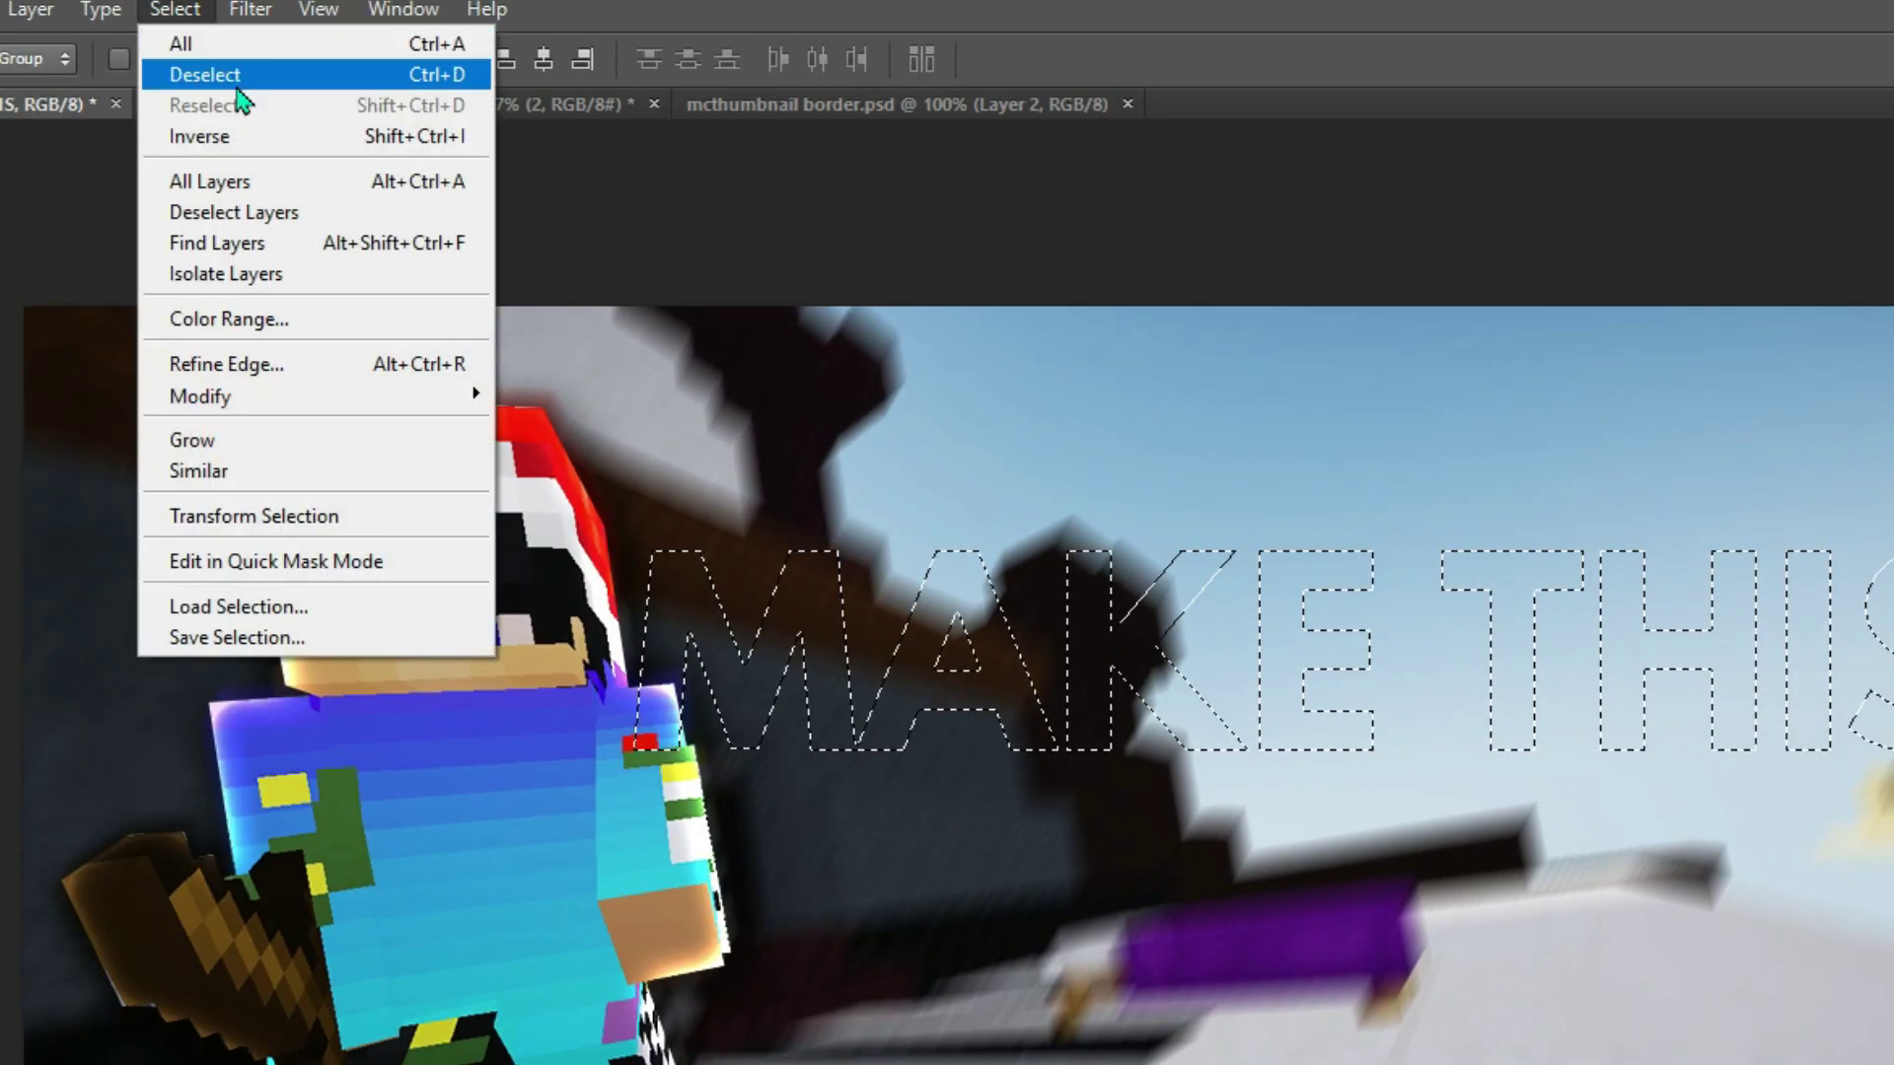
pyautogui.click(247, 87)
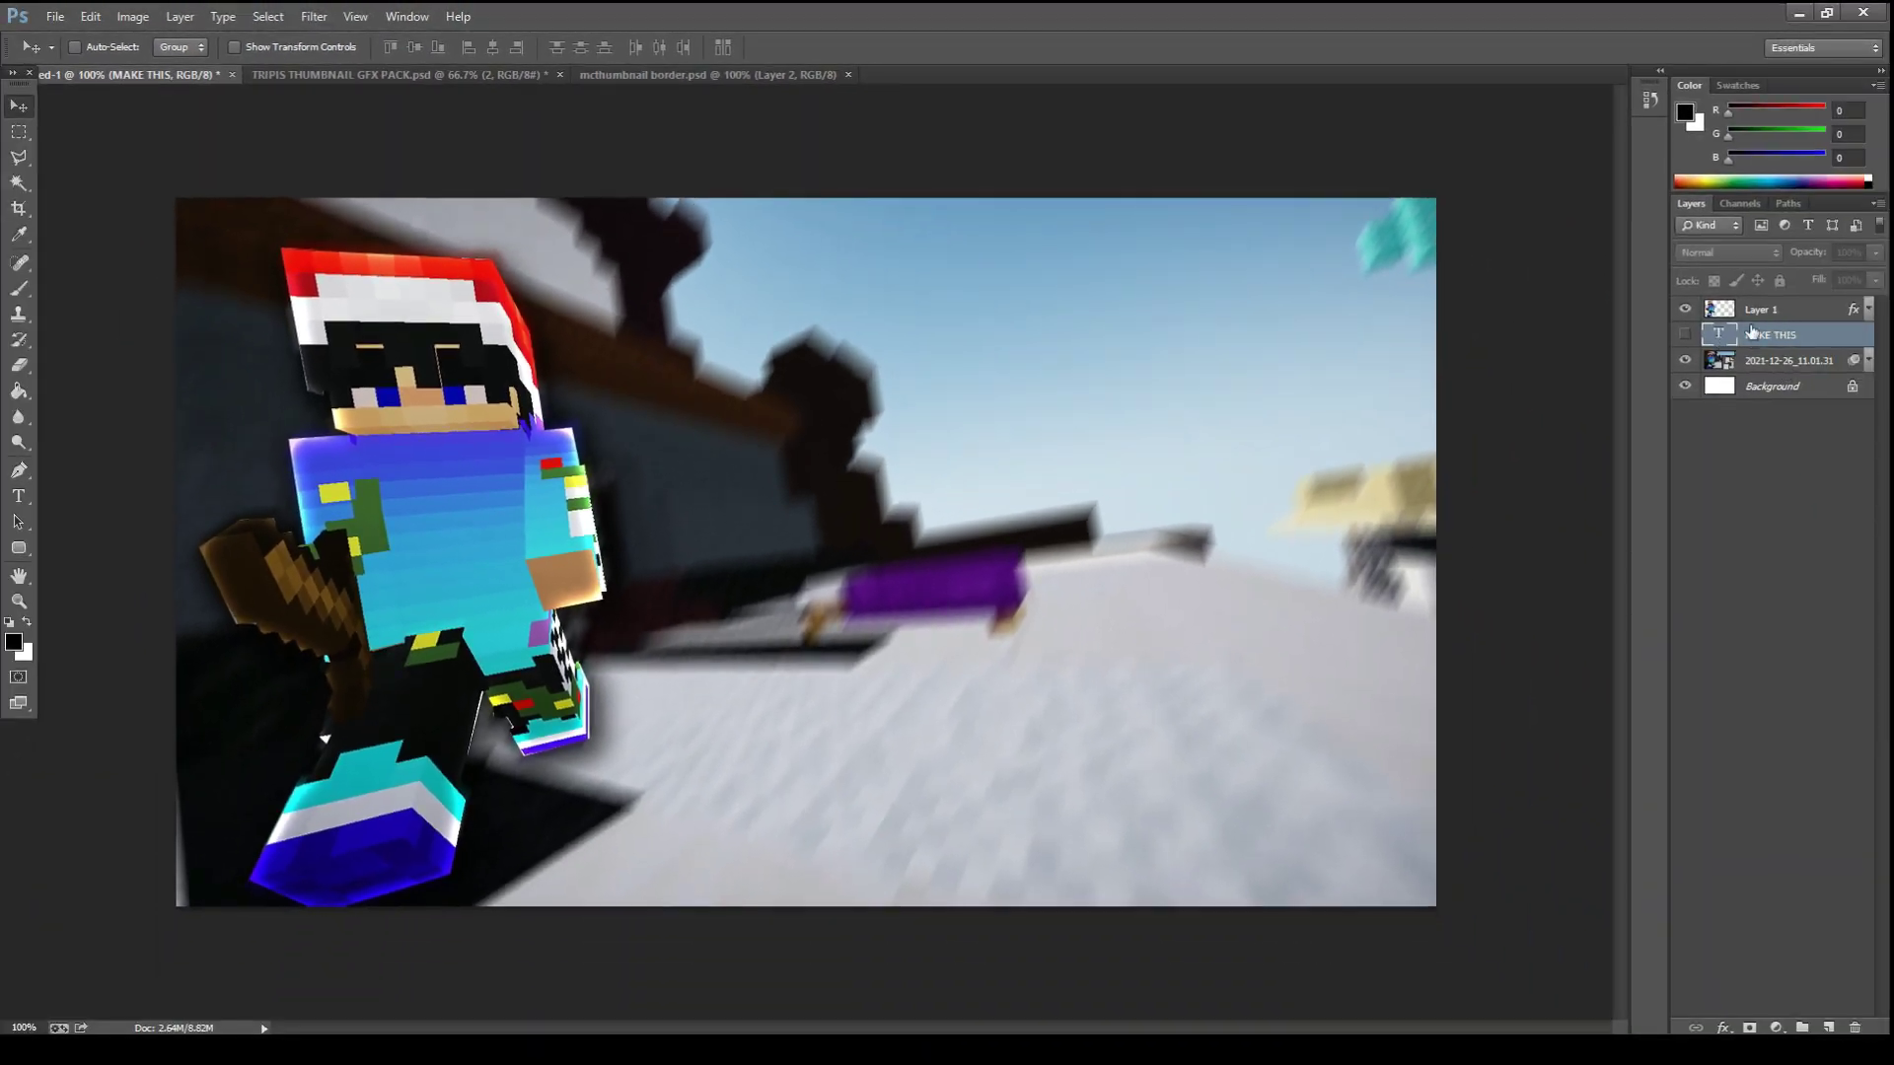
# - Create a new empty layer above Layer 1 and open the Vanishing Point filter on it
pyautogui.click(1766, 314)
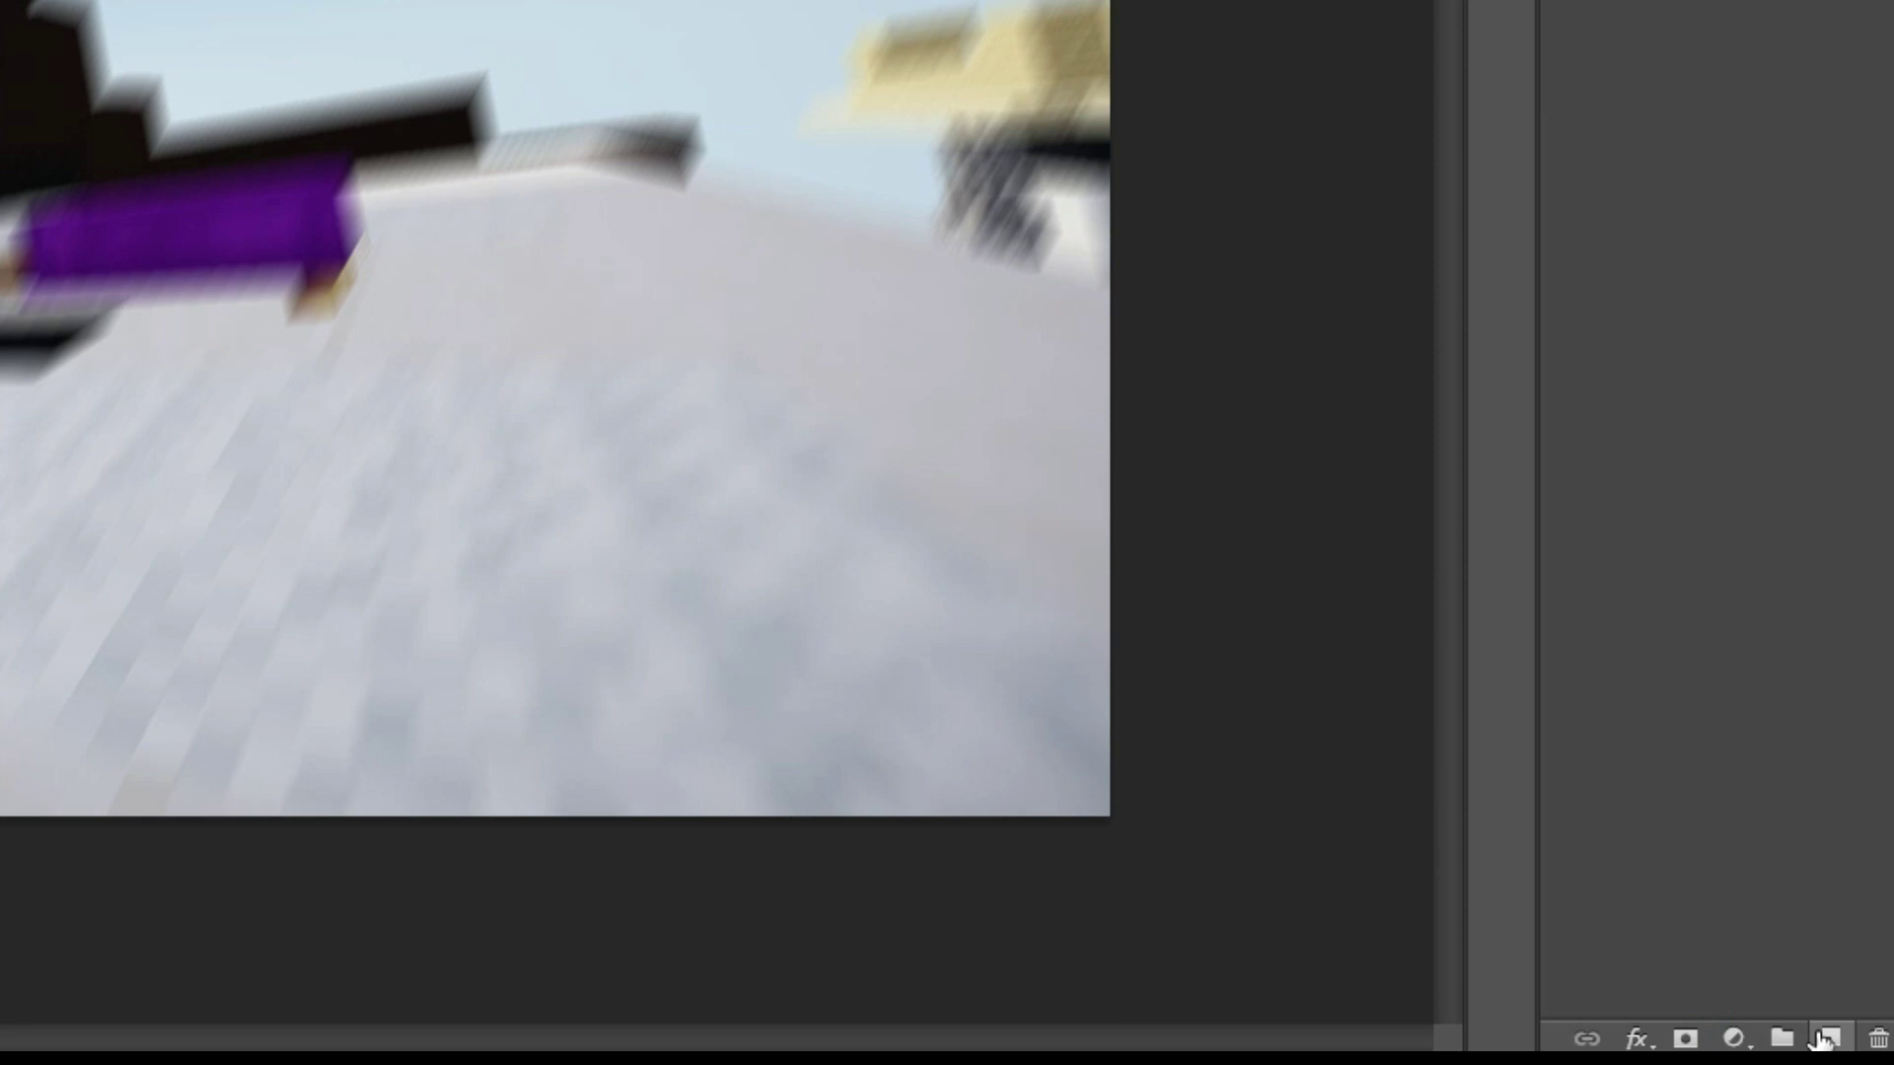
pyautogui.click(1824, 1038)
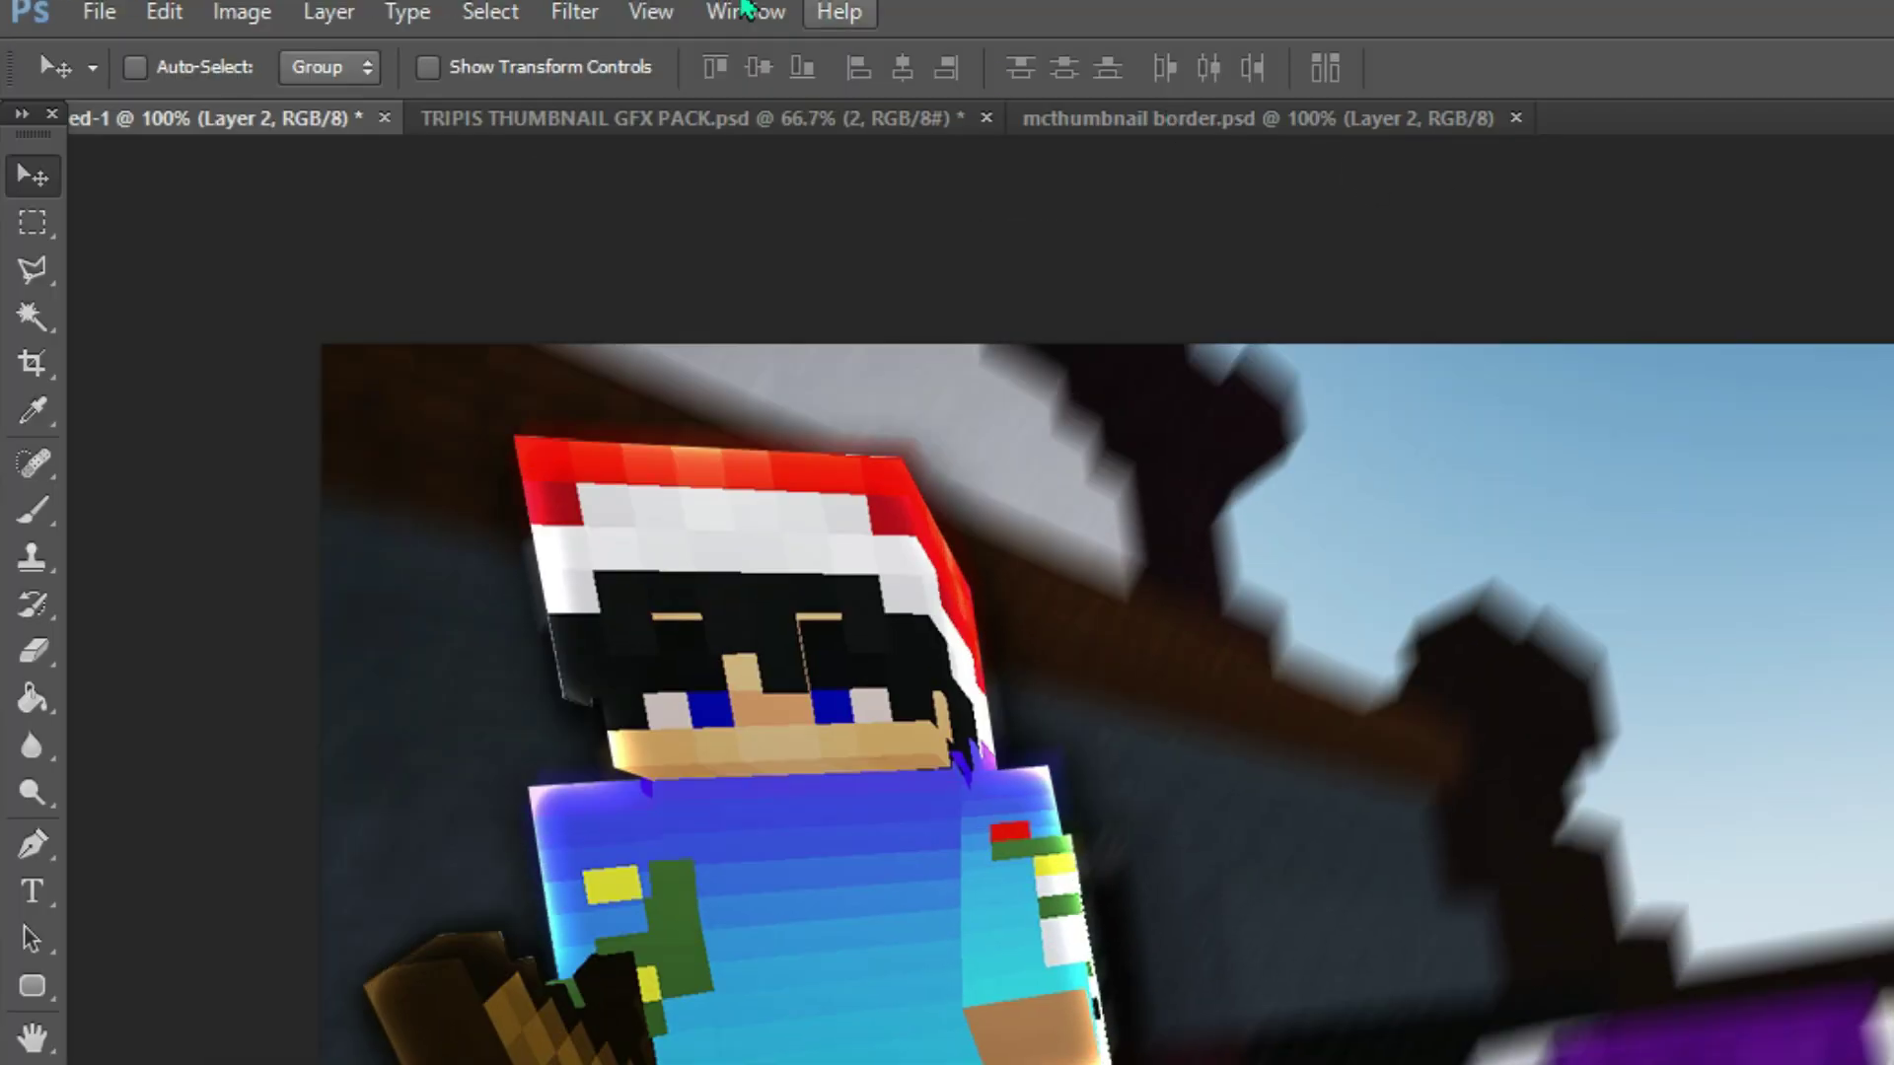
pyautogui.click(574, 12)
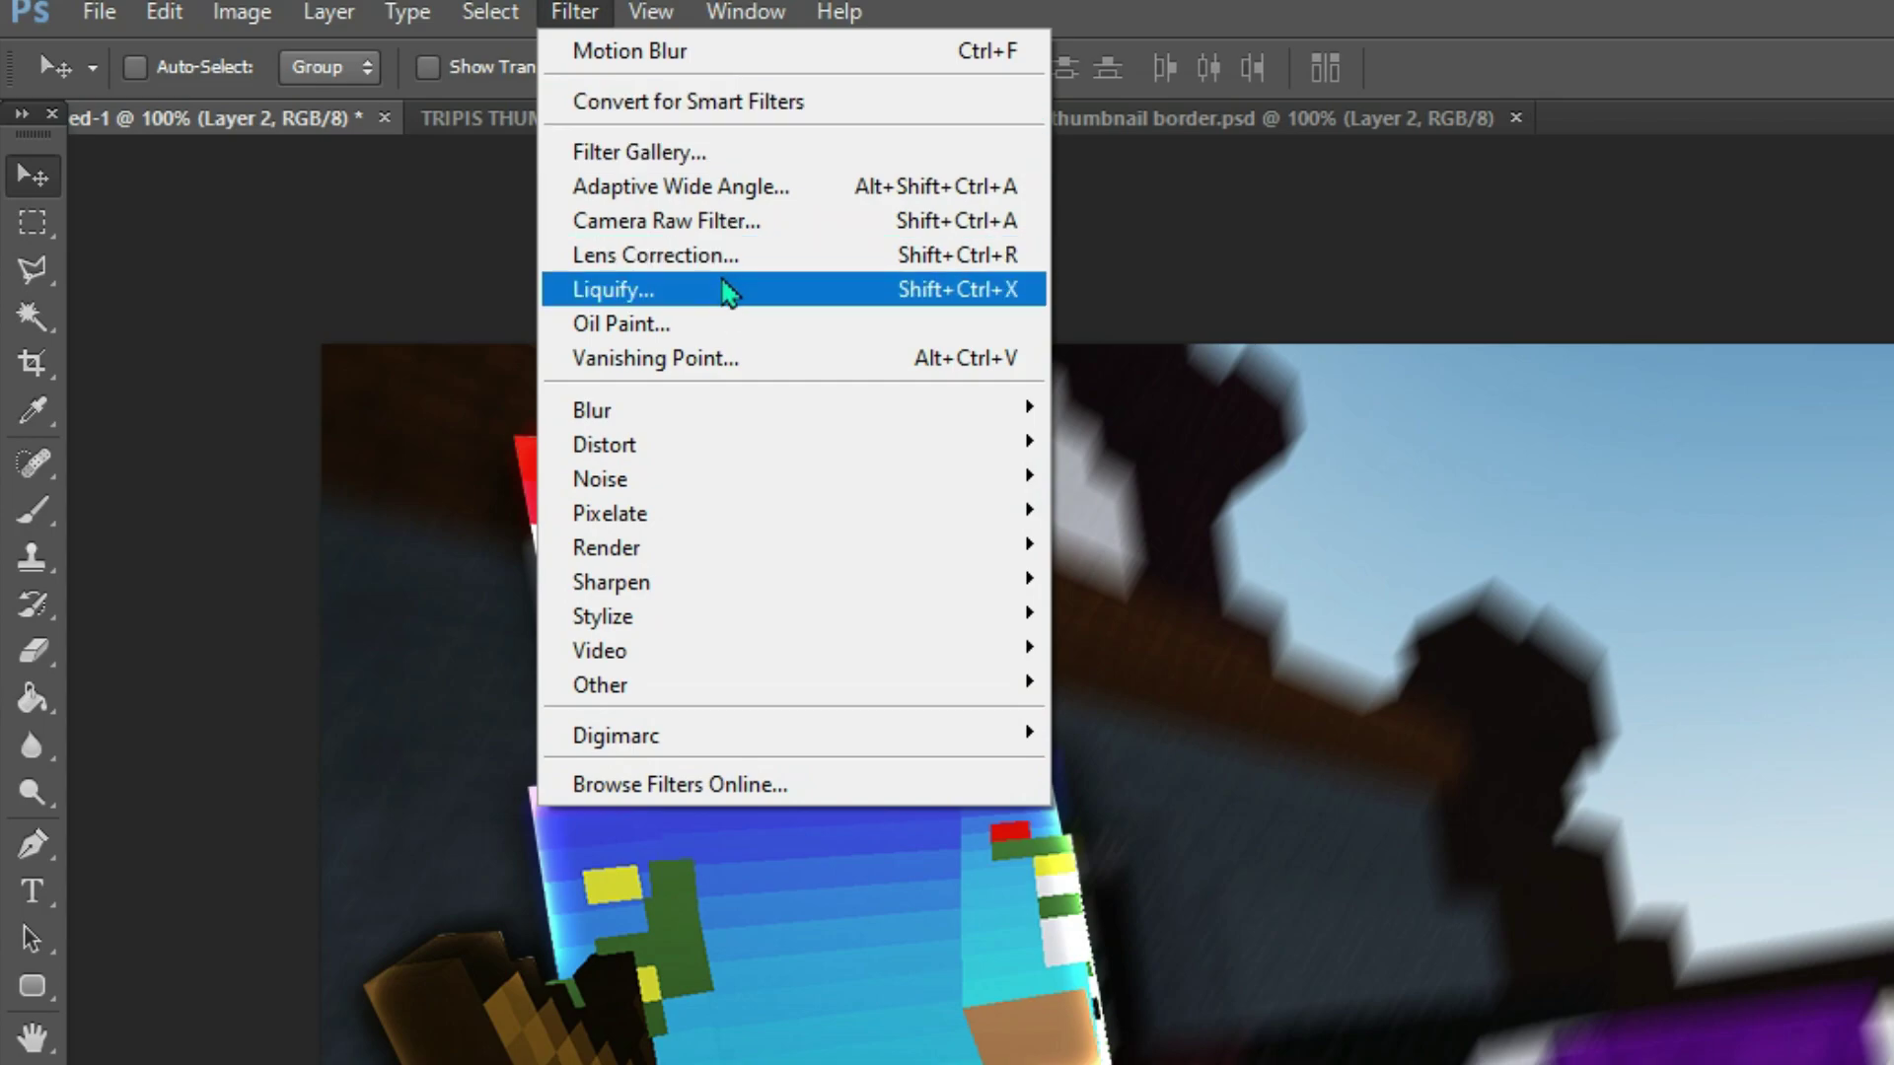
pyautogui.click(697, 359)
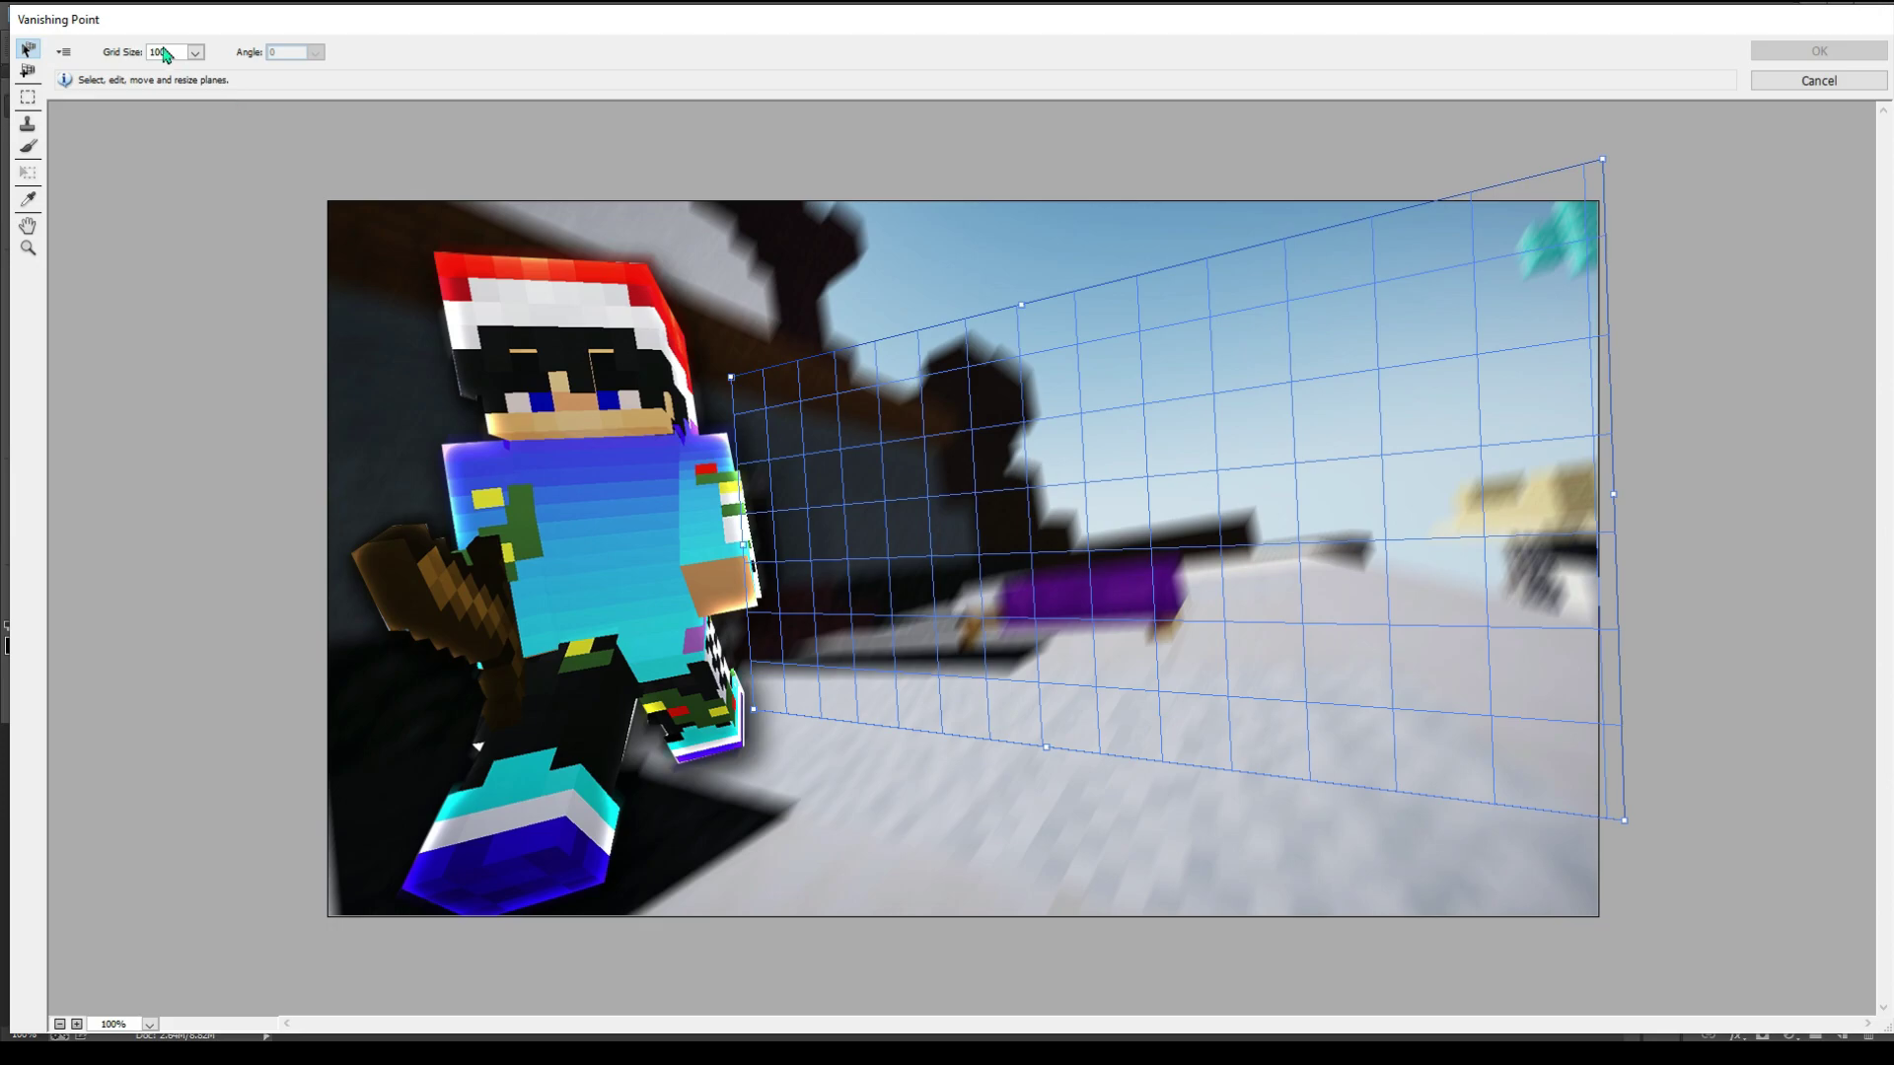
# - Keep the existing perspective plane beside the character and paste the copied MAKE THIS text into Vanishing Point
pyautogui.click(28, 71)
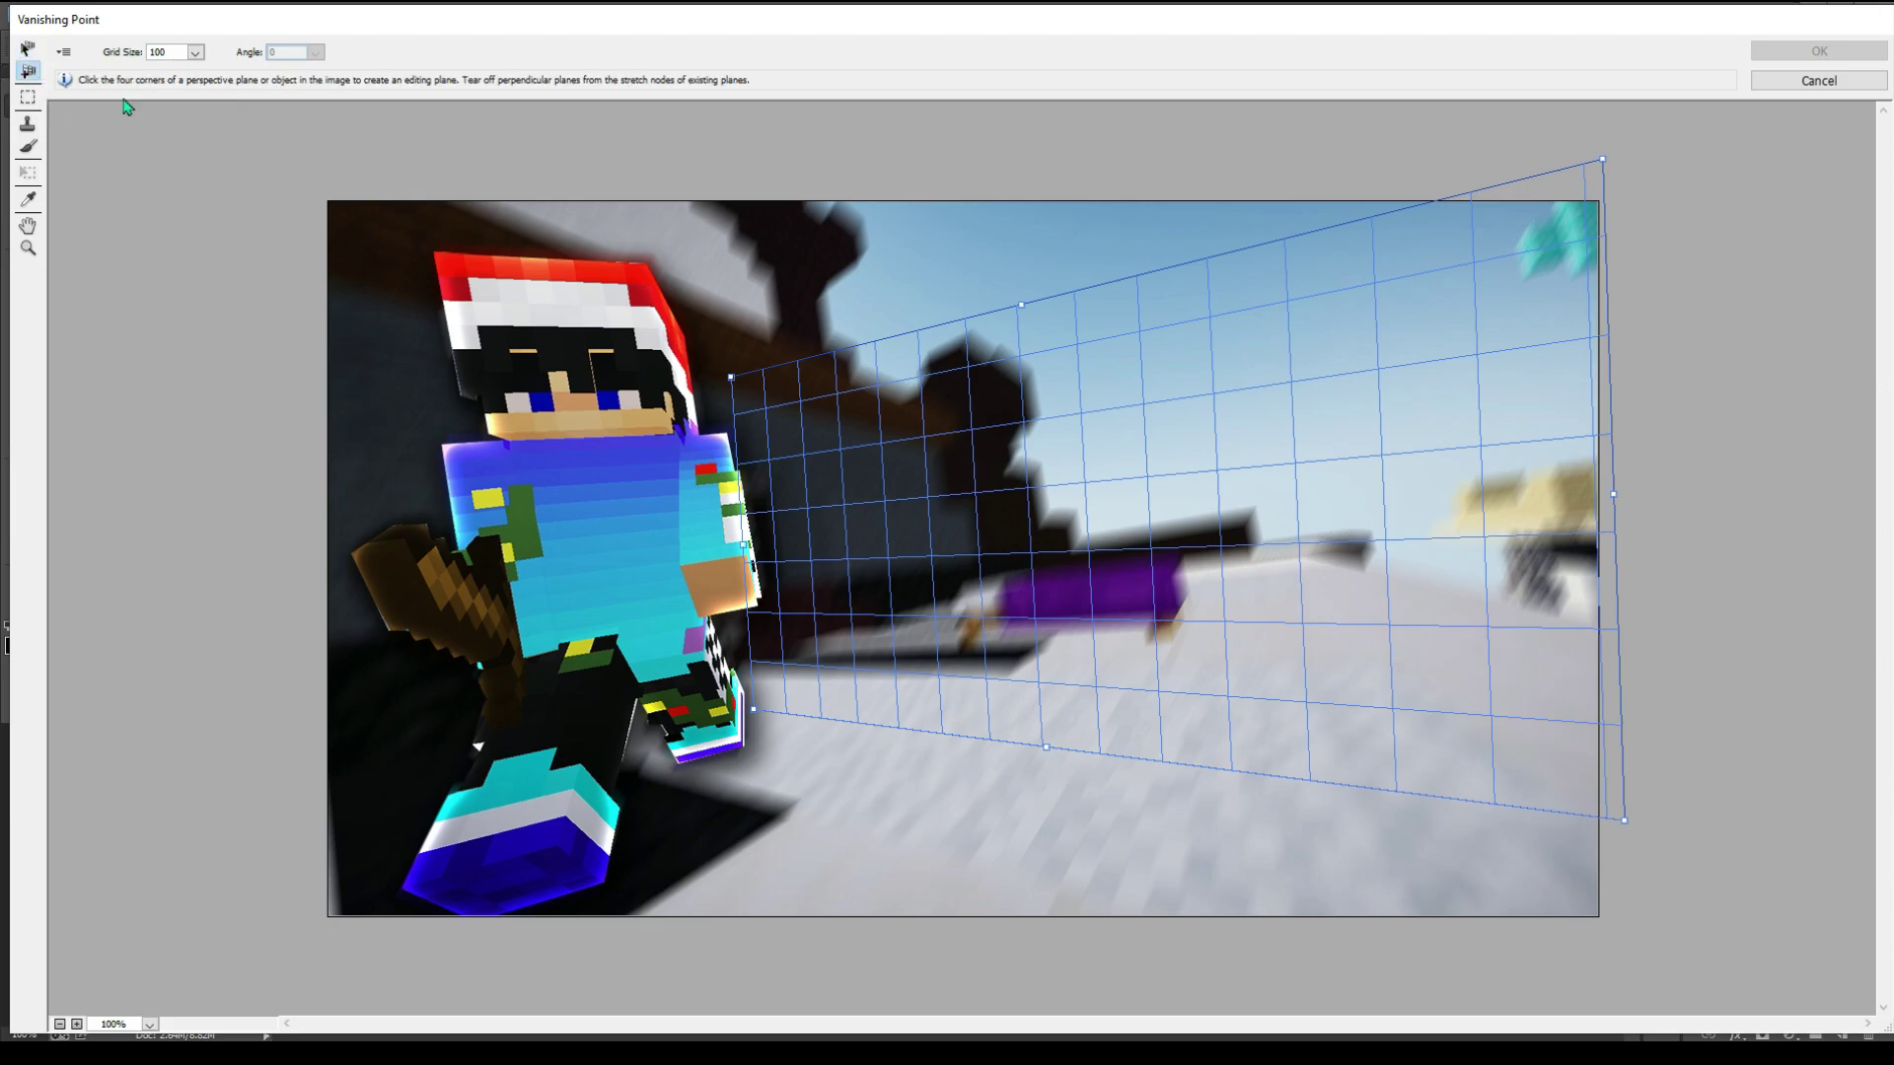
pyautogui.click(27, 48)
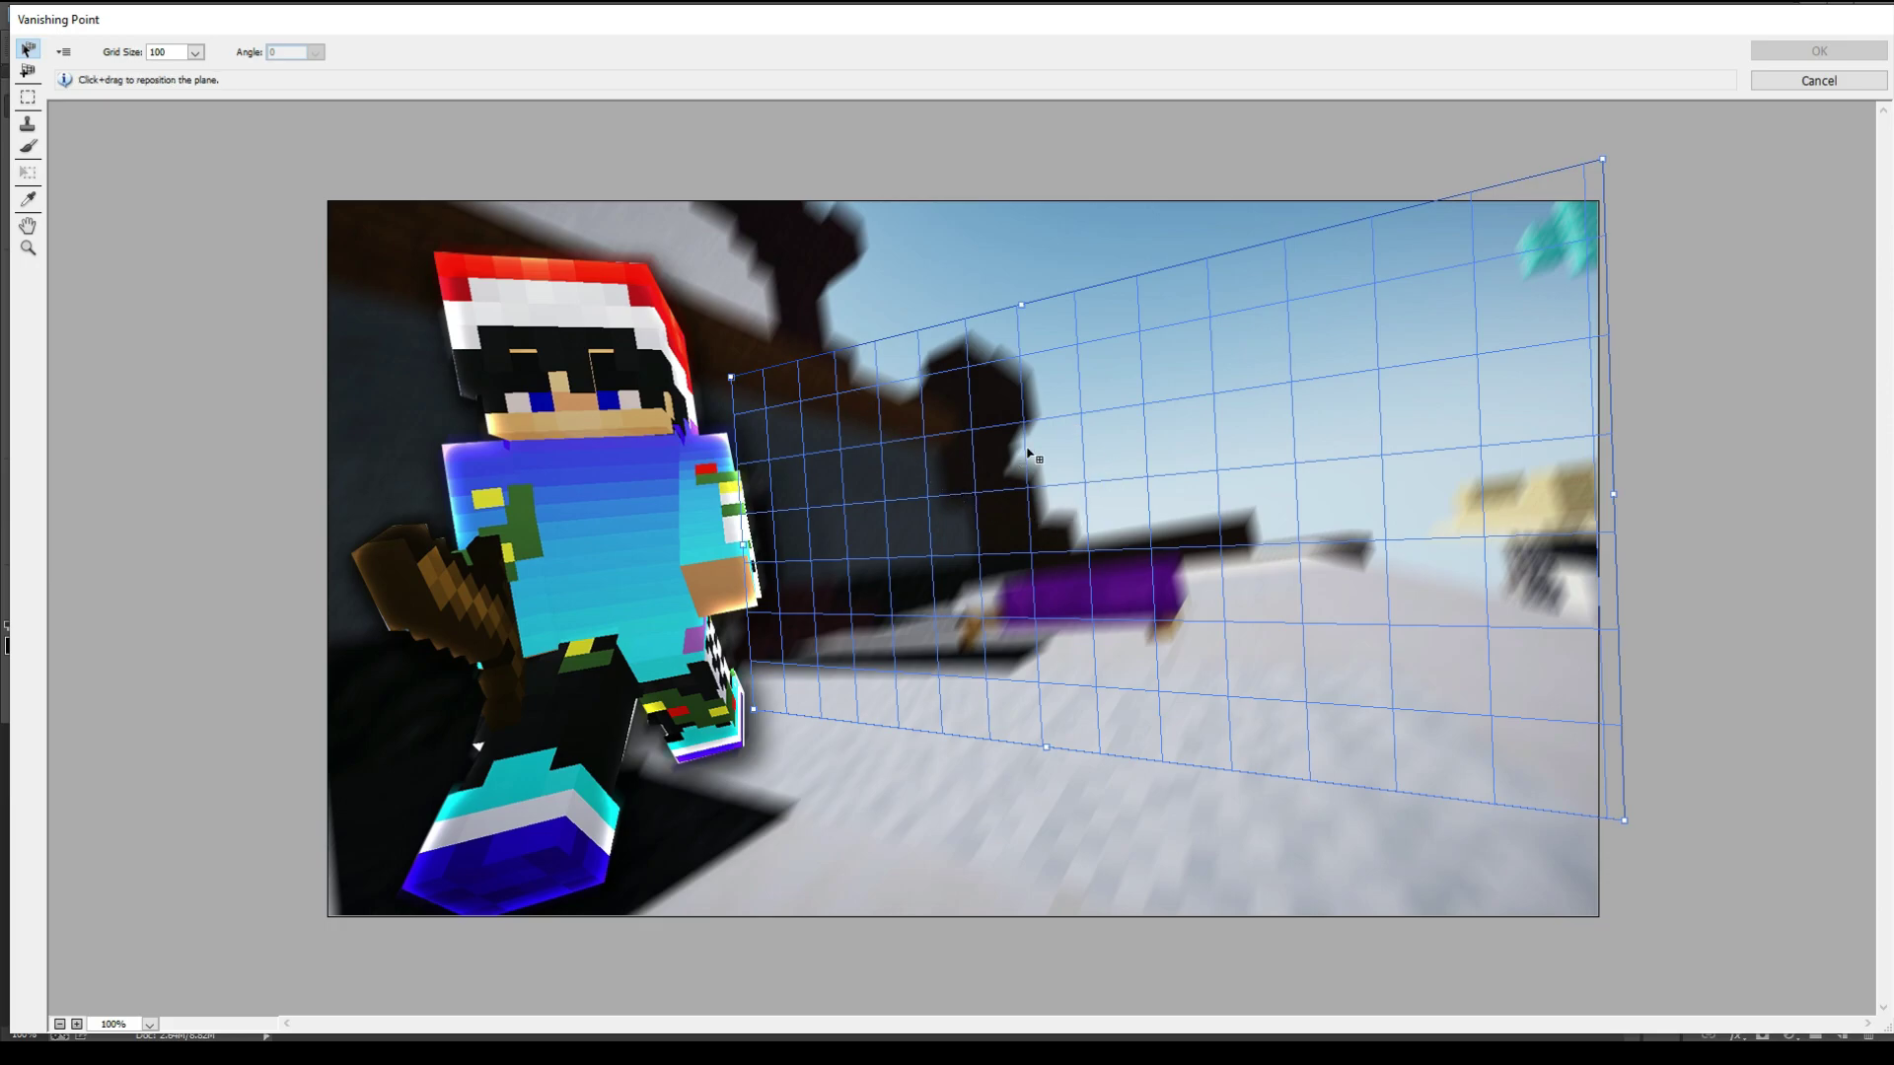
pyautogui.press('alt')
pyautogui.hotkey('ctrl', 'v')
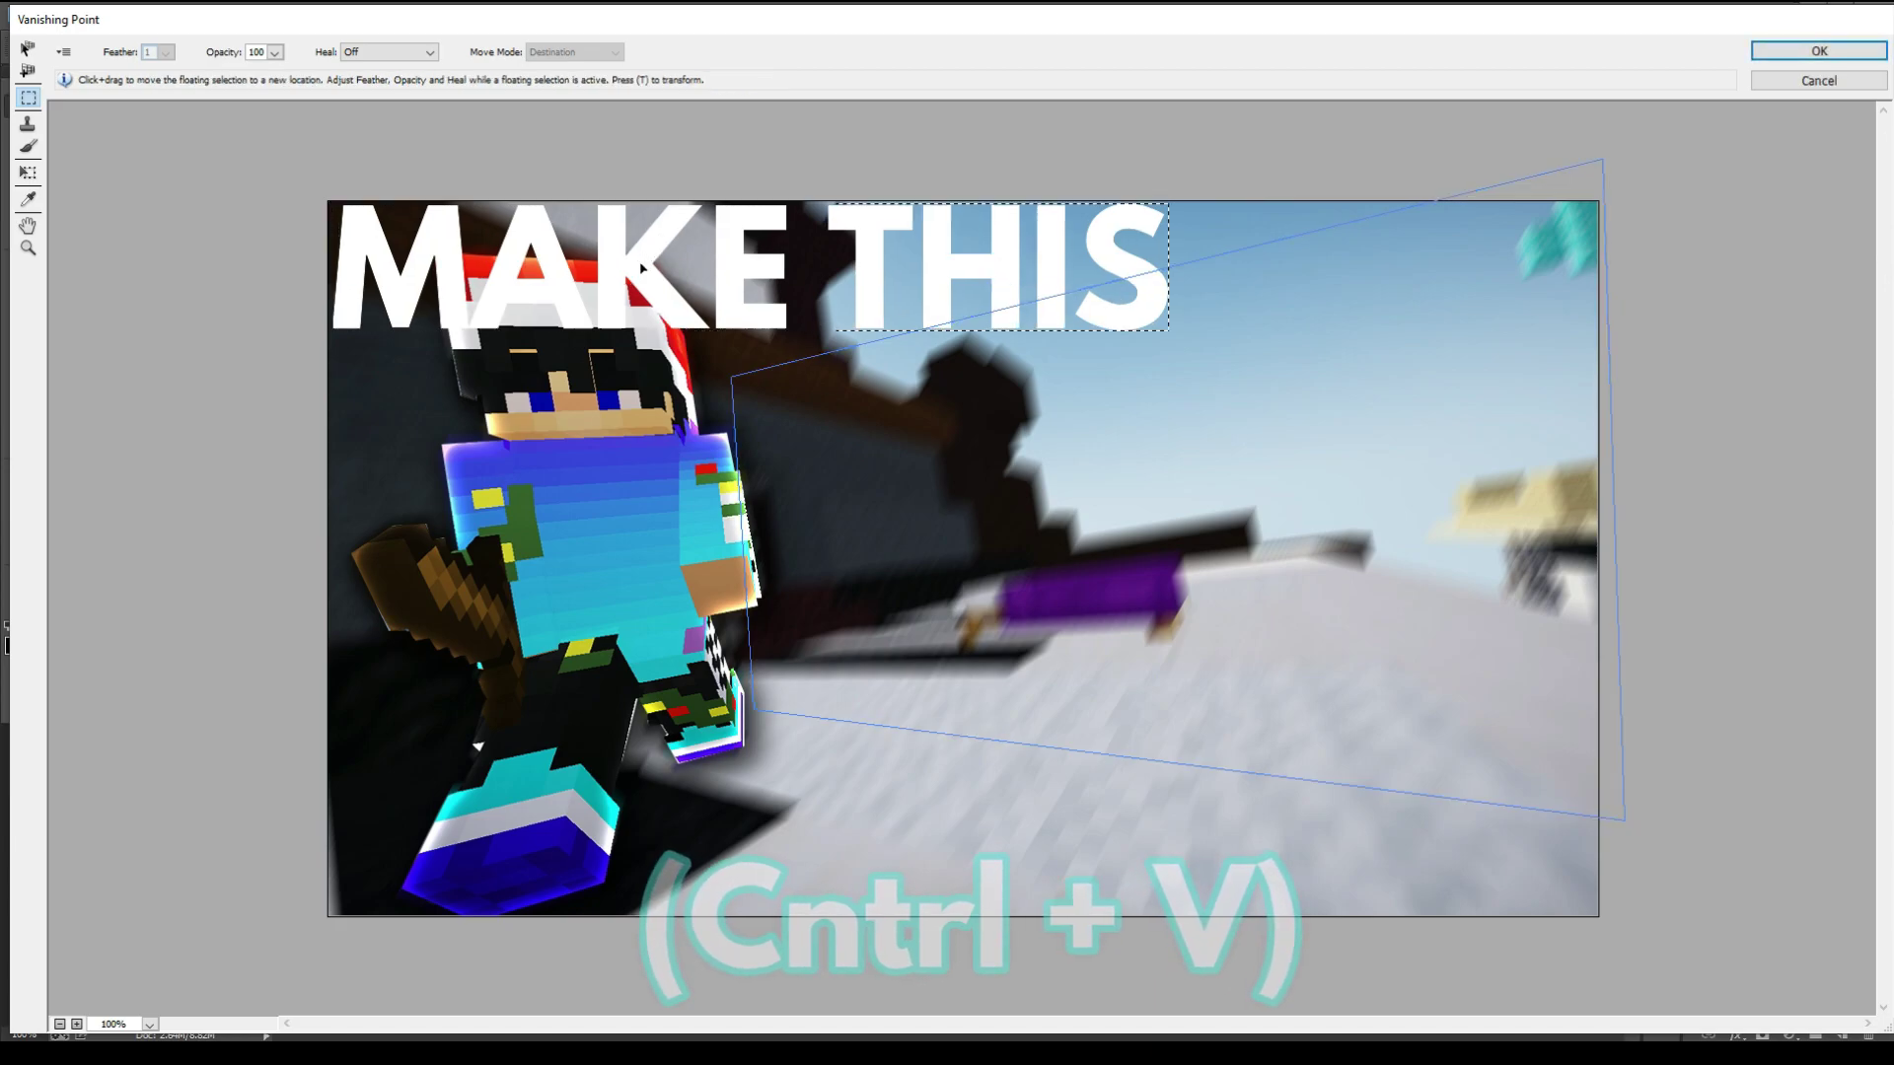
# - Place the pasted MAKE THIS text inside the upper part of the perspective plane and apply the Vanishing Point filter
pyautogui.moveTo(631, 266); pyautogui.dragTo(917, 405)
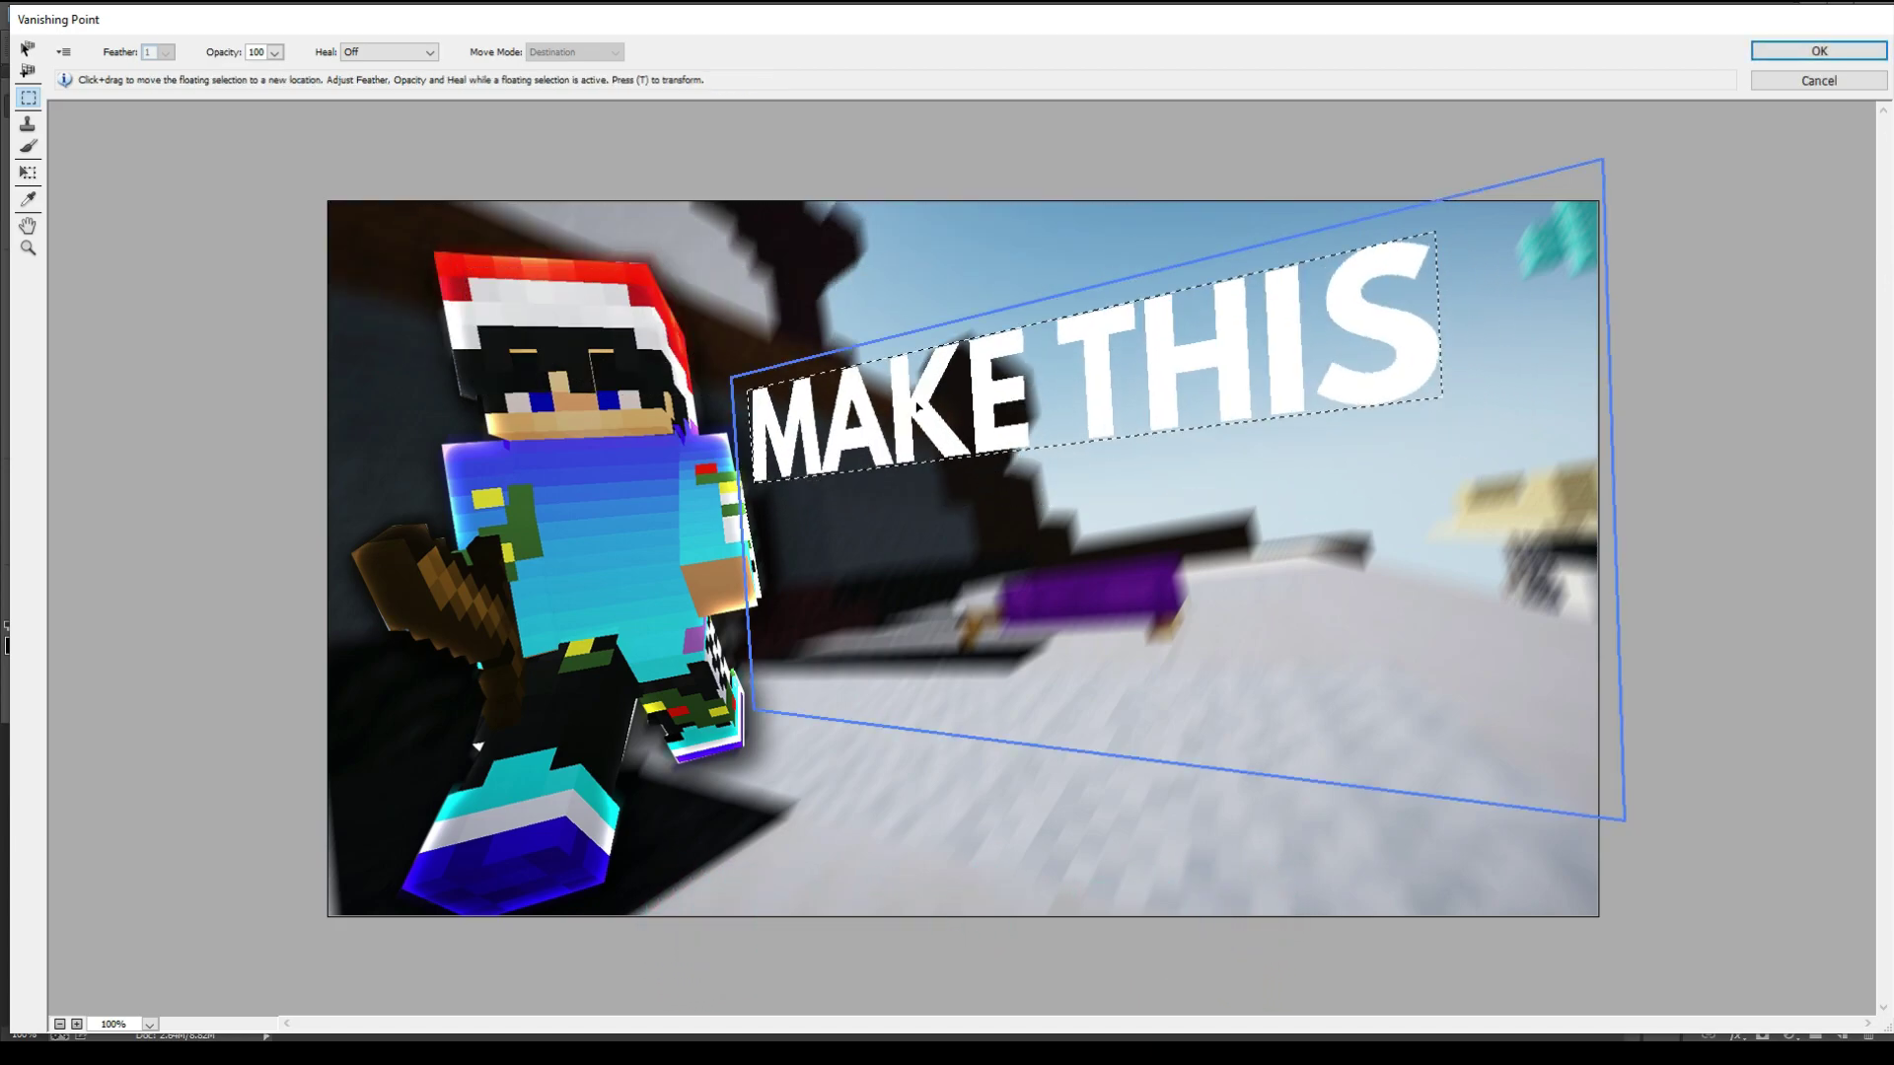
pyautogui.moveTo(1108, 394); pyautogui.dragTo(1133, 393)
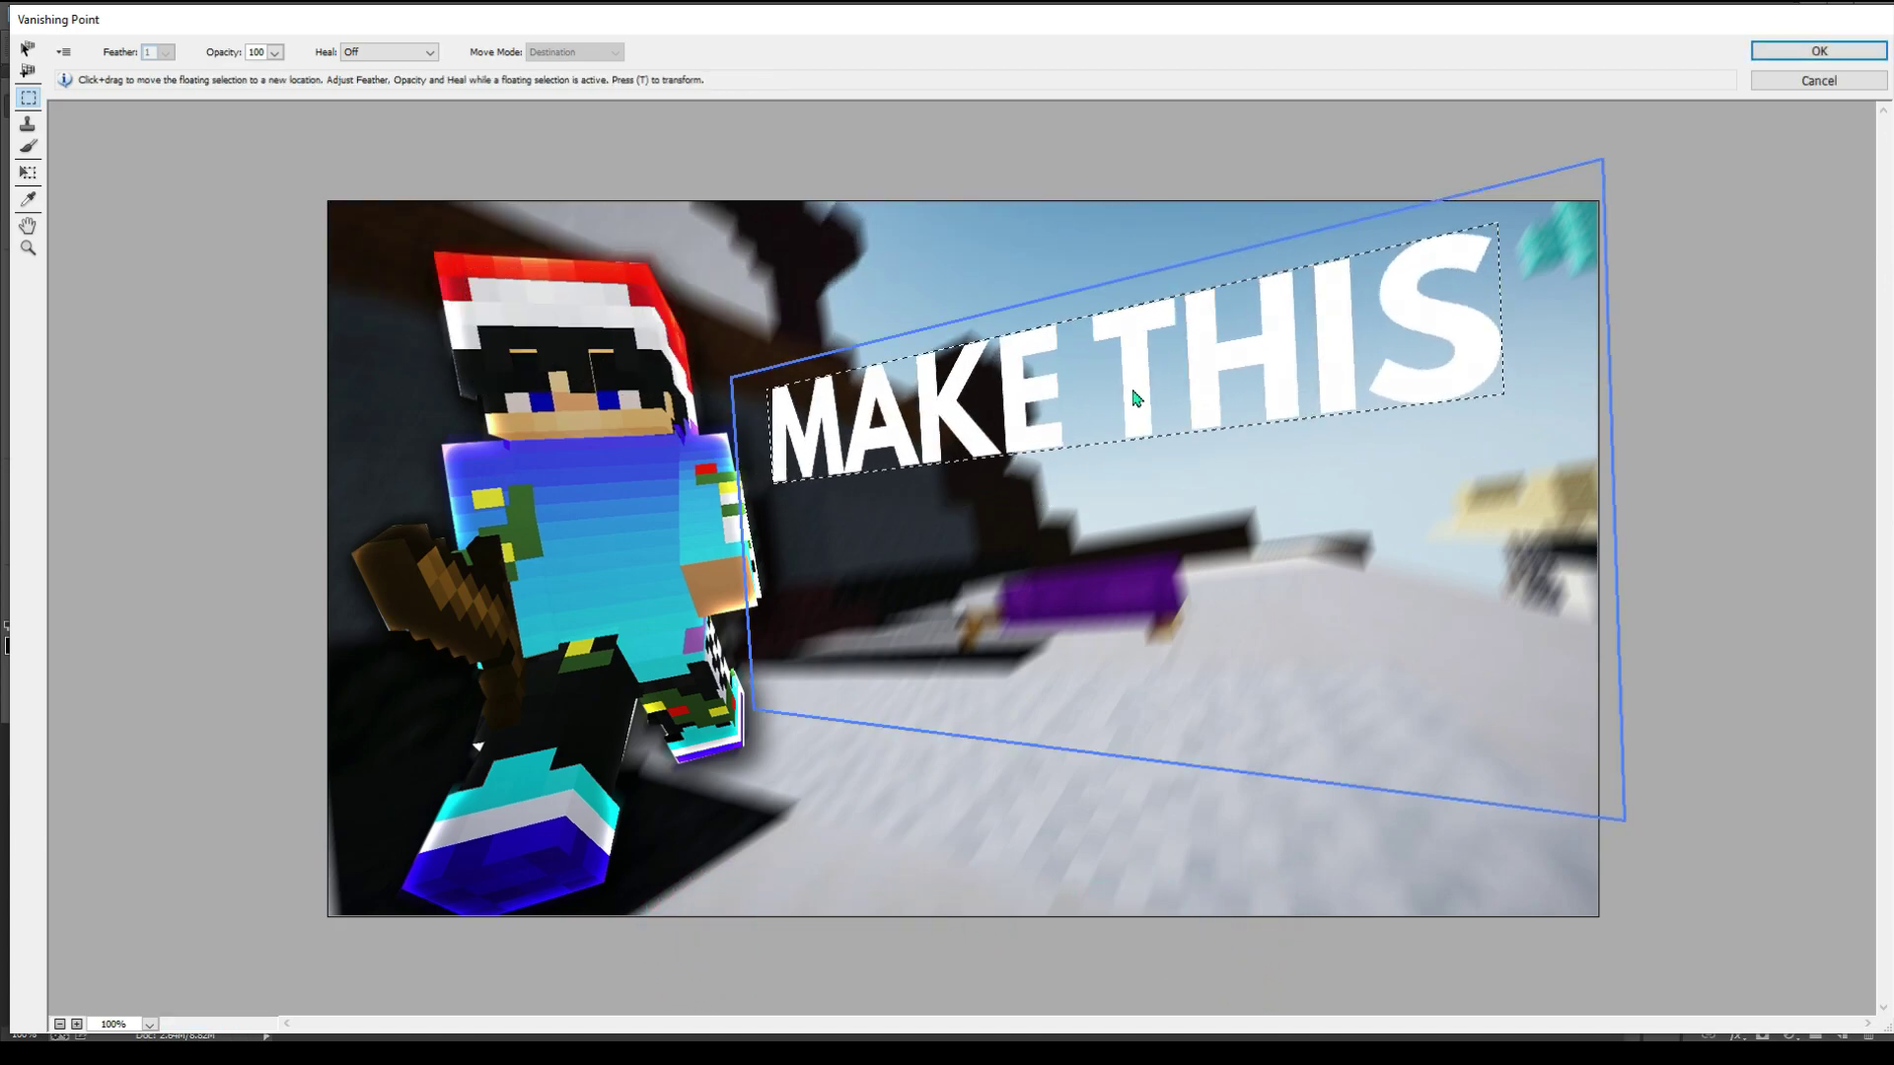
pyautogui.click(1834, 54)
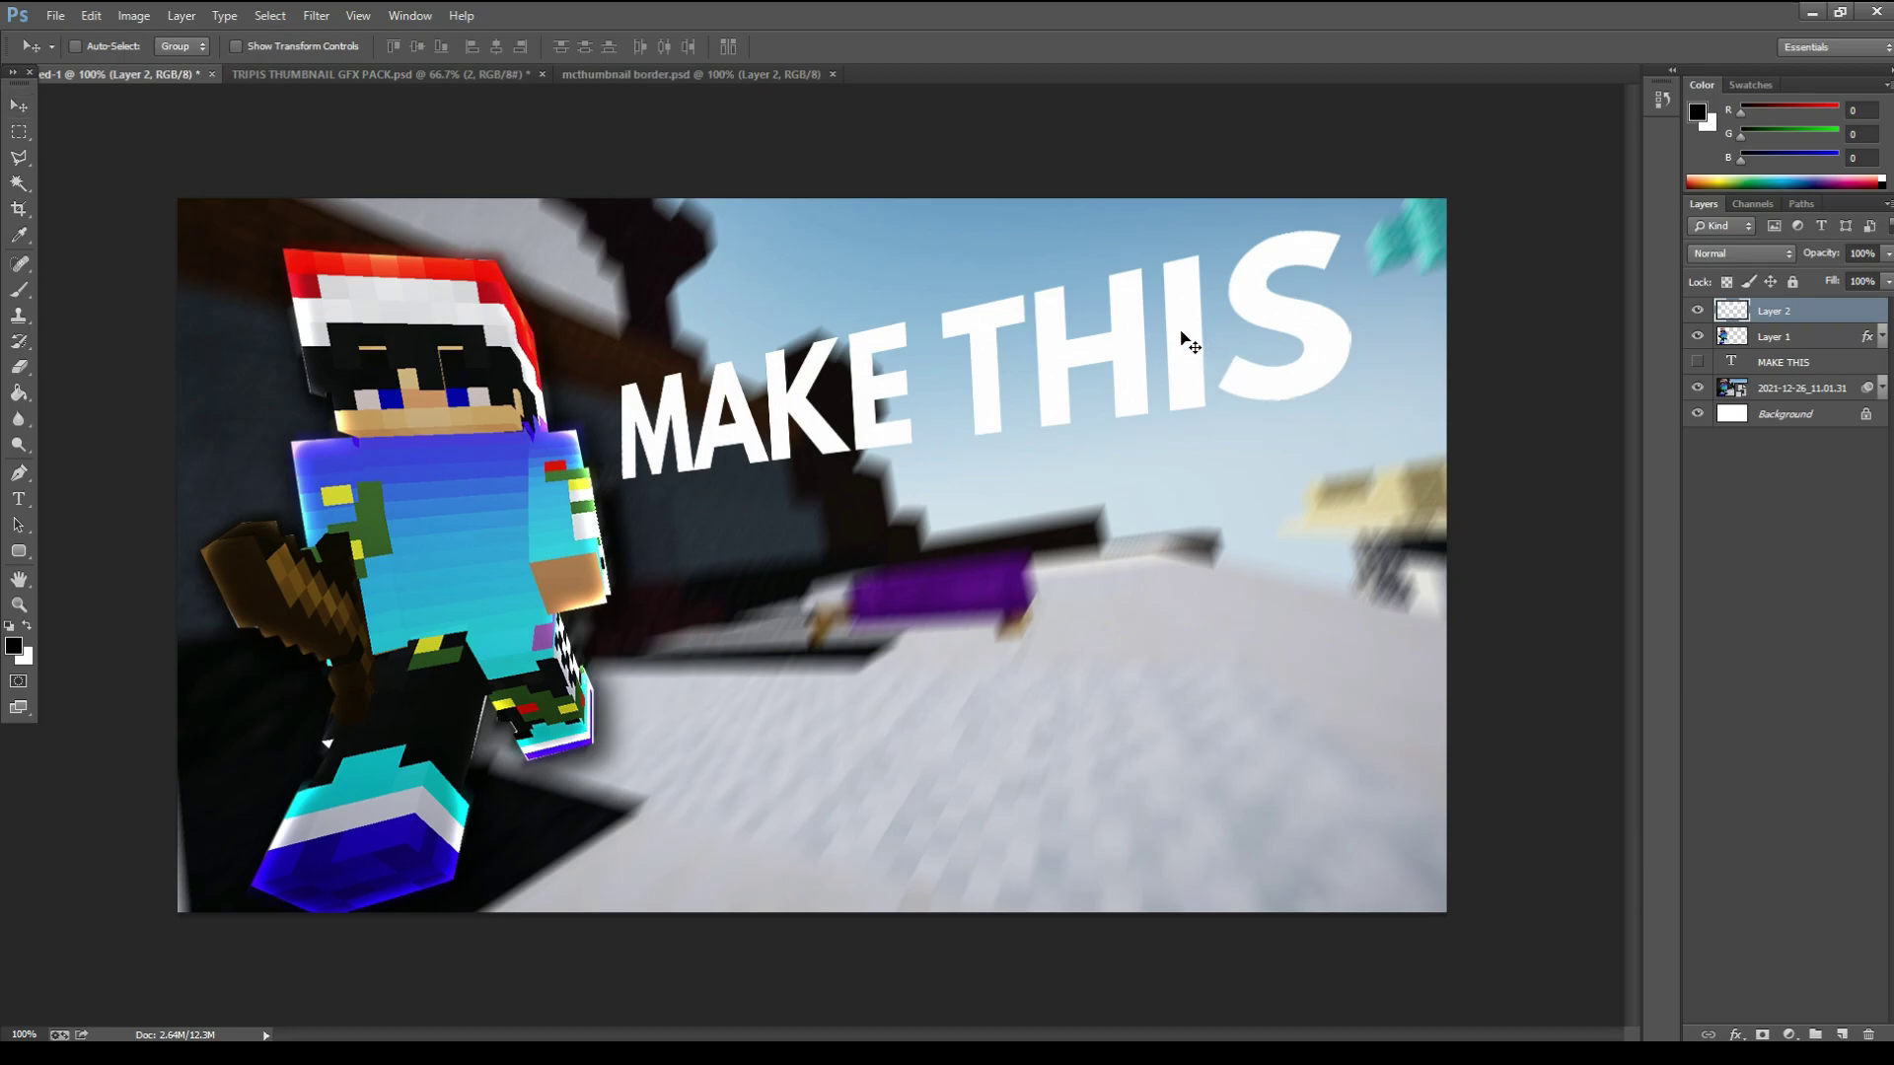
# - Scale the perspective text on Layer 2 to about 110% and position it against the canvas's upper edge
pyautogui.hotkey('ctrl', 't')
pyautogui.moveTo(1092, 355); pyautogui.dragTo(1028, 338)
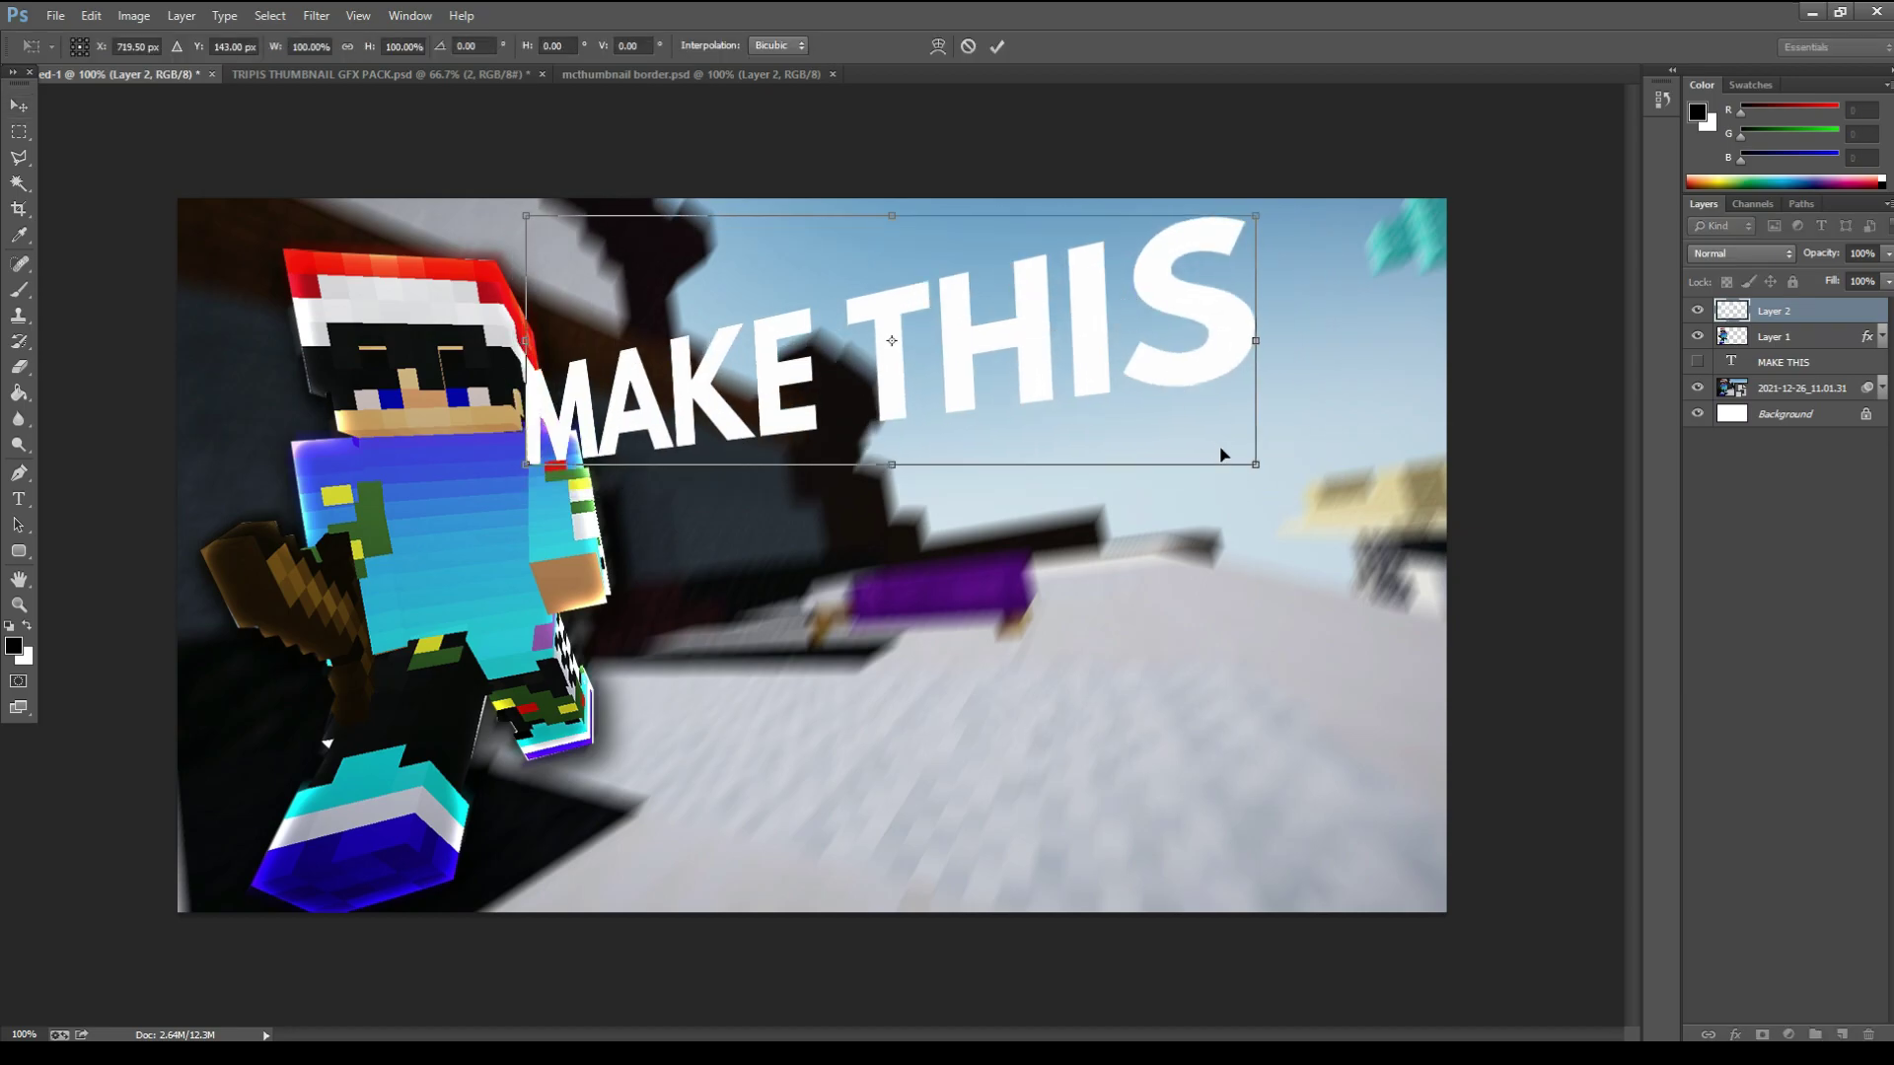
pyautogui.moveTo(1262, 476); pyautogui.dragTo(1334, 490)
pyautogui.moveTo(1150, 440)
pyautogui.mouseDown()
pyautogui.moveTo(1172, 412)
pyautogui.moveTo(1176, 427)
pyautogui.mouseUp()
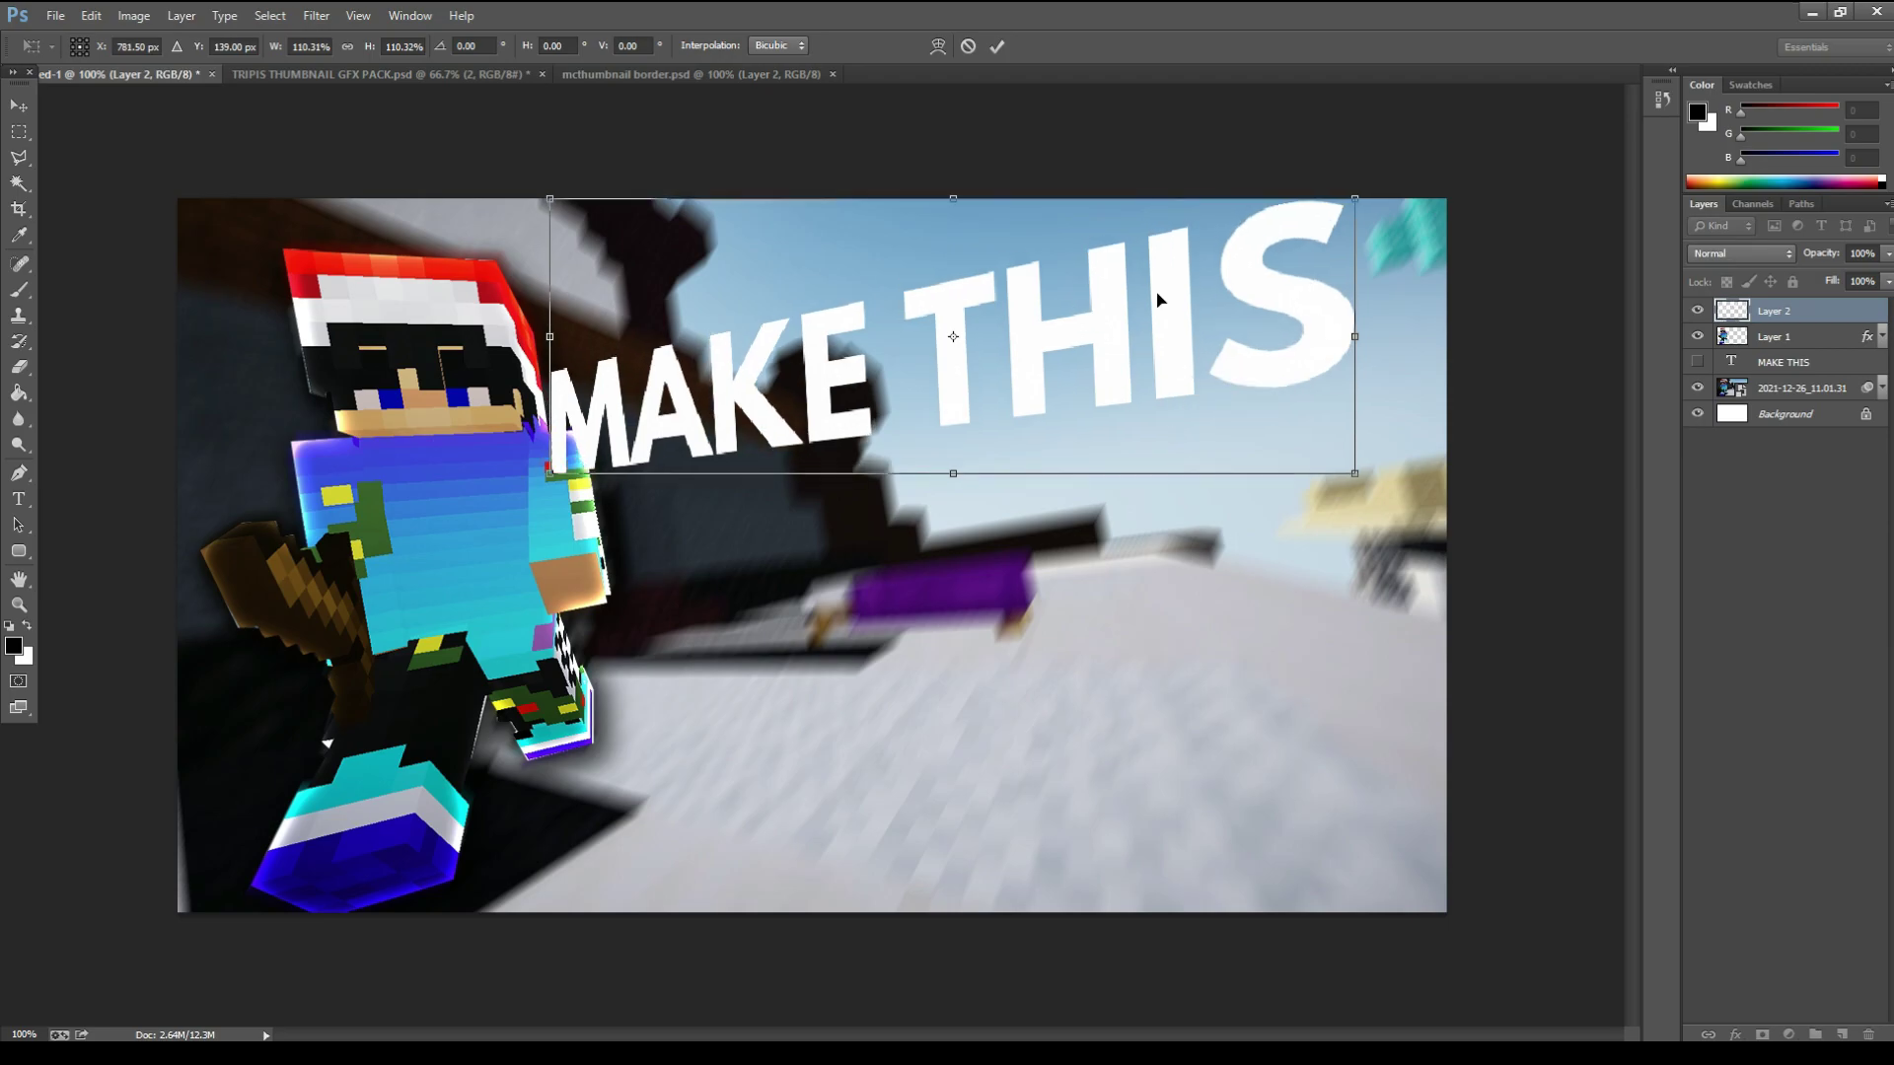
pyautogui.click(997, 46)
# - Move Layer 2 directly below Layer 1 and shift the text slightly left behind the character
pyautogui.moveTo(1763, 314); pyautogui.dragTo(1766, 372)
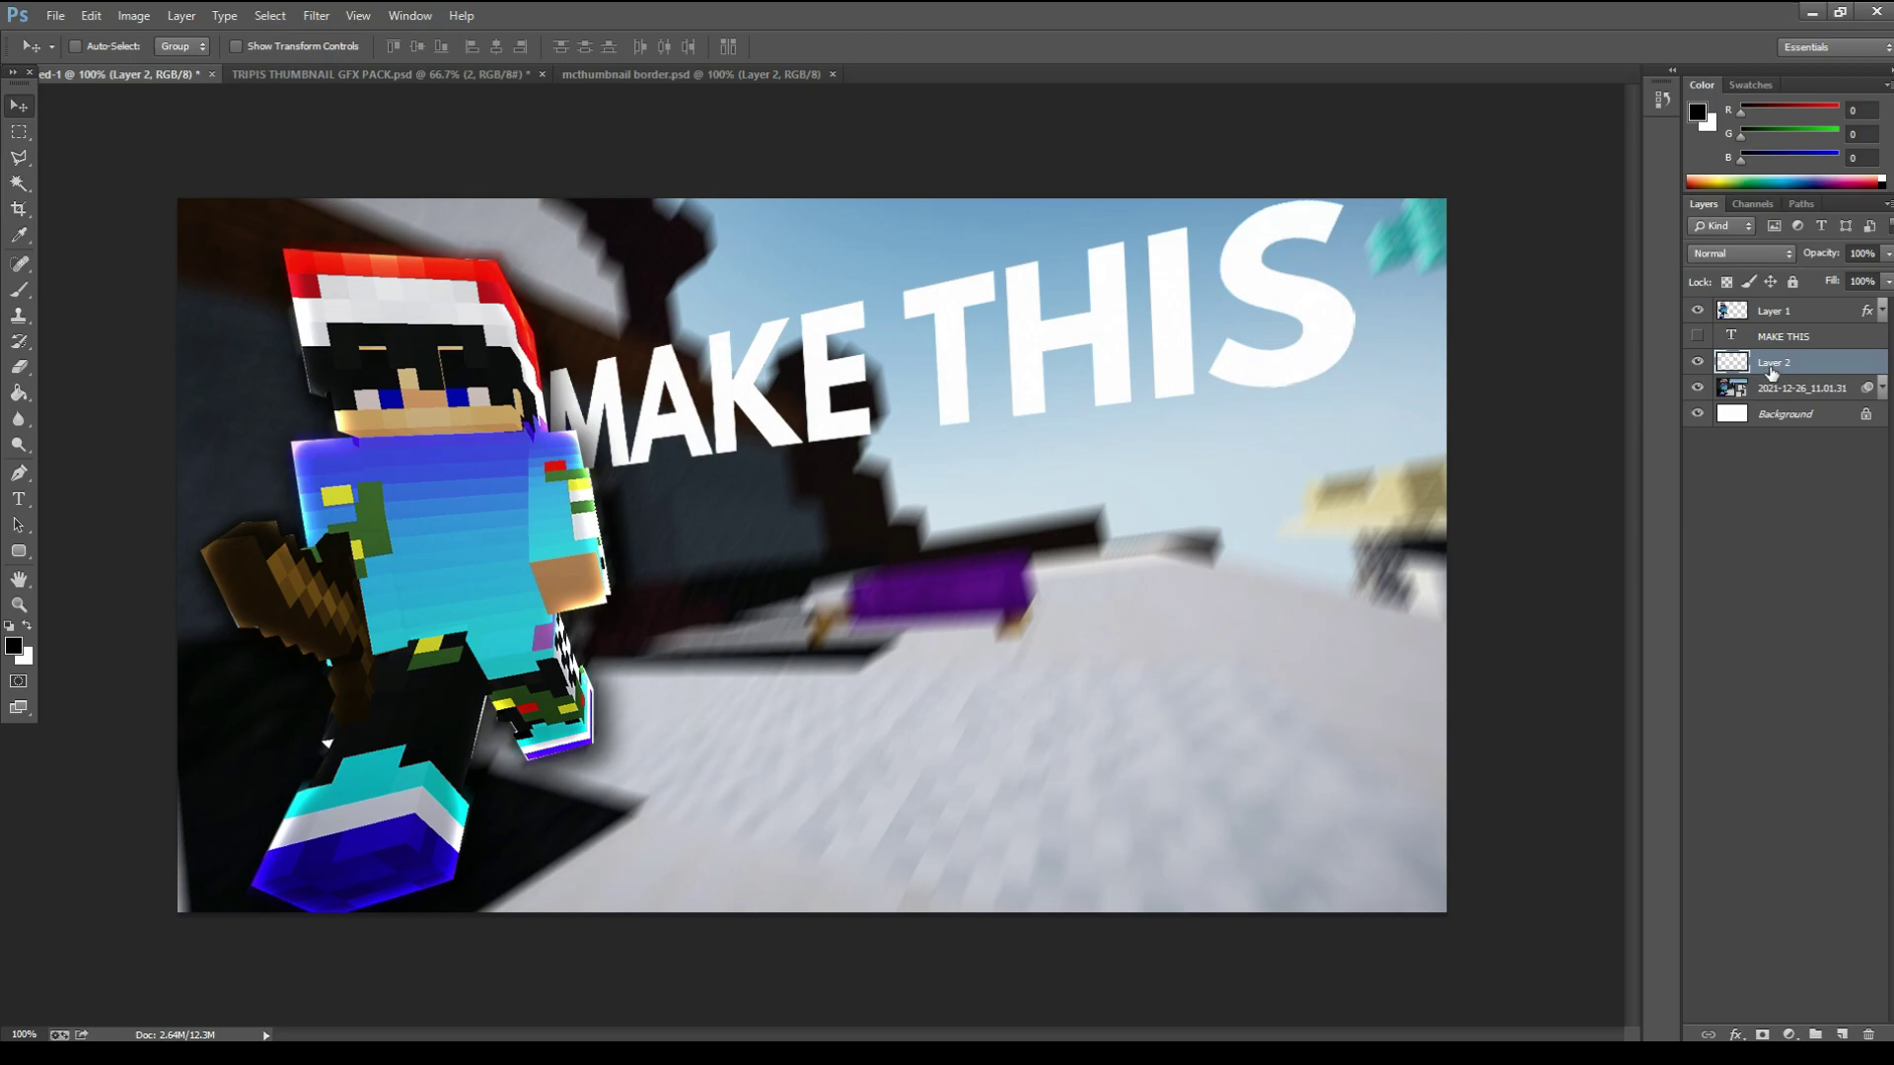
pyautogui.moveTo(1825, 362); pyautogui.dragTo(1824, 336)
pyautogui.moveTo(951, 347)
pyautogui.mouseDown()
pyautogui.moveTo(1001, 360)
pyautogui.moveTo(922, 338)
pyautogui.mouseUp()
# - Enlarge the Layer 2 text to about 104%, distort its upper-right corner inward, and reposition it beside the character's head
pyautogui.hotkey('ctrl', 't')
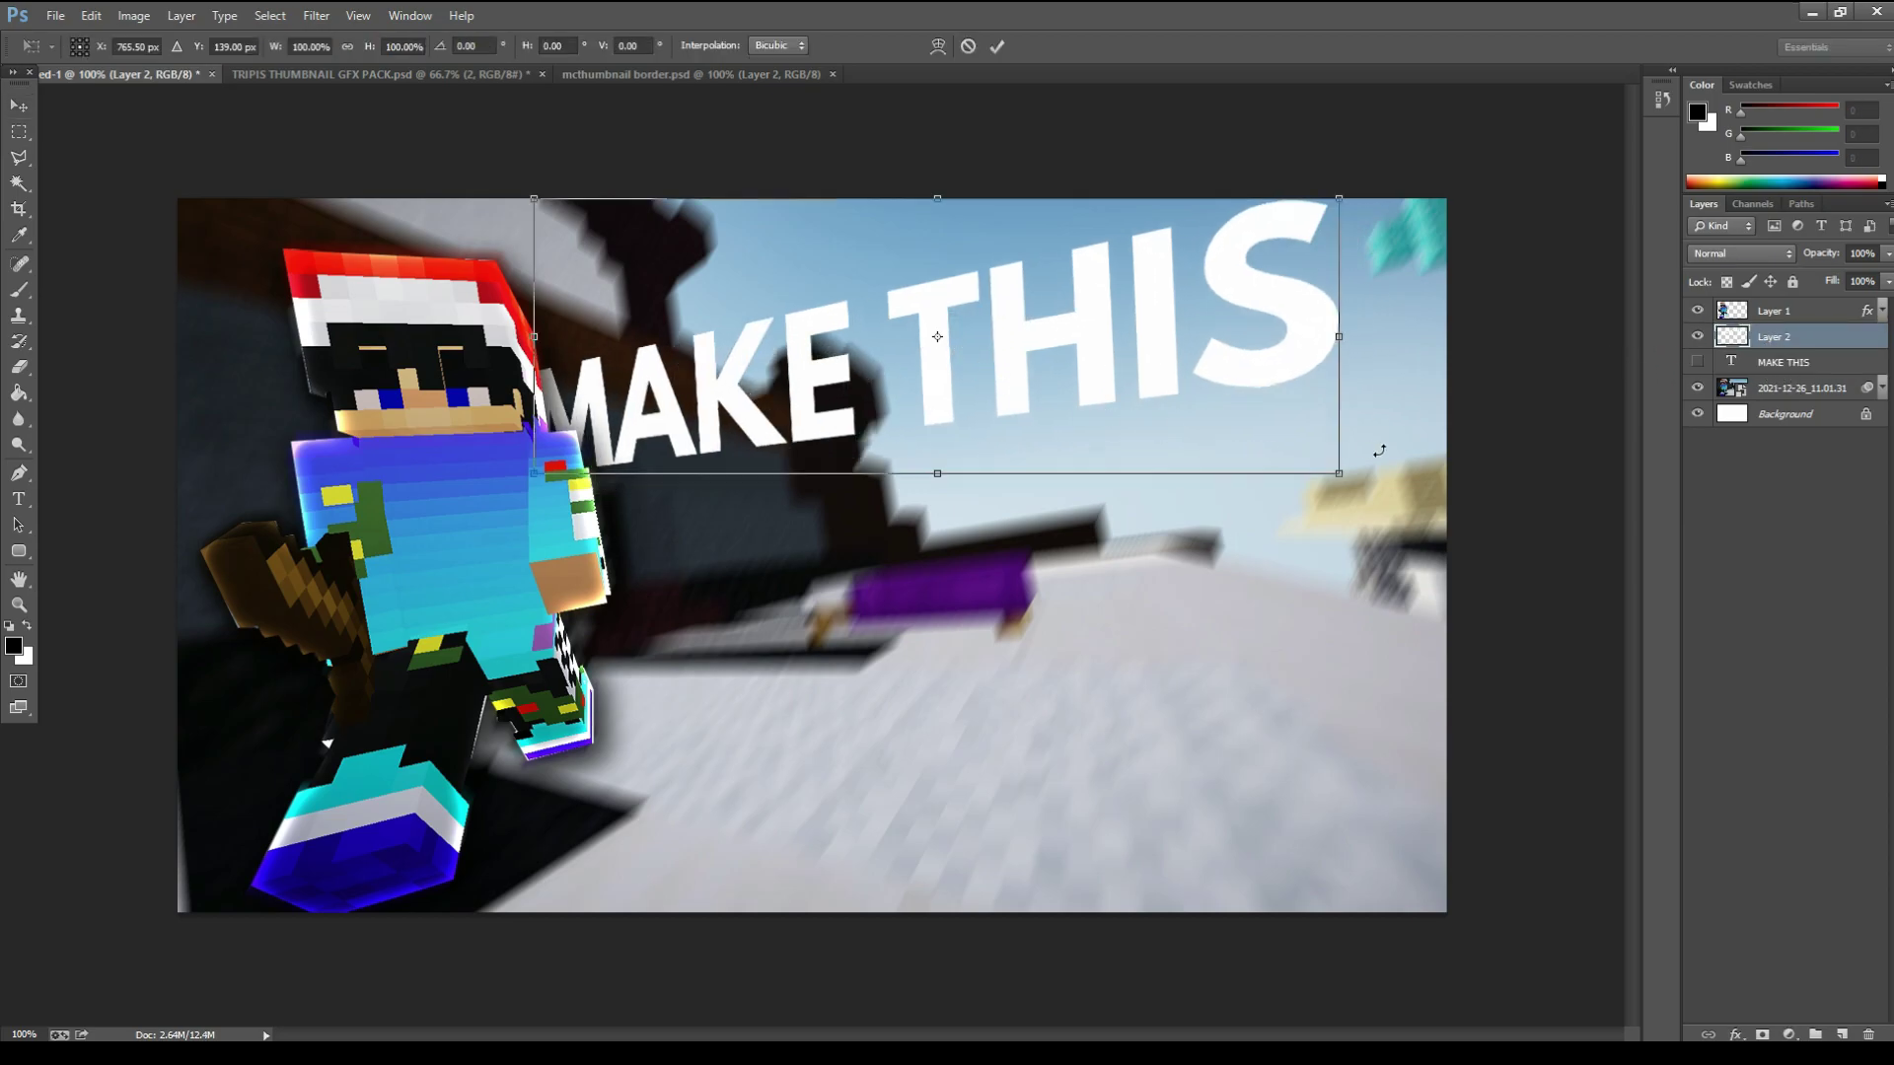
pyautogui.moveTo(1342, 482); pyautogui.dragTo(1382, 485)
pyautogui.moveTo(1097, 385); pyautogui.dragTo(1119, 387)
pyautogui.moveTo(1217, 296); pyautogui.dragTo(1231, 318)
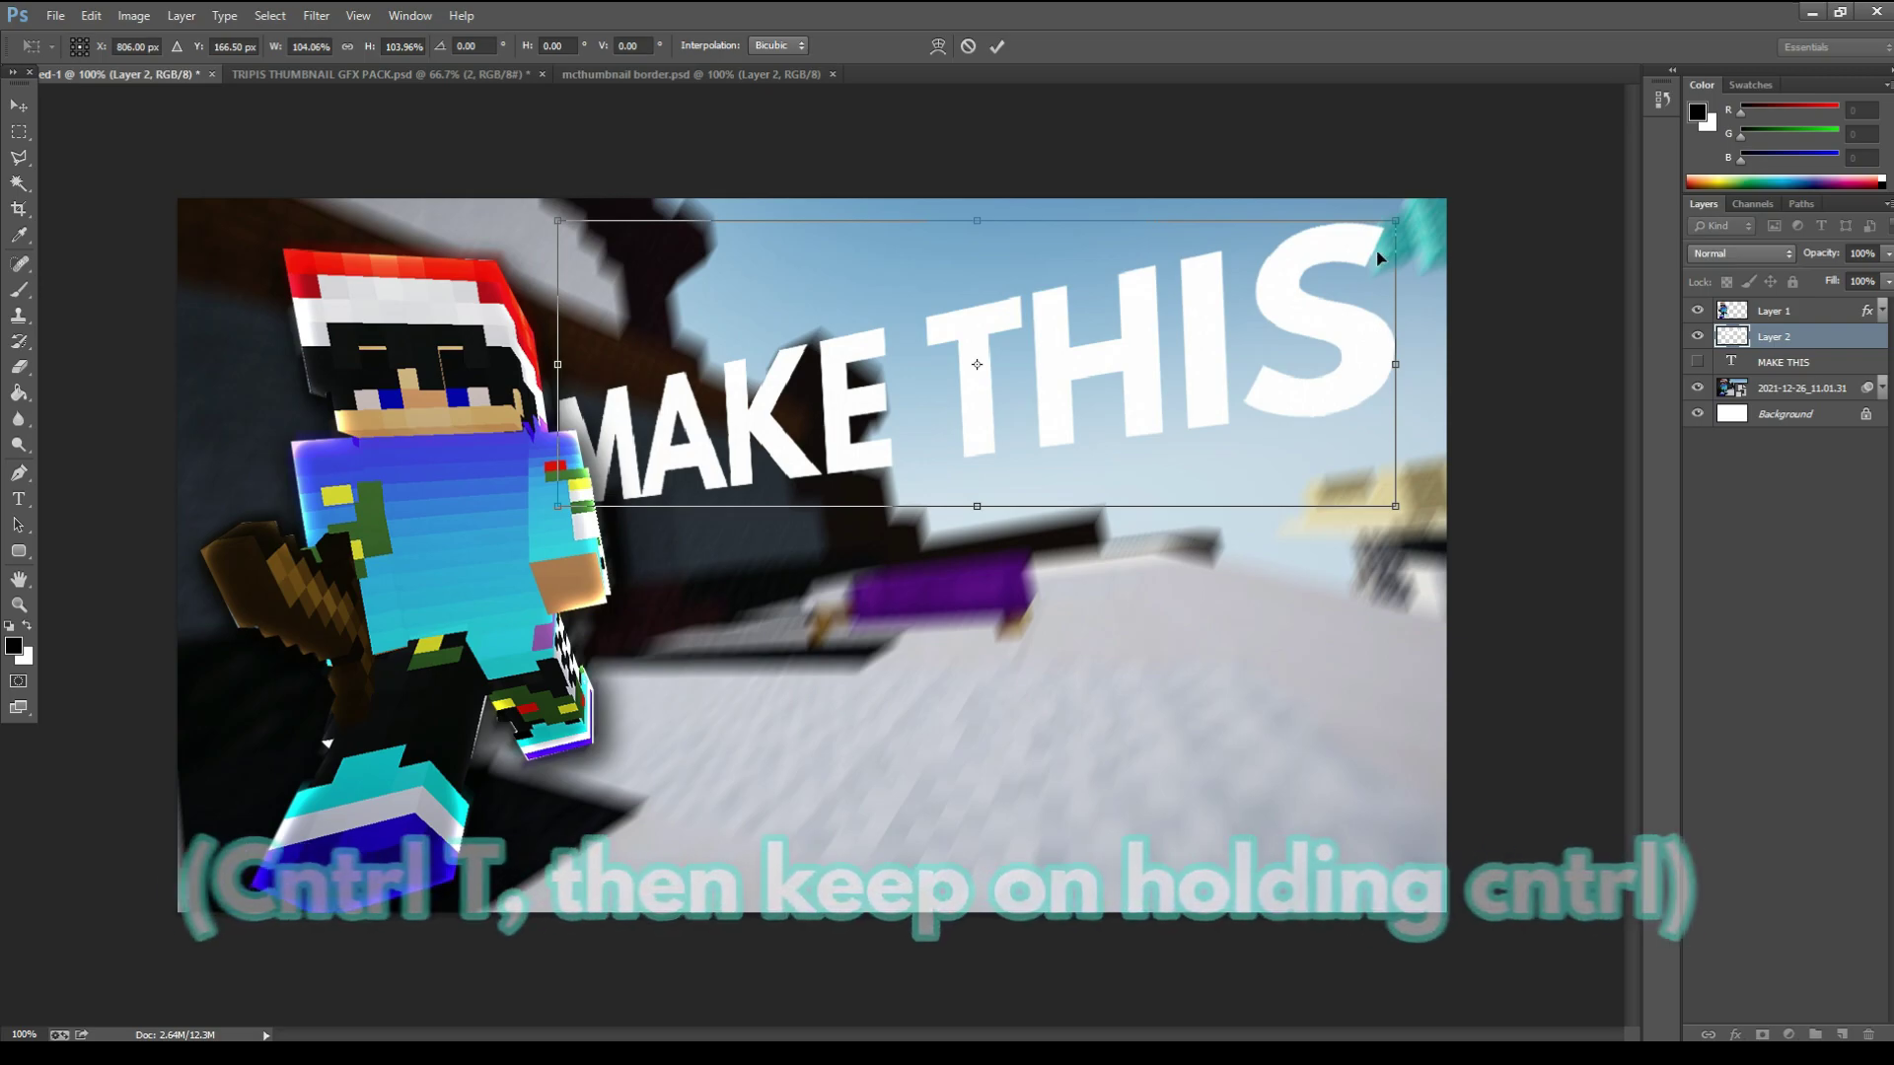
pyautogui.moveTo(1398, 224); pyautogui.dragTo(1376, 270)
pyautogui.moveTo(976, 345); pyautogui.dragTo(993, 300)
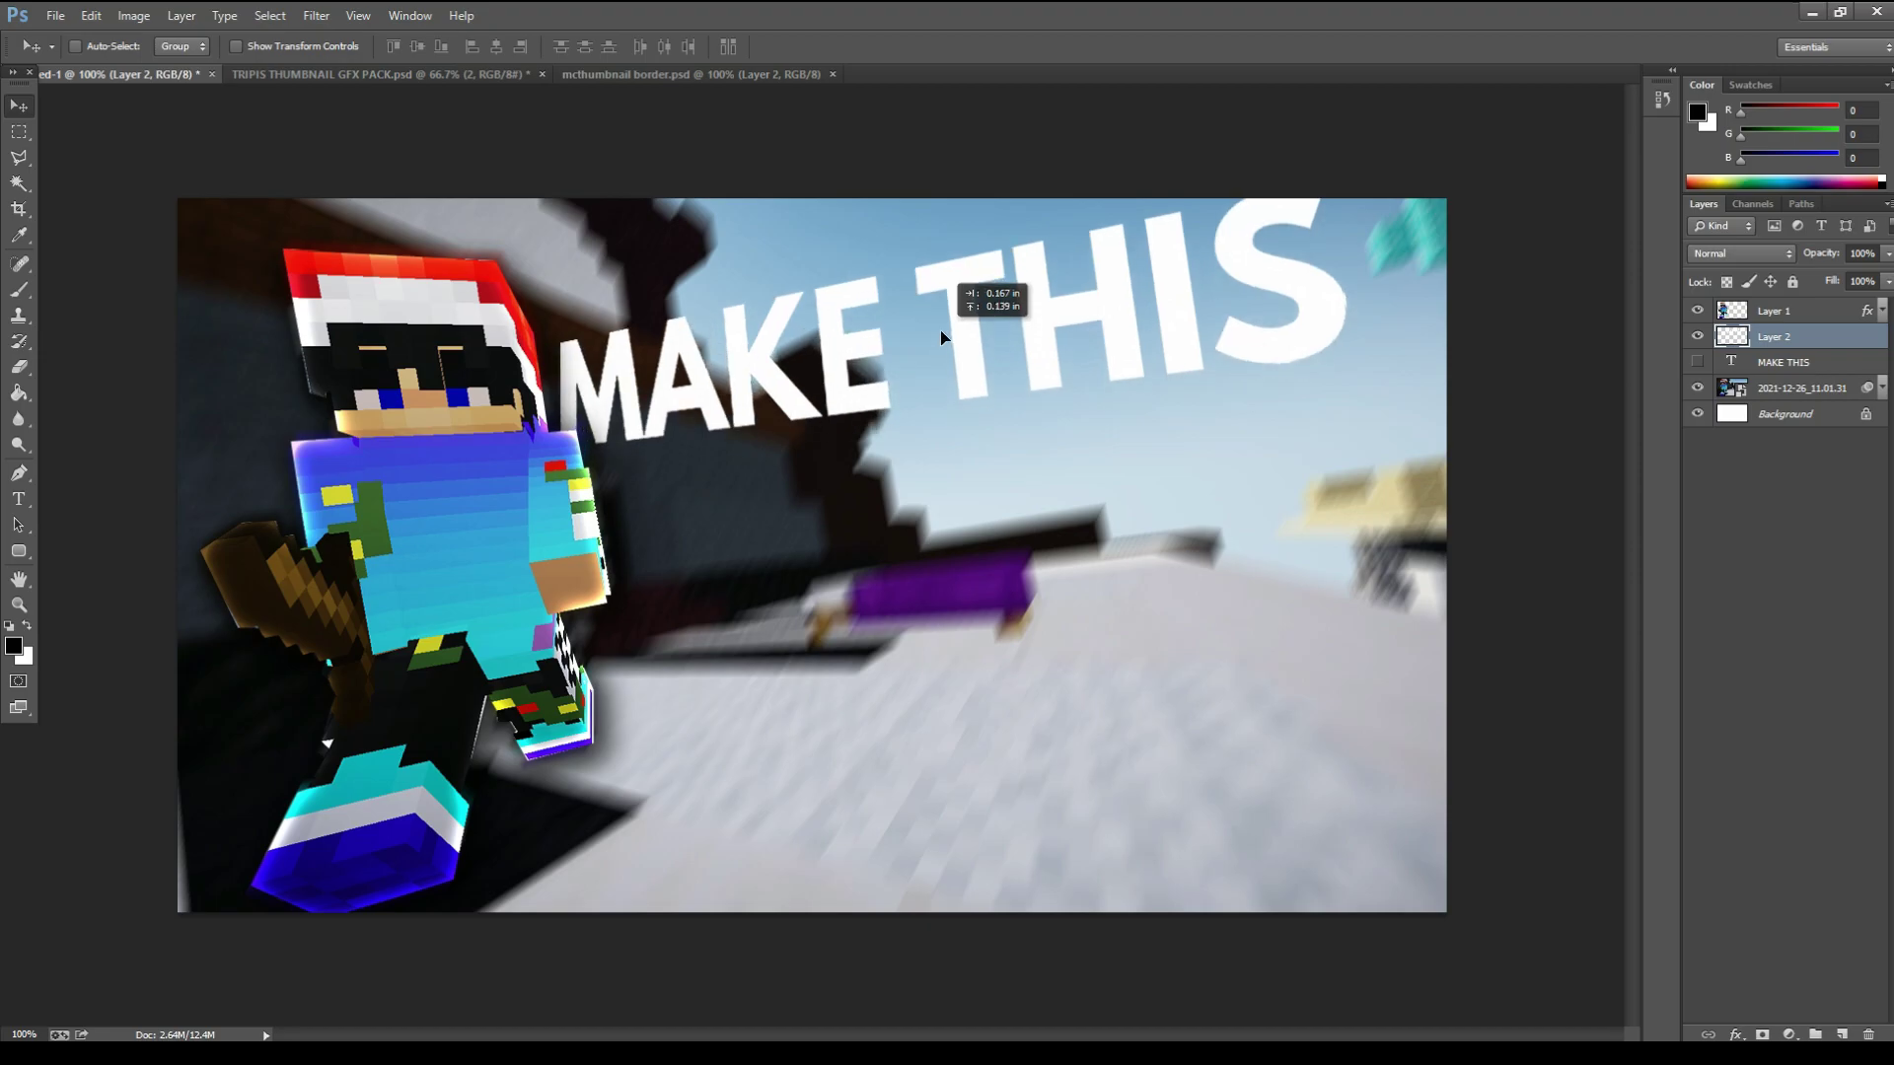
pyautogui.press('Return')
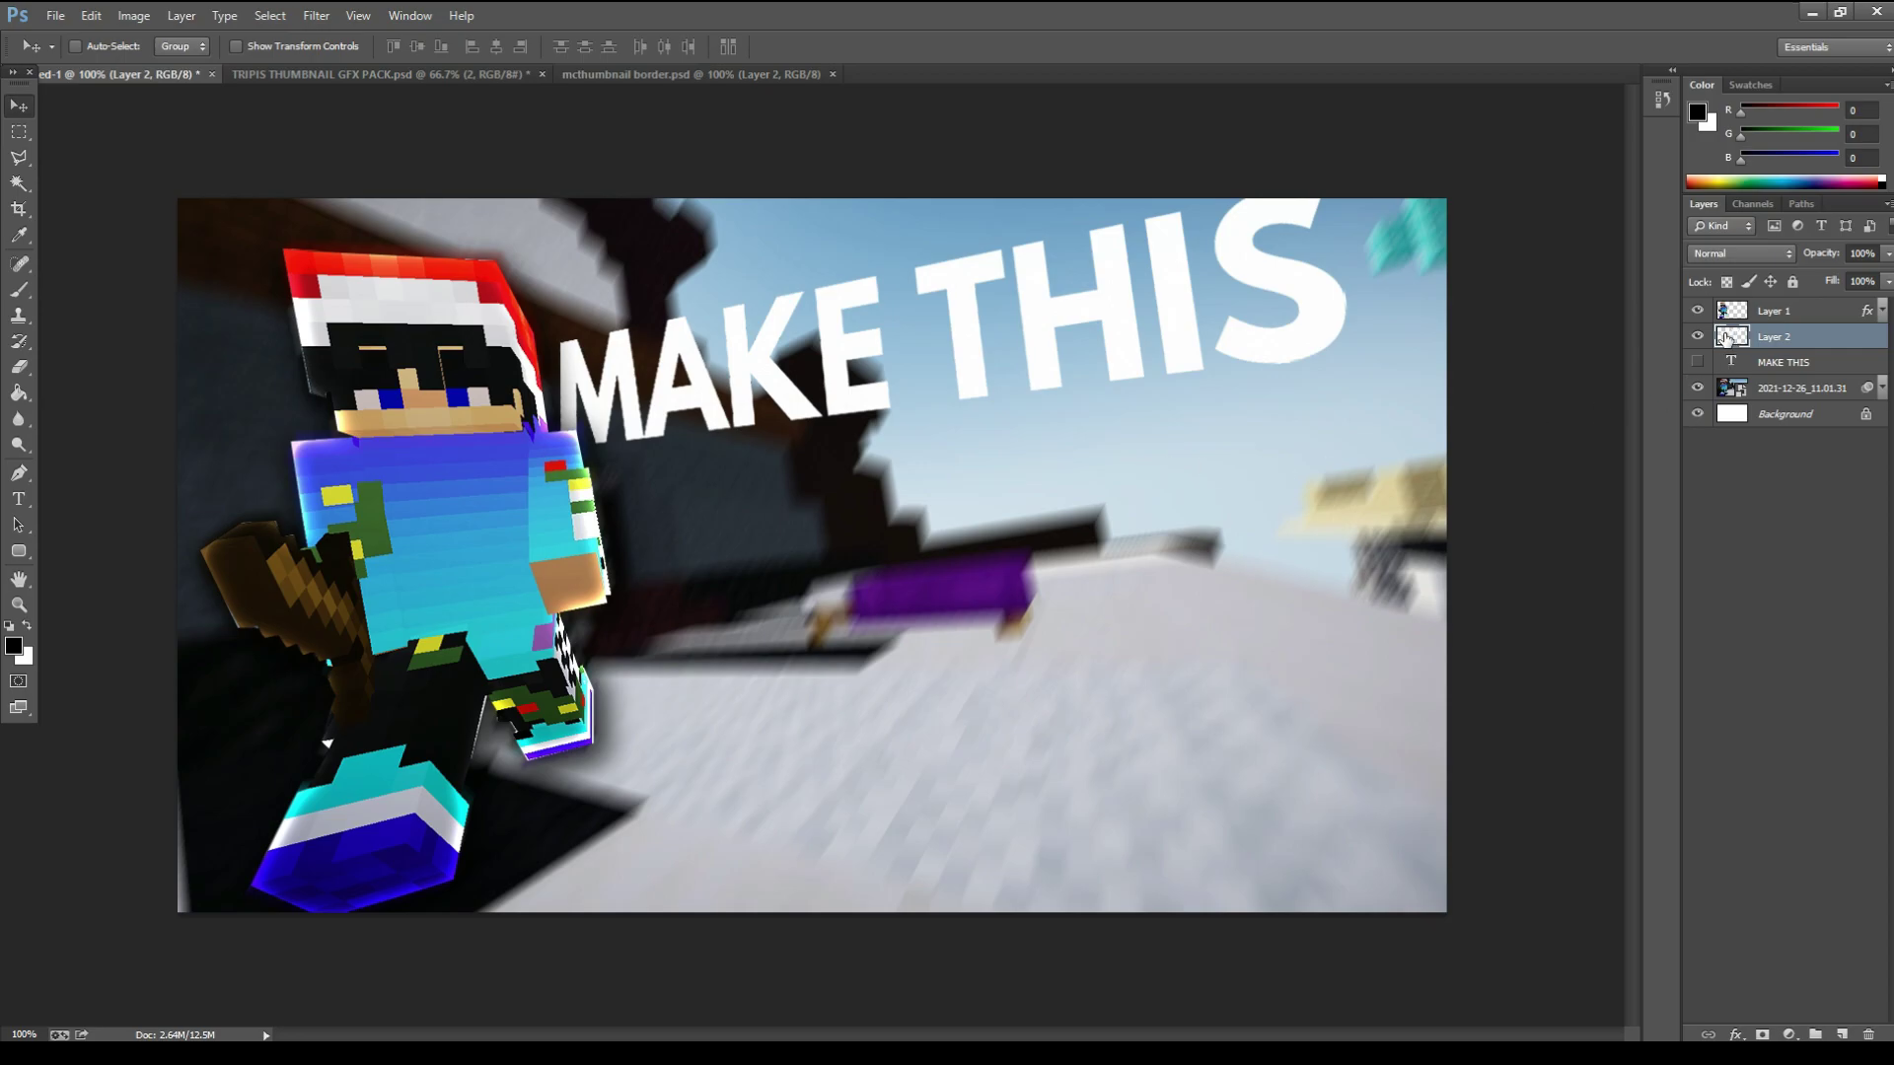
# - Delete the hidden MAKE THIS text layer and make Layer 2 the active layer
pyautogui.click(1770, 367)
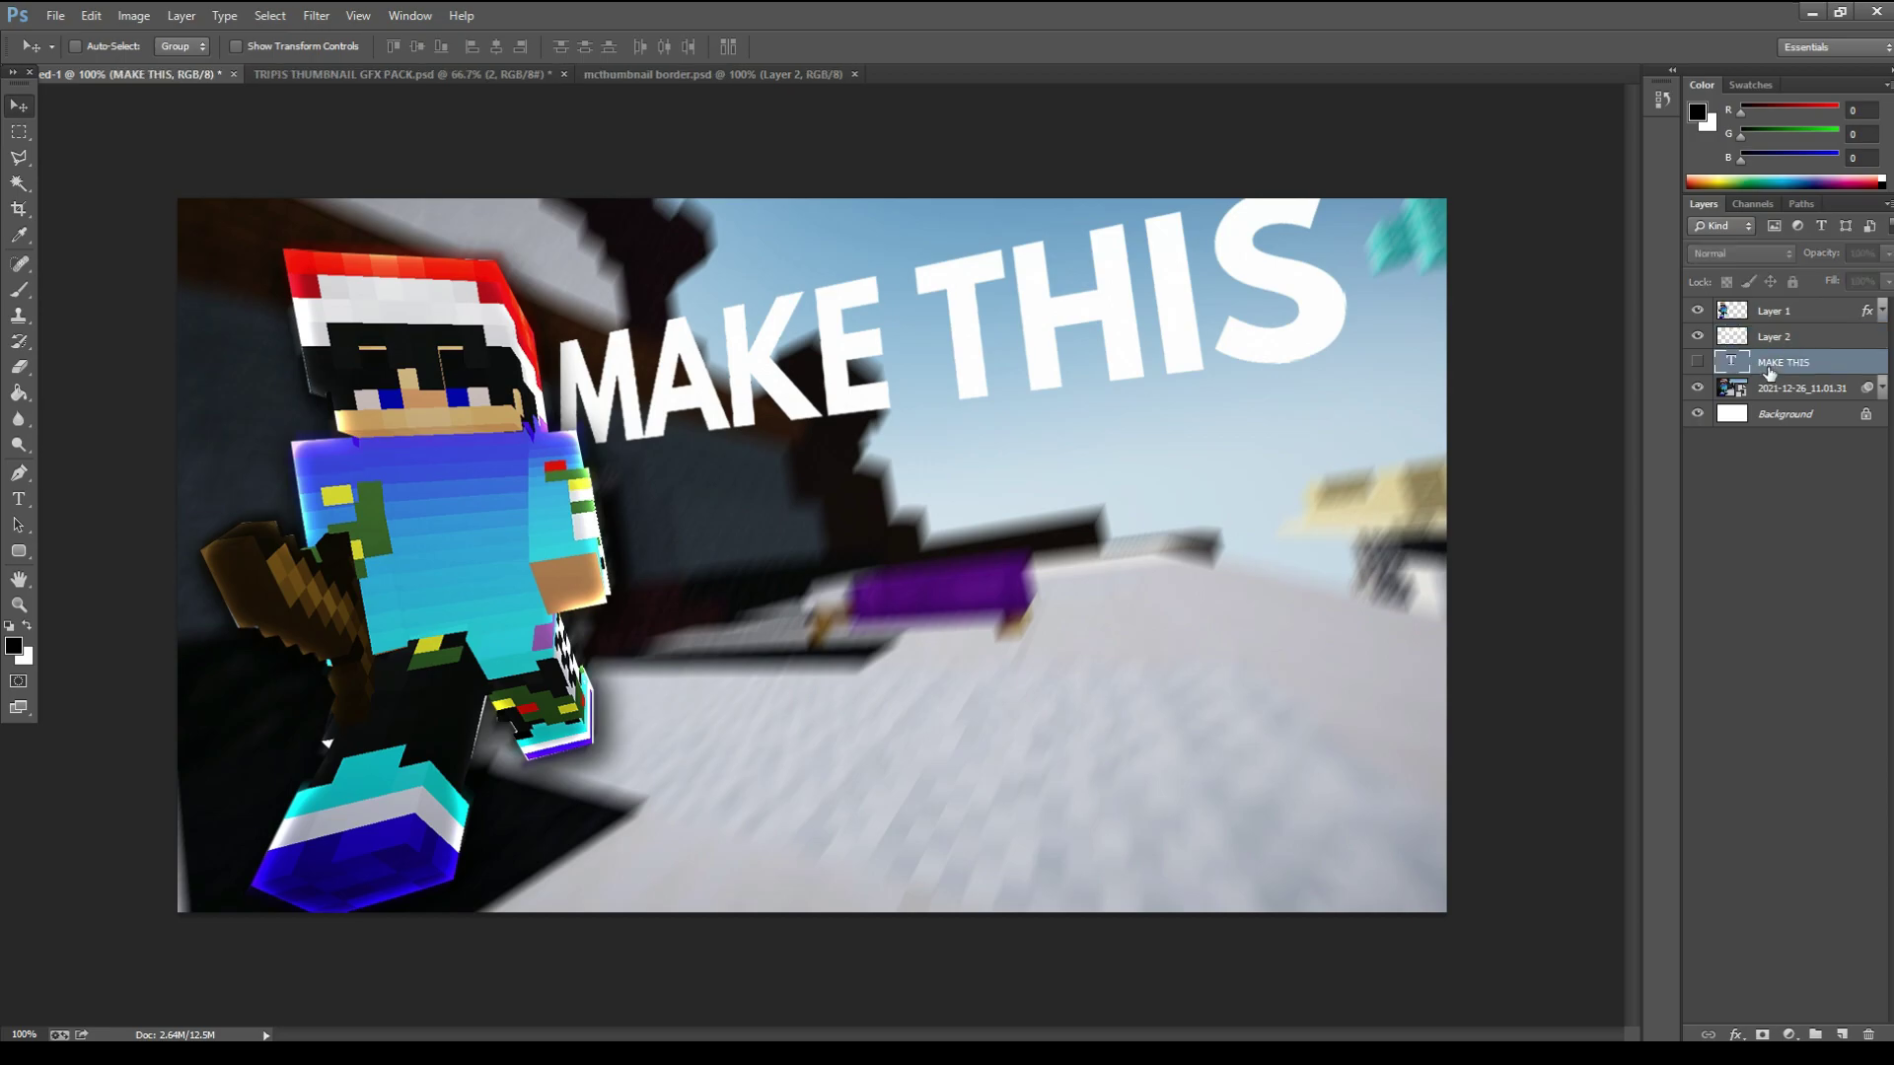
pyautogui.press('Delete')
pyautogui.click(1763, 337)
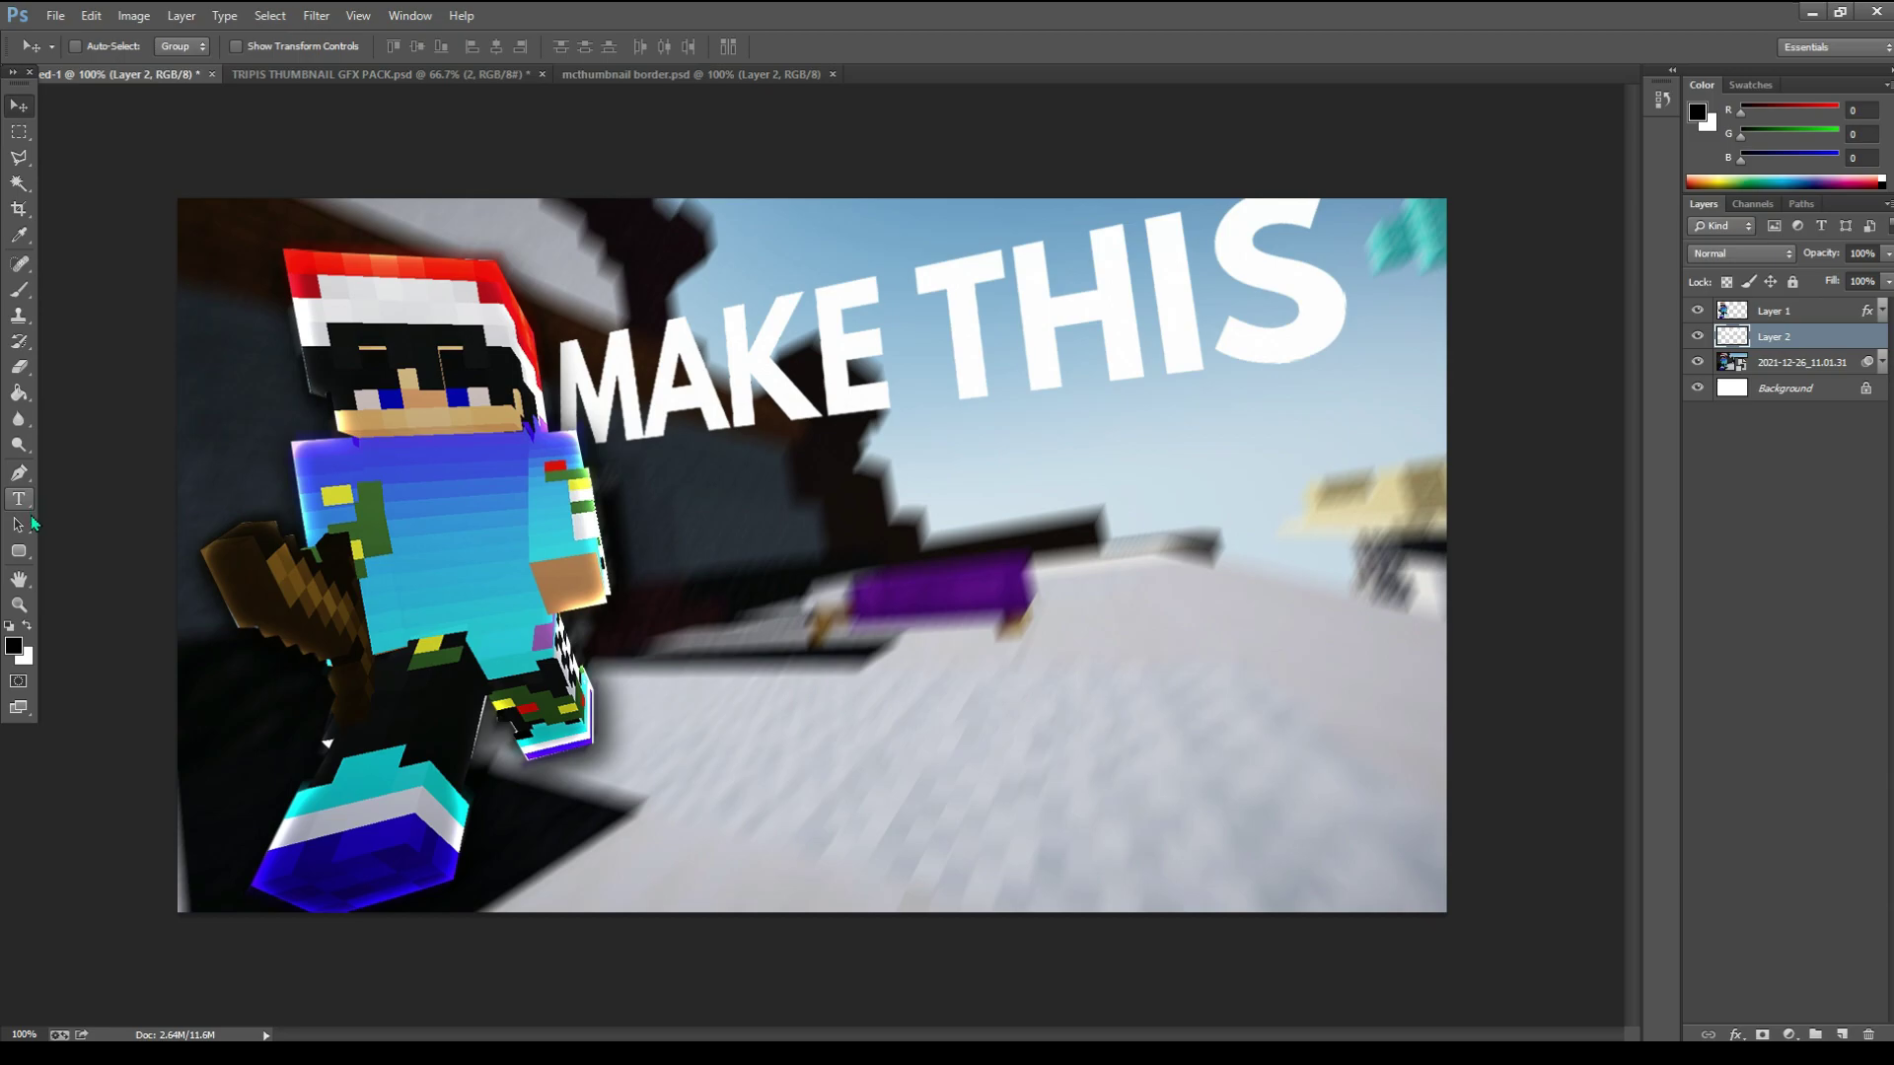
pyautogui.rightClick(1844, 345)
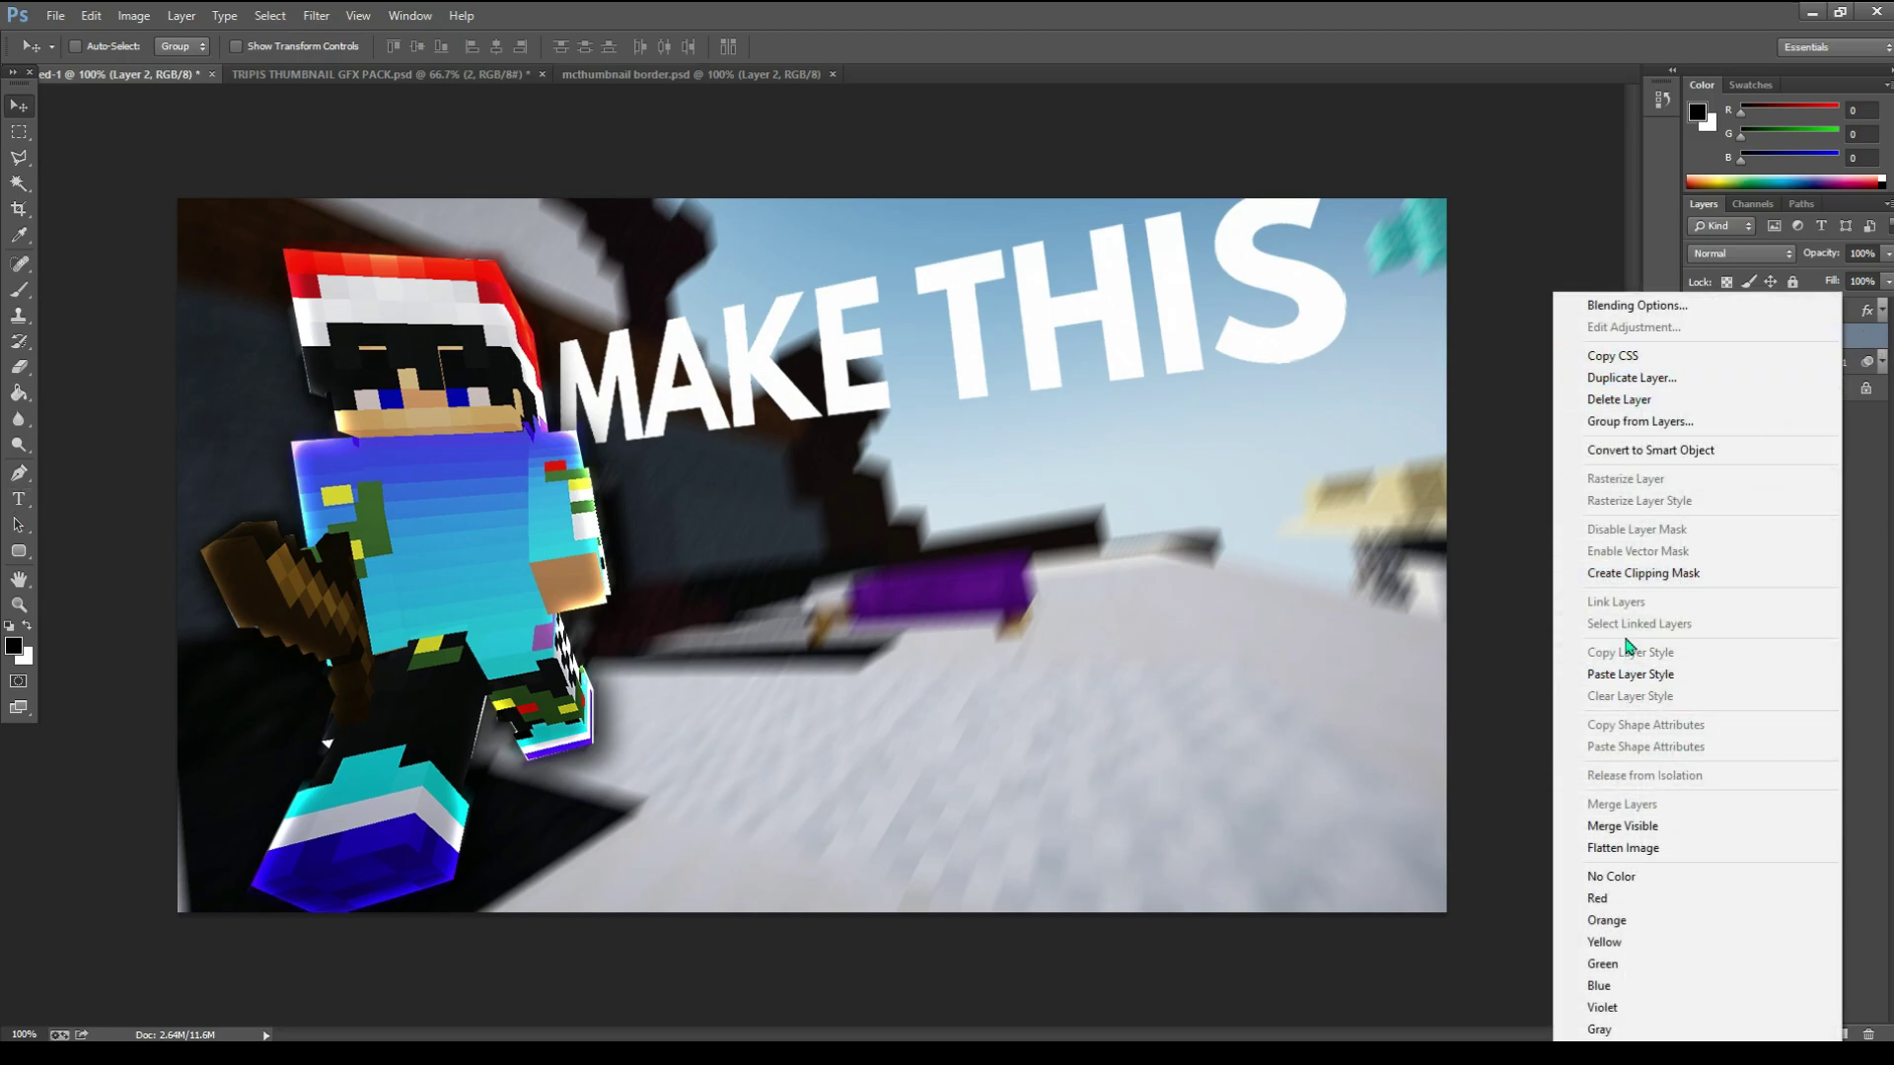
pyautogui.click(1392, 588)
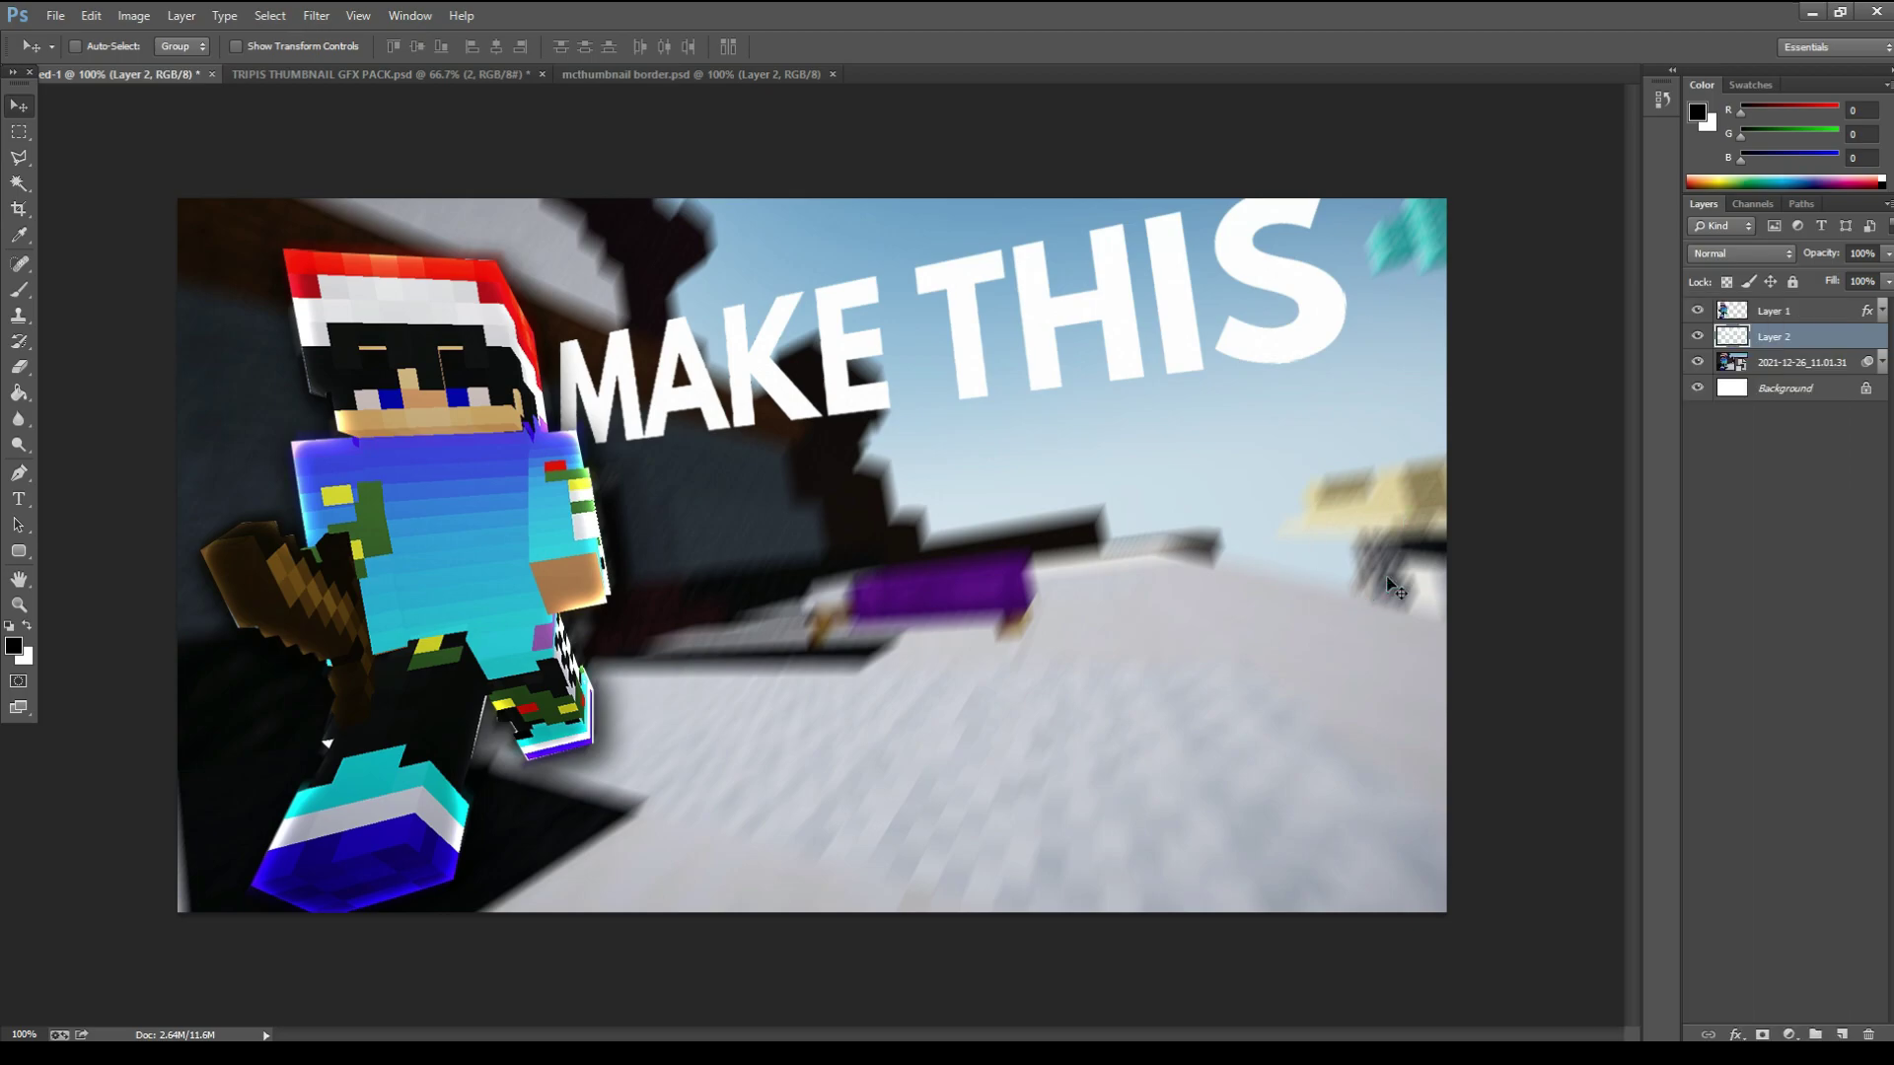
# - Set the Paint Bucket's foreground color to bright cyan, RGB 17, 255, 247
pyautogui.click(16, 394)
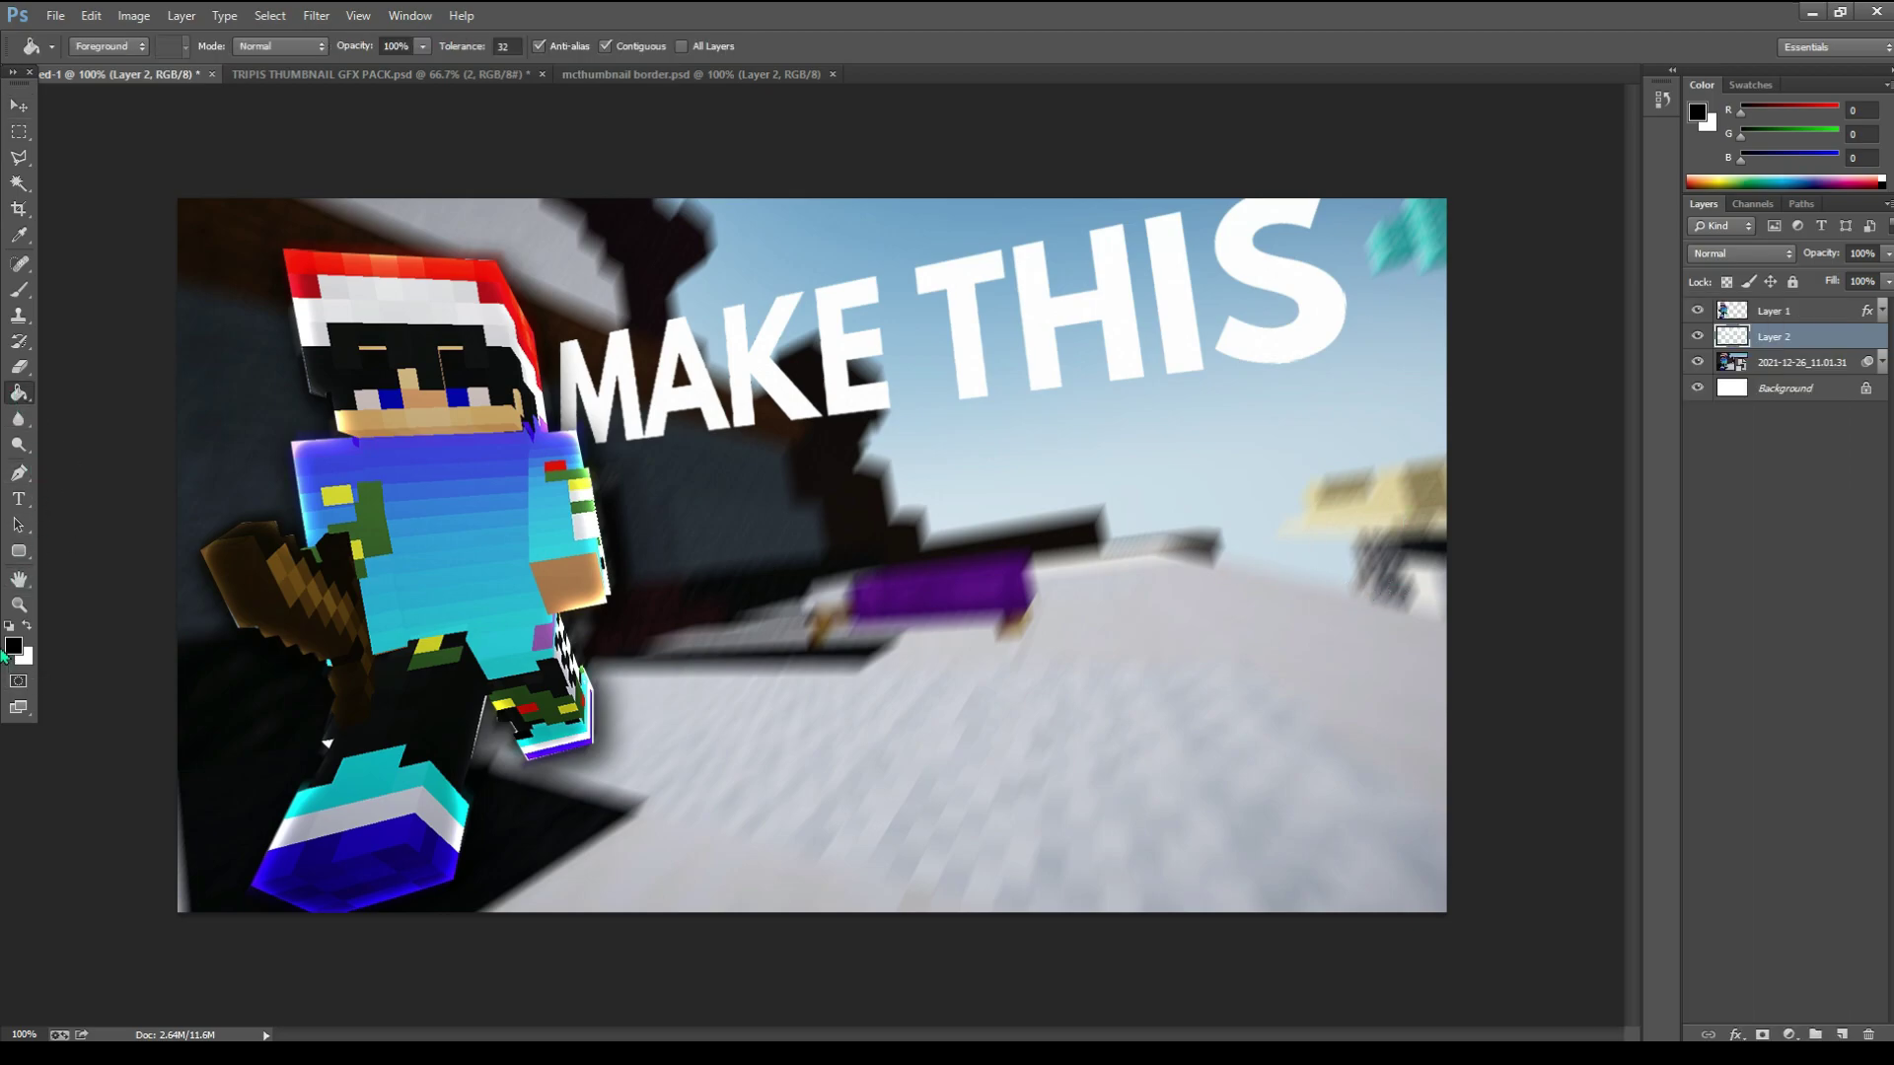
pyautogui.click(11, 645)
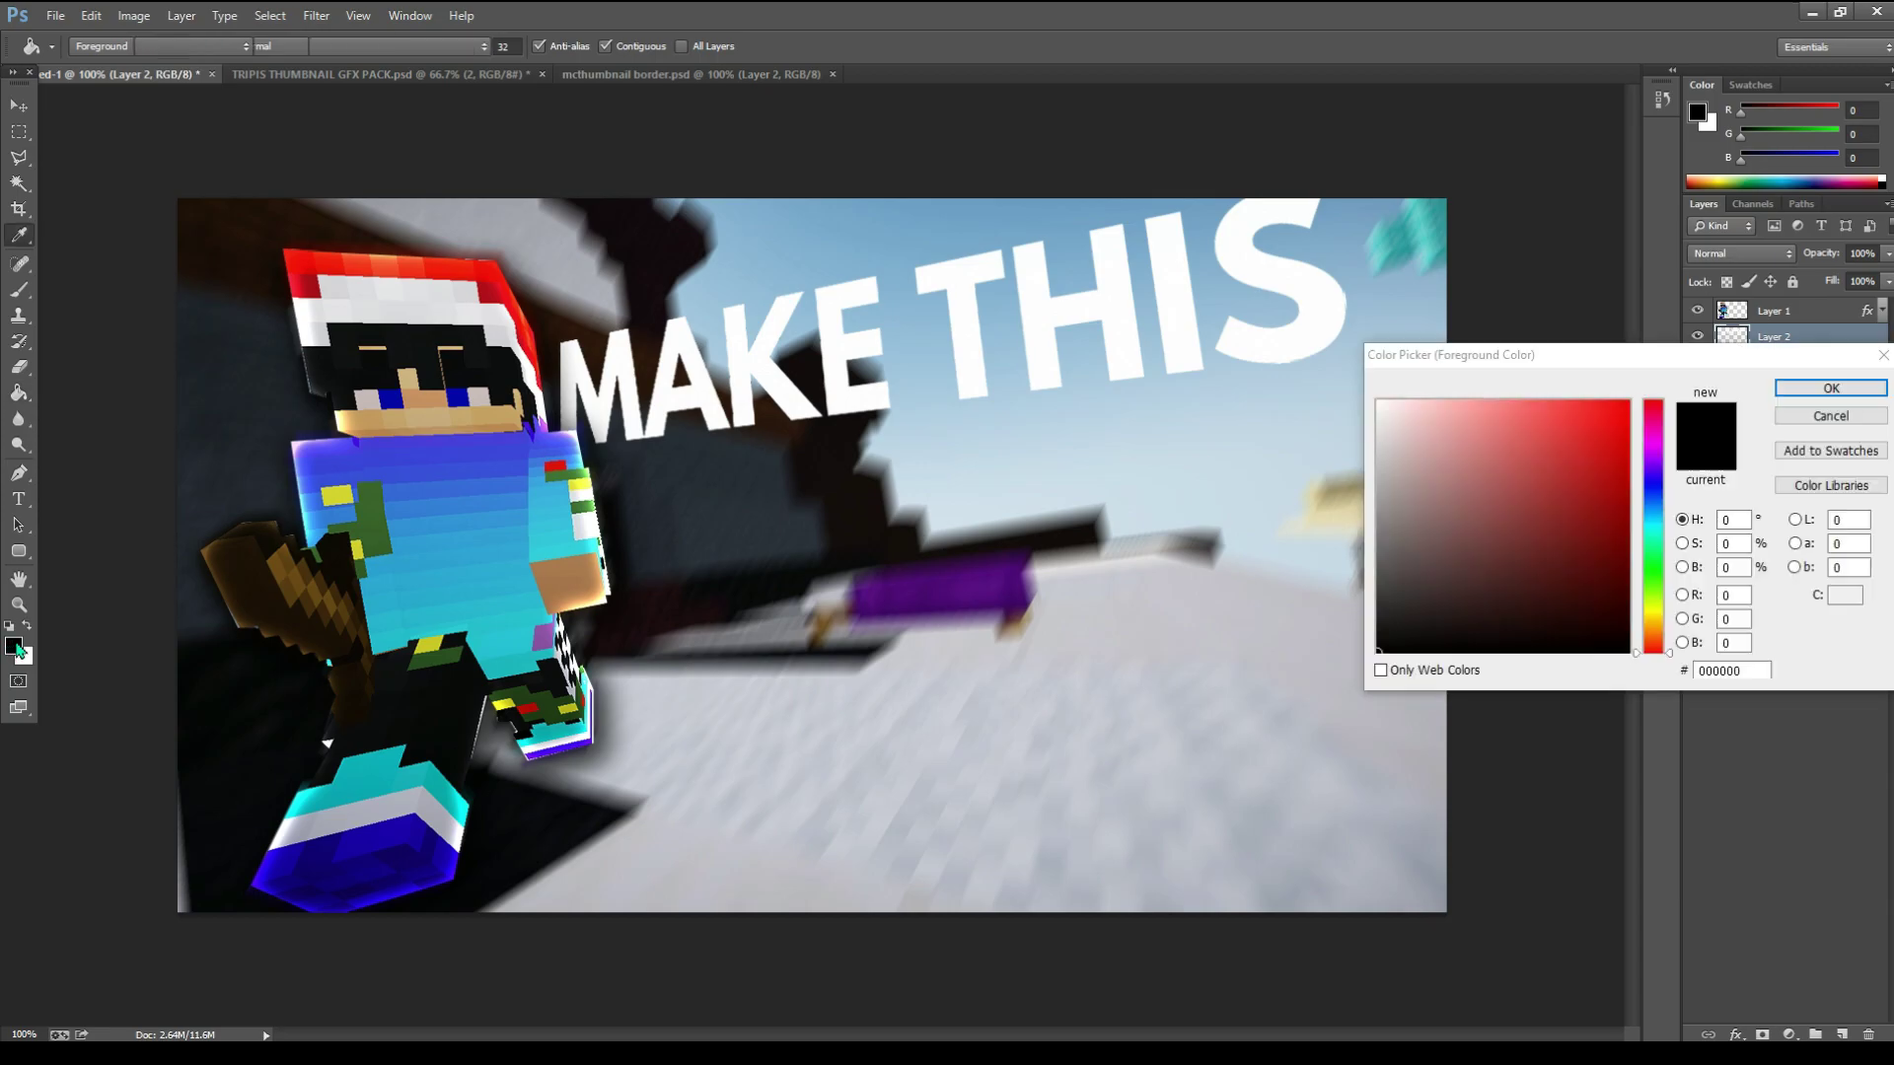
pyautogui.click(1652, 528)
pyautogui.click(1613, 401)
pyautogui.click(1829, 389)
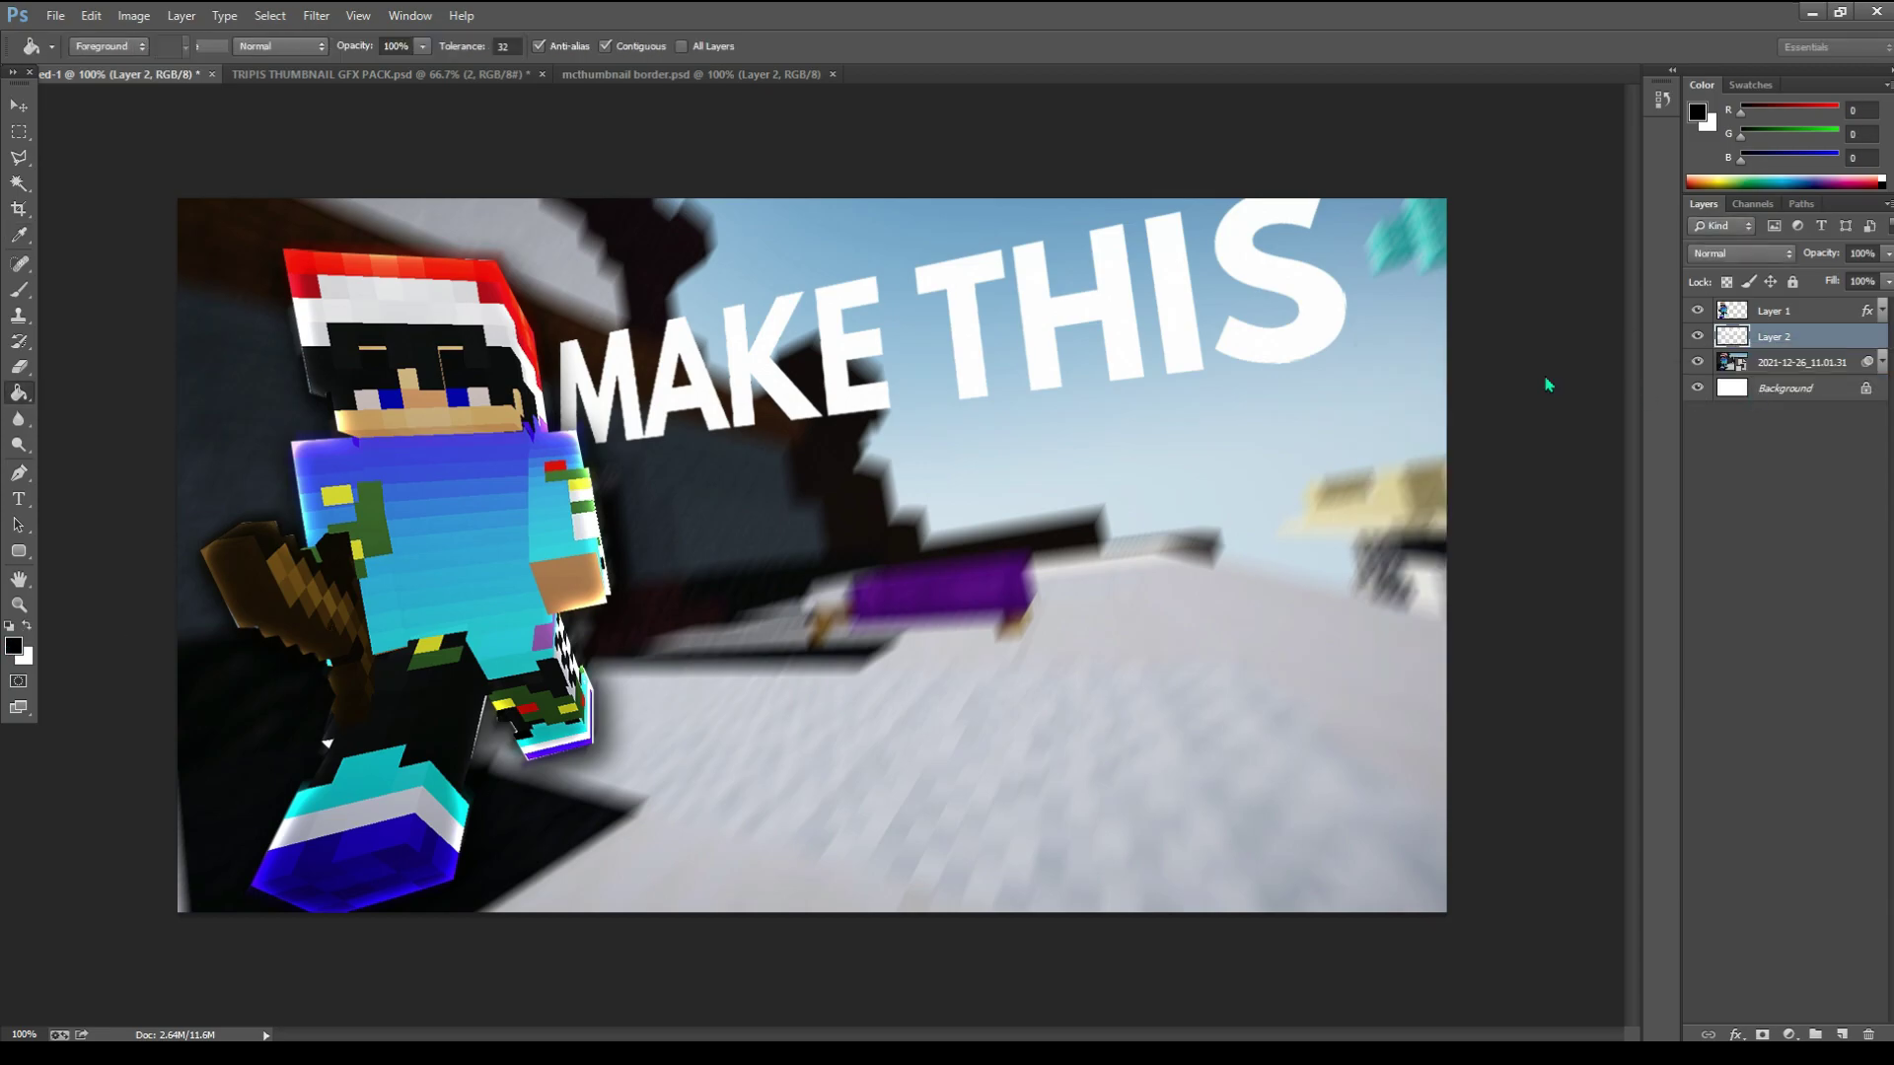
# - Fill every letter of the MAKE THIS text on Layer 2 with the cyan foreground color
pyautogui.click(833, 385)
pyautogui.click(796, 389)
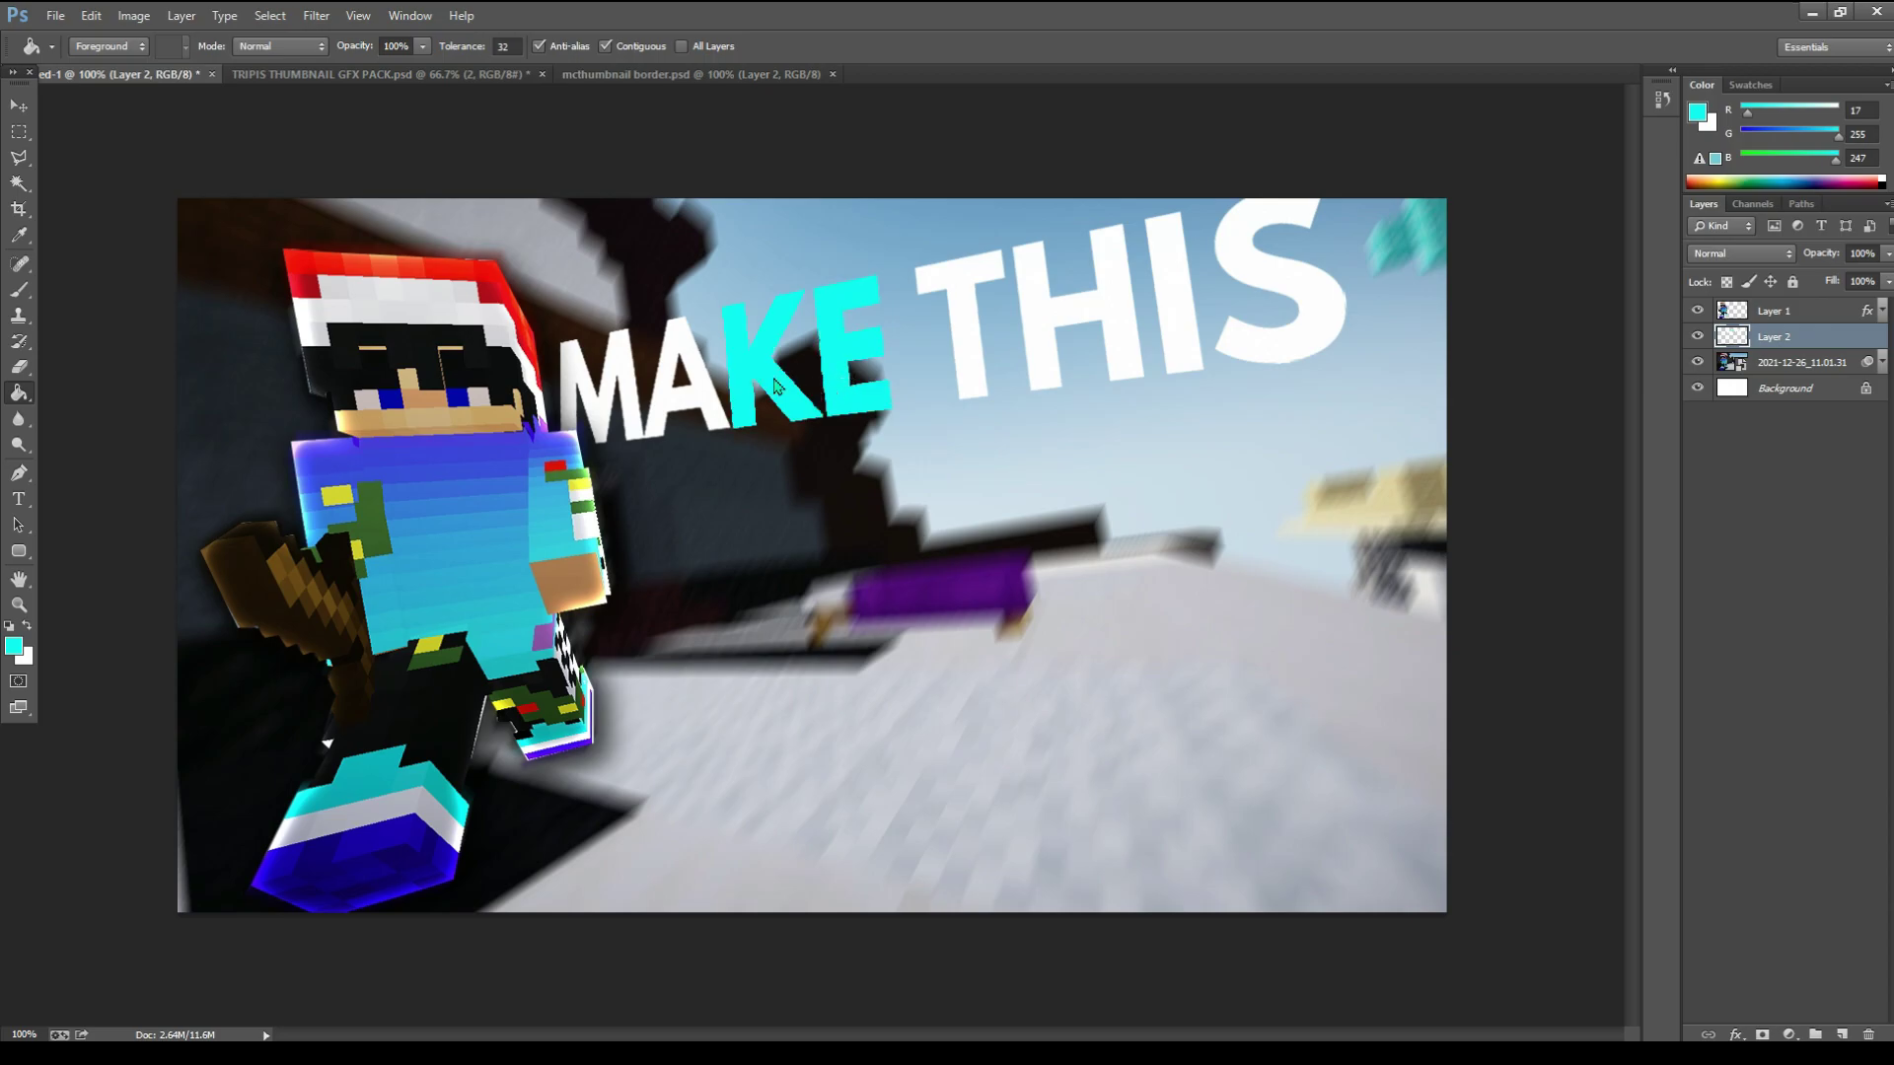
pyautogui.click(717, 406)
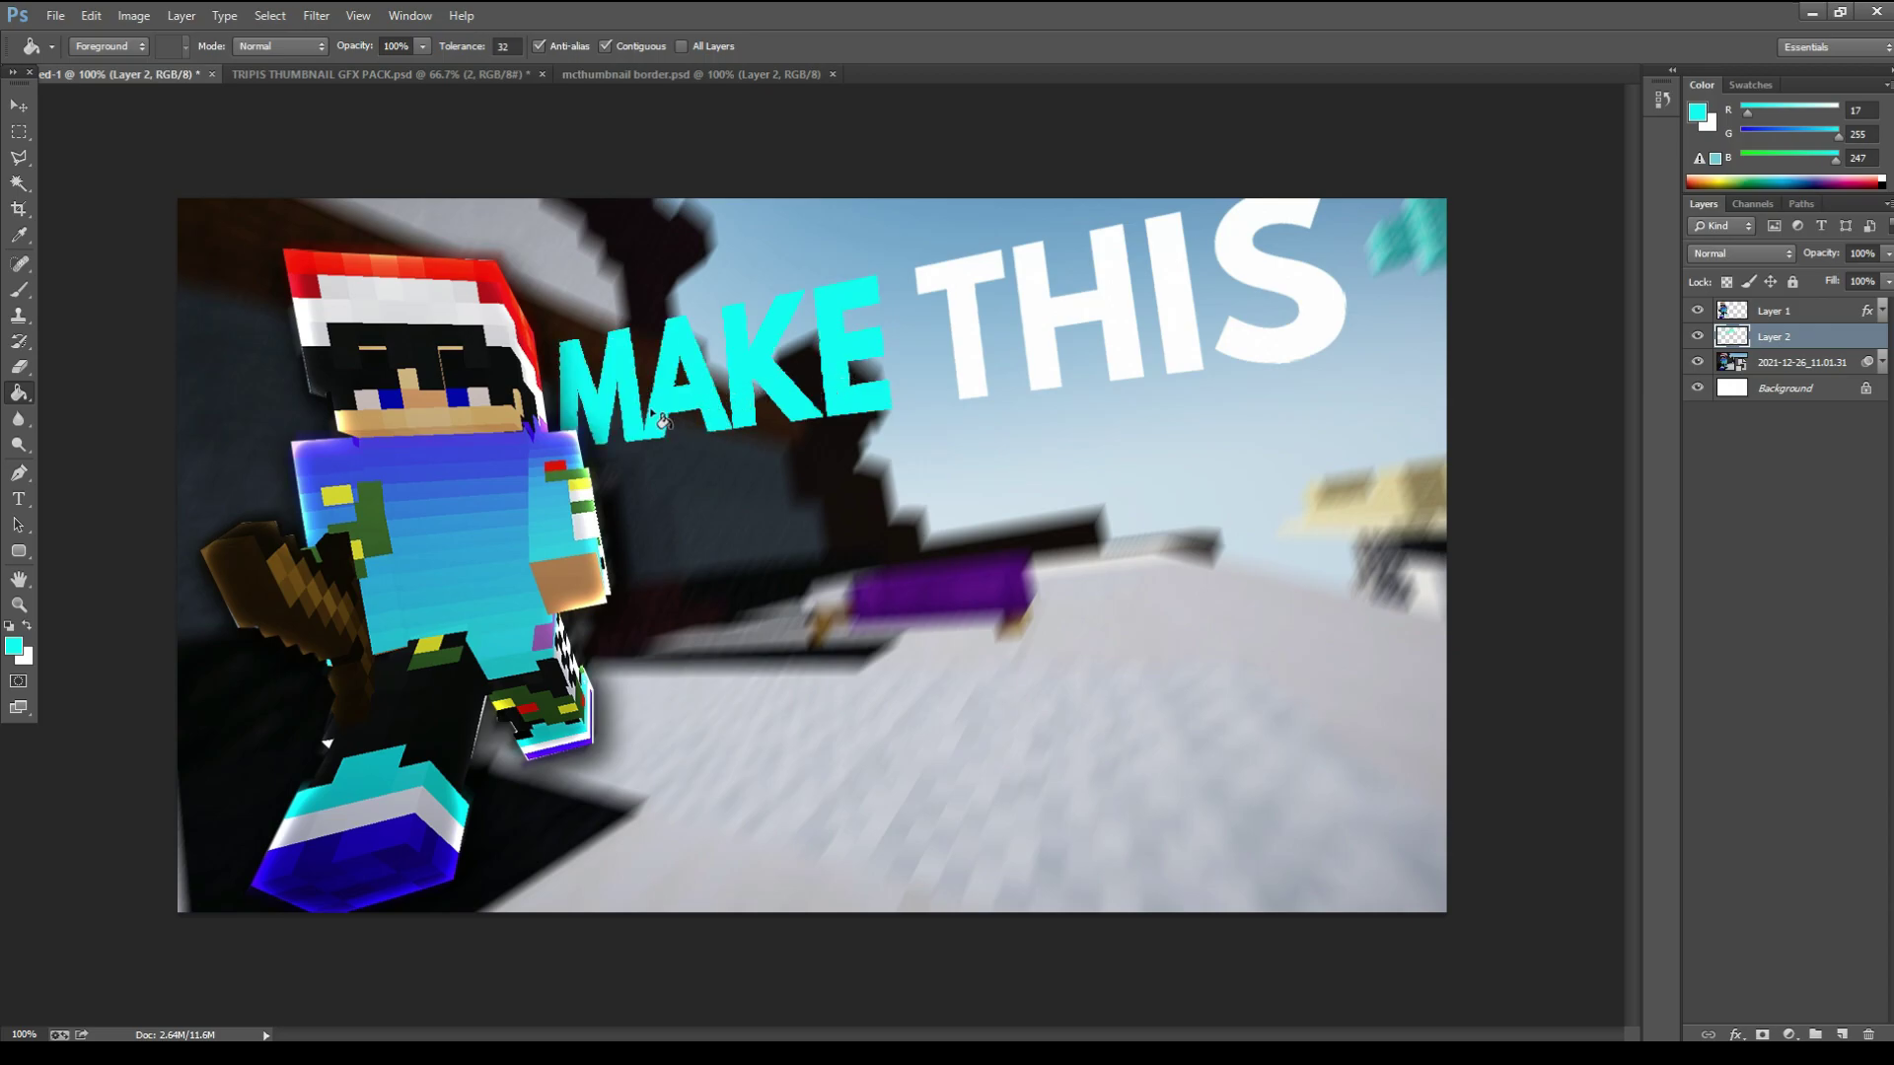
pyautogui.click(972, 361)
pyautogui.click(1057, 357)
pyautogui.click(1165, 338)
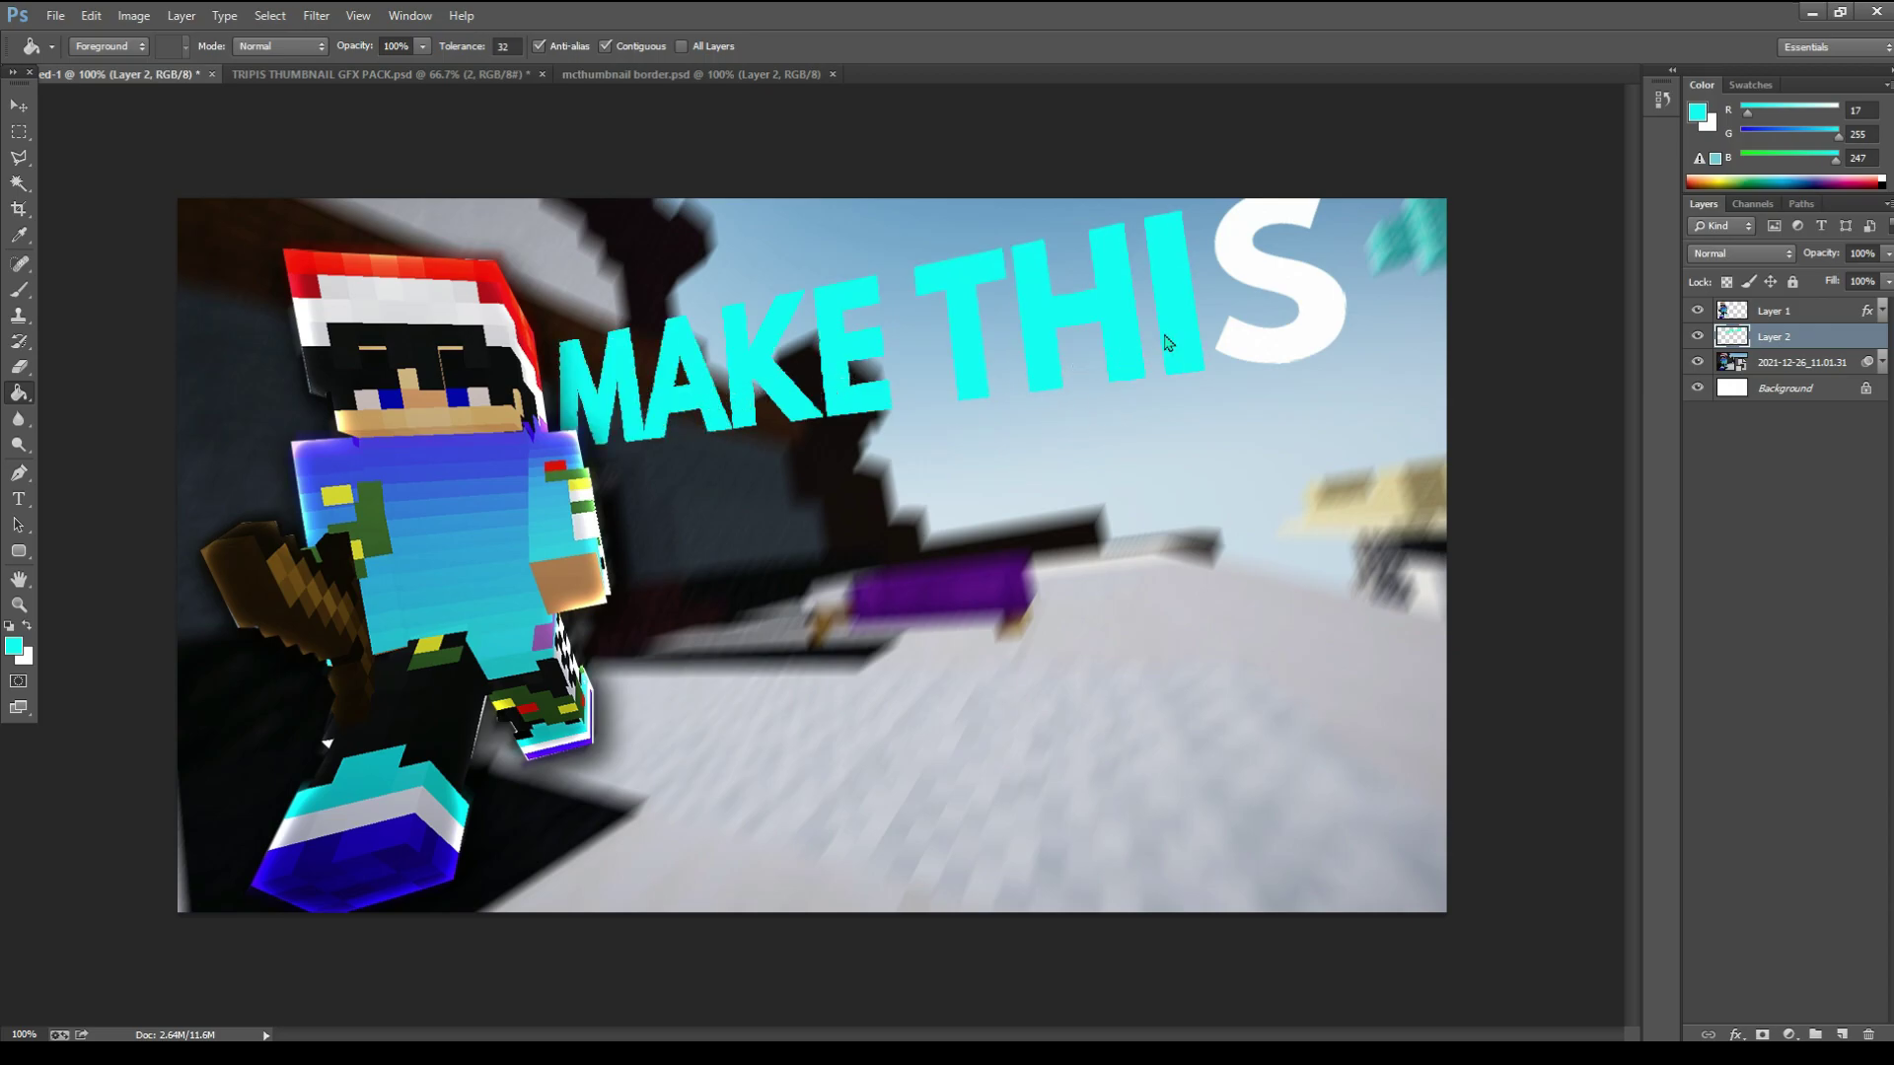
pyautogui.click(1322, 333)
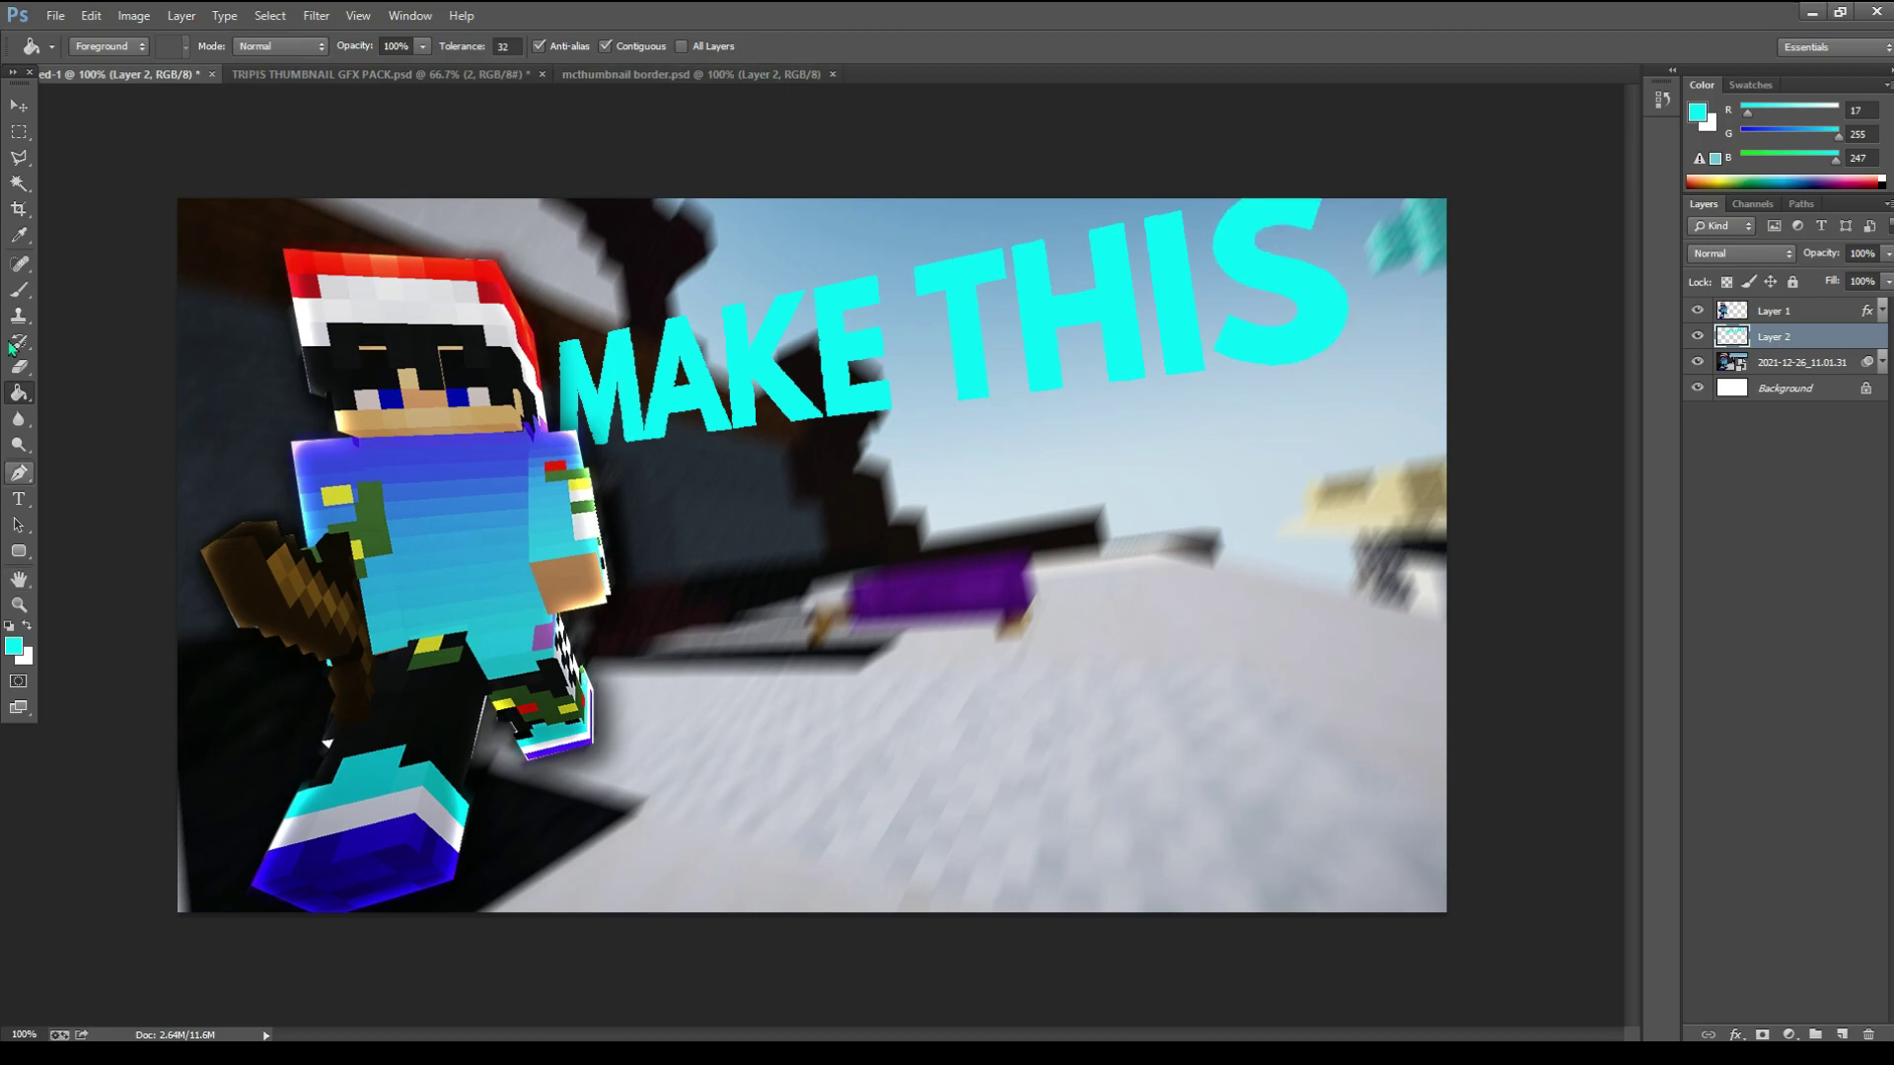
# - Duplicate Layer 2 within the same document, keeping the name Layer 2 copy
pyautogui.click(18, 106)
pyautogui.rightClick(1826, 341)
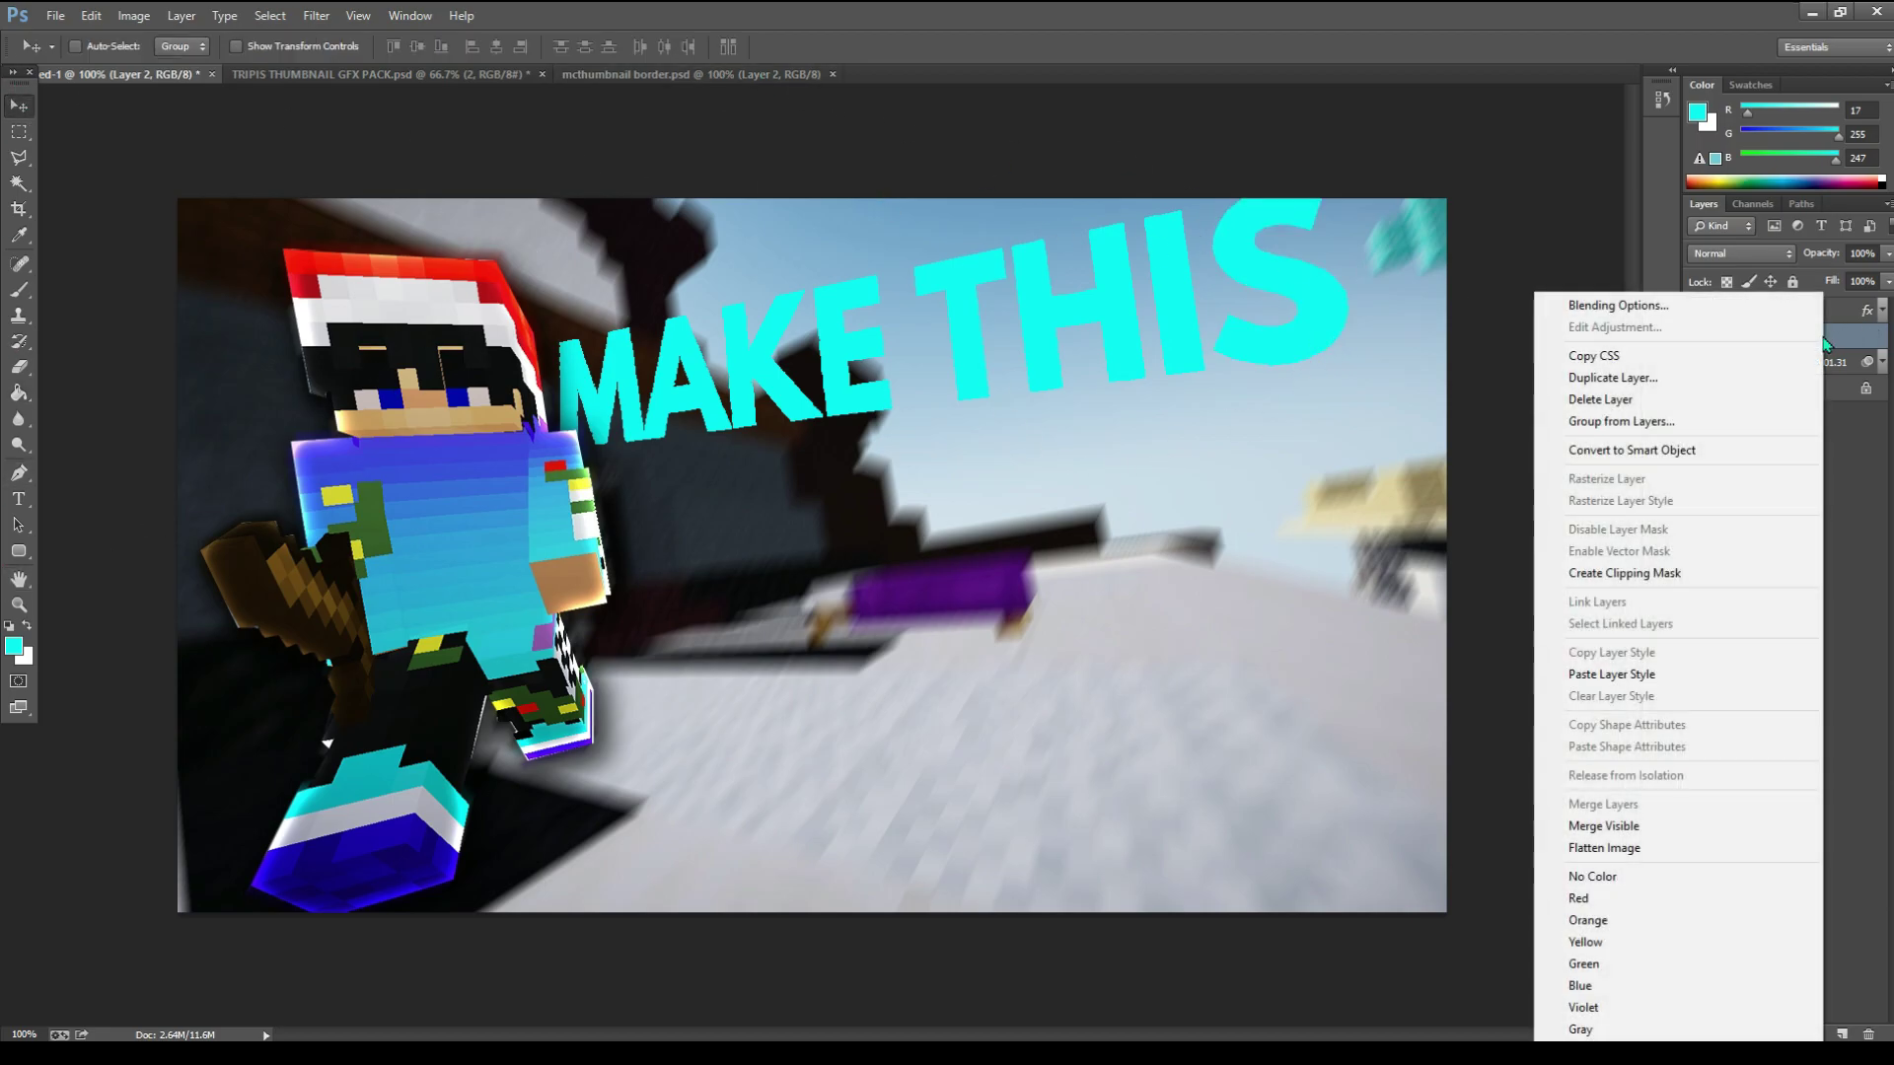
pyautogui.click(1632, 379)
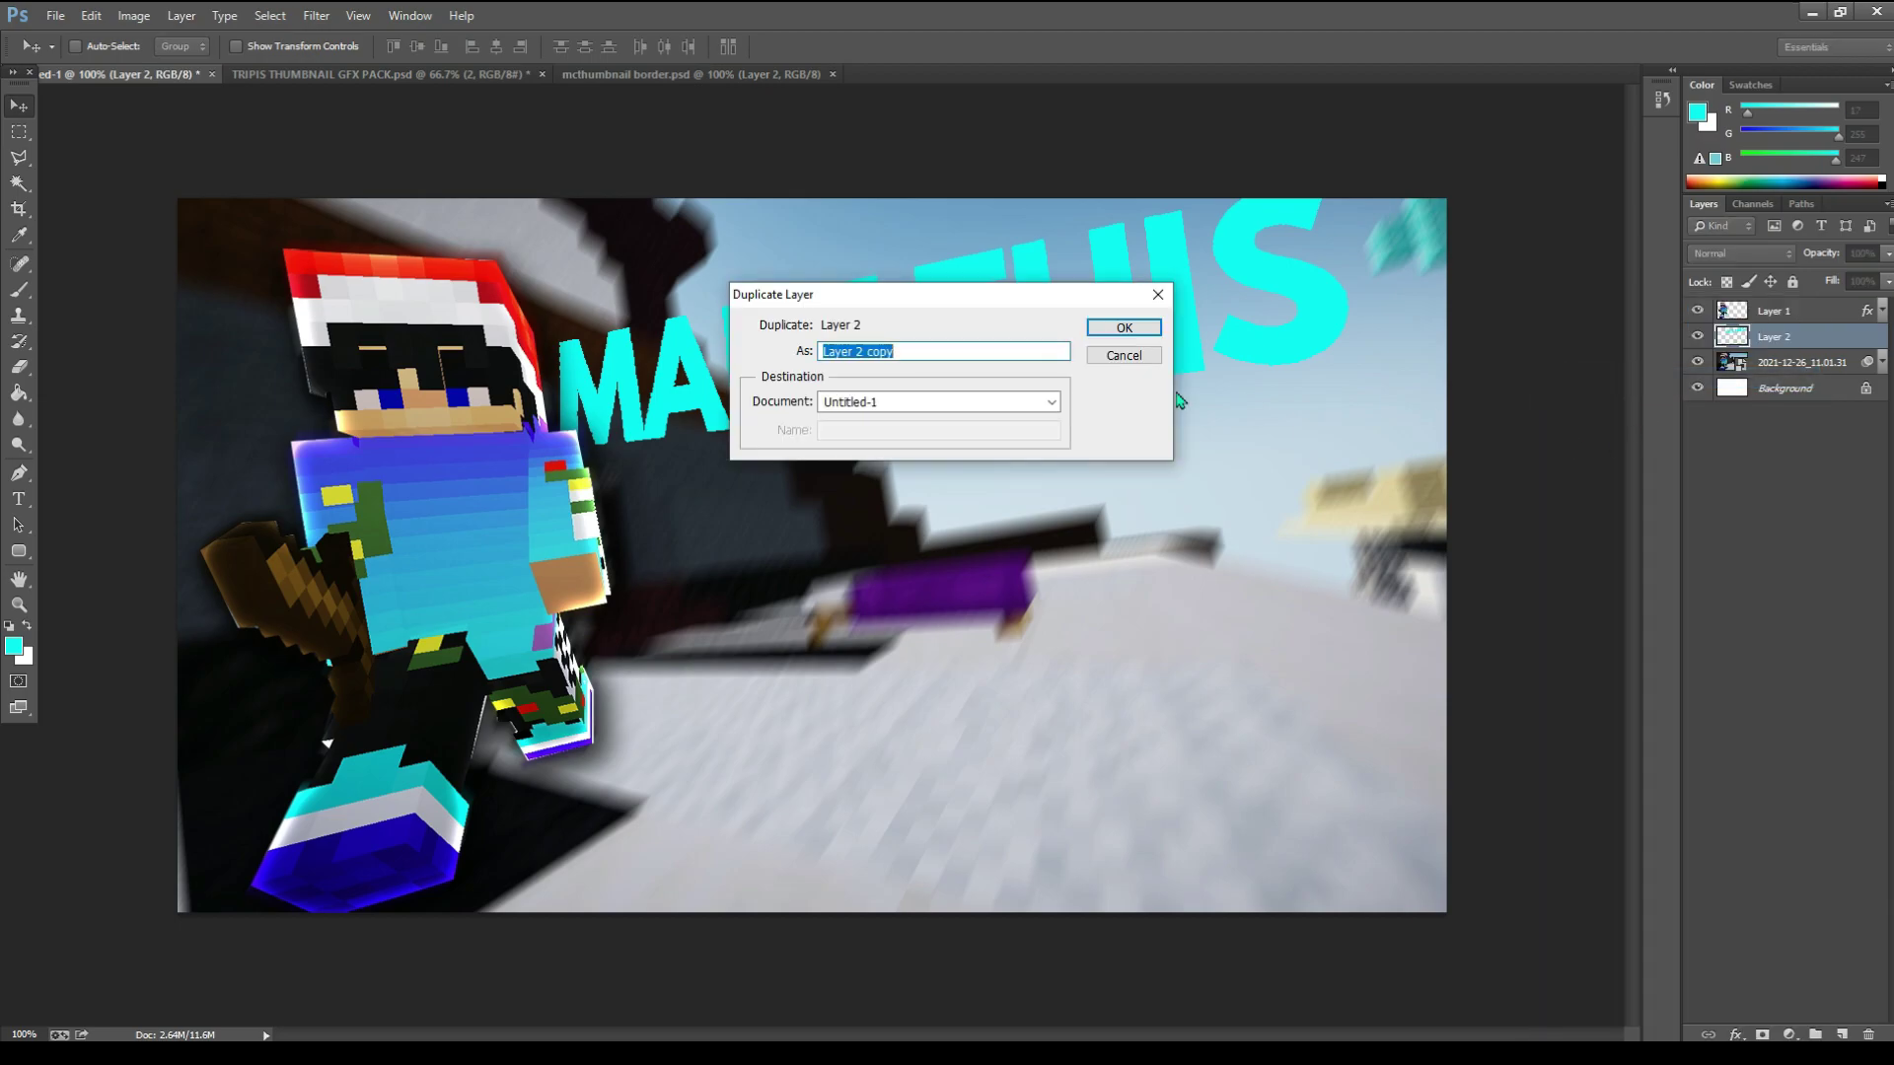
pyautogui.click(1115, 330)
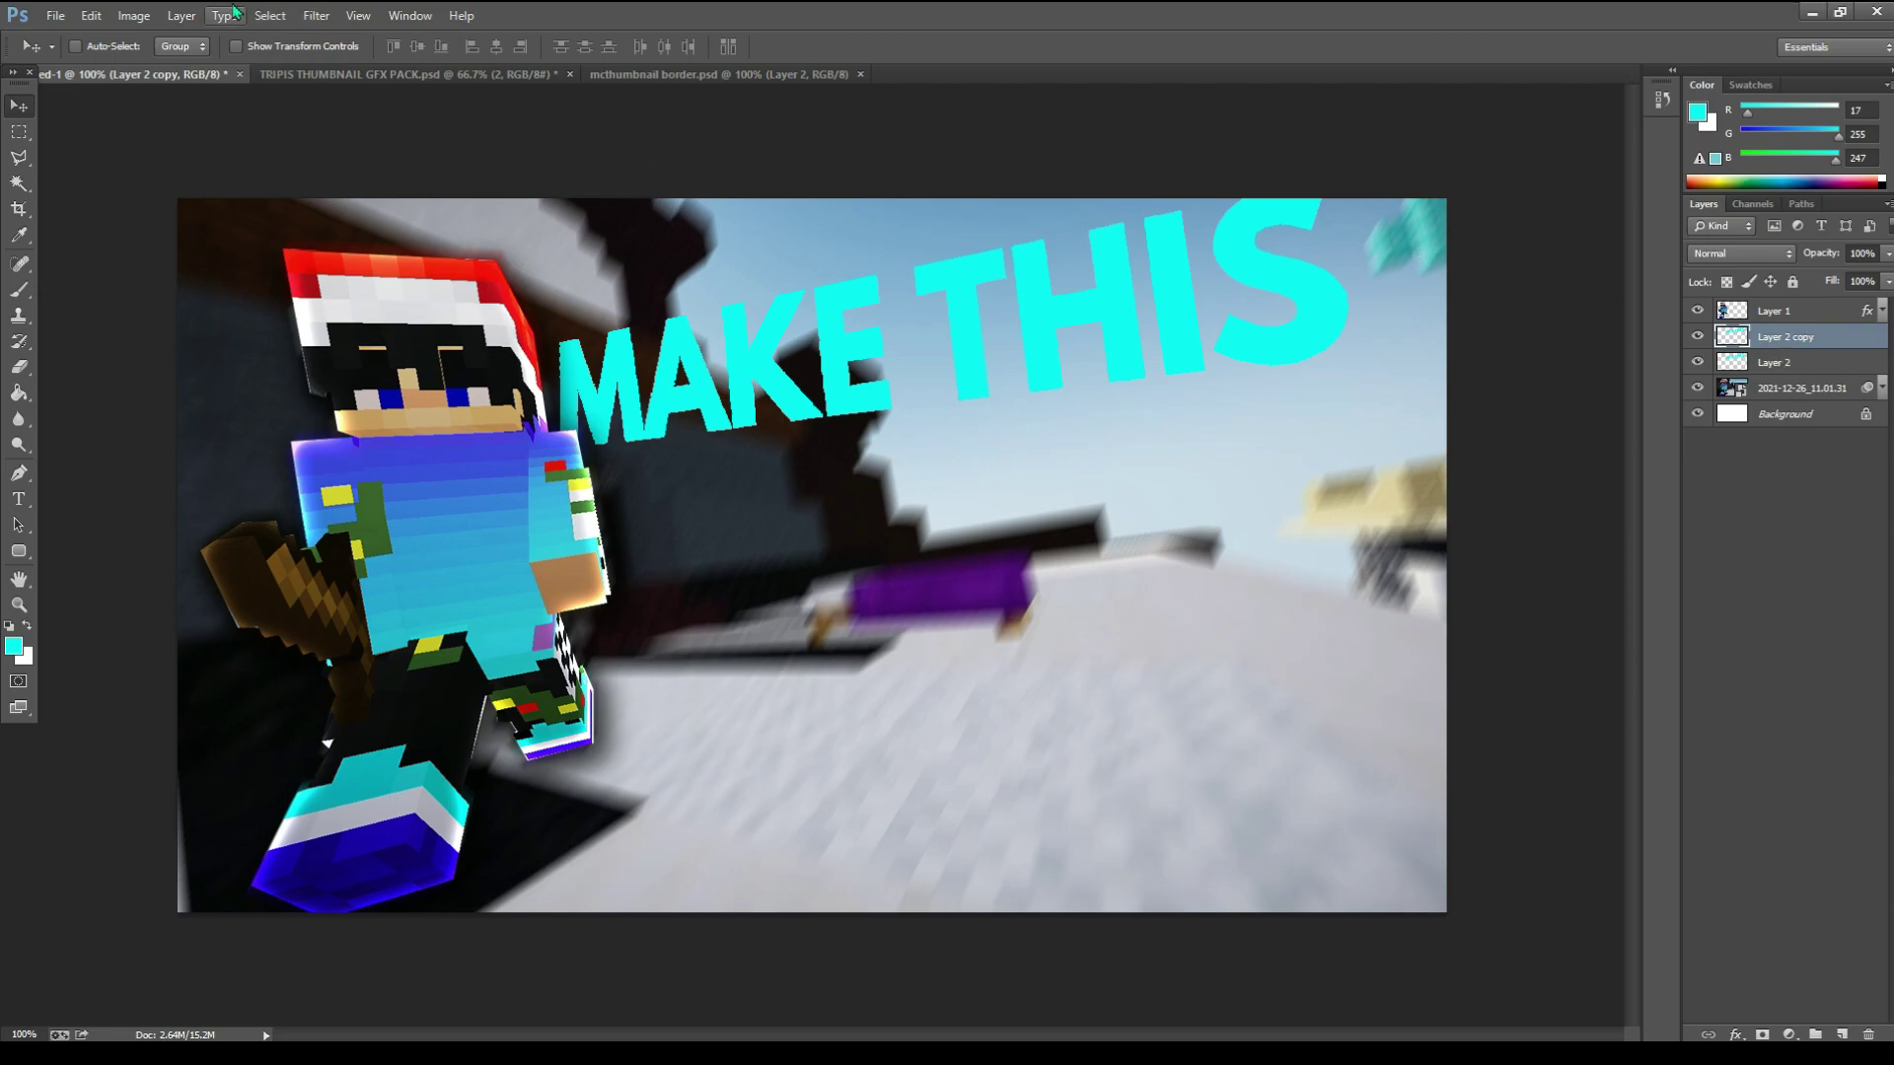
# - Apply a Gaussian Blur with a radius of 4.7 pixels to Layer 2 copy to give the text a glow
pyautogui.click(316, 14)
pyautogui.moveTo(355, 236)
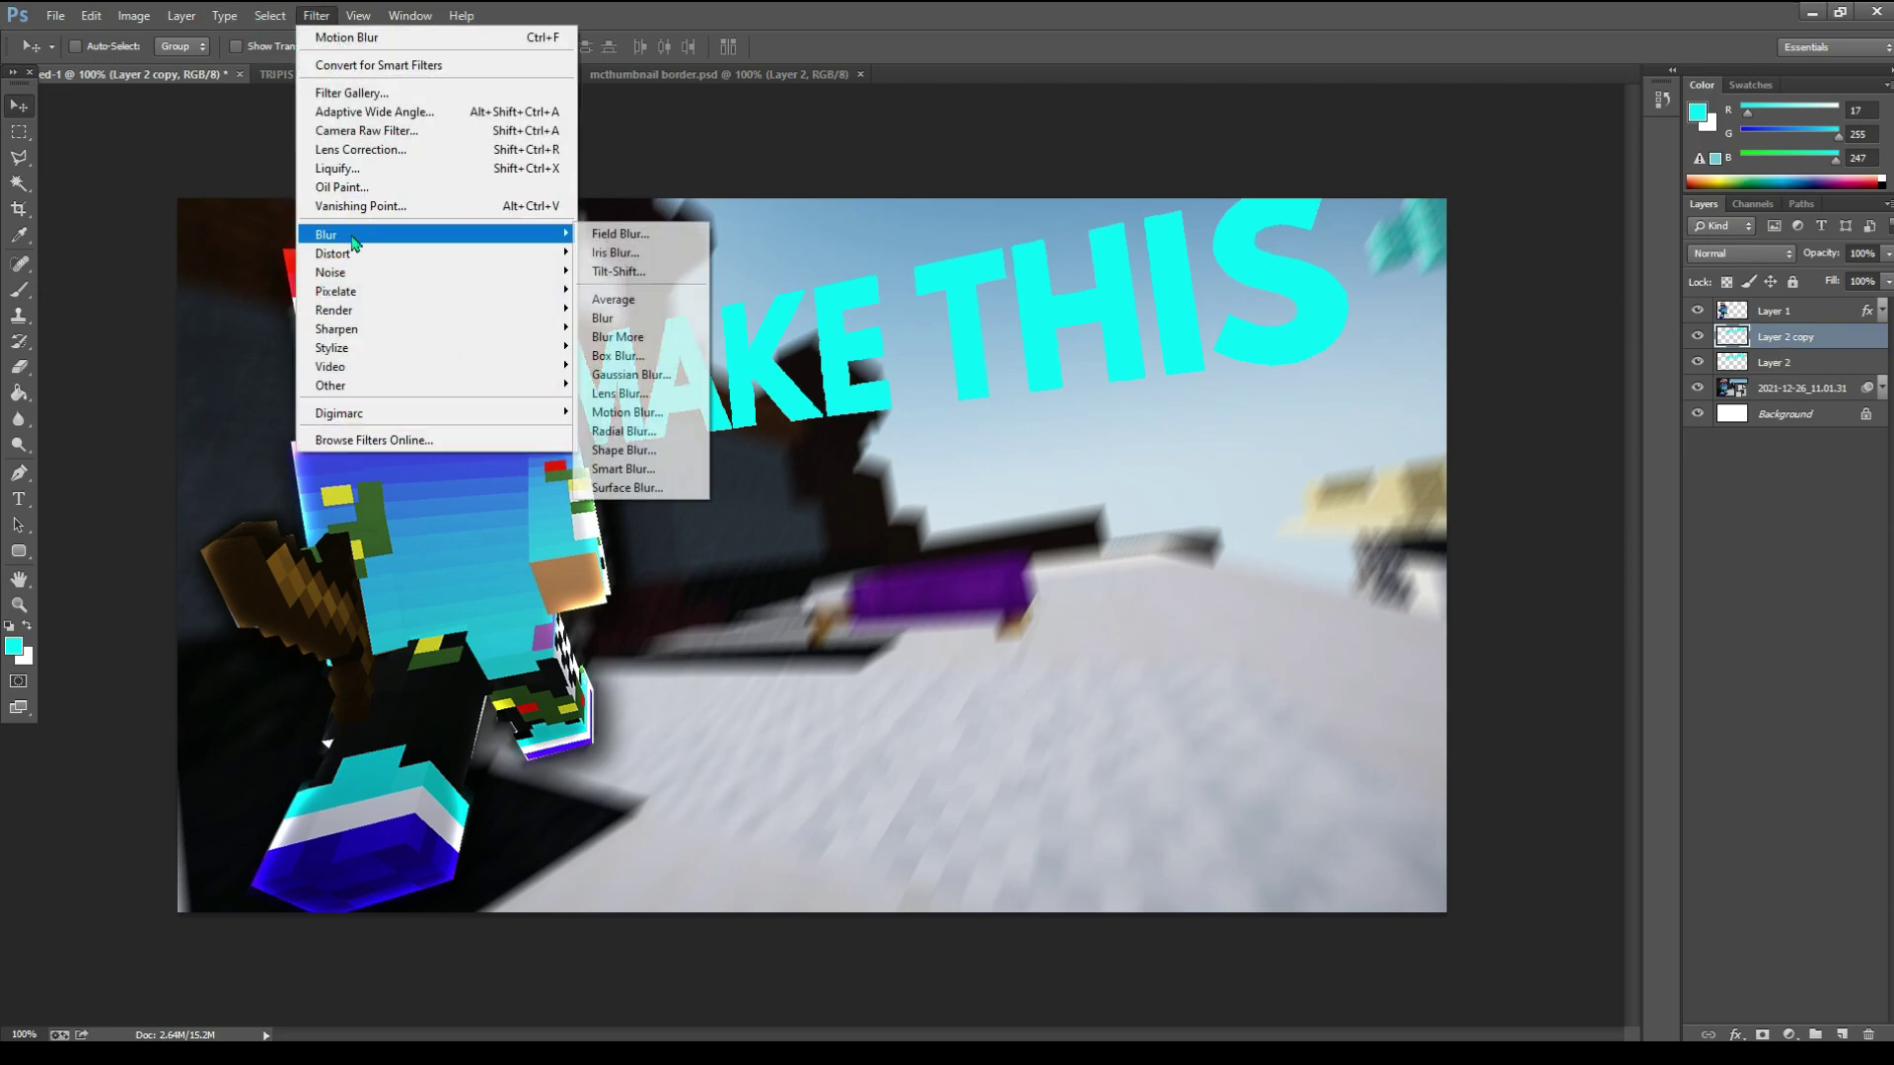
pyautogui.click(668, 376)
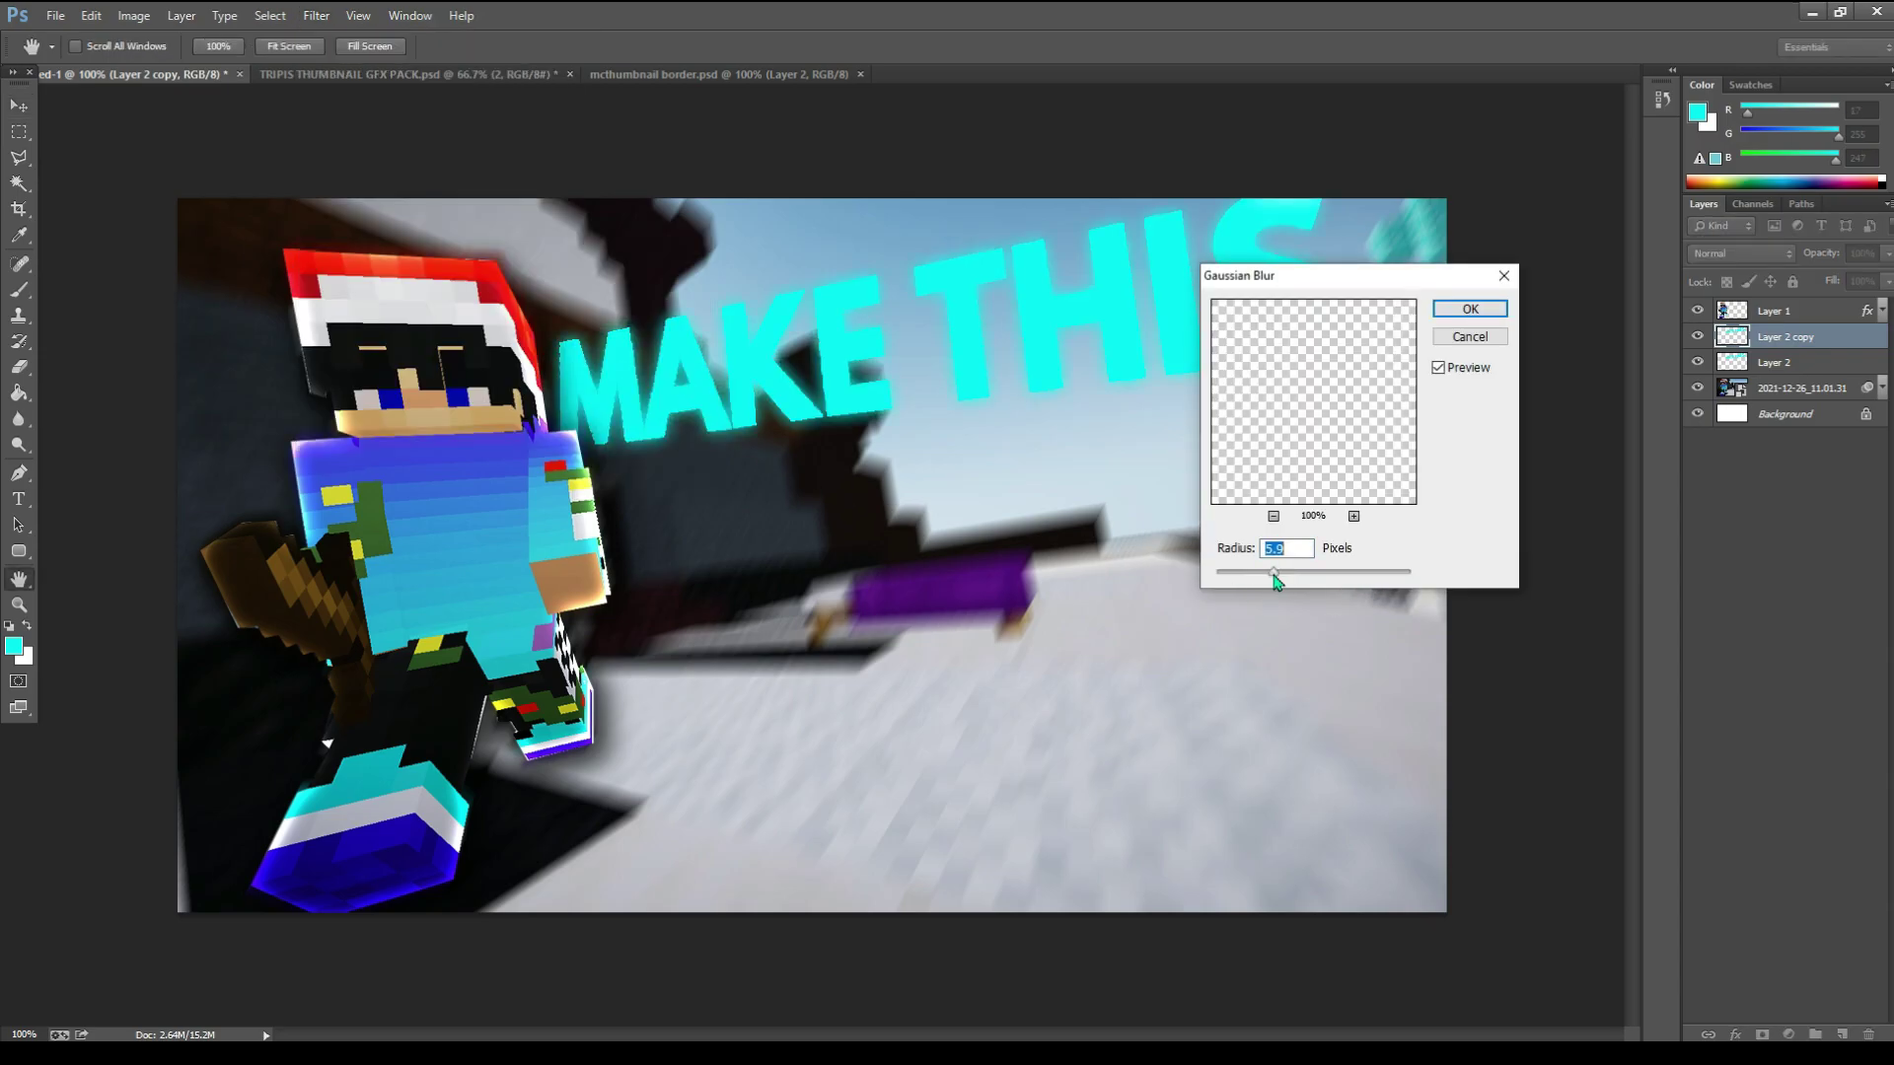
pyautogui.moveTo(1276, 579); pyautogui.dragTo(1269, 583)
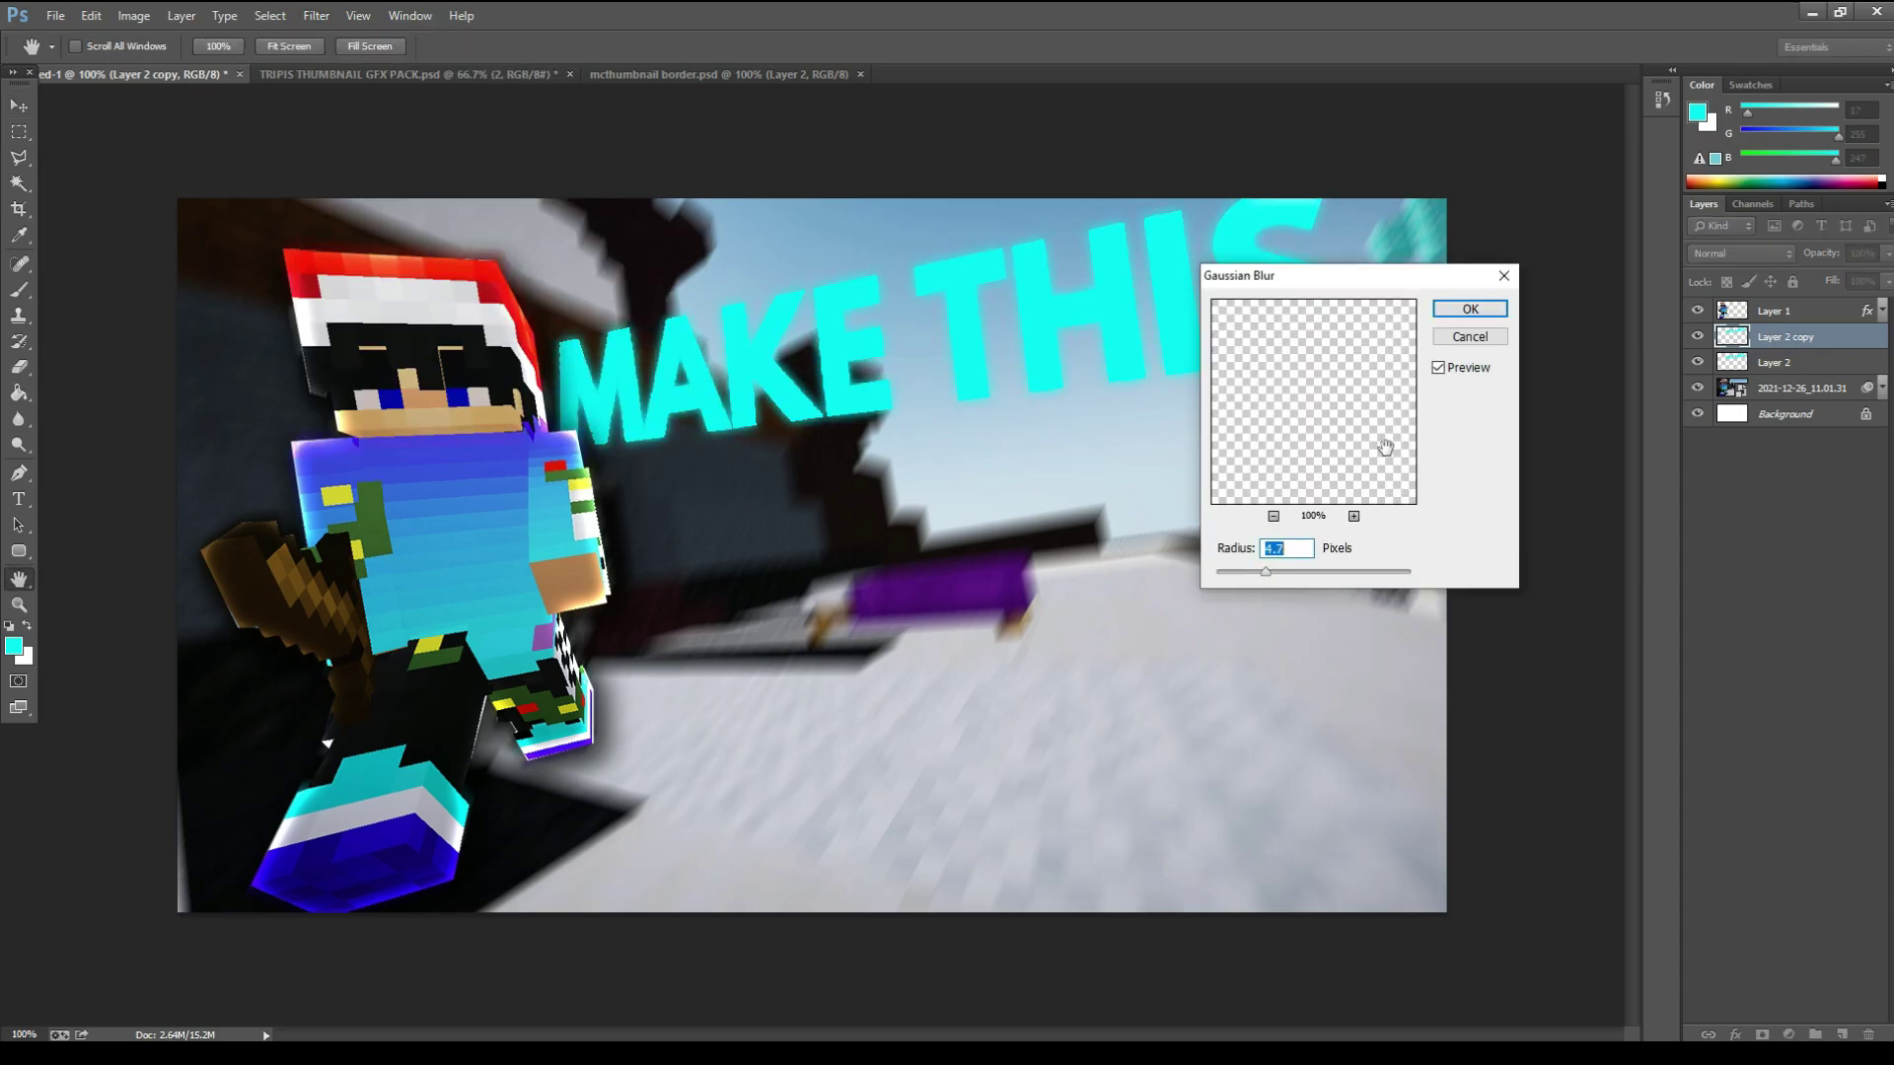
pyautogui.click(1470, 310)
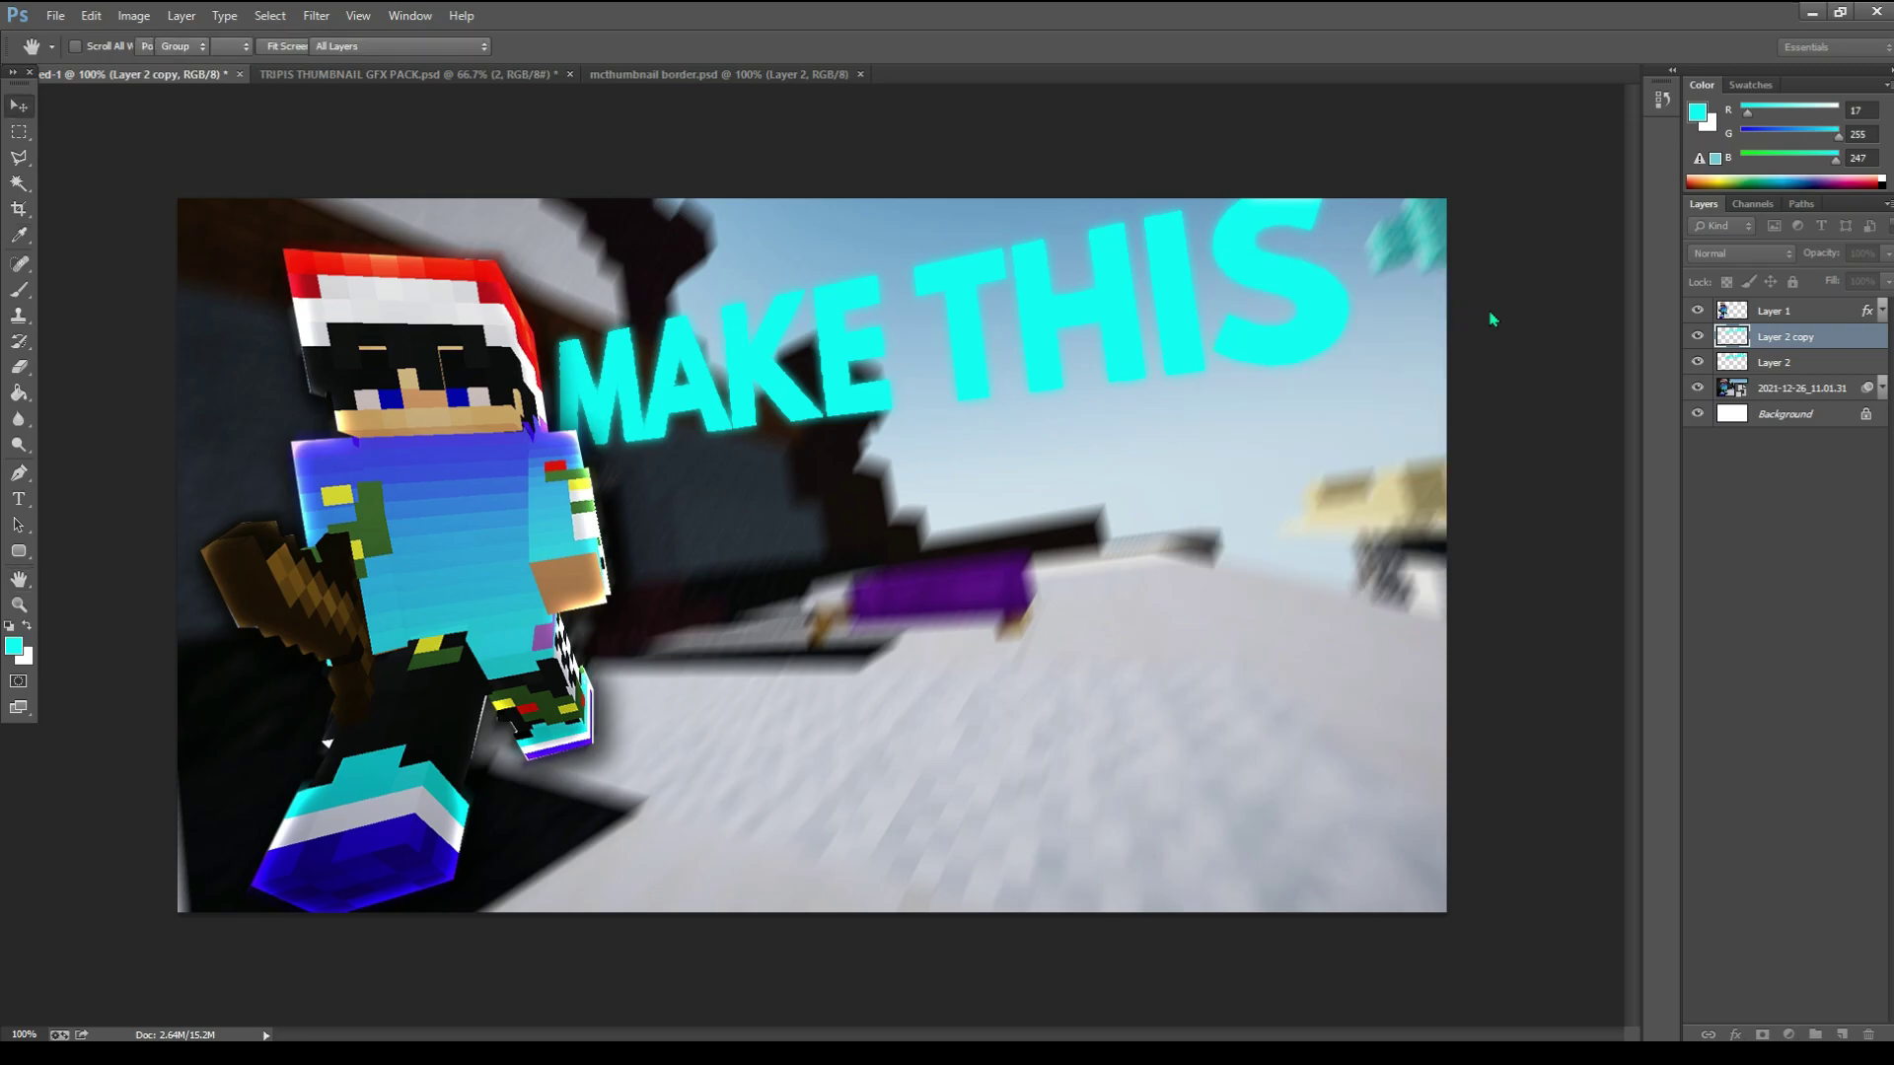
# - Select Layer 2, then in TRIPIS THUMBNAIL GFX PACK.psd show the TEXT LAYER STYLES group and hide the CHARACTER LAYER STYLES group
pyautogui.click(1804, 364)
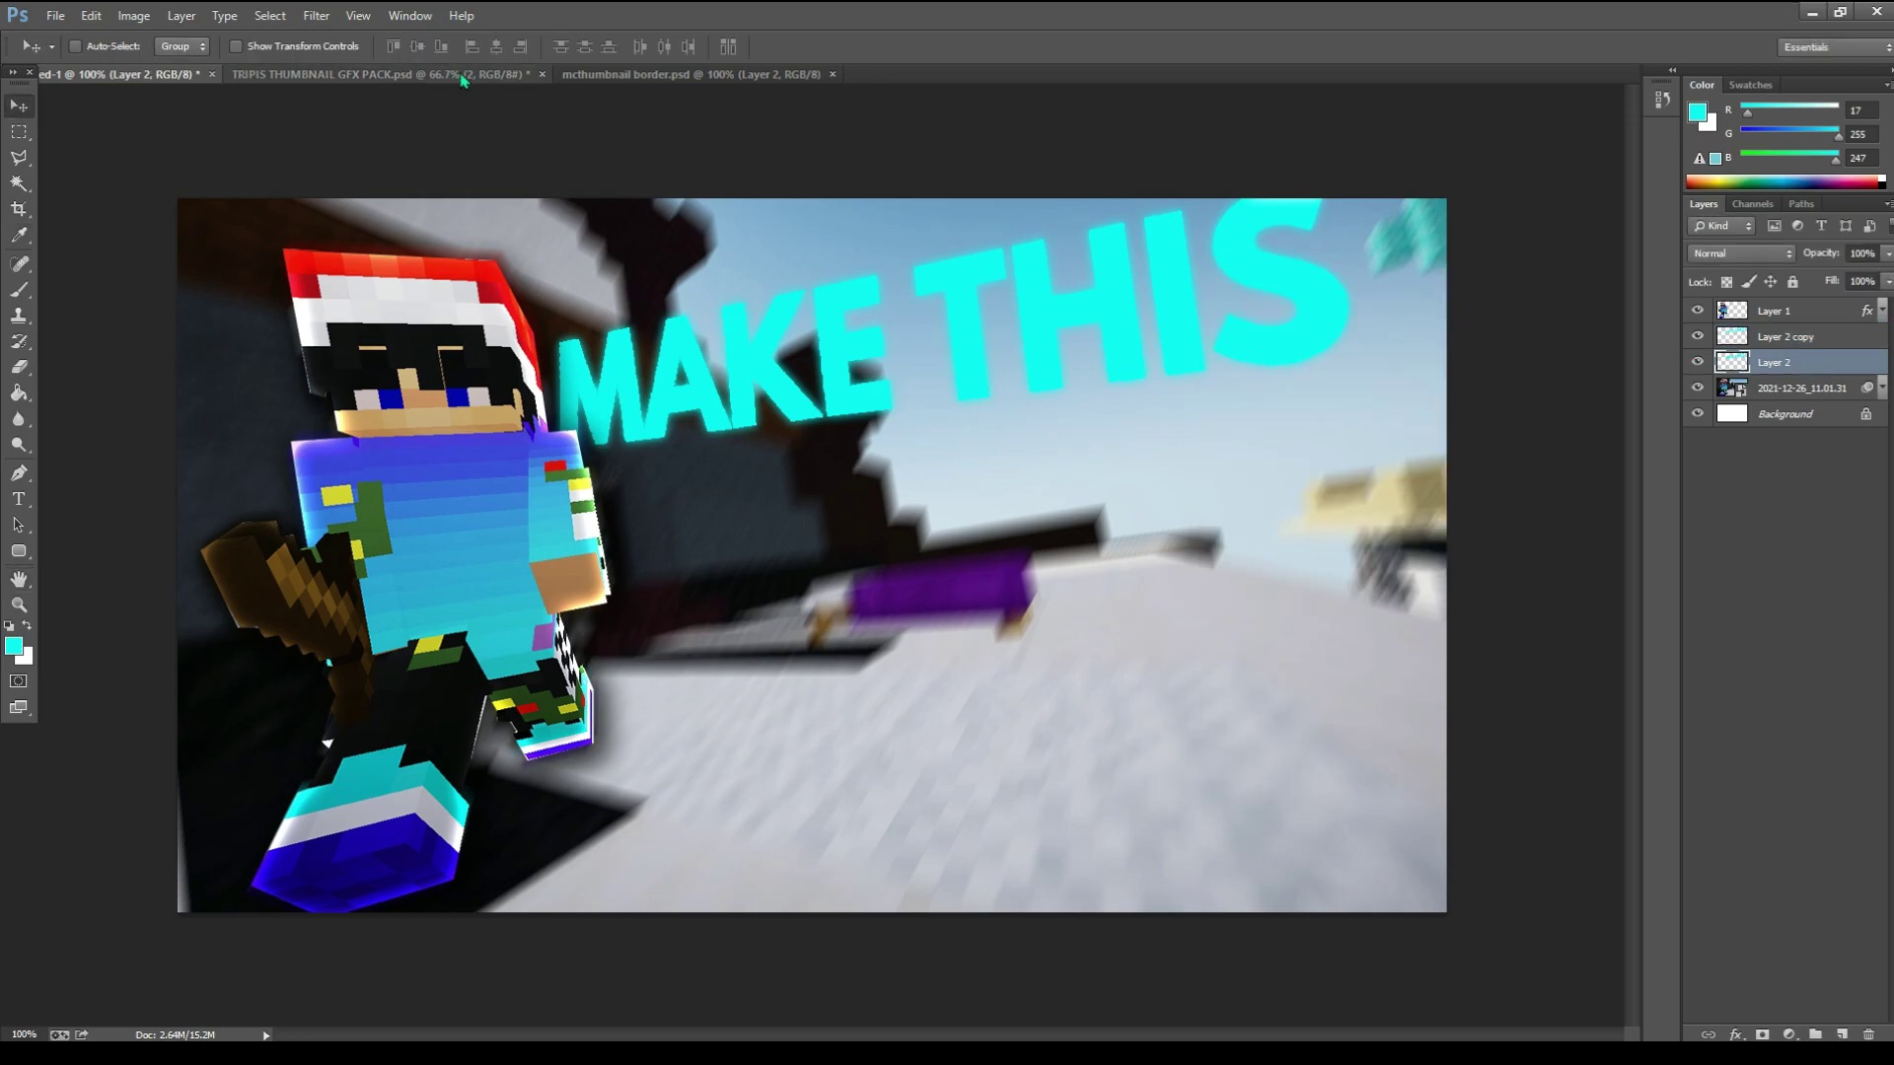
pyautogui.click(462, 77)
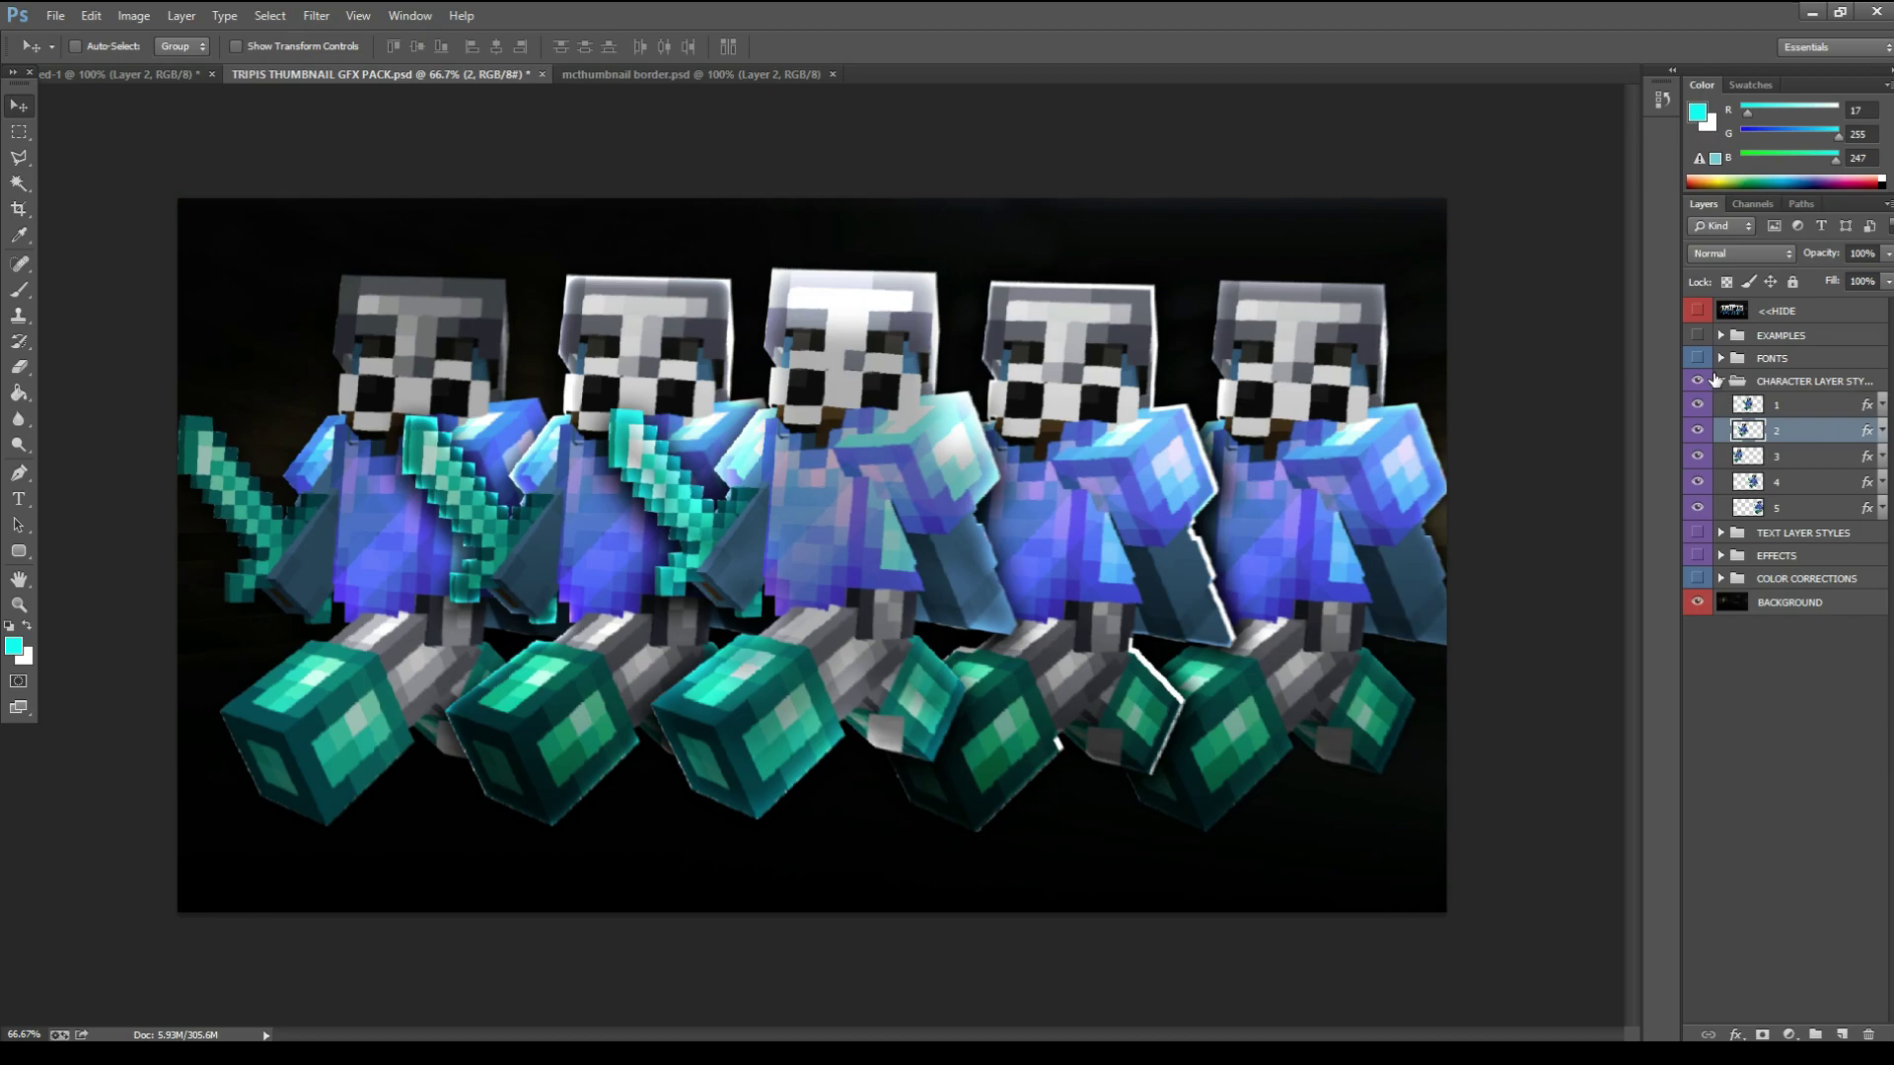
pyautogui.click(1736, 383)
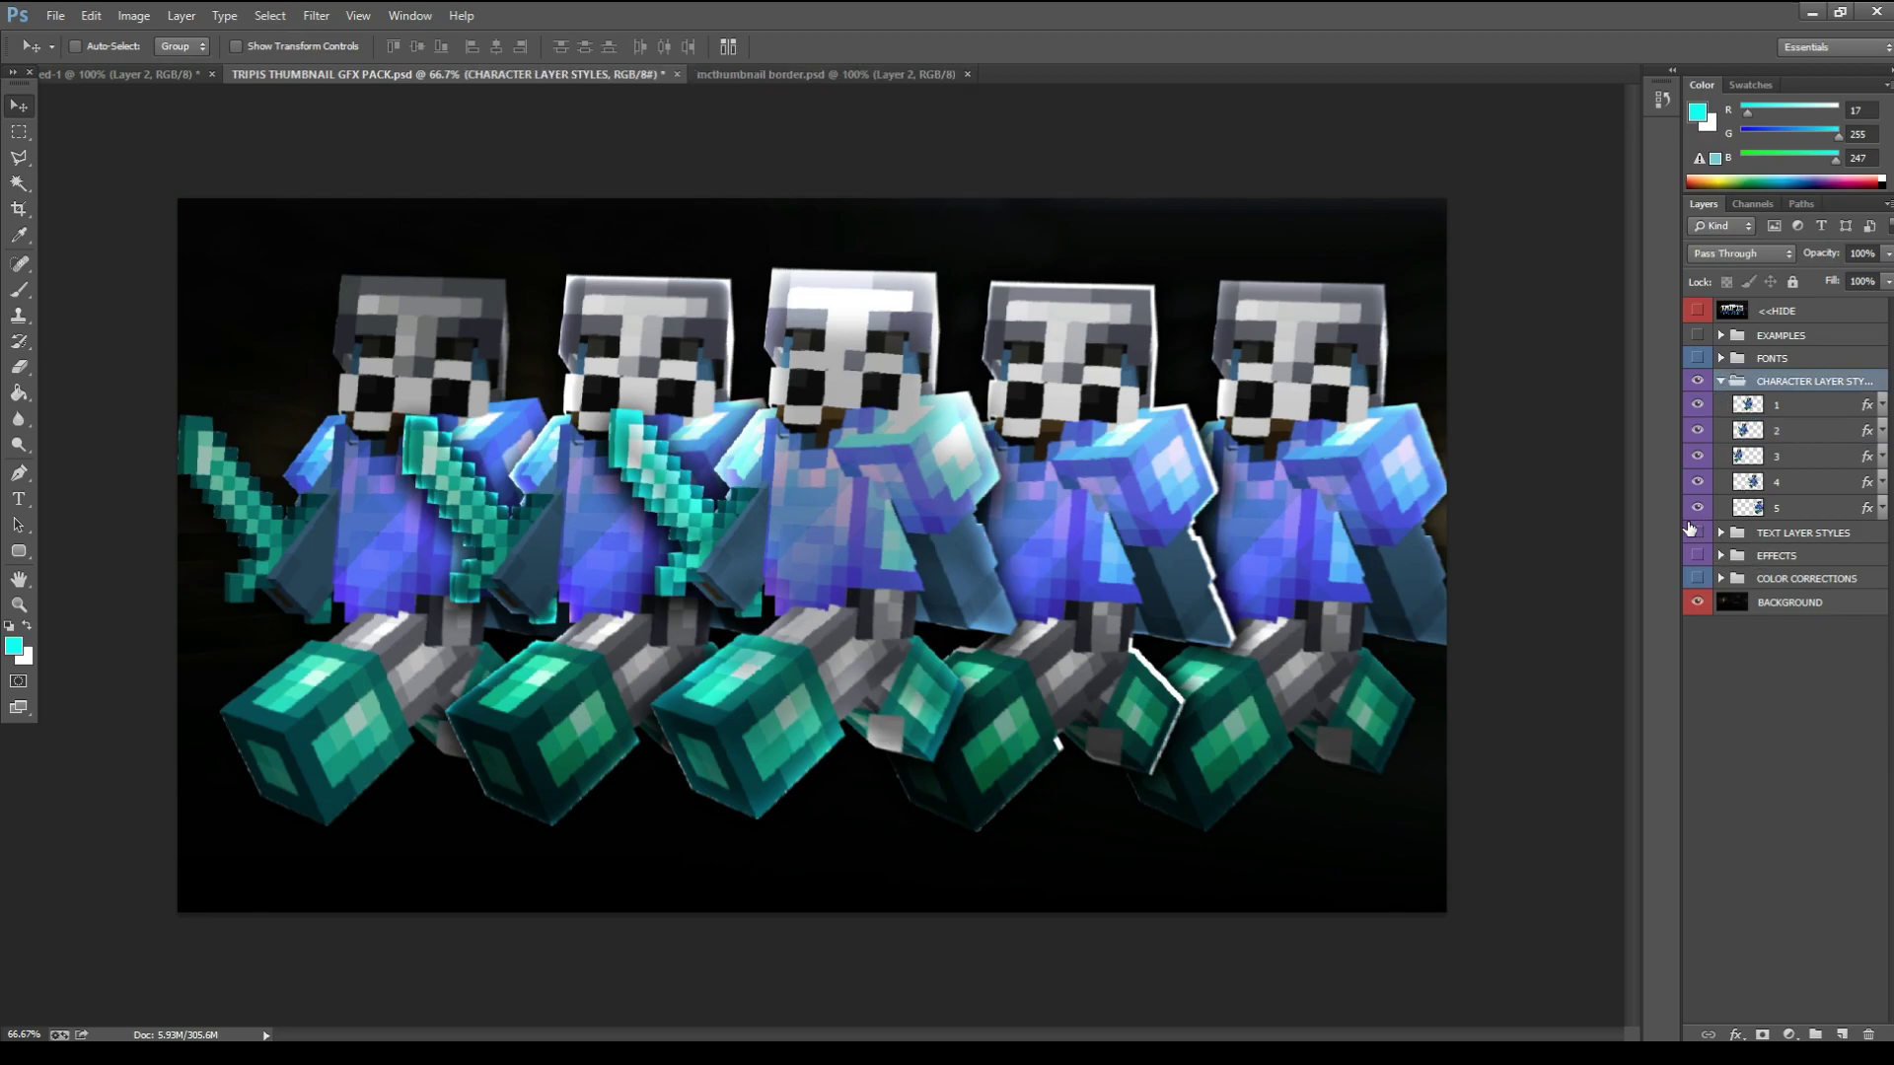
pyautogui.click(1696, 532)
pyautogui.click(1696, 358)
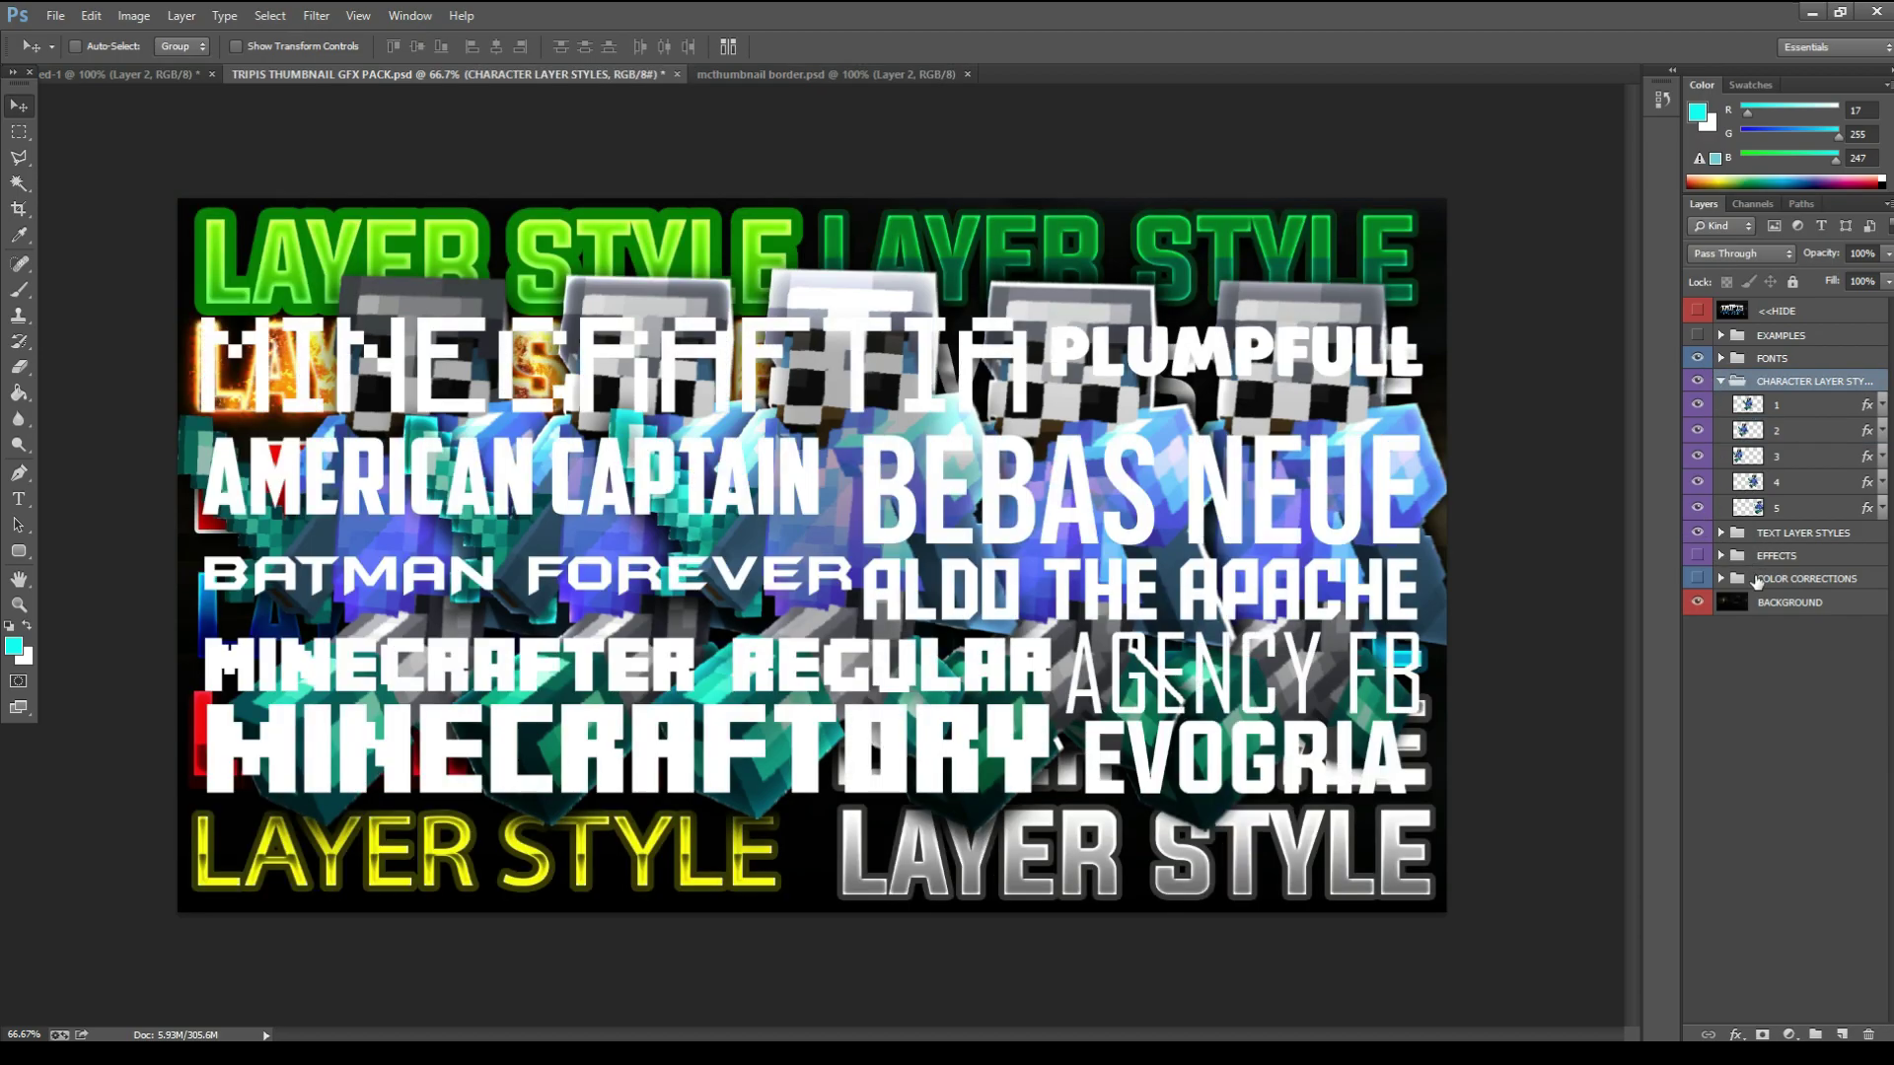
pyautogui.click(1696, 382)
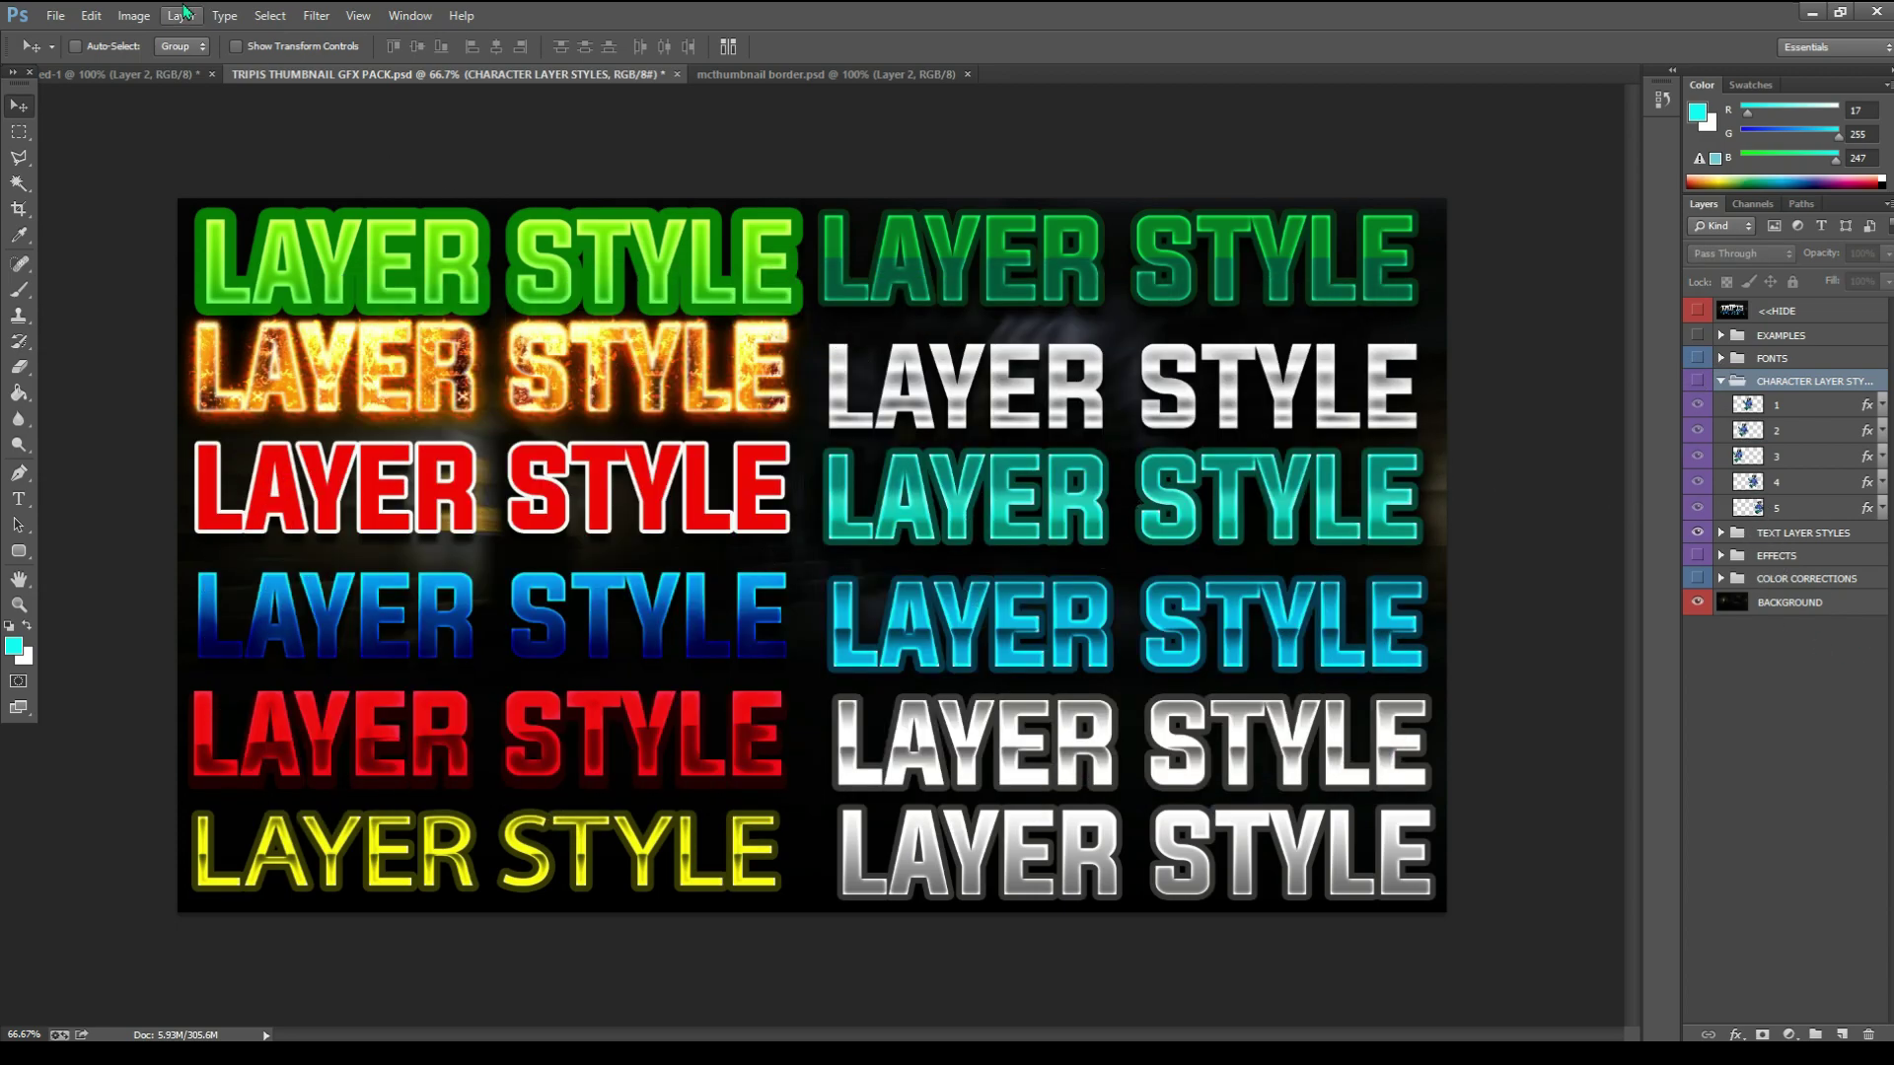
pyautogui.click(98, 74)
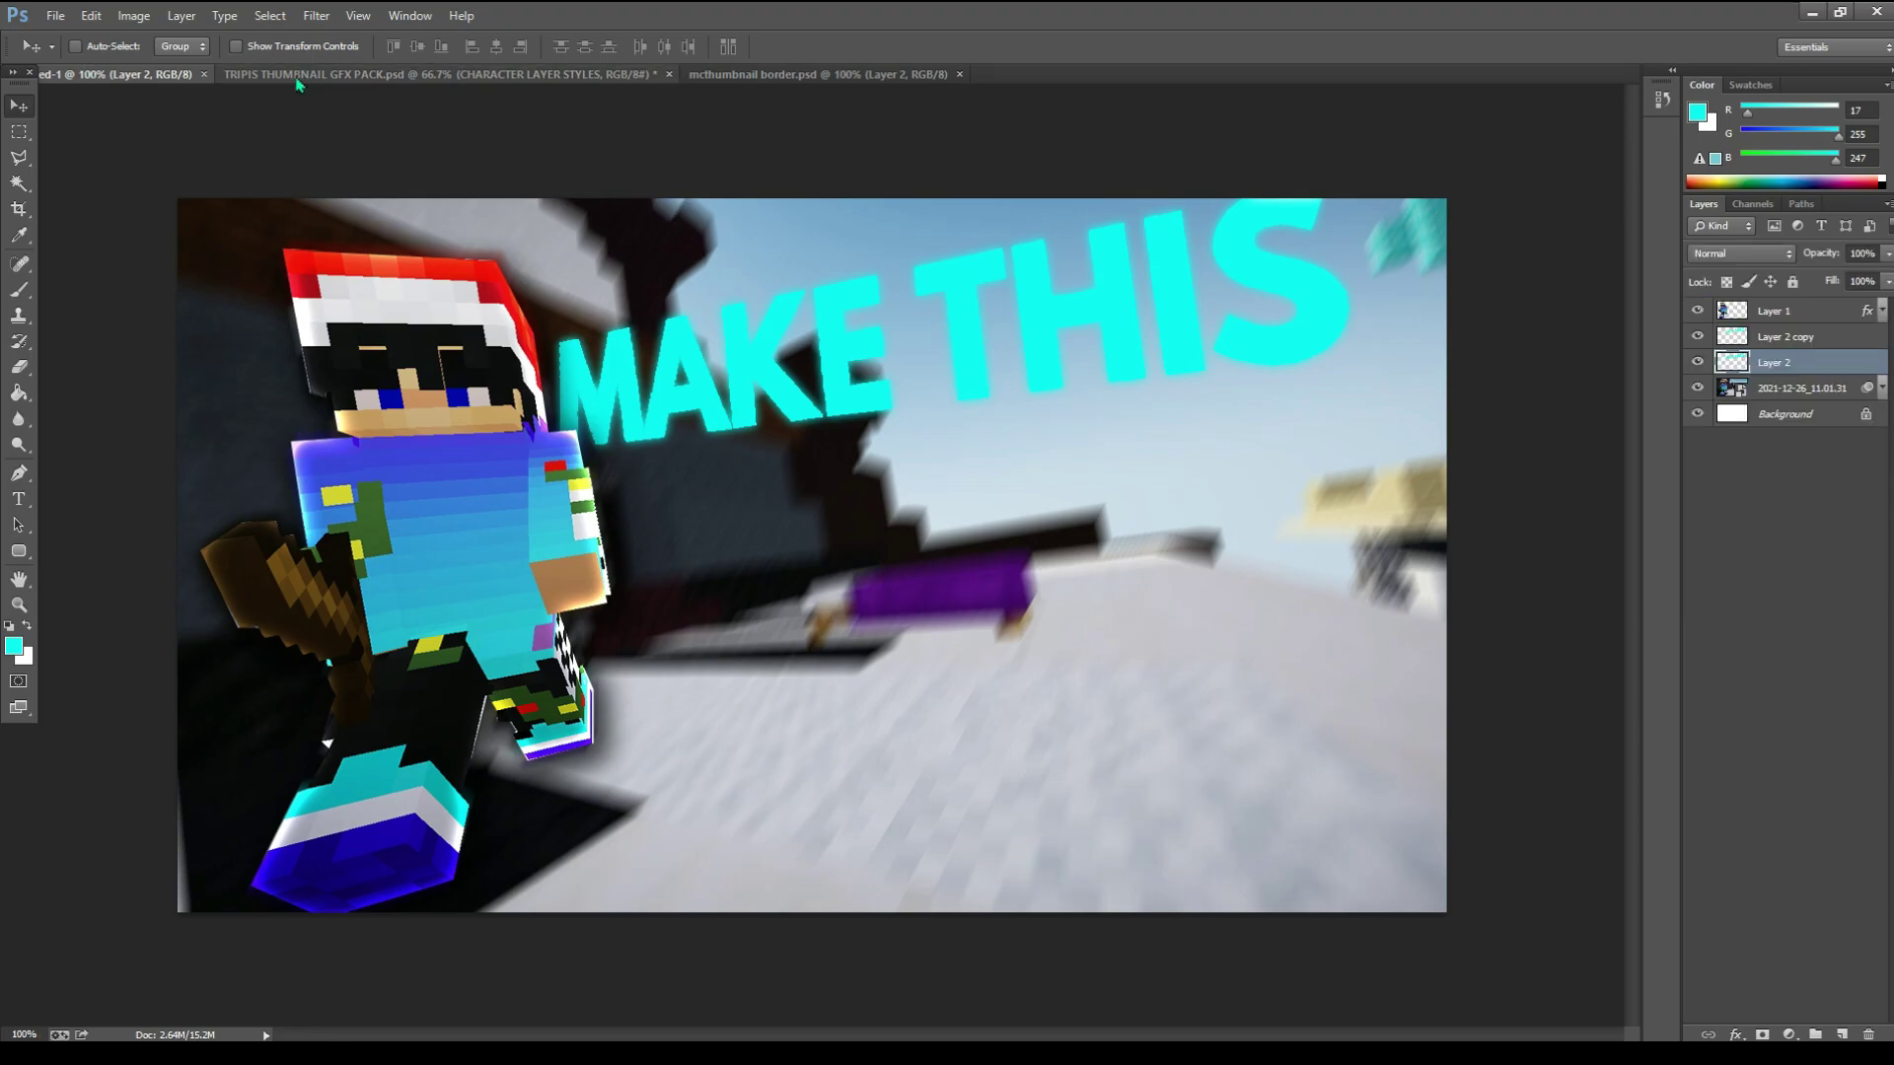
pyautogui.click(307, 74)
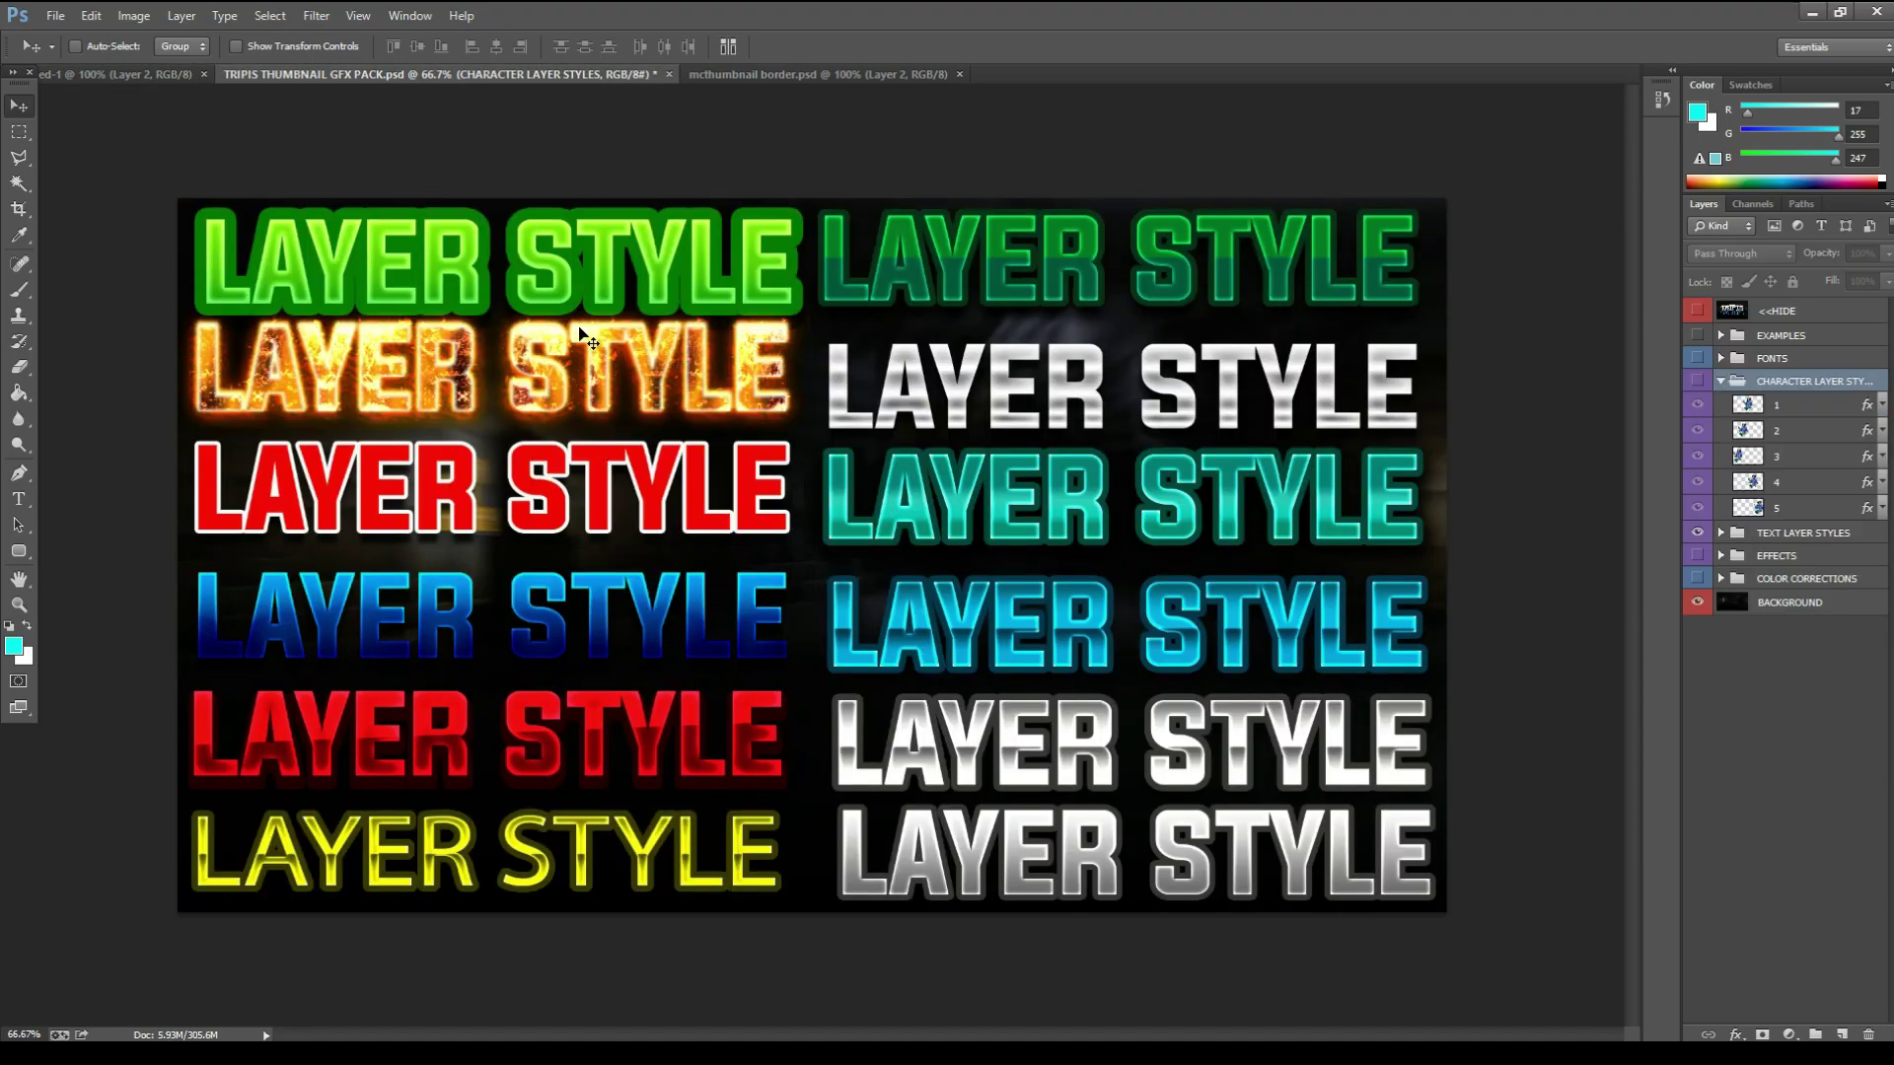
# - Add a Drop Shadow to Layer 2 of the thumbnail document with distance 9 px, spread 11% and size 18 px
pyautogui.click(98, 74)
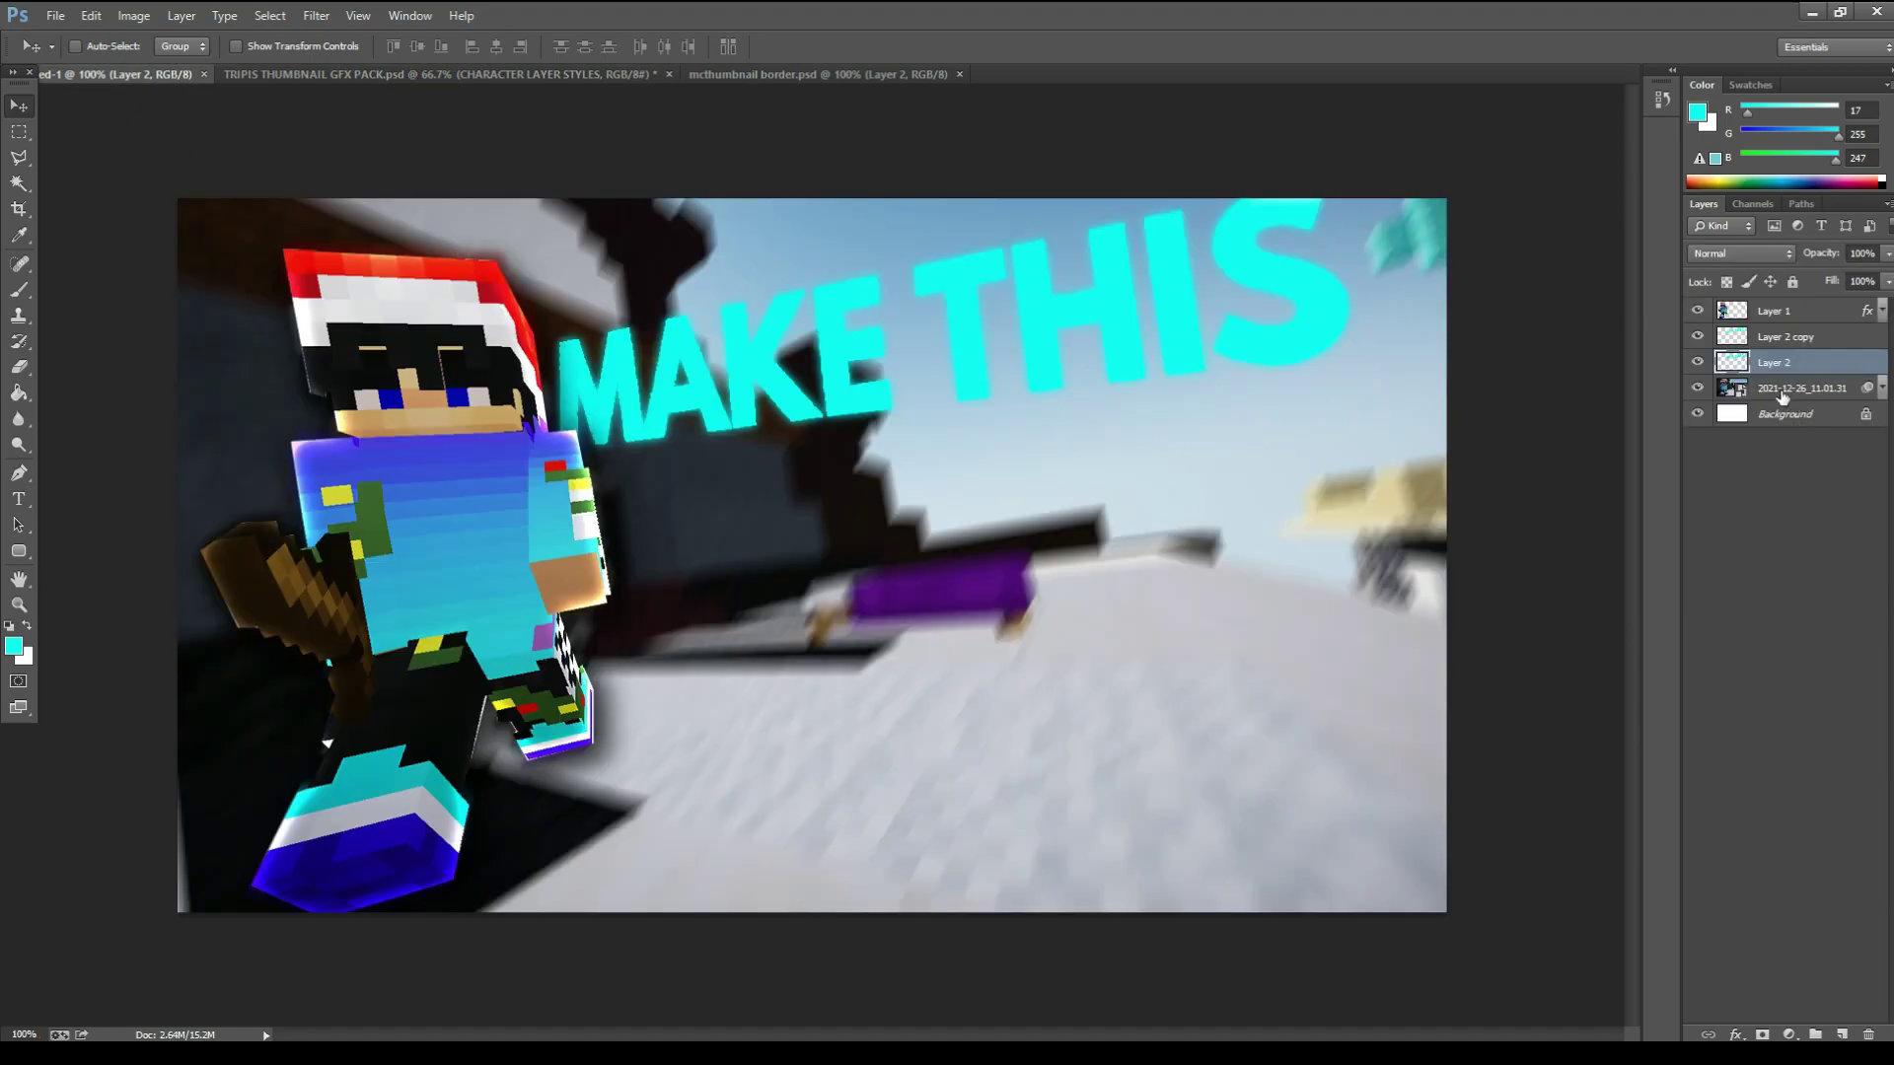
pyautogui.click(1738, 1035)
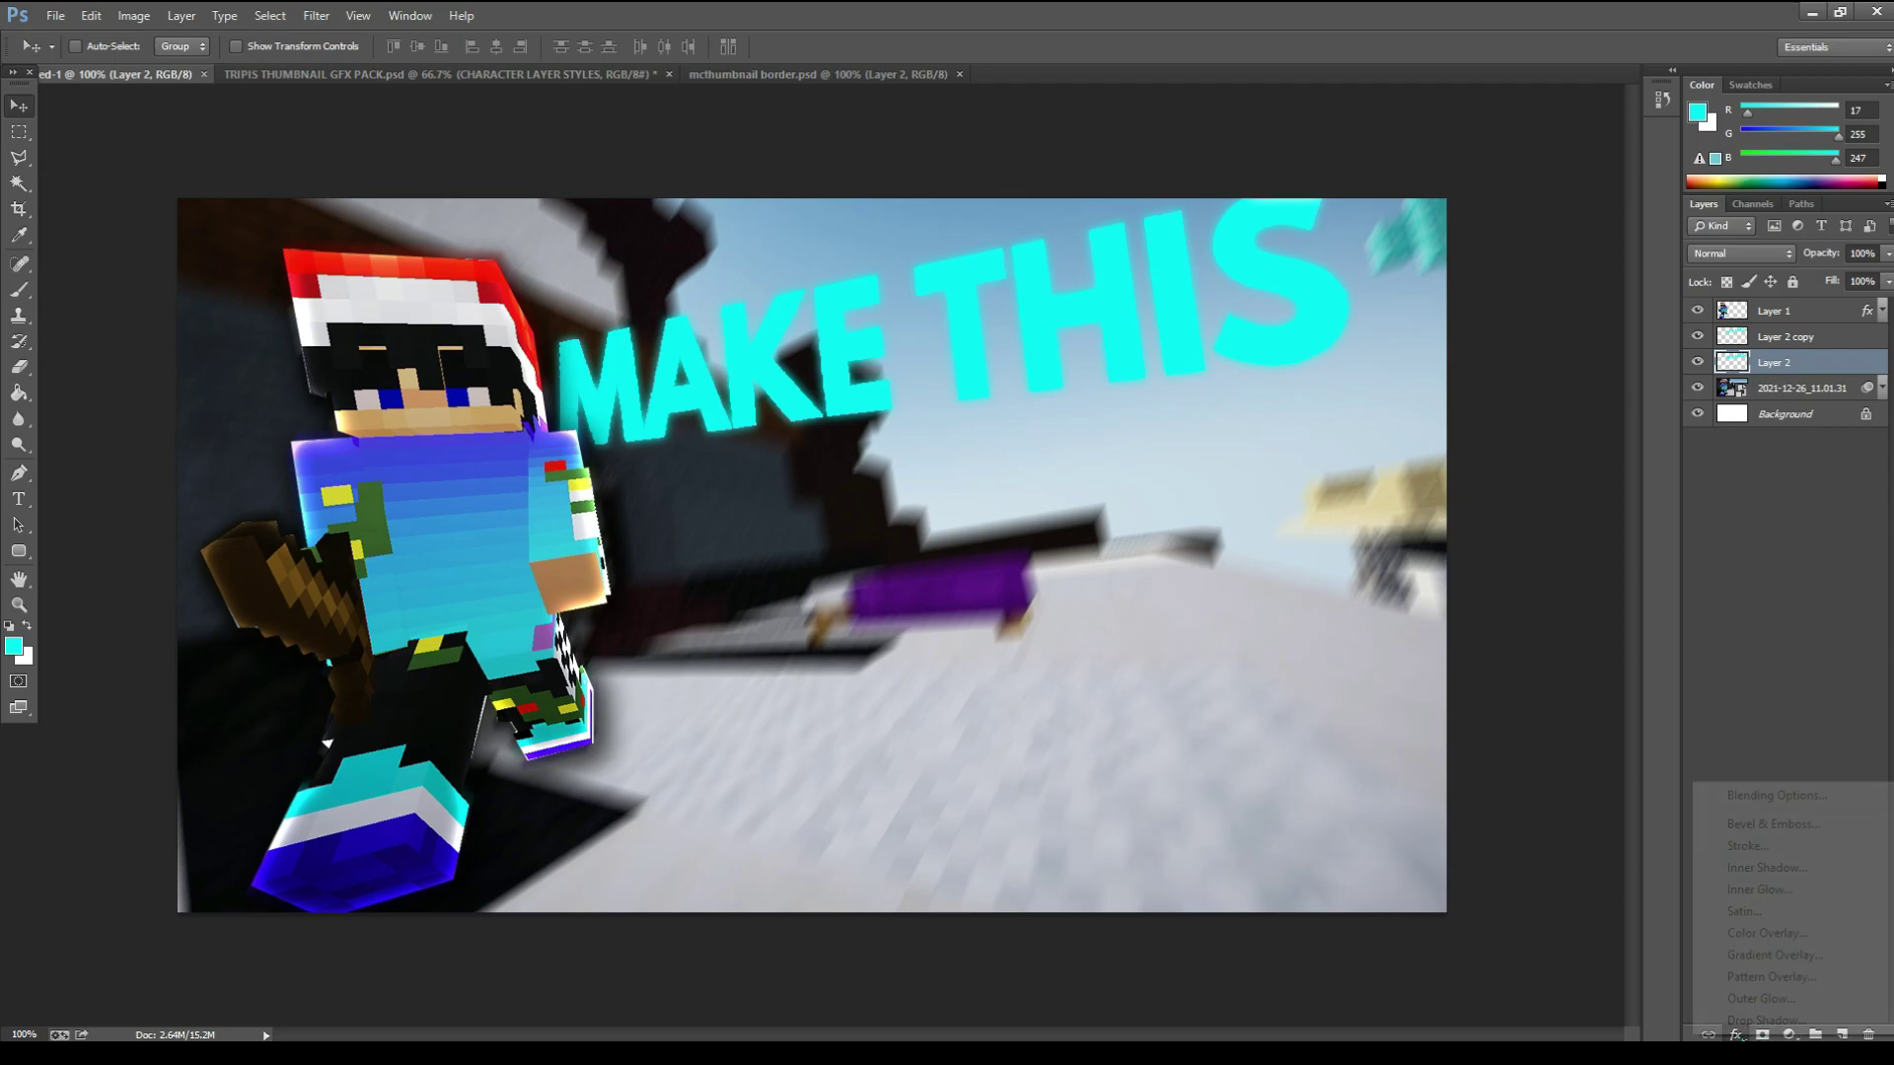
pyautogui.click(1745, 1024)
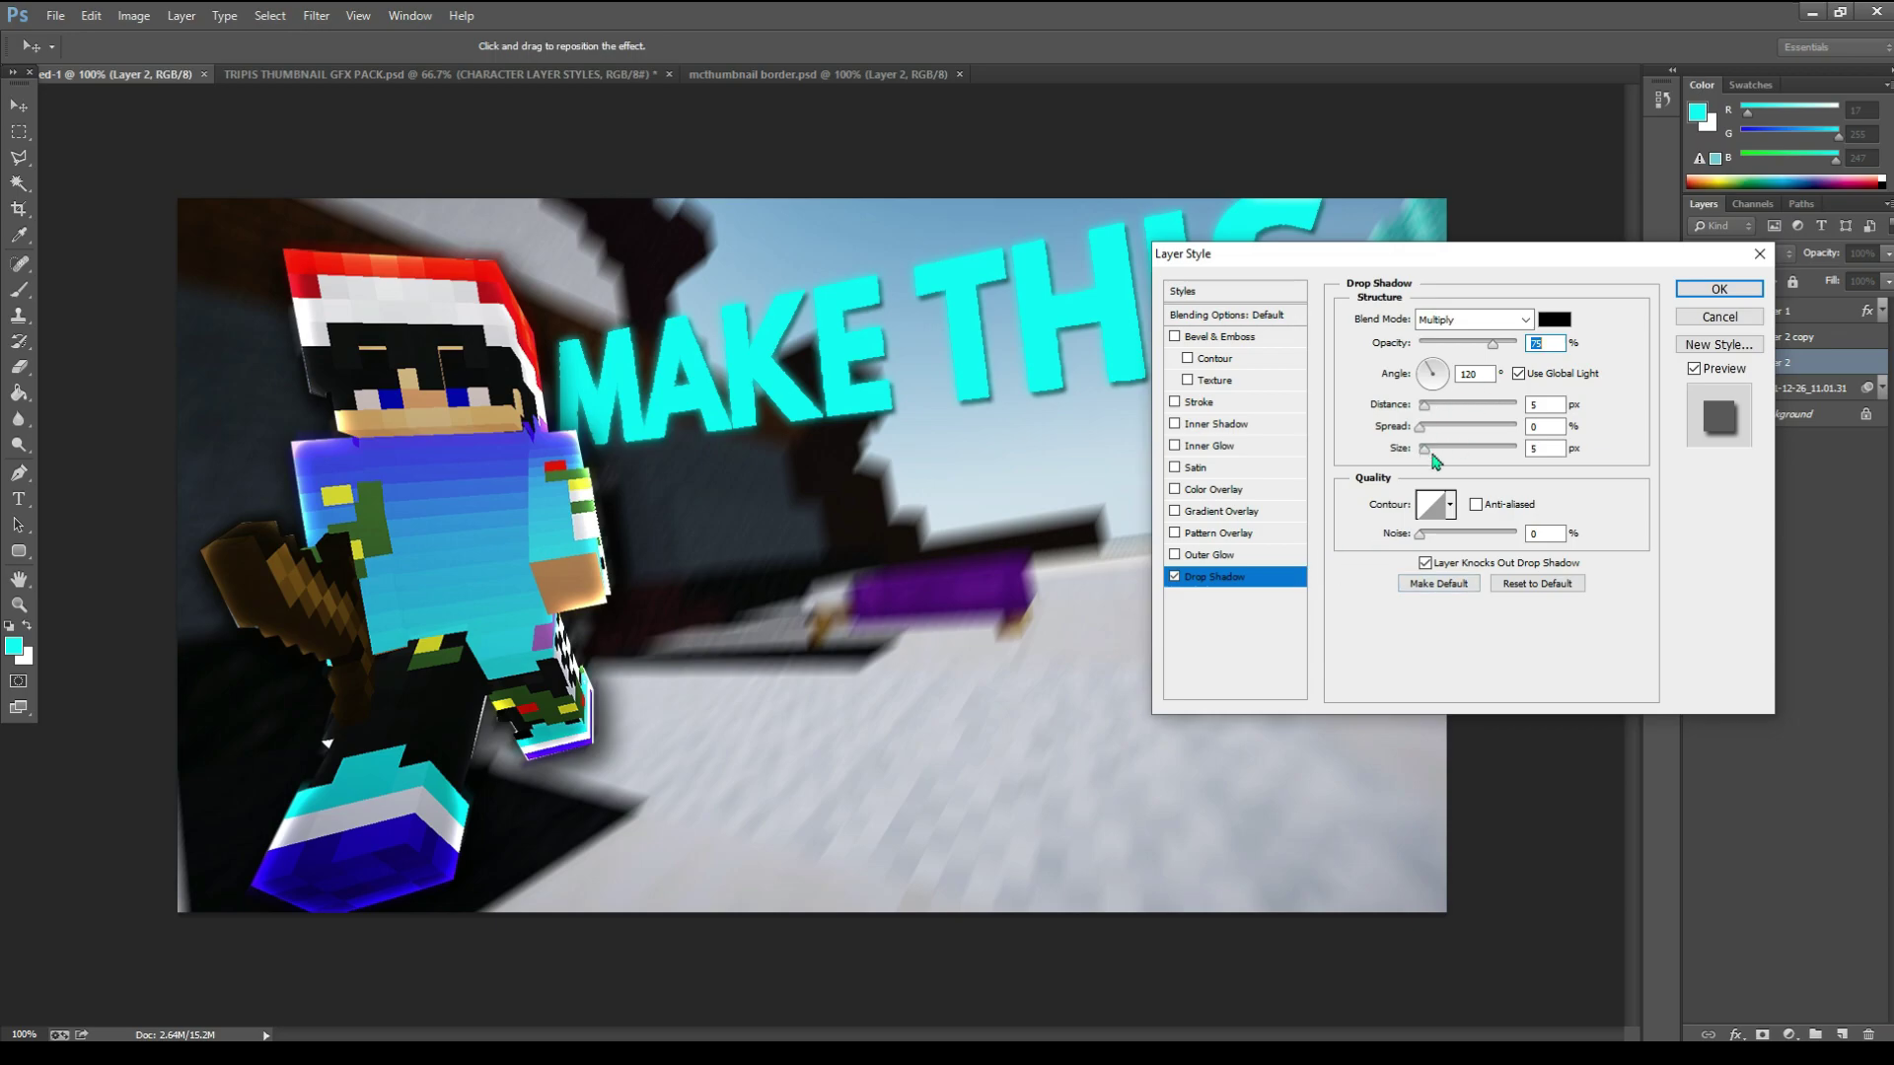
pyautogui.click(1432, 449)
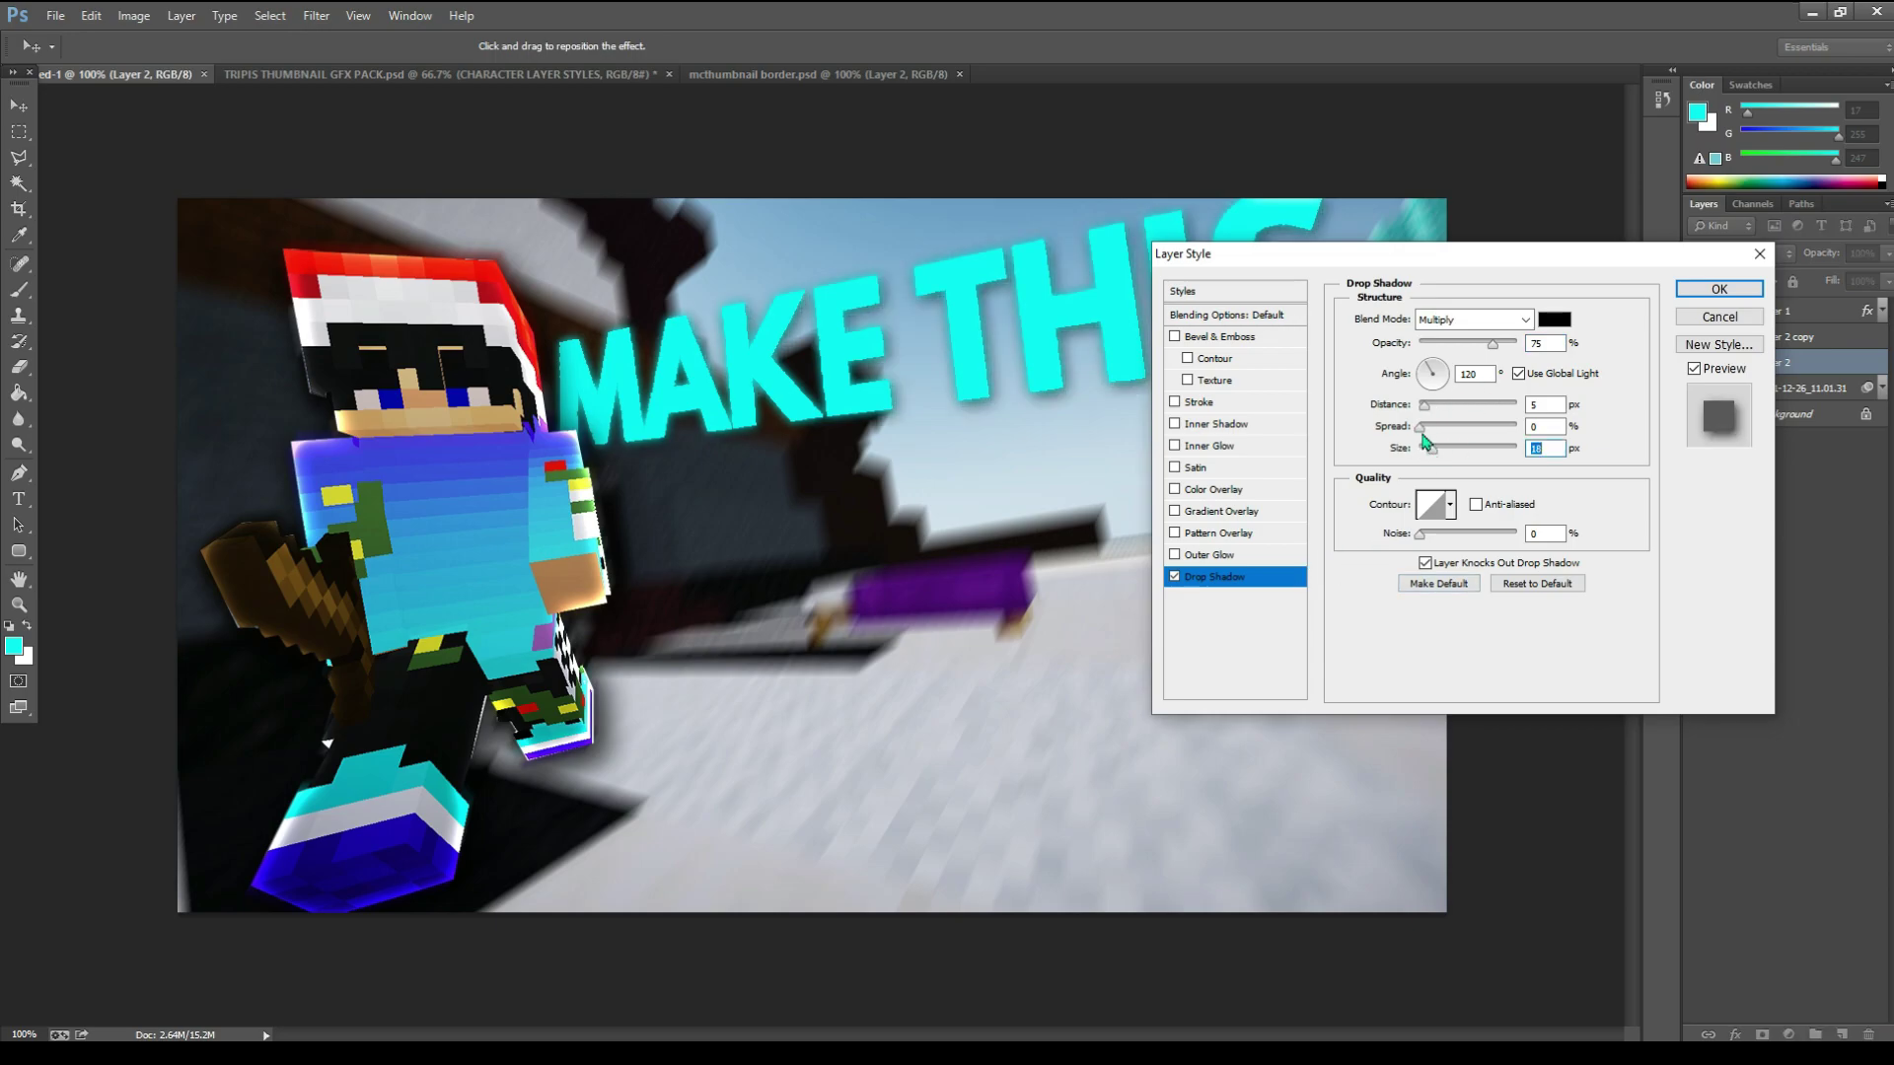
pyautogui.click(1426, 427)
pyautogui.click(1429, 427)
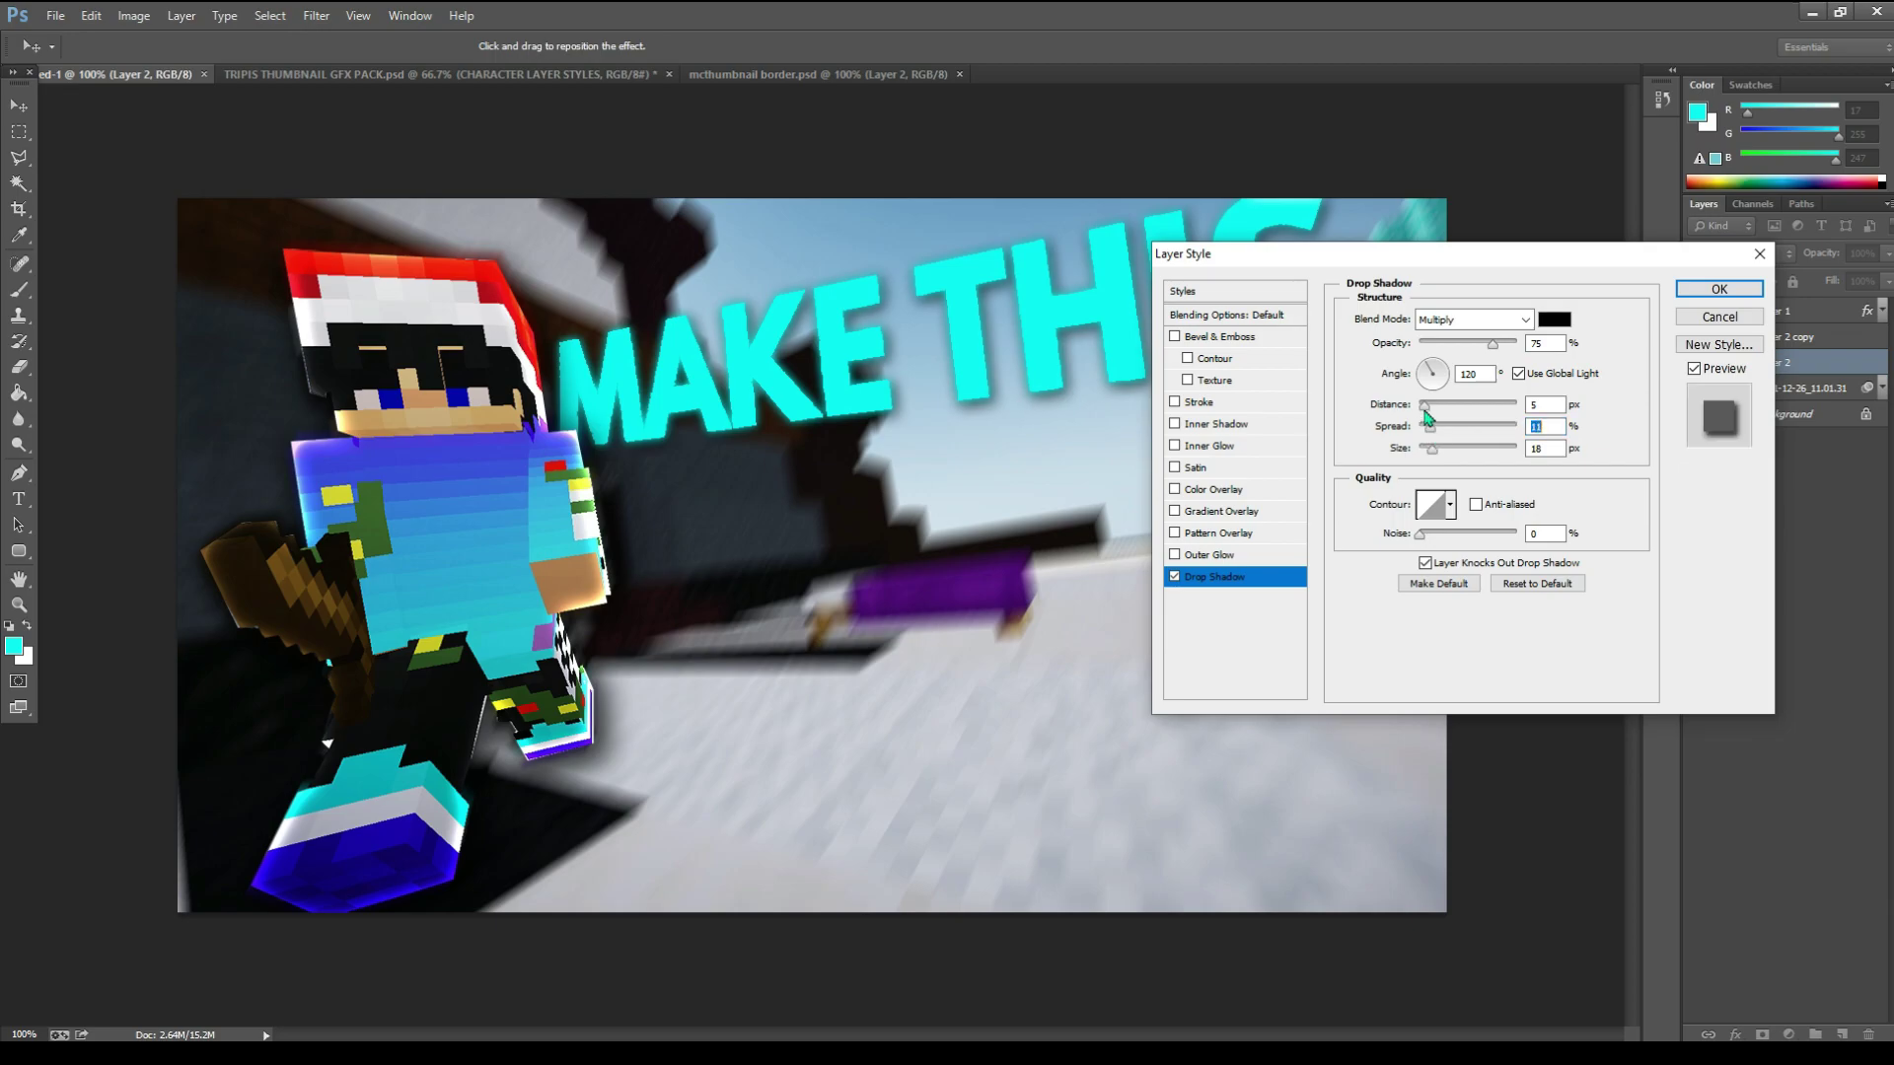
pyautogui.click(1436, 405)
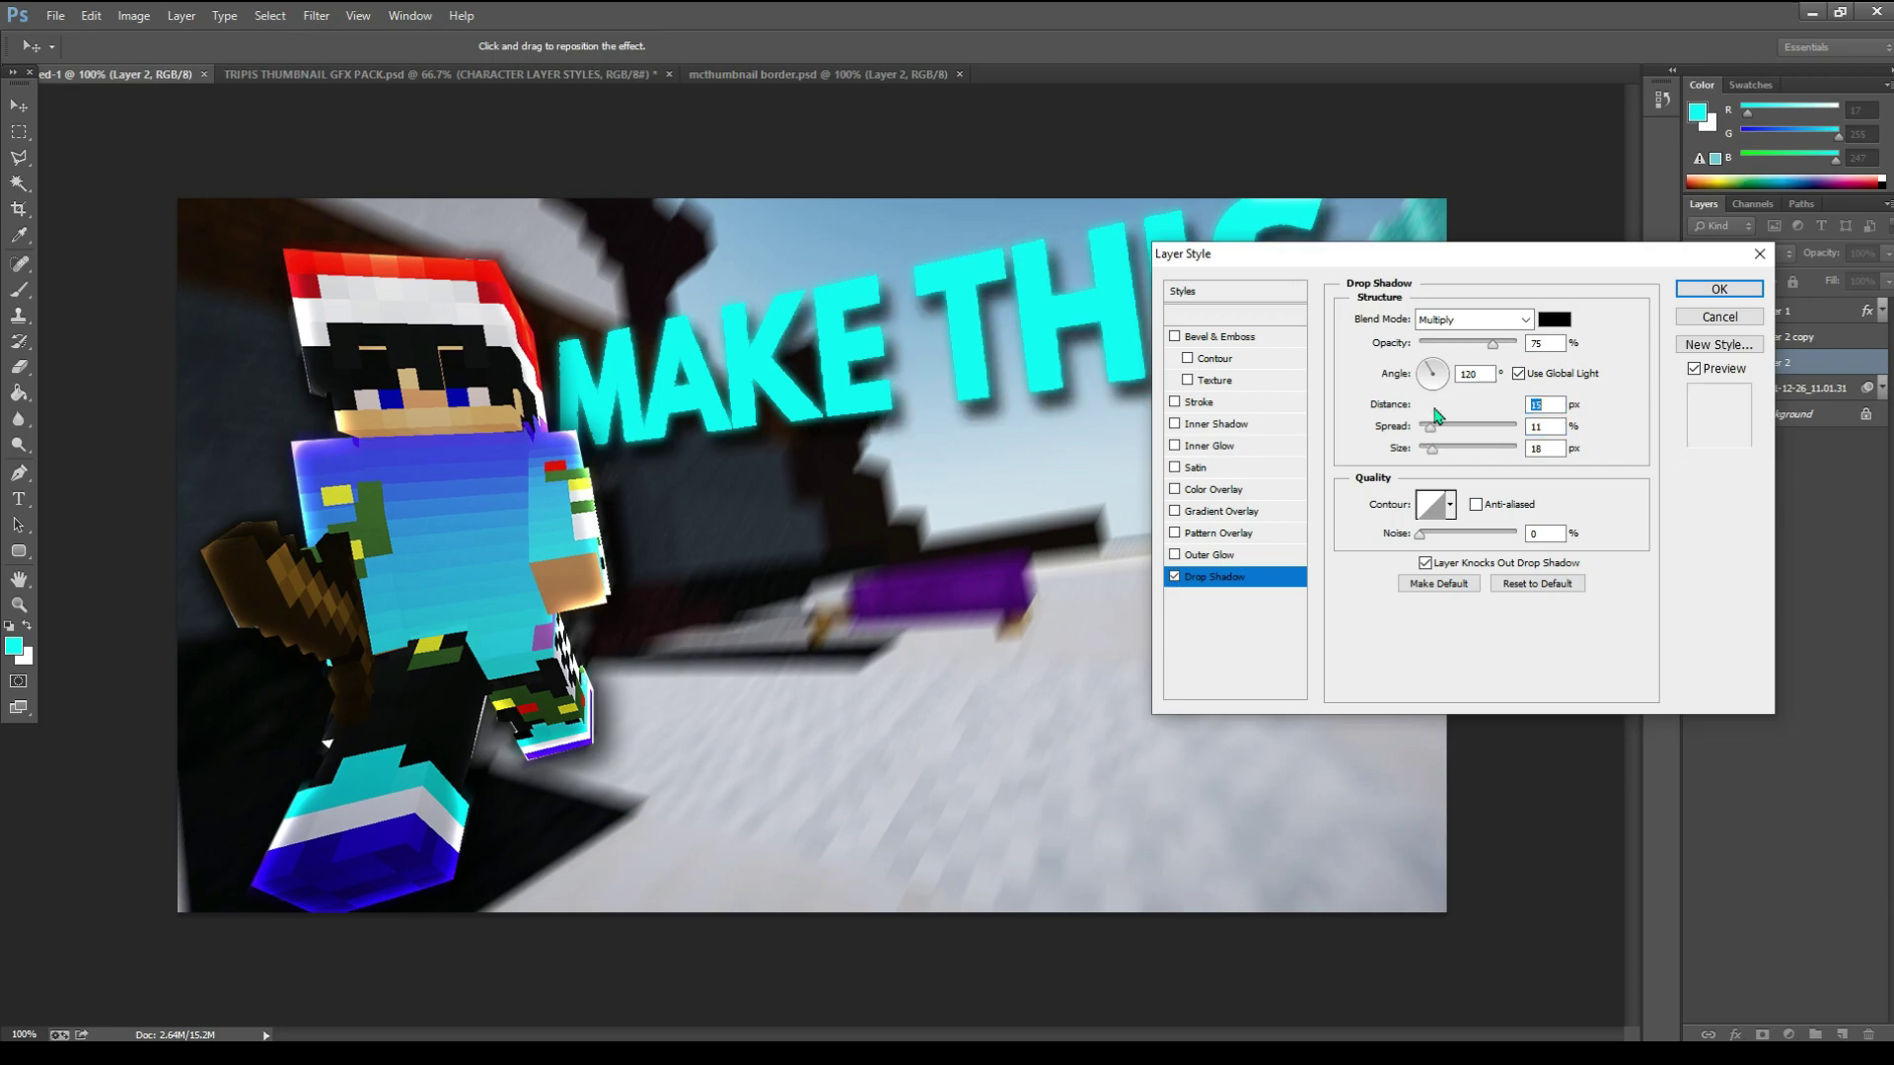
pyautogui.moveTo(1437, 406); pyautogui.dragTo(1427, 406)
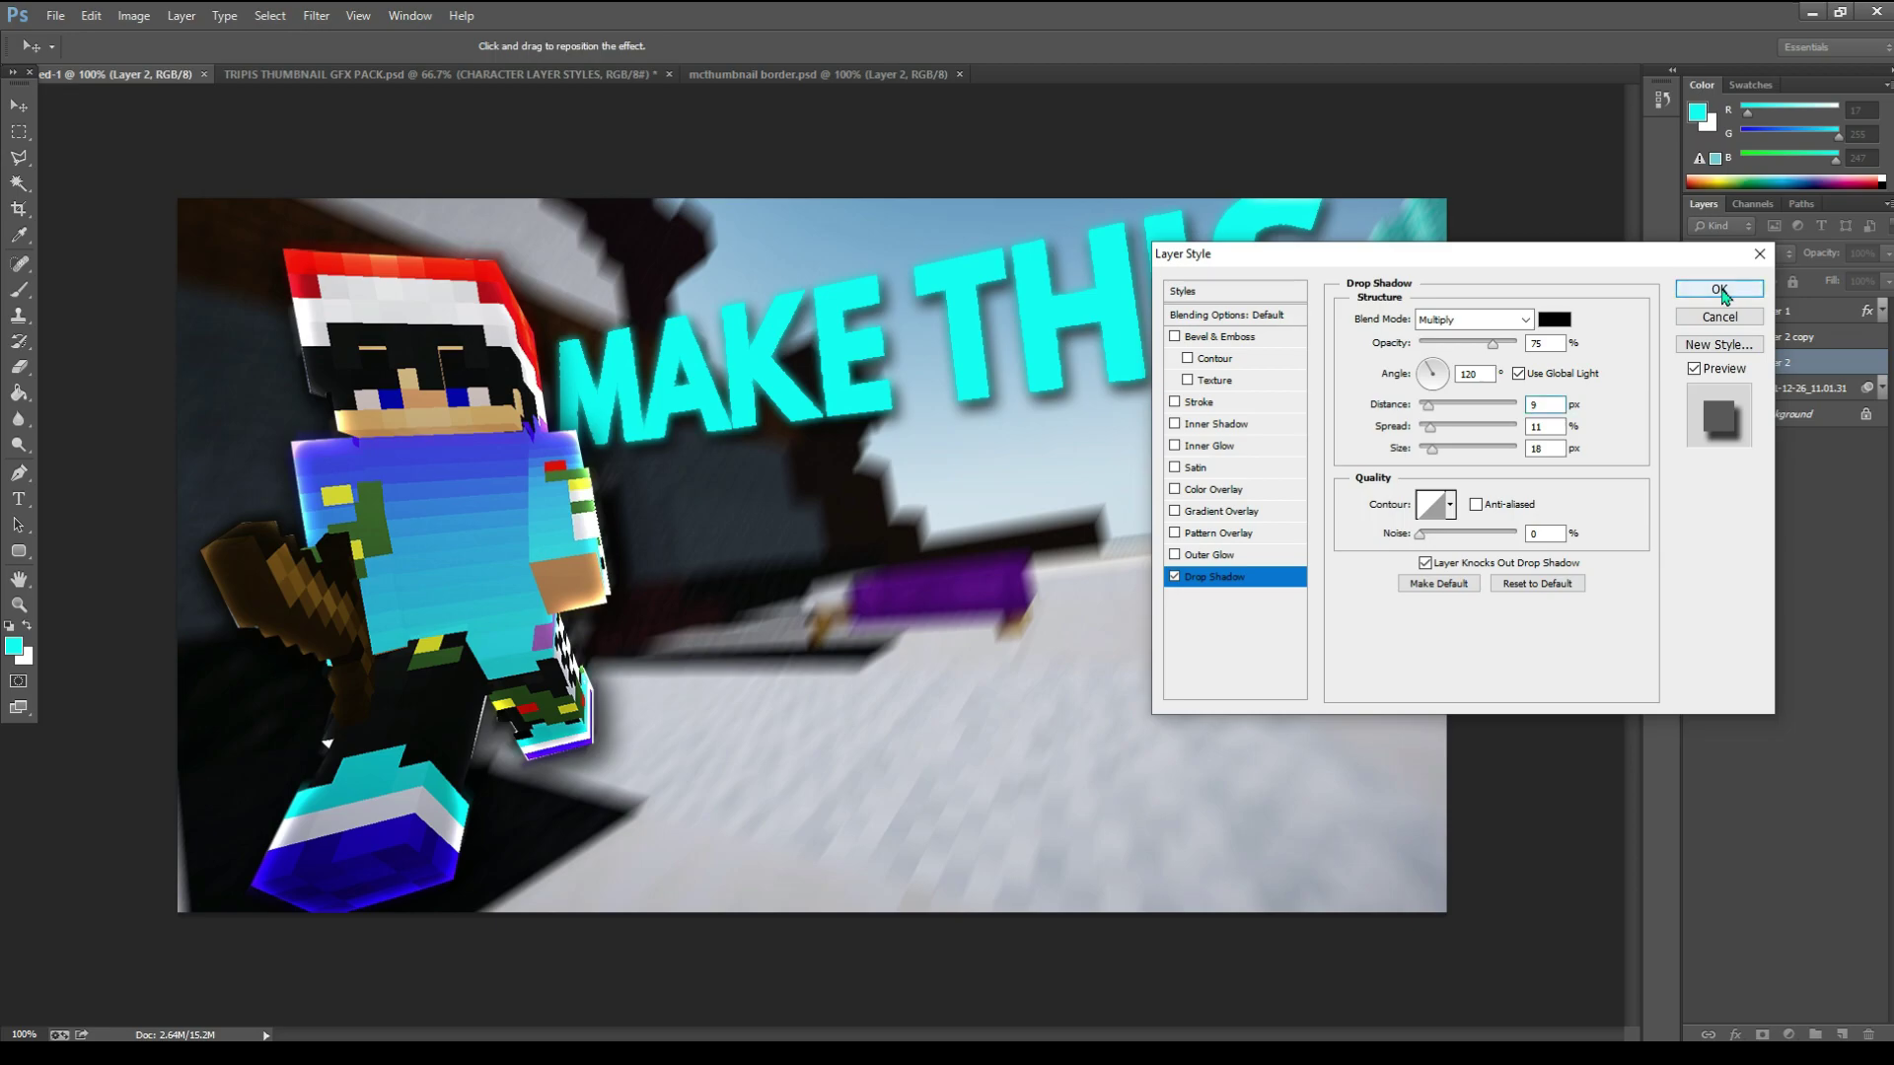
pyautogui.click(1719, 290)
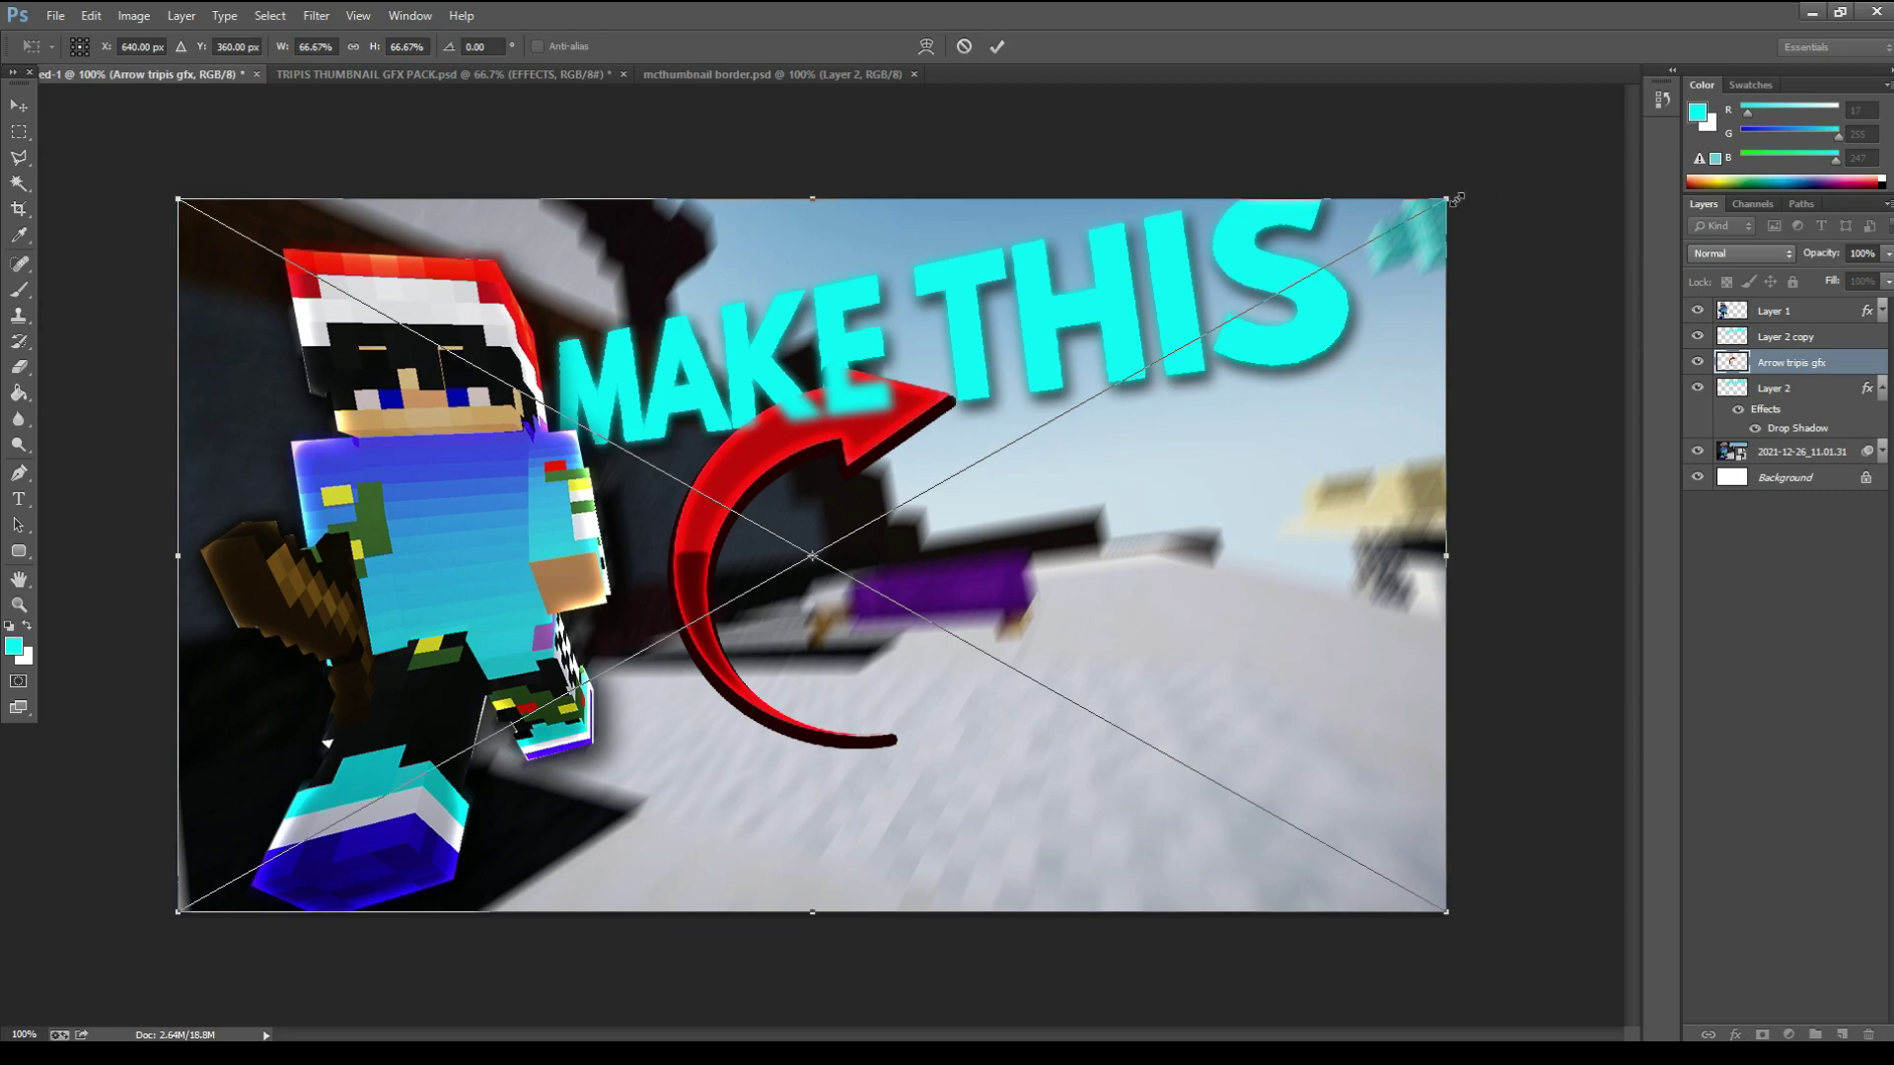
# - Scale the placed red arrow down to about 30% and move it over the purple block
pyautogui.moveTo(1454, 200); pyautogui.dragTo(746, 595)
pyautogui.moveTo(697, 726); pyautogui.dragTo(1082, 630)
pyautogui.press('Return')
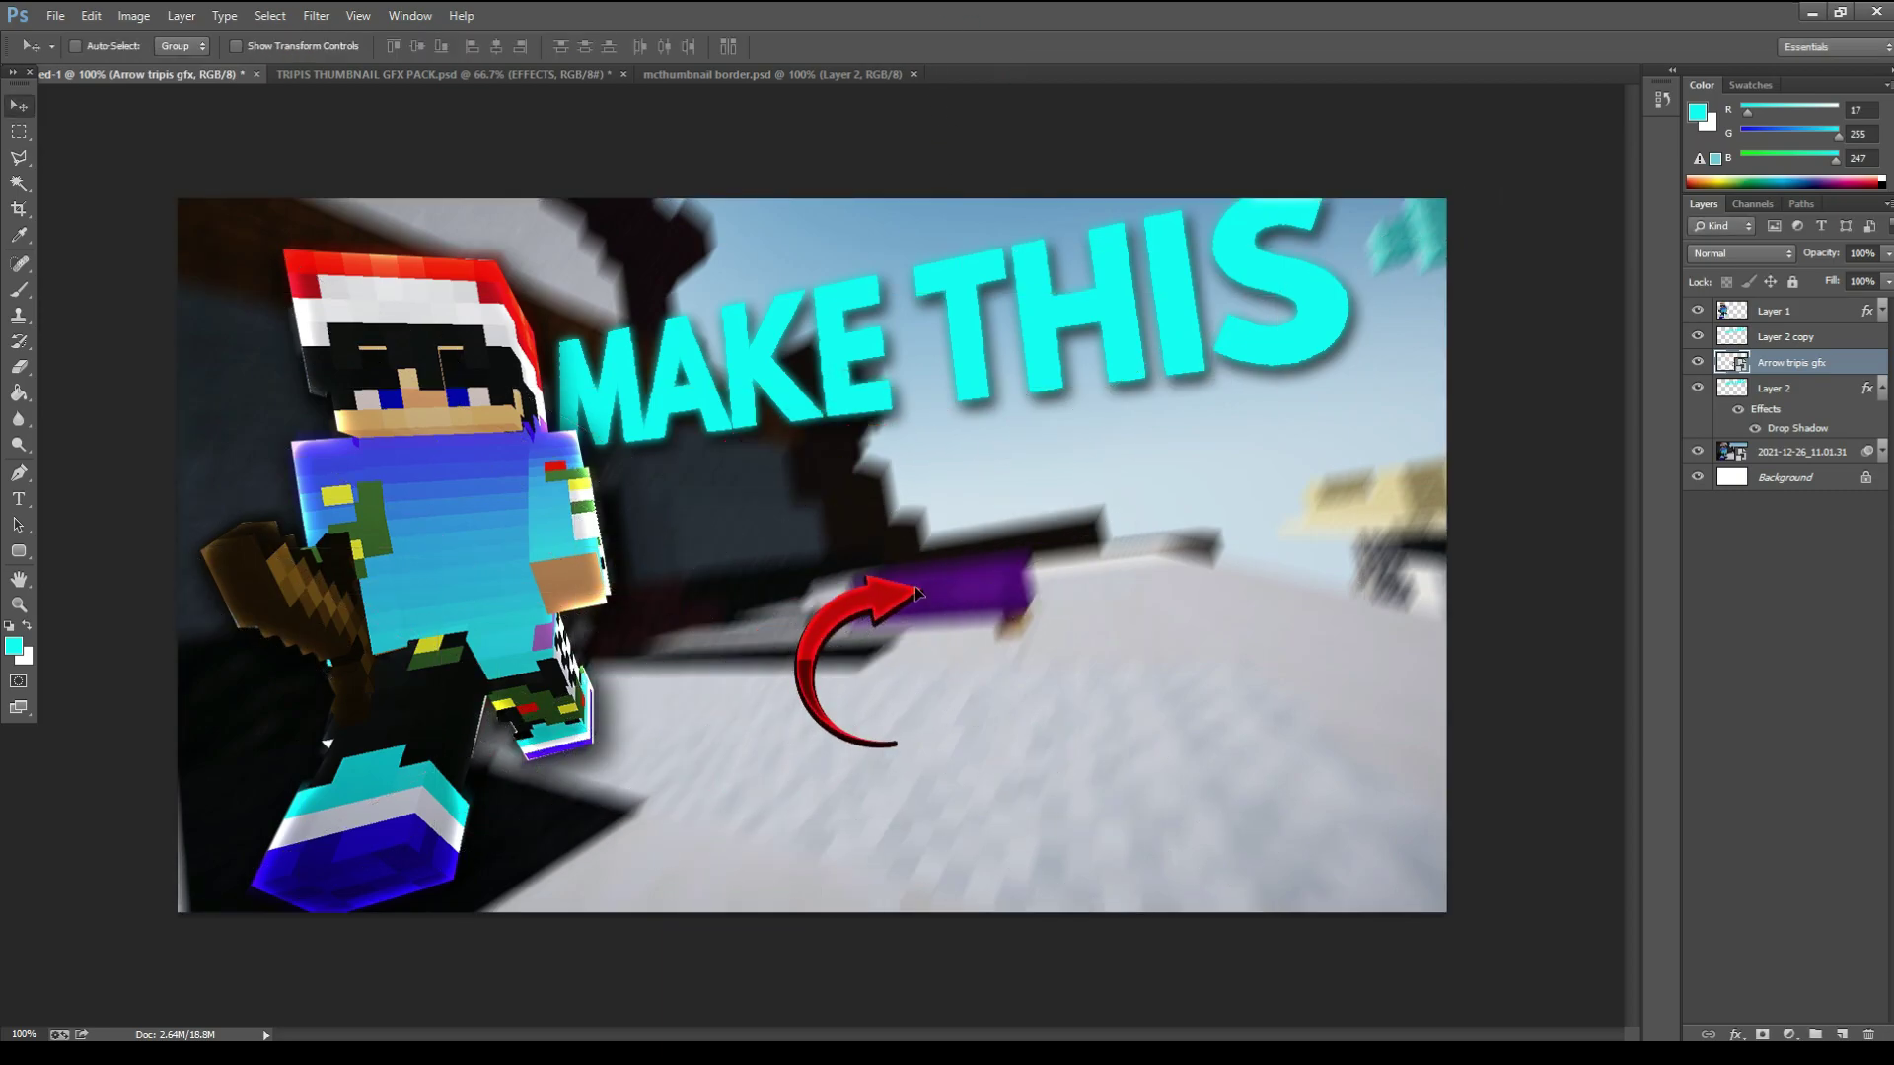
pyautogui.moveTo(915, 593); pyautogui.dragTo(1056, 550)
# - Rotate the arrow to about 170° just below the S of THIS and move its layer beneath Layer 2
pyautogui.hotkey('ctrl', 't')
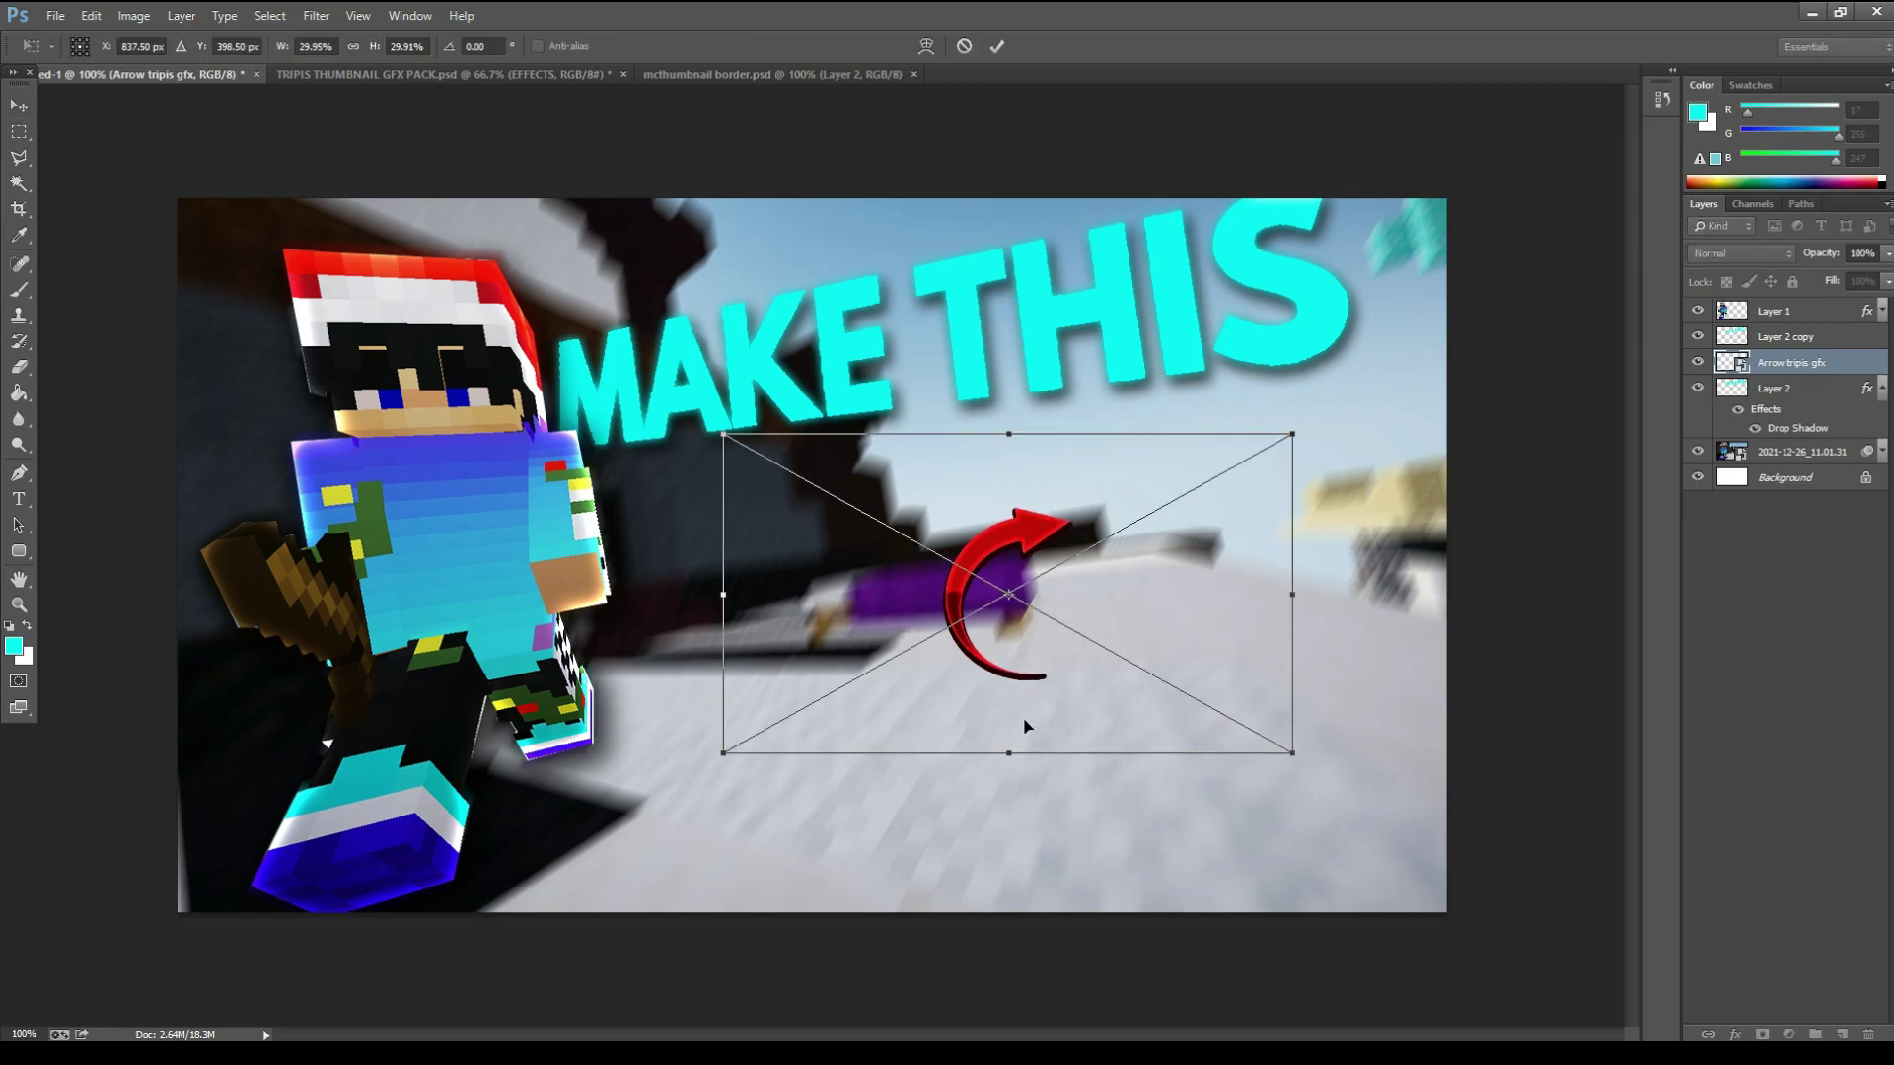
pyautogui.moveTo(902, 680); pyautogui.dragTo(1401, 518)
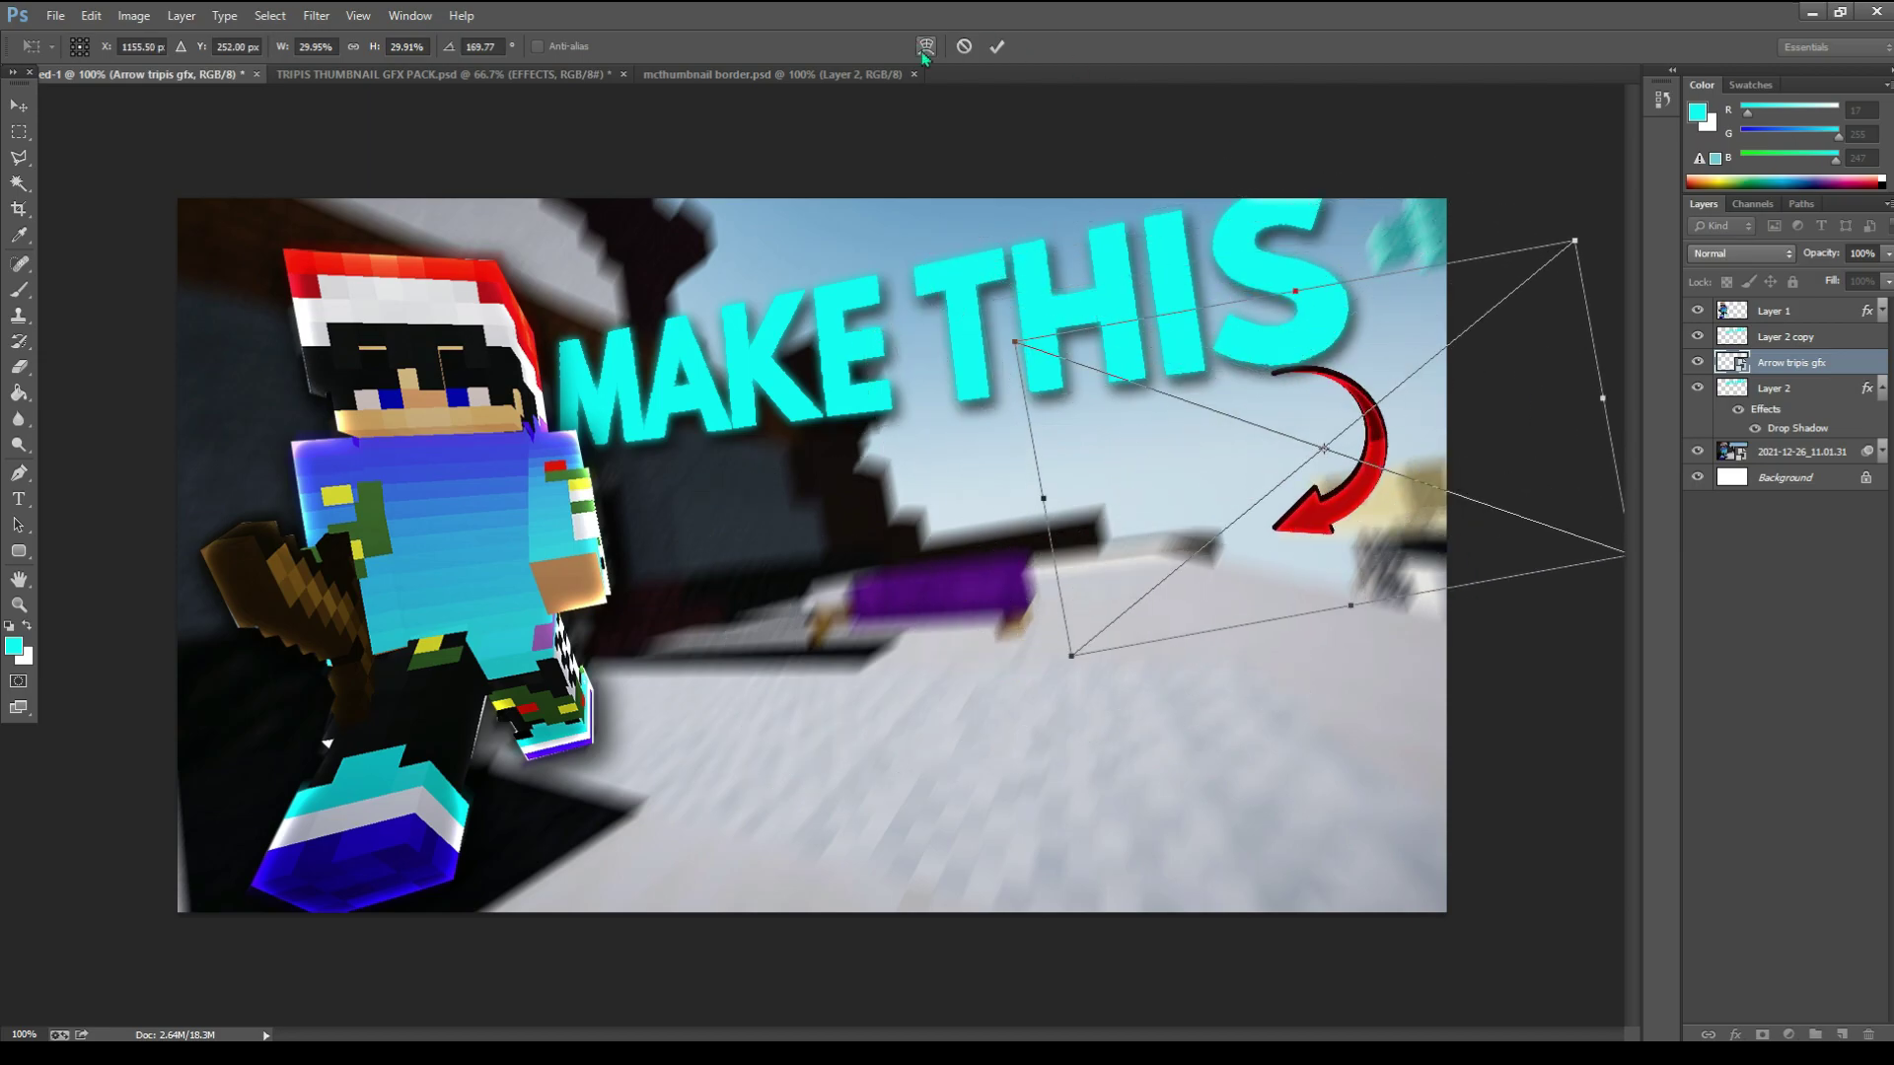
pyautogui.click(997, 47)
pyautogui.moveTo(1783, 365); pyautogui.dragTo(1778, 404)
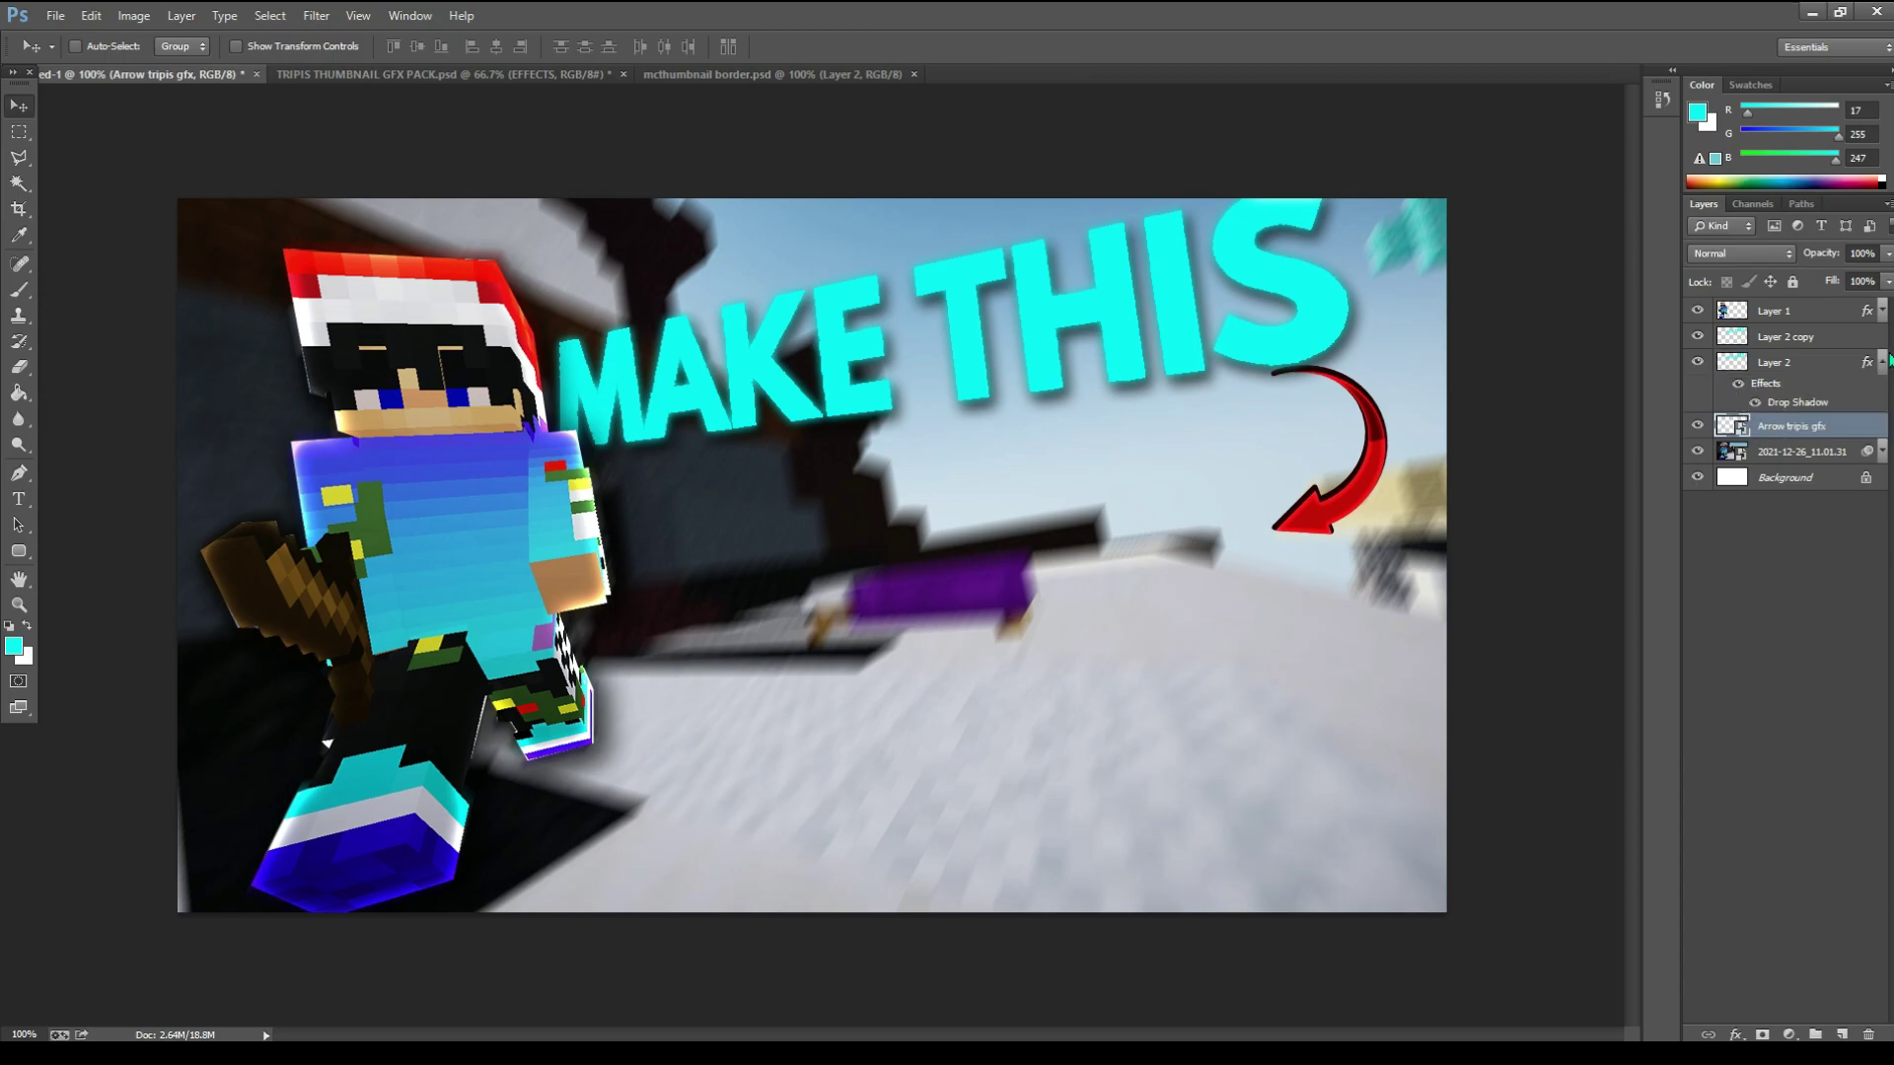
pyautogui.click(1882, 359)
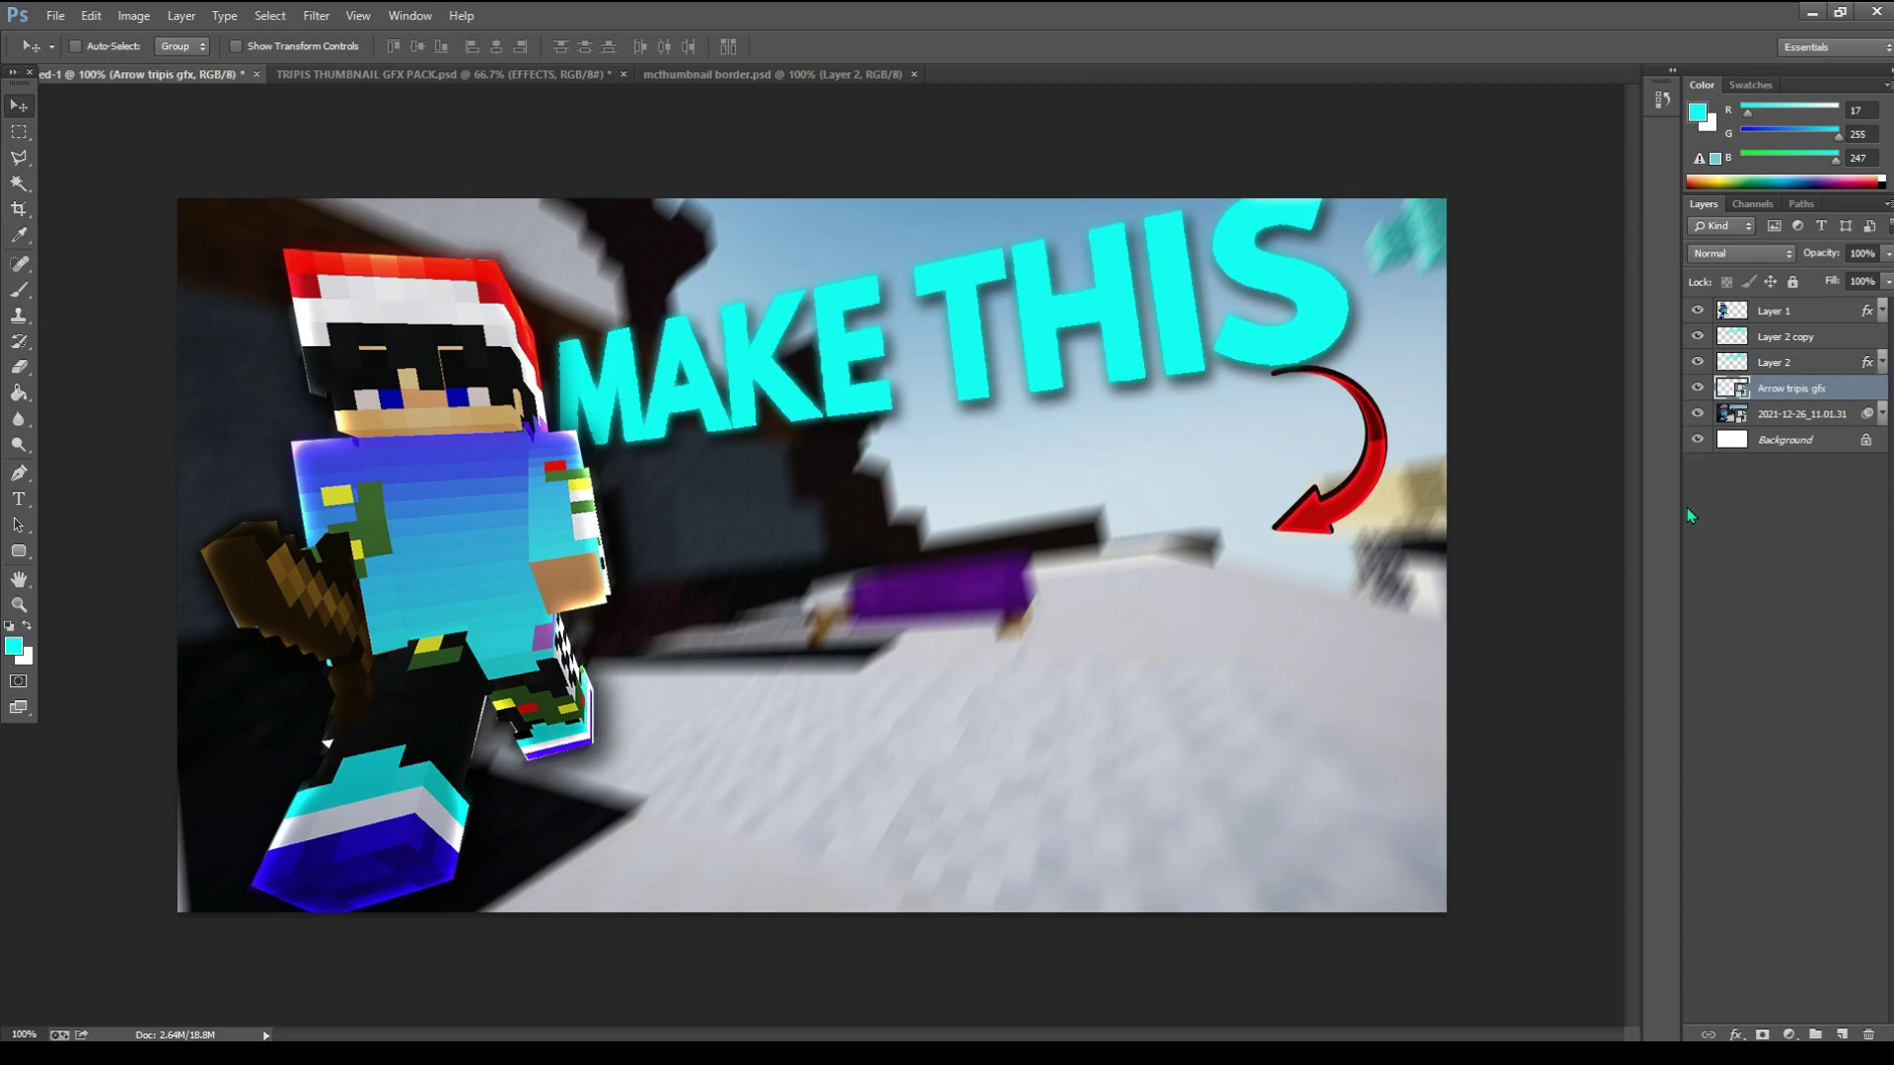
# - Create a layer group above Layer 2 copy and put Layer 2 copy and Layer 2 inside it
pyautogui.click(1844, 341)
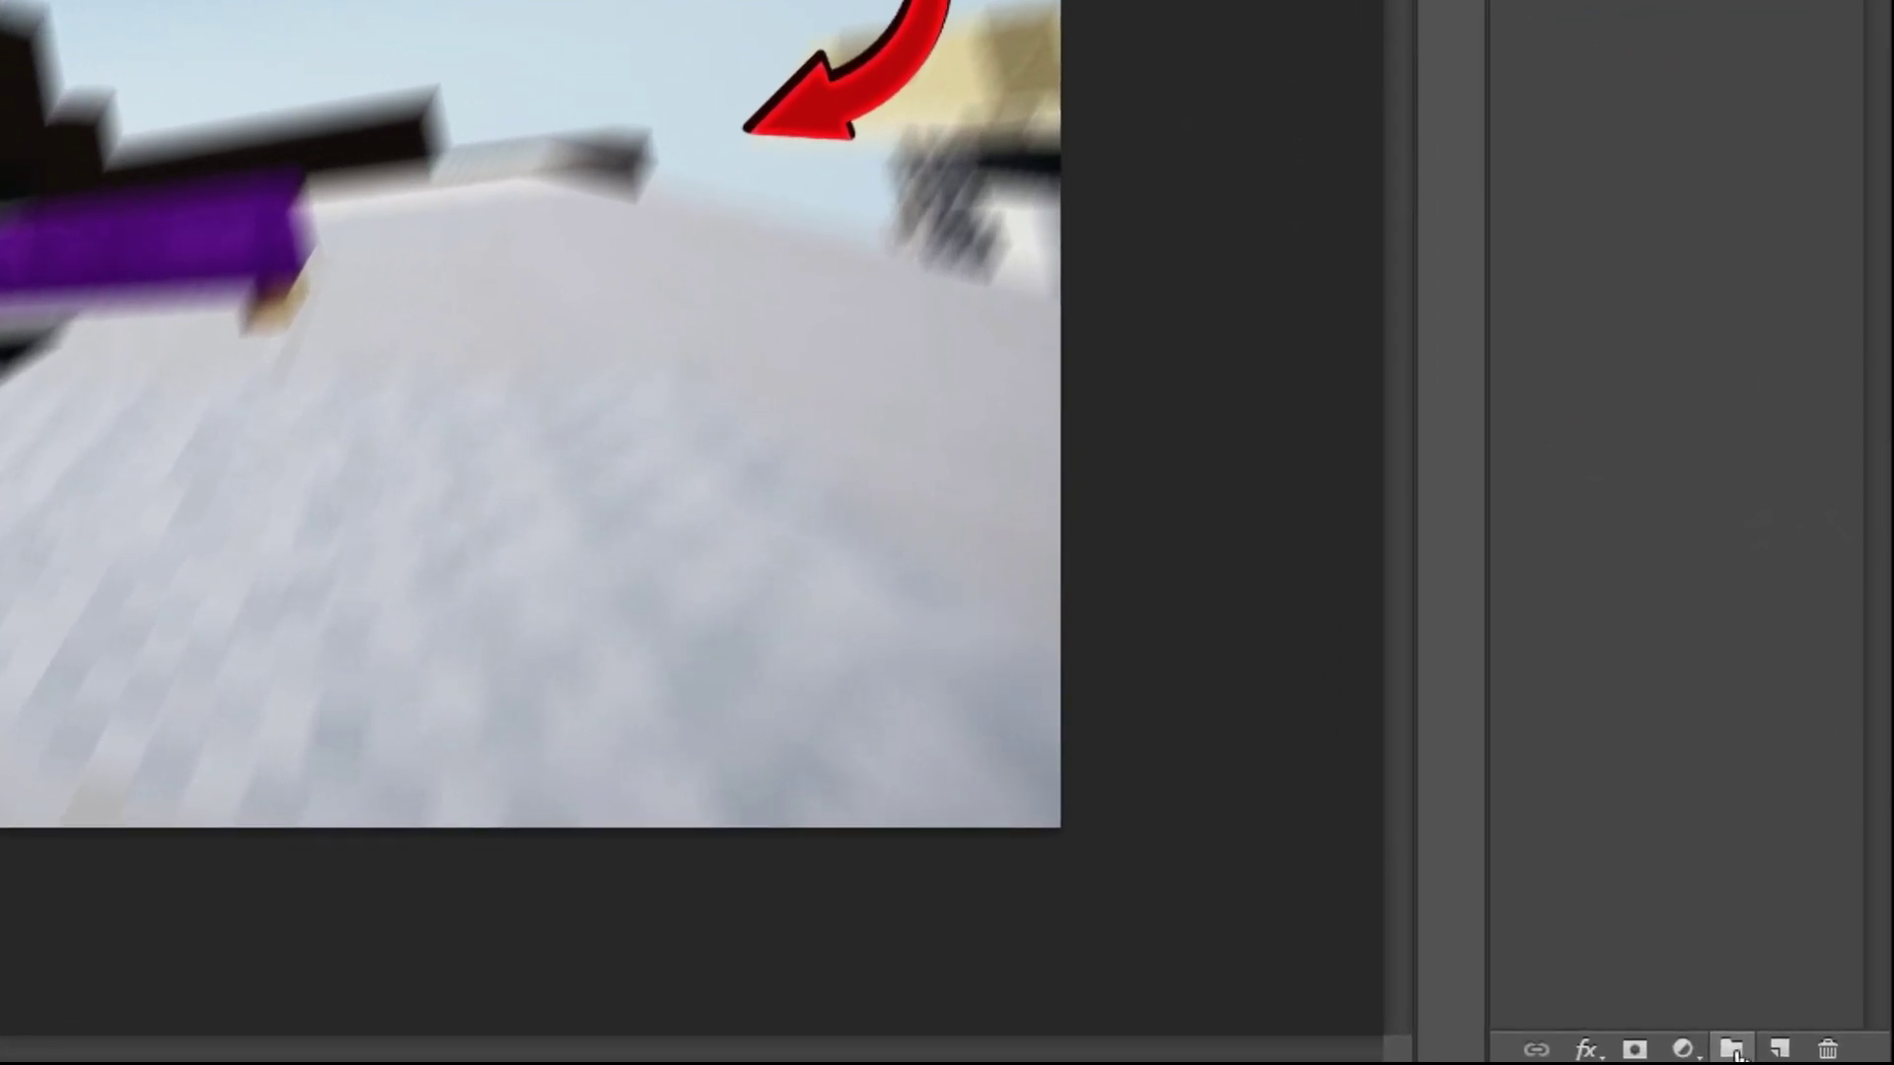
pyautogui.click(1733, 1050)
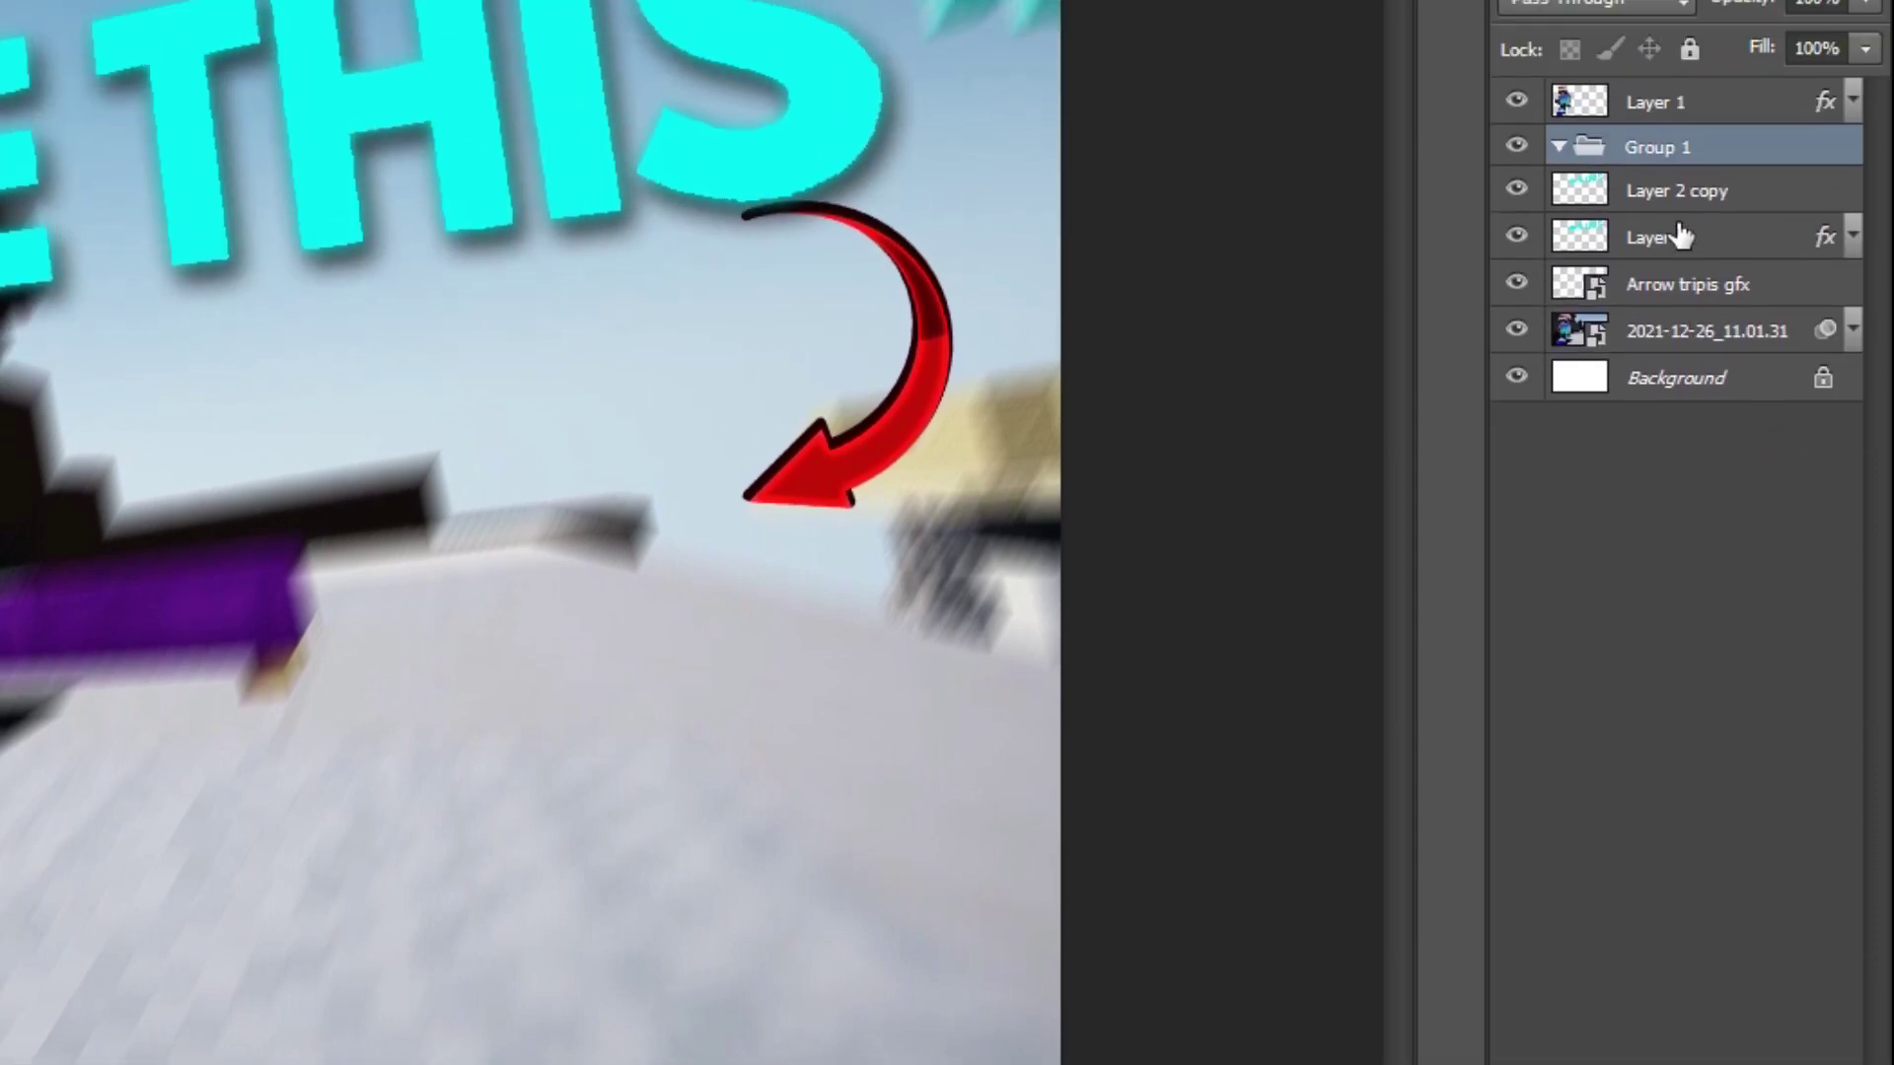
pyautogui.moveTo(1676, 190); pyautogui.dragTo(1677, 130)
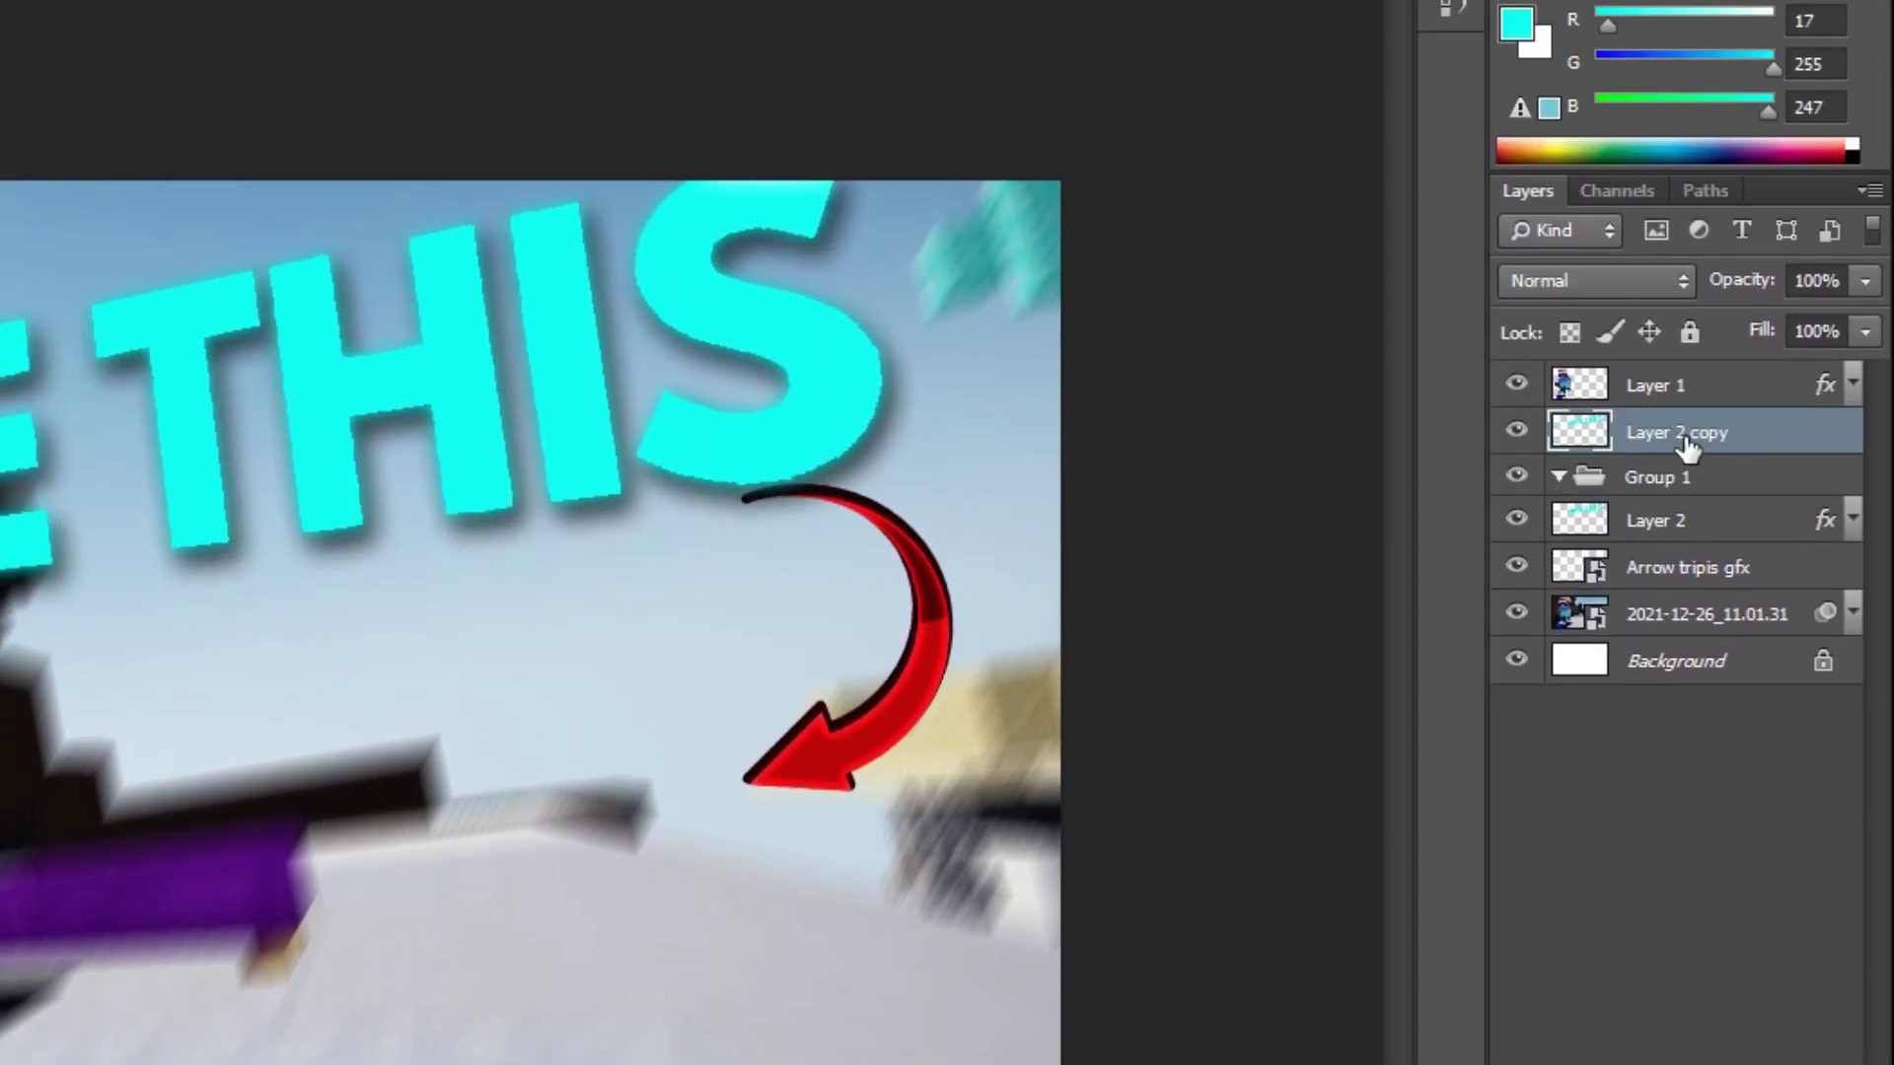
pyautogui.moveTo(1687, 447); pyautogui.dragTo(1676, 493)
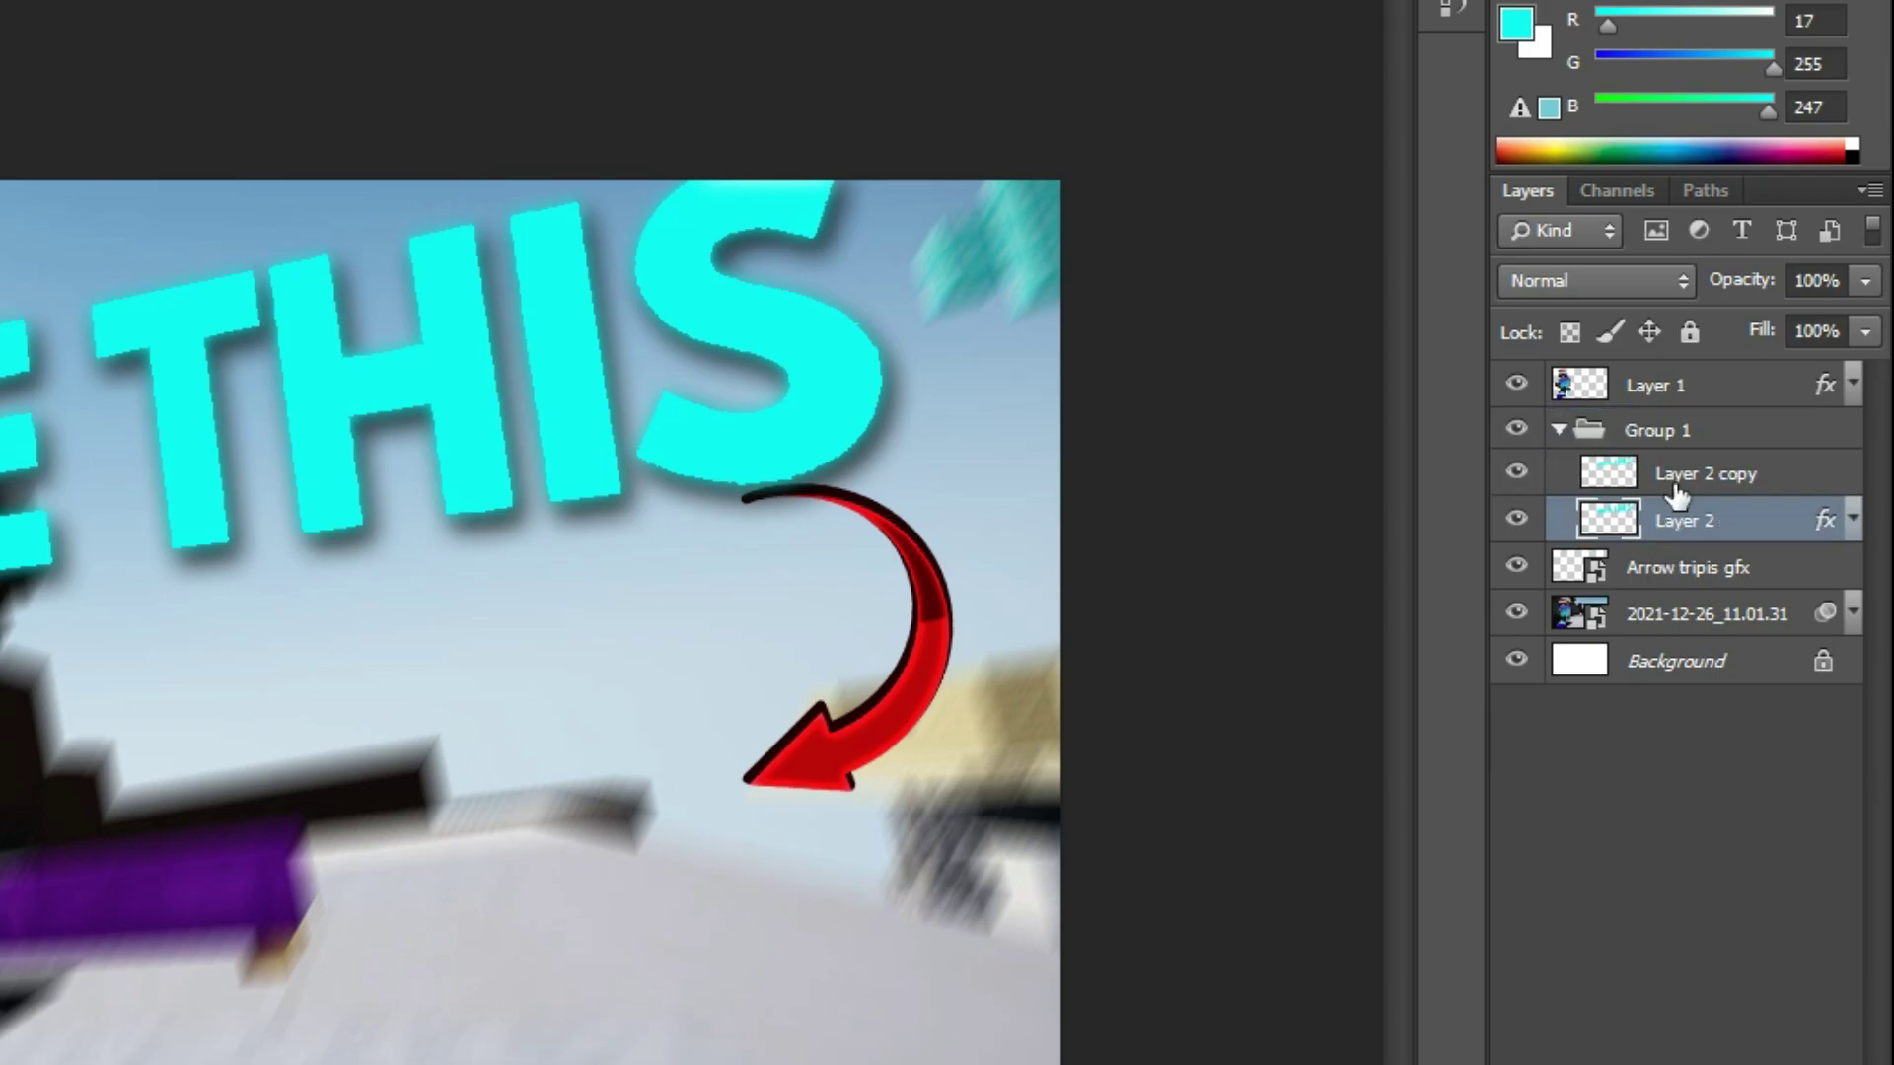
pyautogui.click(1559, 430)
pyautogui.click(1657, 430)
# - Move the MAKE THIS group so the M tucks behind the character and the S meets the canvas's upper edge
pyautogui.moveTo(99, 424); pyautogui.dragTo(226, 434)
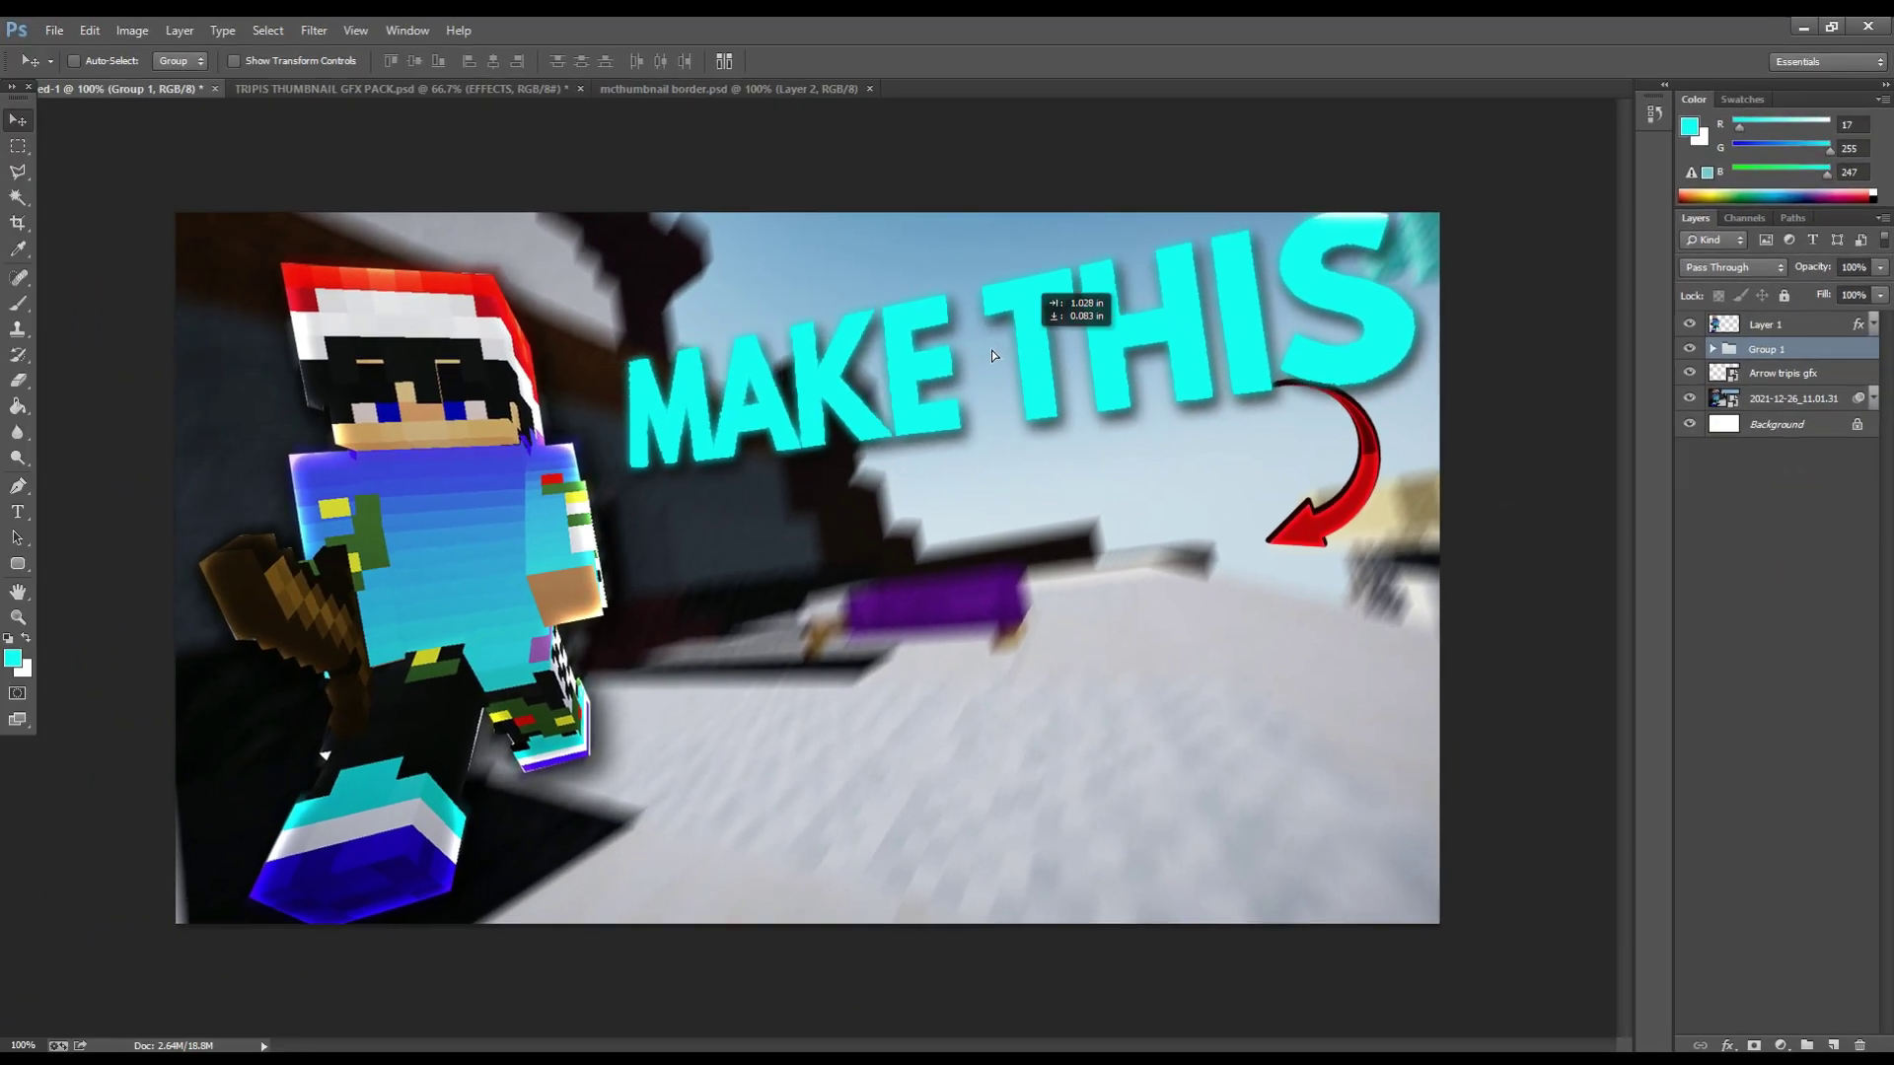
pyautogui.moveTo(992, 351); pyautogui.dragTo(944, 371)
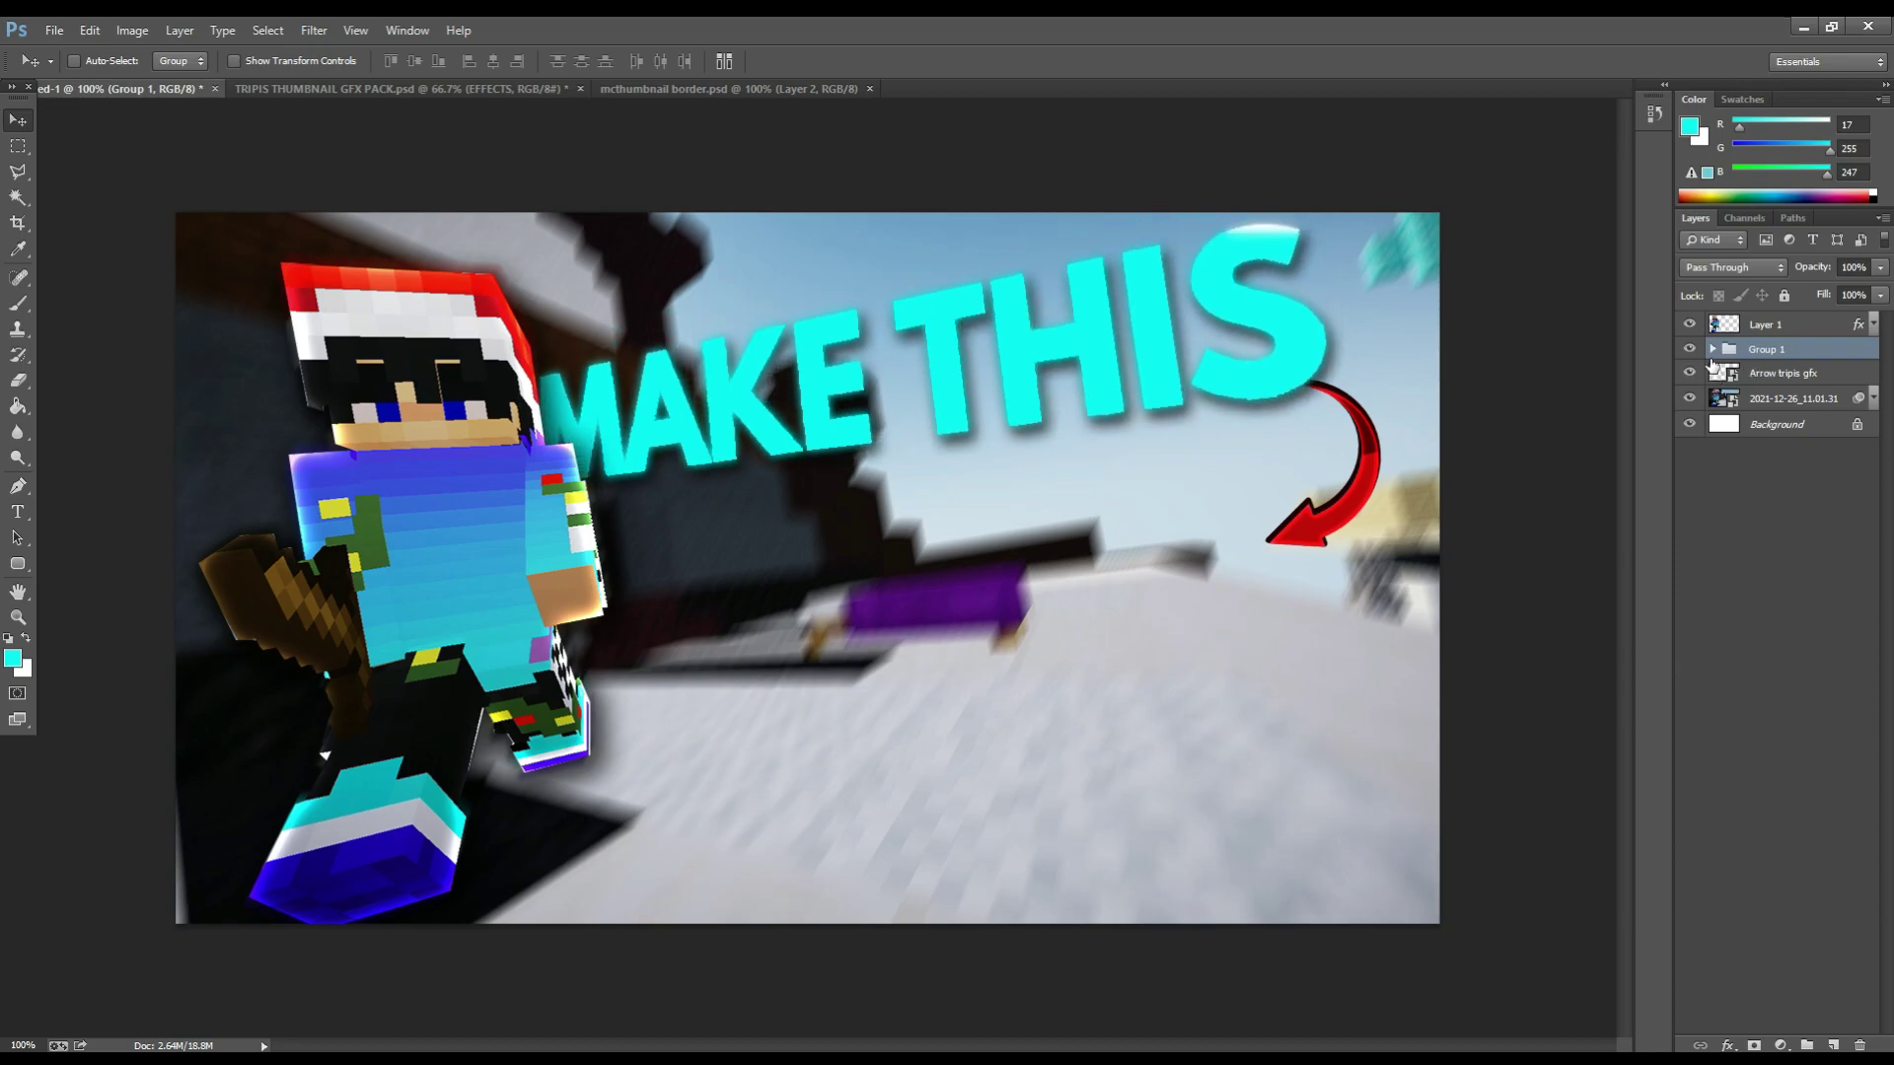
pyautogui.click(1712, 349)
pyautogui.moveTo(1112, 371); pyautogui.dragTo(1098, 345)
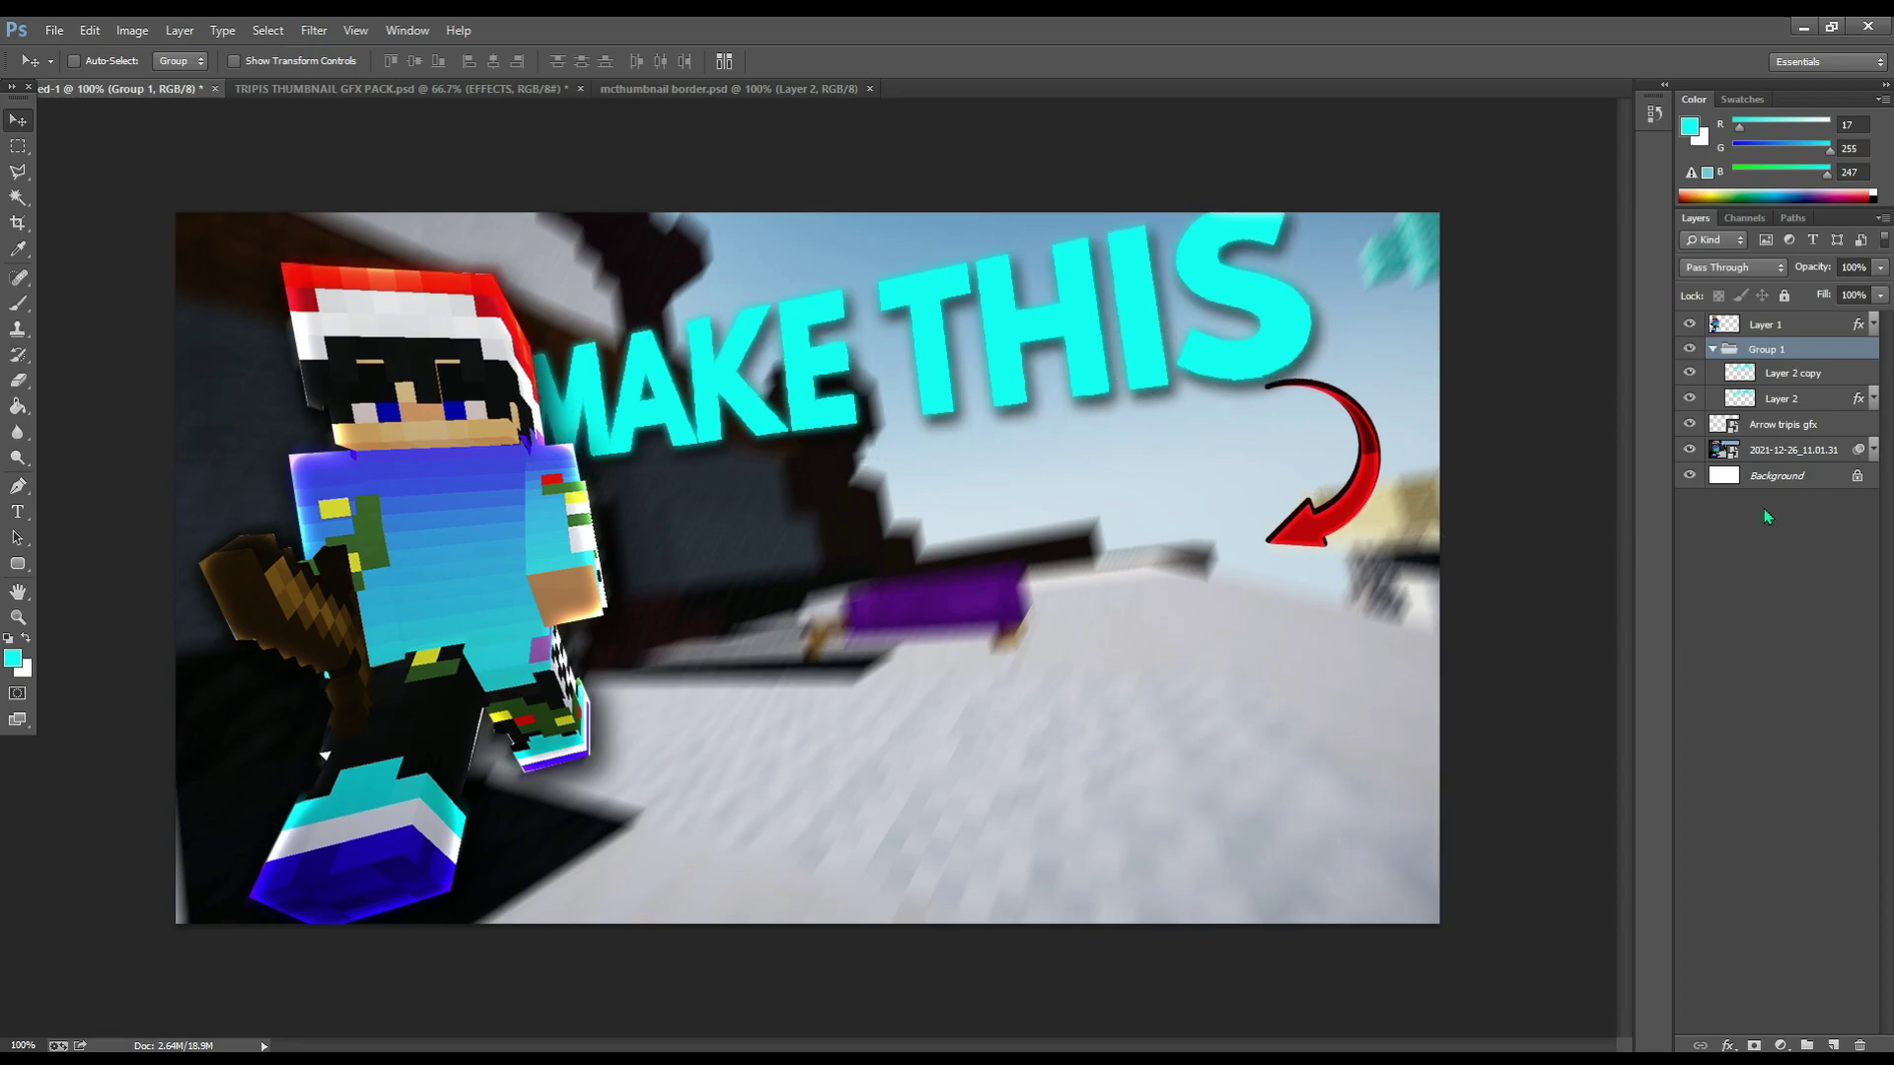
pyautogui.click(1712, 349)
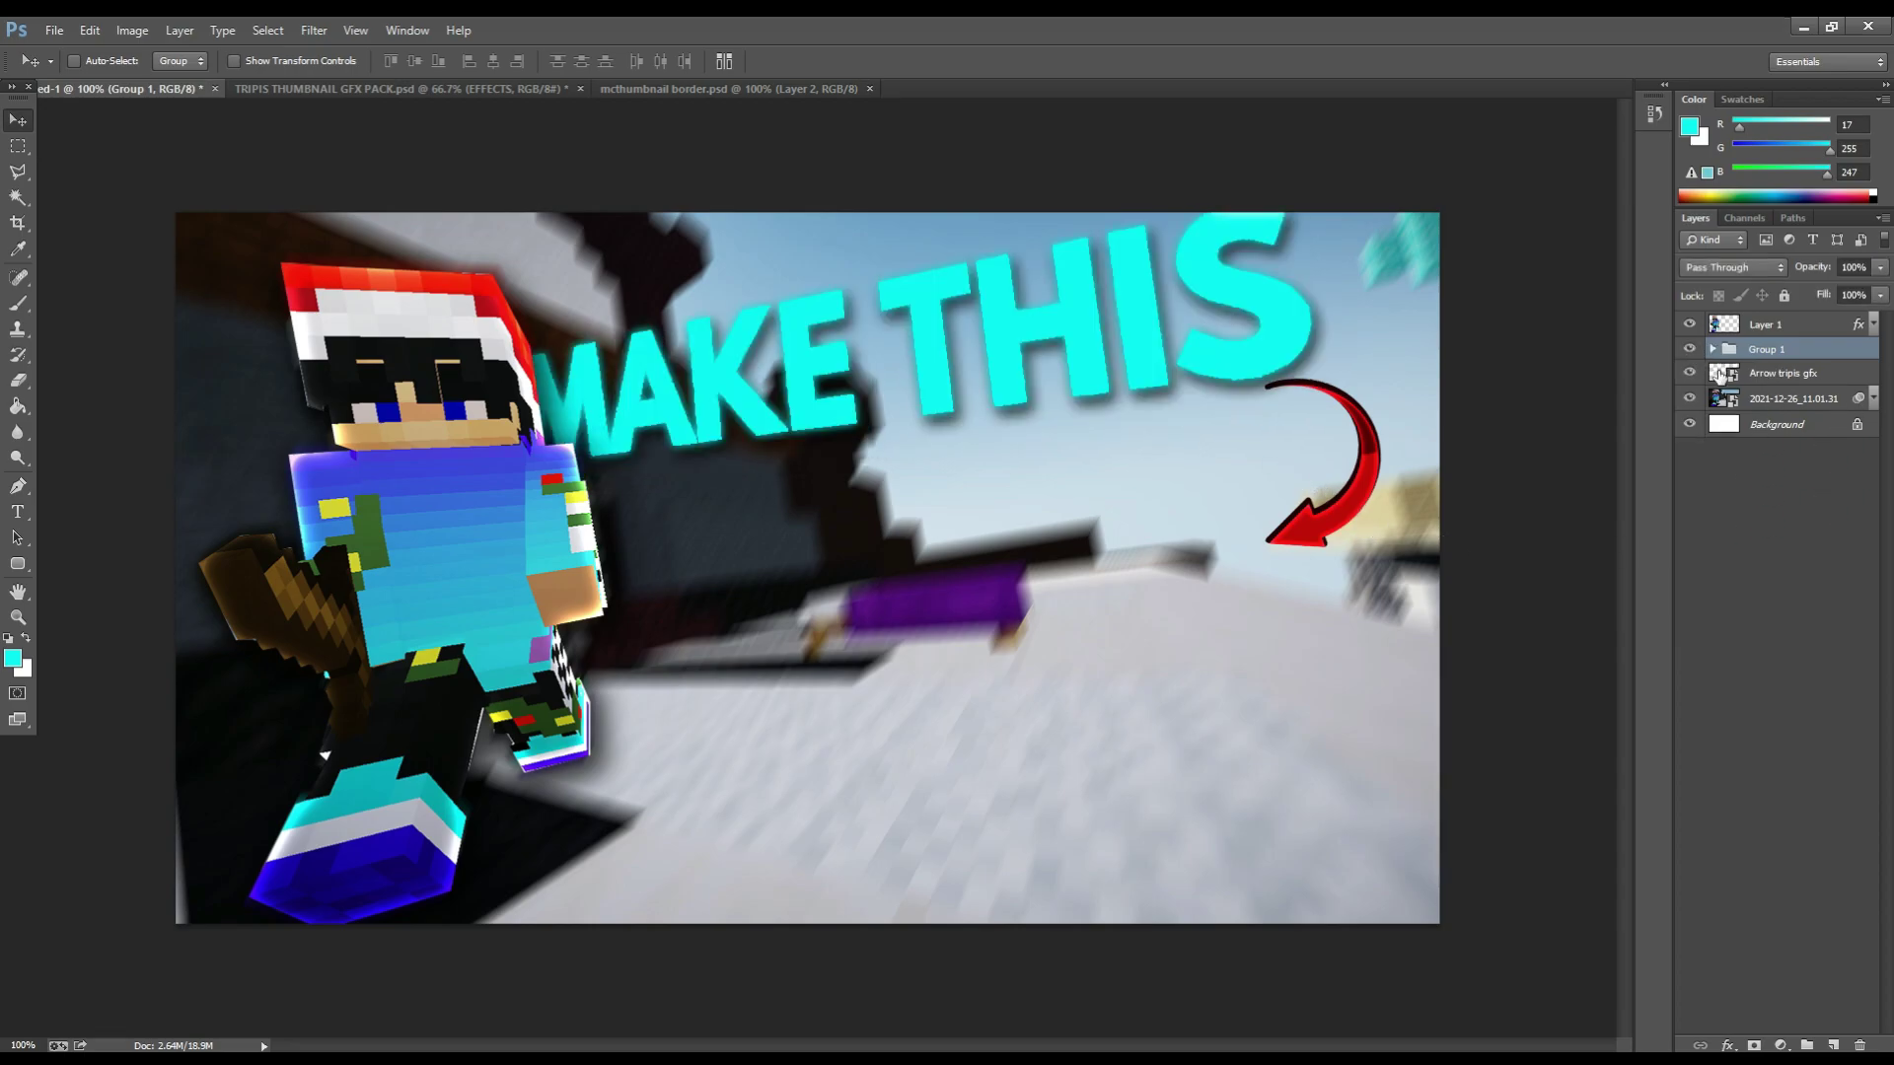
# - Move the arrow up against the S of THIS and place the Arrow tripis gfx layer above Group 1
pyautogui.click(1754, 378)
pyautogui.moveTo(1272, 520)
pyautogui.mouseDown()
pyautogui.moveTo(1287, 452)
pyautogui.moveTo(1261, 487)
pyautogui.mouseUp()
pyautogui.hotkey('ctrl', ']')
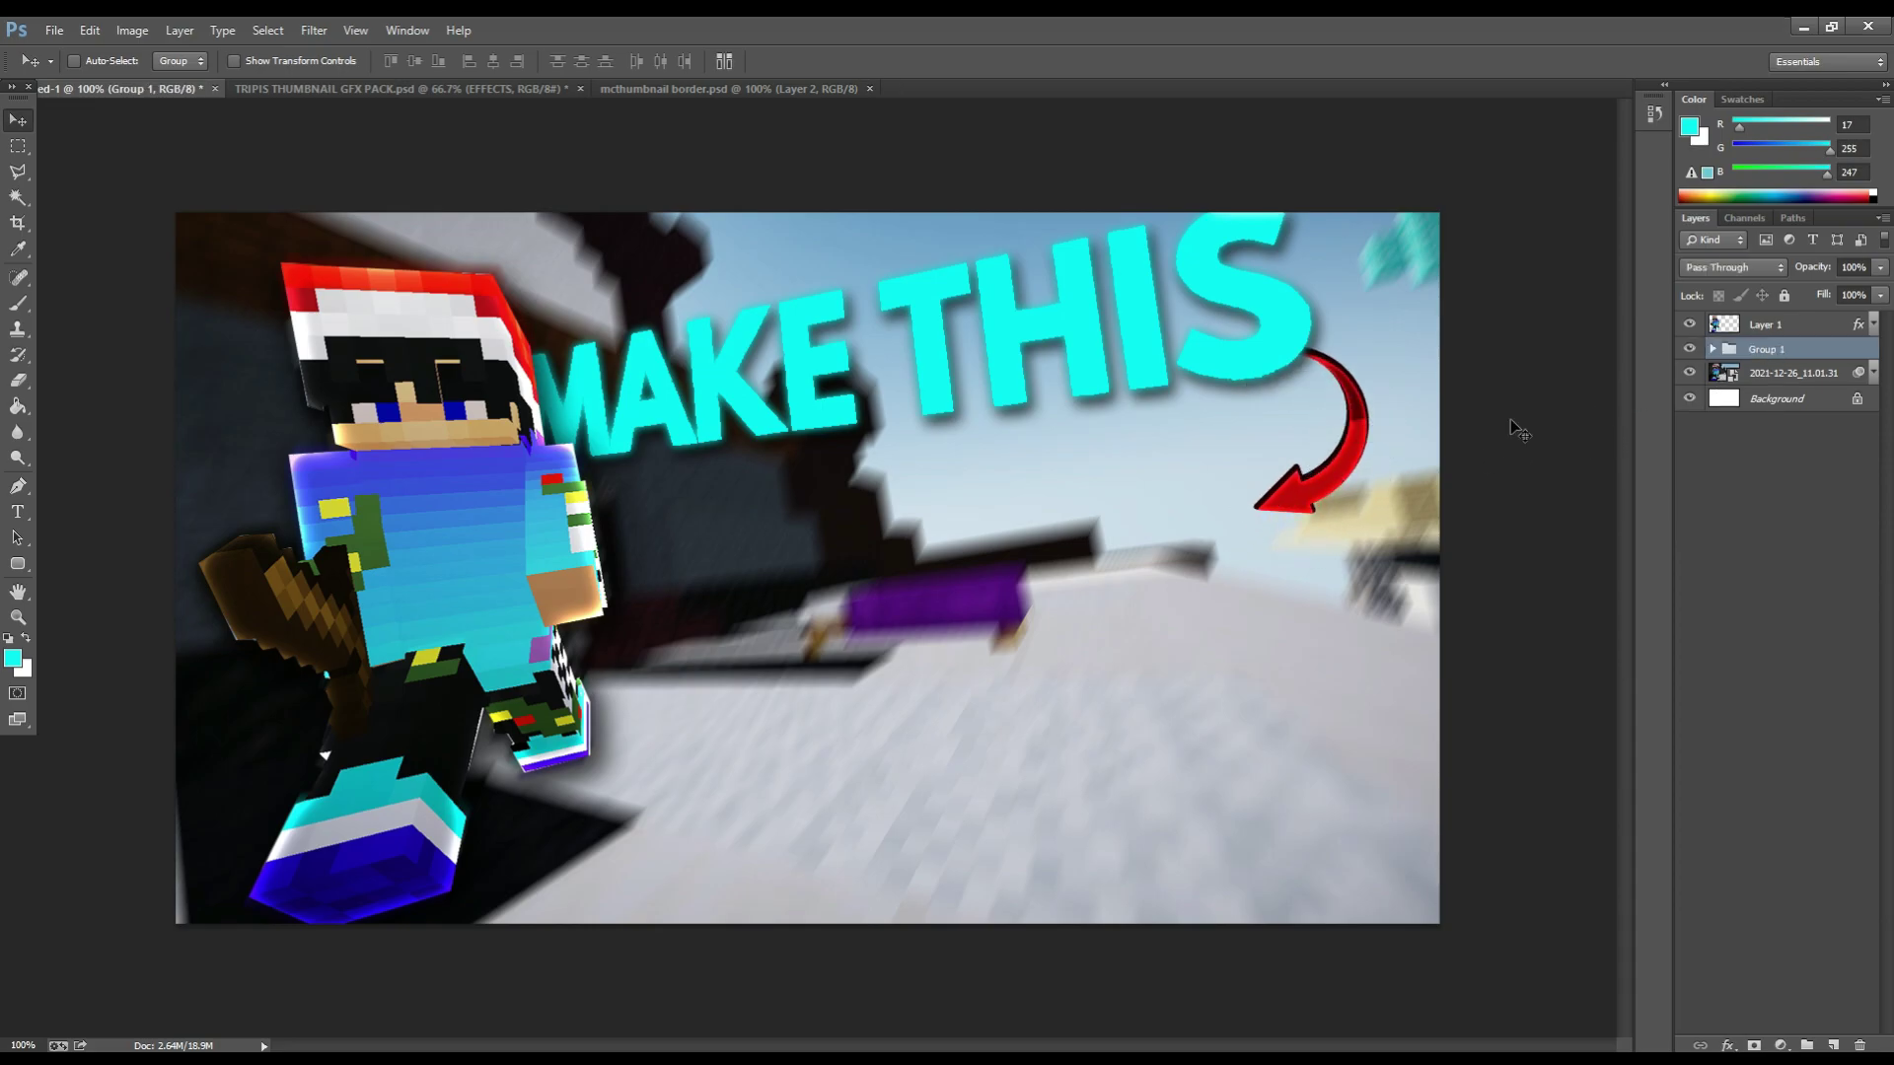
pyautogui.click(1712, 349)
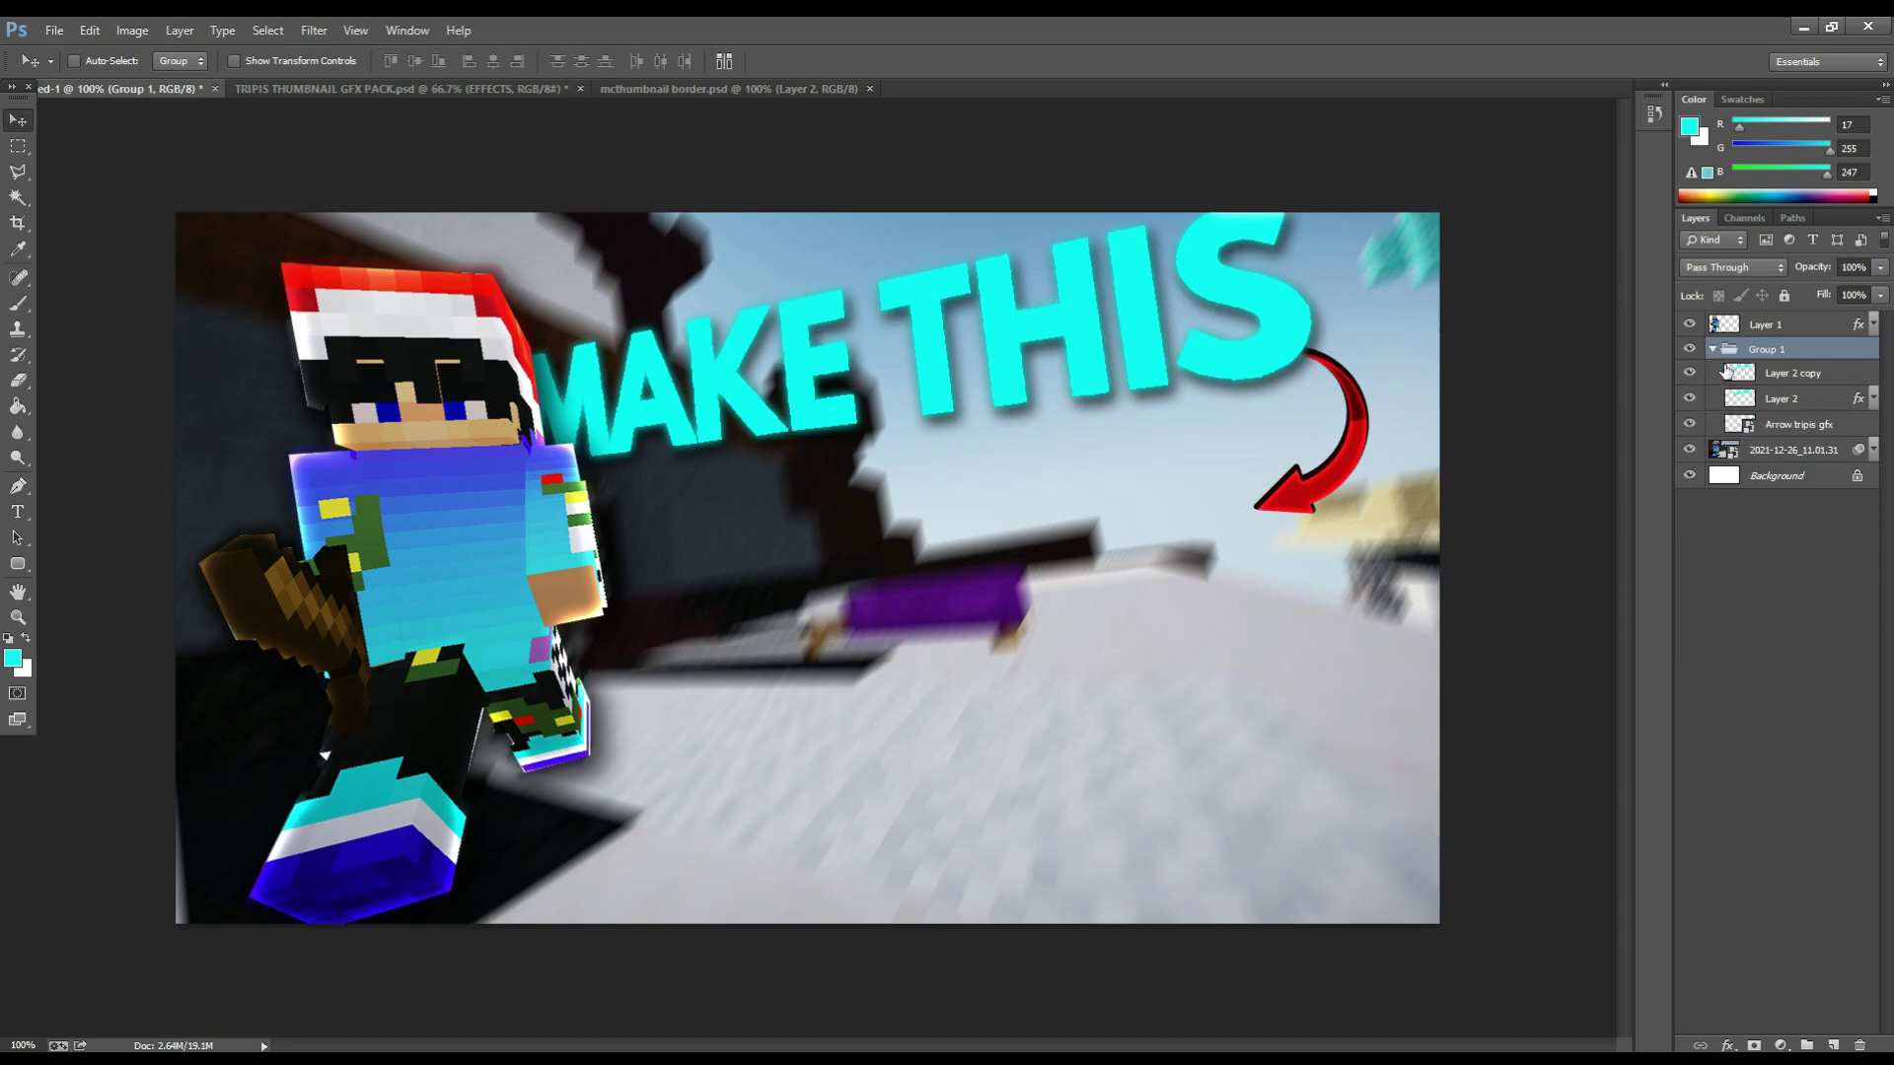
pyautogui.moveTo(1776, 430); pyautogui.dragTo(1748, 359)
pyautogui.click(1688, 374)
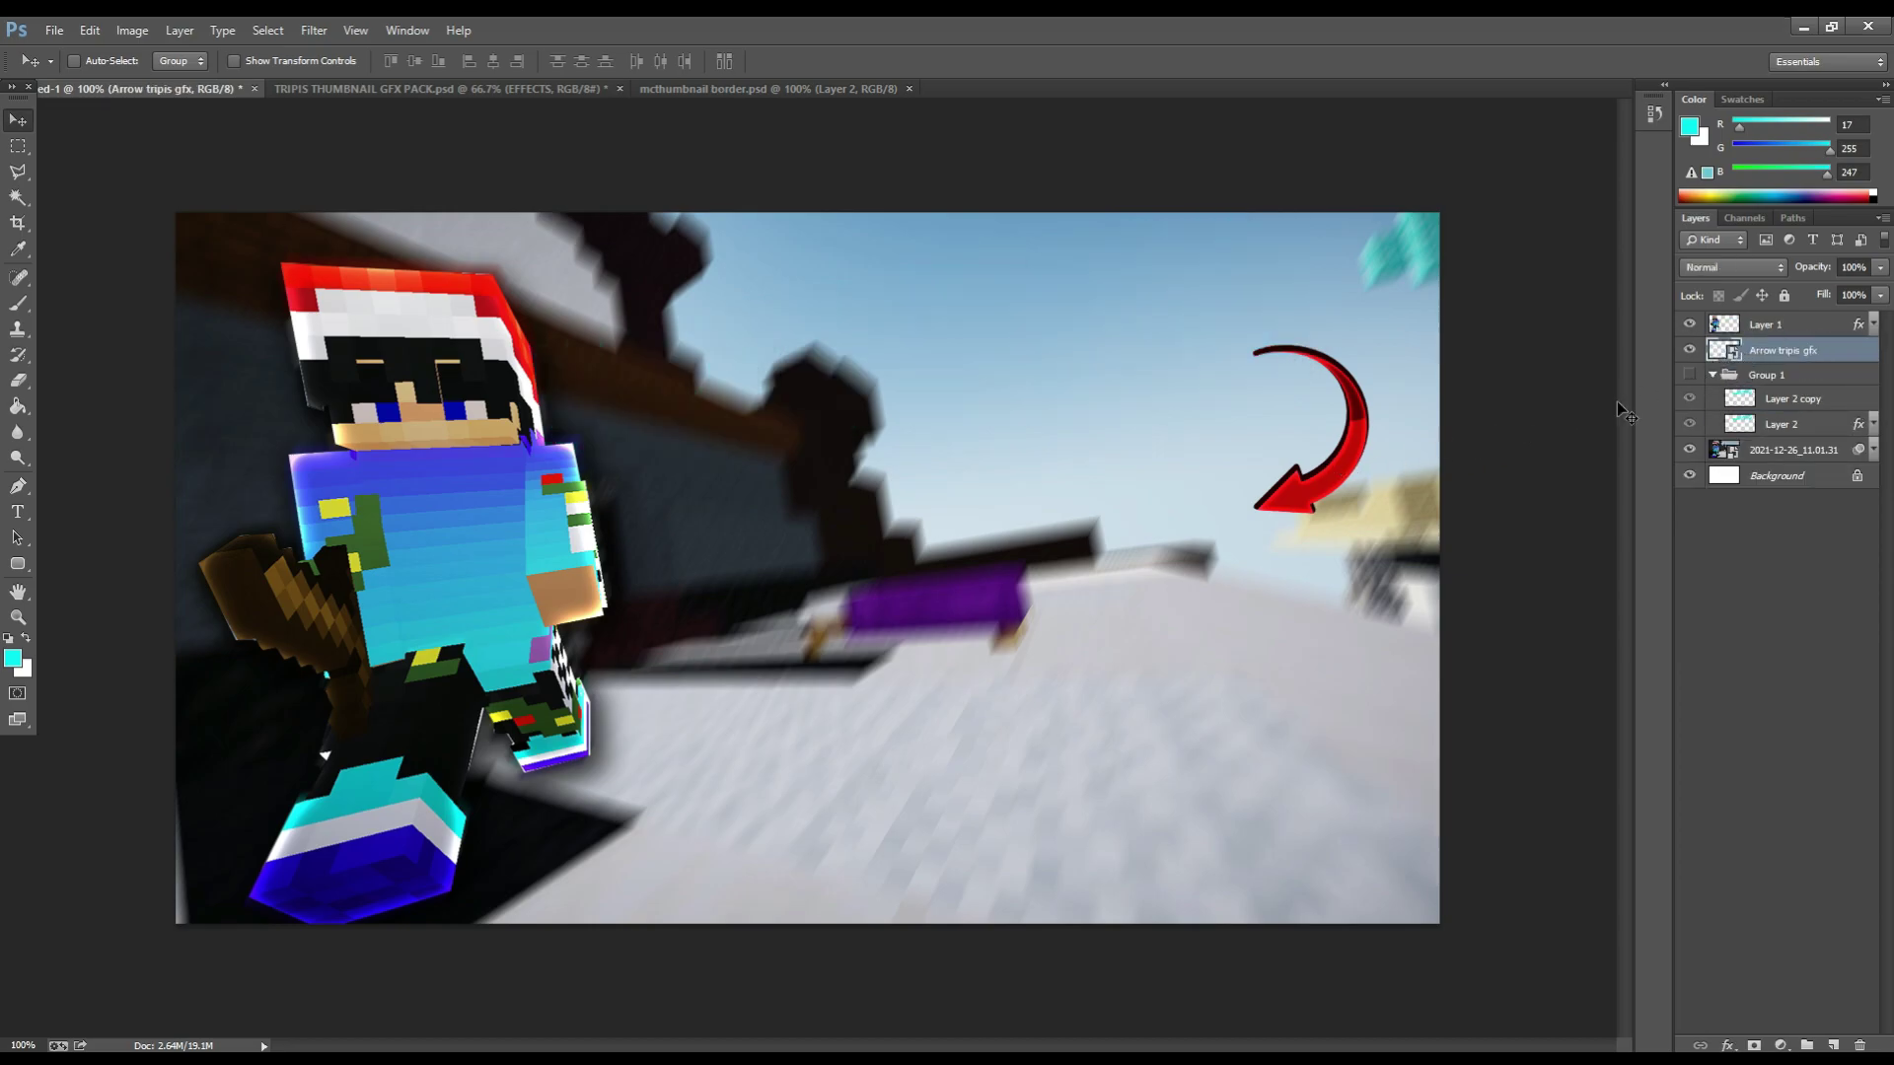
pyautogui.click(1690, 374)
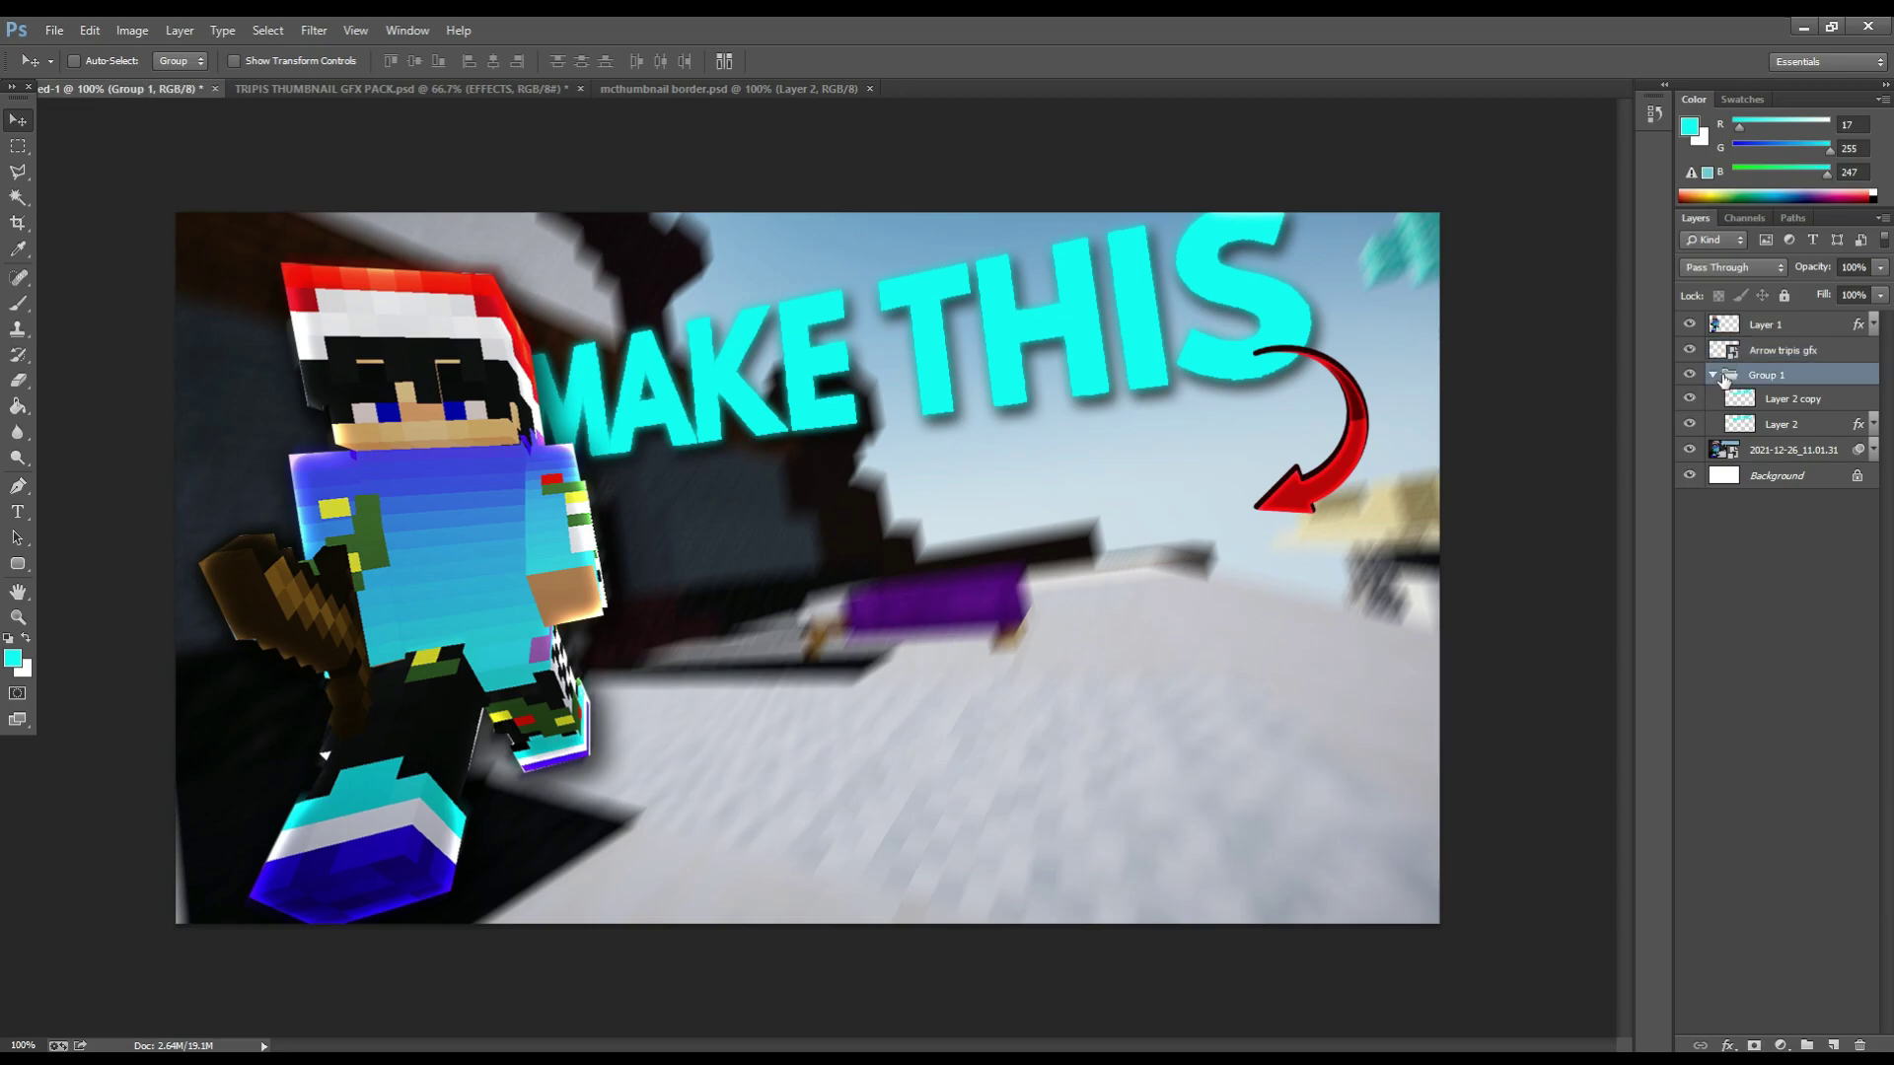
pyautogui.click(1712, 374)
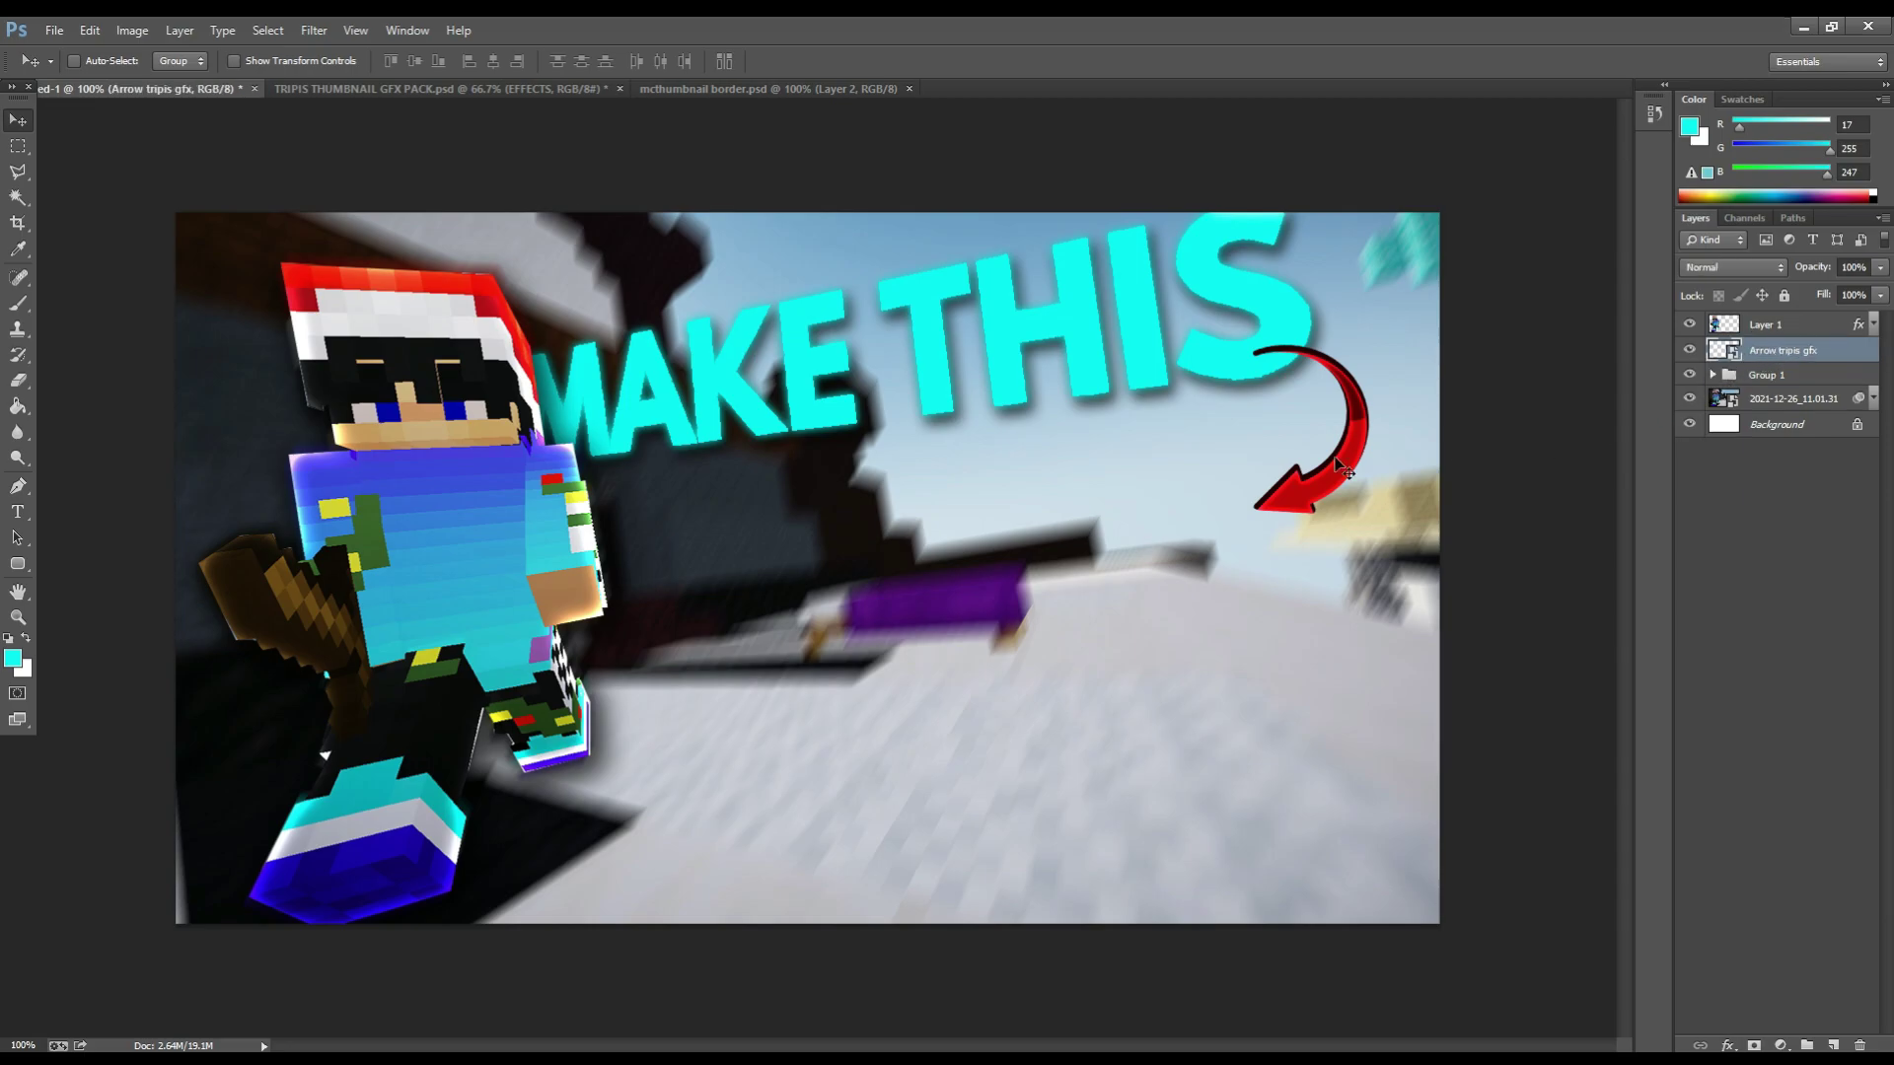
# - Transform the arrow to about 27.5% width, 33.2% height and -173° rotation, with its tail meeting the underside of the S
pyautogui.moveTo(1339, 466); pyautogui.dragTo(1327, 485)
pyautogui.hotkey('ctrl', 't')
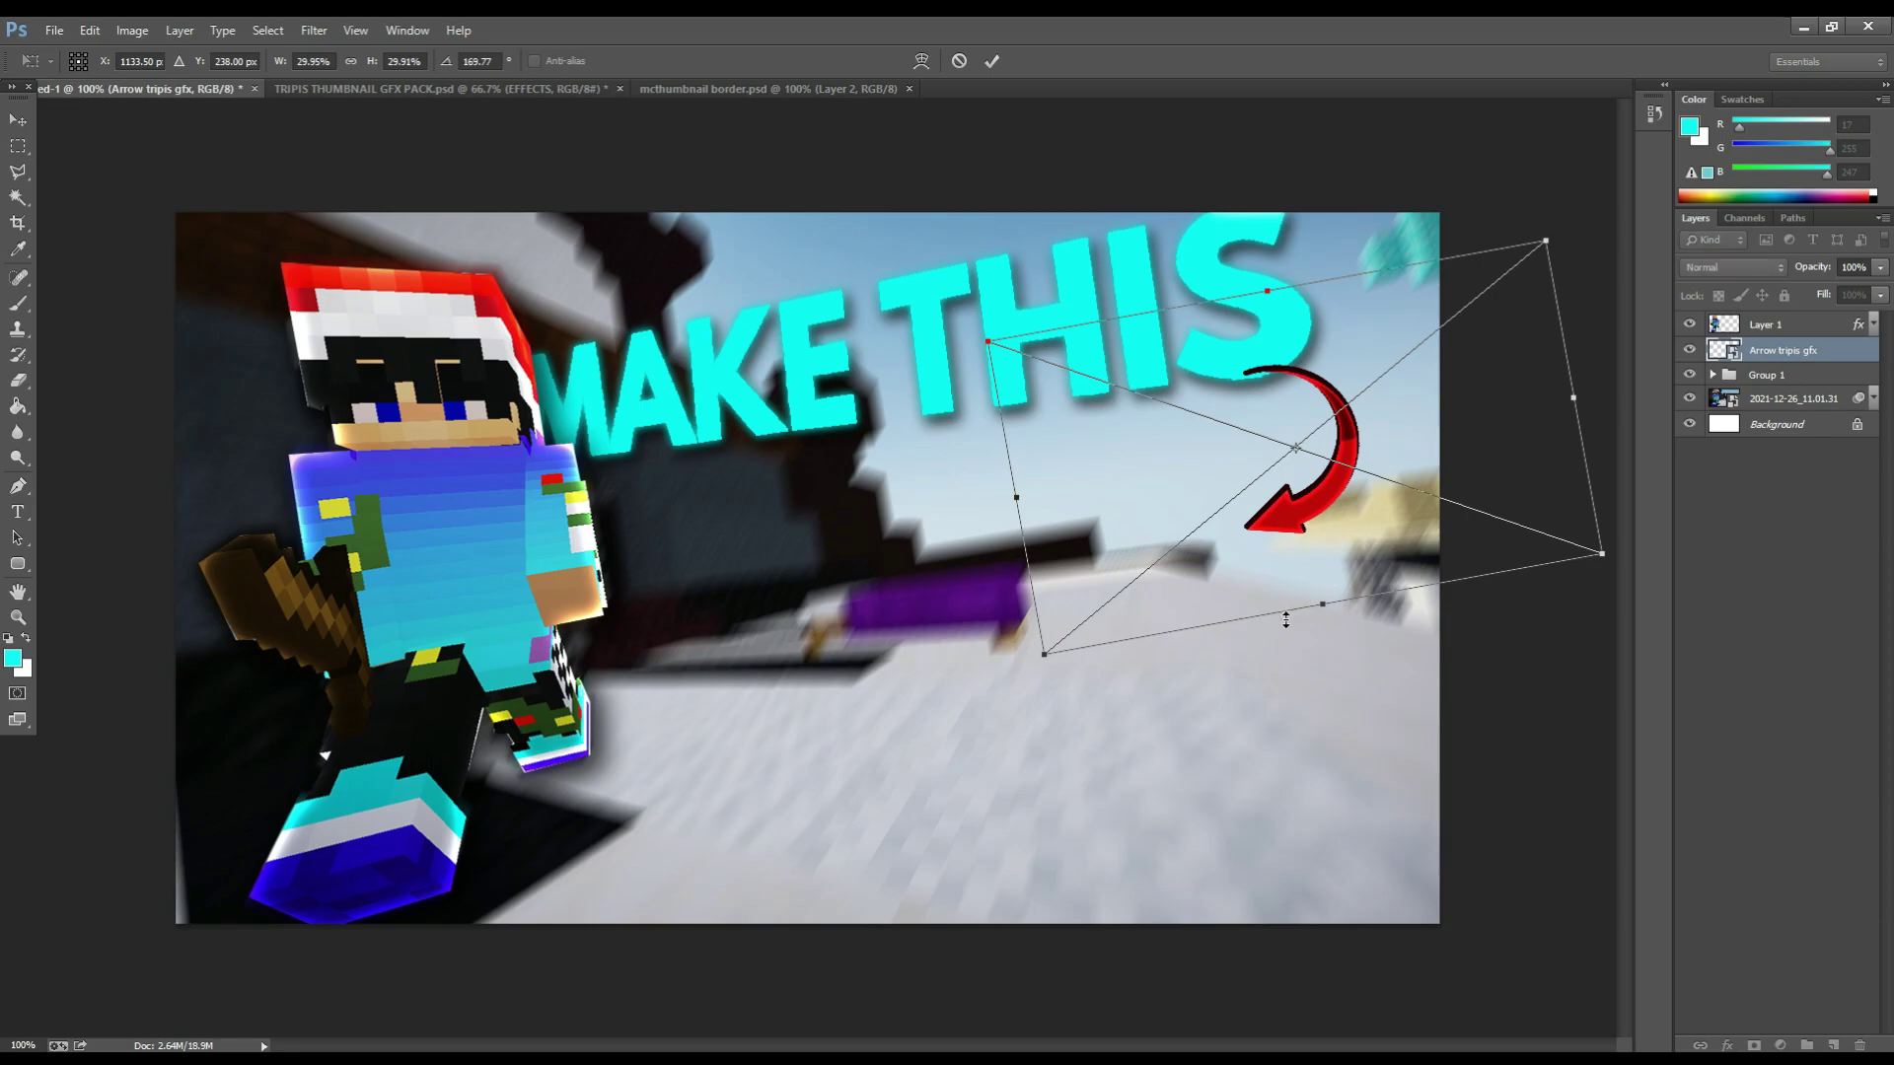
pyautogui.moveTo(1284, 621); pyautogui.dragTo(1205, 653)
pyautogui.moveTo(1244, 497); pyautogui.dragTo(1215, 524)
pyautogui.moveTo(1252, 629); pyautogui.dragTo(1285, 593)
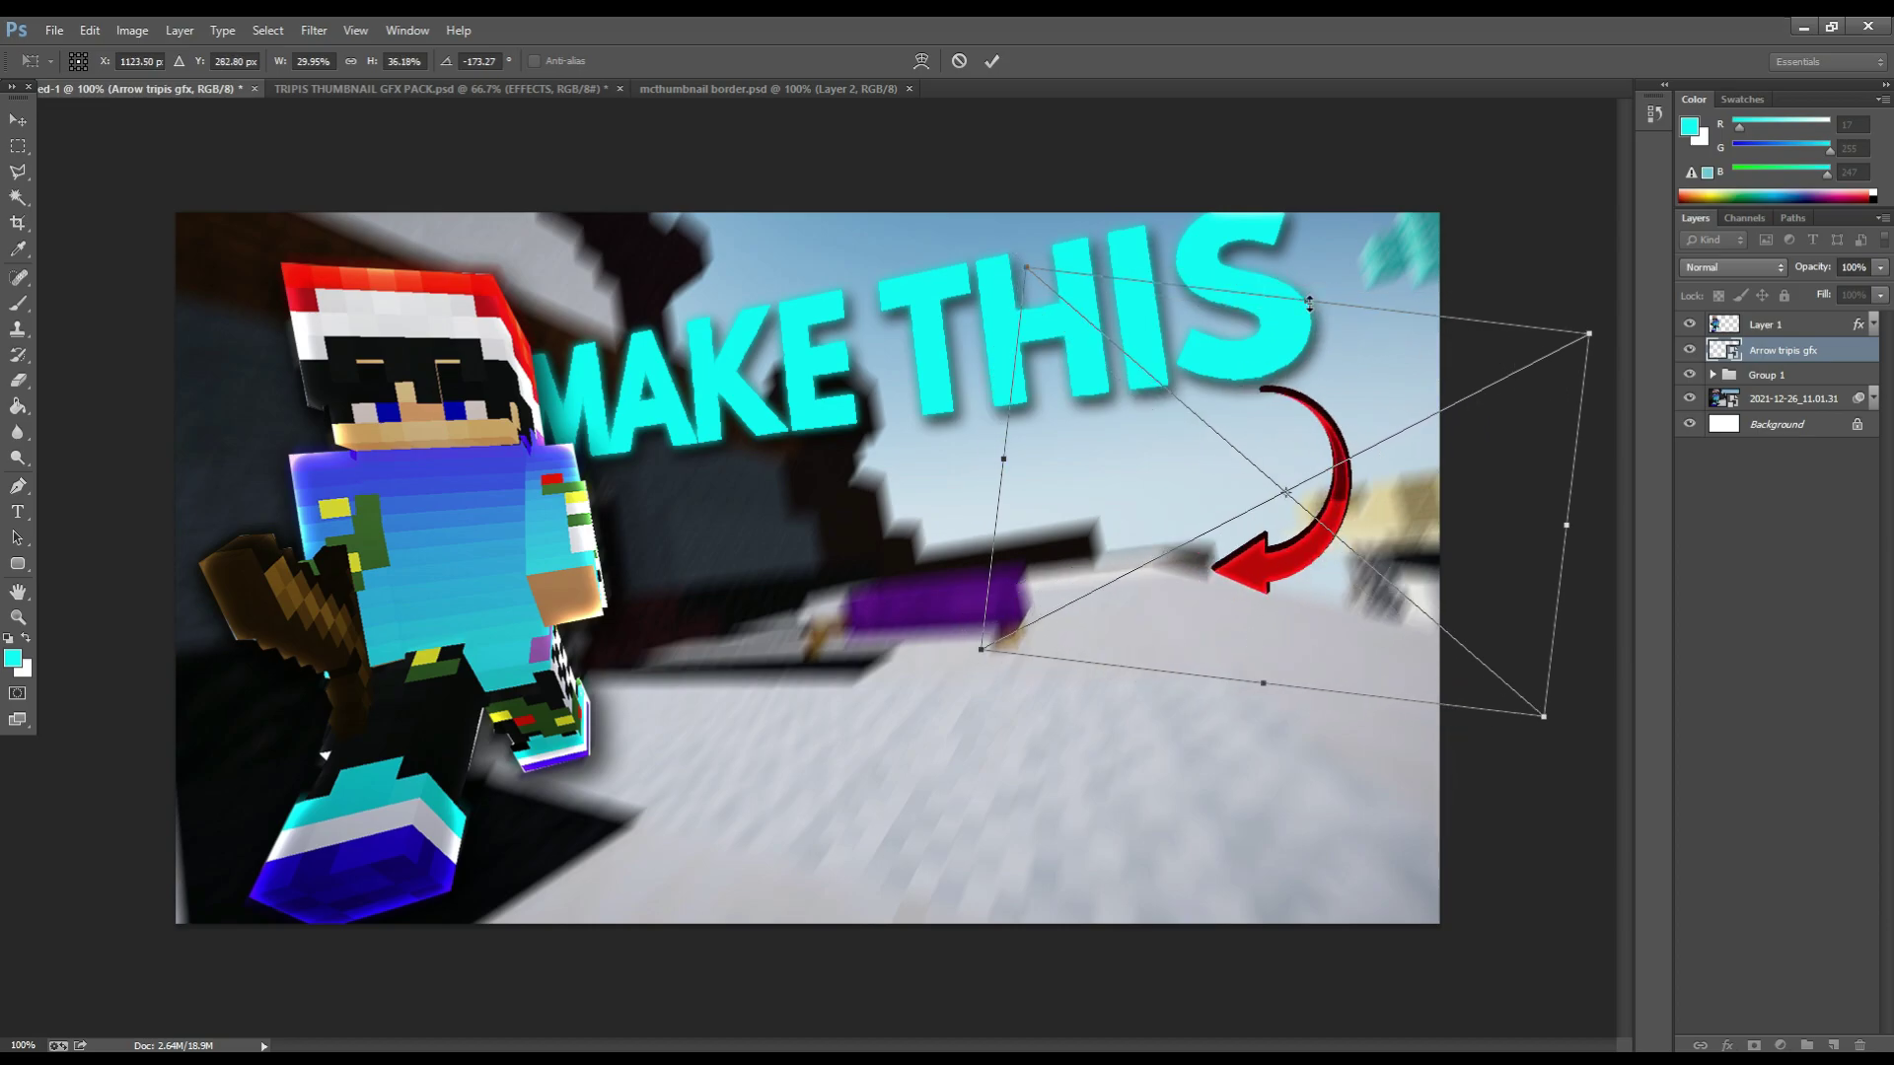
pyautogui.moveTo(1585, 335); pyautogui.dragTo(1560, 340)
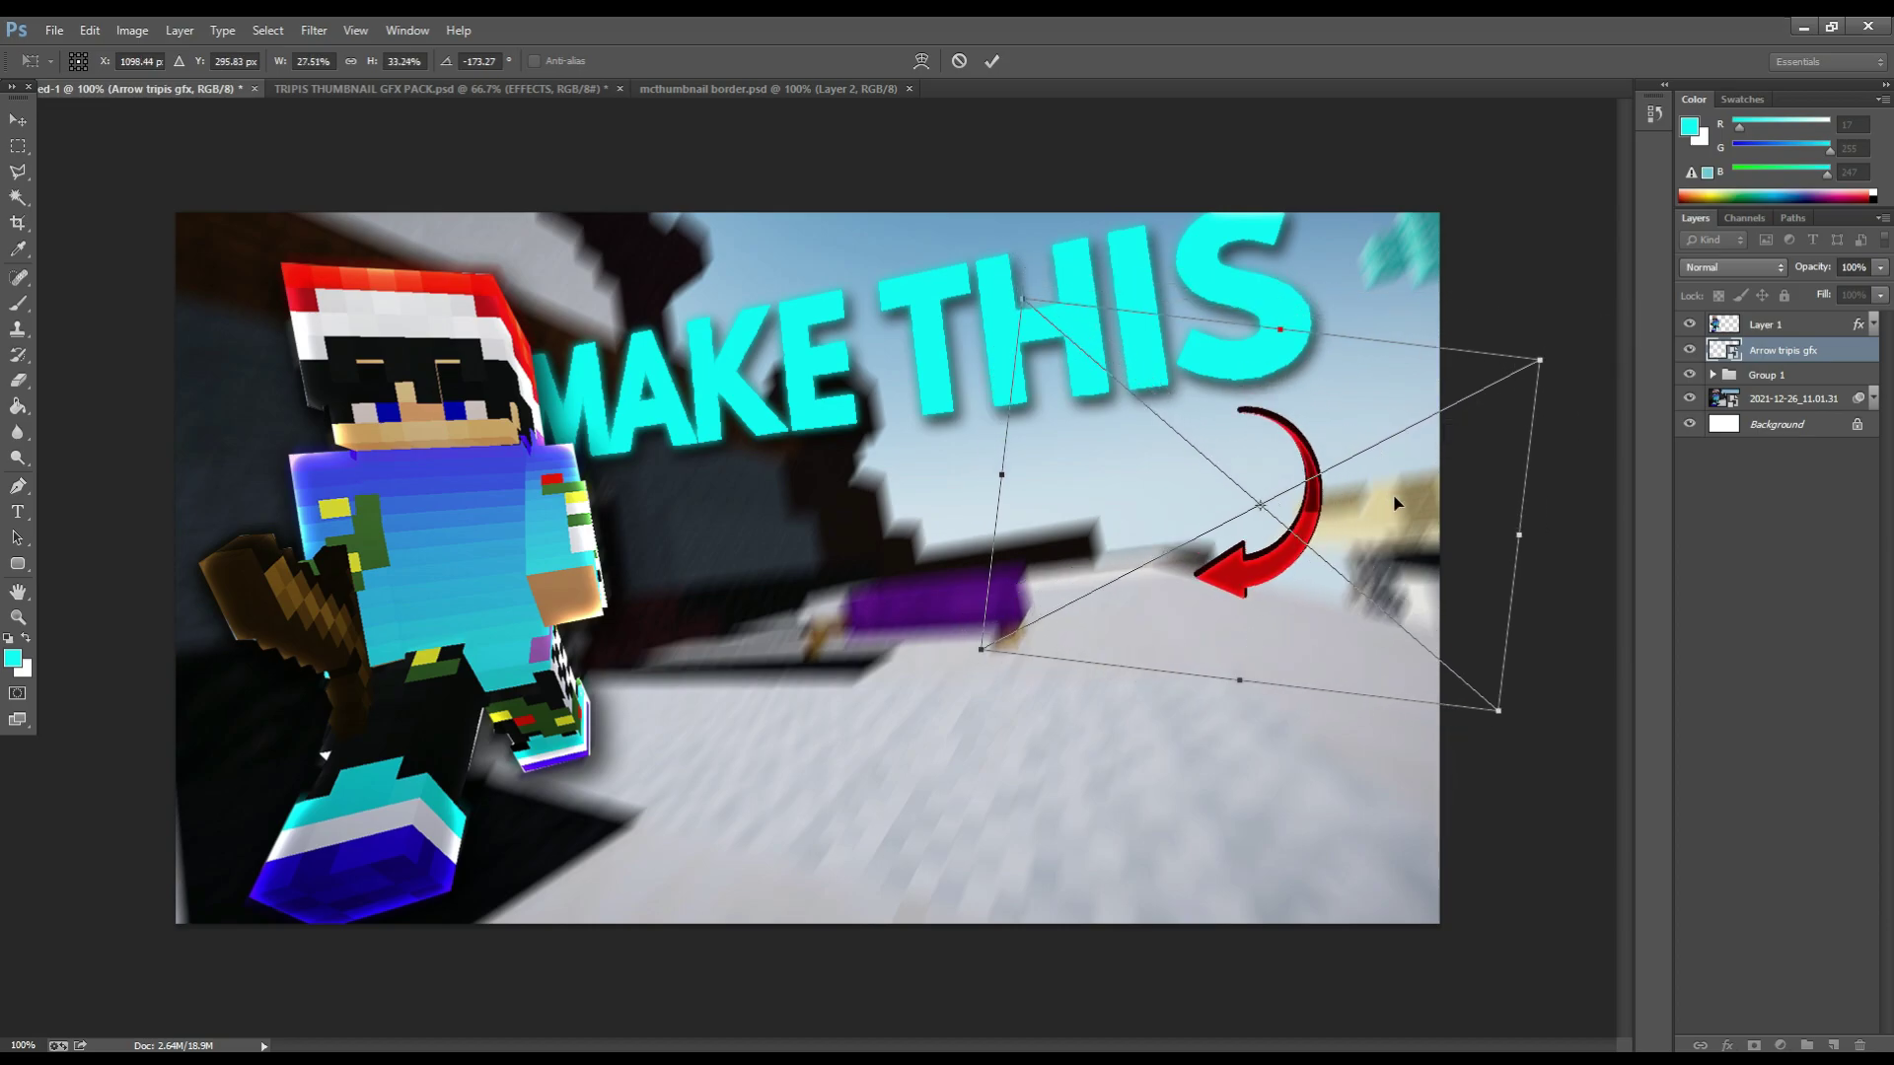
pyautogui.moveTo(1402, 444)
pyautogui.mouseDown()
pyautogui.moveTo(1423, 471)
pyautogui.moveTo(1427, 454)
pyautogui.mouseUp()
pyautogui.press('Return')
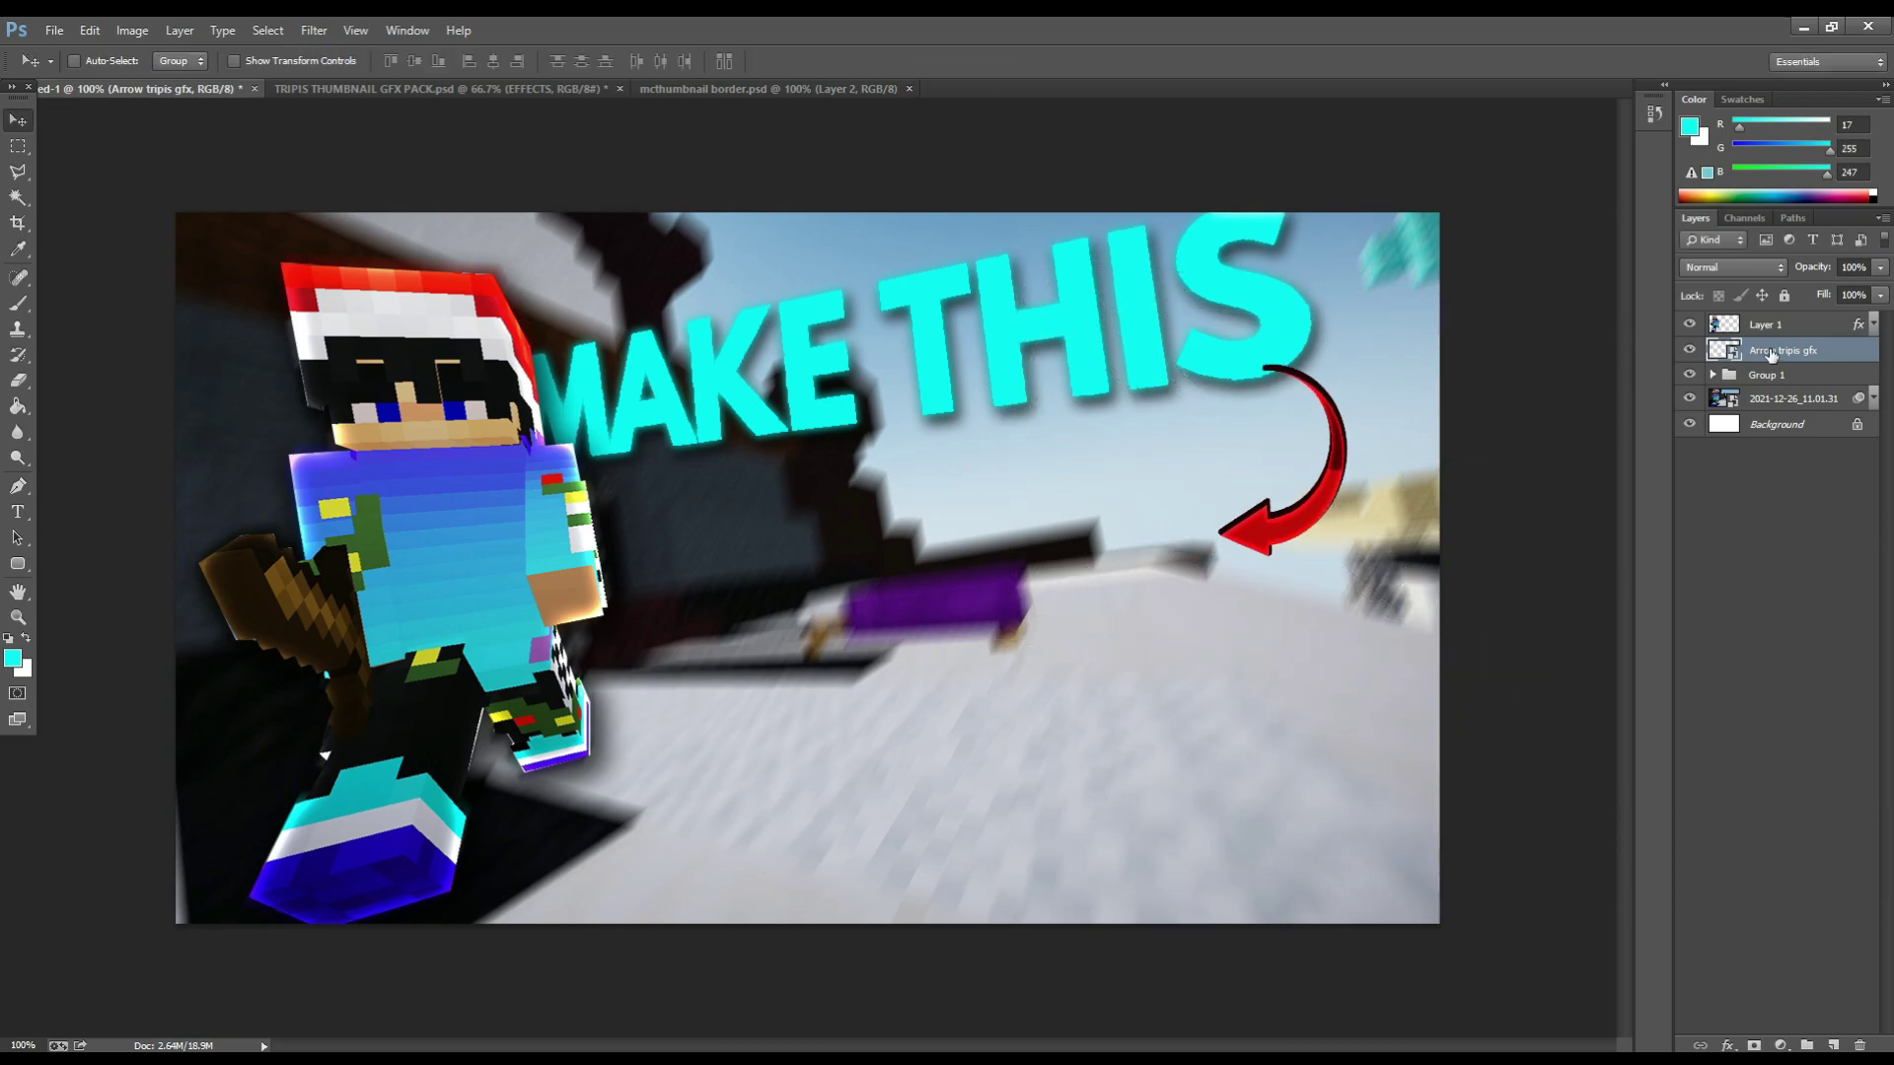
# - Rasterize the Arrow tripis gfx layer and fill the arrow's body with bright red (RGB 255, 17, 17) using the Paint Bucket
pyautogui.rightClick(1819, 347)
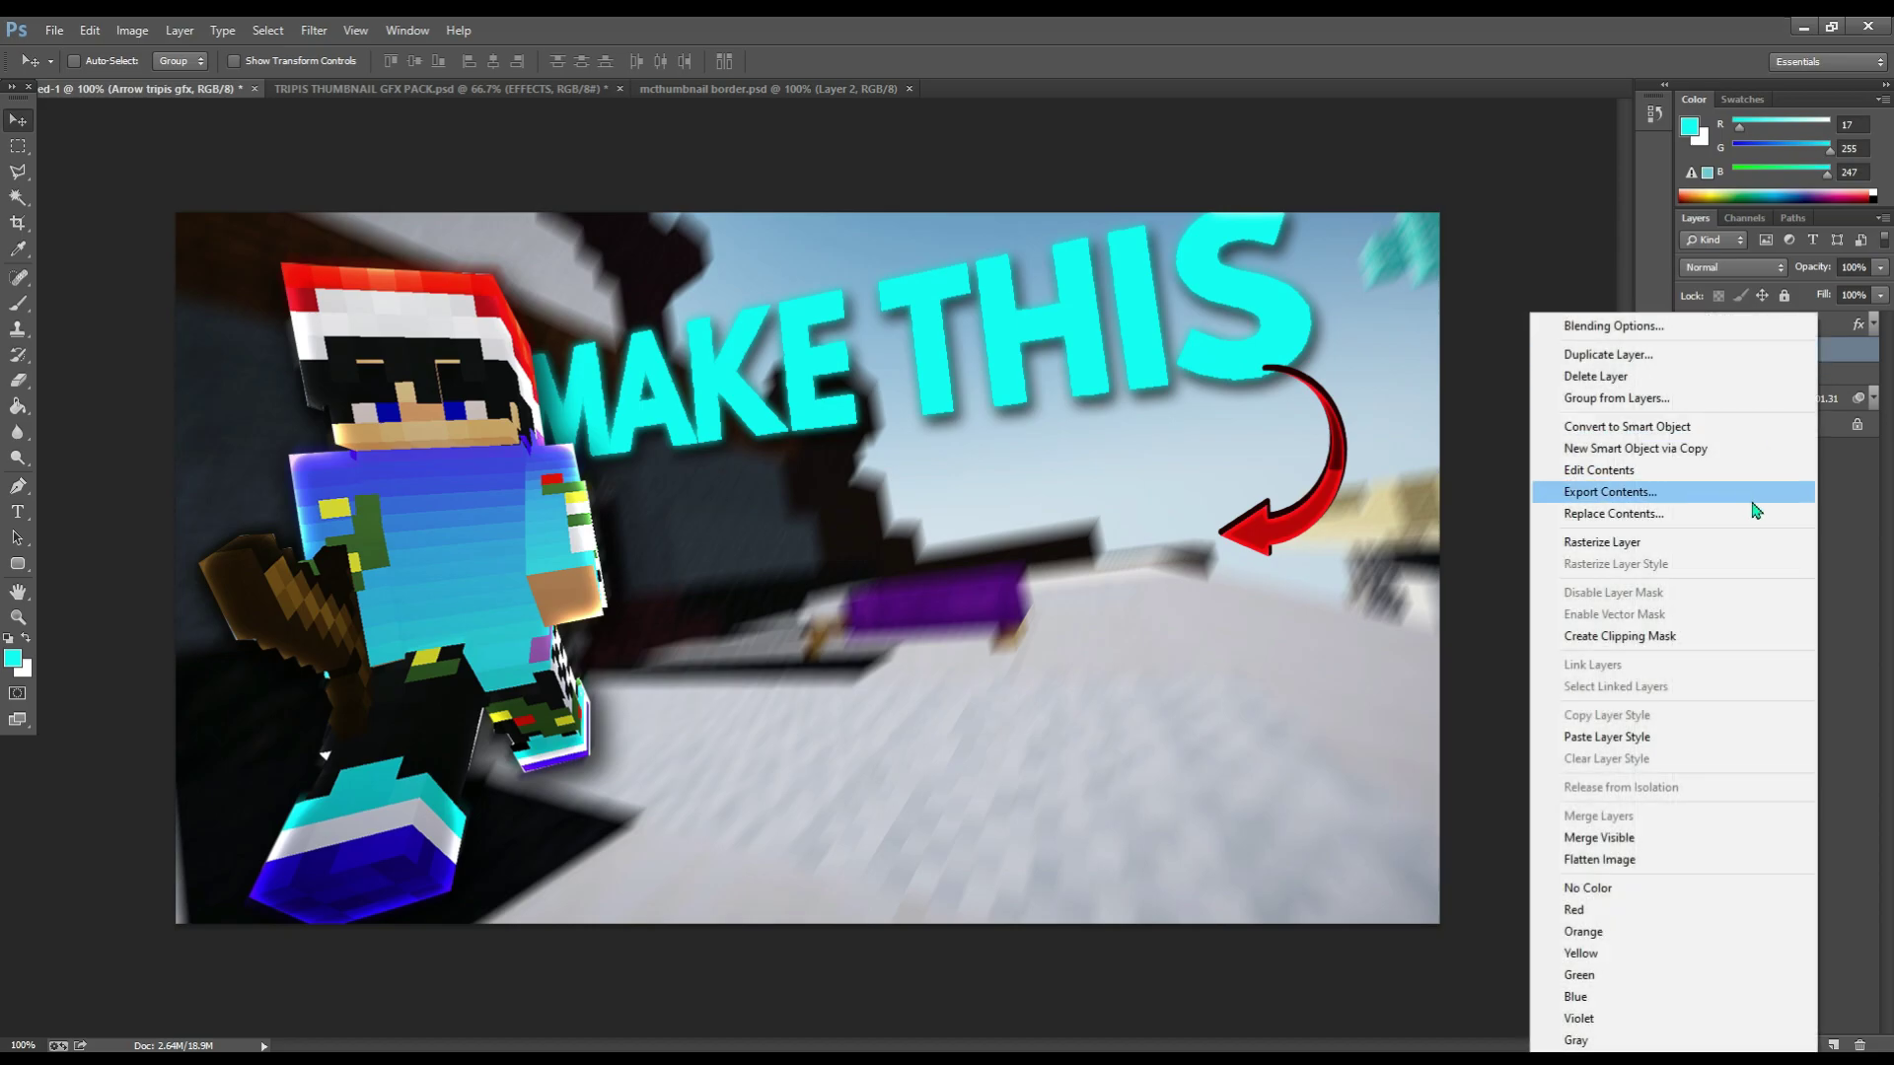
pyautogui.click(1652, 552)
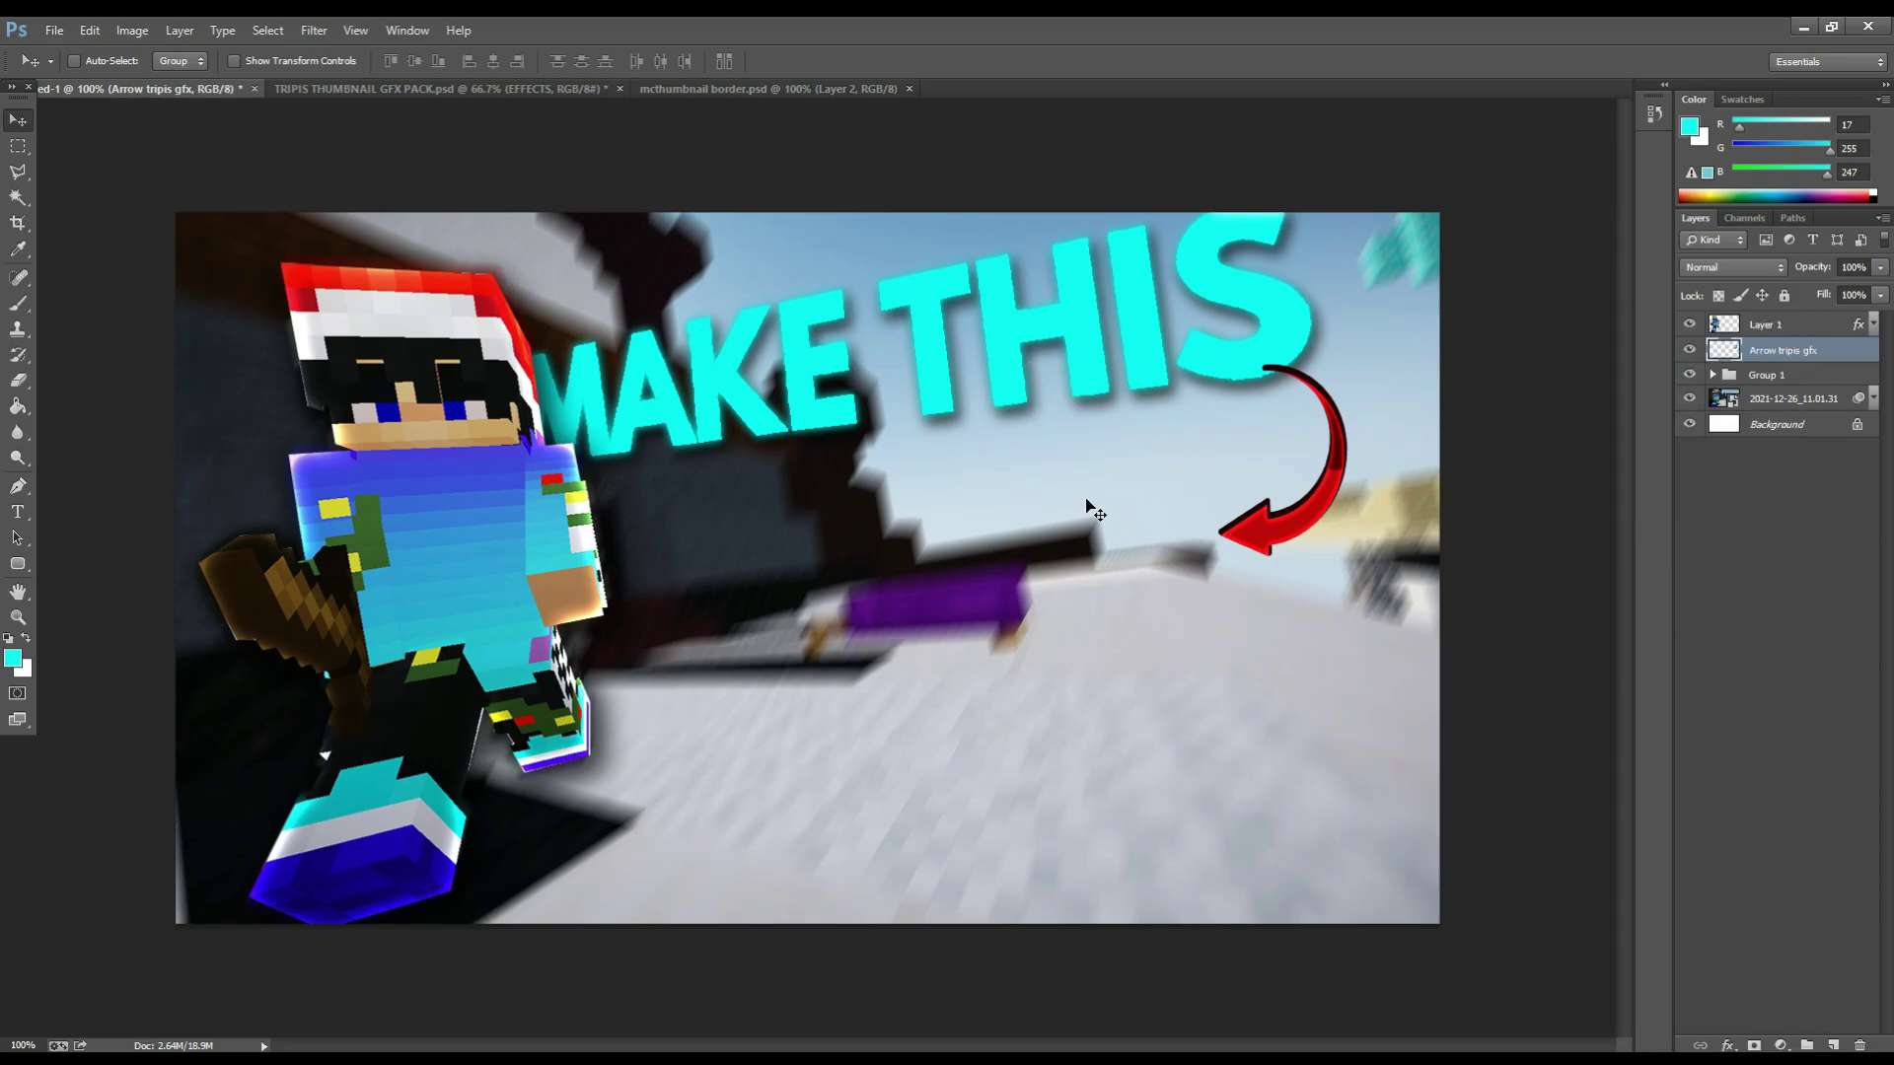
pyautogui.click(12, 658)
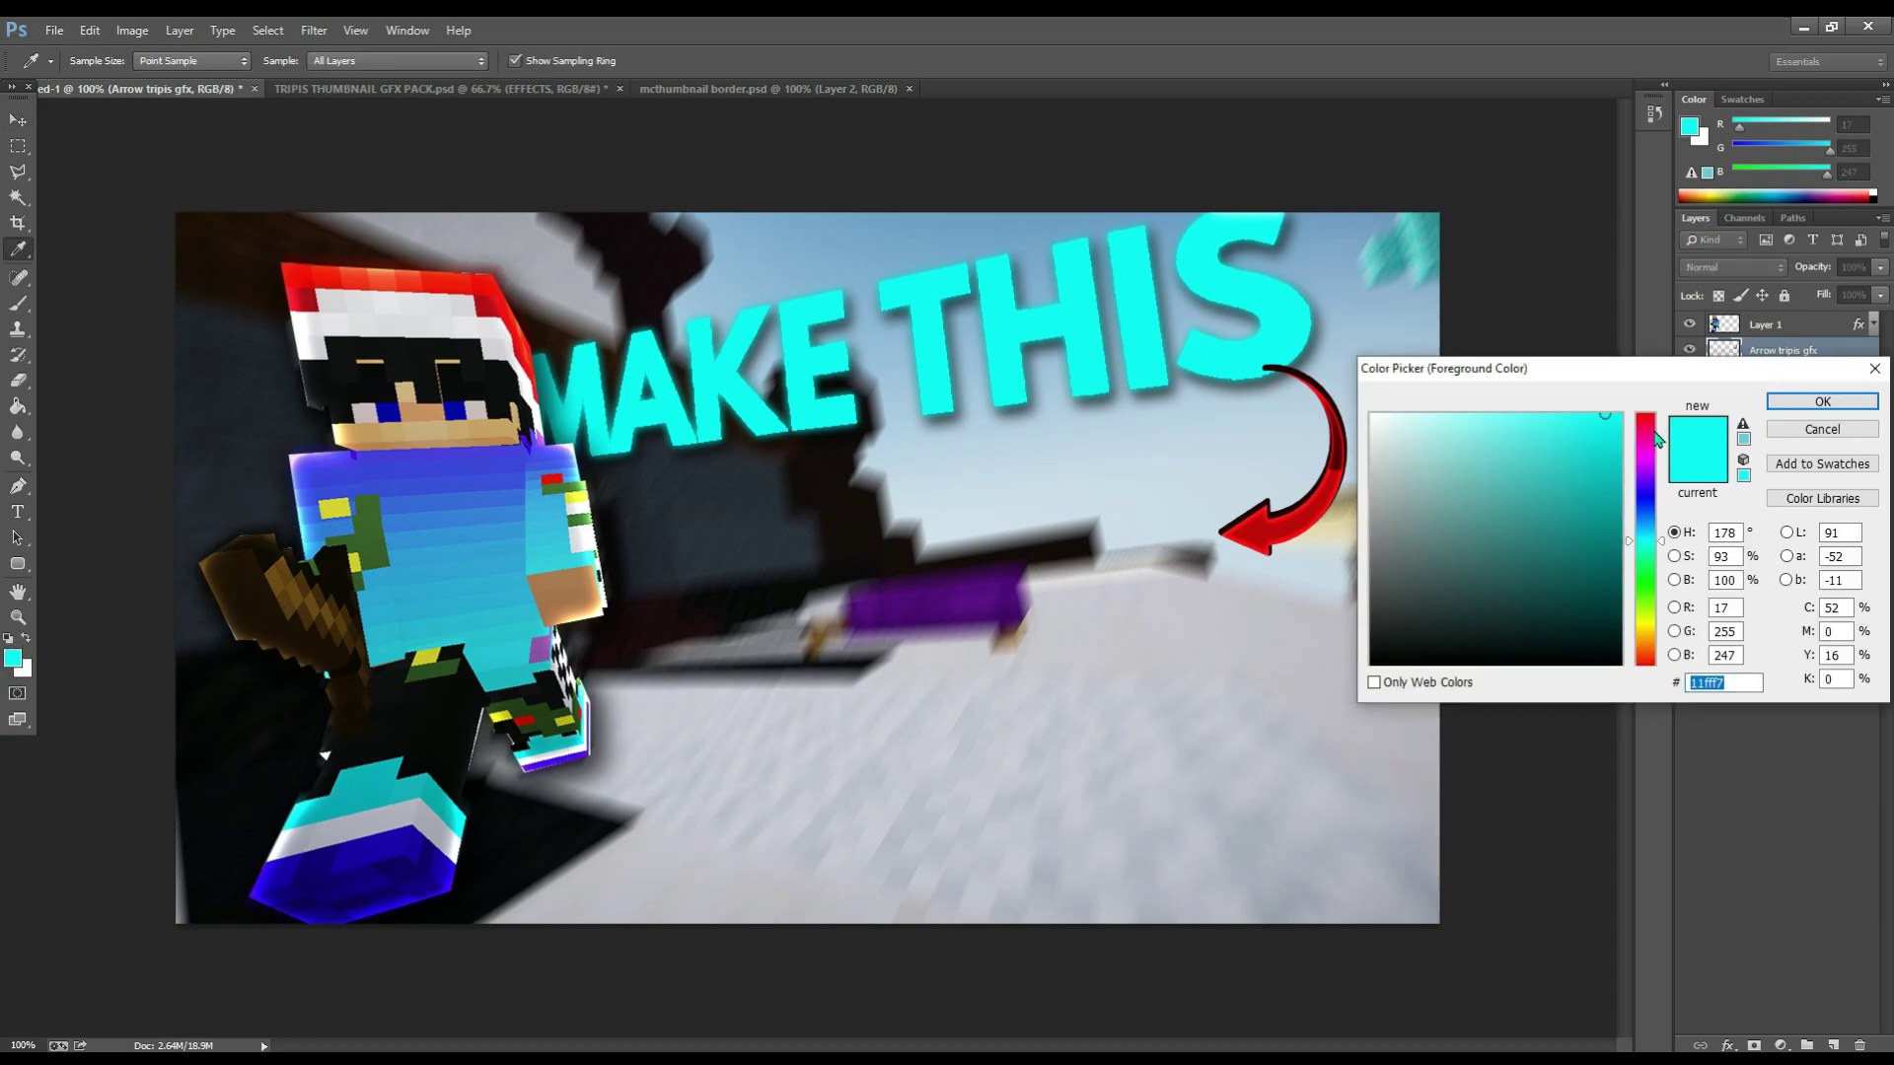
pyautogui.moveTo(1654, 422)
pyautogui.mouseDown()
pyautogui.moveTo(1652, 440)
pyautogui.moveTo(1655, 411)
pyautogui.mouseUp()
pyautogui.click(1775, 404)
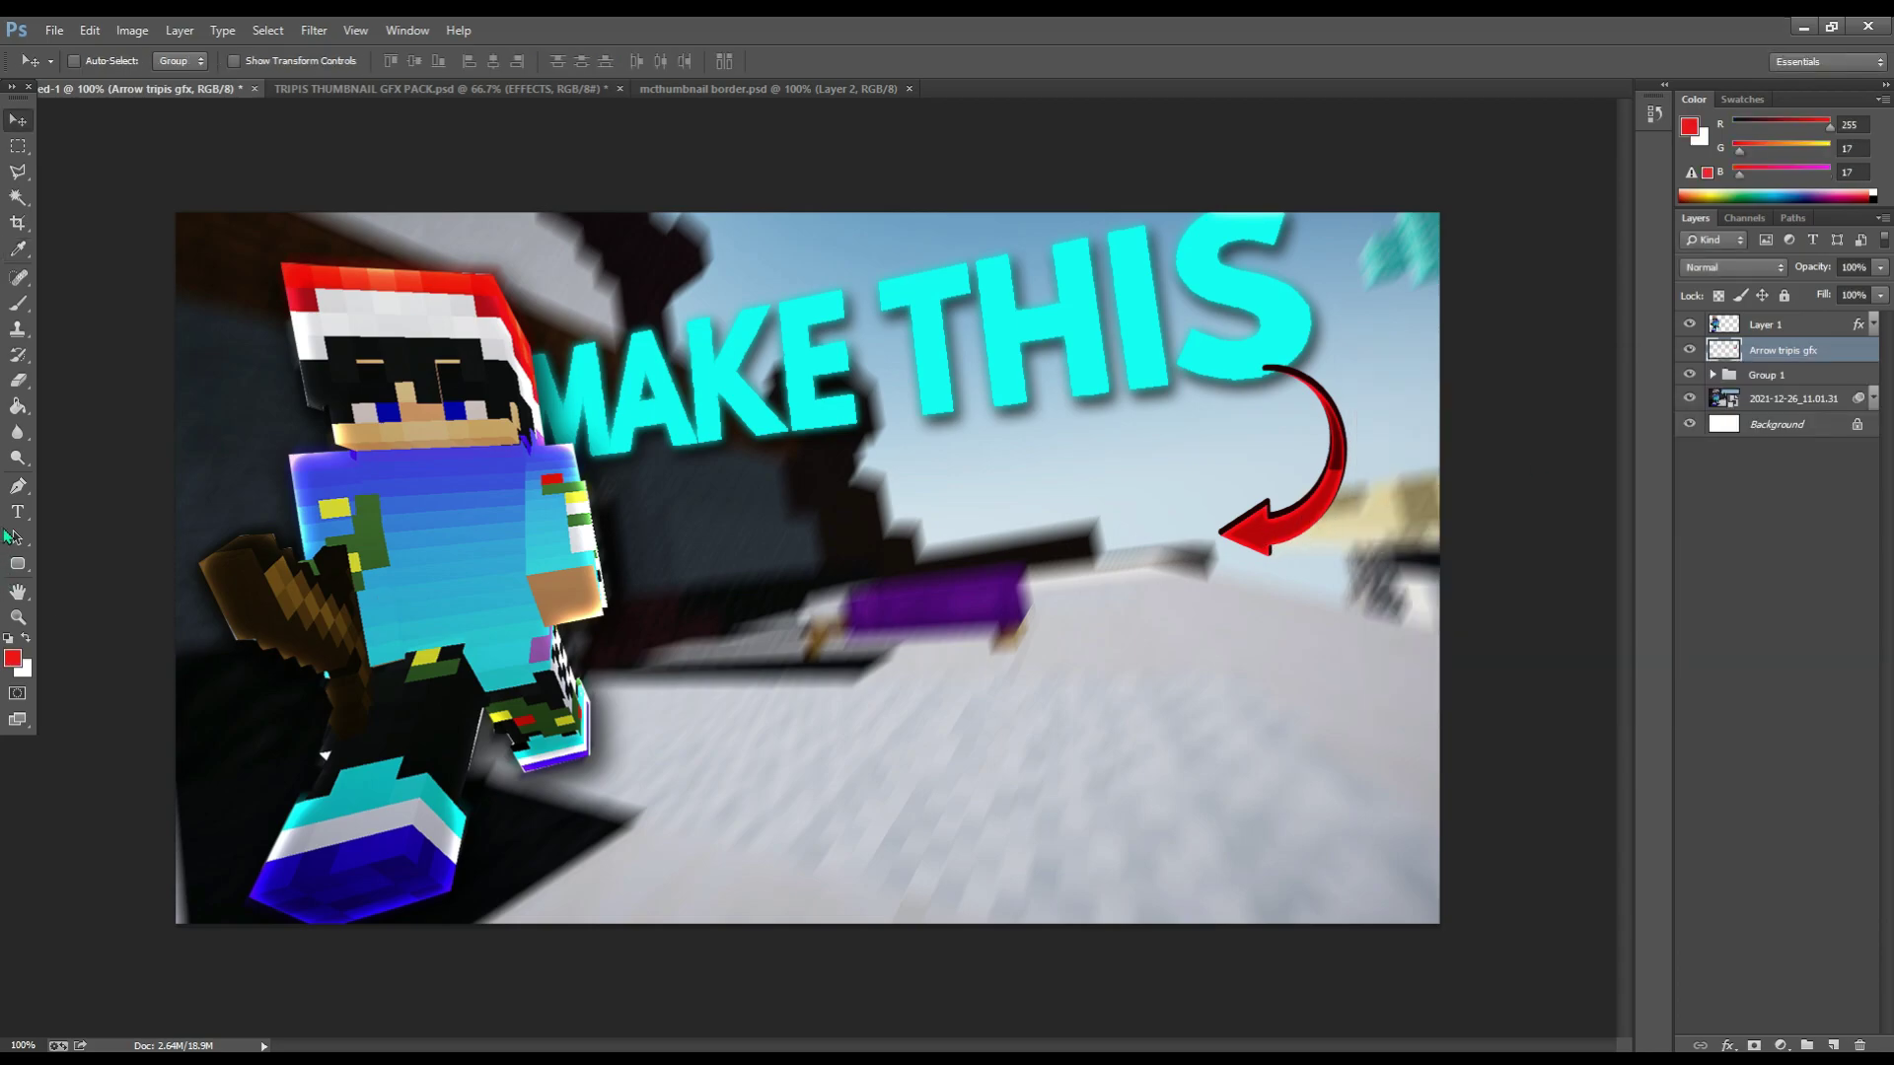
pyautogui.click(17, 405)
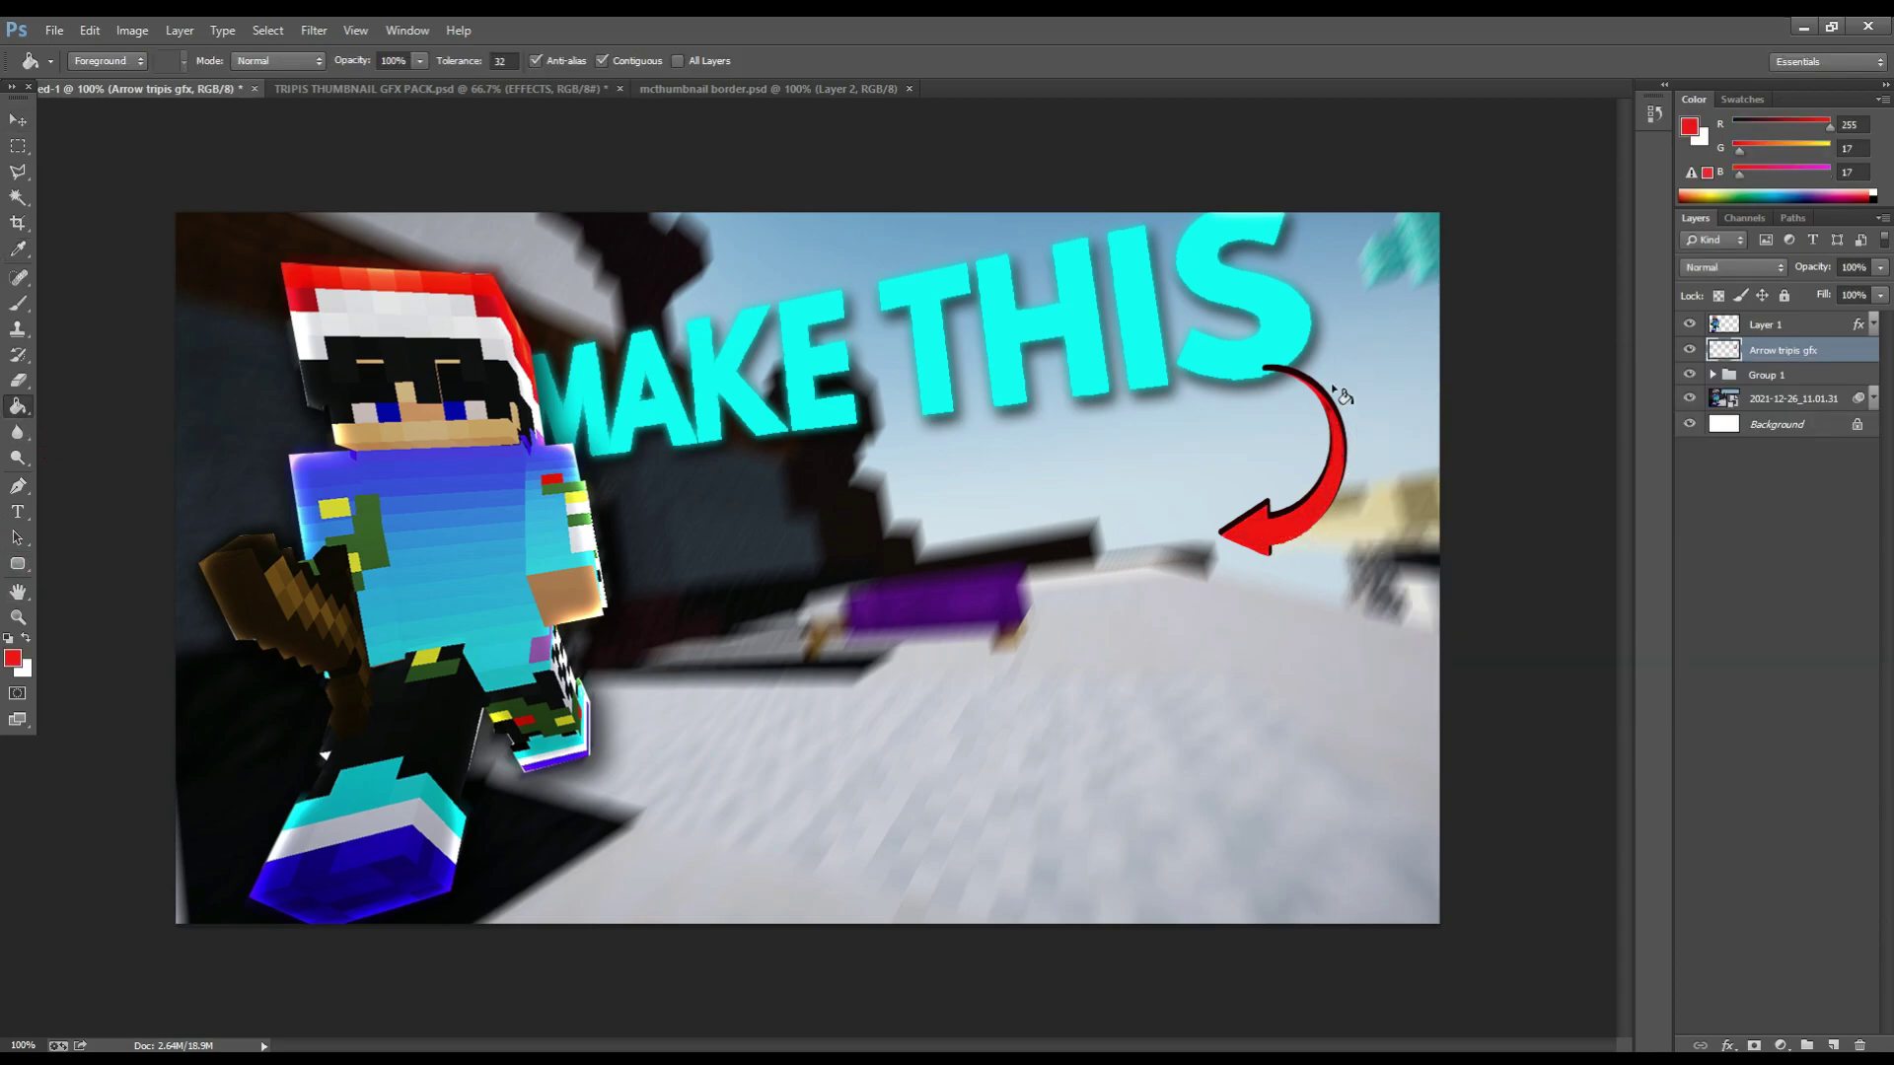
# - Examine the arrow's red fill and dark outline up close, and its look in the whole composition
pyautogui.scroll(2, 1240, 540)
pyautogui.hscroll(5, 1380, 483)
pyautogui.scroll(3, 1395, 330)
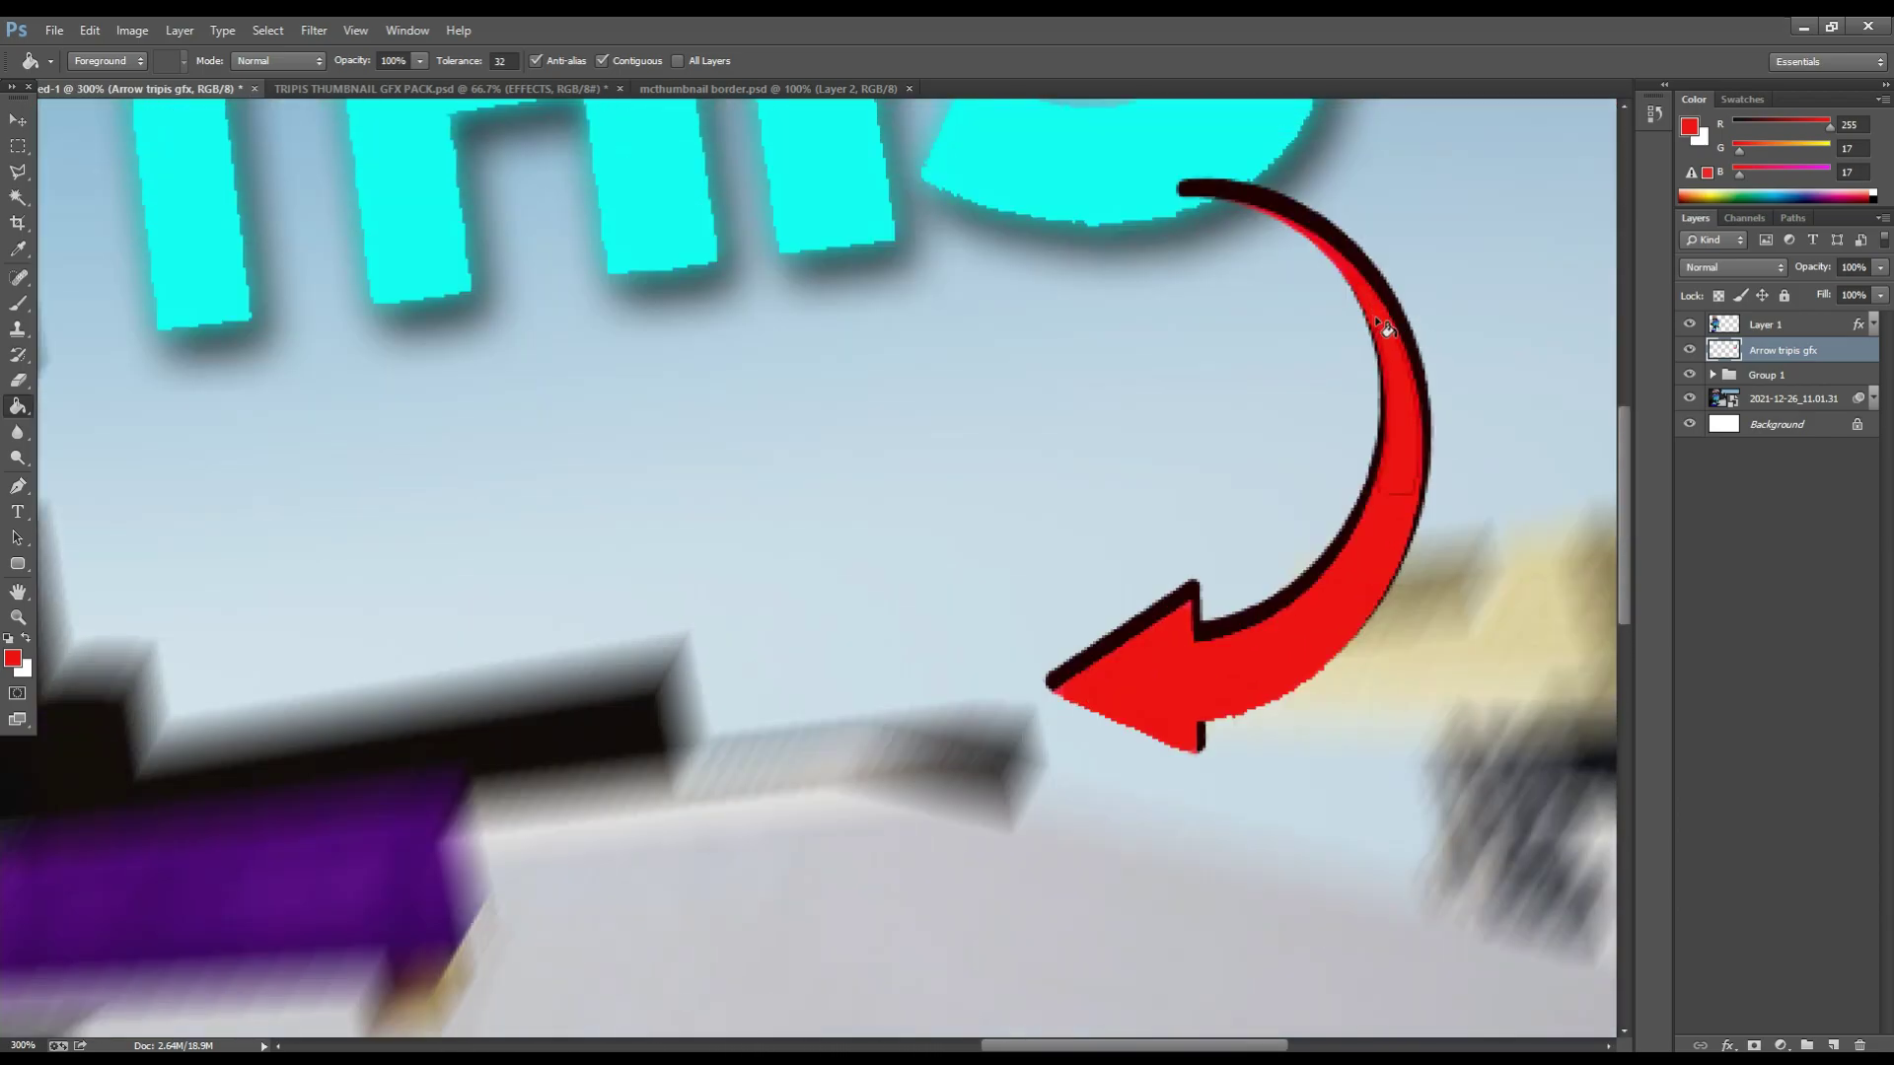
pyautogui.scroll(-5, 898, 474)
pyautogui.scroll(4, 898, 474)
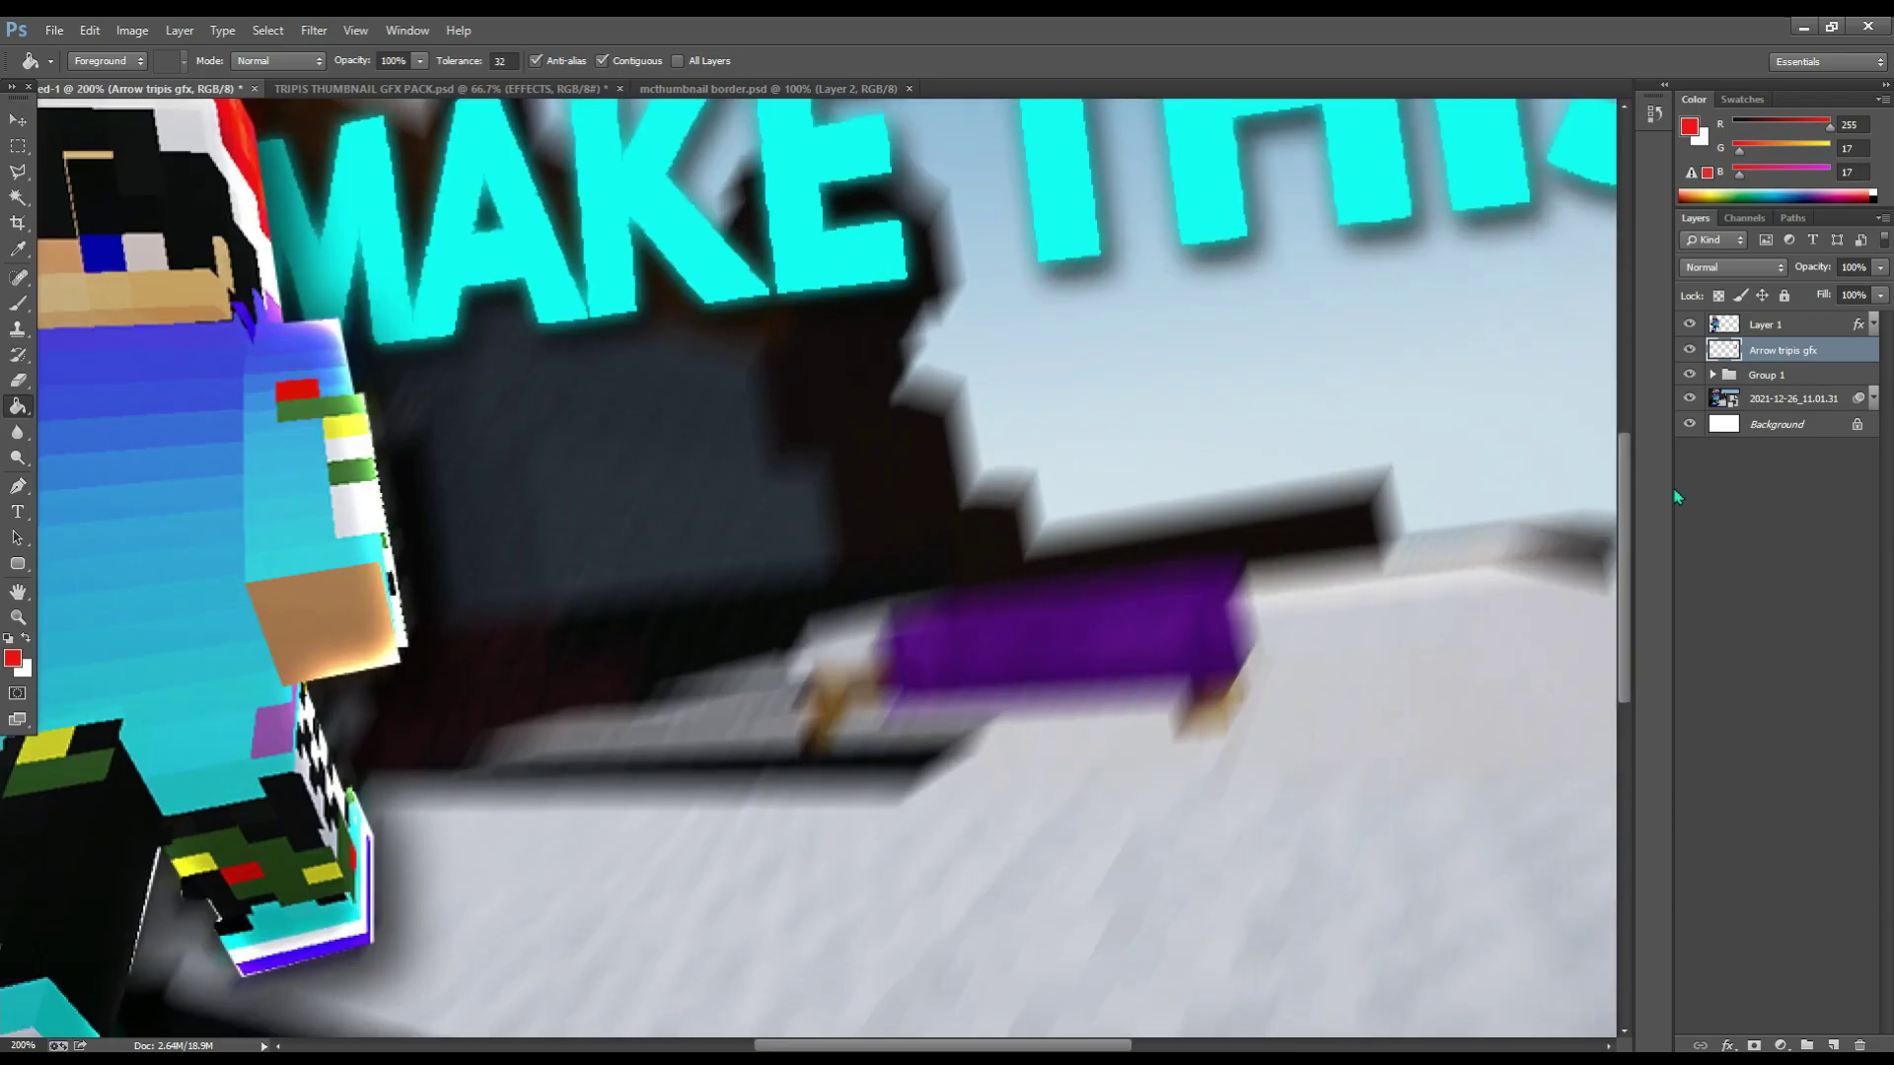
pyautogui.hscroll(2, 1466, 378)
pyautogui.scroll(-2, 1467, 389)
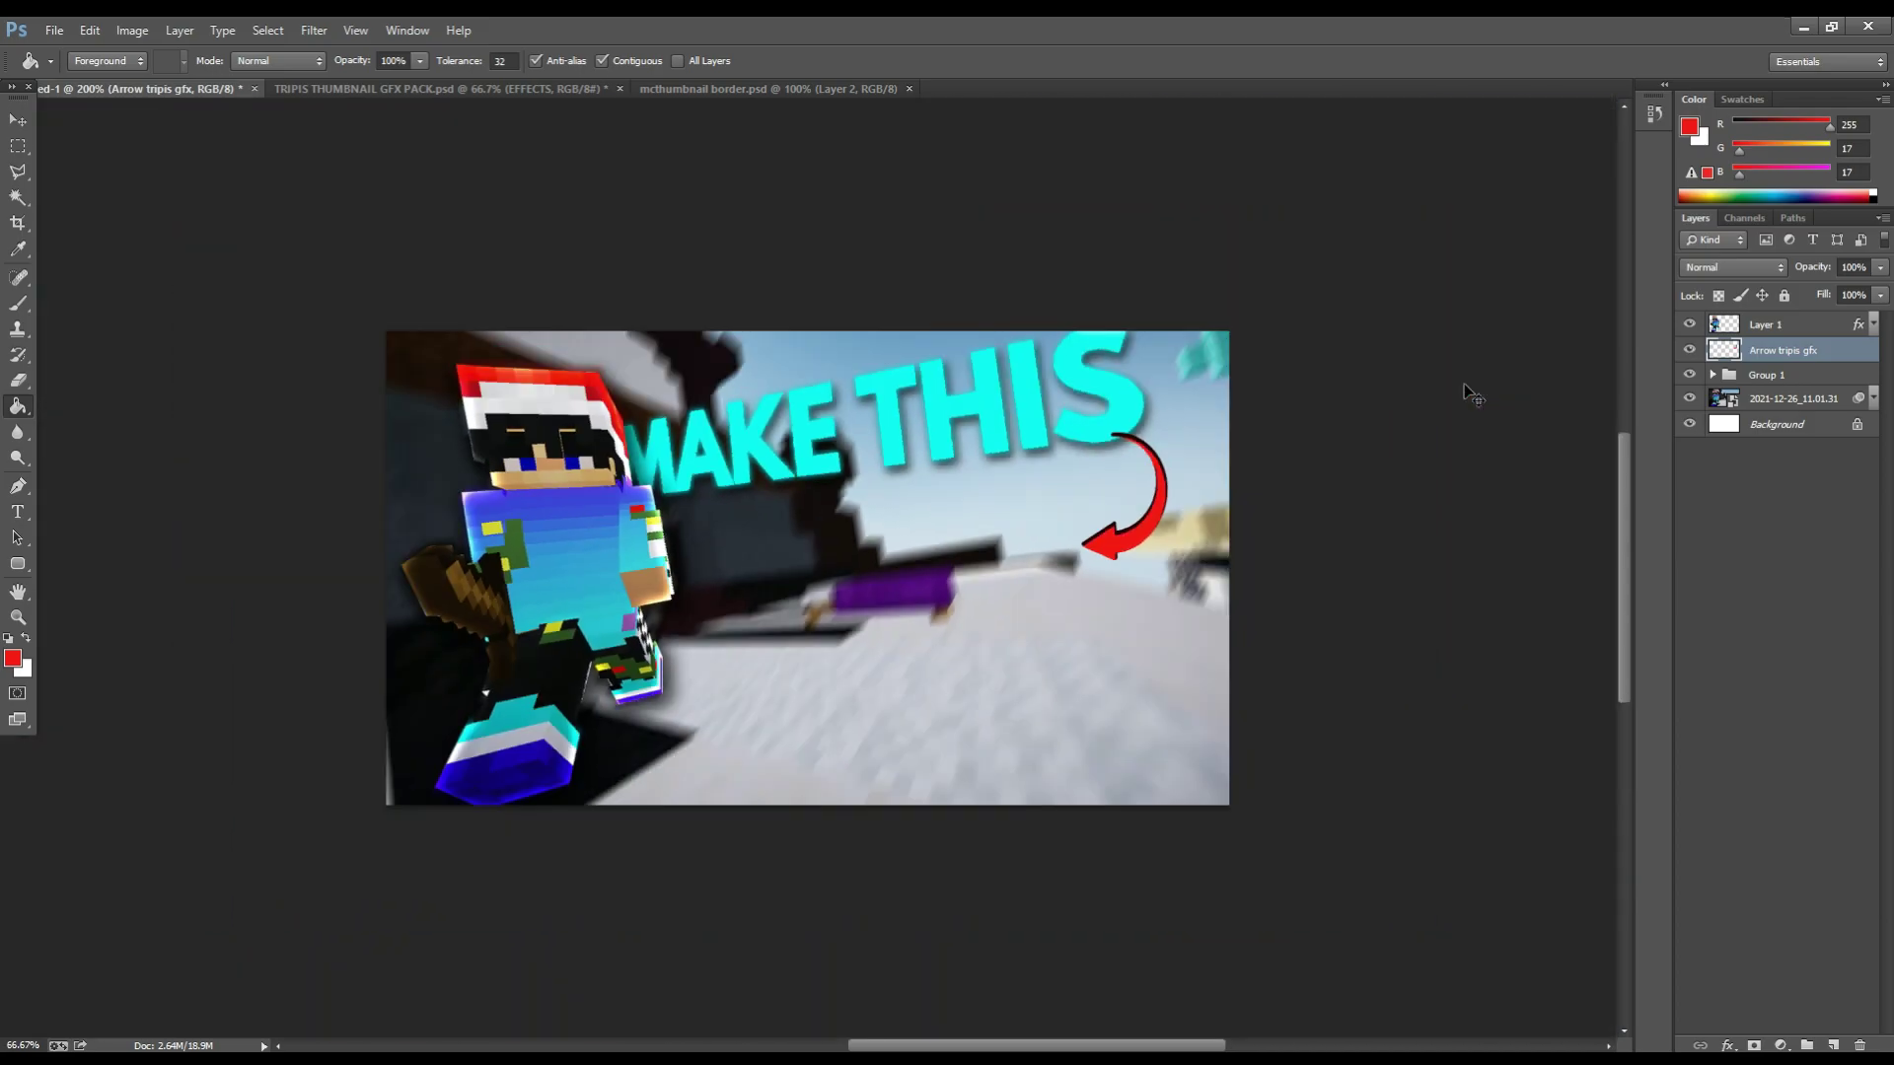
pyautogui.scroll(1, 1494, 353)
# - Duplicate the Arrow tripis gfx layer and reapply the last filter to the copy so the arrow gets a red glow
pyautogui.rightClick(1499, 353)
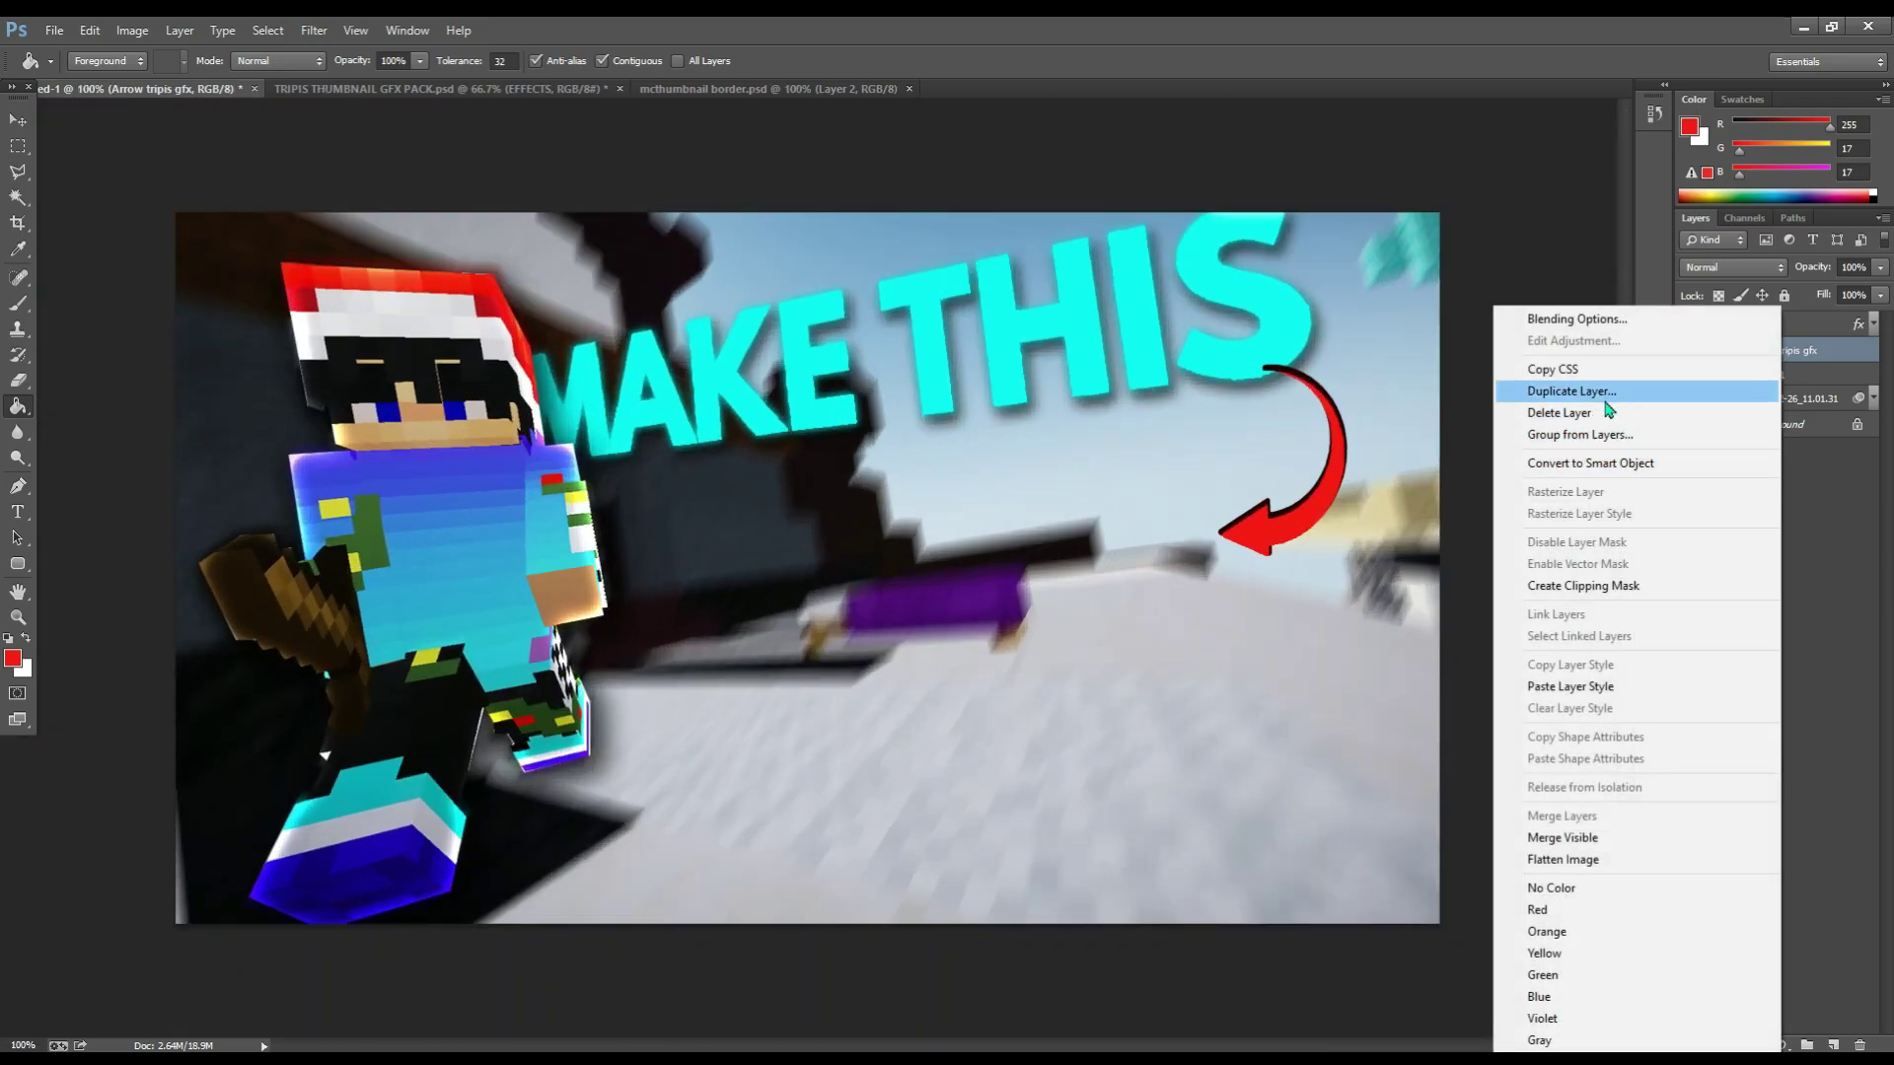
pyautogui.click(1583, 197)
pyautogui.press('Return')
pyautogui.click(313, 31)
pyautogui.click(348, 51)
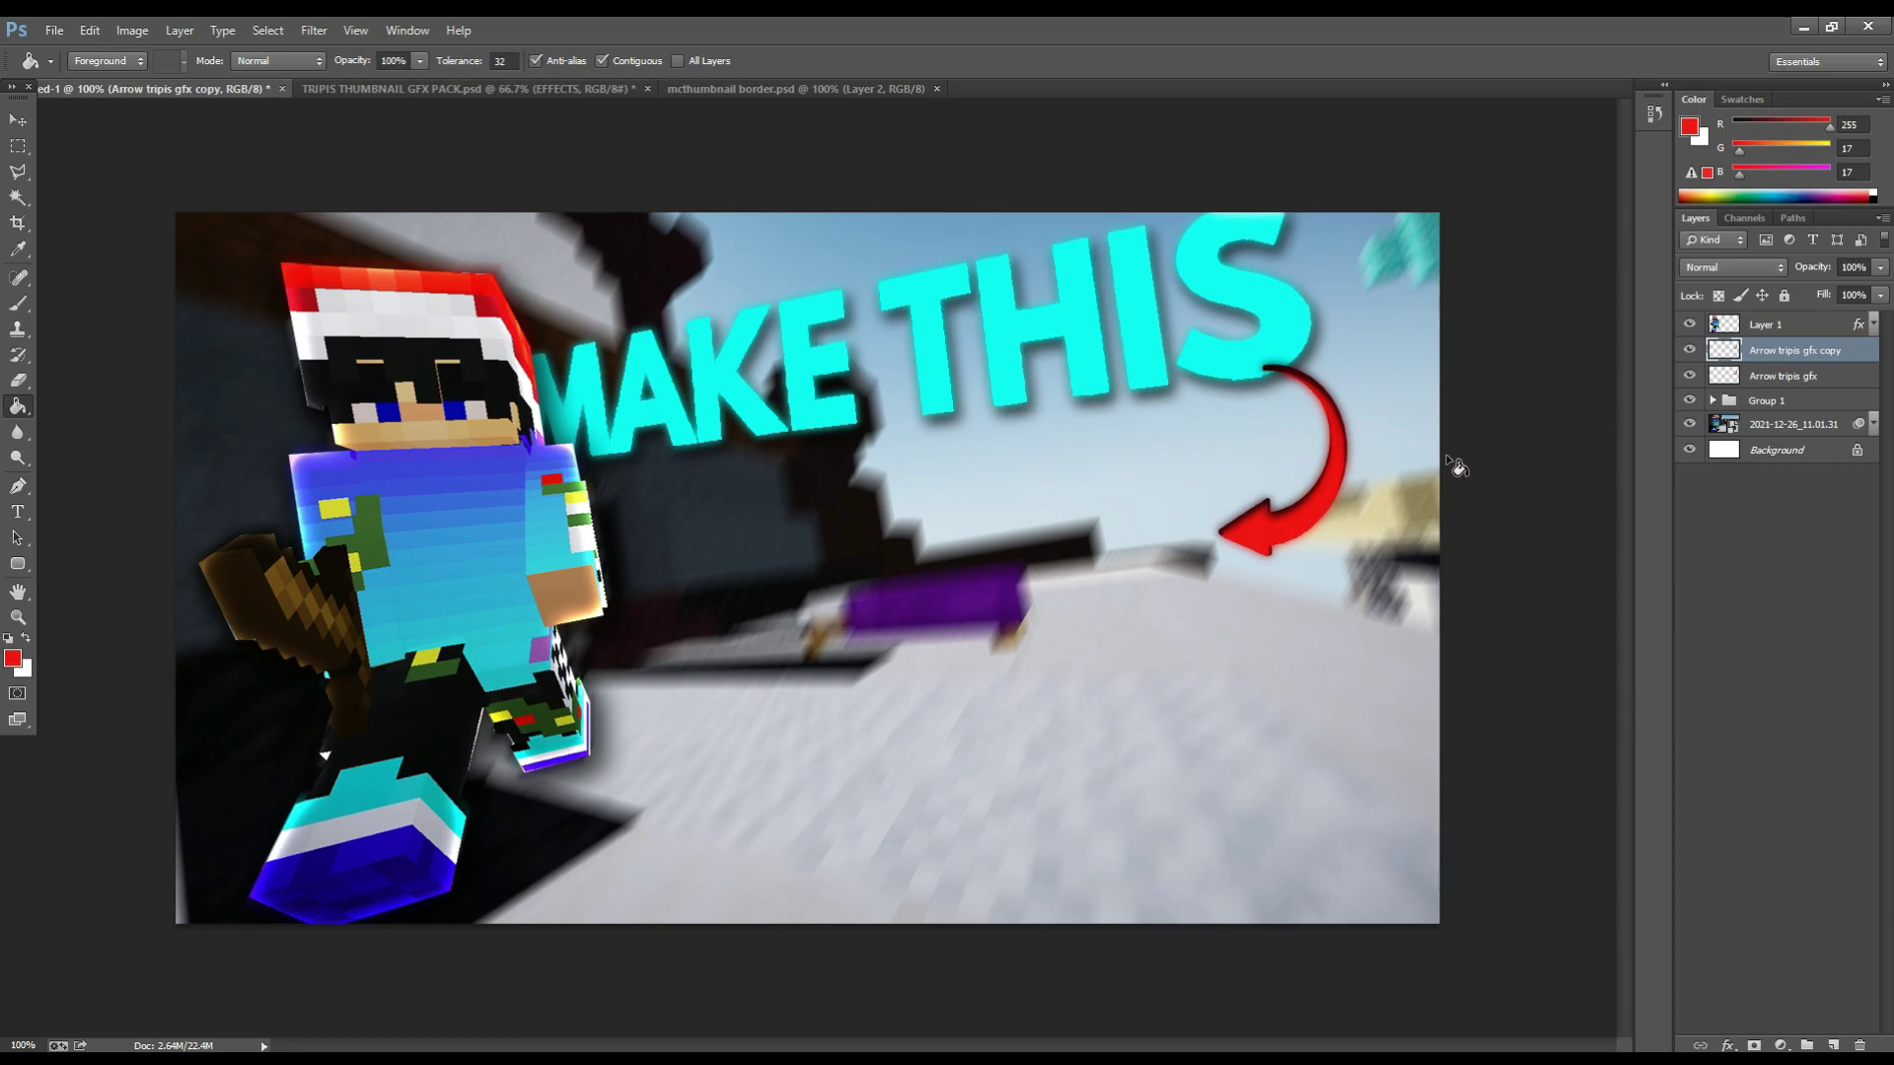
pyautogui.hotkey('ctrl', '-')
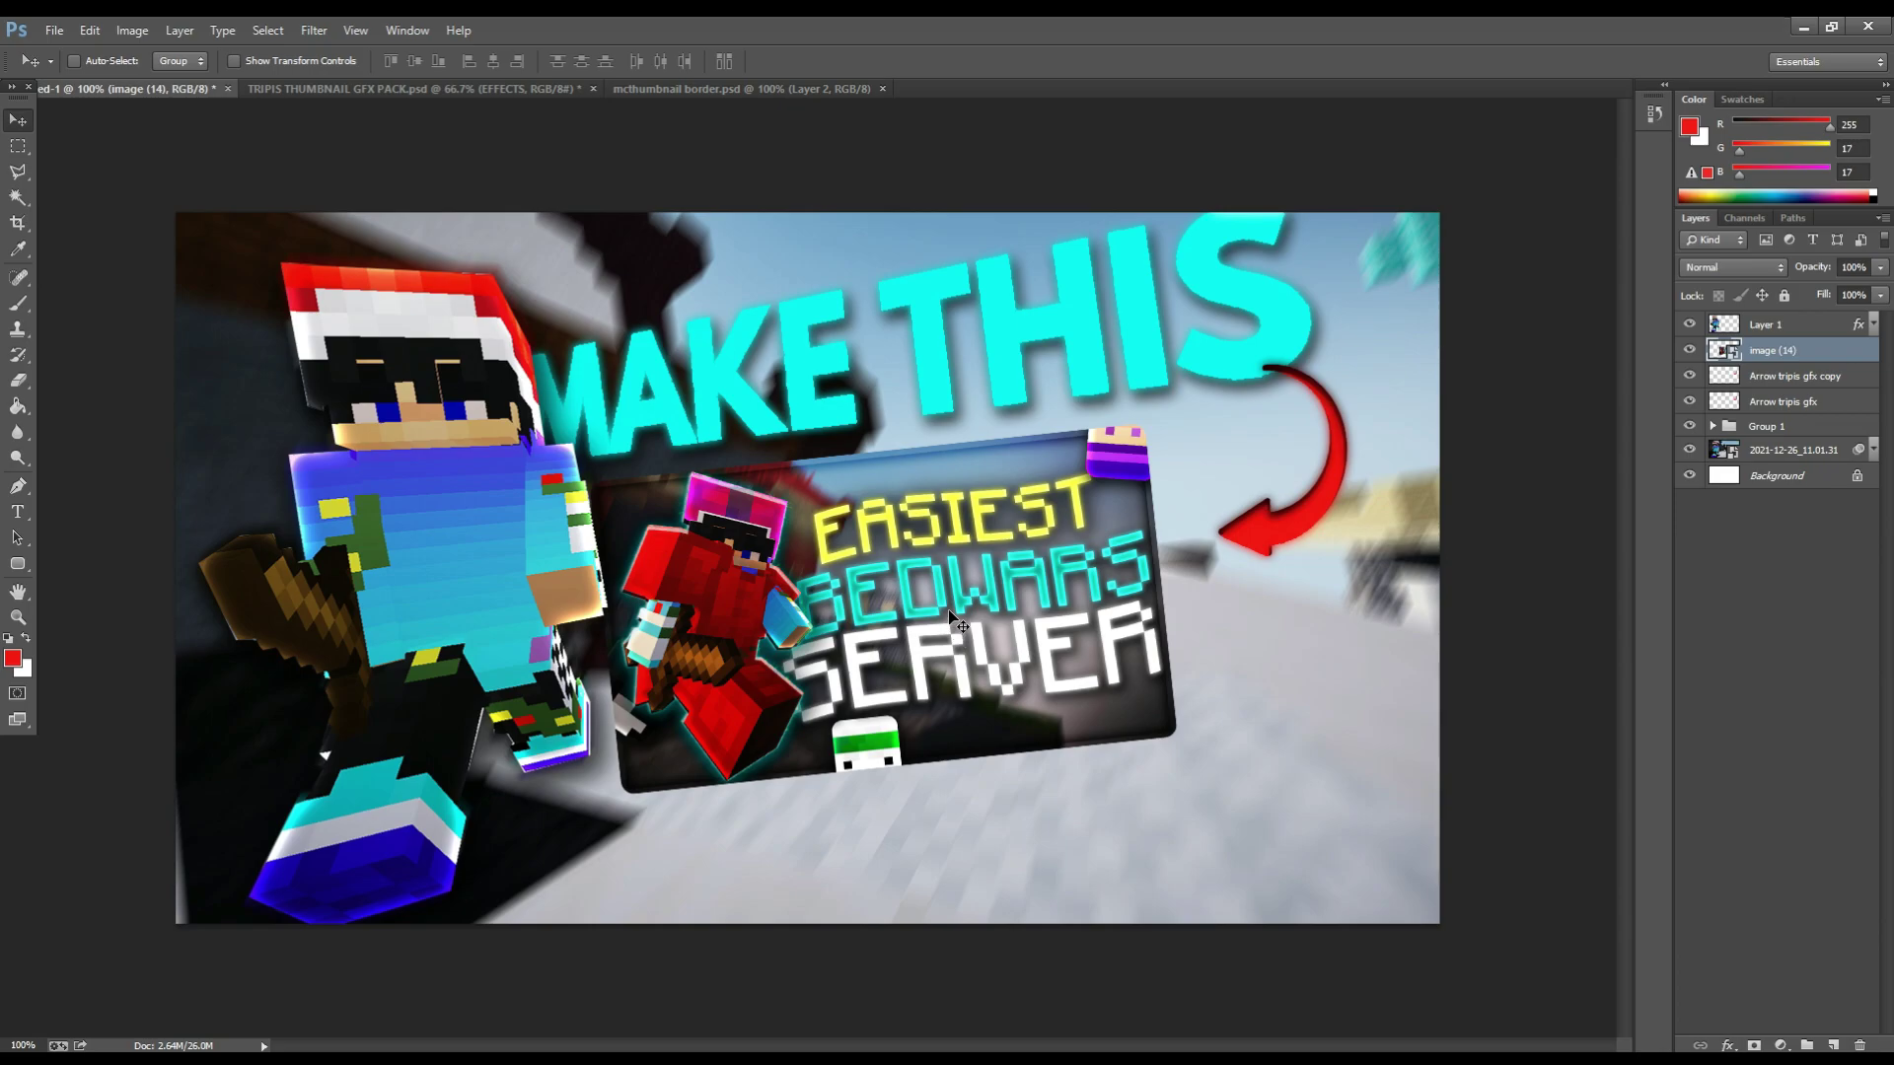
# - Distort the image (14) thumbnail by pulling its two corners near the character inward, and shift it slightly closer to the character
pyautogui.hotkey('ctrl', 't')
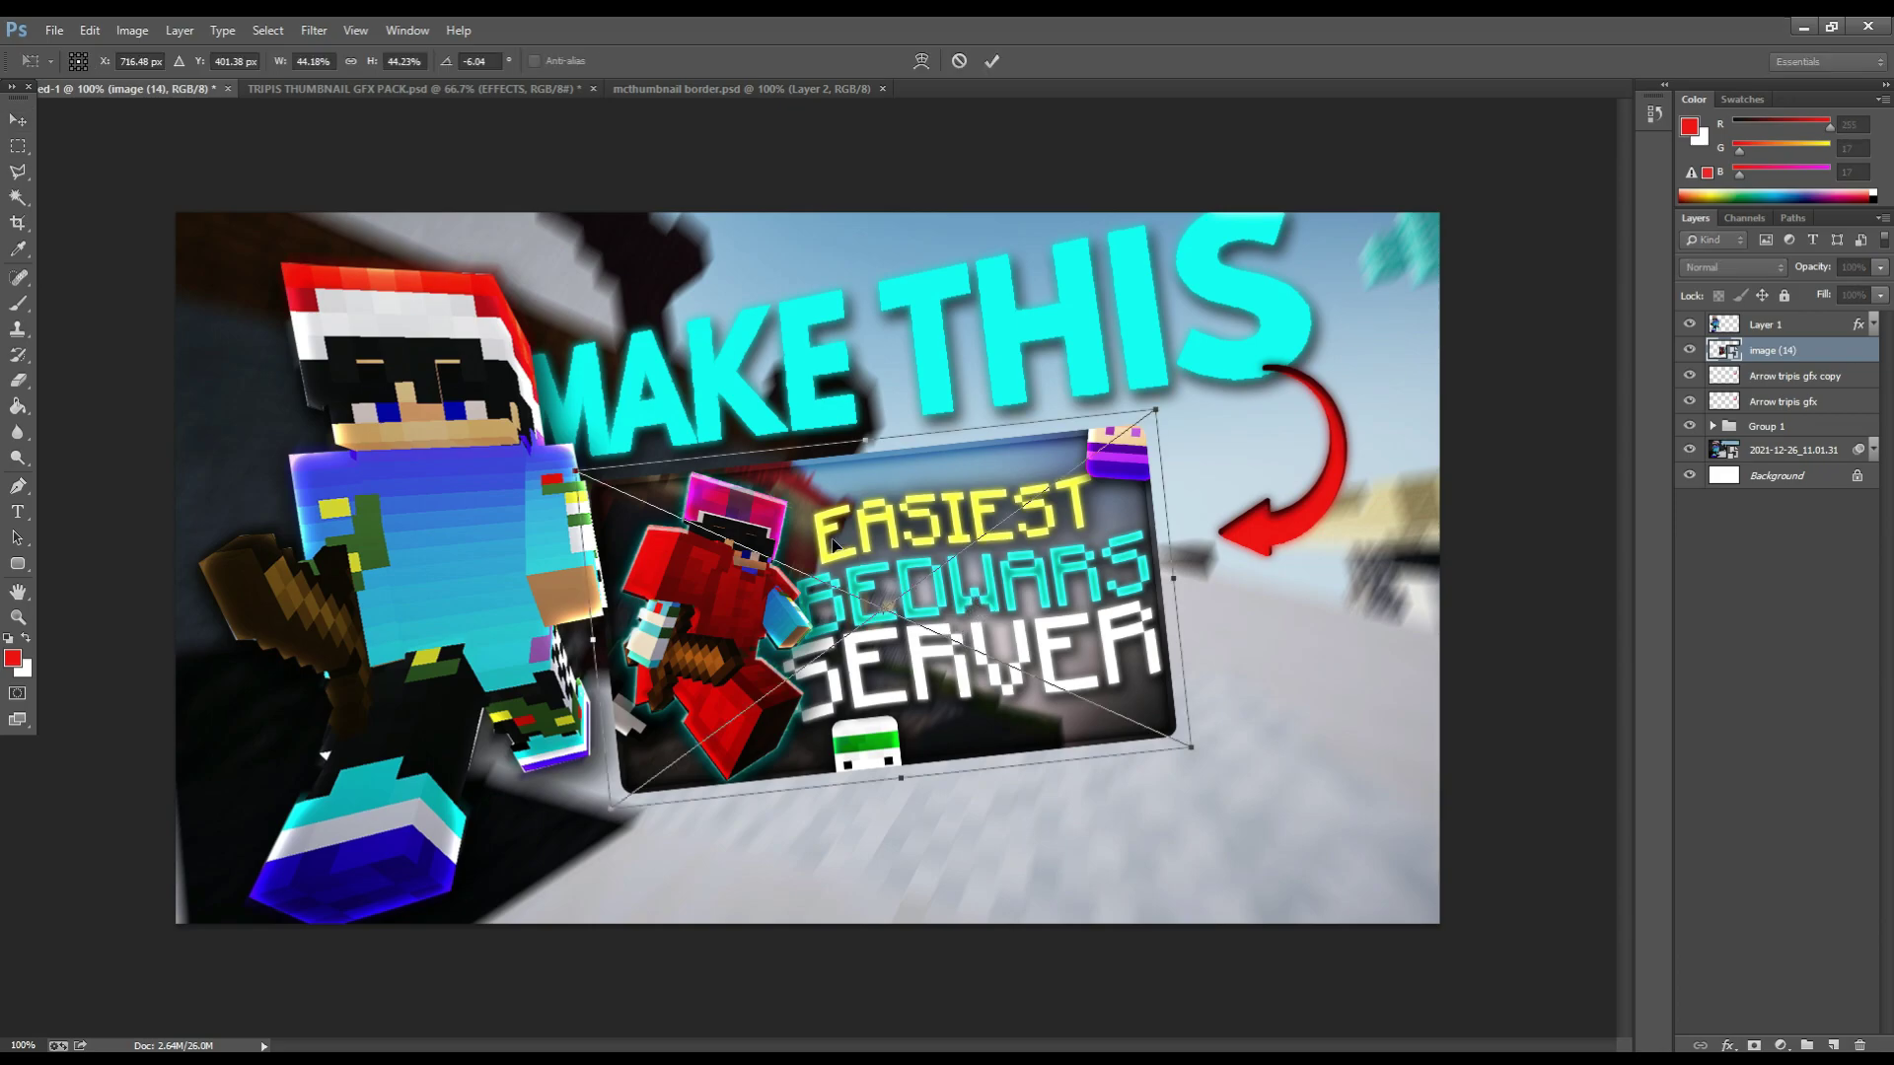
pyautogui.moveTo(579, 477); pyautogui.dragTo(582, 480)
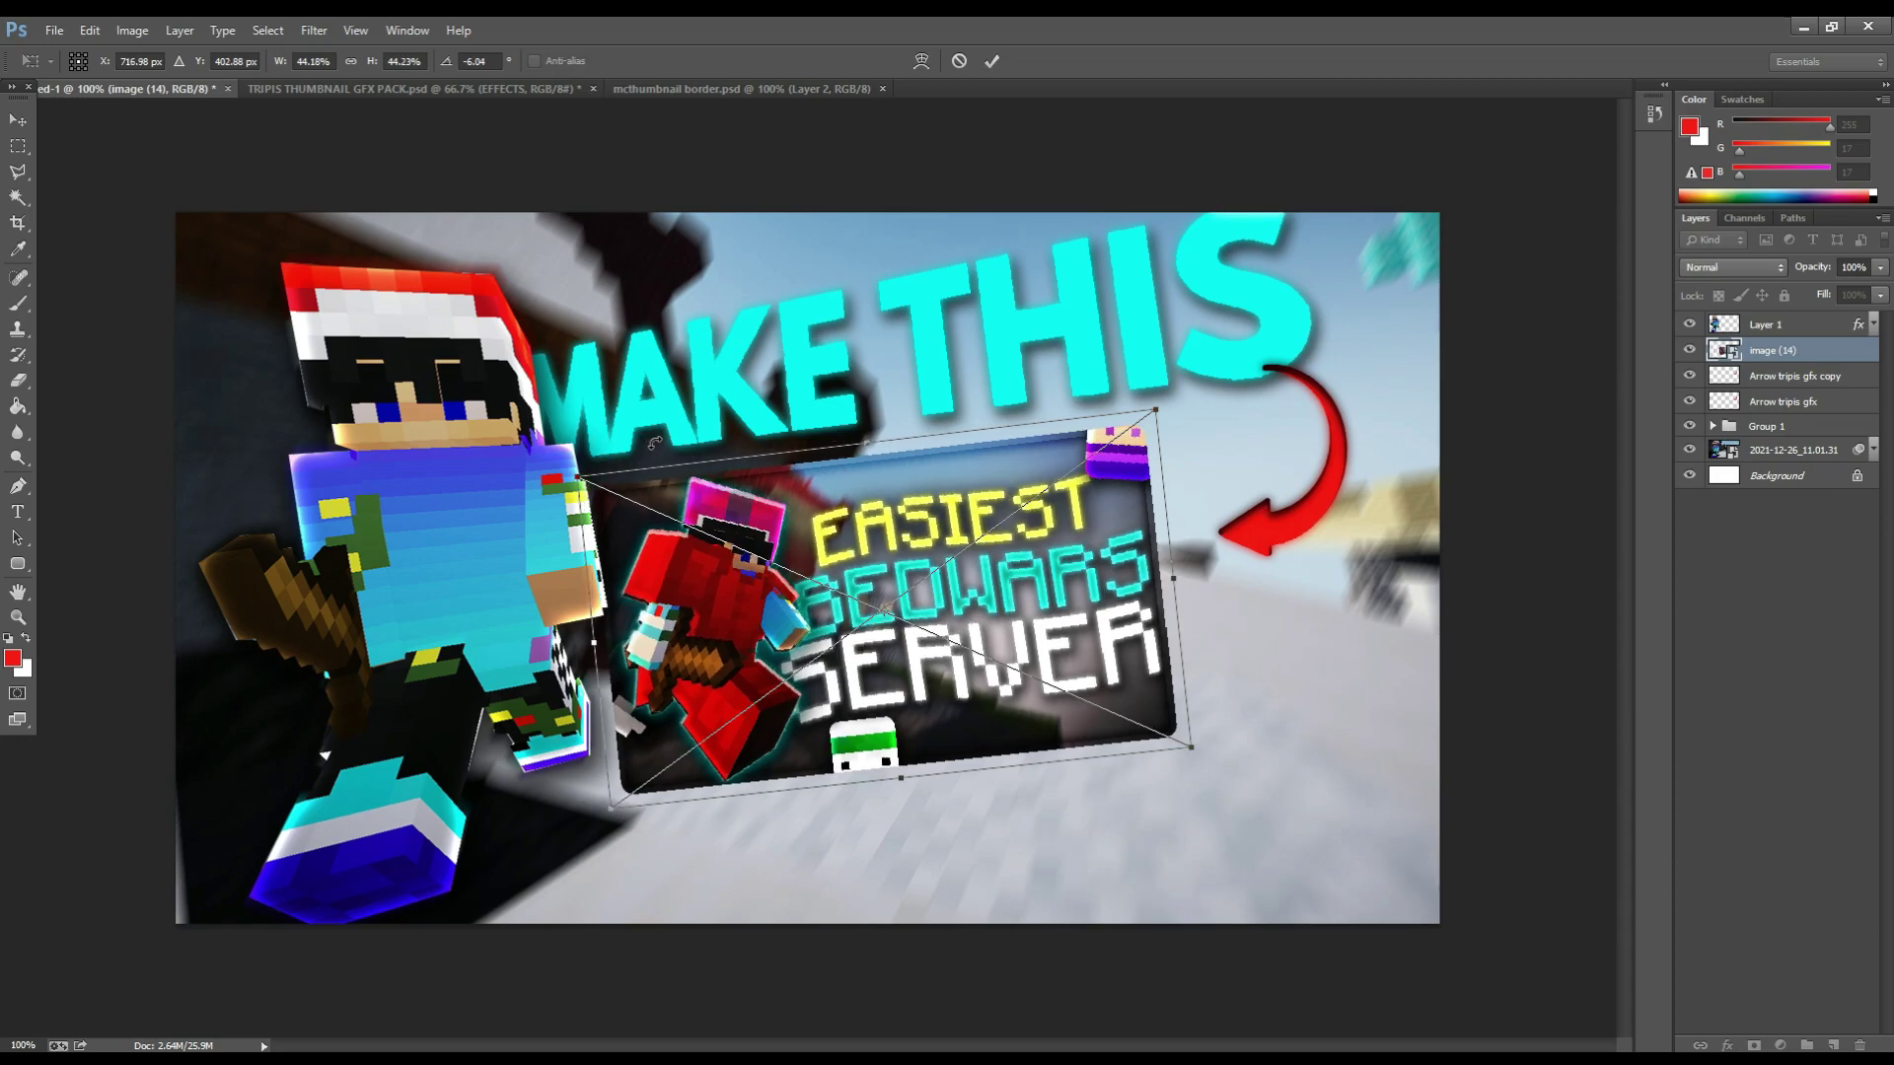
pyautogui.click(989, 60)
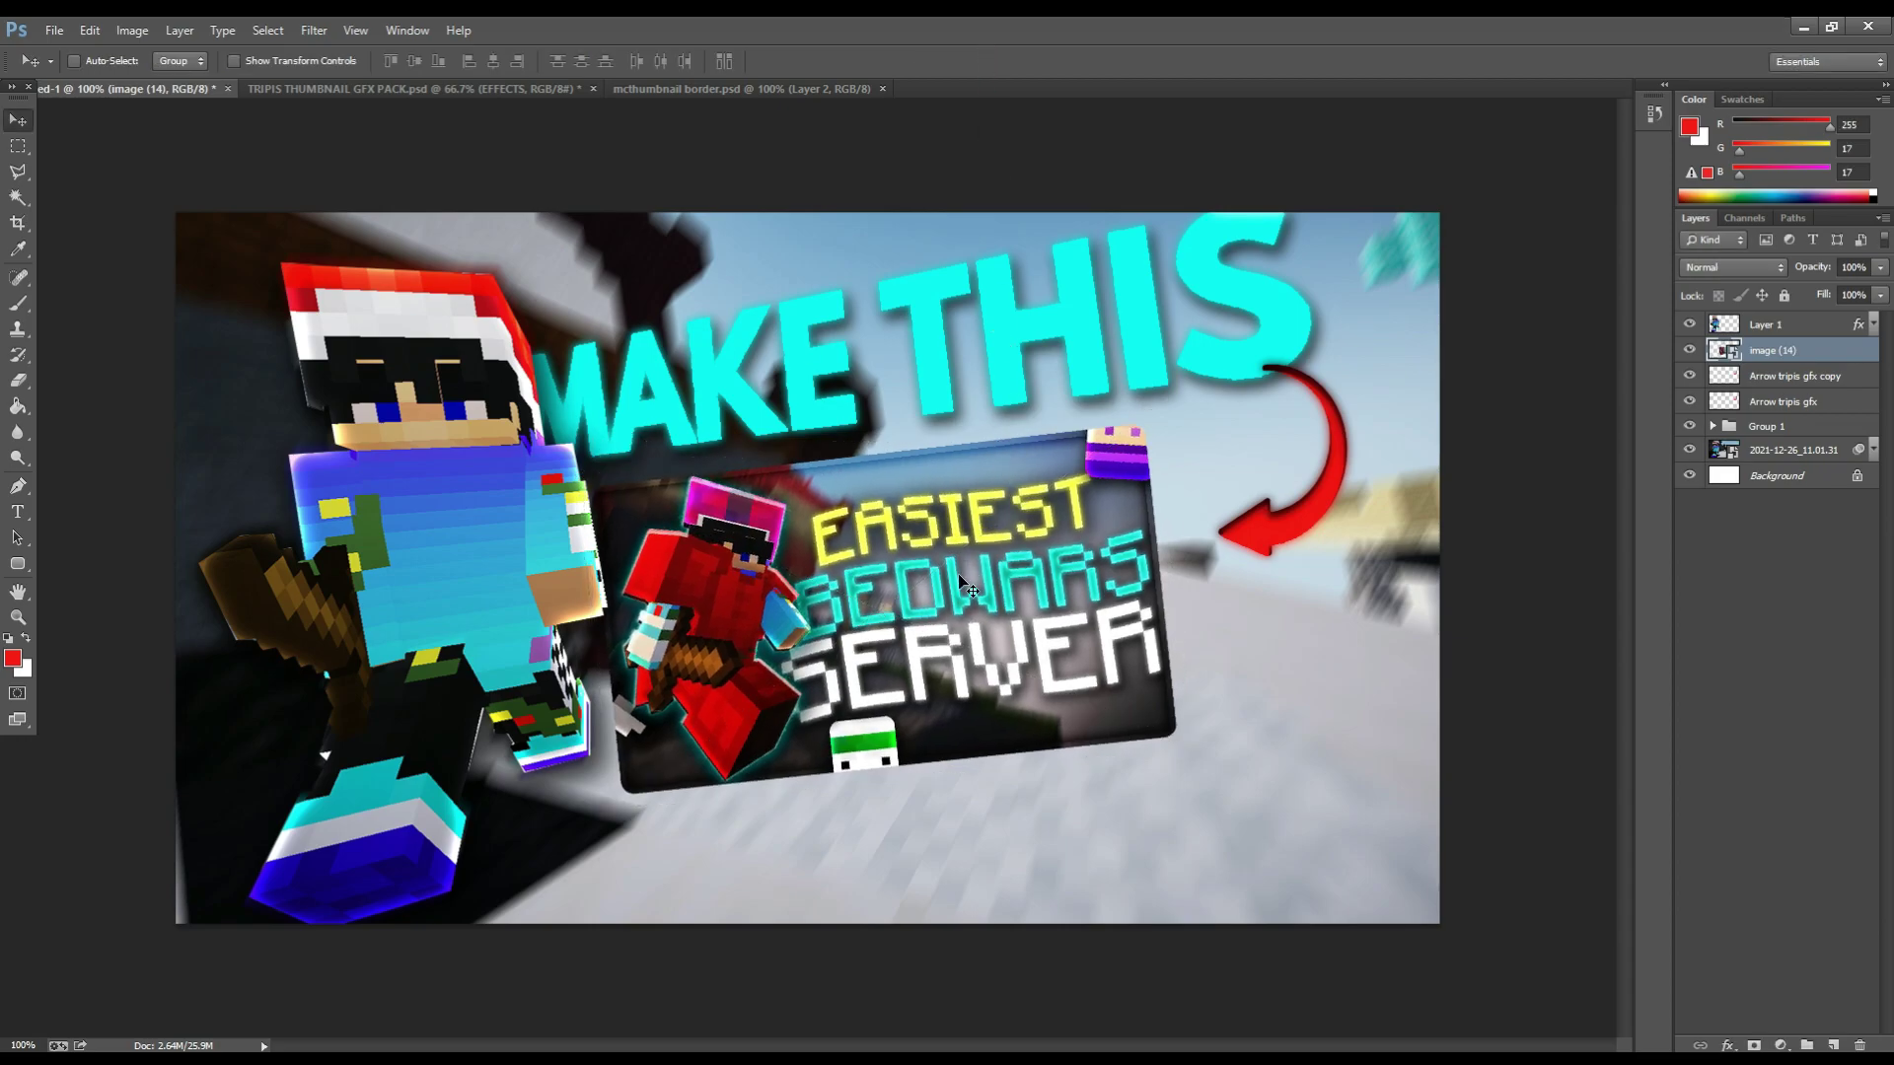
pyautogui.hotkey('ctrl', 't')
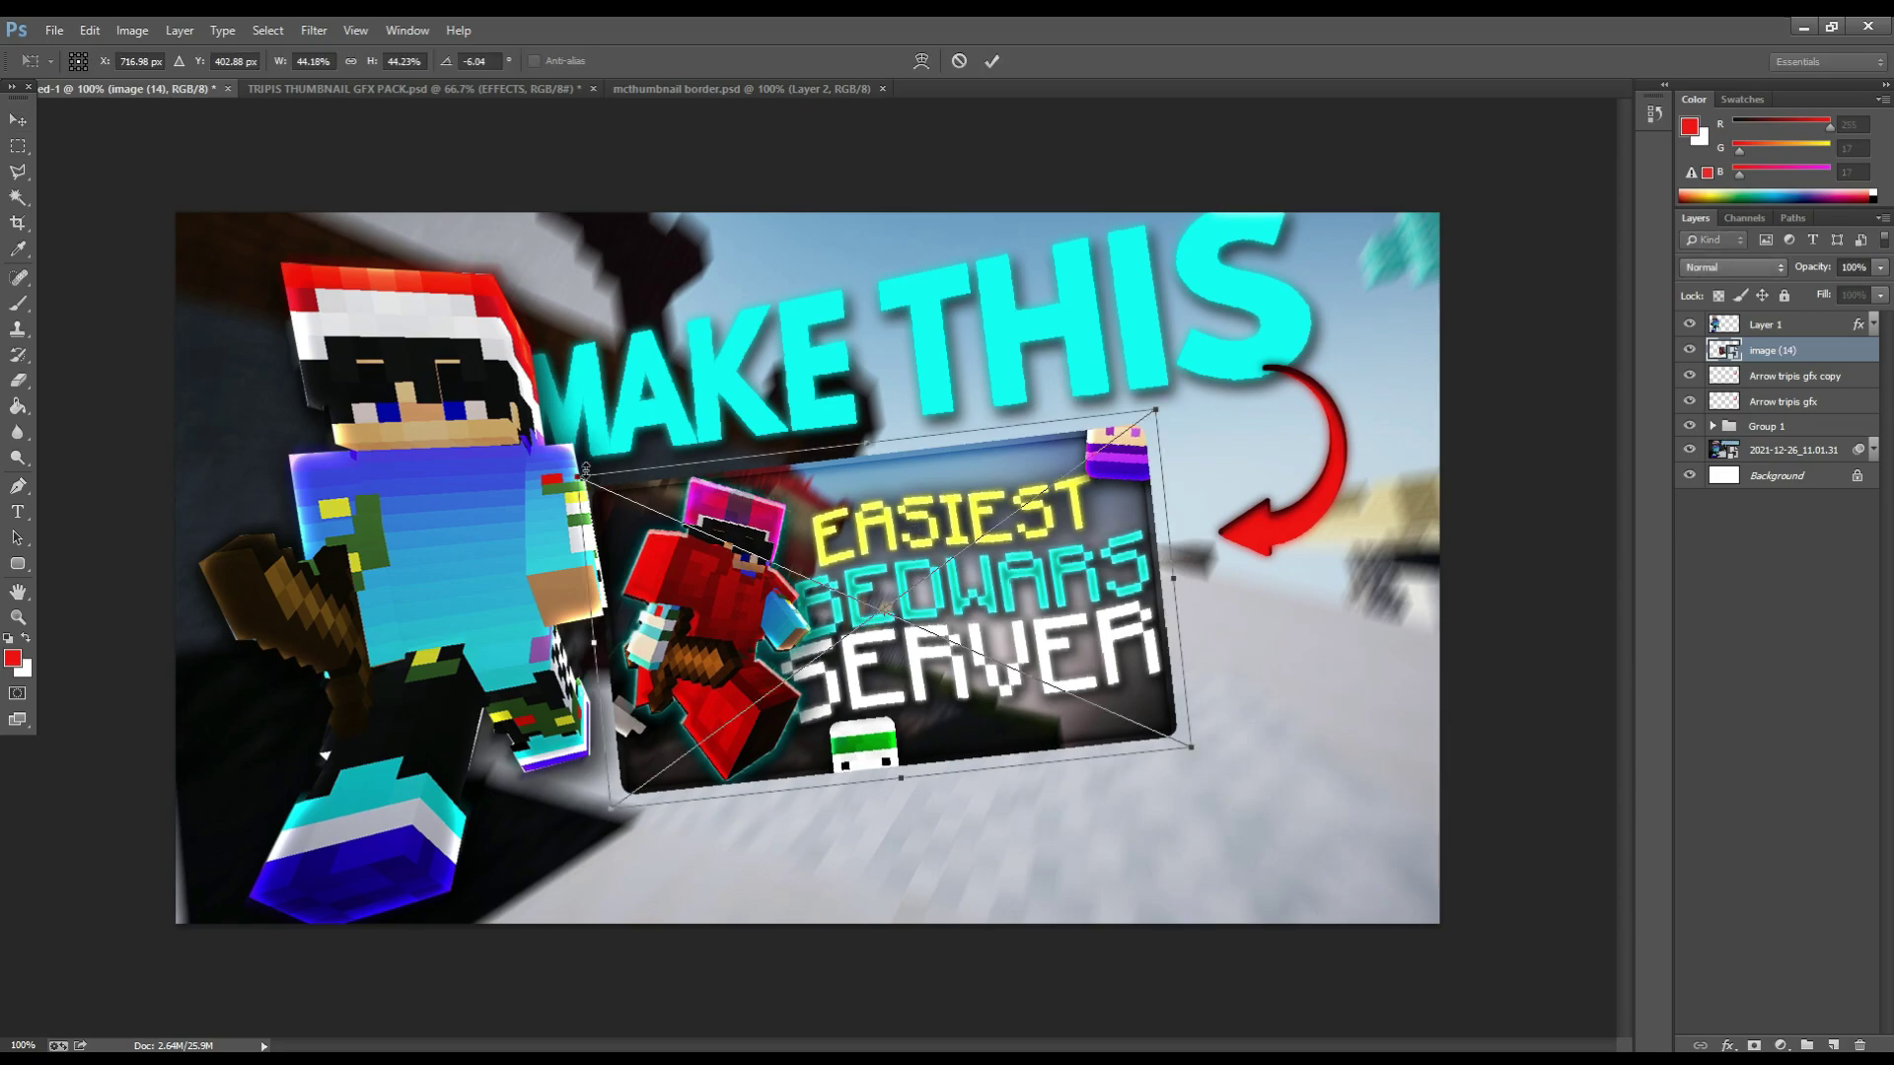
pyautogui.moveTo(575, 476); pyautogui.dragTo(599, 492)
pyautogui.moveTo(616, 811); pyautogui.dragTo(603, 792)
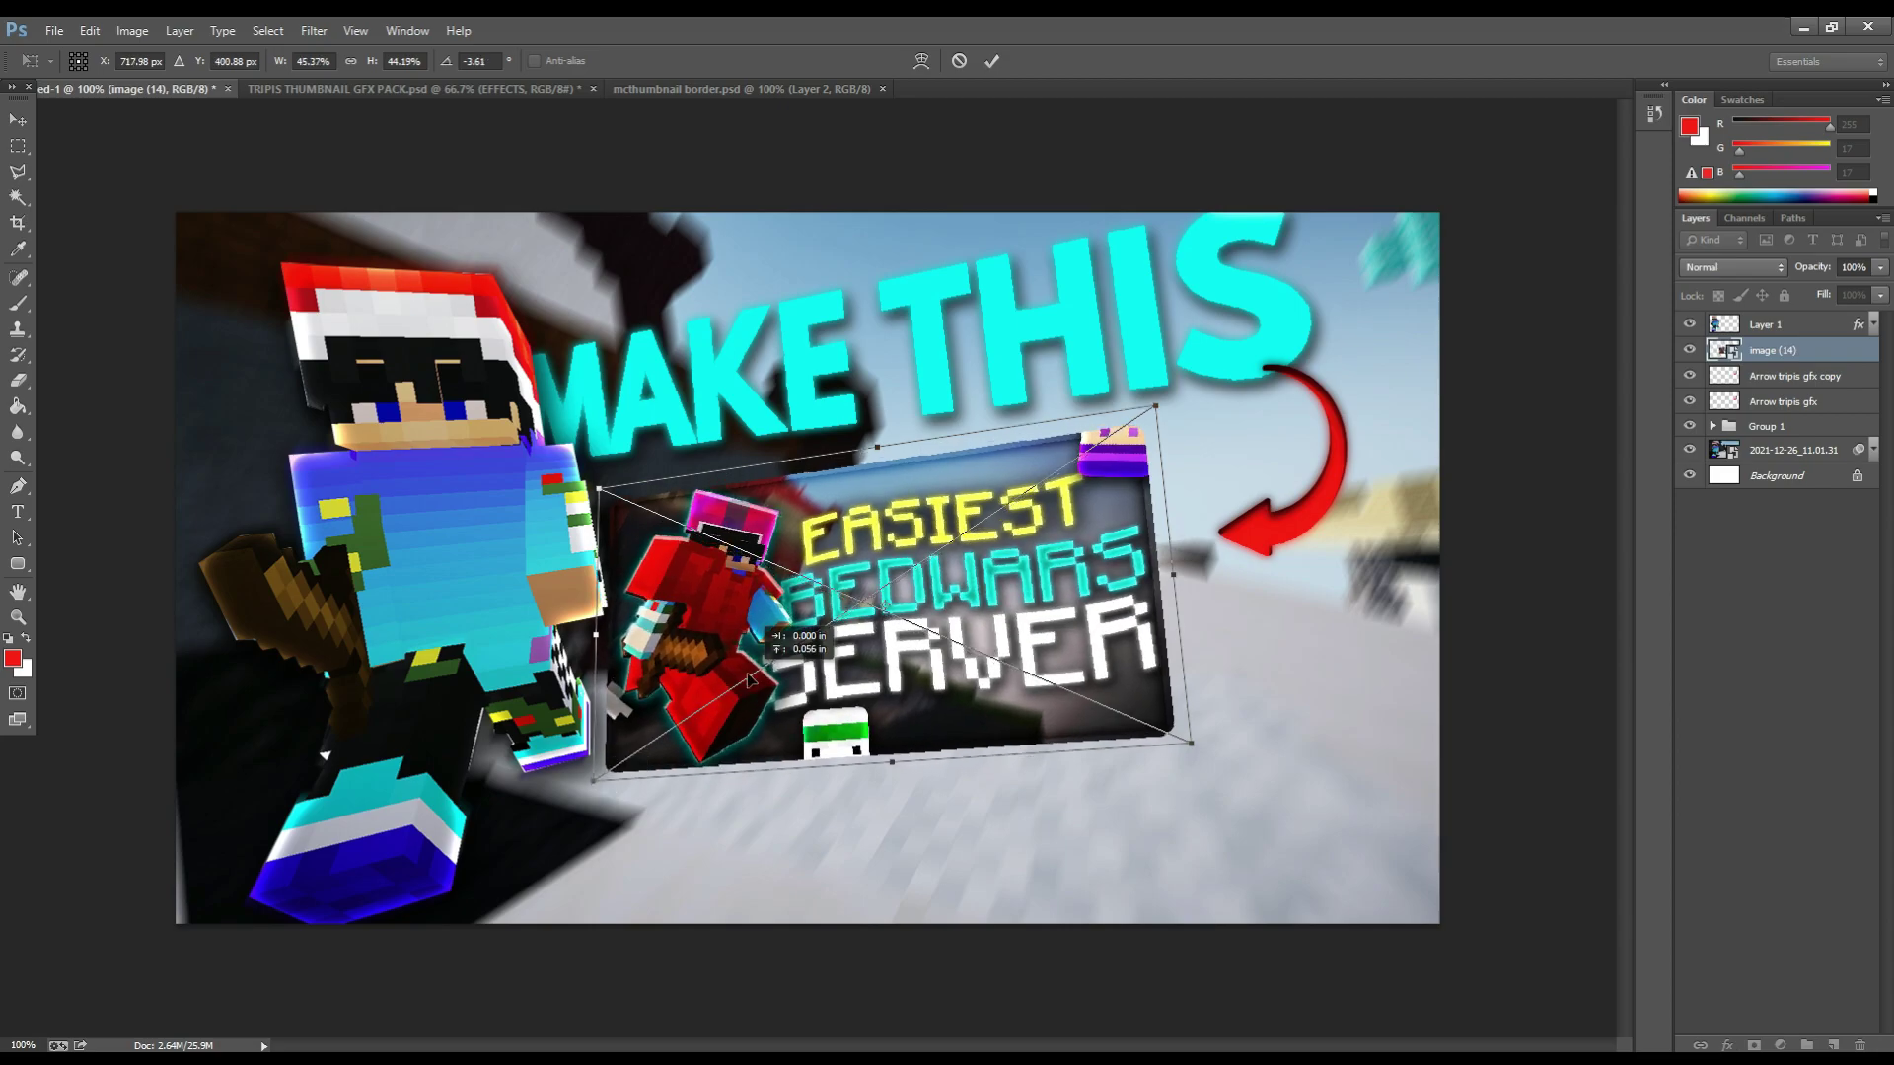
pyautogui.moveTo(741, 706)
pyautogui.mouseDown()
pyautogui.moveTo(733, 676)
pyautogui.moveTo(717, 704)
pyautogui.mouseUp()
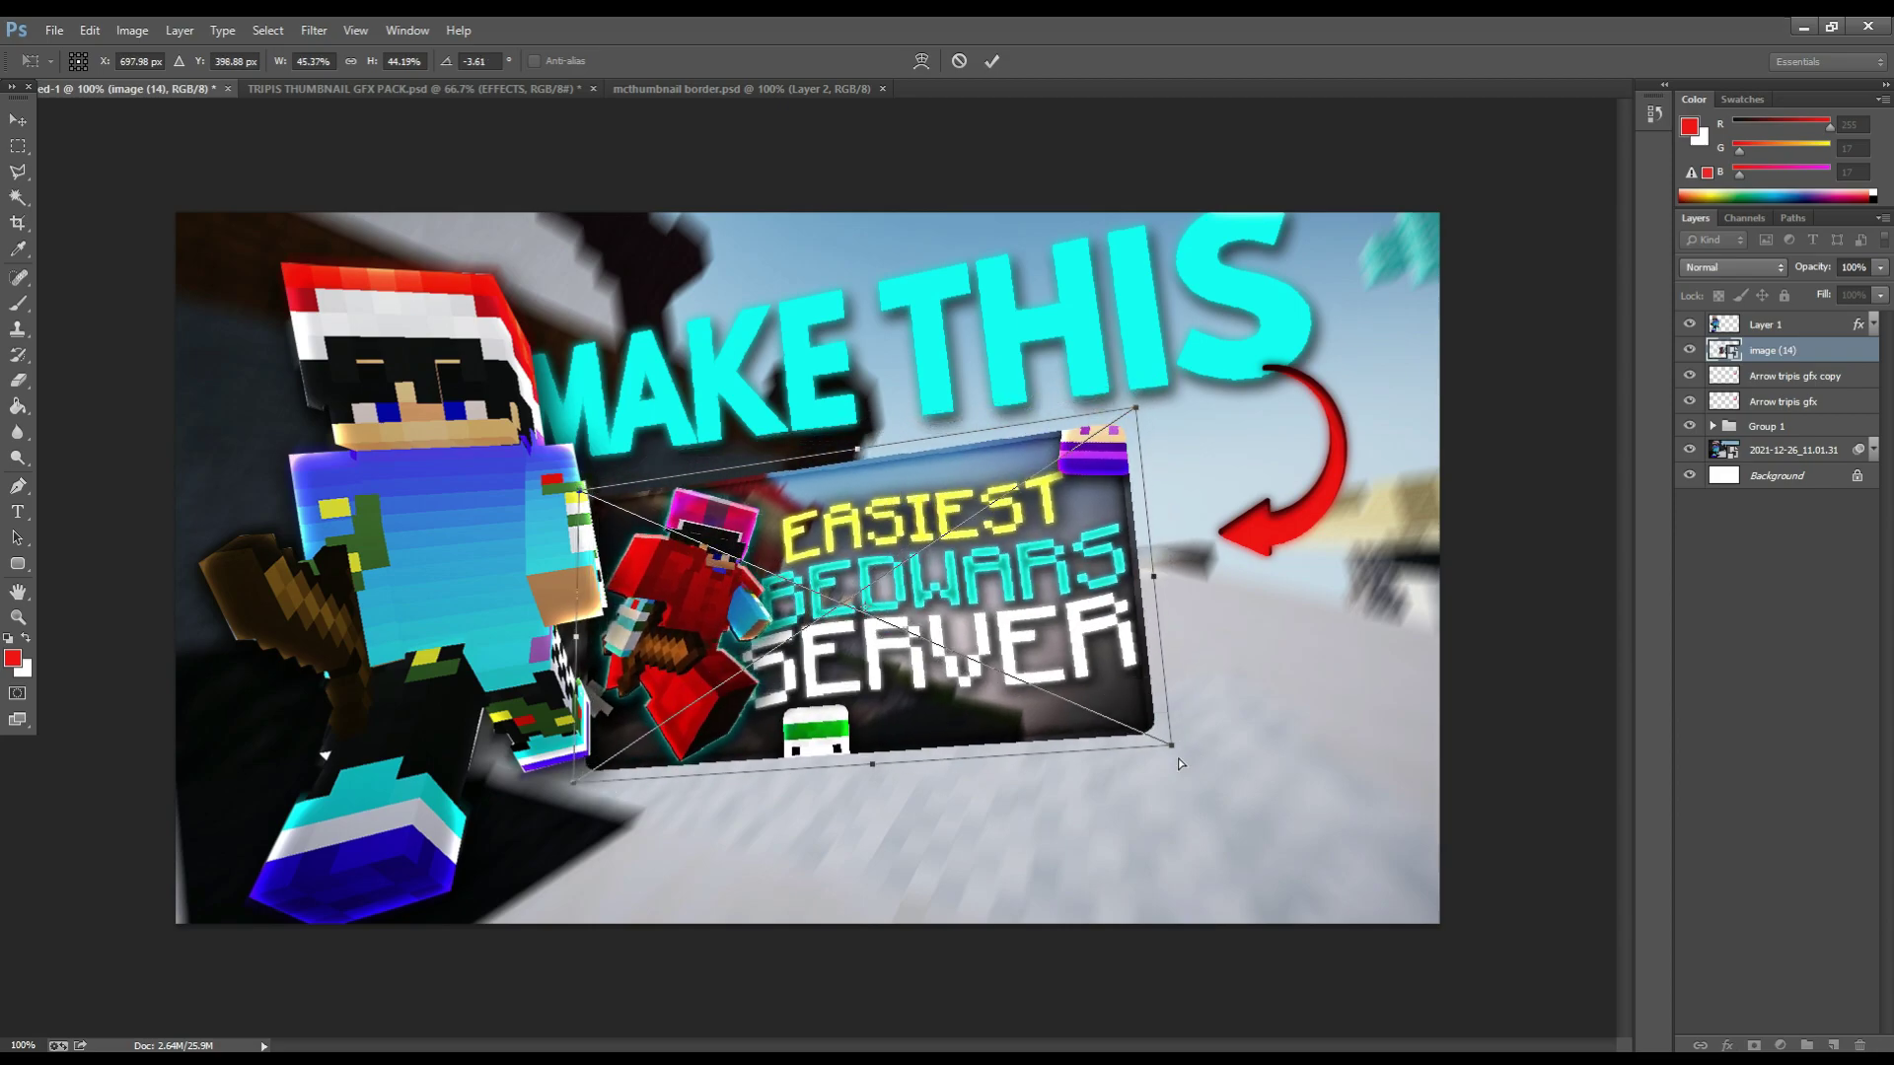
# - Stretch the inset image's far corners toward the arrow to about 49.2% width, 45.9% height and -2.7° rotation, and nudge it into place
pyautogui.moveTo(1173, 752); pyautogui.dragTo(1196, 752)
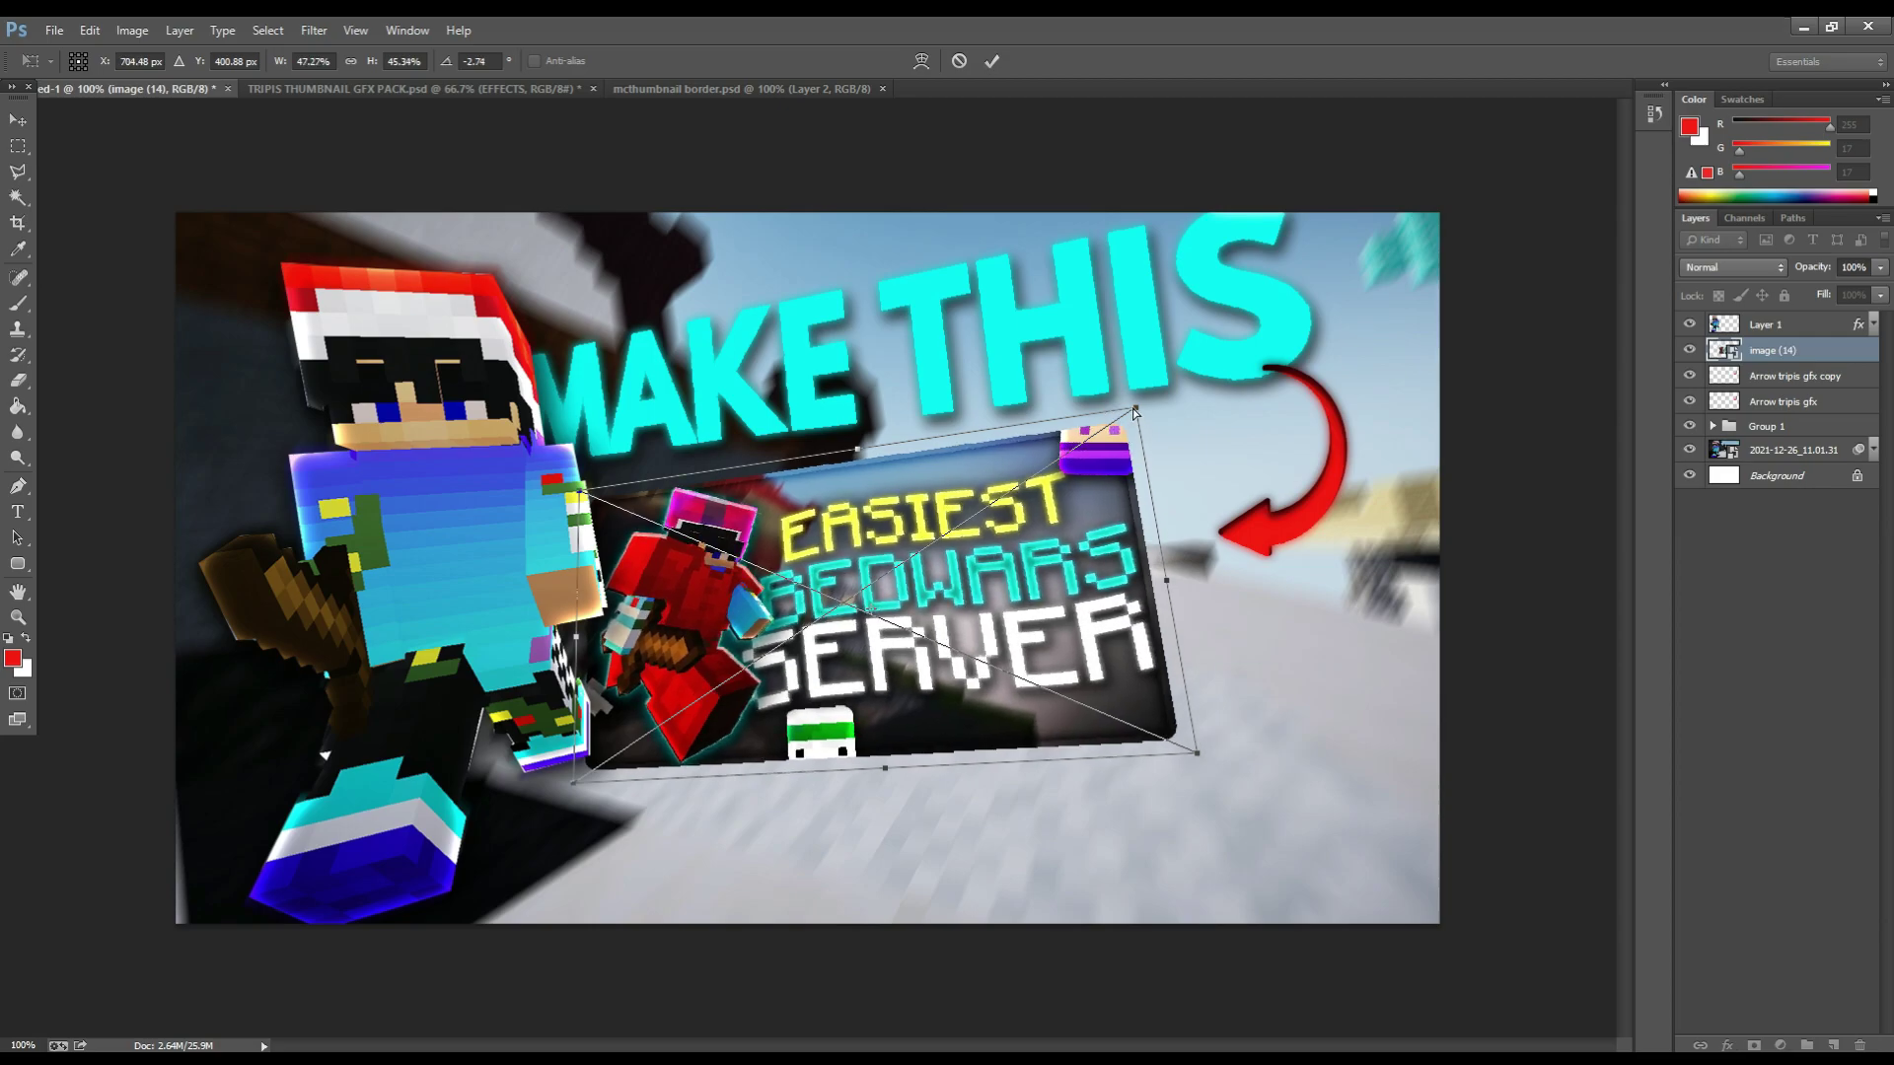
pyautogui.moveTo(1135, 410); pyautogui.dragTo(1166, 396)
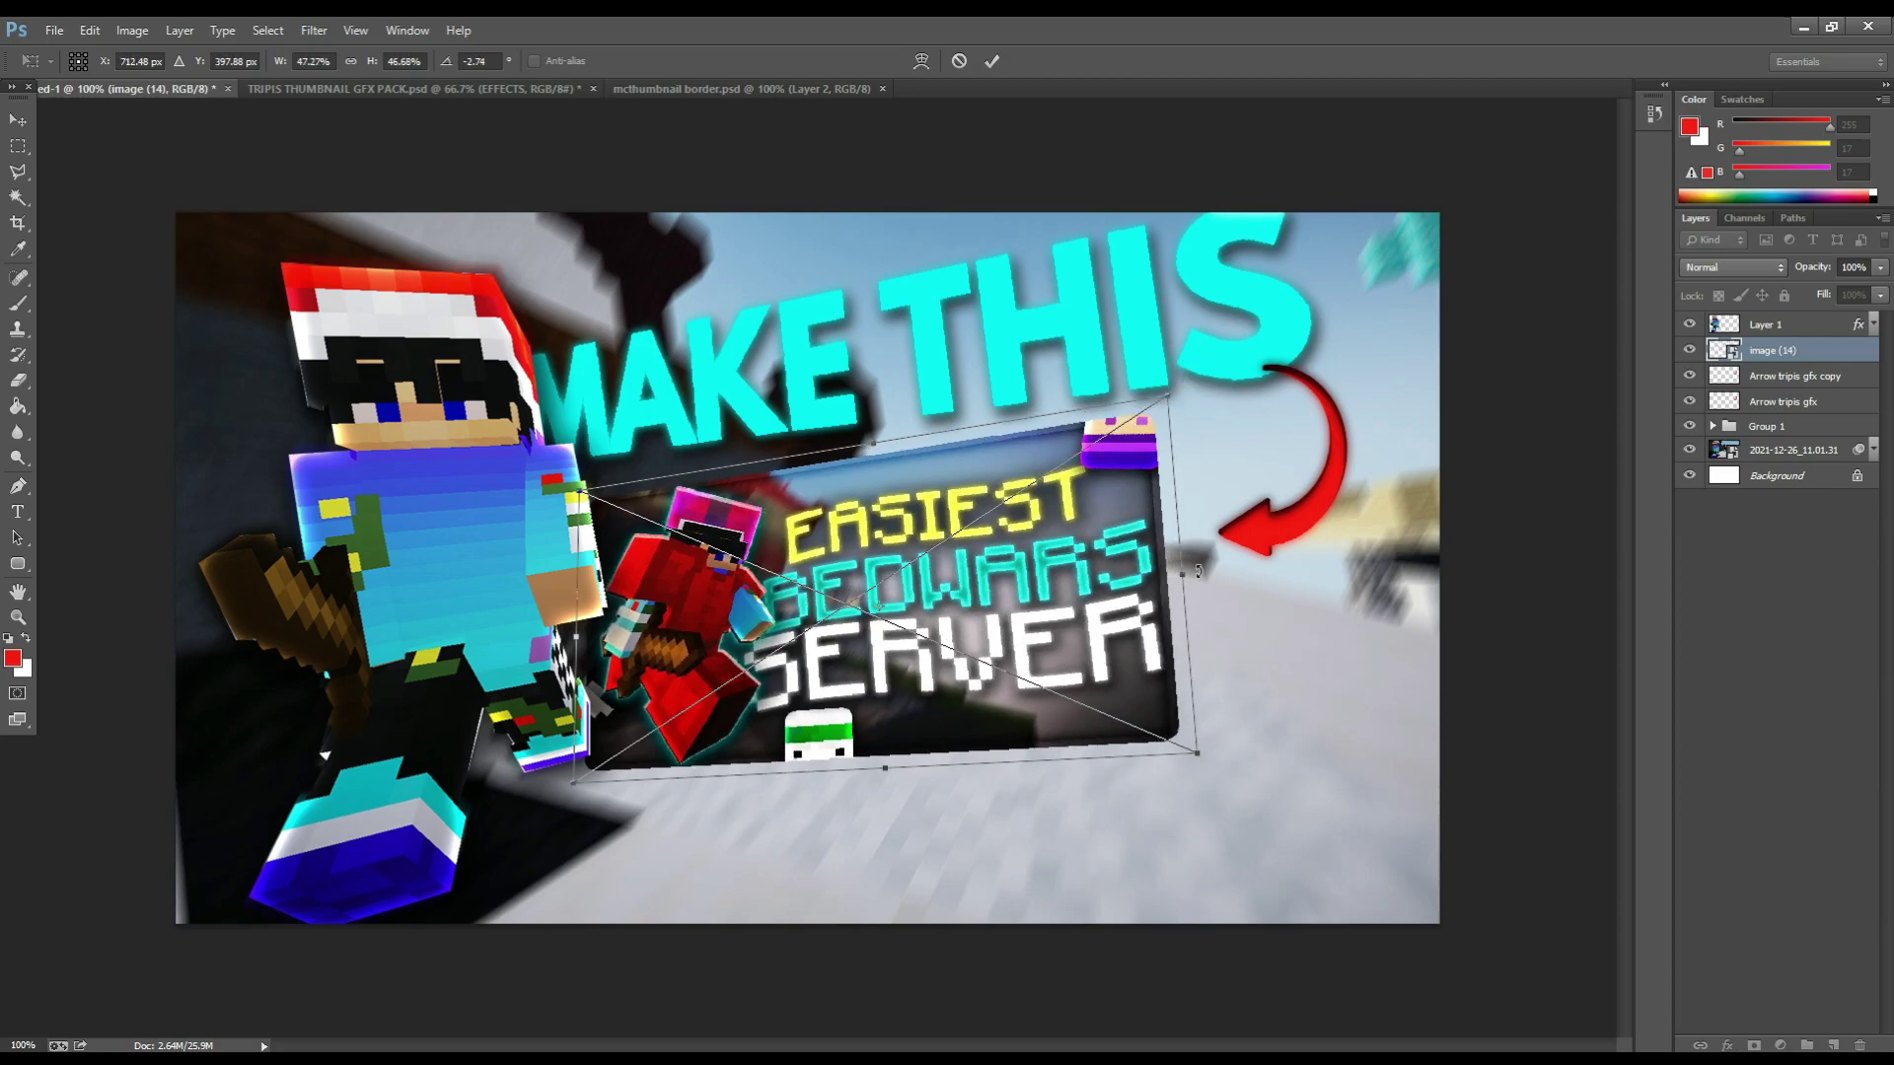
pyautogui.moveTo(1199, 756); pyautogui.dragTo(1225, 746)
pyautogui.moveTo(1041, 725)
pyautogui.mouseDown()
pyautogui.moveTo(1040, 698)
pyautogui.moveTo(1040, 716)
pyautogui.mouseUp()
pyautogui.moveTo(814, 796); pyautogui.dragTo(813, 801)
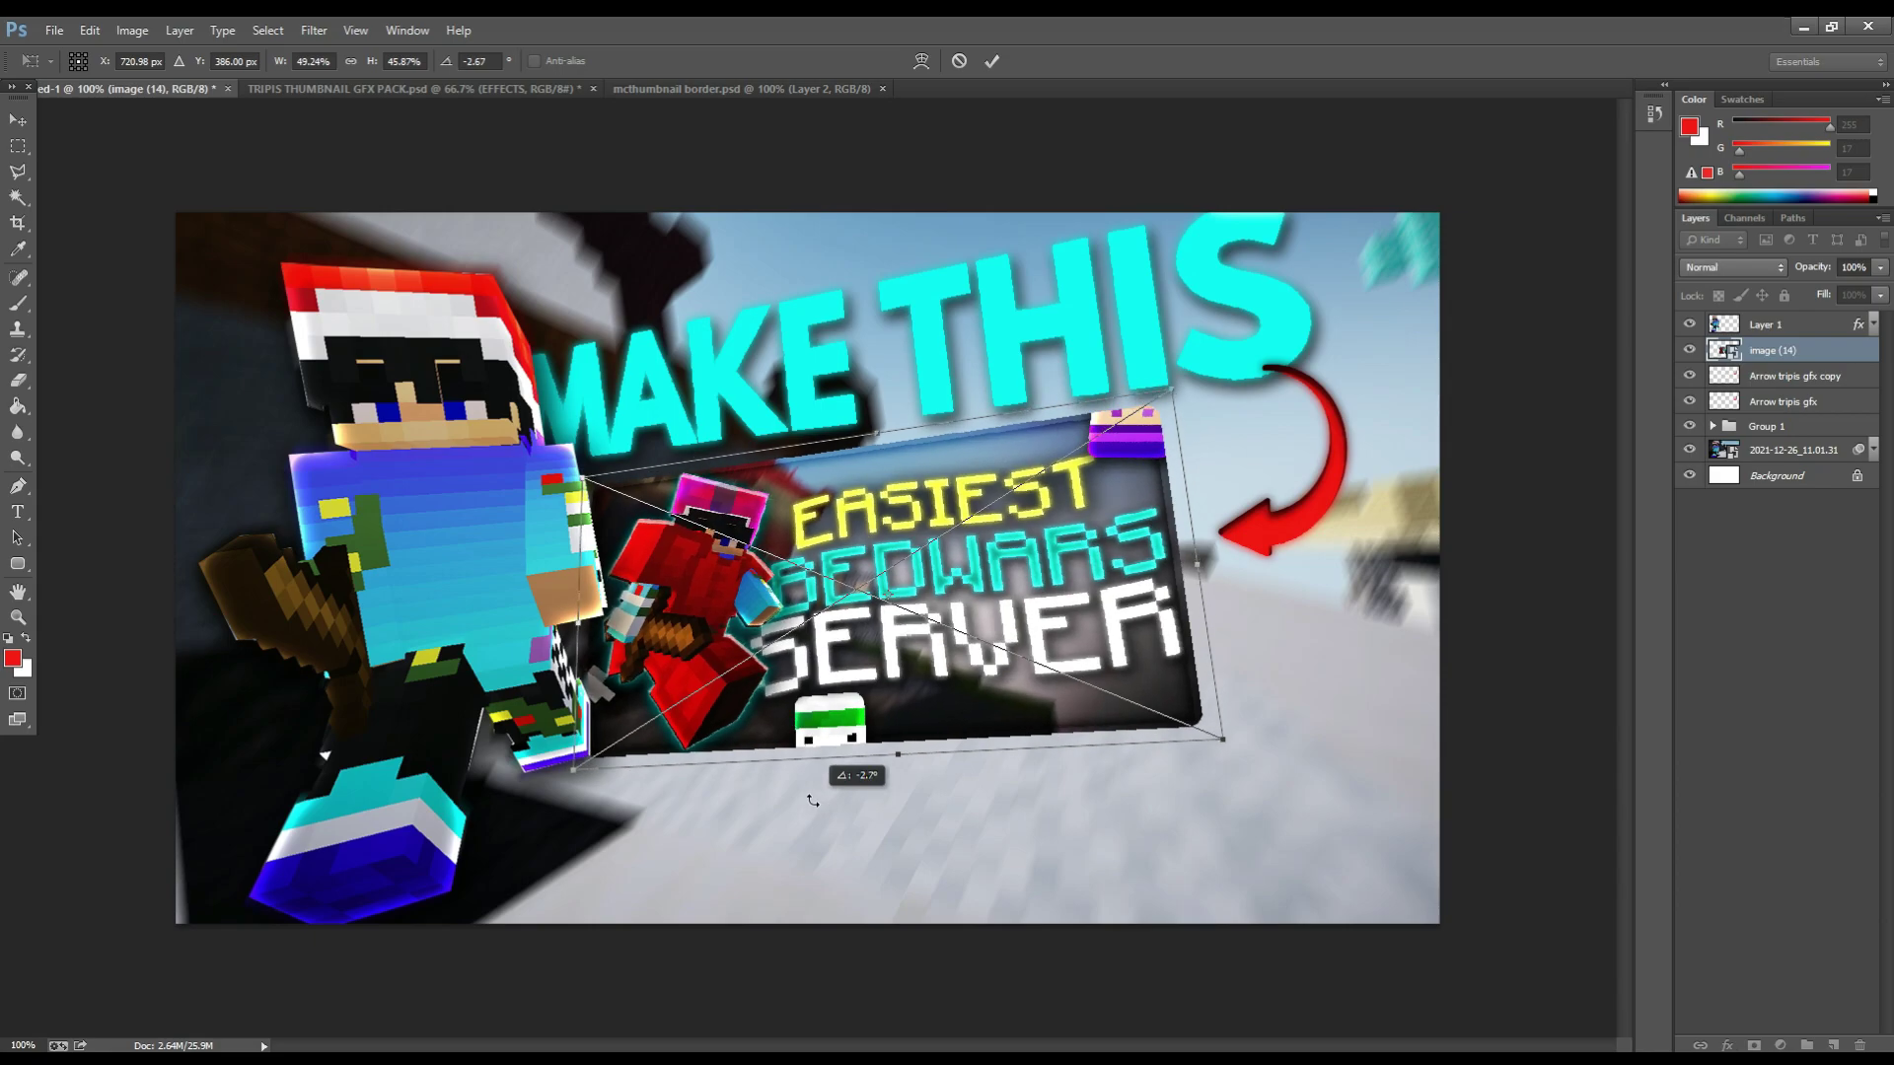
pyautogui.click(991, 61)
pyautogui.hotkey('ctrl', '-')
pyautogui.moveTo(792, 584); pyautogui.dragTo(811, 604)
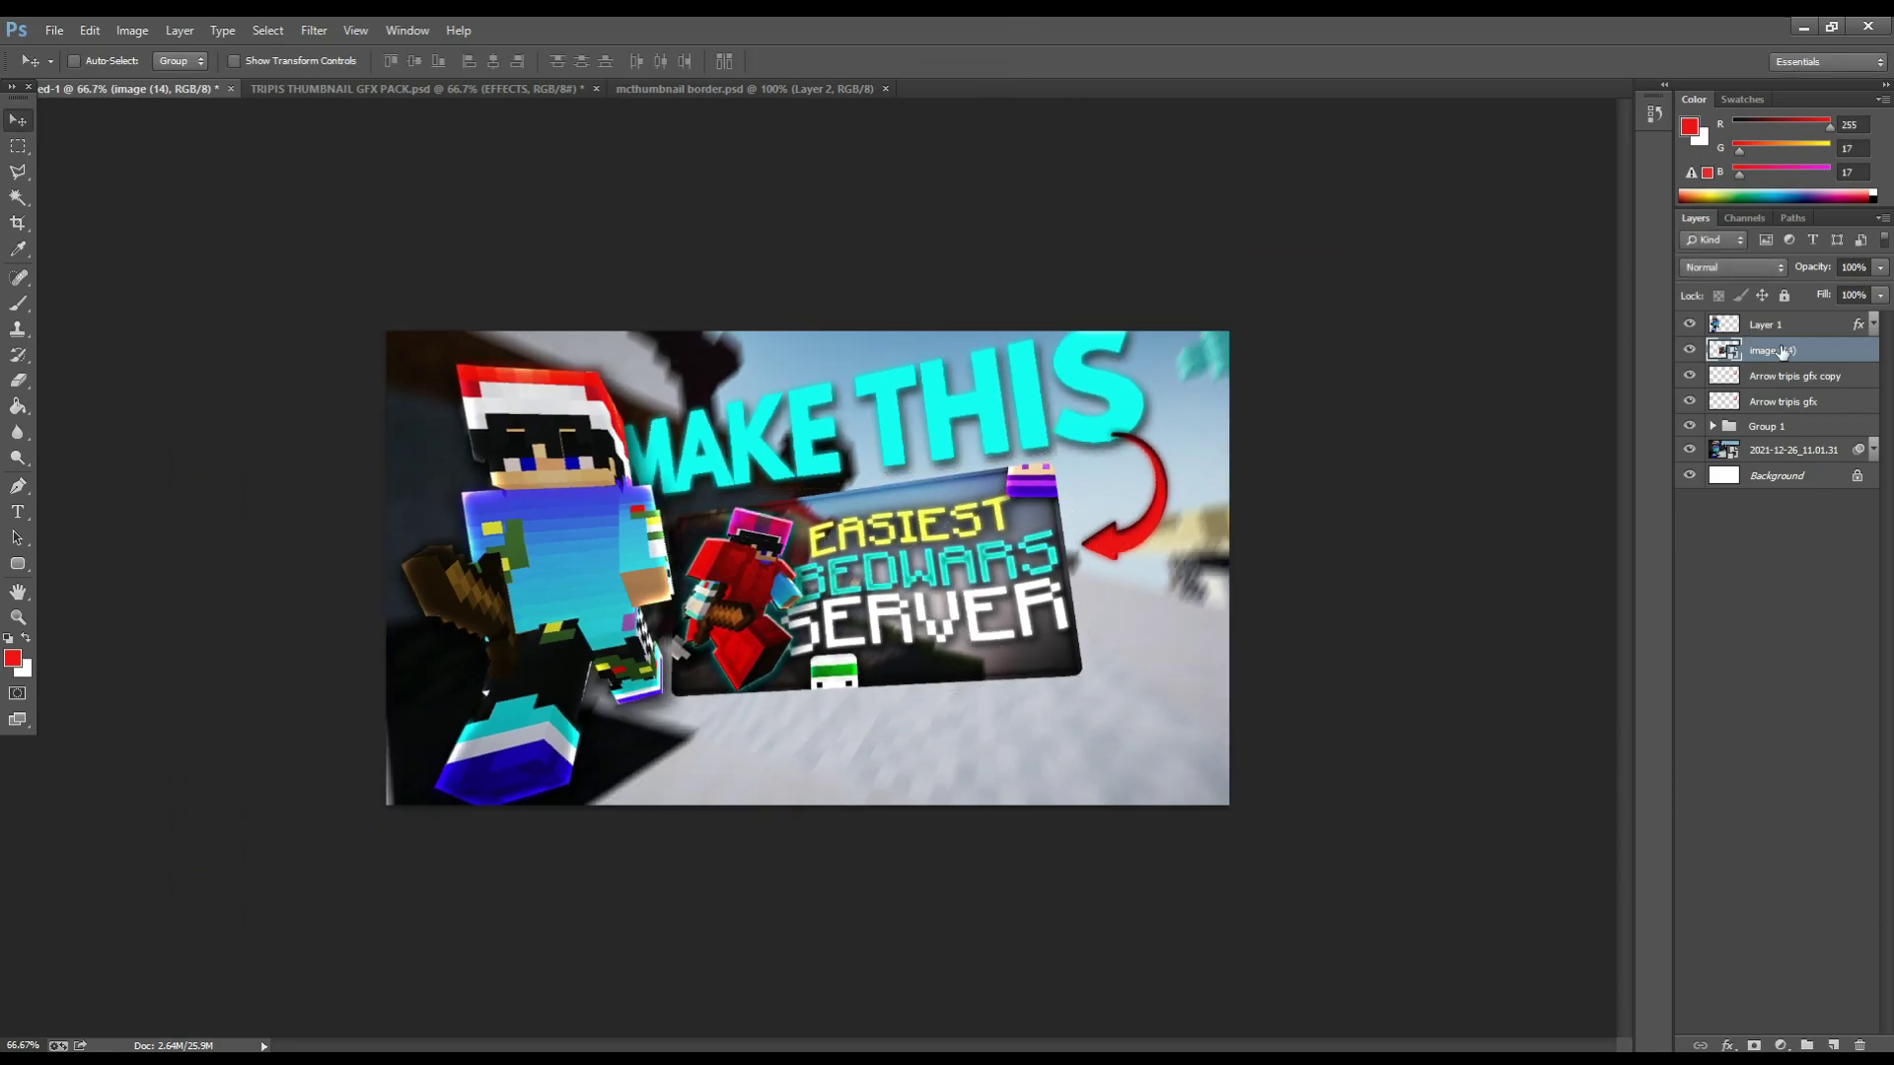
# - Group the Arrow tripis gfx layer and its copy in a new group beneath image (14)
pyautogui.moveTo(1785, 376); pyautogui.dragTo(1806, 1045)
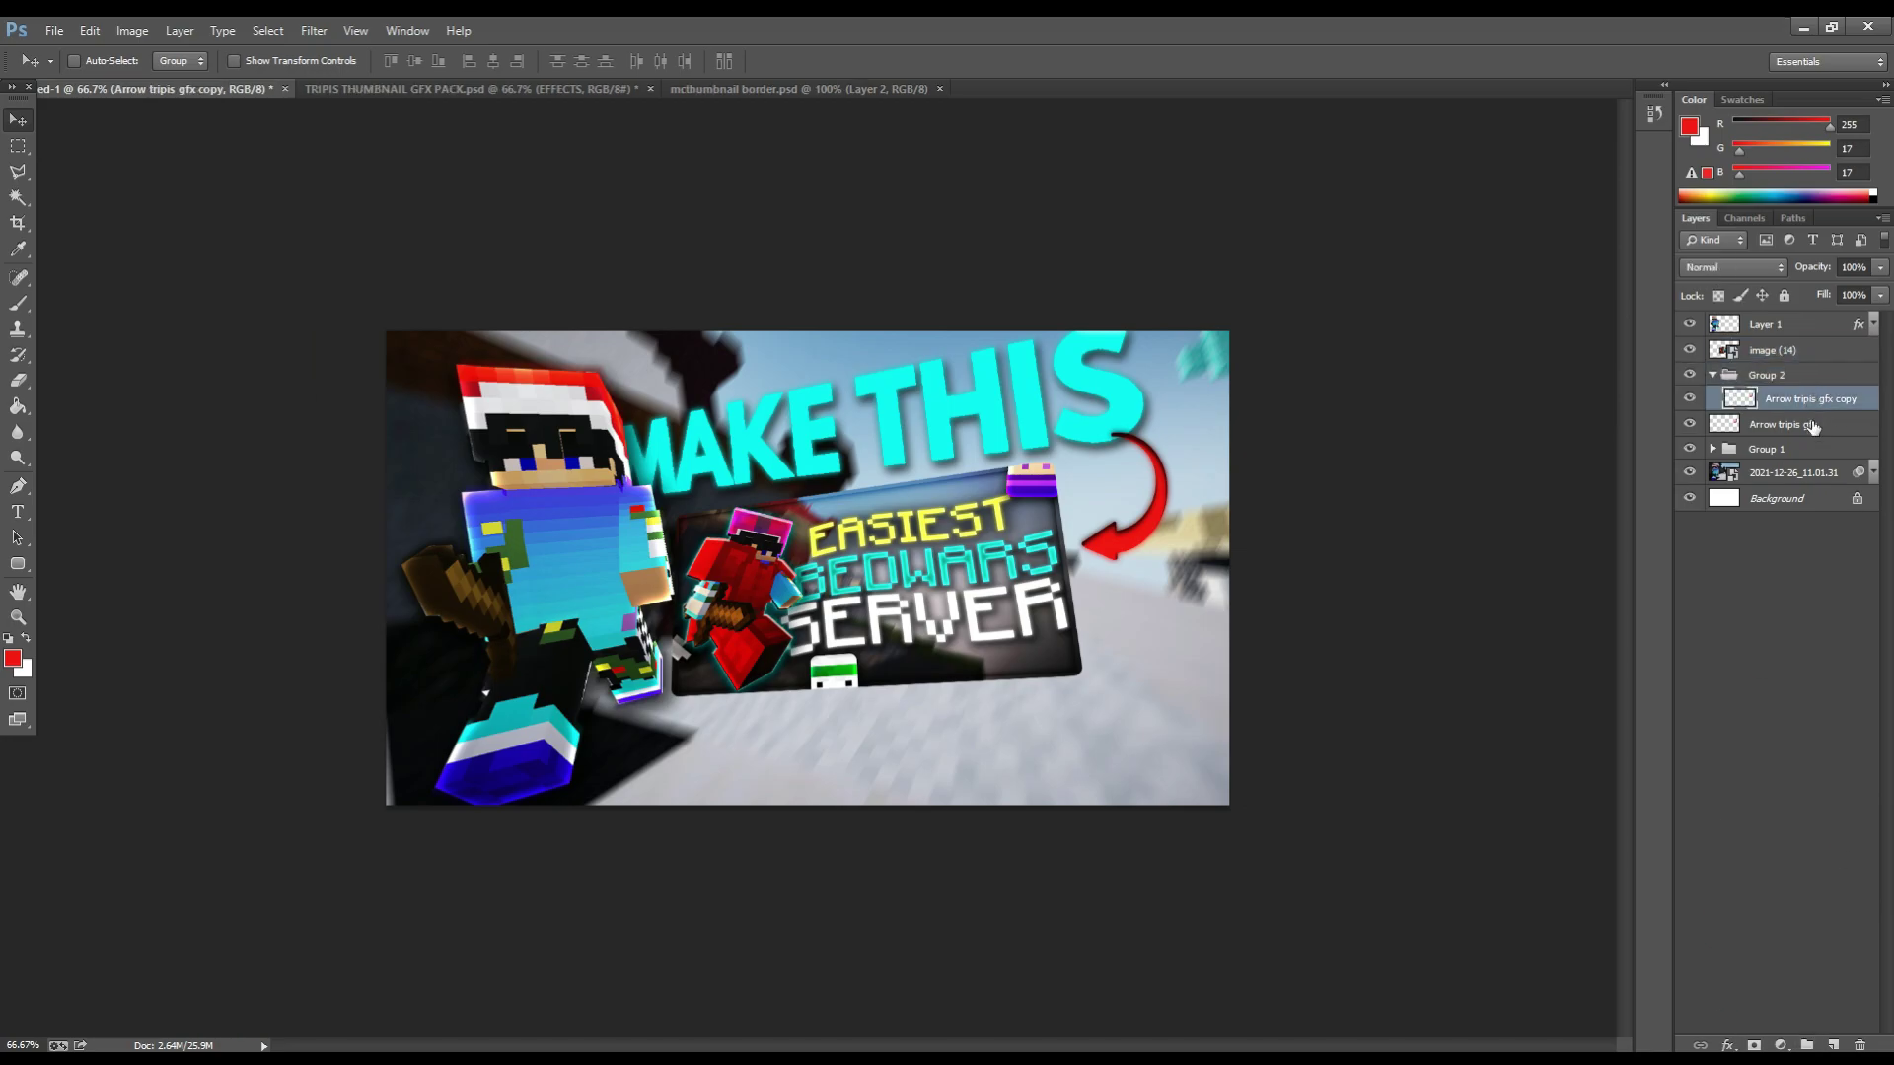
pyautogui.moveTo(1813, 426); pyautogui.dragTo(1786, 379)
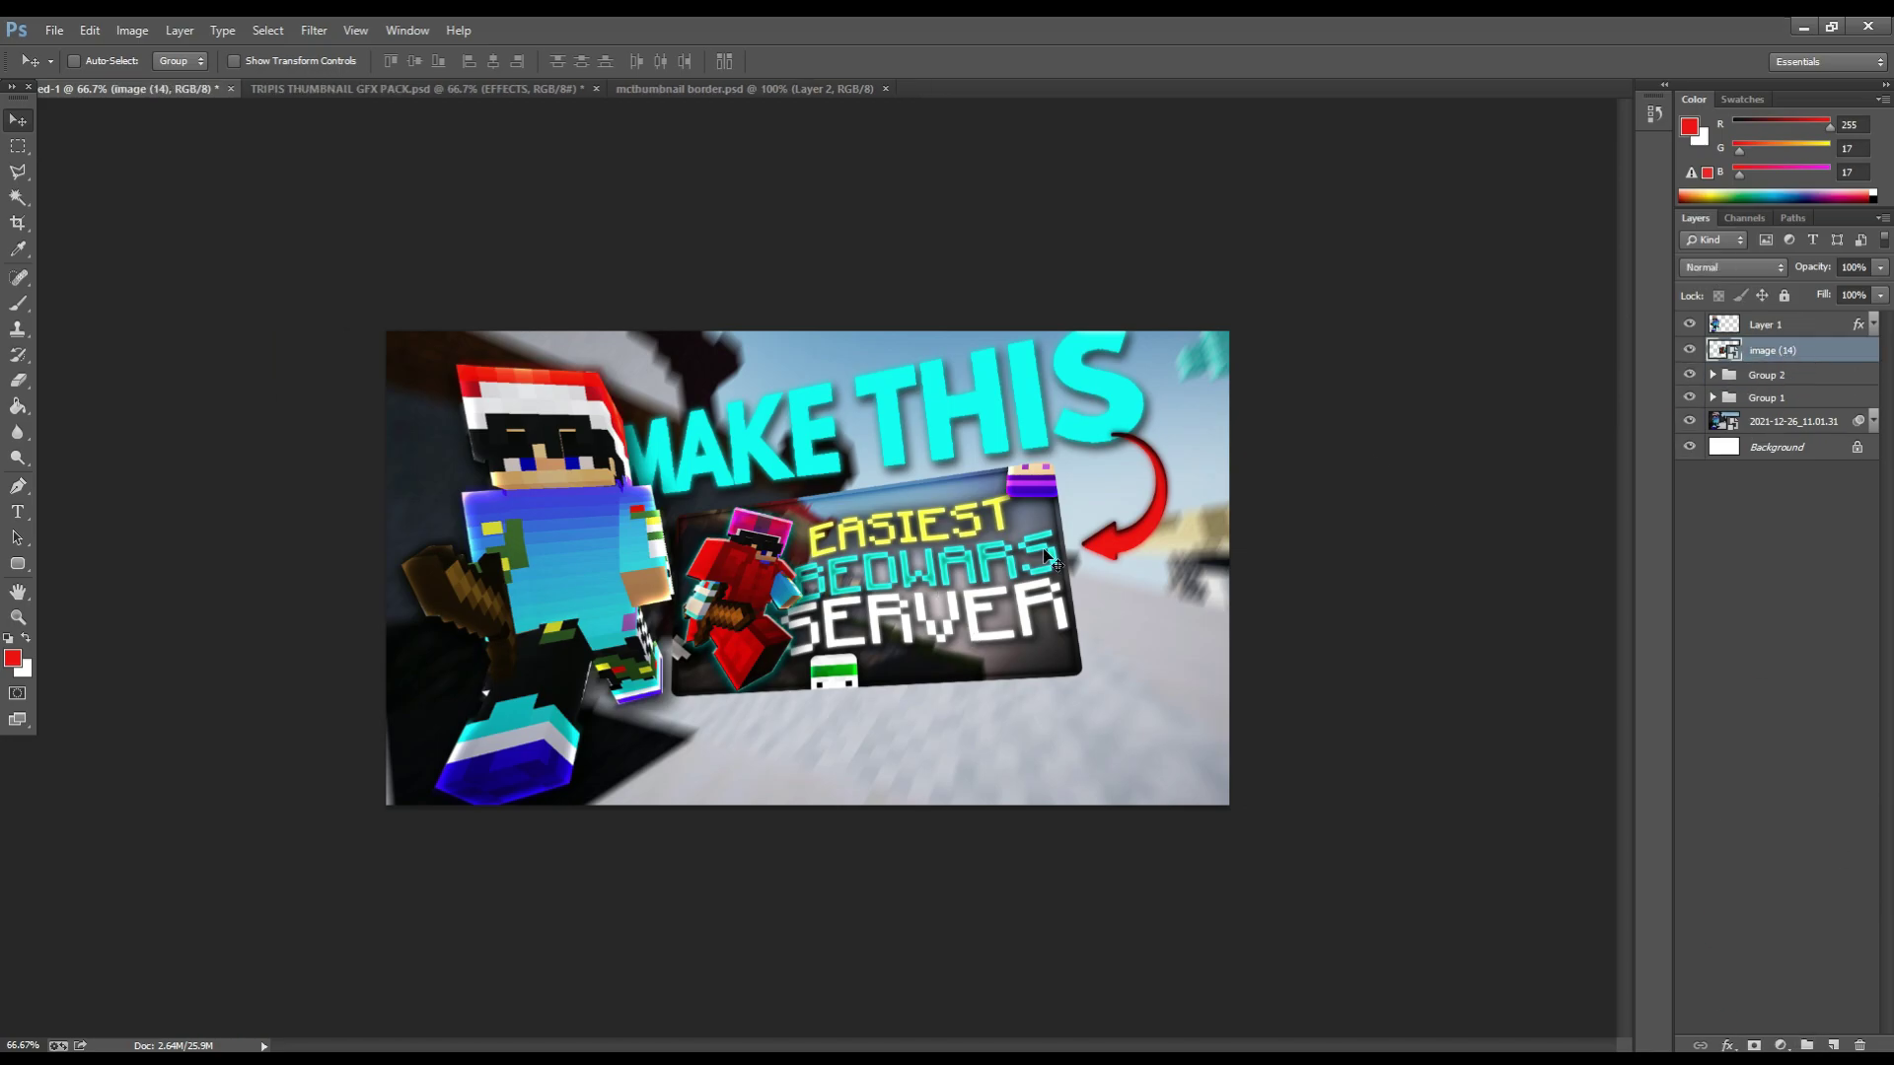
# - Rasterize the image (14) layer and duplicate it
pyautogui.rightClick(1852, 360)
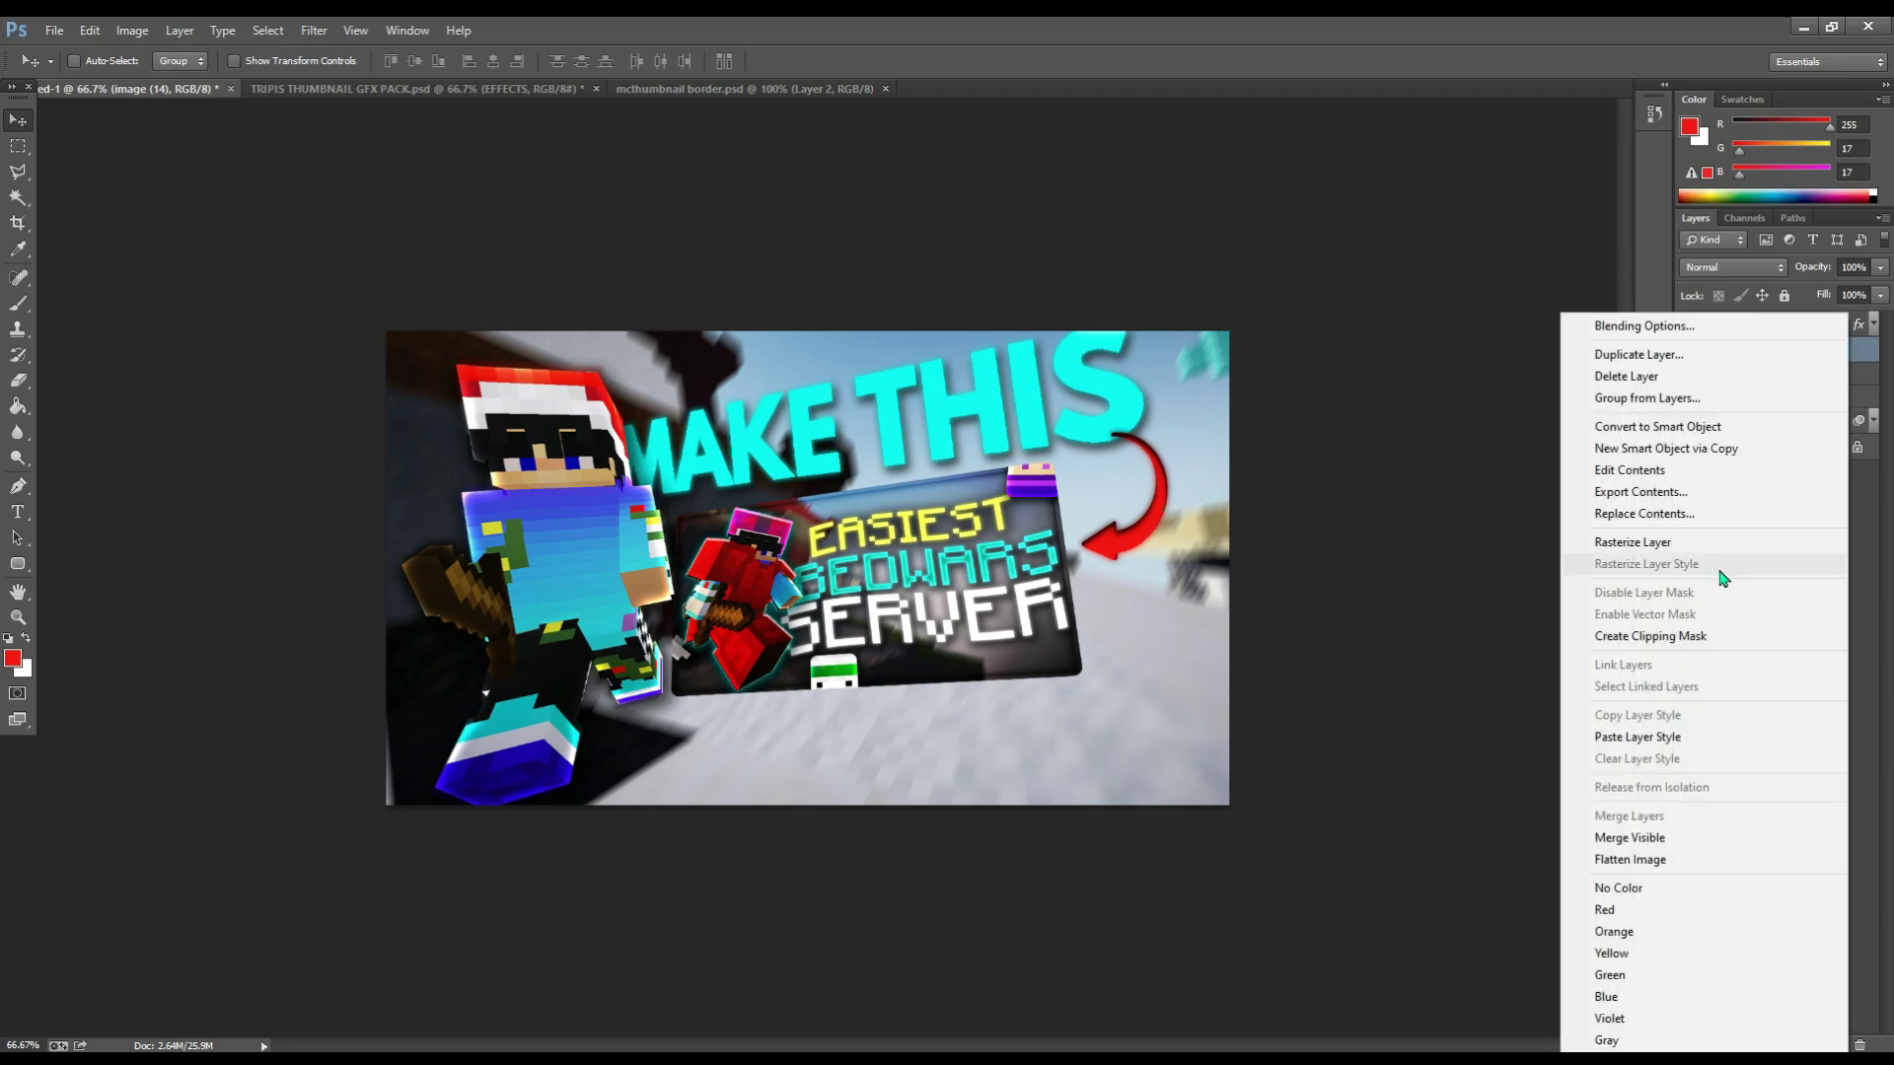
pyautogui.click(1612, 464)
pyautogui.press('Return')
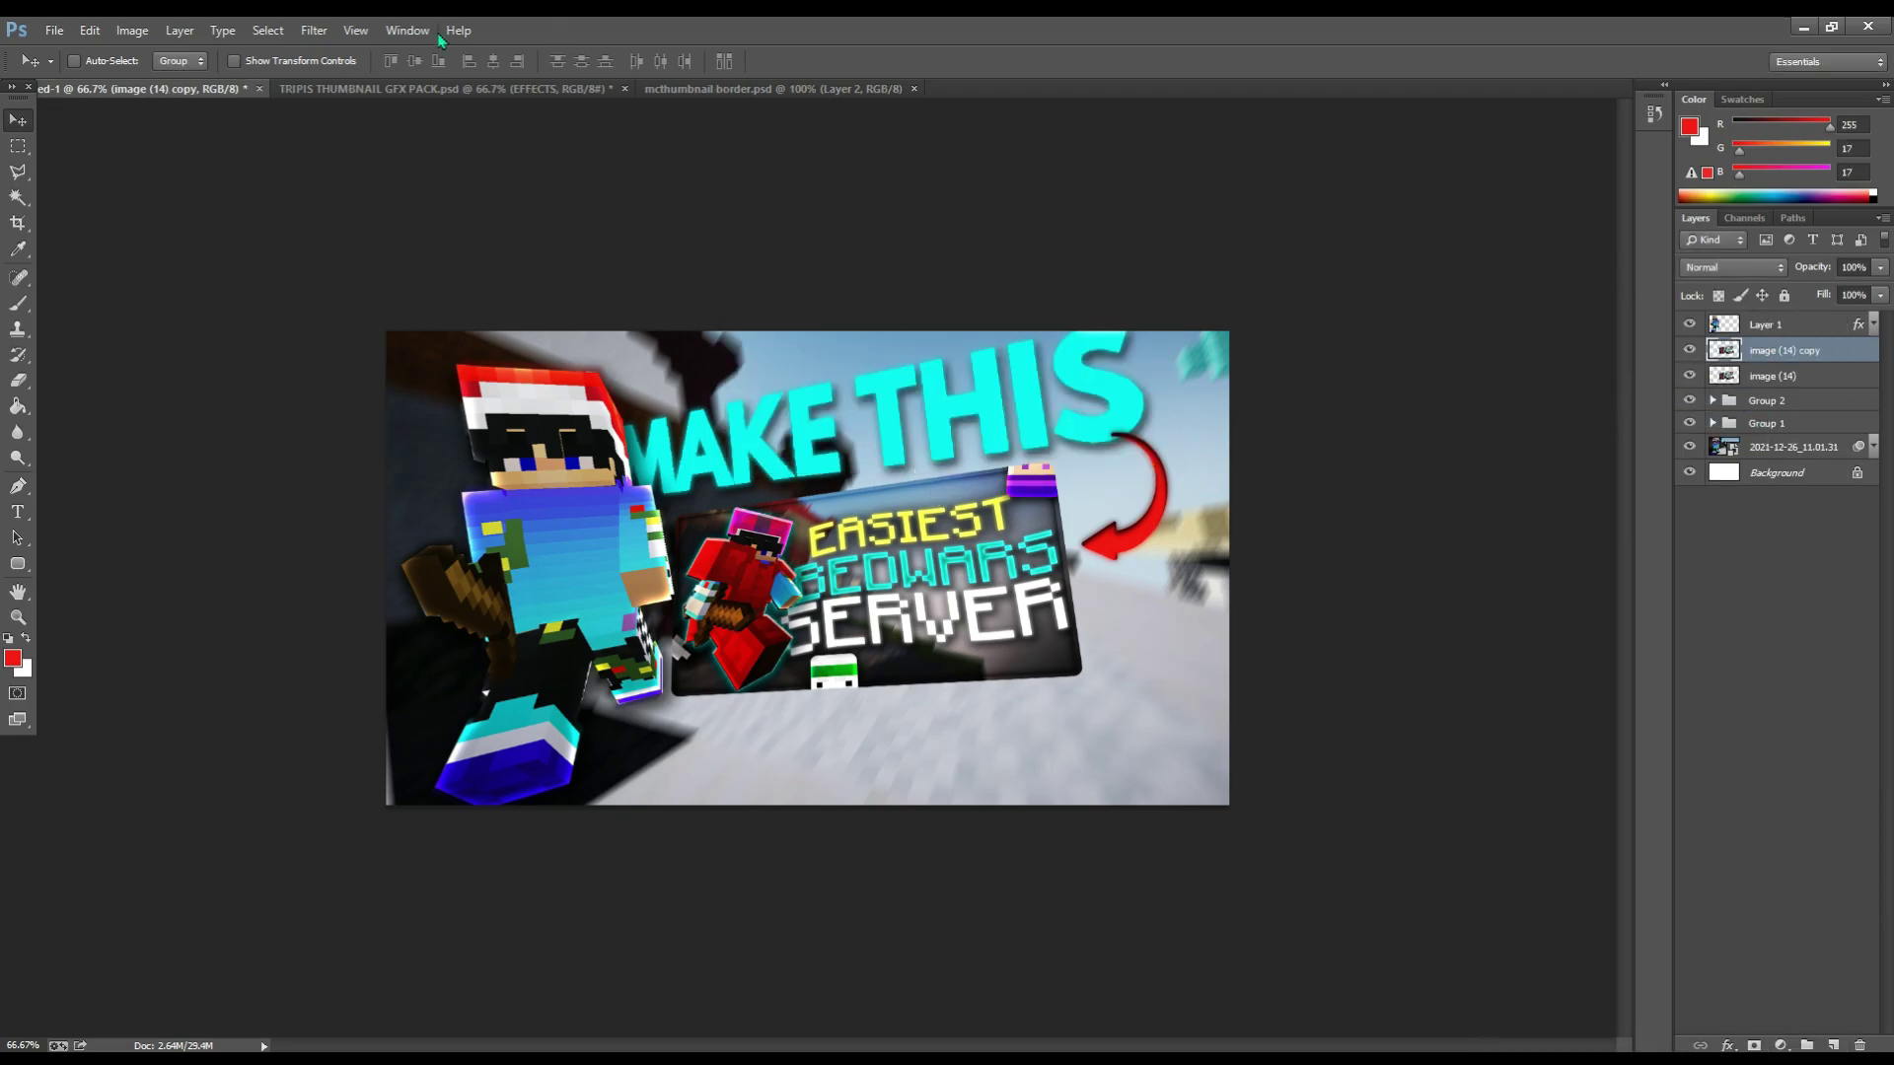
# - Apply an 11.4-pixel Gaussian Blur to the image (14) copy and place it below the sharp original
pyautogui.click(313, 29)
pyautogui.moveTo(380, 241)
pyautogui.click(621, 381)
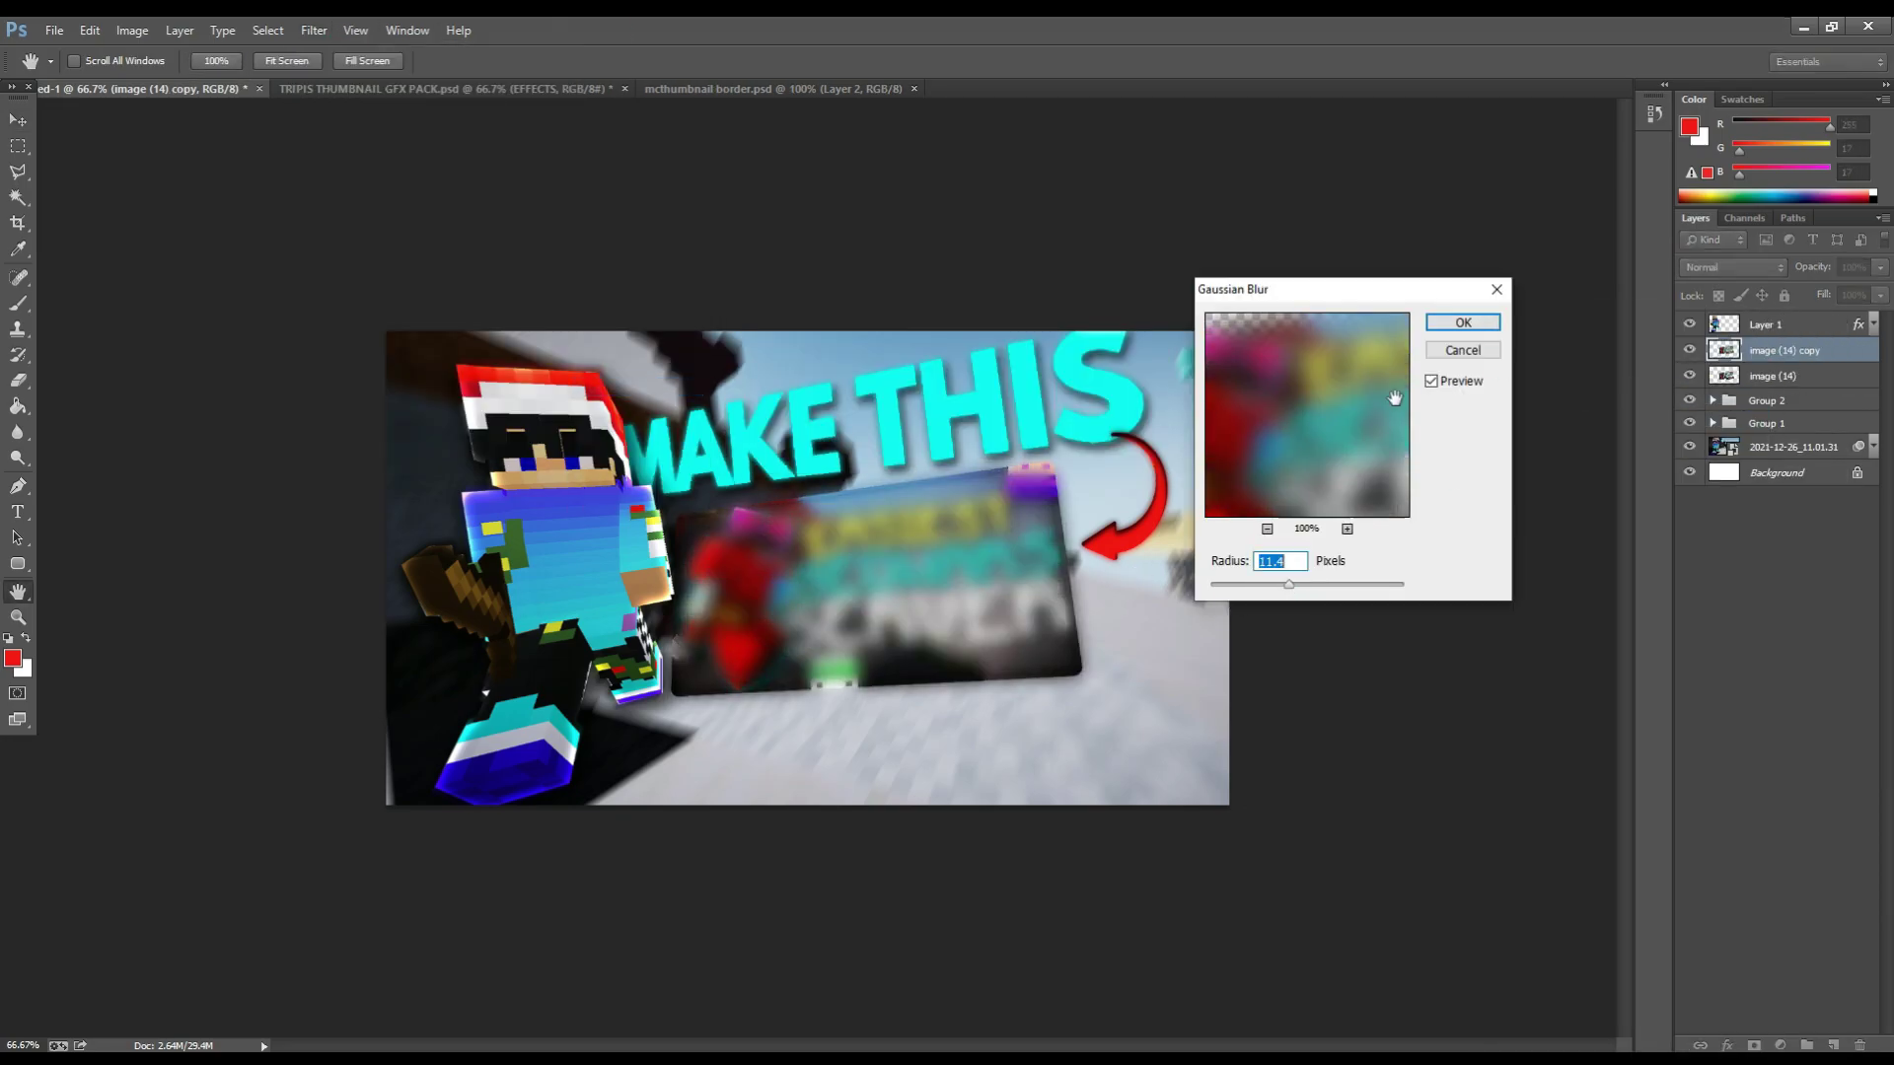
pyautogui.press('Return')
pyautogui.moveTo(1803, 354); pyautogui.dragTo(1799, 386)
# - Add the text 2022 below the inset image in League Spartan Bold at 150.89 pt, coloured white
pyautogui.click(18, 510)
pyautogui.moveTo(688, 741)
pyautogui.mouseDown()
pyautogui.moveTo(1172, 803)
pyautogui.moveTo(1185, 842)
pyautogui.mouseUp()
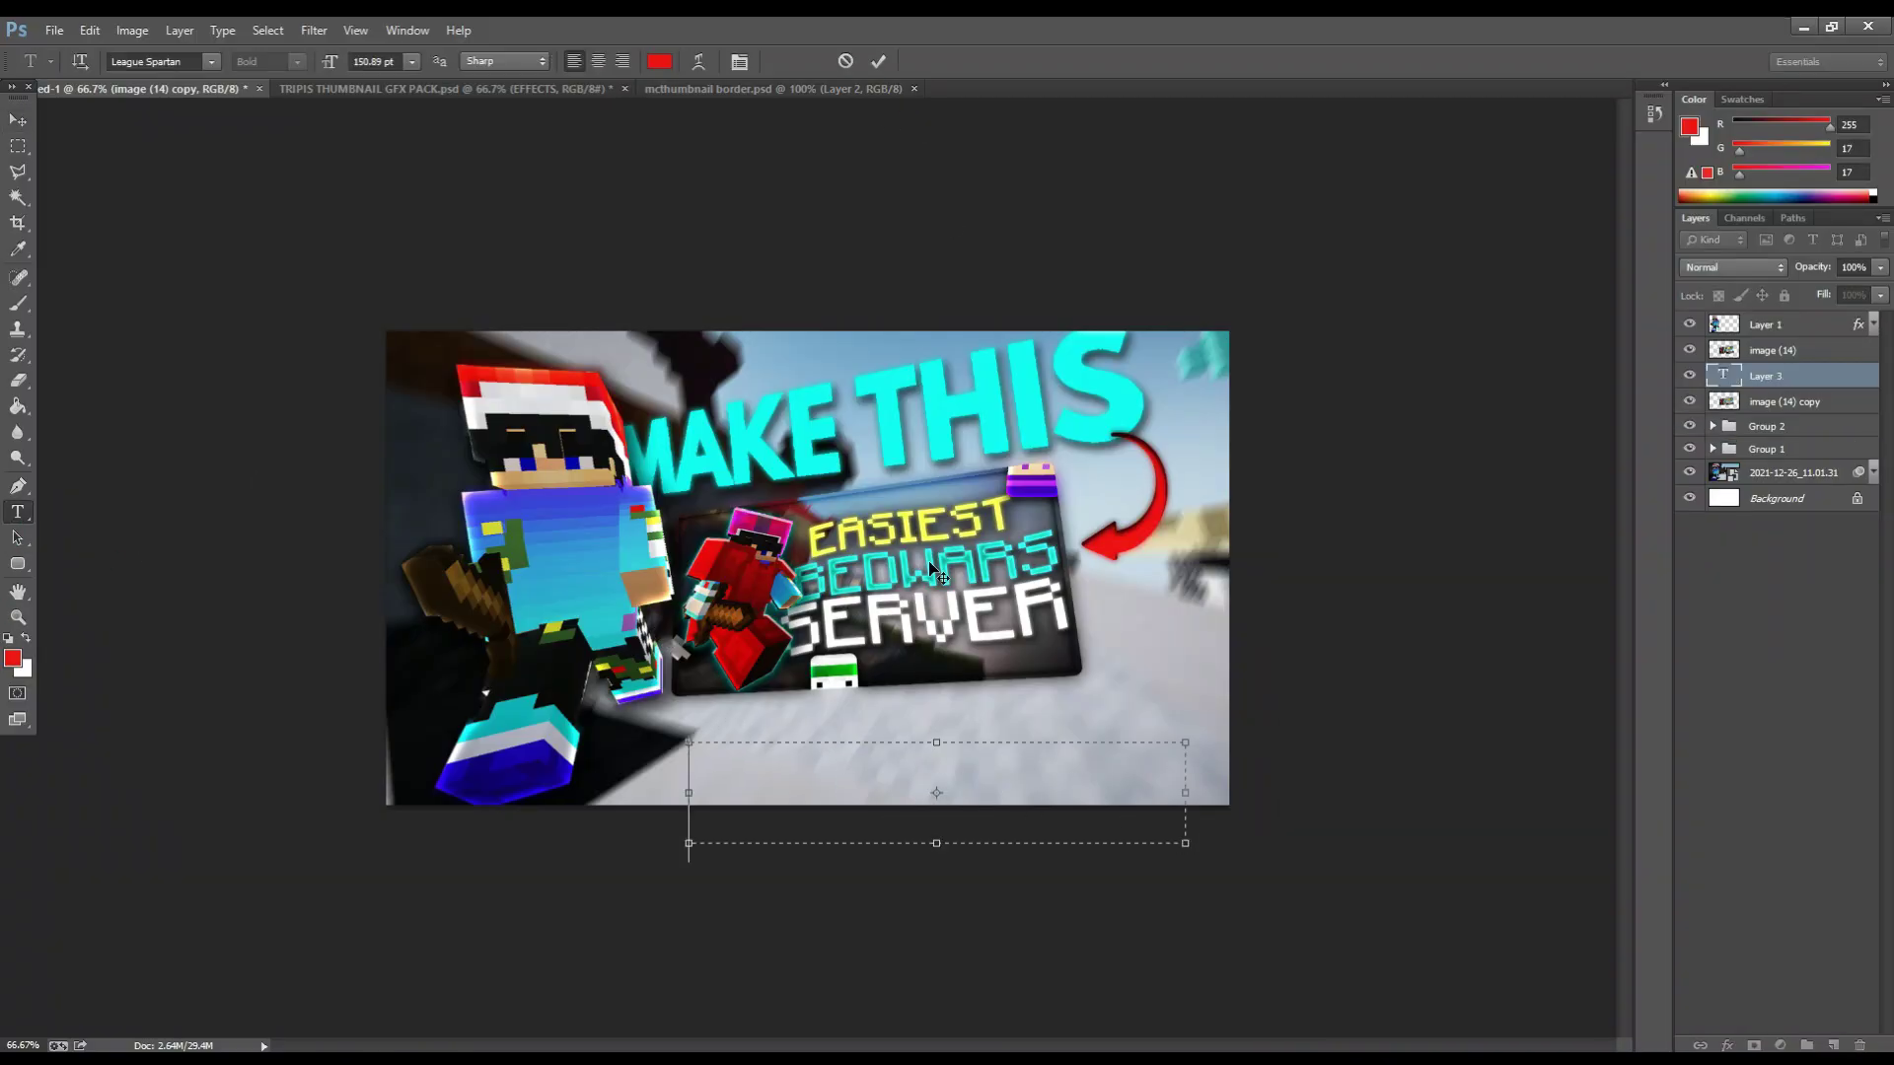
pyautogui.write('2022')
pyautogui.click(658, 61)
pyautogui.click(1375, 396)
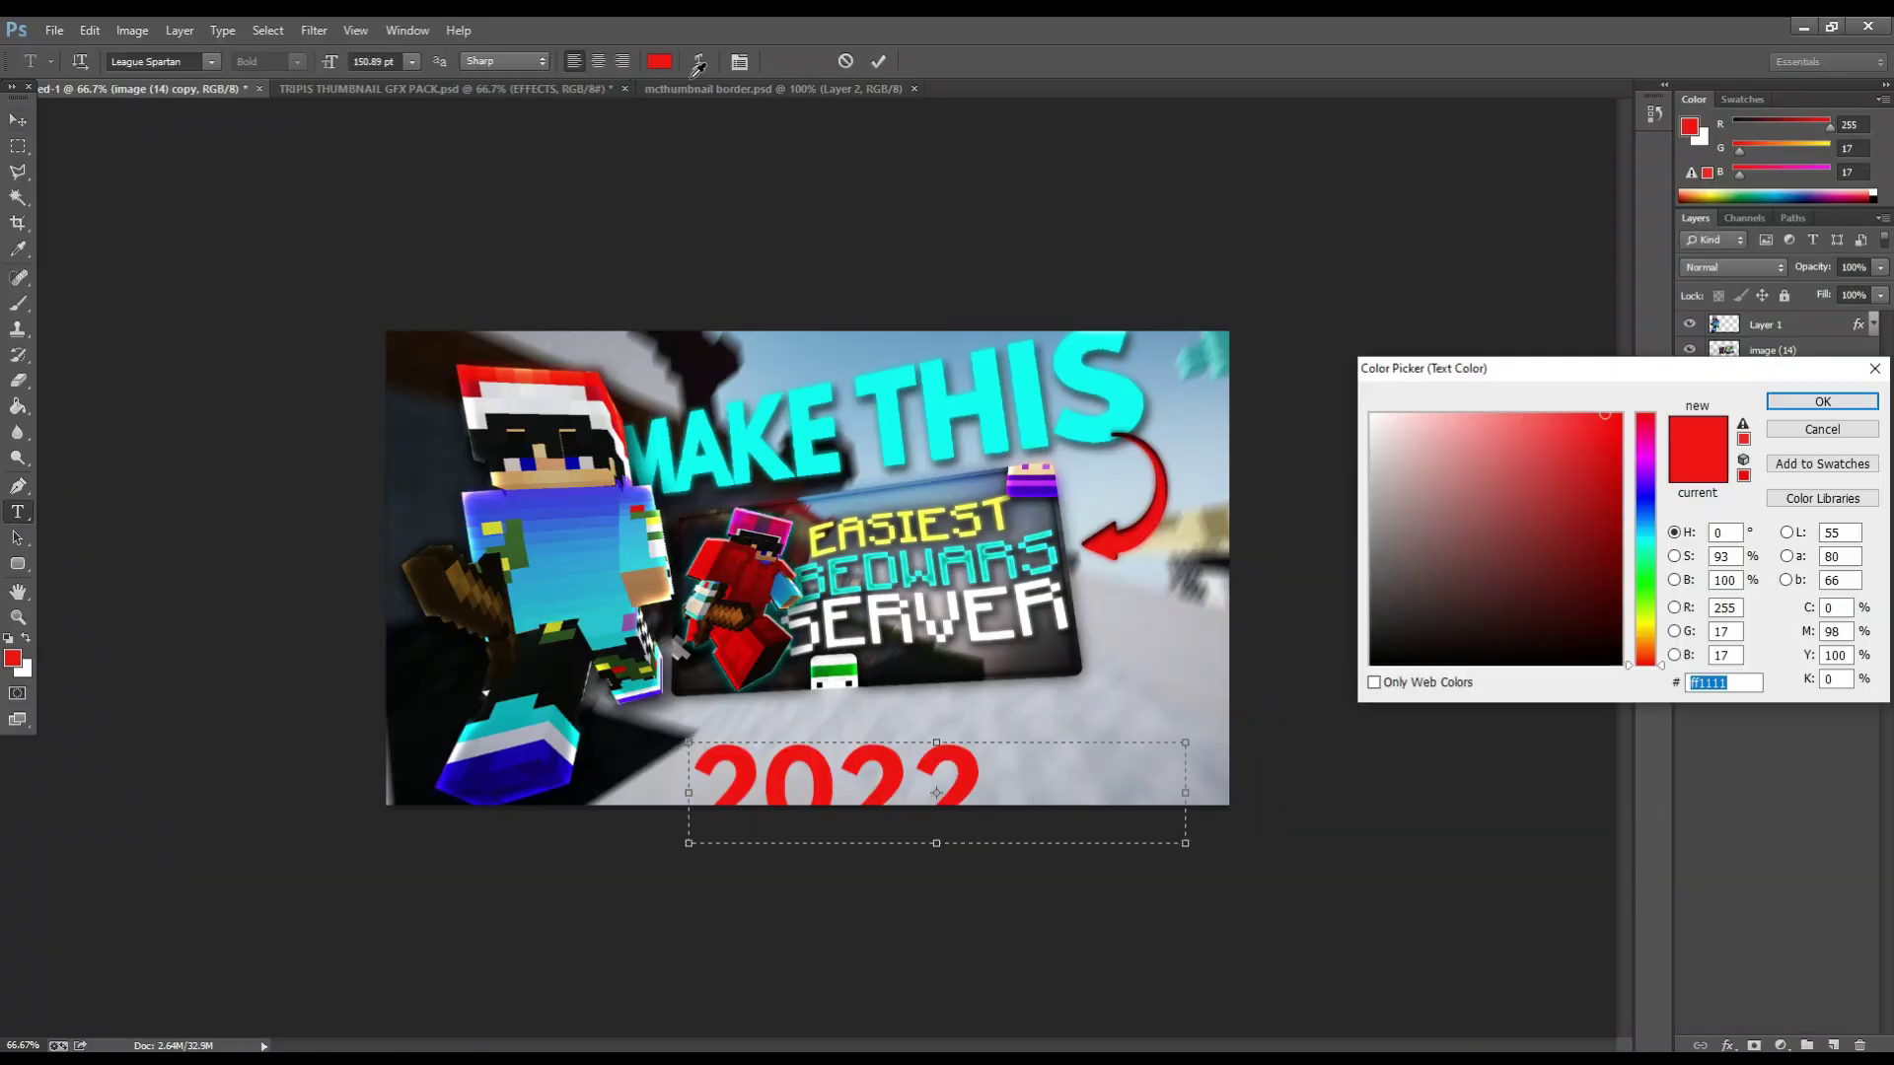
pyautogui.click(1826, 380)
# - Move the 2022 text up to just under the inset image and place its layer below image (14) copy
pyautogui.click(18, 119)
pyautogui.moveTo(926, 786); pyautogui.dragTo(969, 747)
pyautogui.moveTo(1765, 375); pyautogui.dragTo(1765, 404)
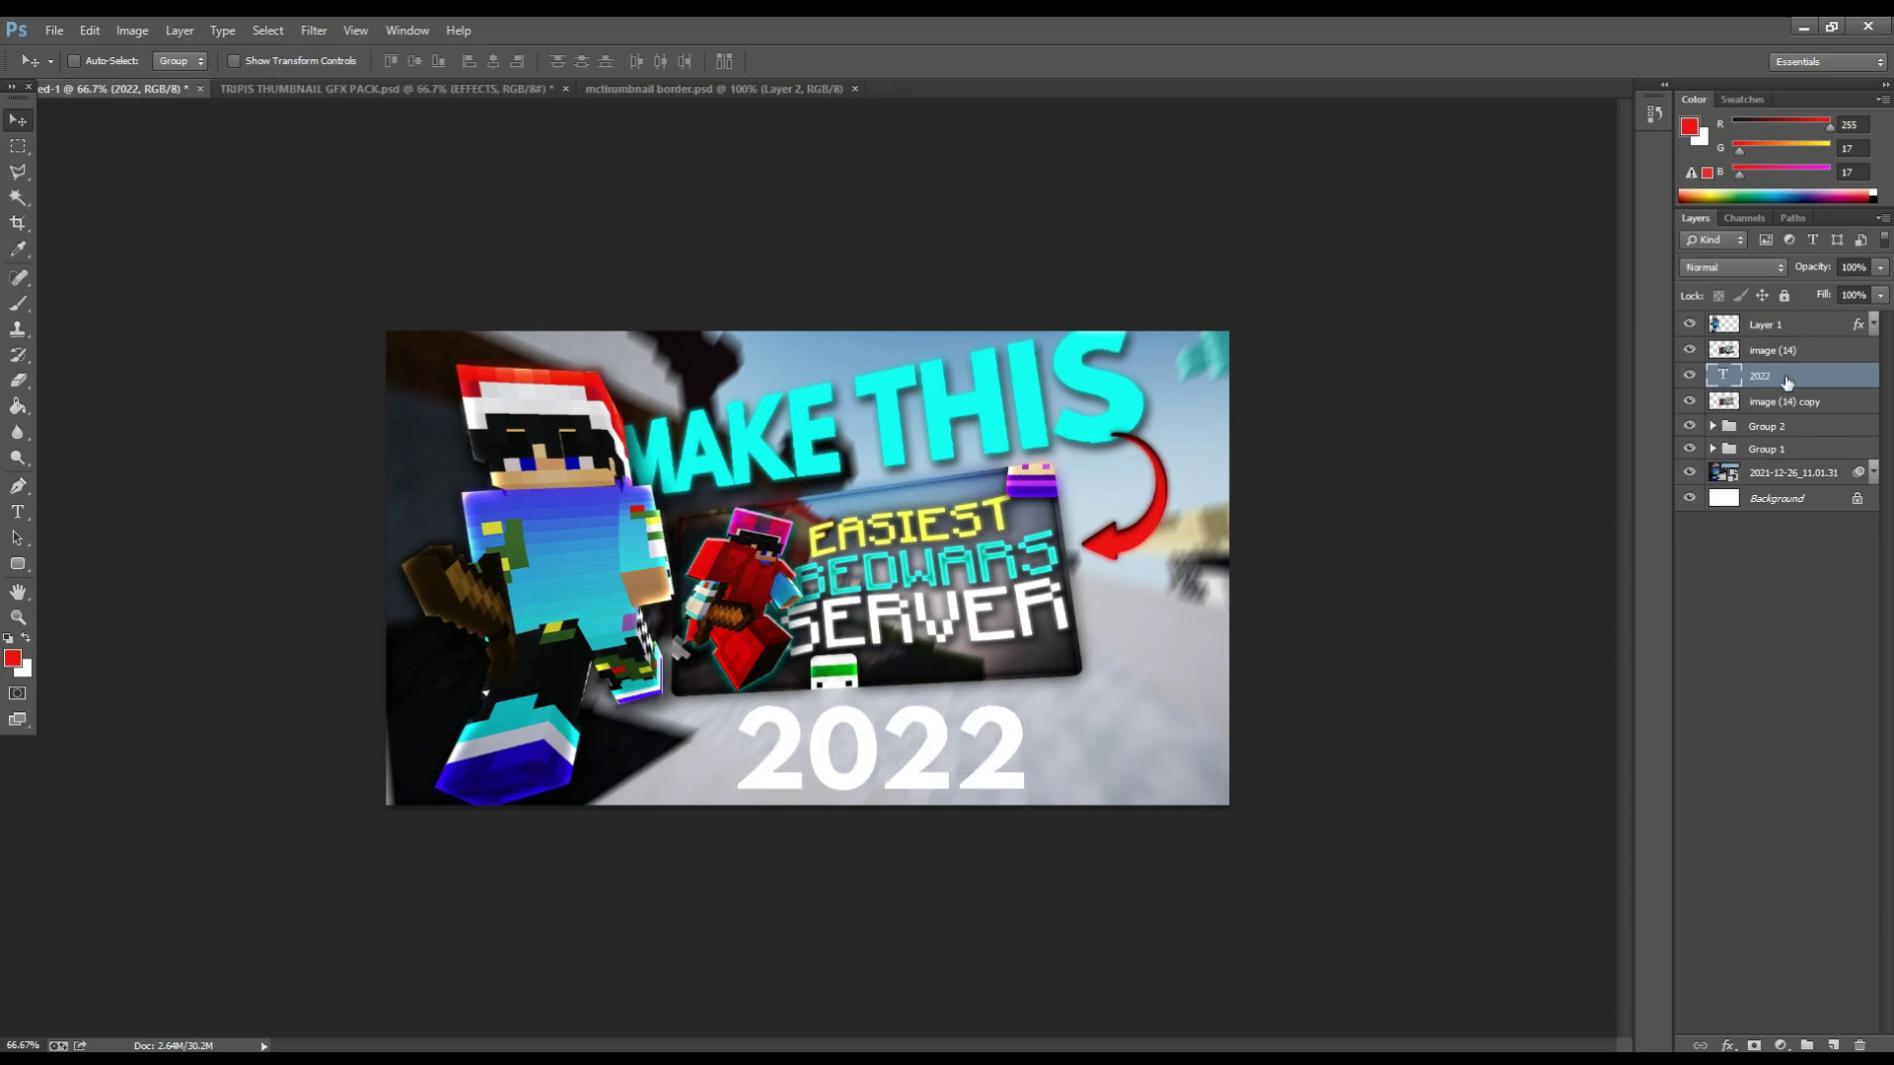
pyautogui.click(1805, 621)
# - Create a new top layer and paste the 2022 text into it in perspective with Vanishing Point, hiding the original text layer
pyautogui.click(1832, 1045)
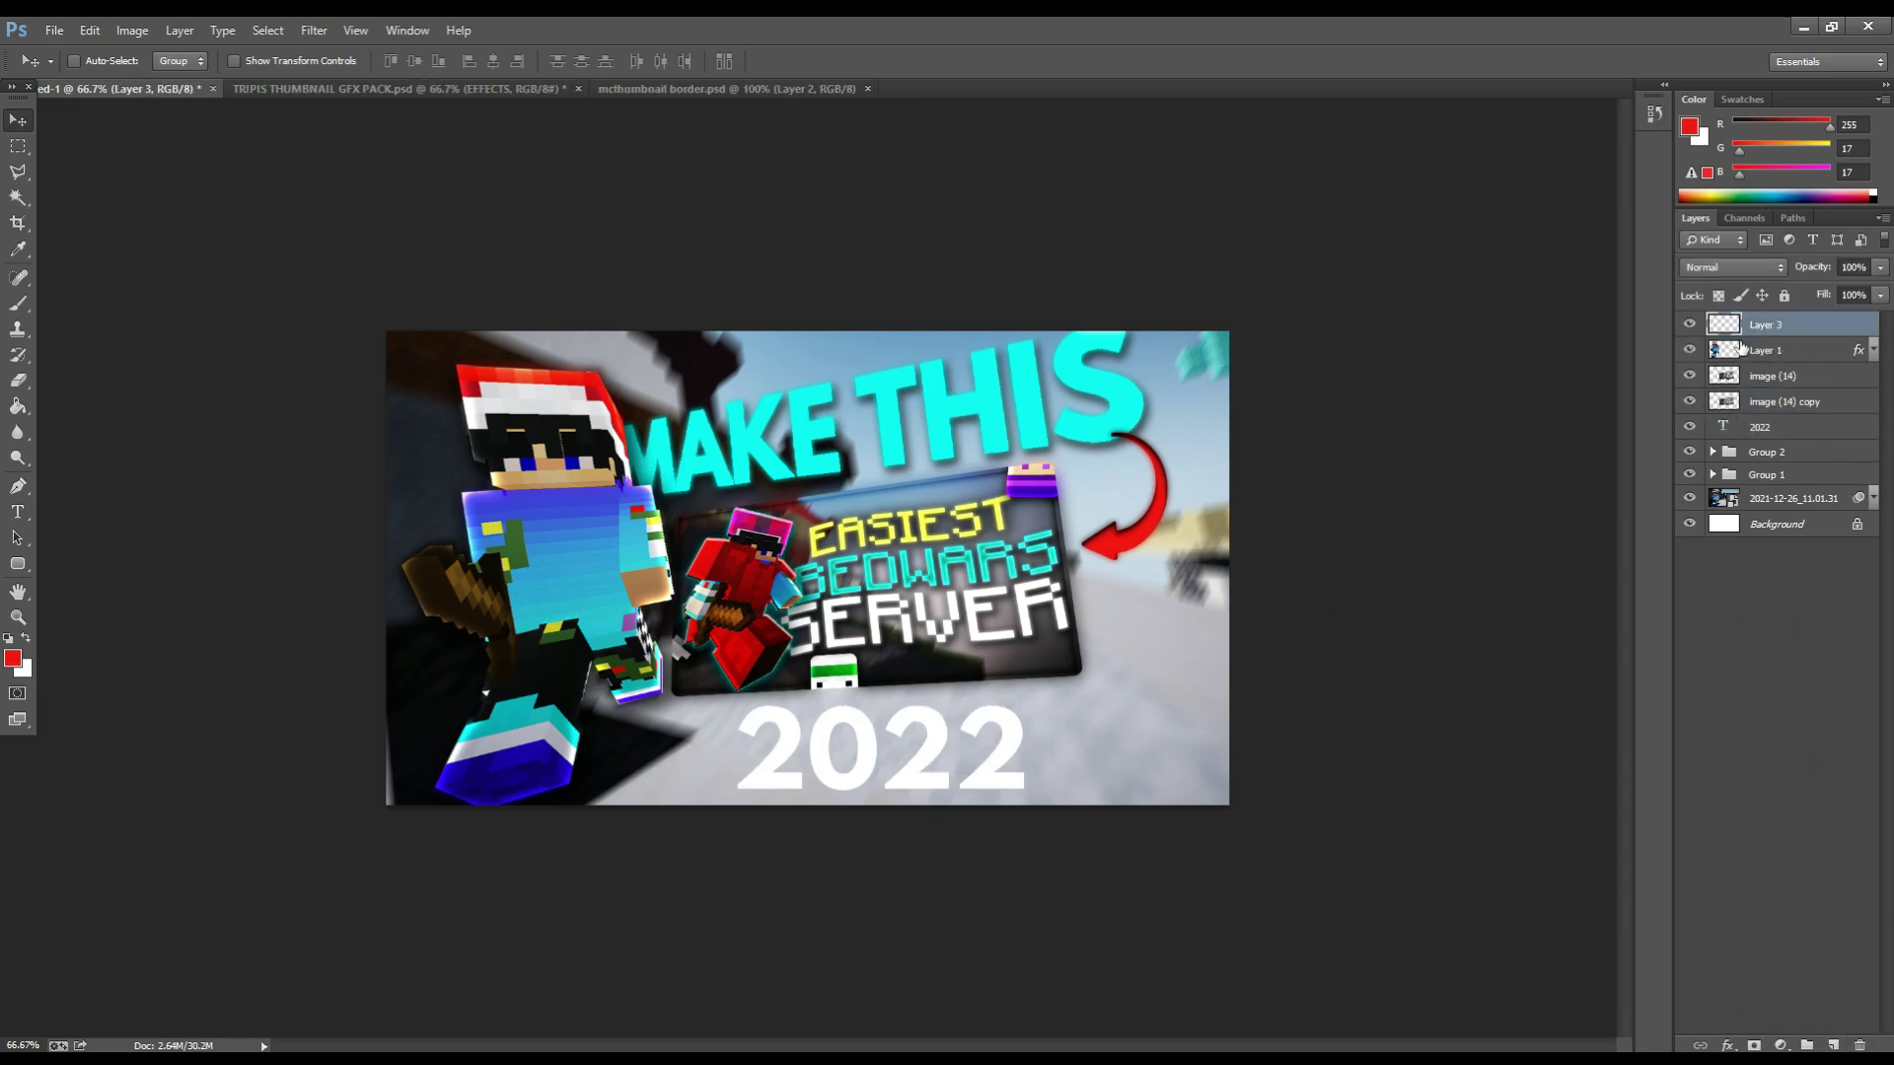
pyautogui.keyDown('ctrl'); pyautogui.click(1723, 426); pyautogui.keyUp('ctrl')
pyautogui.click(268, 29)
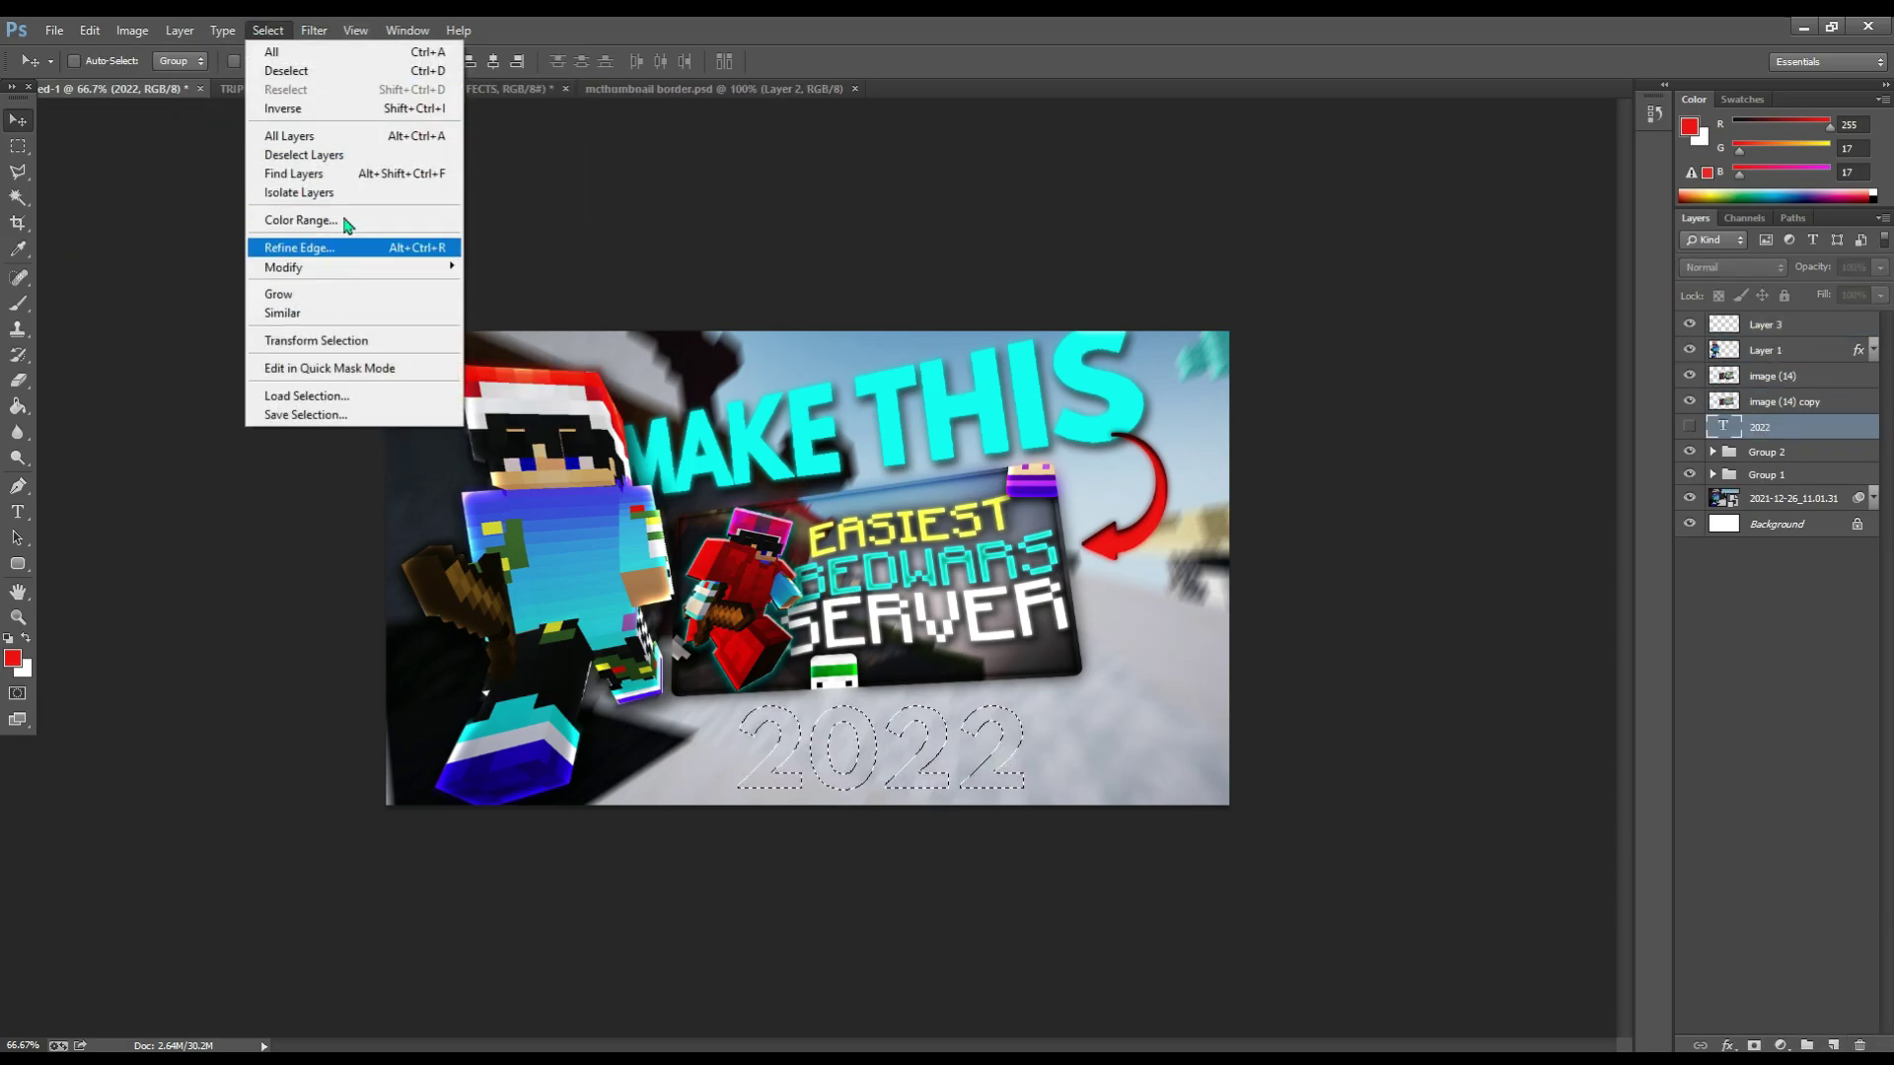
pyautogui.click(549, 112)
pyautogui.hotkey('alt', 'ctrl', 'v')
pyautogui.hotkey('ctrl', 'v')
pyautogui.press('Return')
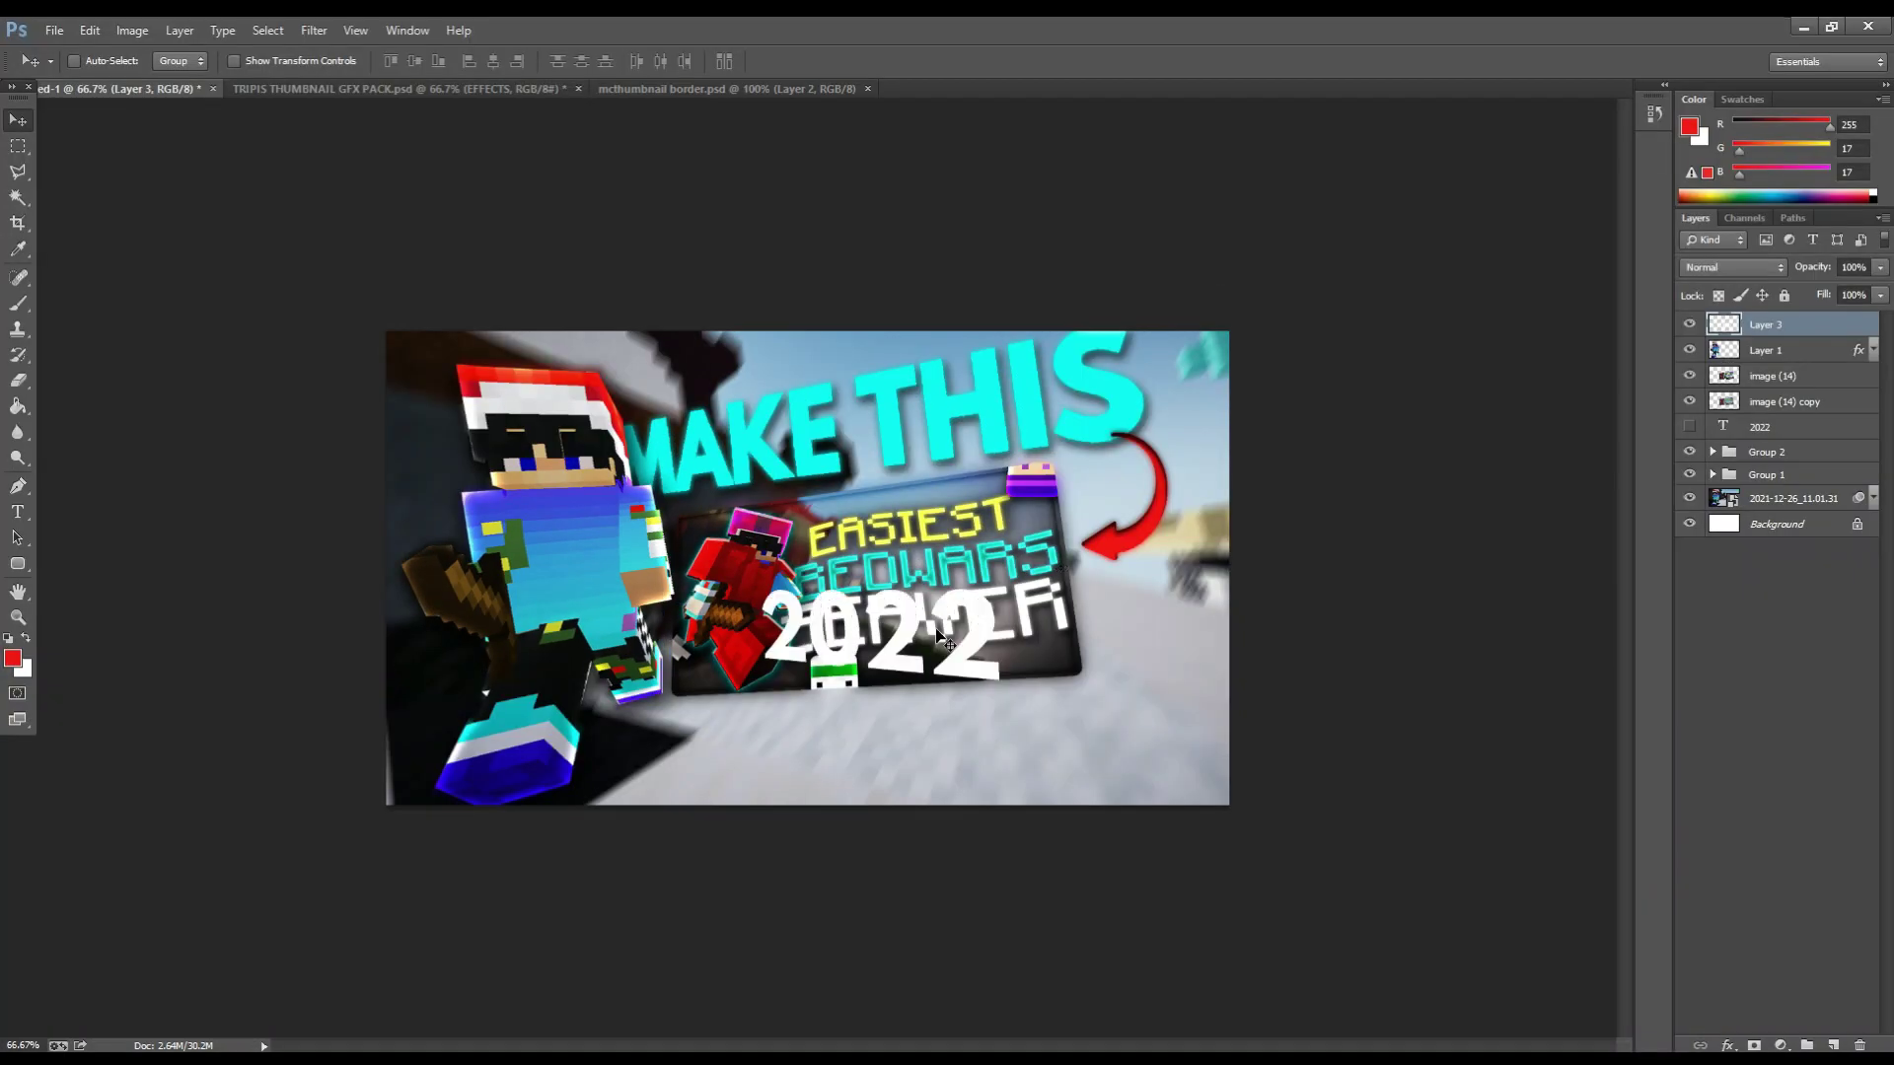
# - Transform the perspective 2022 to about 127% width, 118% height and -0.6° rotation, placed just beneath the inset image
pyautogui.hotkey('ctrl', 't')
pyautogui.moveTo(909, 788); pyautogui.dragTo(1001, 792)
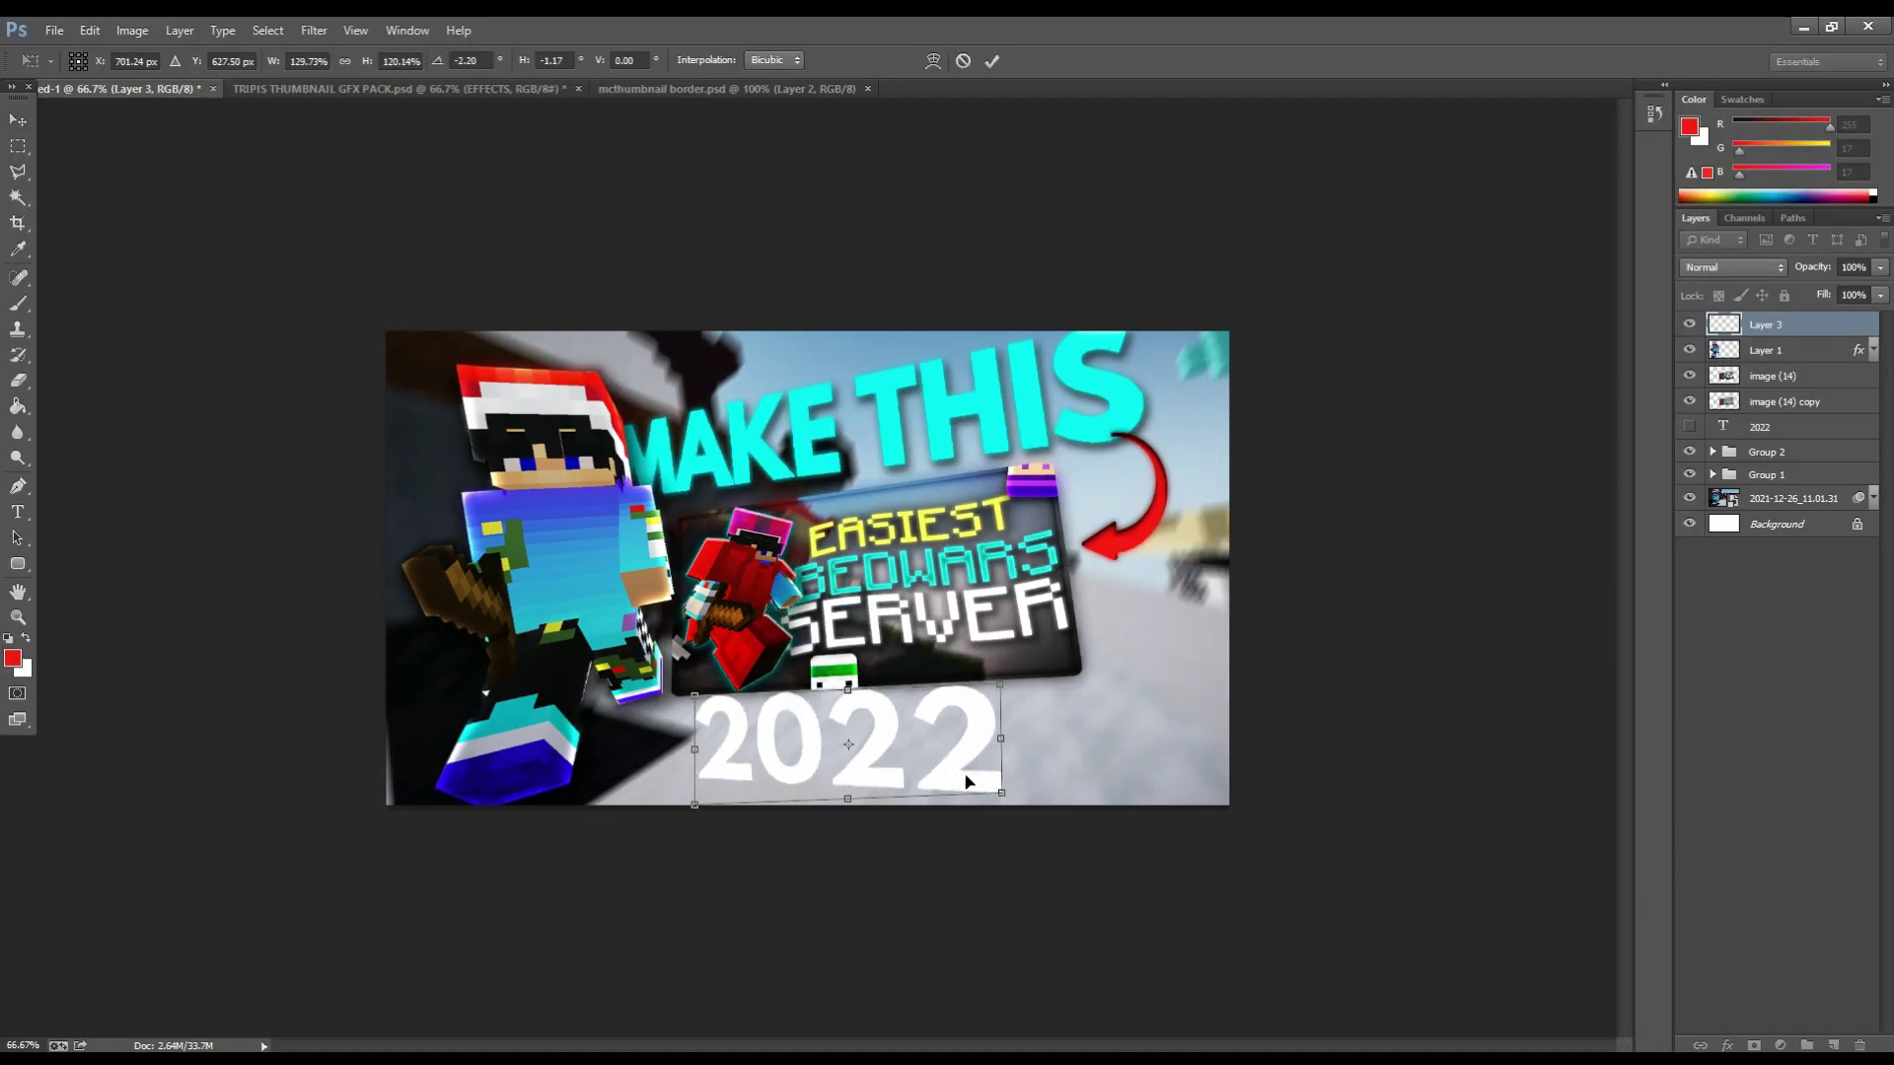
pyautogui.keyDown('ctrl'); pyautogui.moveTo(995, 695); pyautogui.dragTo(1008, 684); pyautogui.keyUp('ctrl')
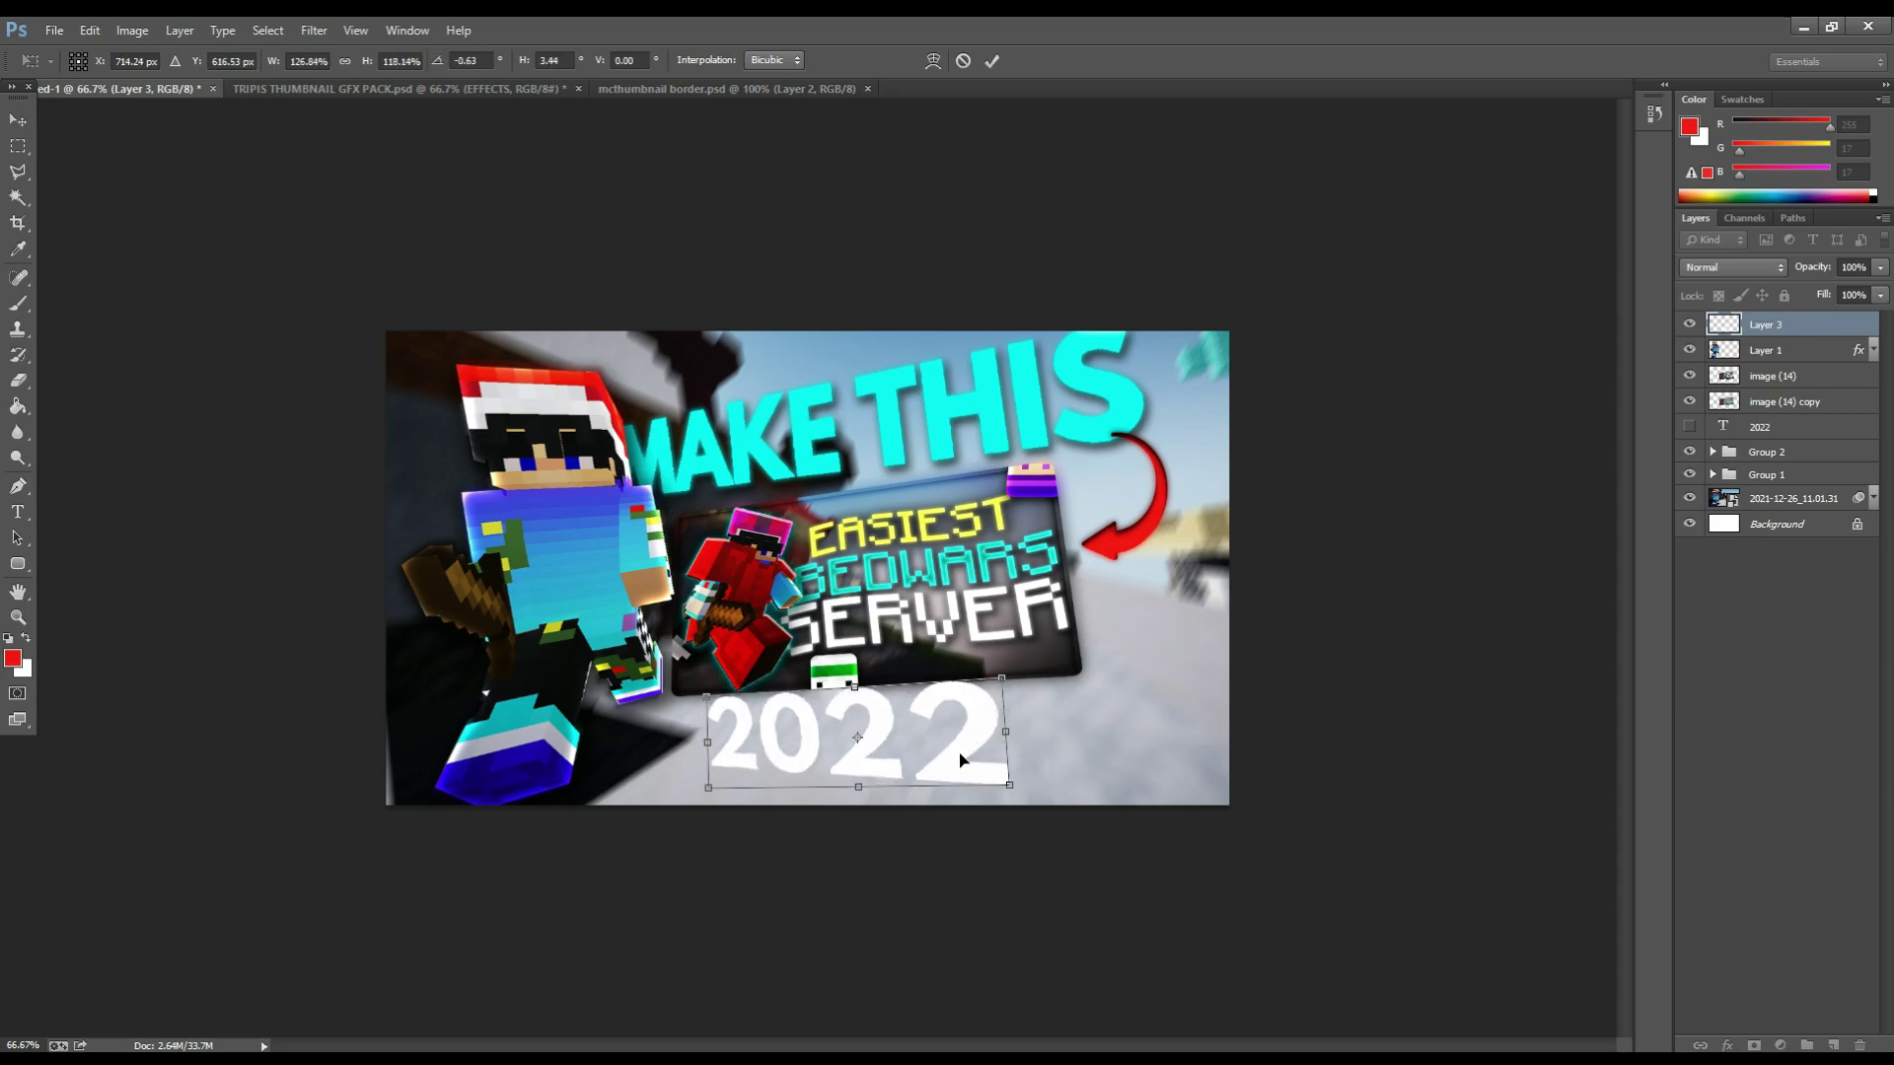
pyautogui.press('Return')
# - Group image (14) with its blurred copy and move the perspective 2022 layer below that group
pyautogui.moveTo(1797, 325)
pyautogui.mouseDown()
pyautogui.moveTo(1803, 412)
pyautogui.moveTo(1787, 350)
pyautogui.mouseUp()
pyautogui.click(1792, 348)
pyautogui.click(1807, 1045)
pyautogui.click(1795, 375)
pyautogui.keyDown('shift'); pyautogui.click(1795, 399); pyautogui.keyUp('shift')
pyautogui.click(1785, 399)
pyautogui.rightClick(1761, 399)
pyautogui.click(1509, 418)
# - Set the foreground colour to green (RGB 40, 210, 132) and delete the hidden 2022 text layer
pyautogui.click(13, 658)
pyautogui.click(1628, 547)
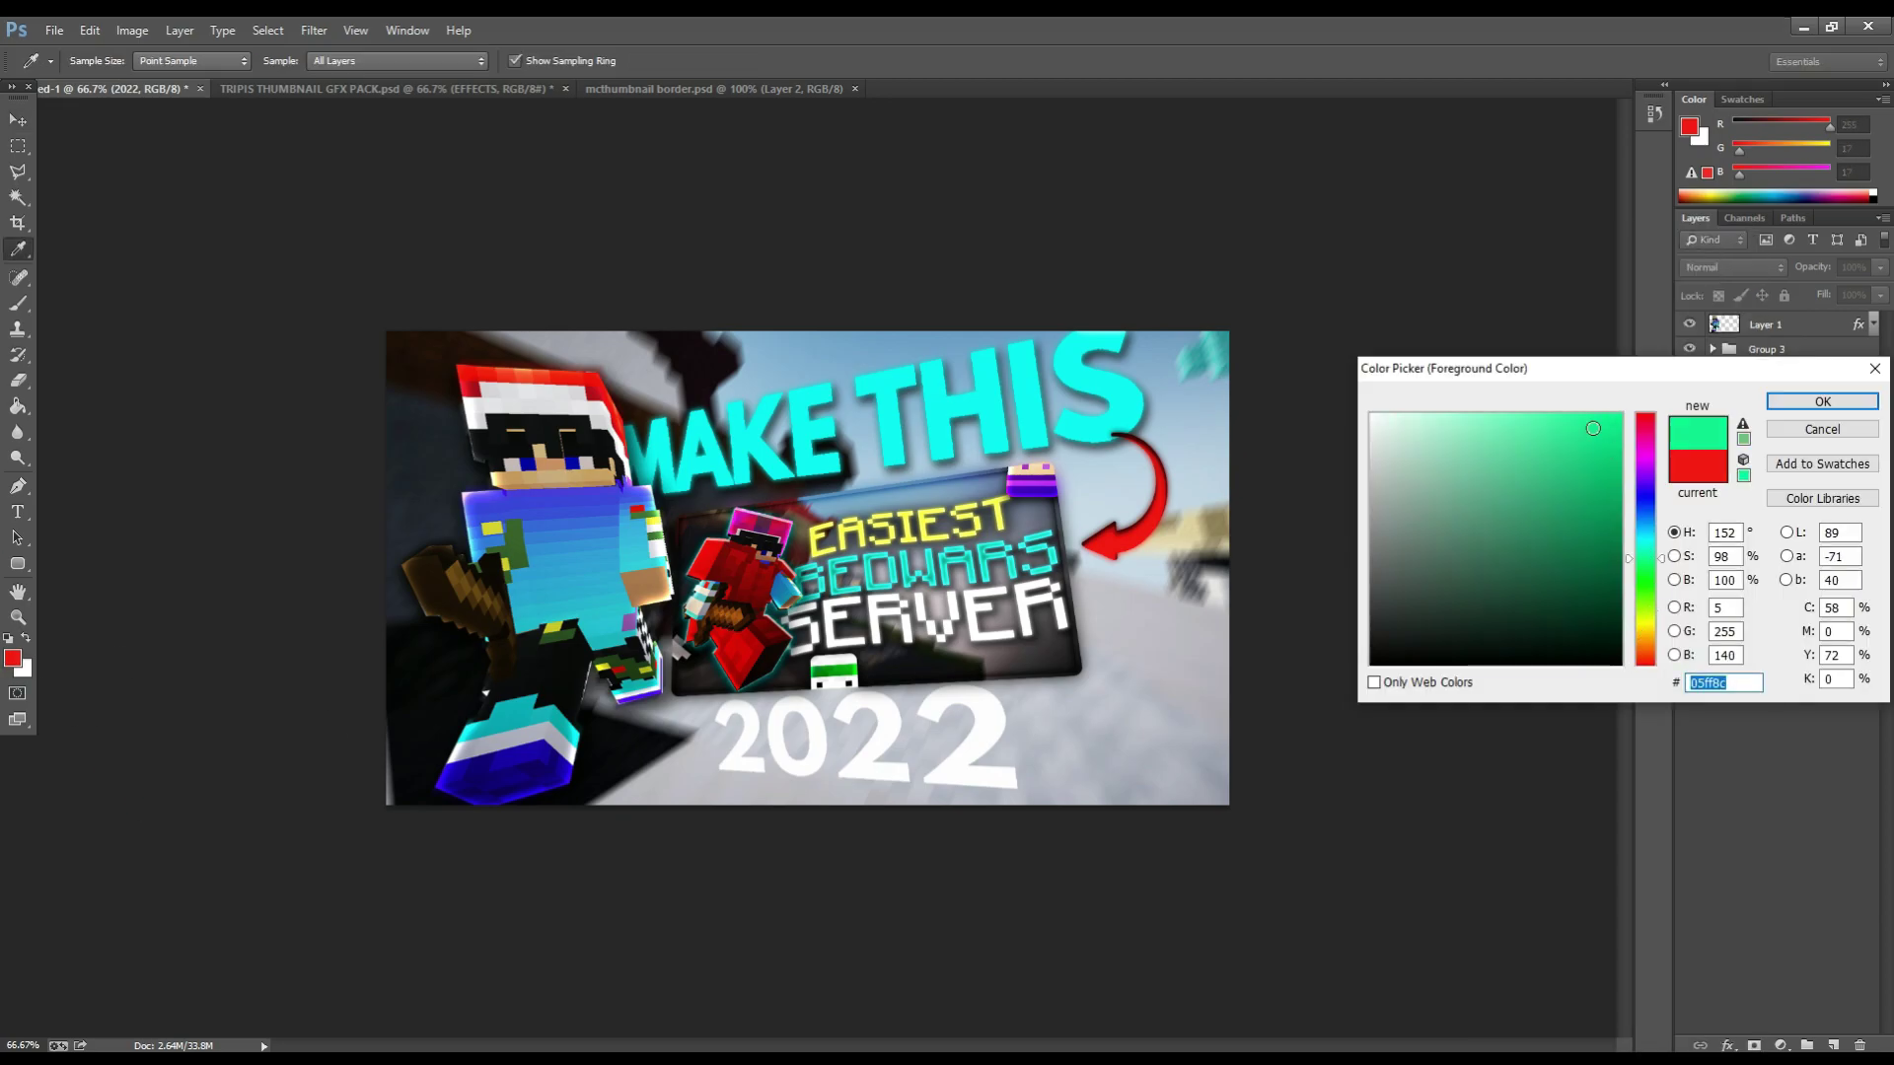
pyautogui.click(1817, 398)
pyautogui.press('g')
pyautogui.press('Delete')
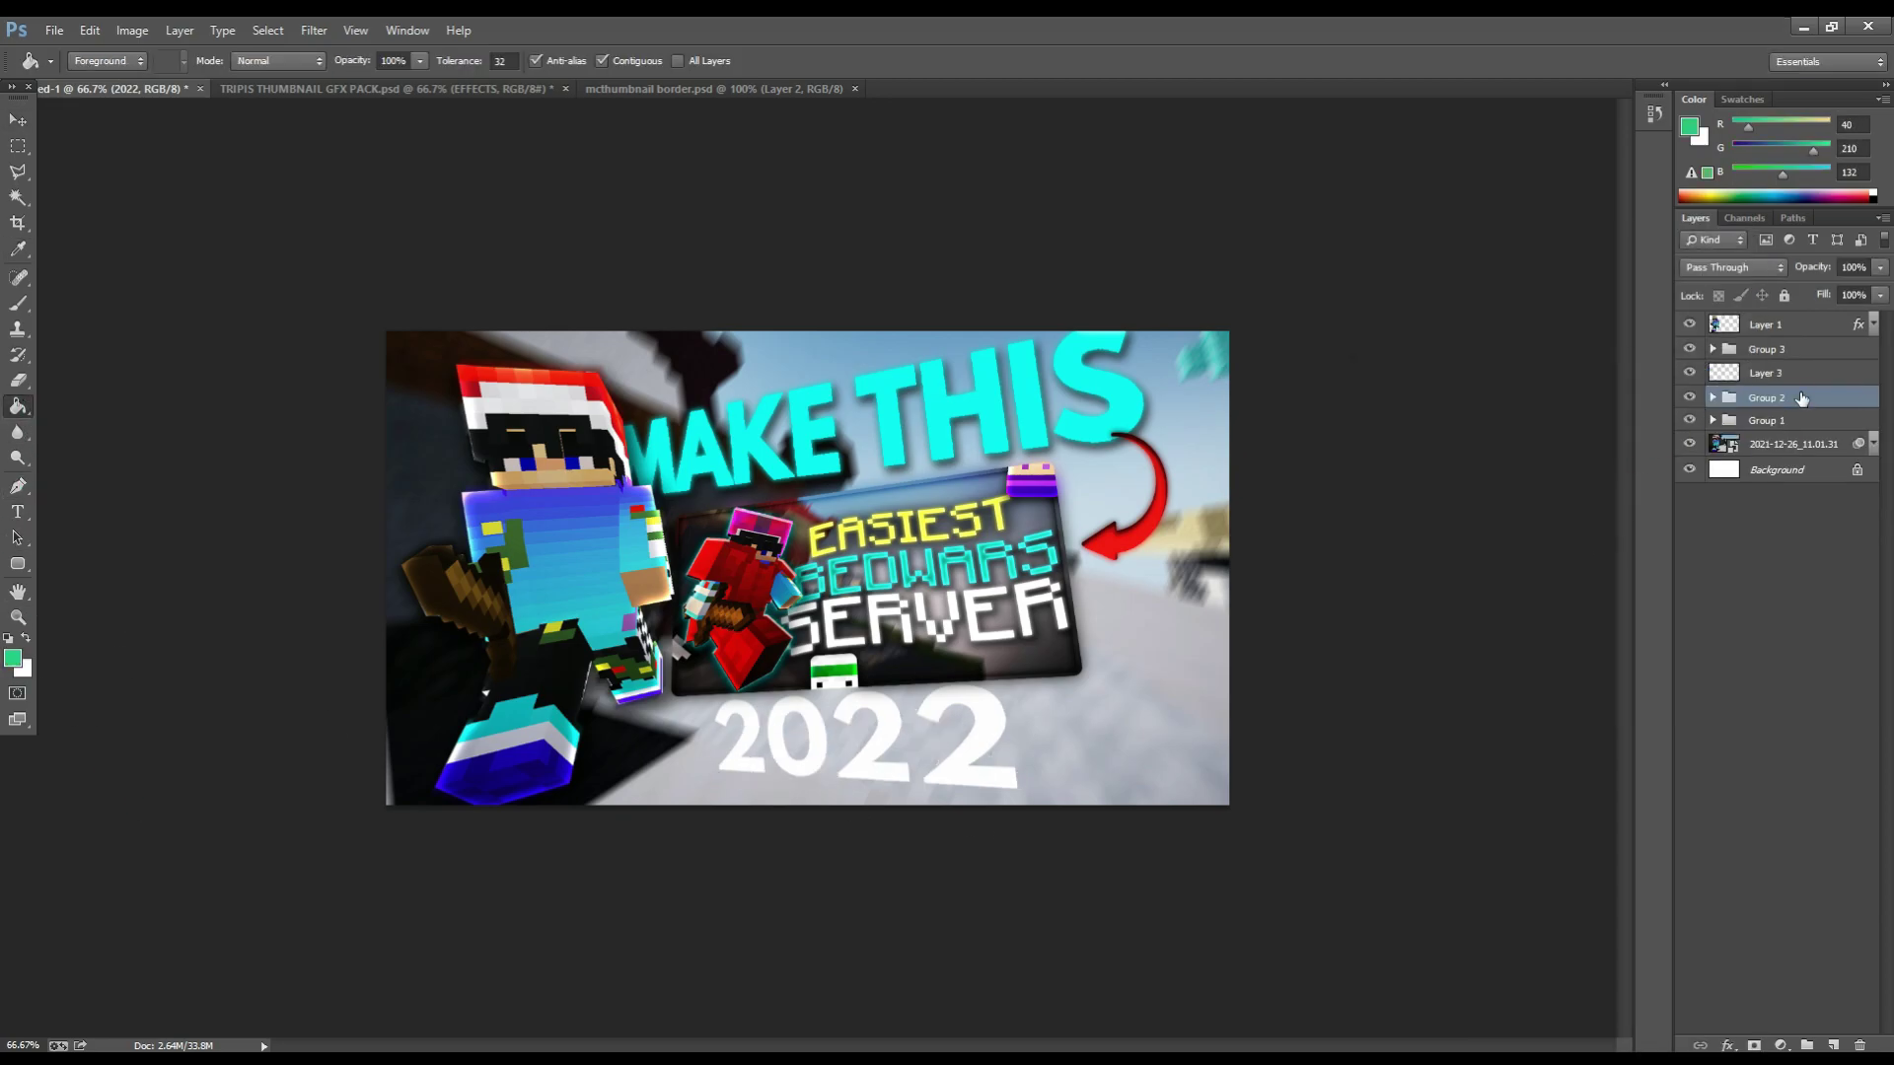
# - Try filling the digits of 2022 with green using the Paint Bucket
pyautogui.click(794, 749)
pyautogui.click(866, 774)
pyautogui.click(966, 781)
pyautogui.hotkey('ctrl', 'z')
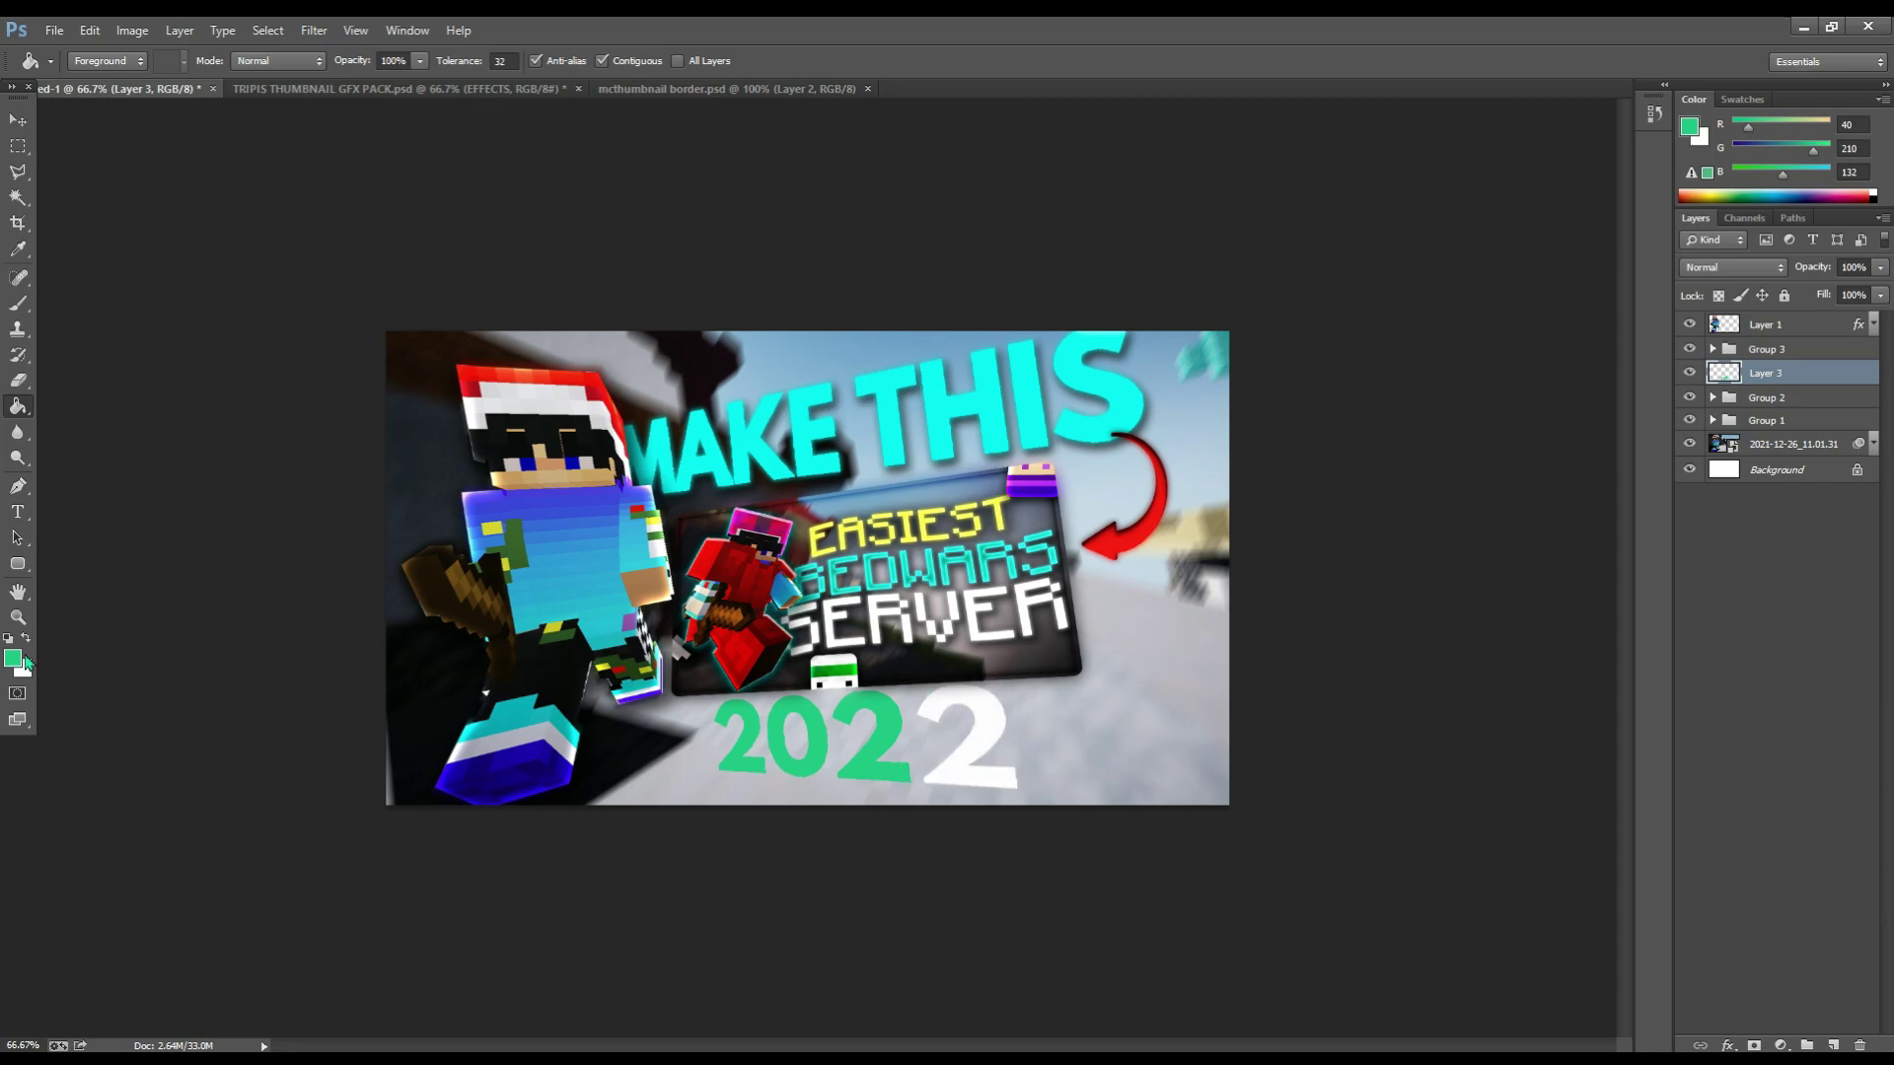
# - Set the foreground colour to white (RGB 255, 255, 255) and refill the green digits of 2022 with it
pyautogui.click(13, 658)
pyautogui.click(1367, 391)
pyautogui.click(1817, 398)
pyautogui.click(873, 771)
pyautogui.click(809, 769)
pyautogui.click(744, 764)
# - Give the white 2022 a blurred duplicate layer as its glow and group both layers in a new collapsed group
pyautogui.rightClick(1798, 375)
pyautogui.press('Escape')
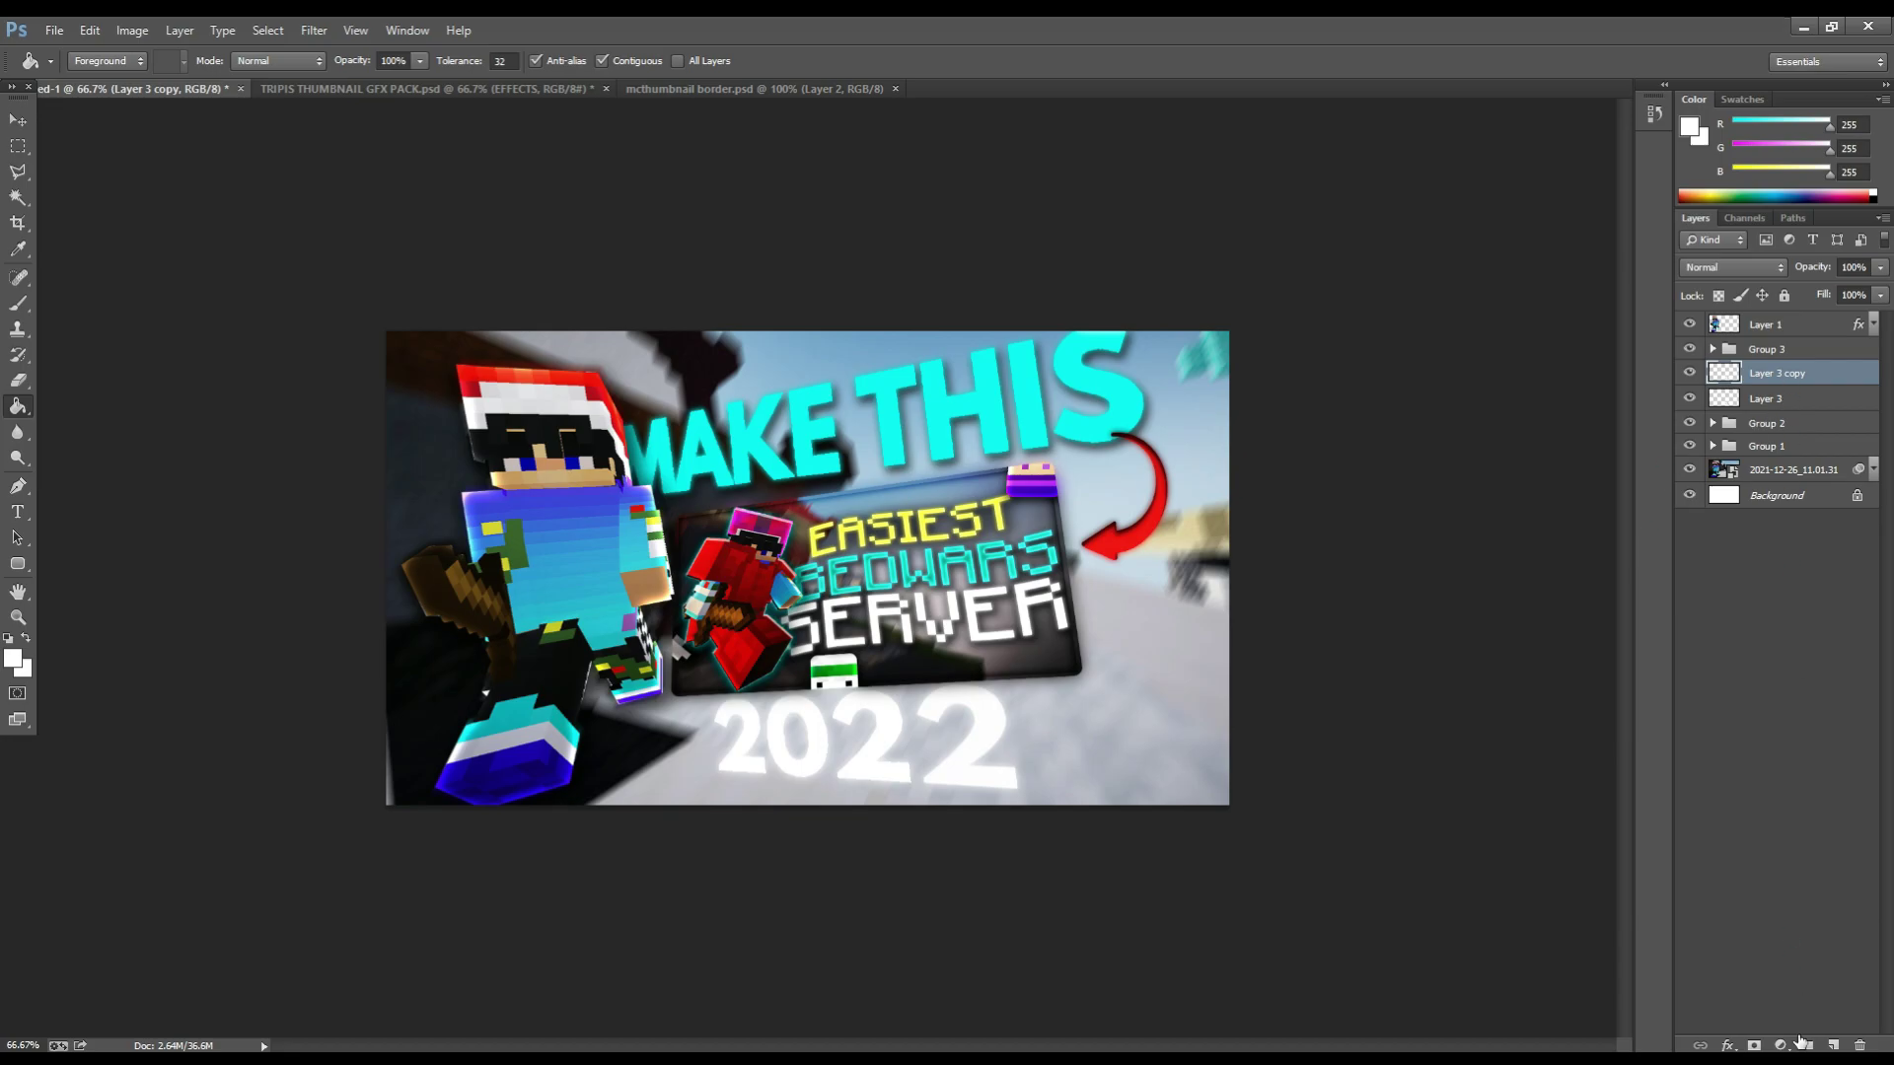
pyautogui.keyDown('shift'); pyautogui.click(1806, 402); pyautogui.keyUp('shift')
pyautogui.hotkey('ctrl', 'g')
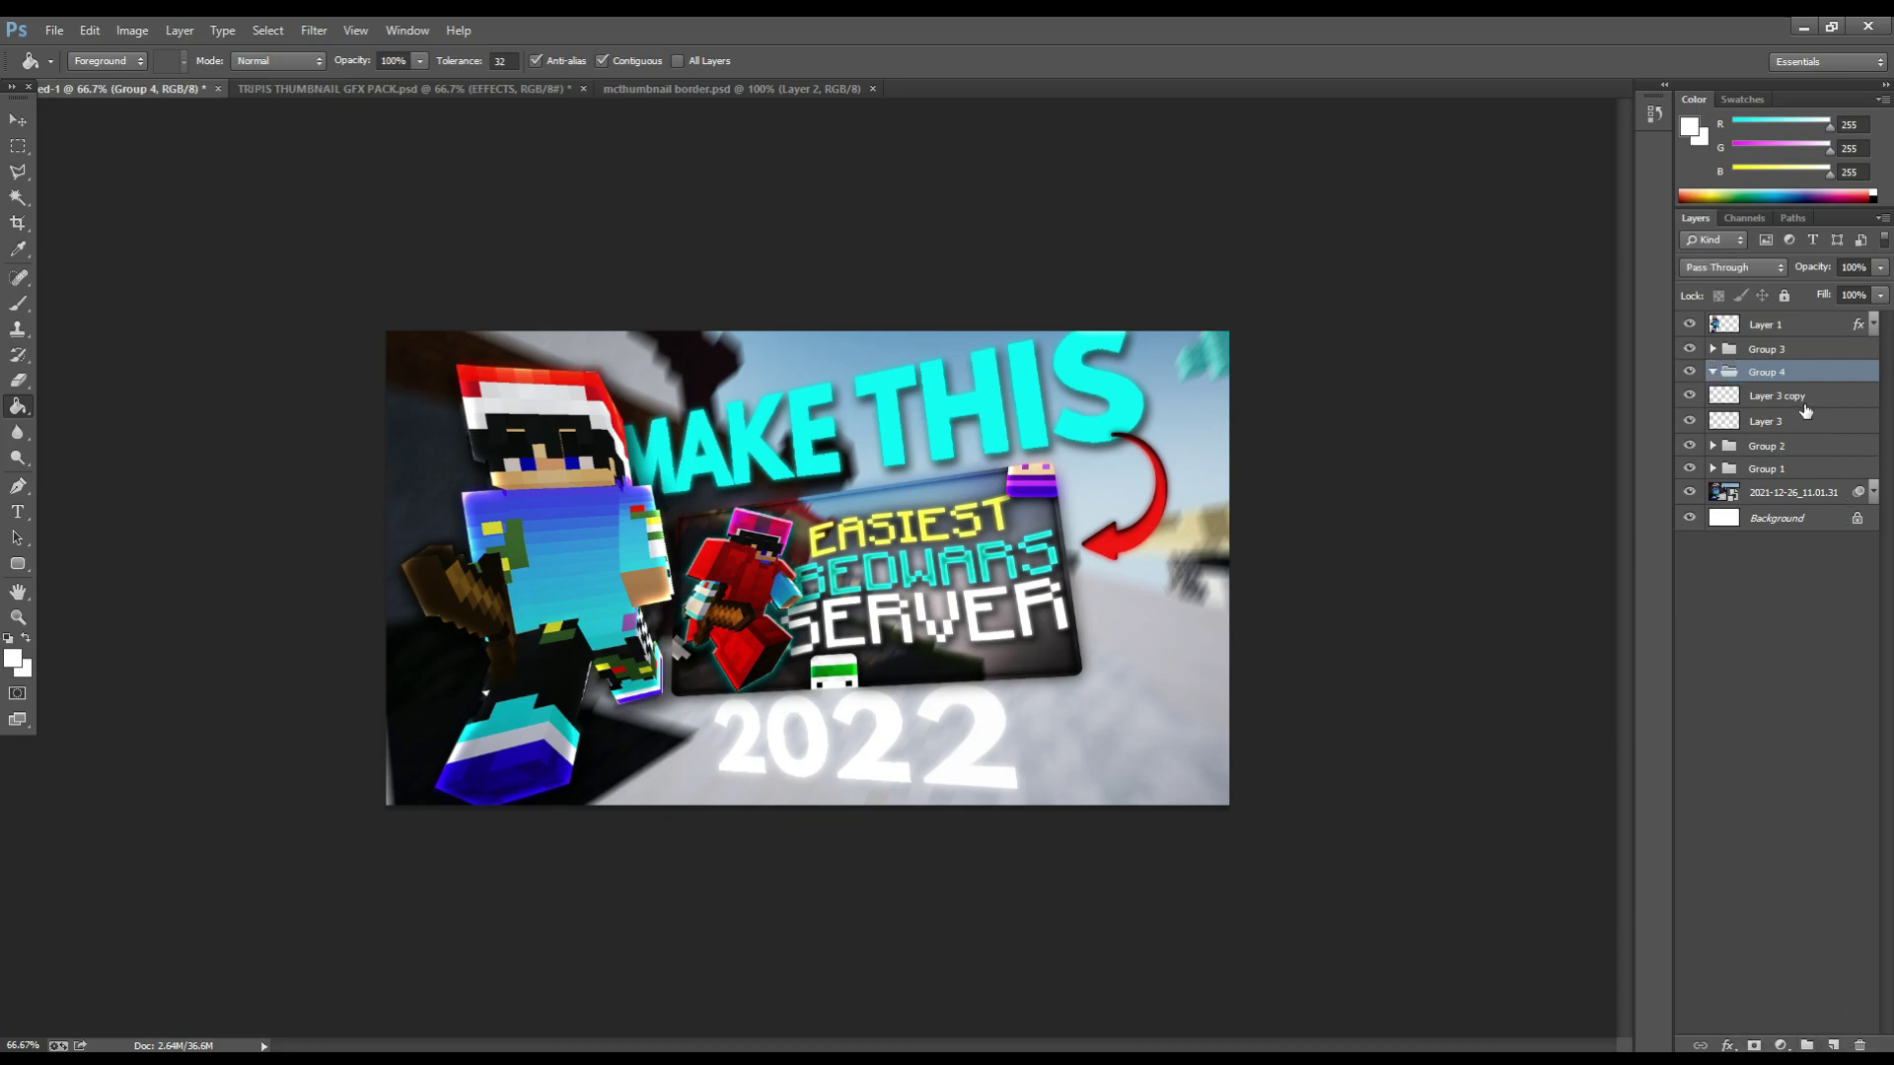
pyautogui.moveTo(1775, 397)
pyautogui.mouseDown()
pyautogui.moveTo(1783, 422)
pyautogui.moveTo(1777, 404)
pyautogui.mouseUp()
pyautogui.click(1765, 372)
pyautogui.click(1713, 372)
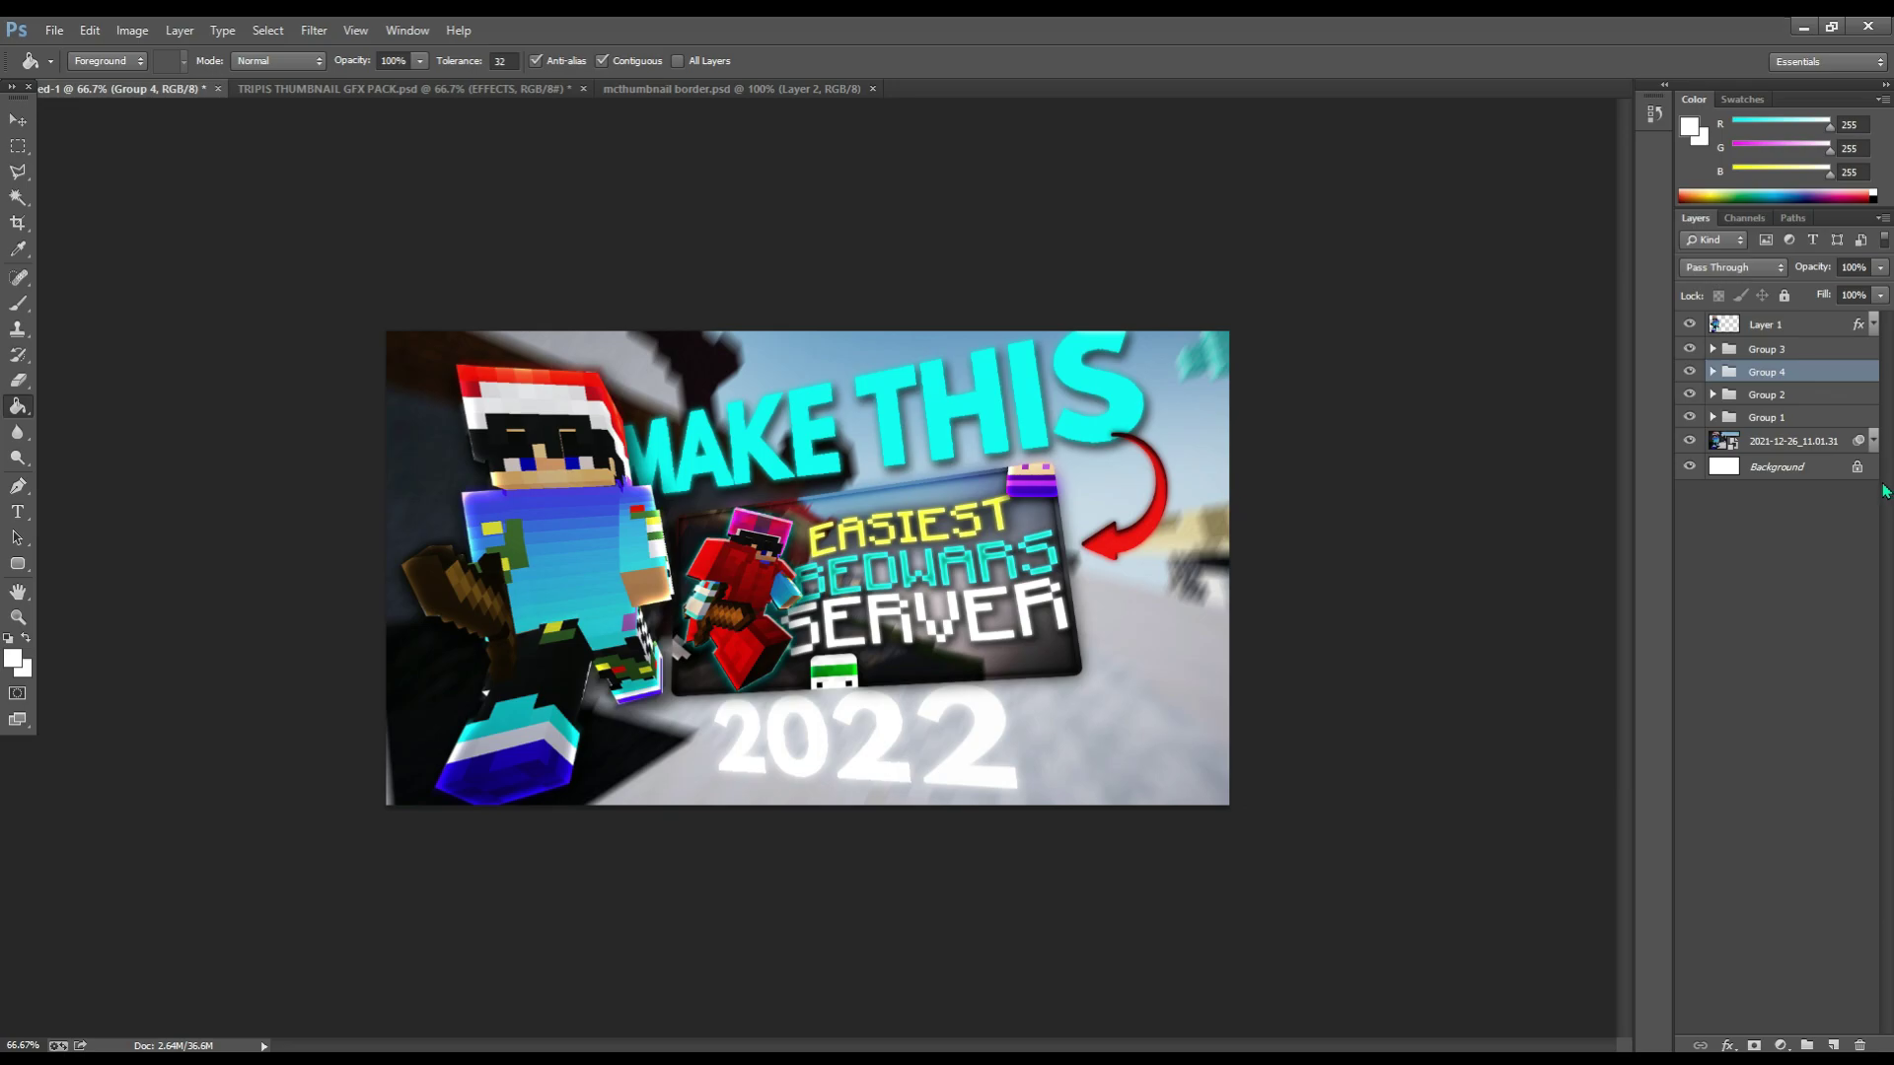
# - Rename the group containing the red arrow to "Arrow"
pyautogui.click(1765, 395)
pyautogui.click(905, 415)
pyautogui.click(844, 402)
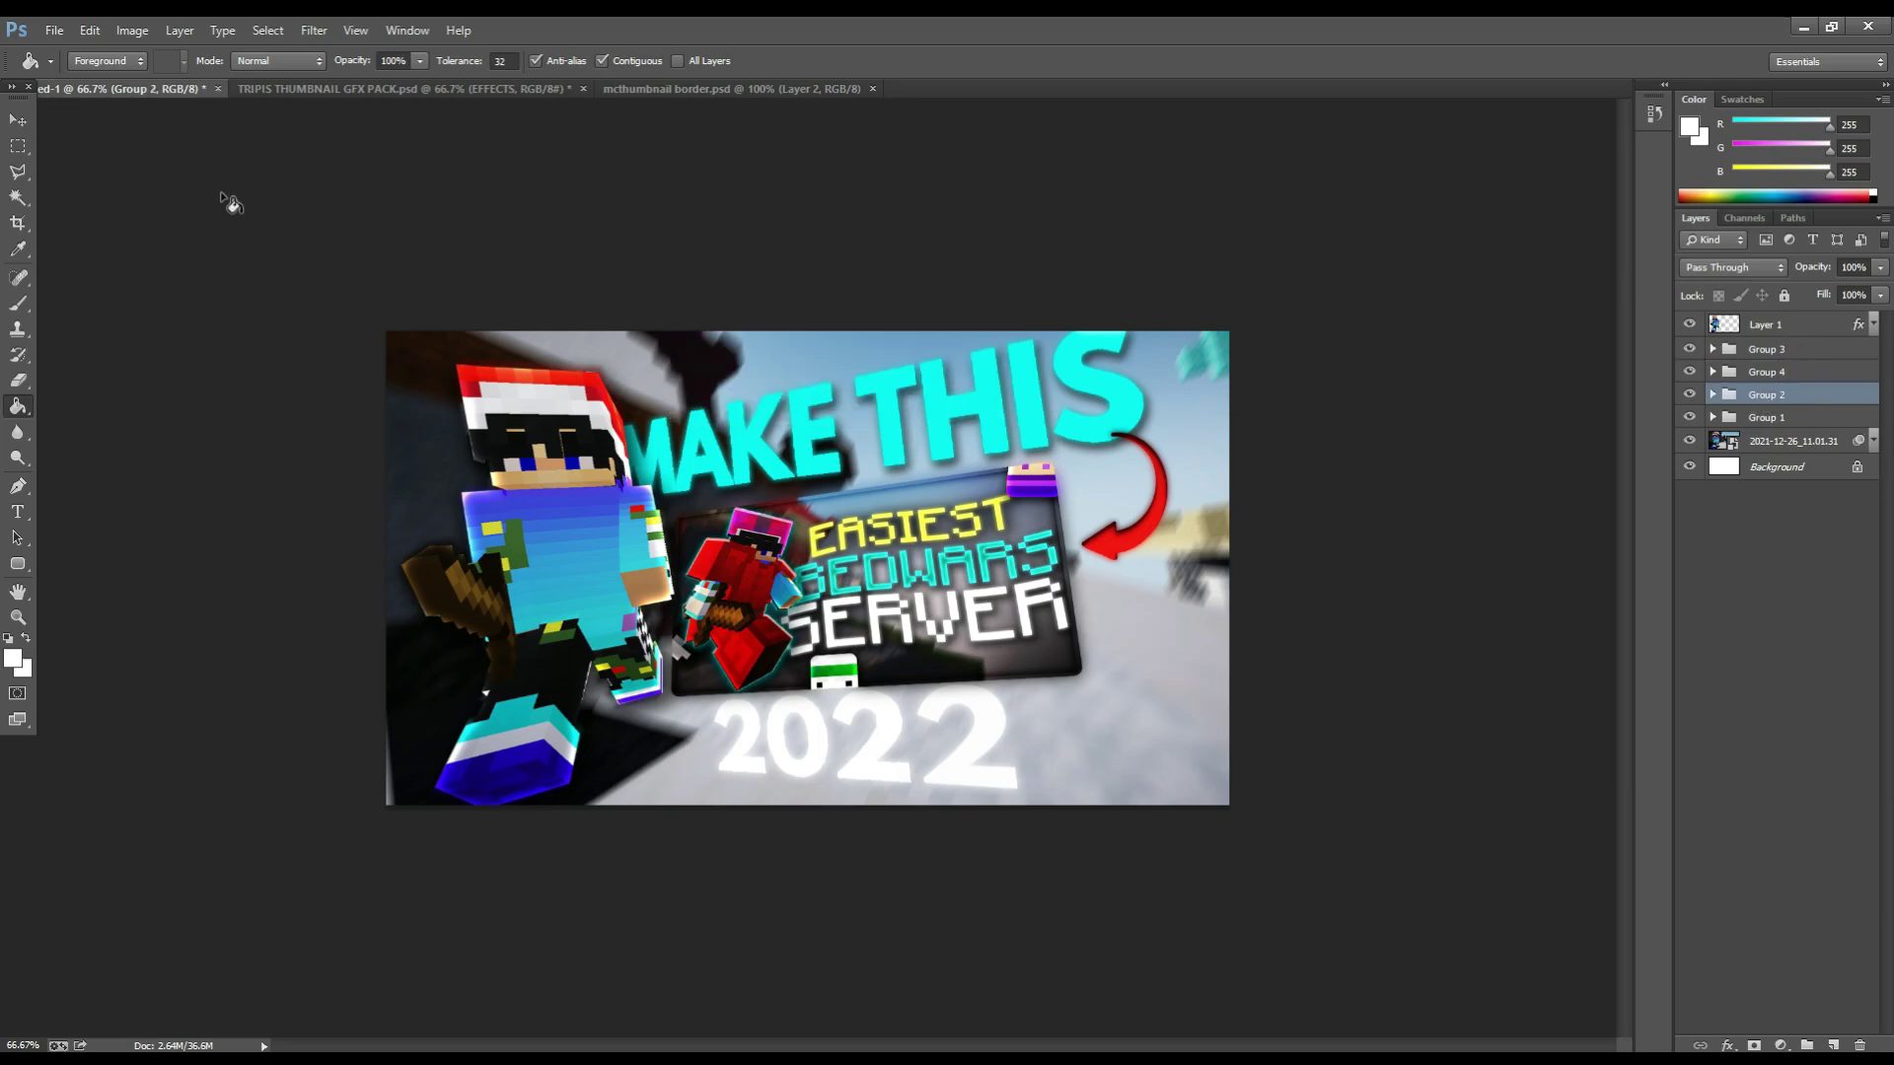
pyautogui.click(18, 127)
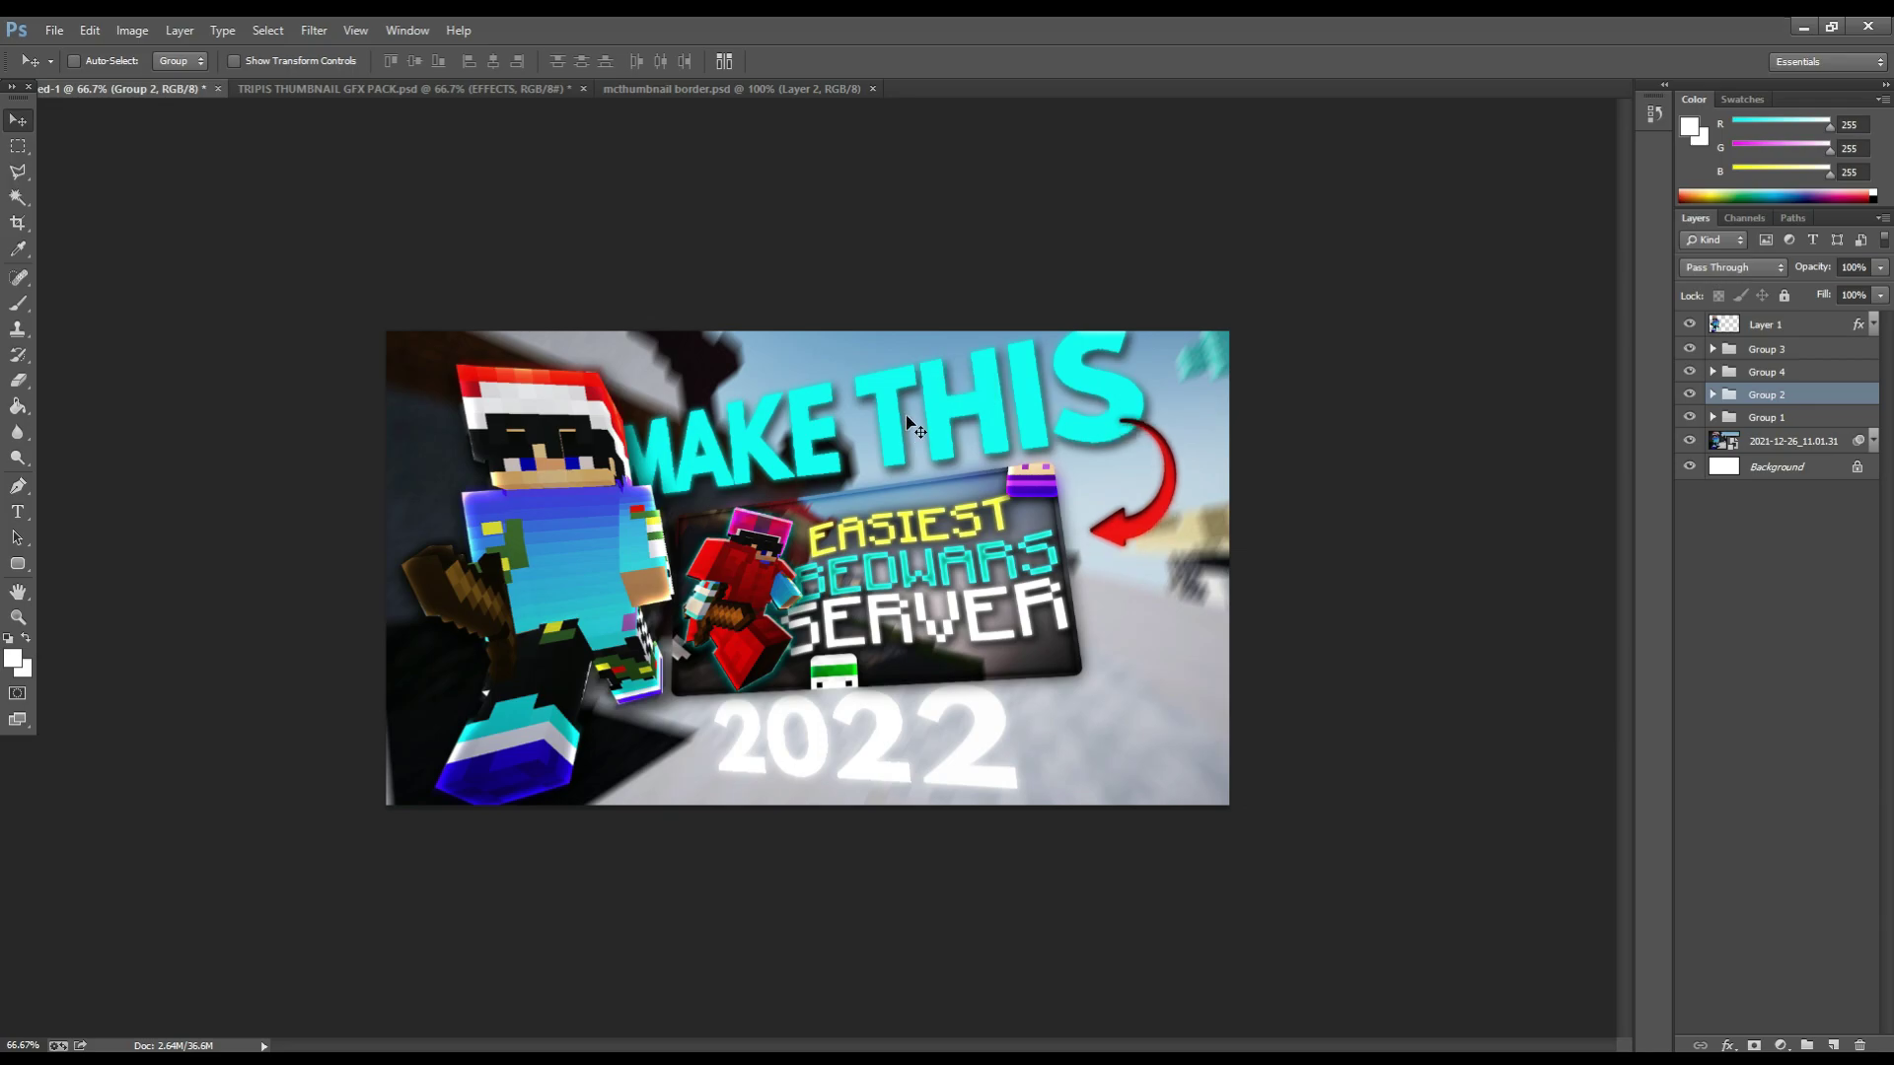
pyautogui.rightClick(1821, 396)
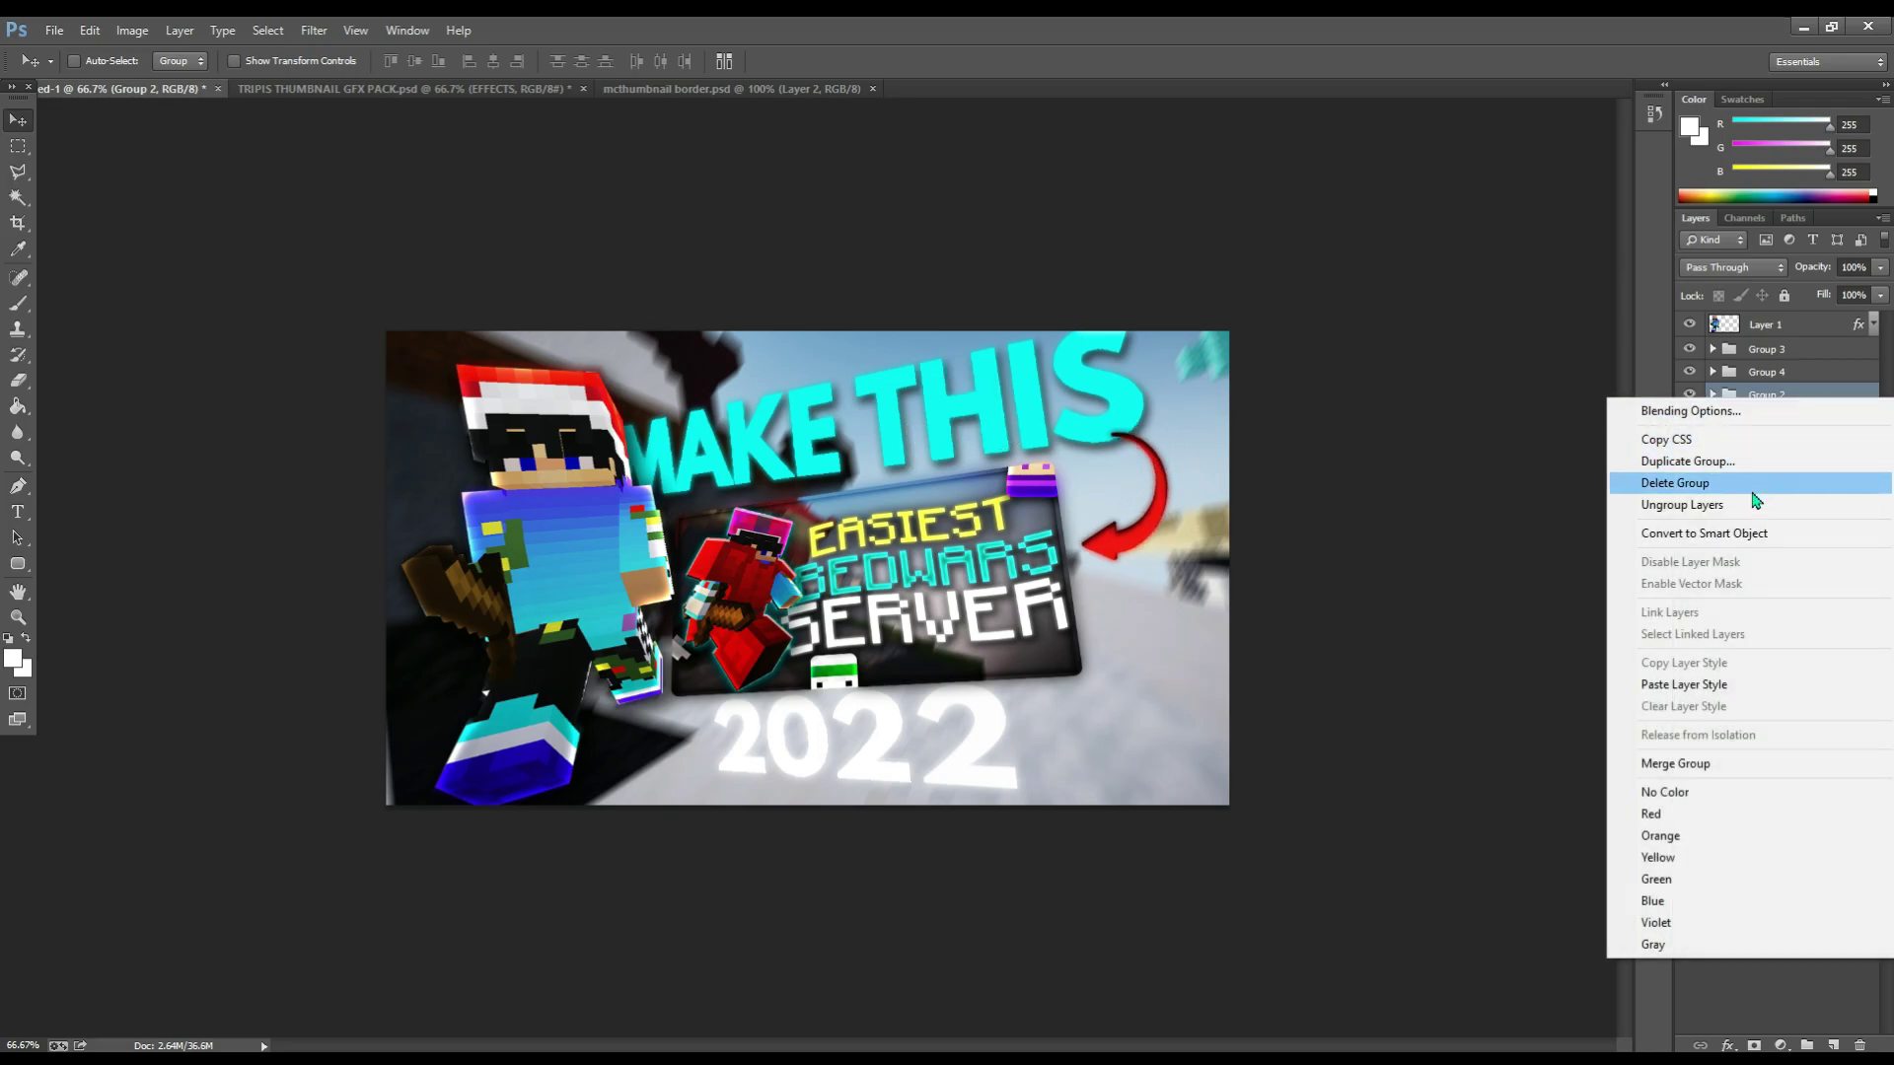
pyautogui.click(1760, 394)
pyautogui.doubleClick(1760, 395)
pyautogui.write('Arrow')
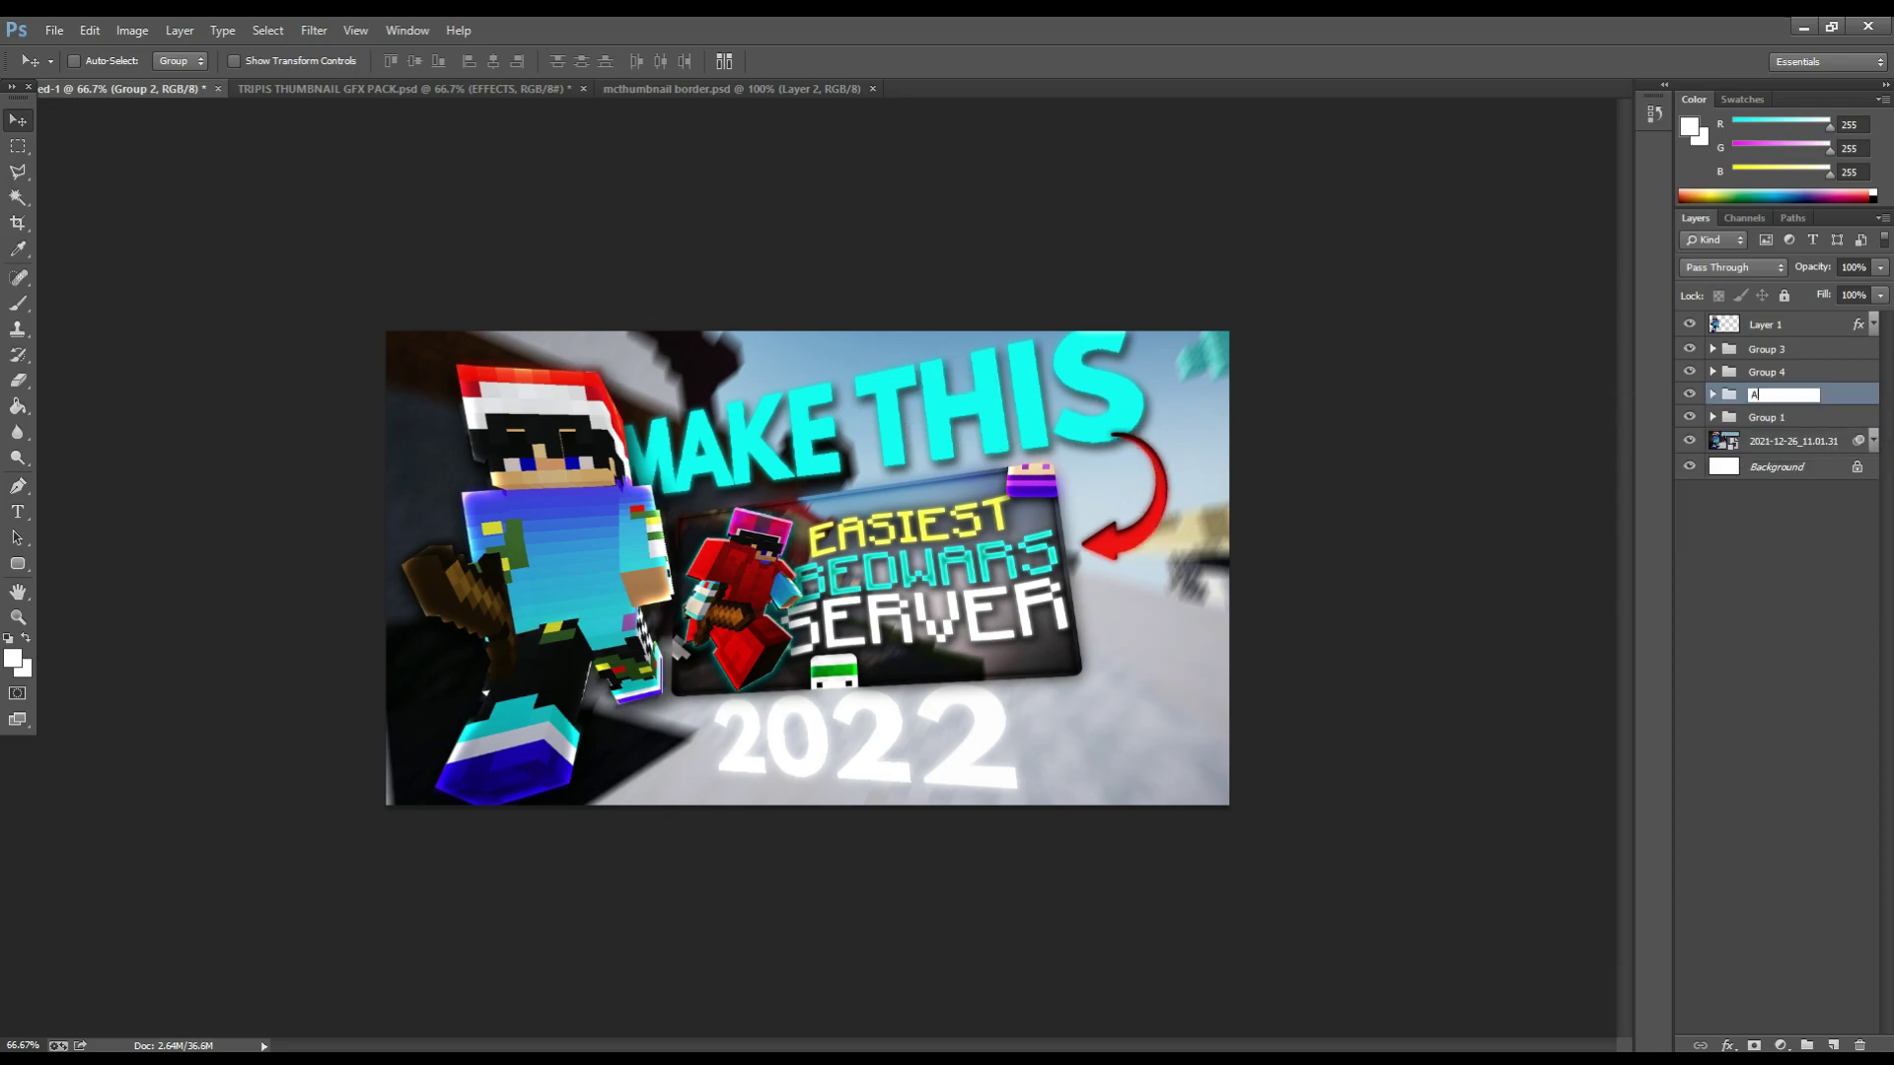
pyautogui.press('Return')
# - Check what Group 1 contains by toggling its visibility and rename it to "Make this"
pyautogui.click(1762, 421)
pyautogui.click(1690, 418)
pyautogui.click(1690, 418)
pyautogui.doubleClick(1765, 417)
pyautogui.write('Make this')
pyautogui.press('Return')
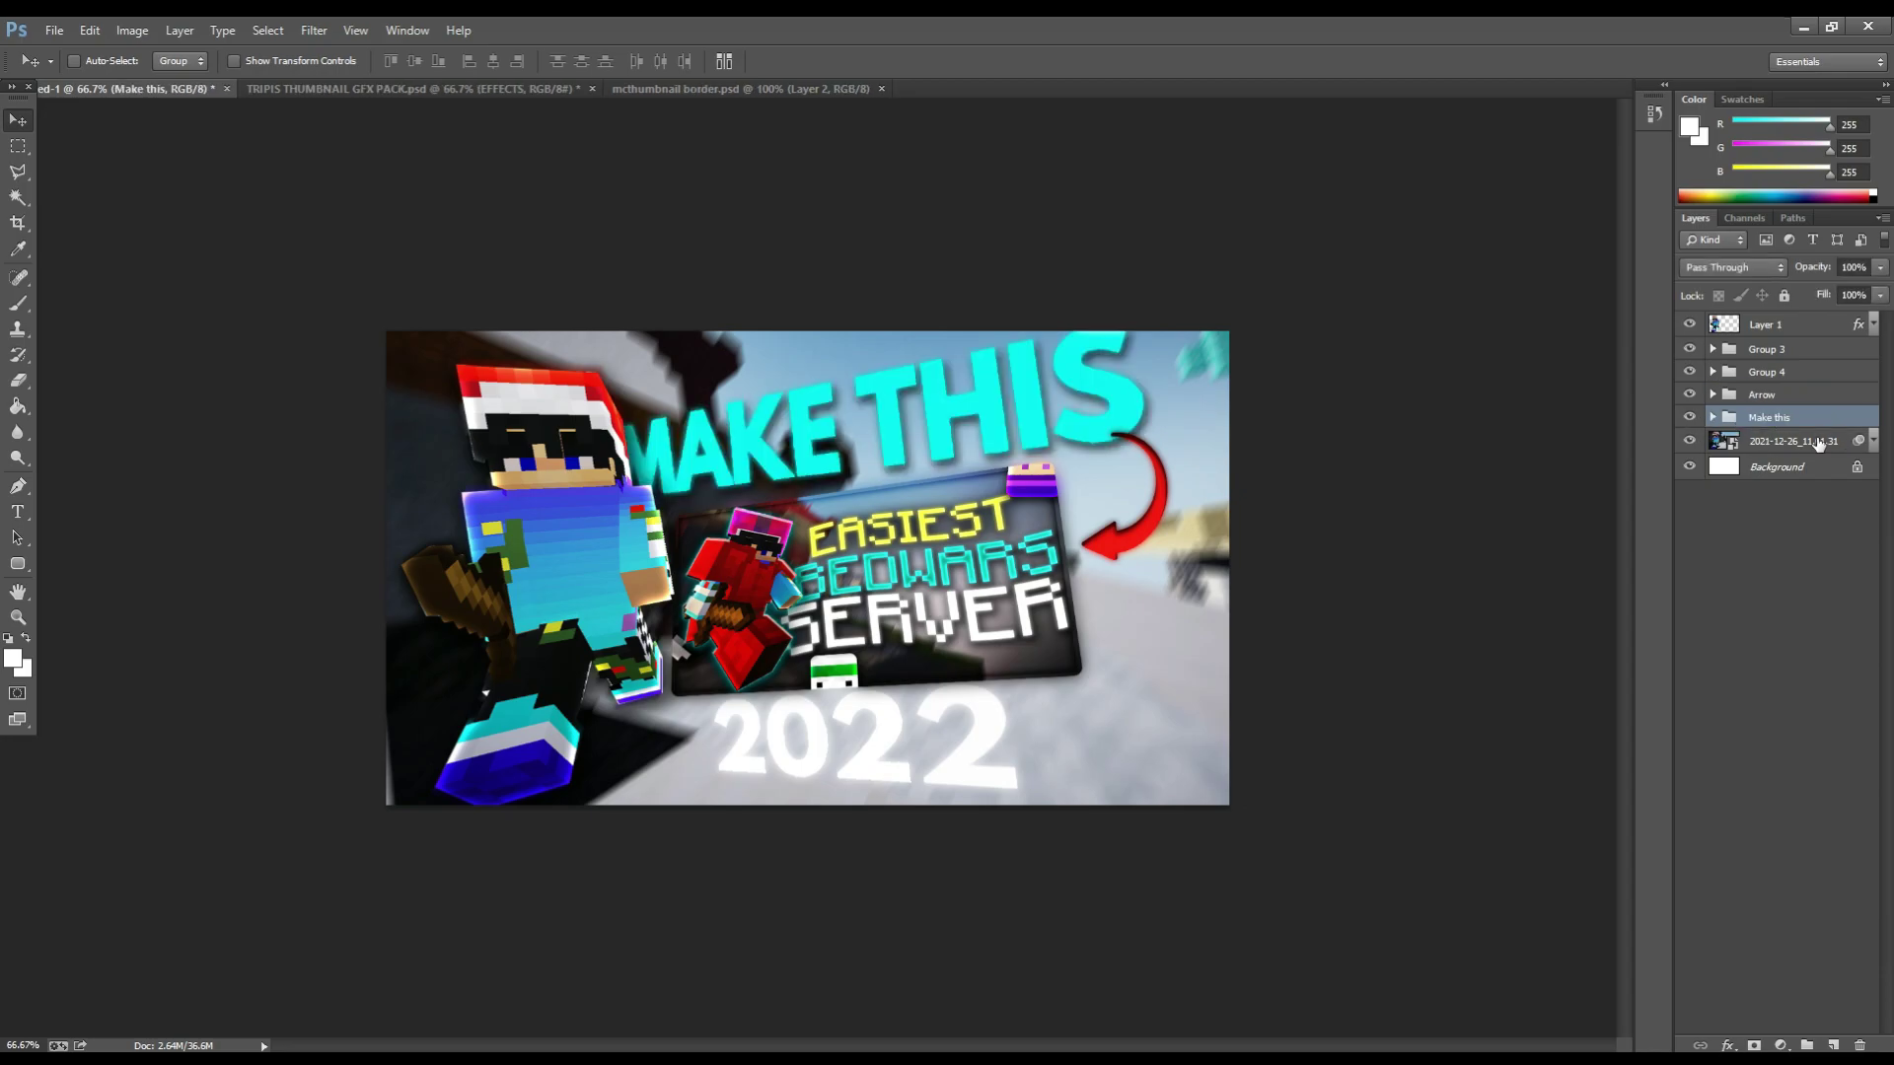
# - Rename the group containing the white year text to "2022"
pyautogui.click(1768, 372)
pyautogui.doubleClick(1765, 373)
pyautogui.write('2022')
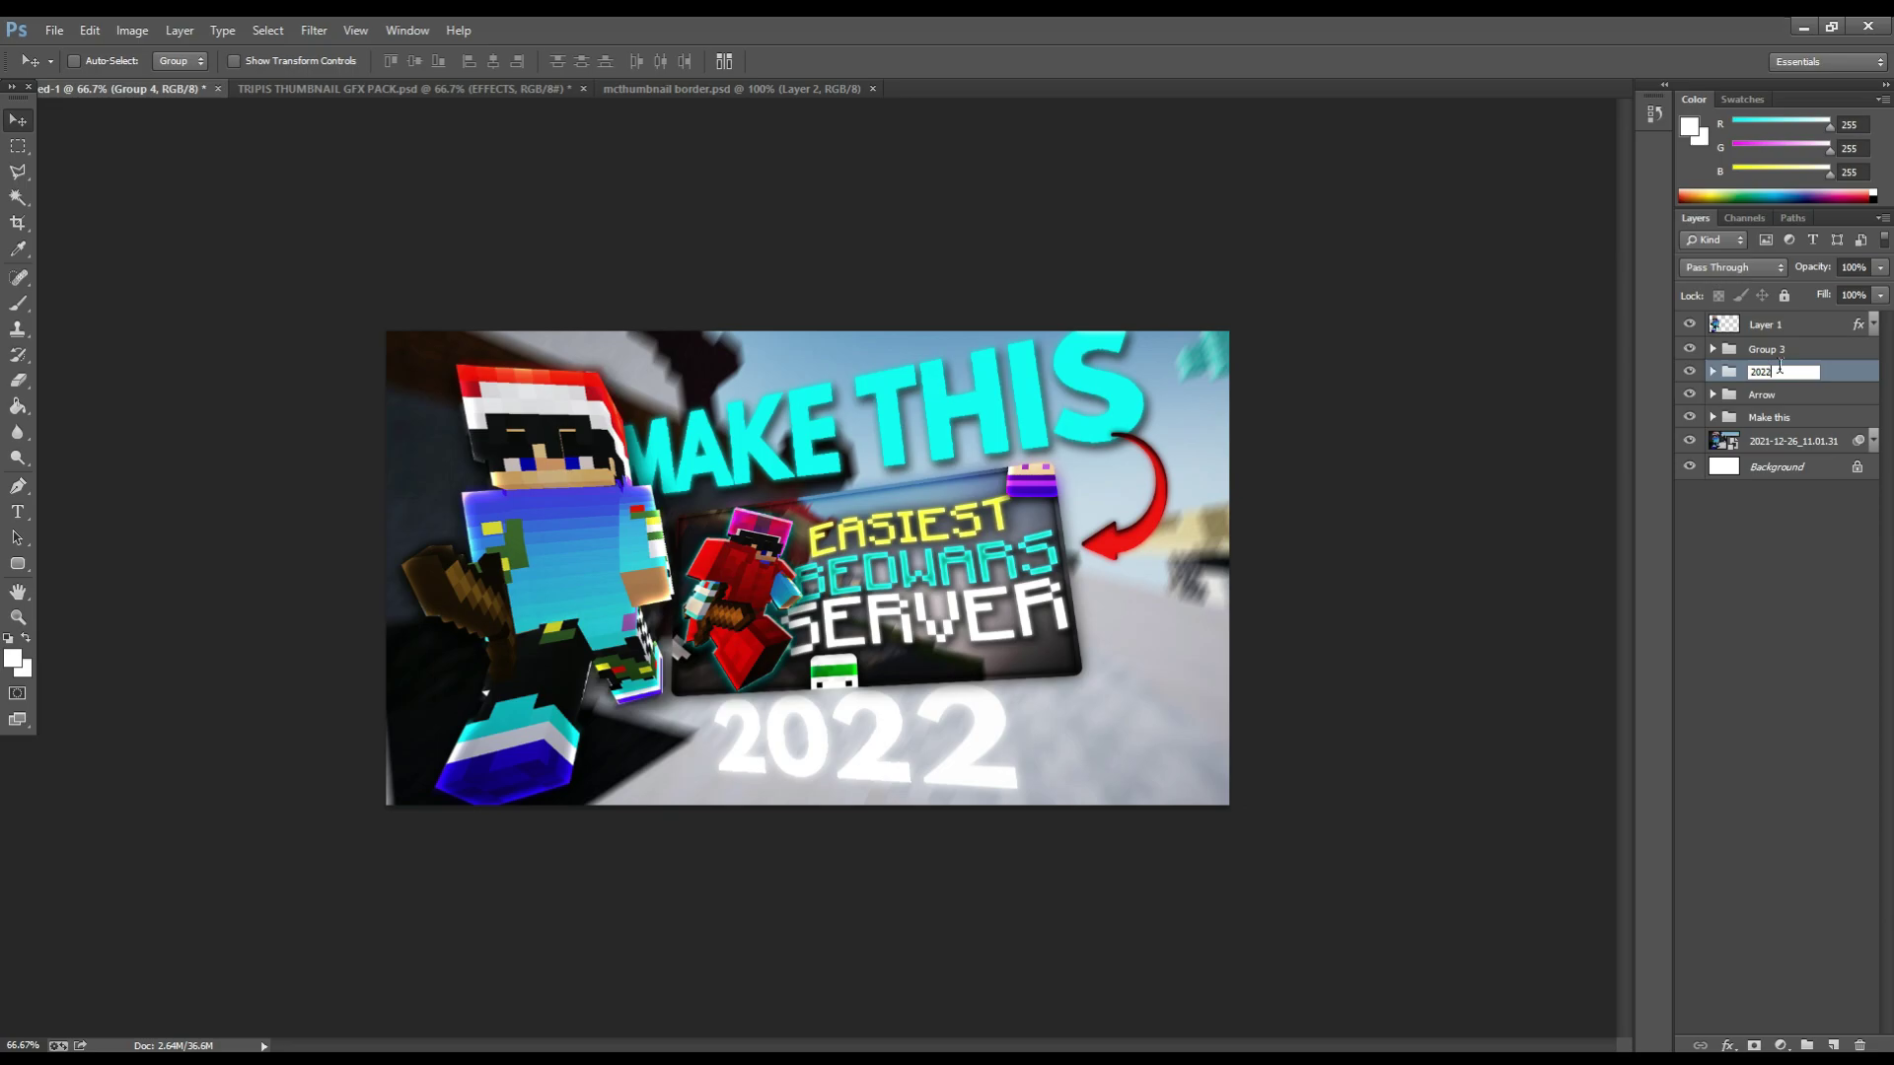
pyautogui.click(1767, 524)
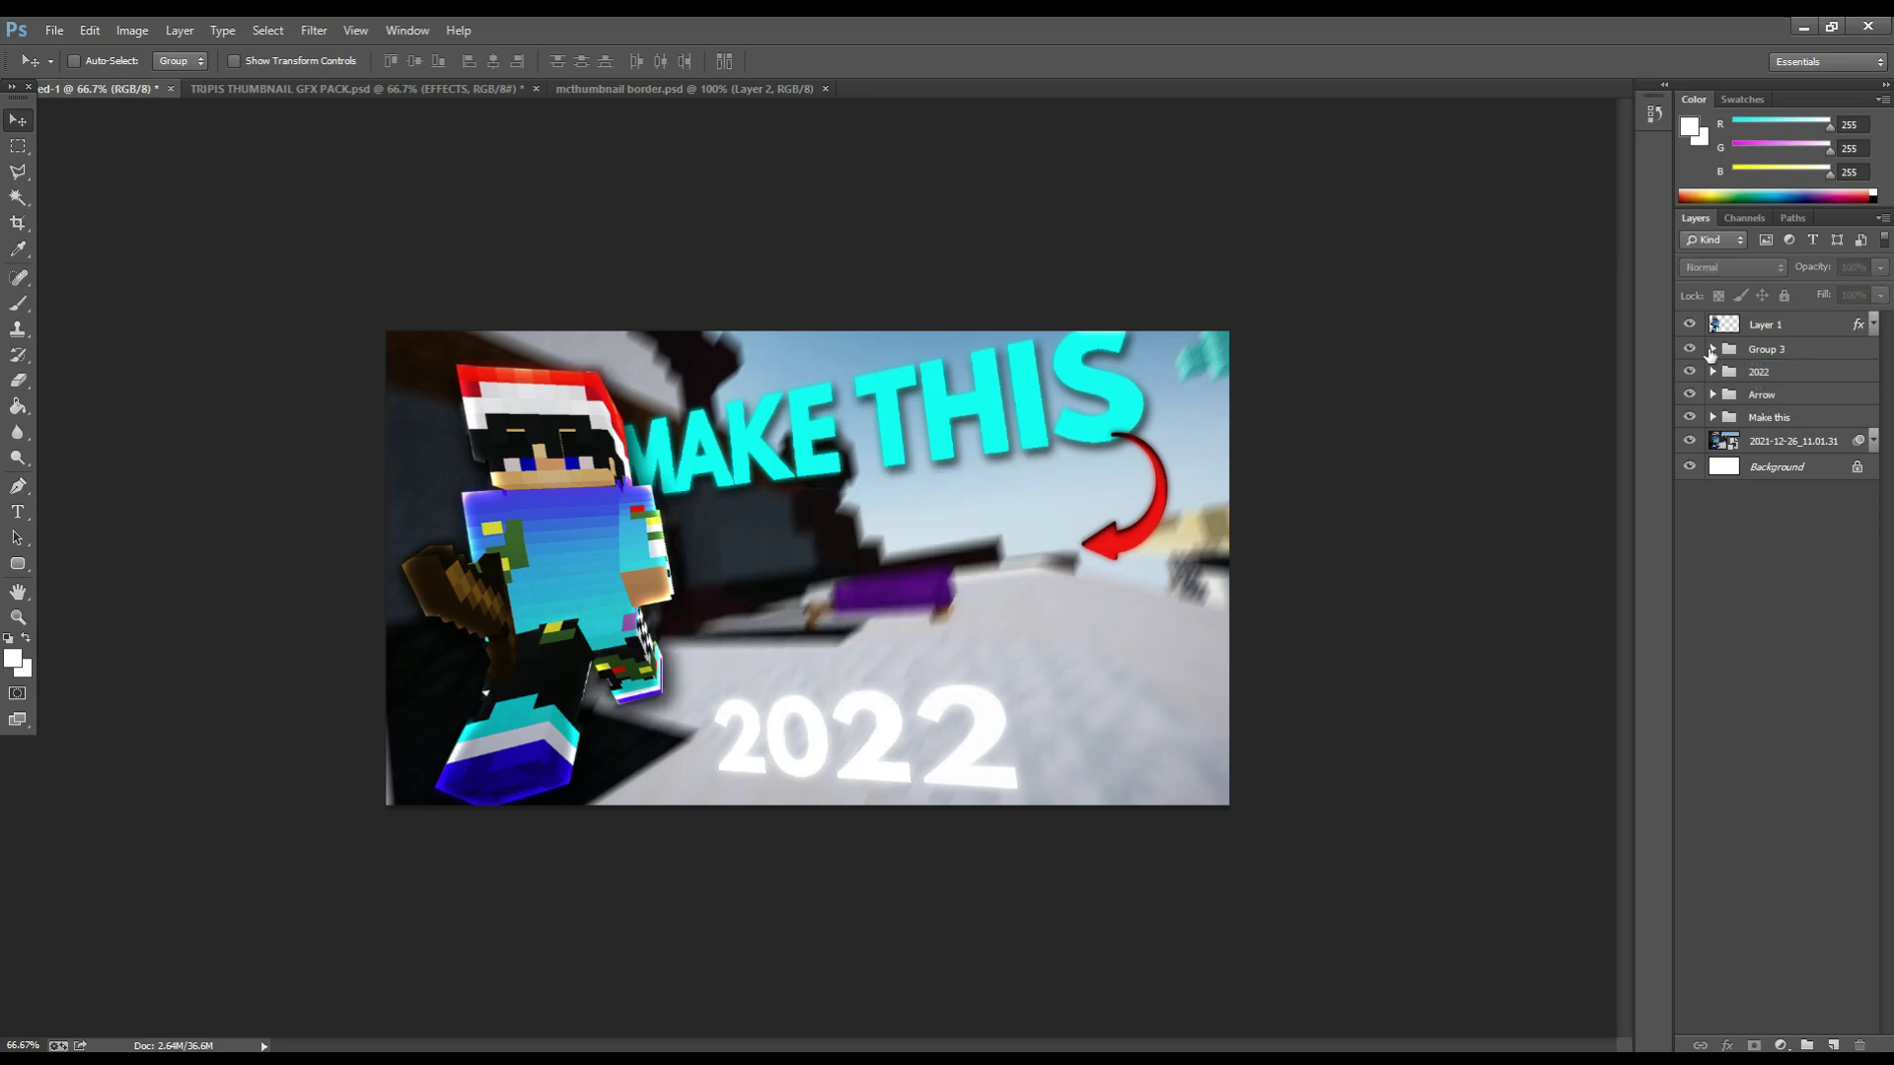
# - Show the inset image's group again and rename it to "Thumbnail"
pyautogui.click(1689, 350)
pyautogui.click(1748, 353)
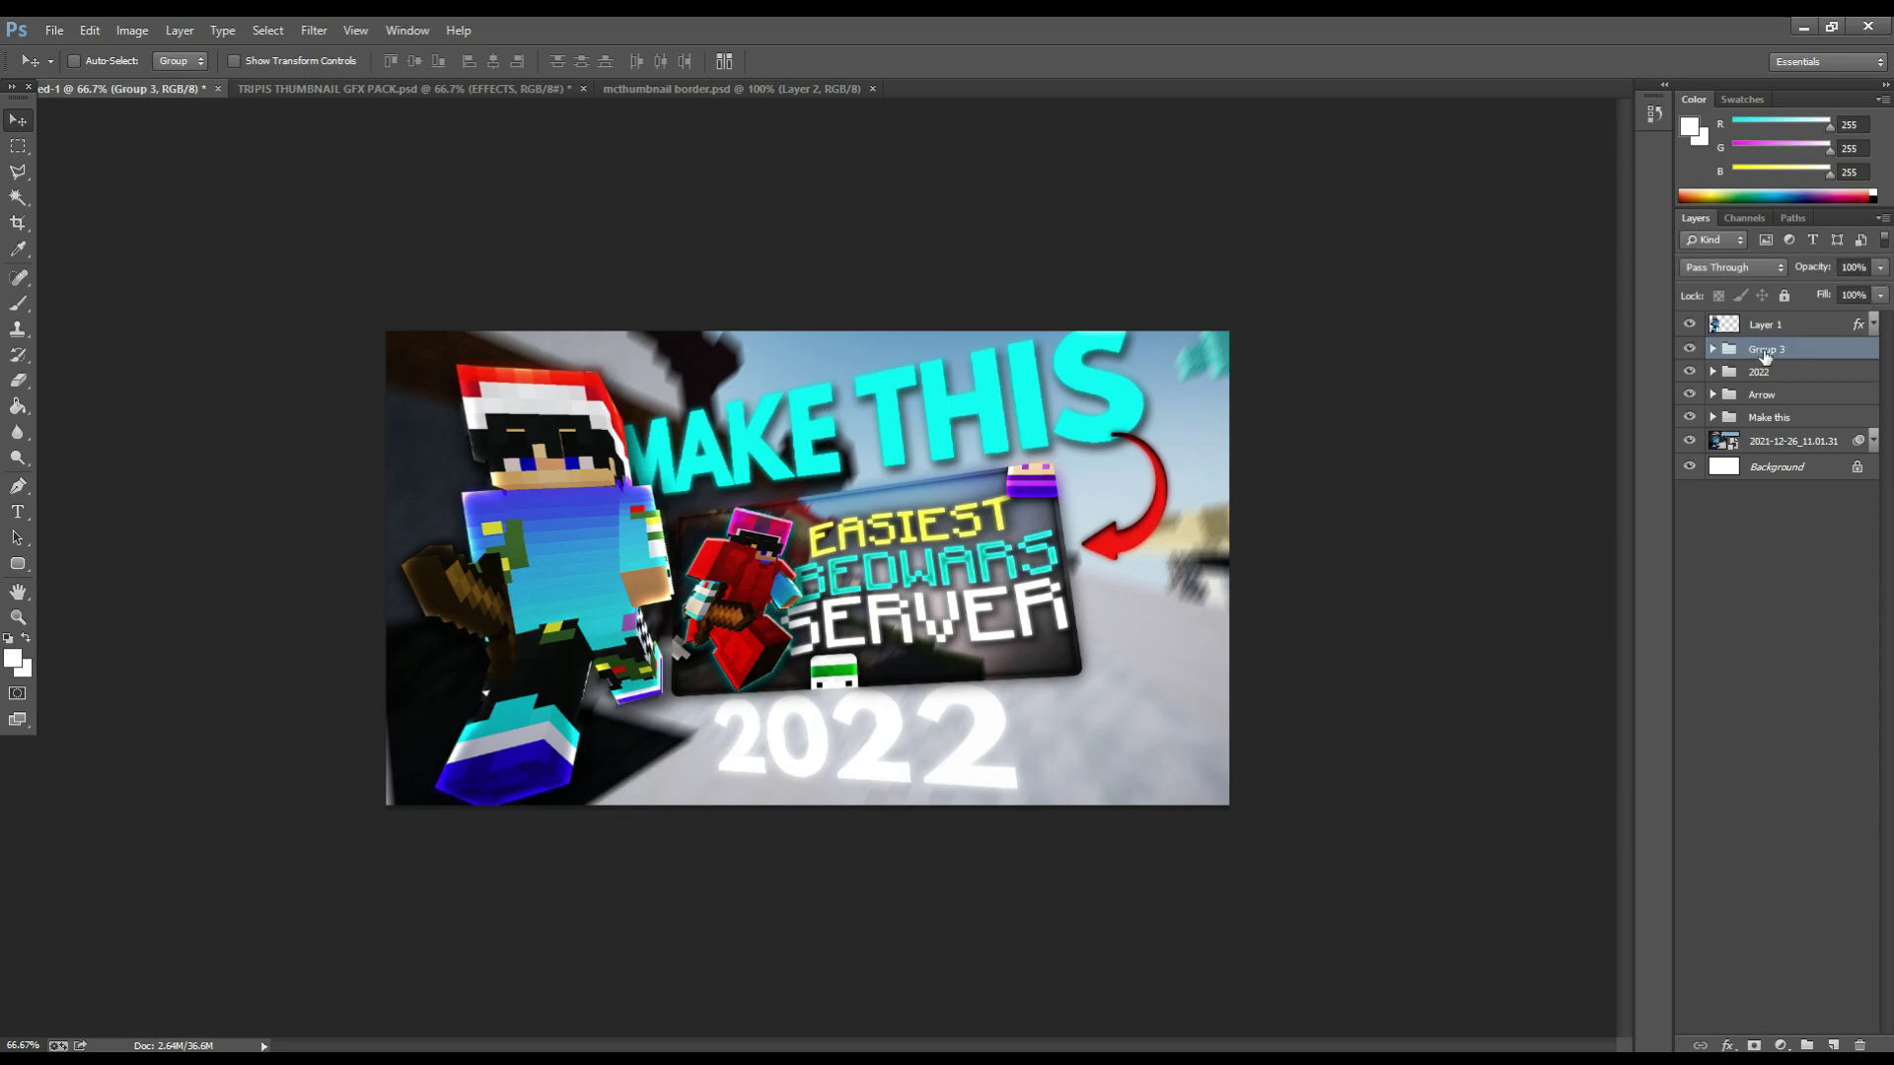
pyautogui.doubleClick(1766, 351)
pyautogui.press('Escape')
pyautogui.doubleClick(1776, 351)
pyautogui.write('Thumbnail')
pyautogui.press('Return')
pyautogui.click(1767, 668)
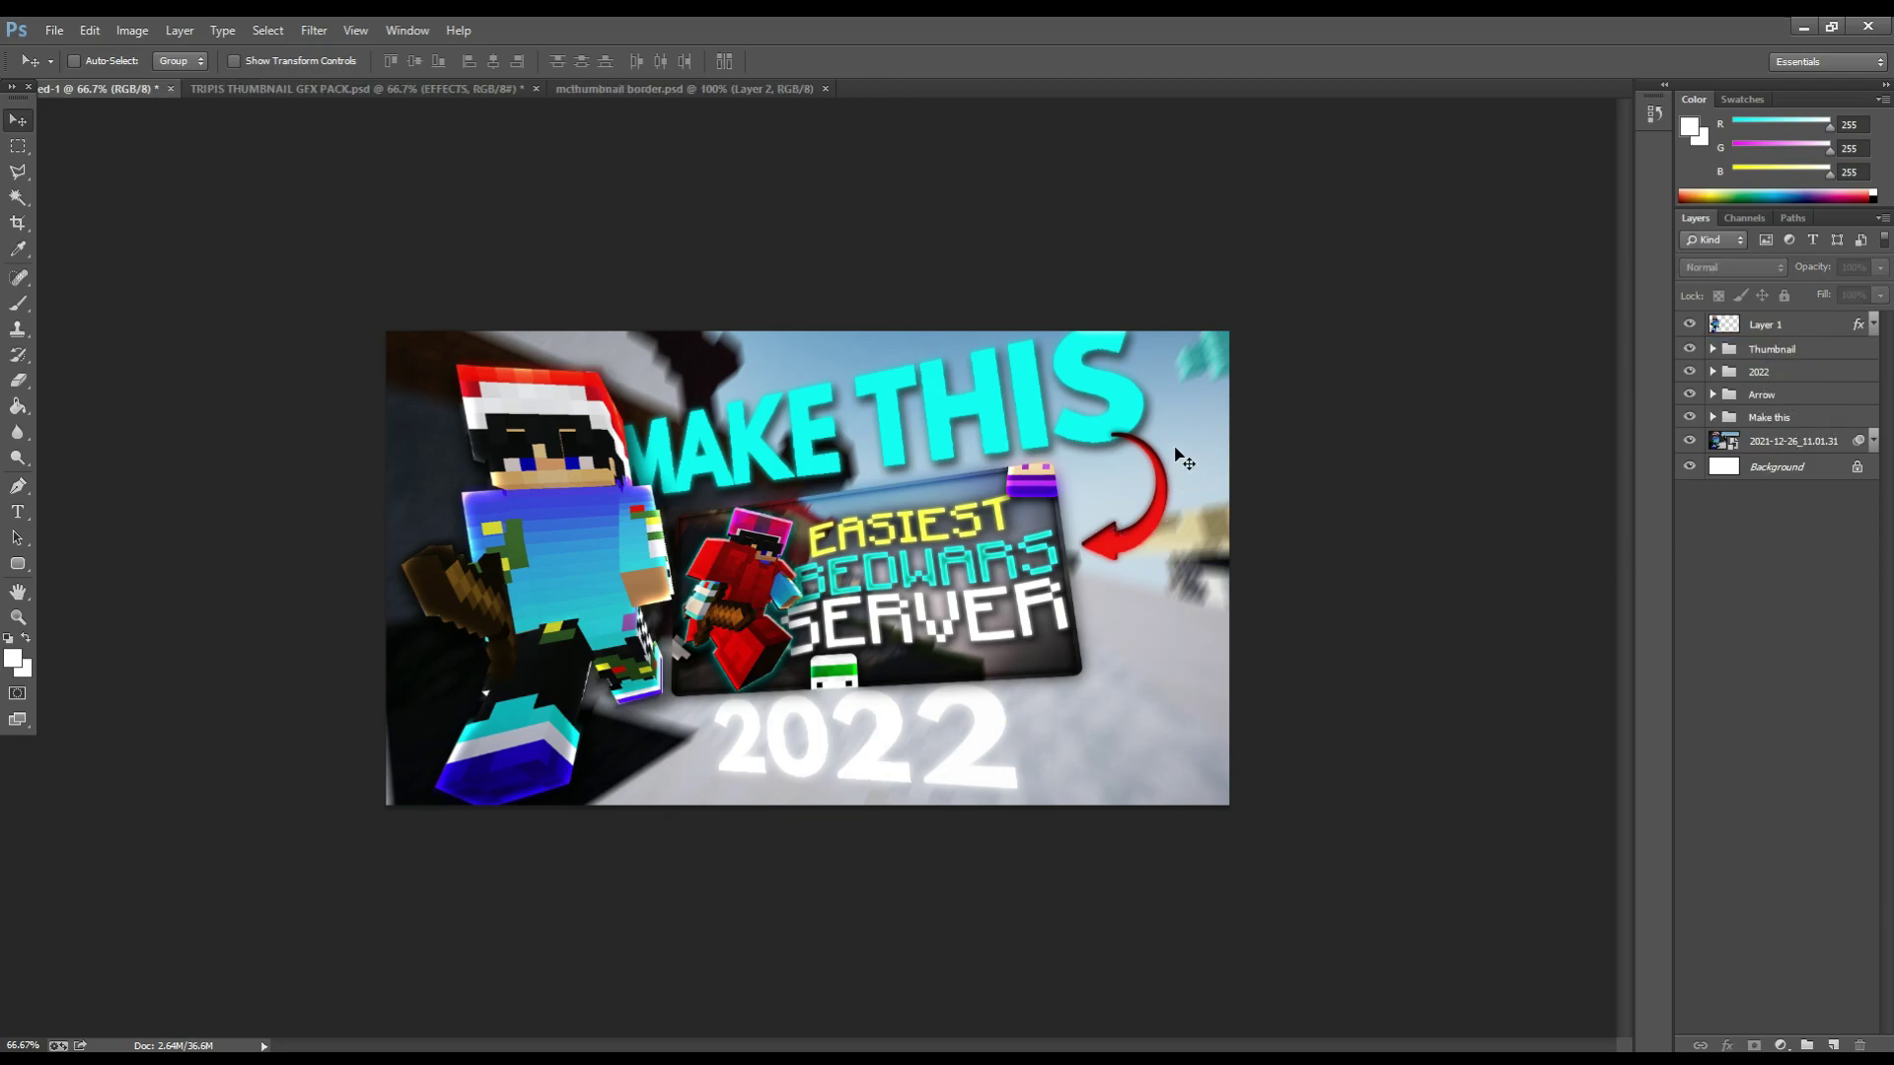
# - Scale the Make this group down slightly and move it up and to the left
pyautogui.click(1777, 422)
pyautogui.hotkey('ctrl', 't')
pyautogui.moveTo(1146, 307); pyautogui.dragTo(1091, 327)
pyautogui.moveTo(937, 420); pyautogui.dragTo(932, 401)
pyautogui.press('Return')
# - Move the Thumbnail group and the red arrow up and to the left, closer to the MAKE THIS text
pyautogui.click(1772, 349)
pyautogui.moveTo(1009, 592); pyautogui.dragTo(990, 545)
pyautogui.keyDown('ctrl'); pyautogui.click(1085, 493); pyautogui.keyUp('ctrl')
pyautogui.hotkey('ctrl', 't')
pyautogui.moveTo(1085, 493); pyautogui.dragTo(1046, 459)
pyautogui.press('Return')
# - Enlarge the 2022 group to about 134% width and 108% height, directly below the inset thumbnail
pyautogui.keyDown('ctrl'); pyautogui.click(971, 767); pyautogui.keyUp('ctrl')
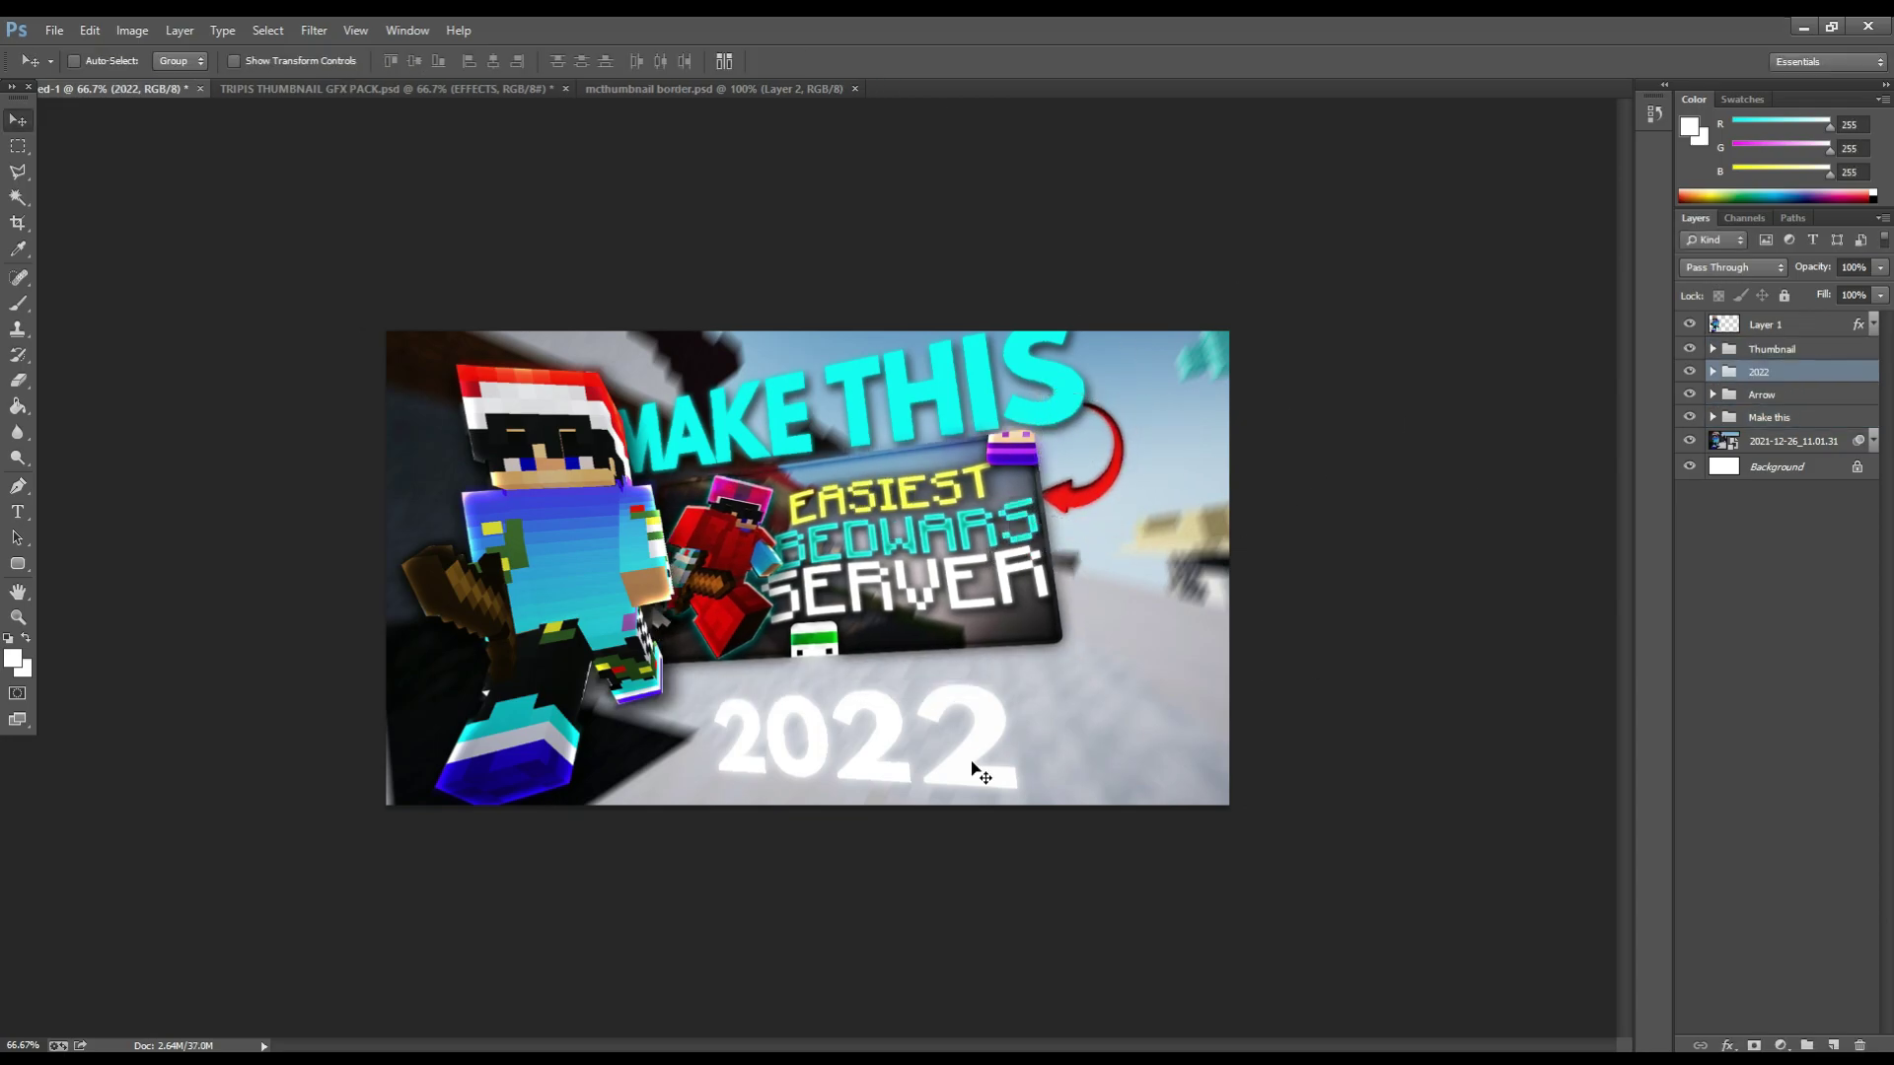
pyautogui.moveTo(971, 767)
pyautogui.mouseDown()
pyautogui.moveTo(976, 745)
pyautogui.moveTo(955, 753)
pyautogui.moveTo(983, 767)
pyautogui.mouseUp()
pyautogui.hotkey('ctrl', 't')
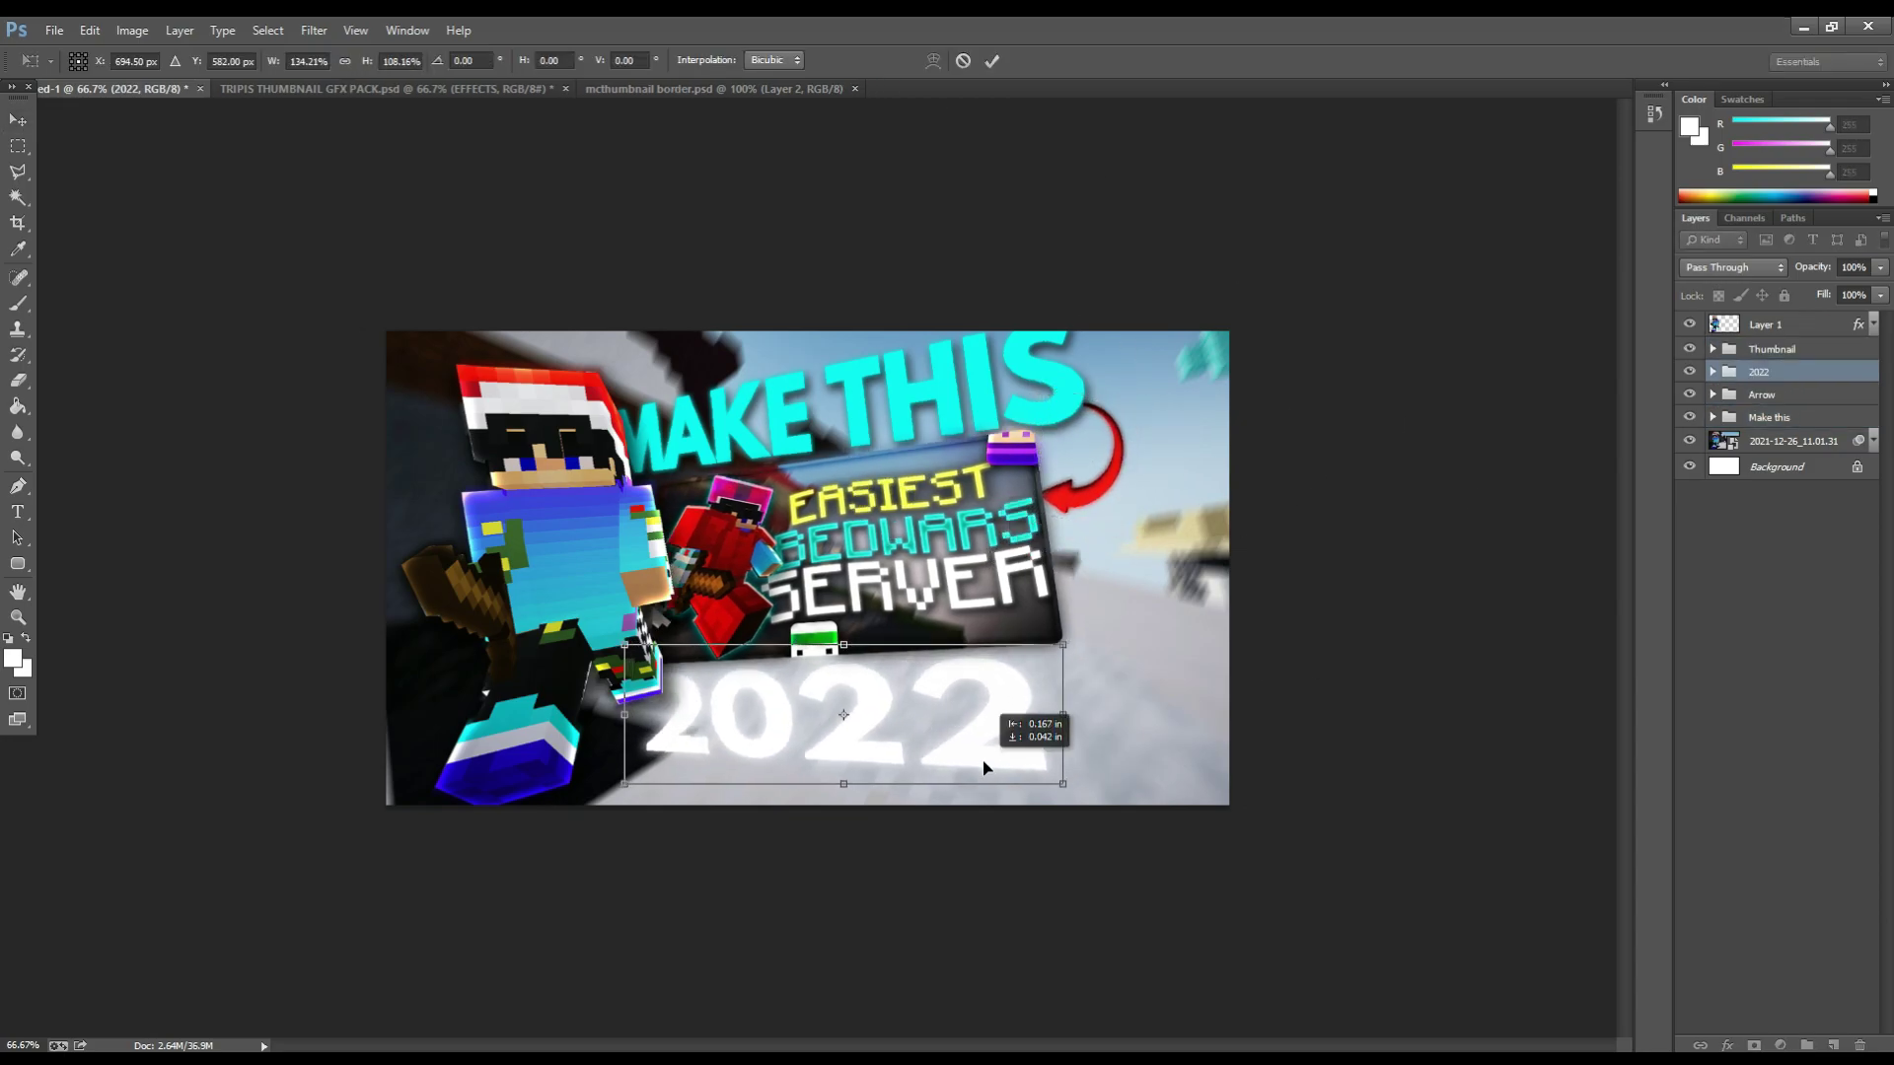
pyautogui.press('Return')
# - Shift the MAKE THIS text, arrow, inset thumbnail and 2022 slightly to the right, undoing the excess moves
pyautogui.moveTo(888, 414); pyautogui.dragTo(912, 414)
pyautogui.moveTo(1114, 463); pyautogui.dragTo(1142, 463)
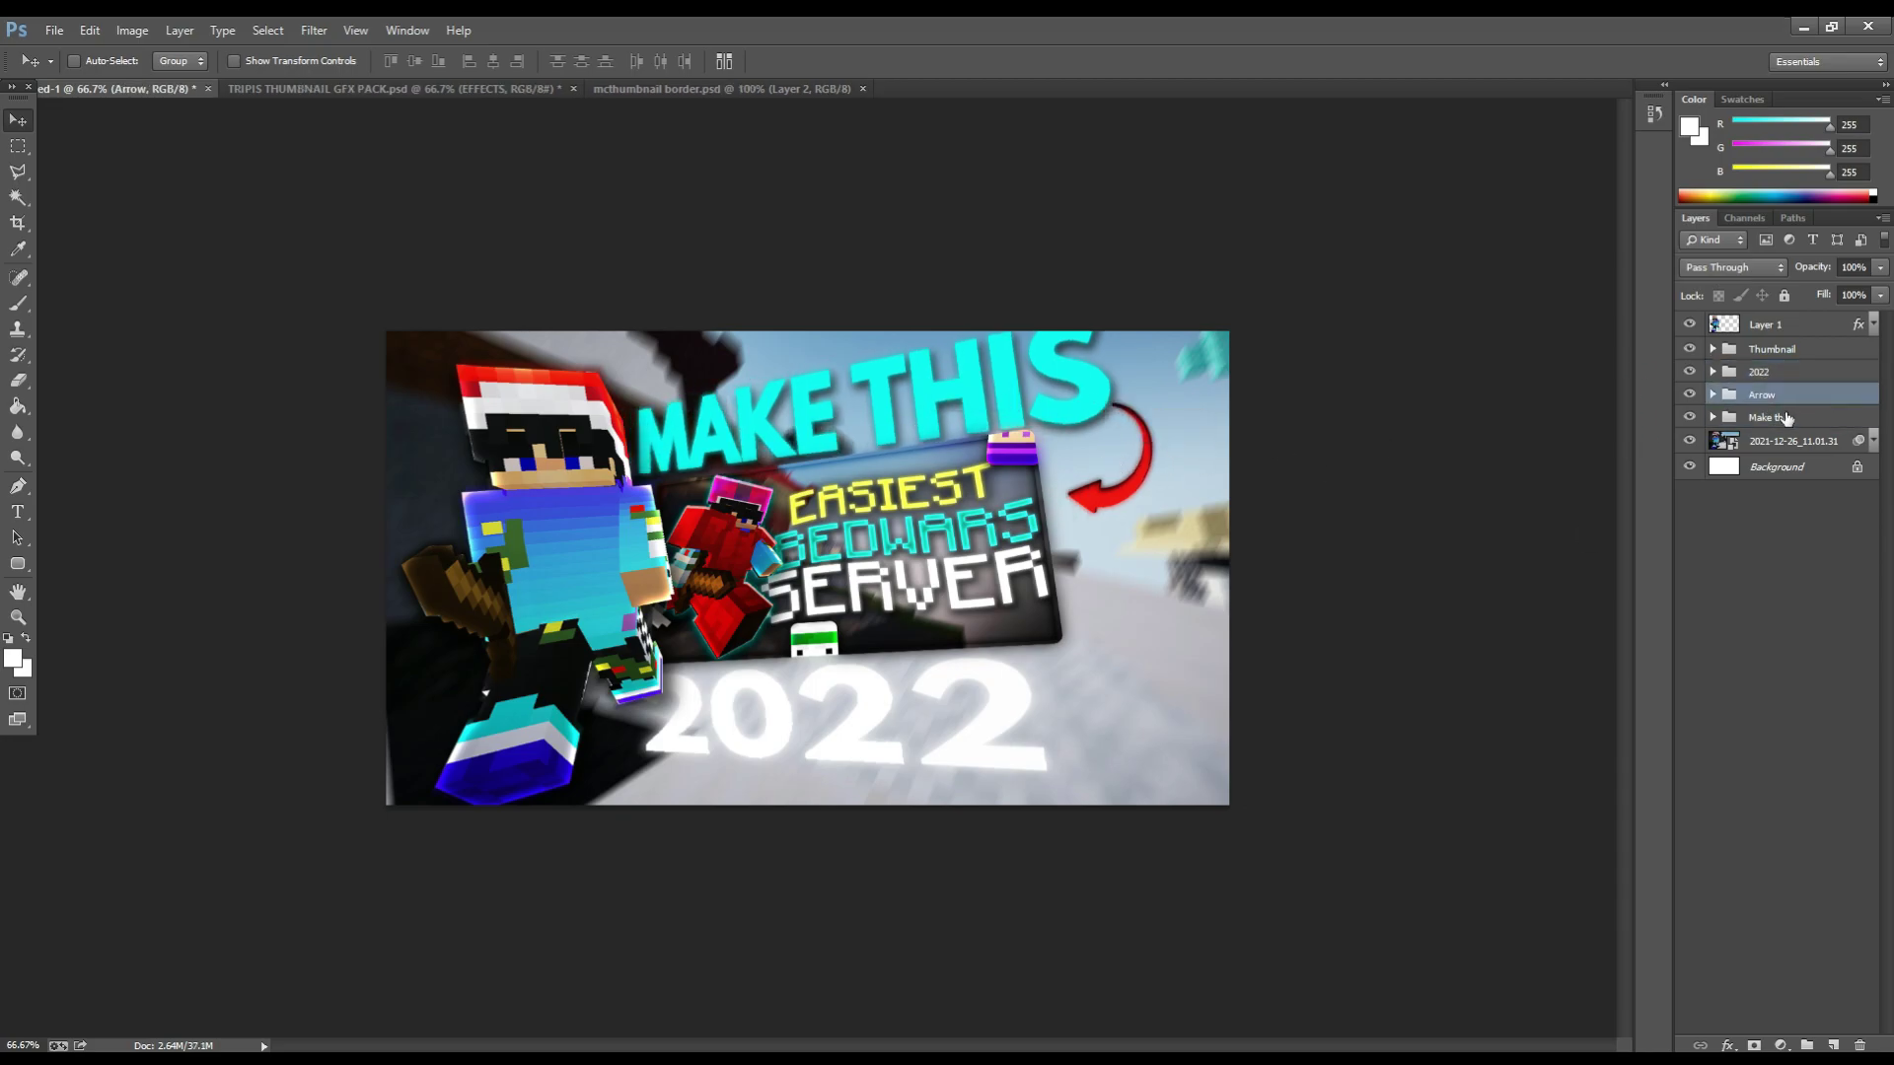
pyautogui.moveTo(937, 592); pyautogui.dragTo(966, 592)
pyautogui.moveTo(936, 735); pyautogui.dragTo(965, 739)
pyautogui.hotkey('ctrl', 'alt', 'z')
pyautogui.hotkey('ctrl', 'alt', 'z')
pyautogui.hotkey('ctrl', 'alt', 'z')
pyautogui.hotkey('ctrl', 'alt', 'z')
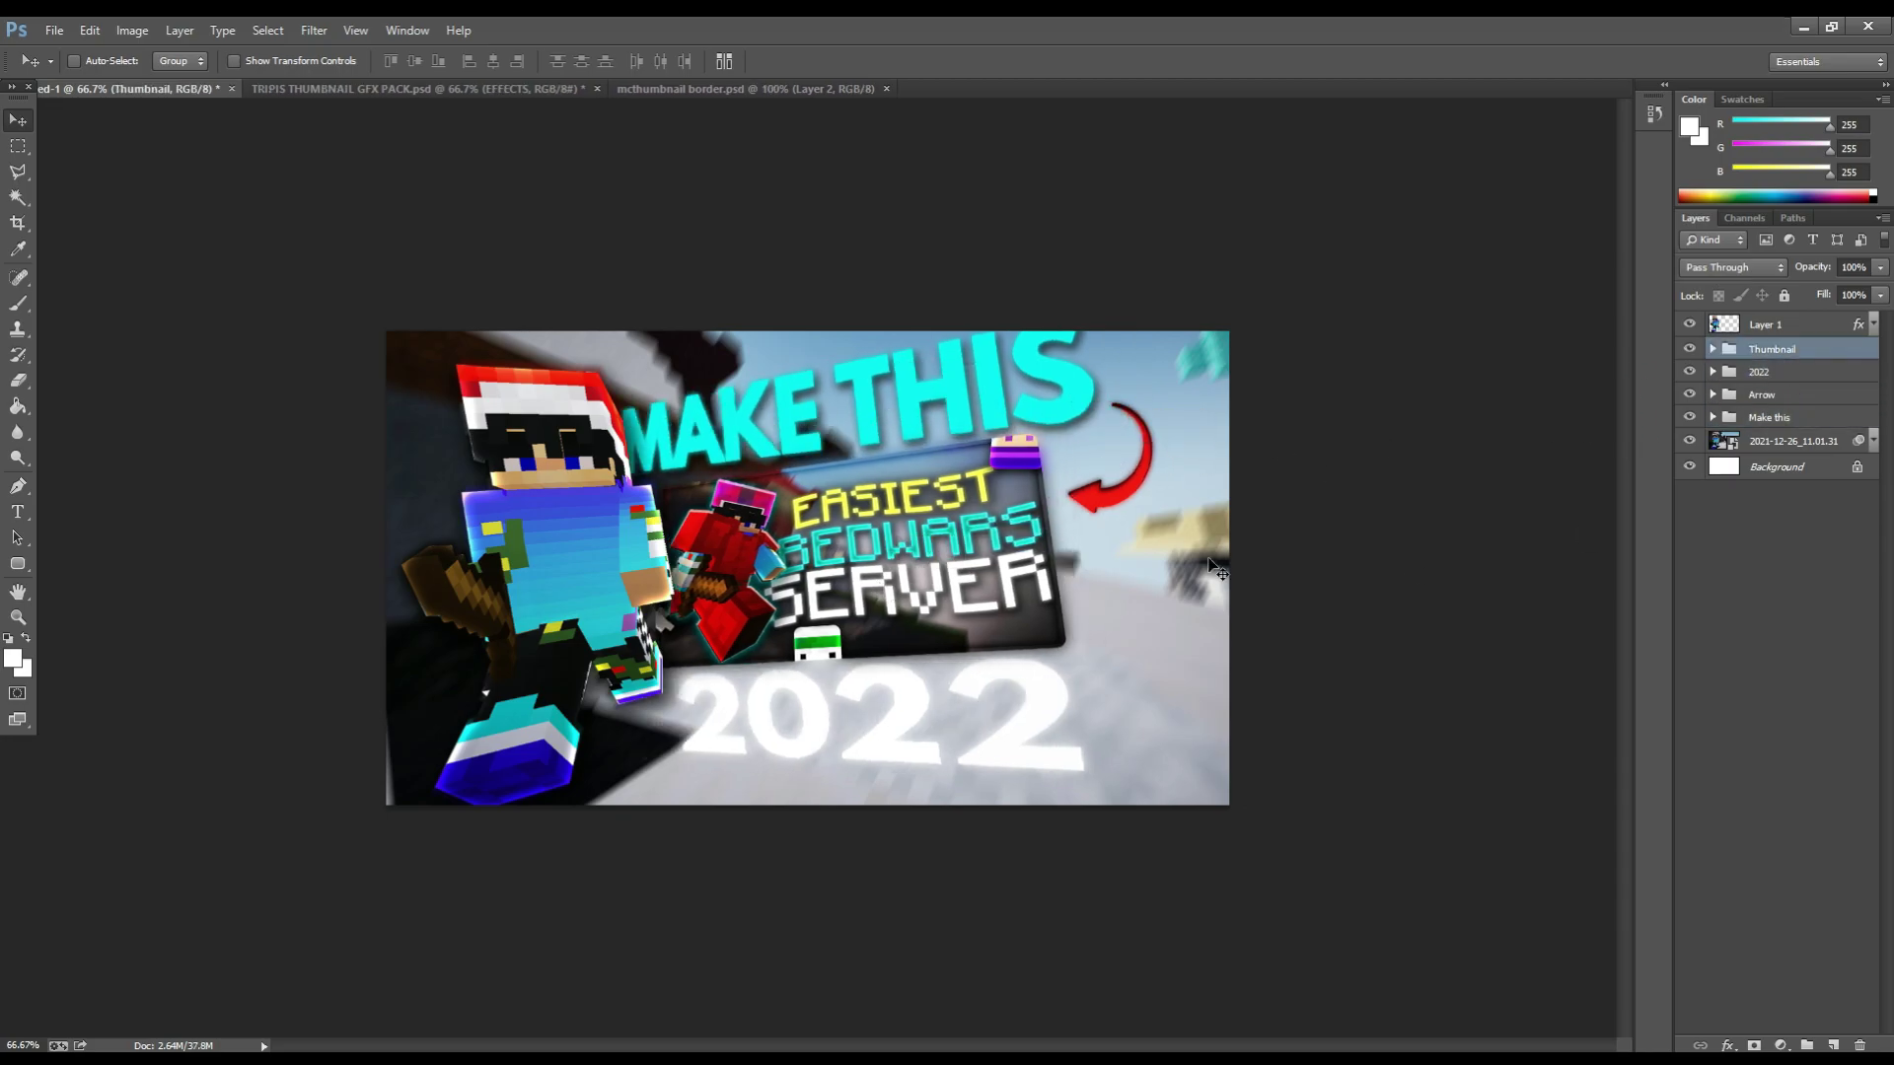
# - Place the Arrow group beneath the Make this group and move the 2022 text slightly to the left
pyautogui.moveTo(1773, 400); pyautogui.dragTo(1770, 429)
pyautogui.moveTo(942, 735); pyautogui.dragTo(920, 731)
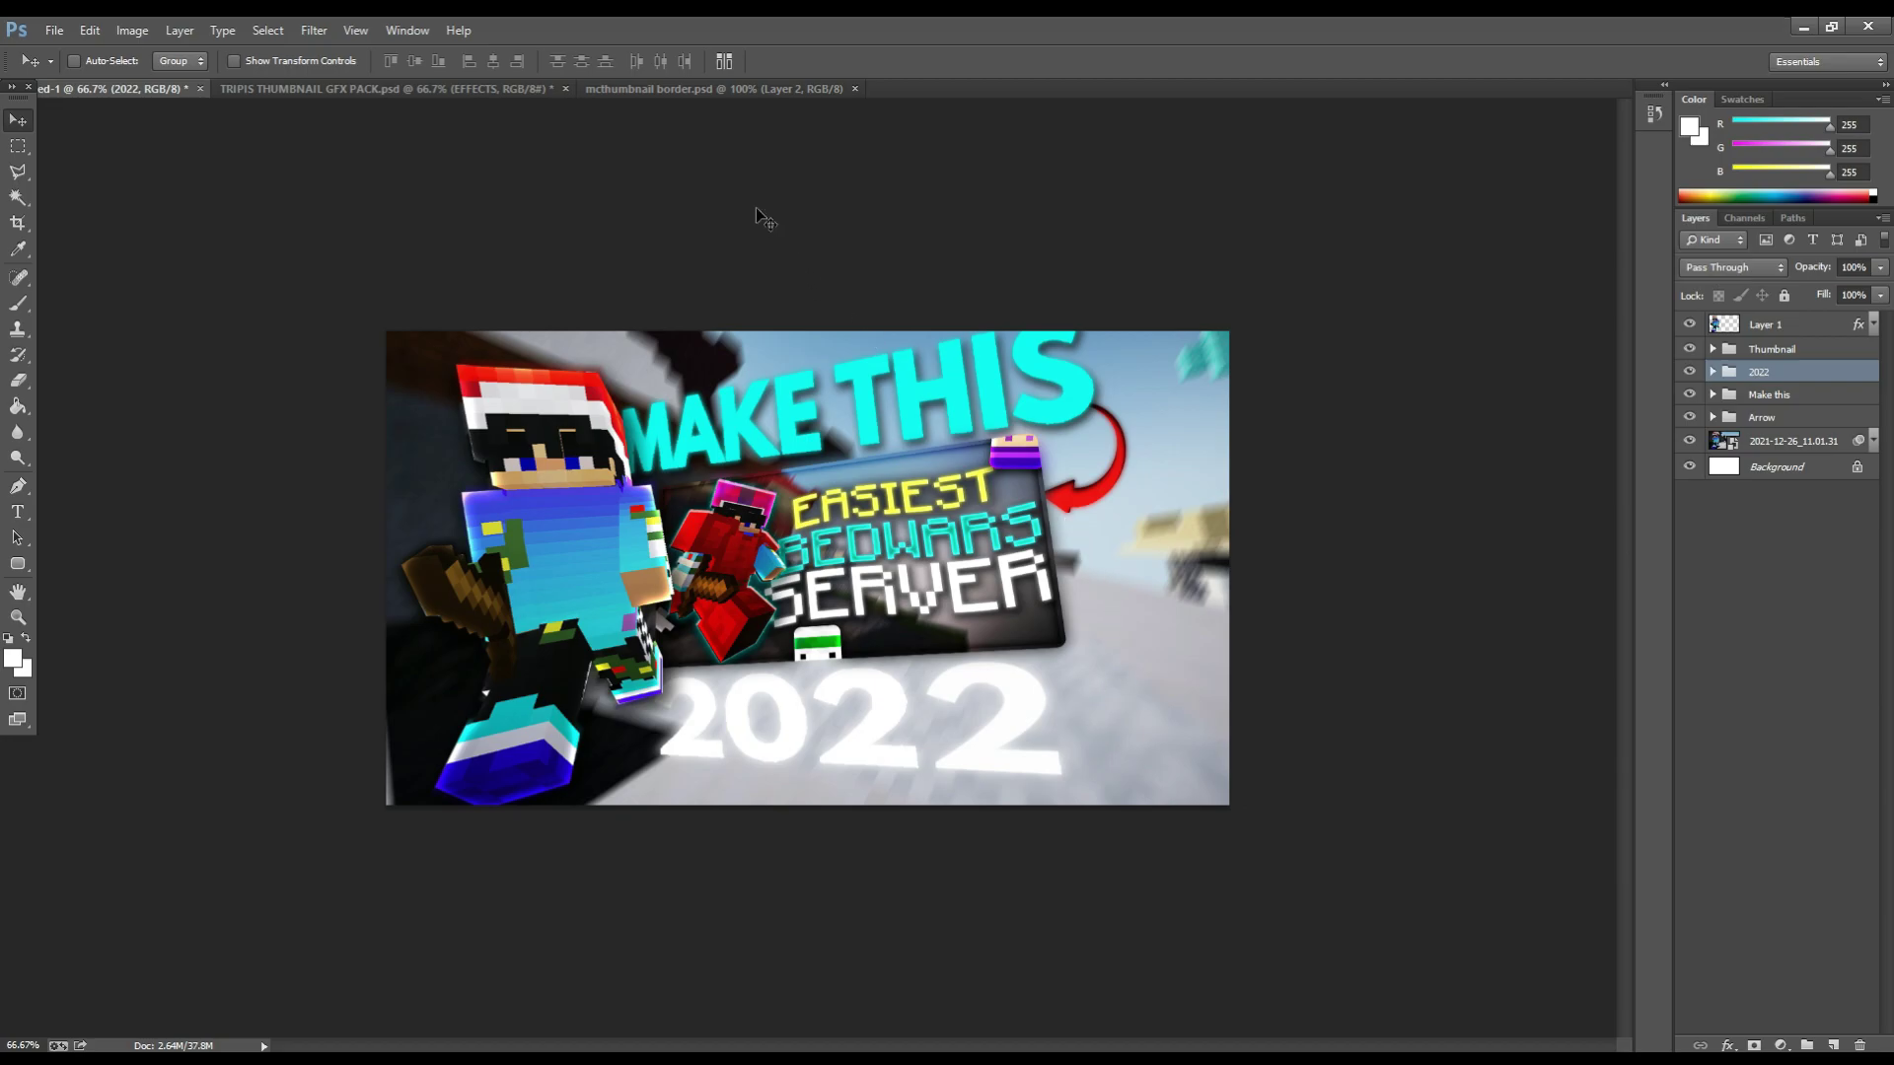
# - Copy the layer style of Layer 4 in mcthumbnail border.psd and return to the thumbnail document
pyautogui.click(658, 89)
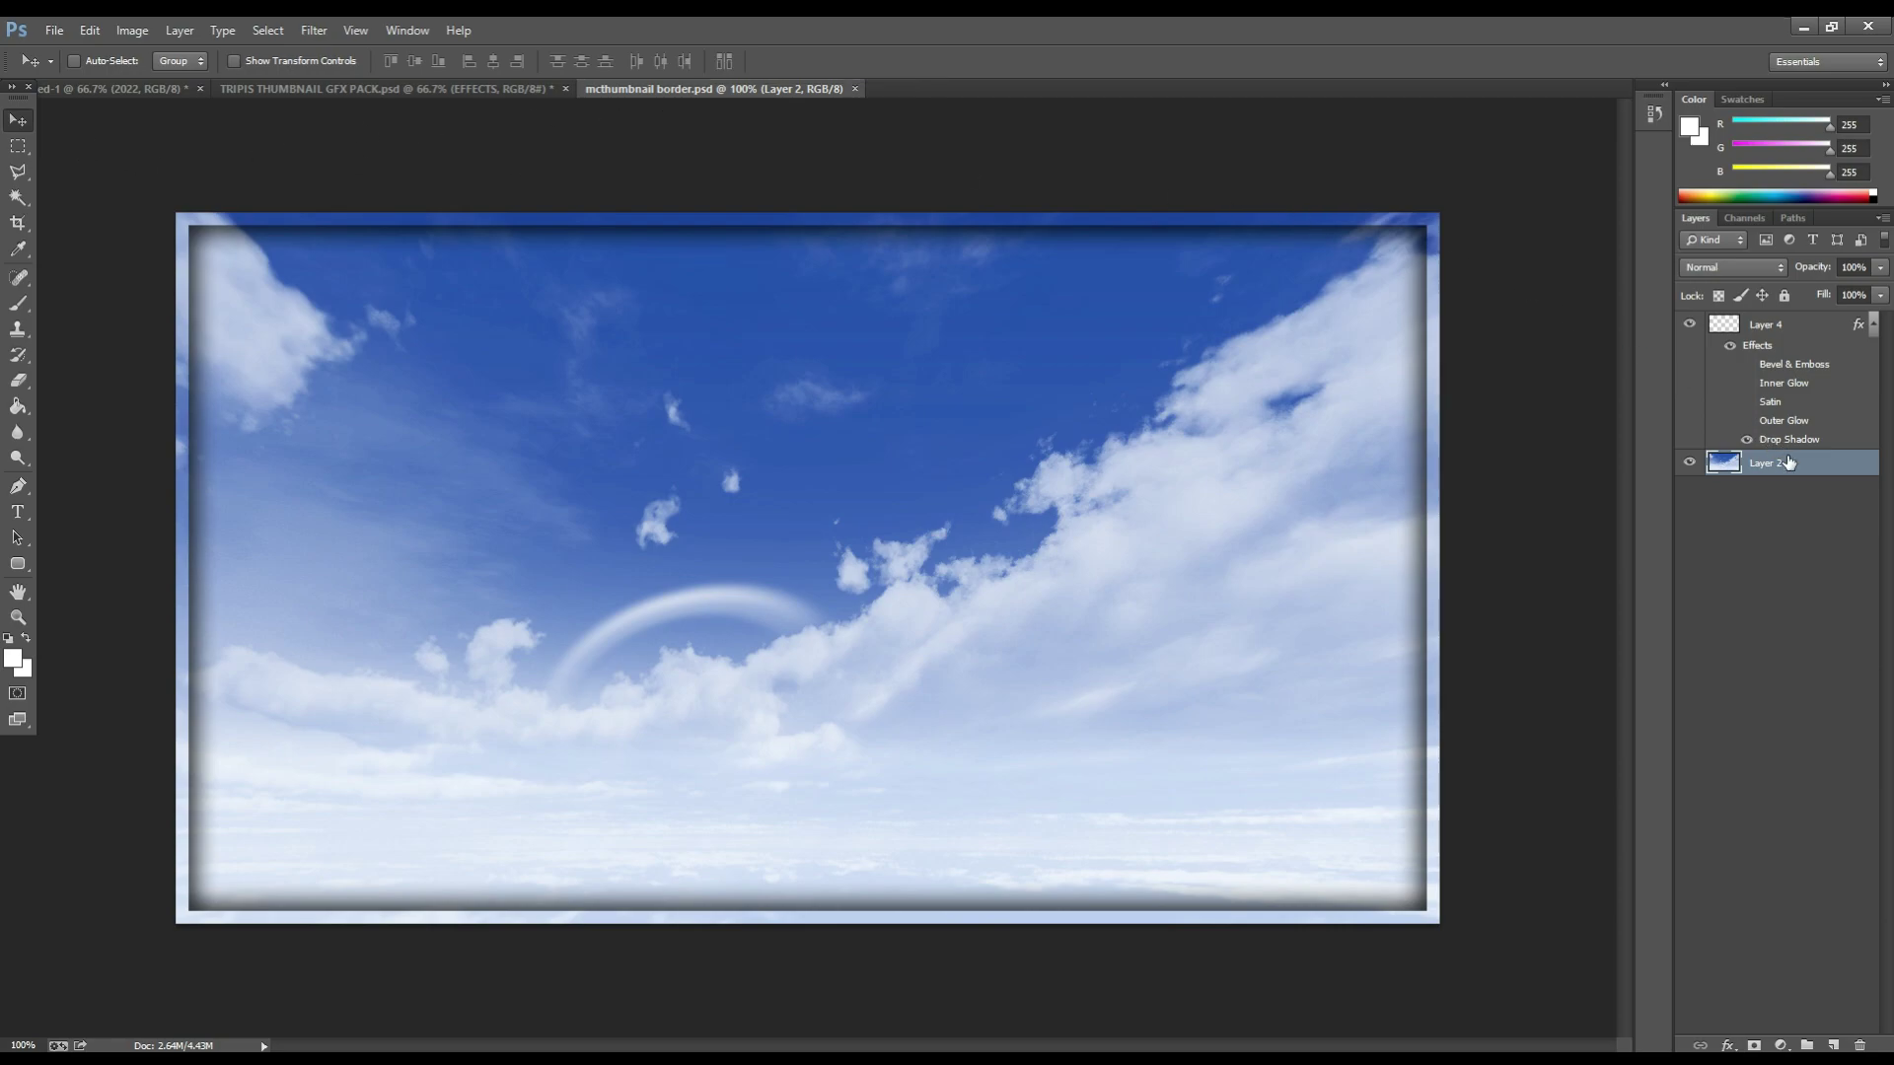
pyautogui.click(1787, 335)
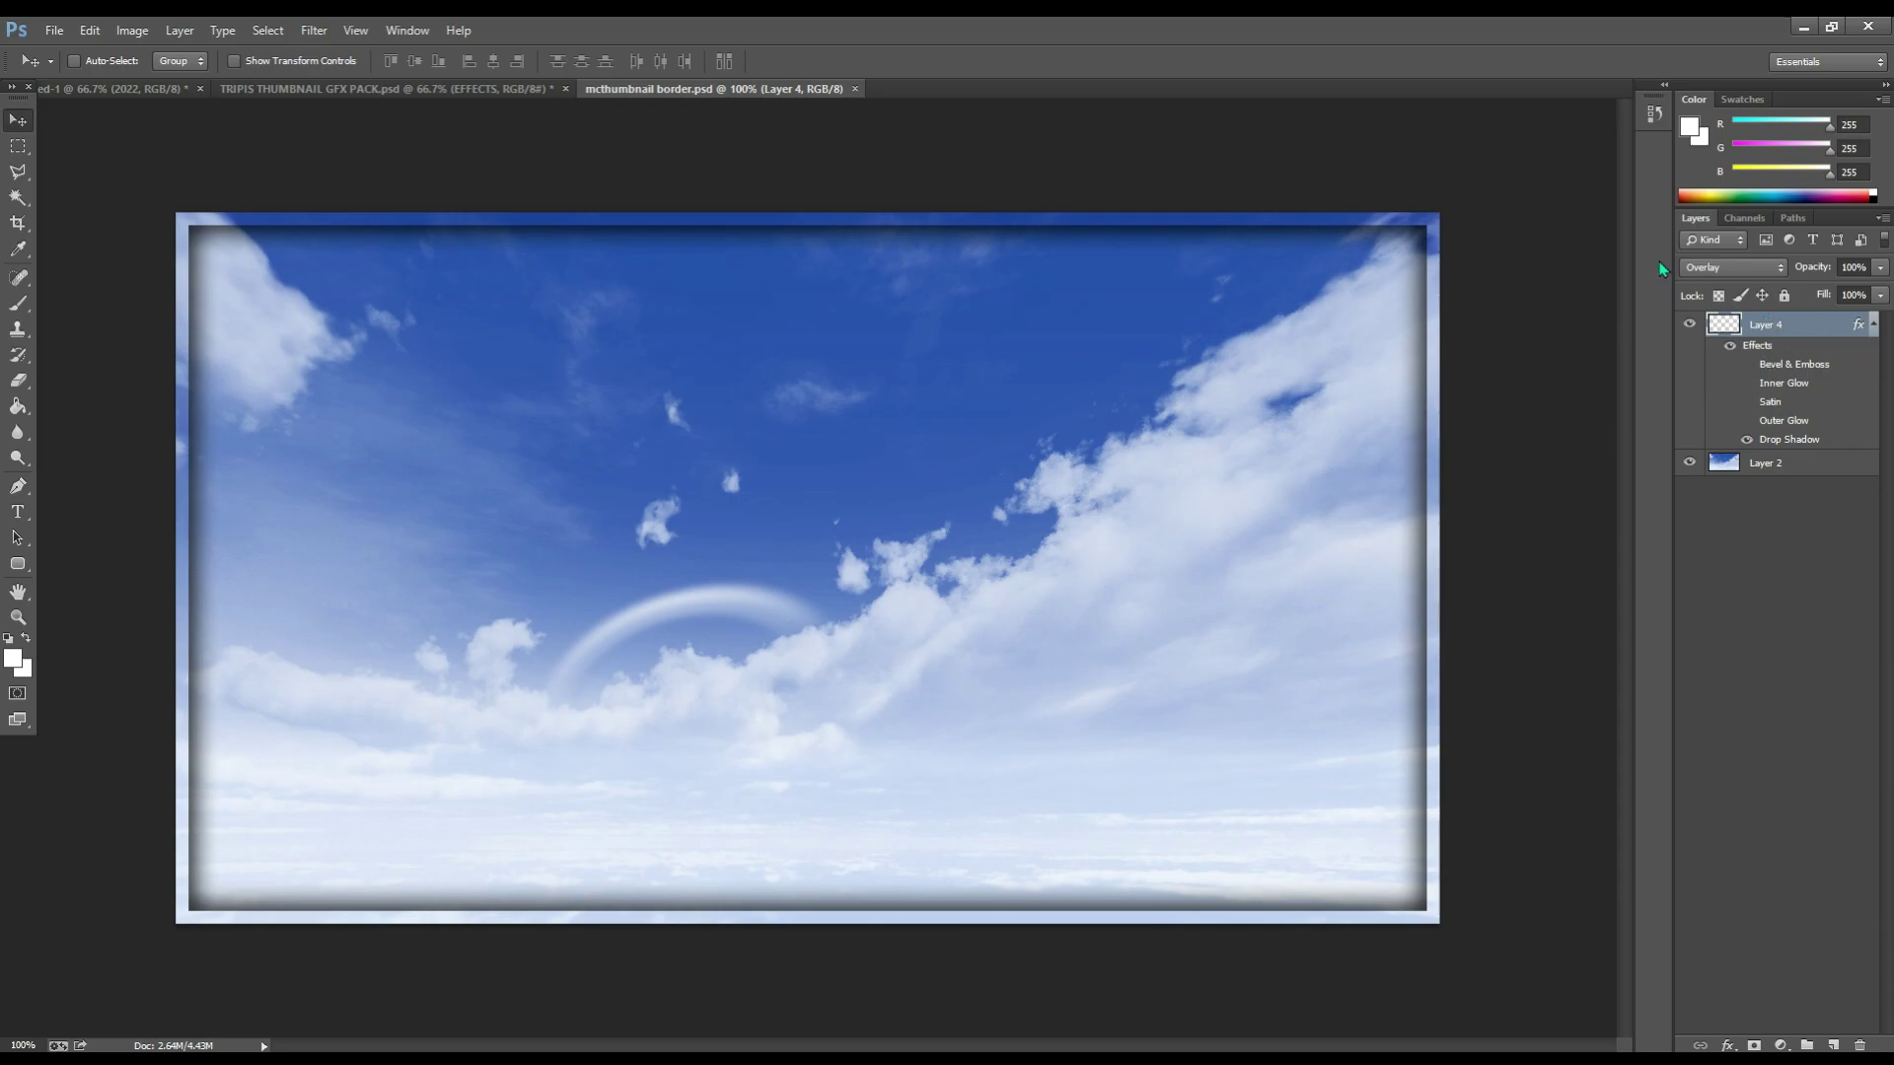
pyautogui.hotkey('ctrl', 'Tab')
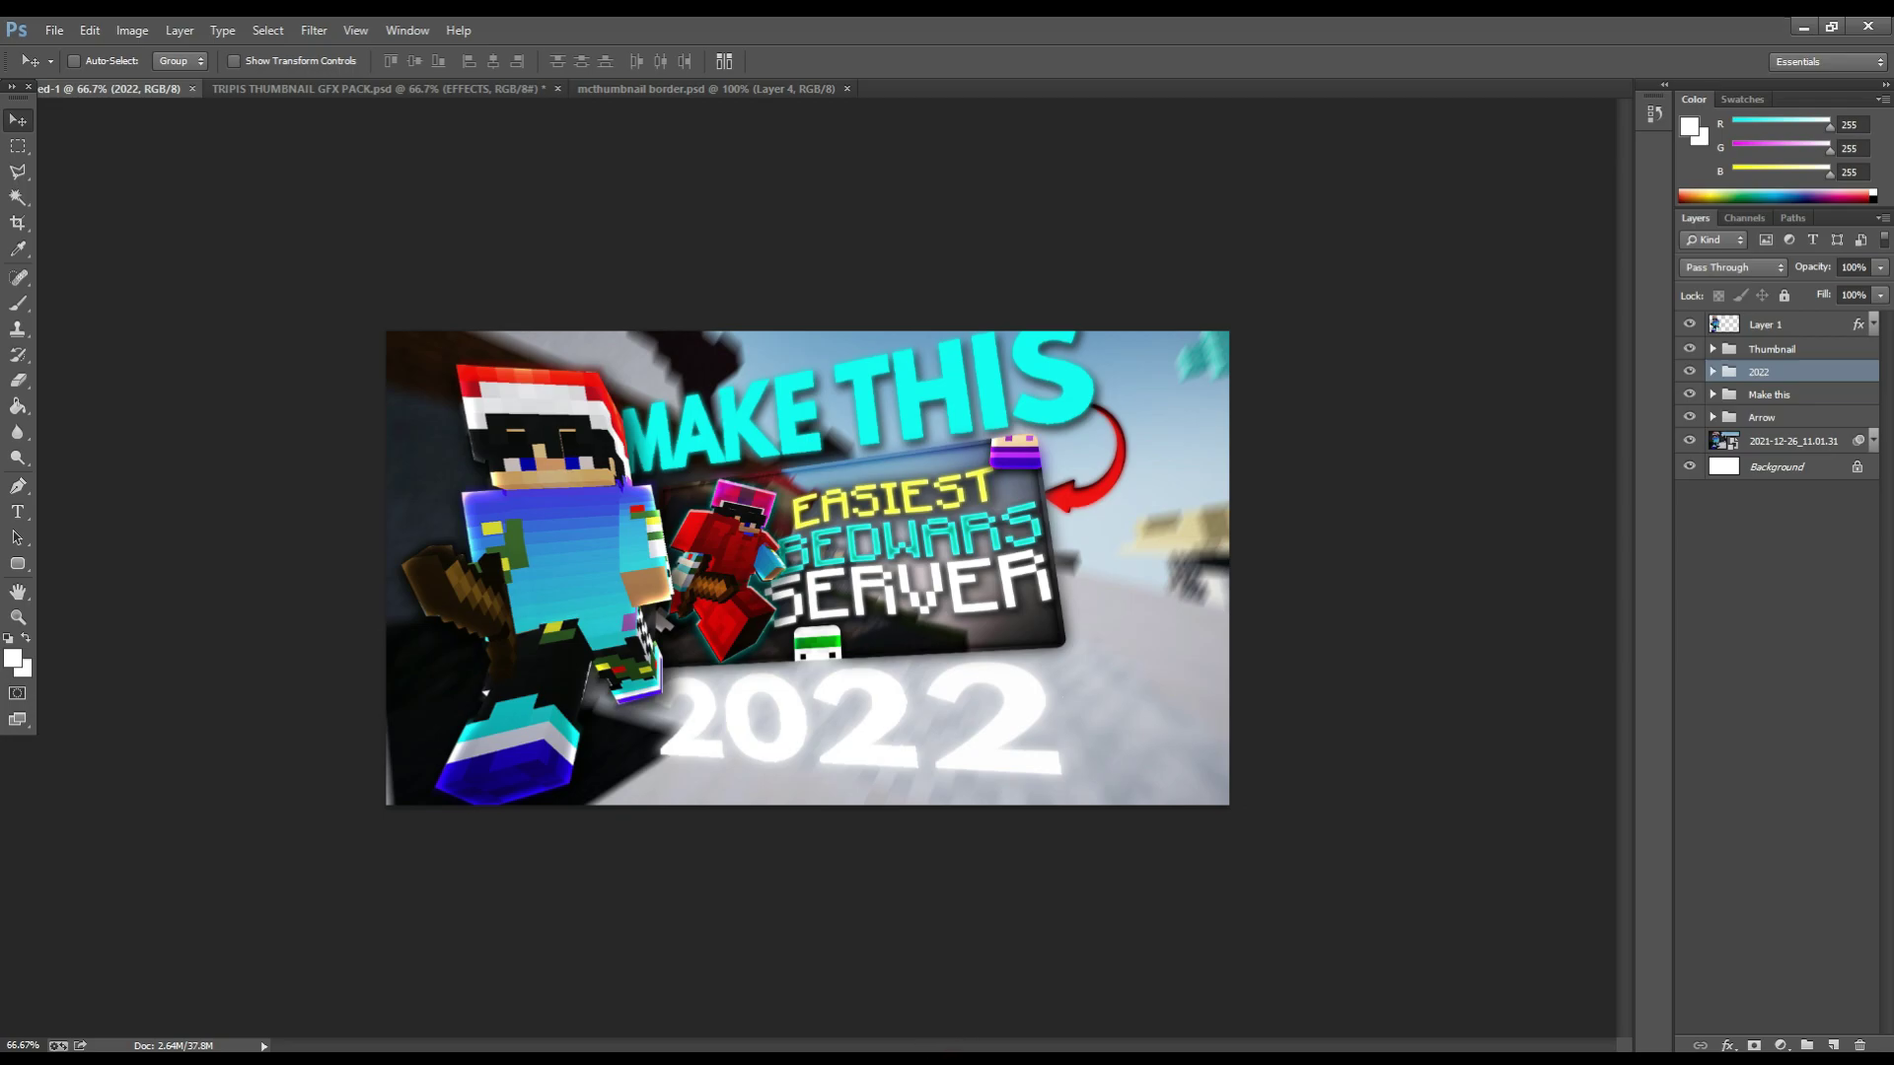
# - Place the mcthumbnail border image in the thumbnail and scale it to about 417% so it frames the whole canvas
pyautogui.moveTo(792, 577); pyautogui.dragTo(476, 394)
pyautogui.moveTo(588, 455); pyautogui.dragTo(1244, 783)
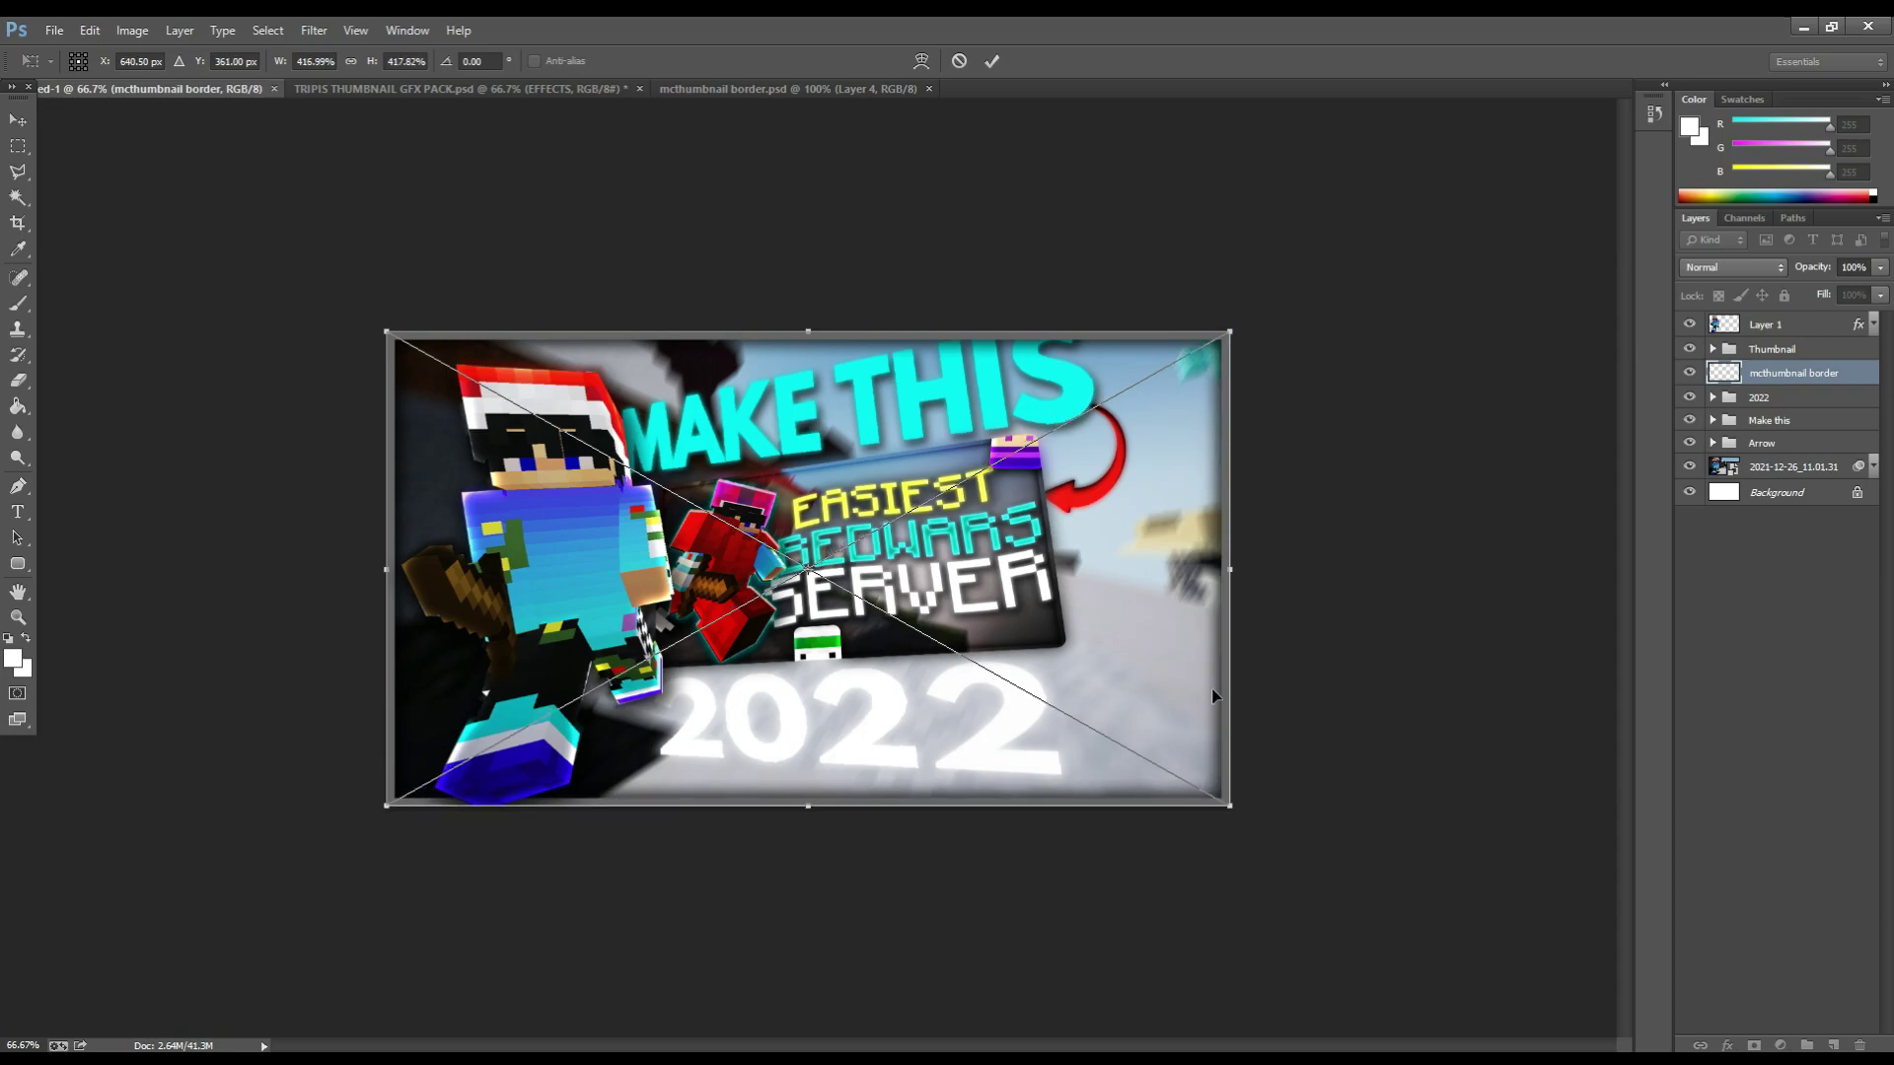
pyautogui.click(991, 61)
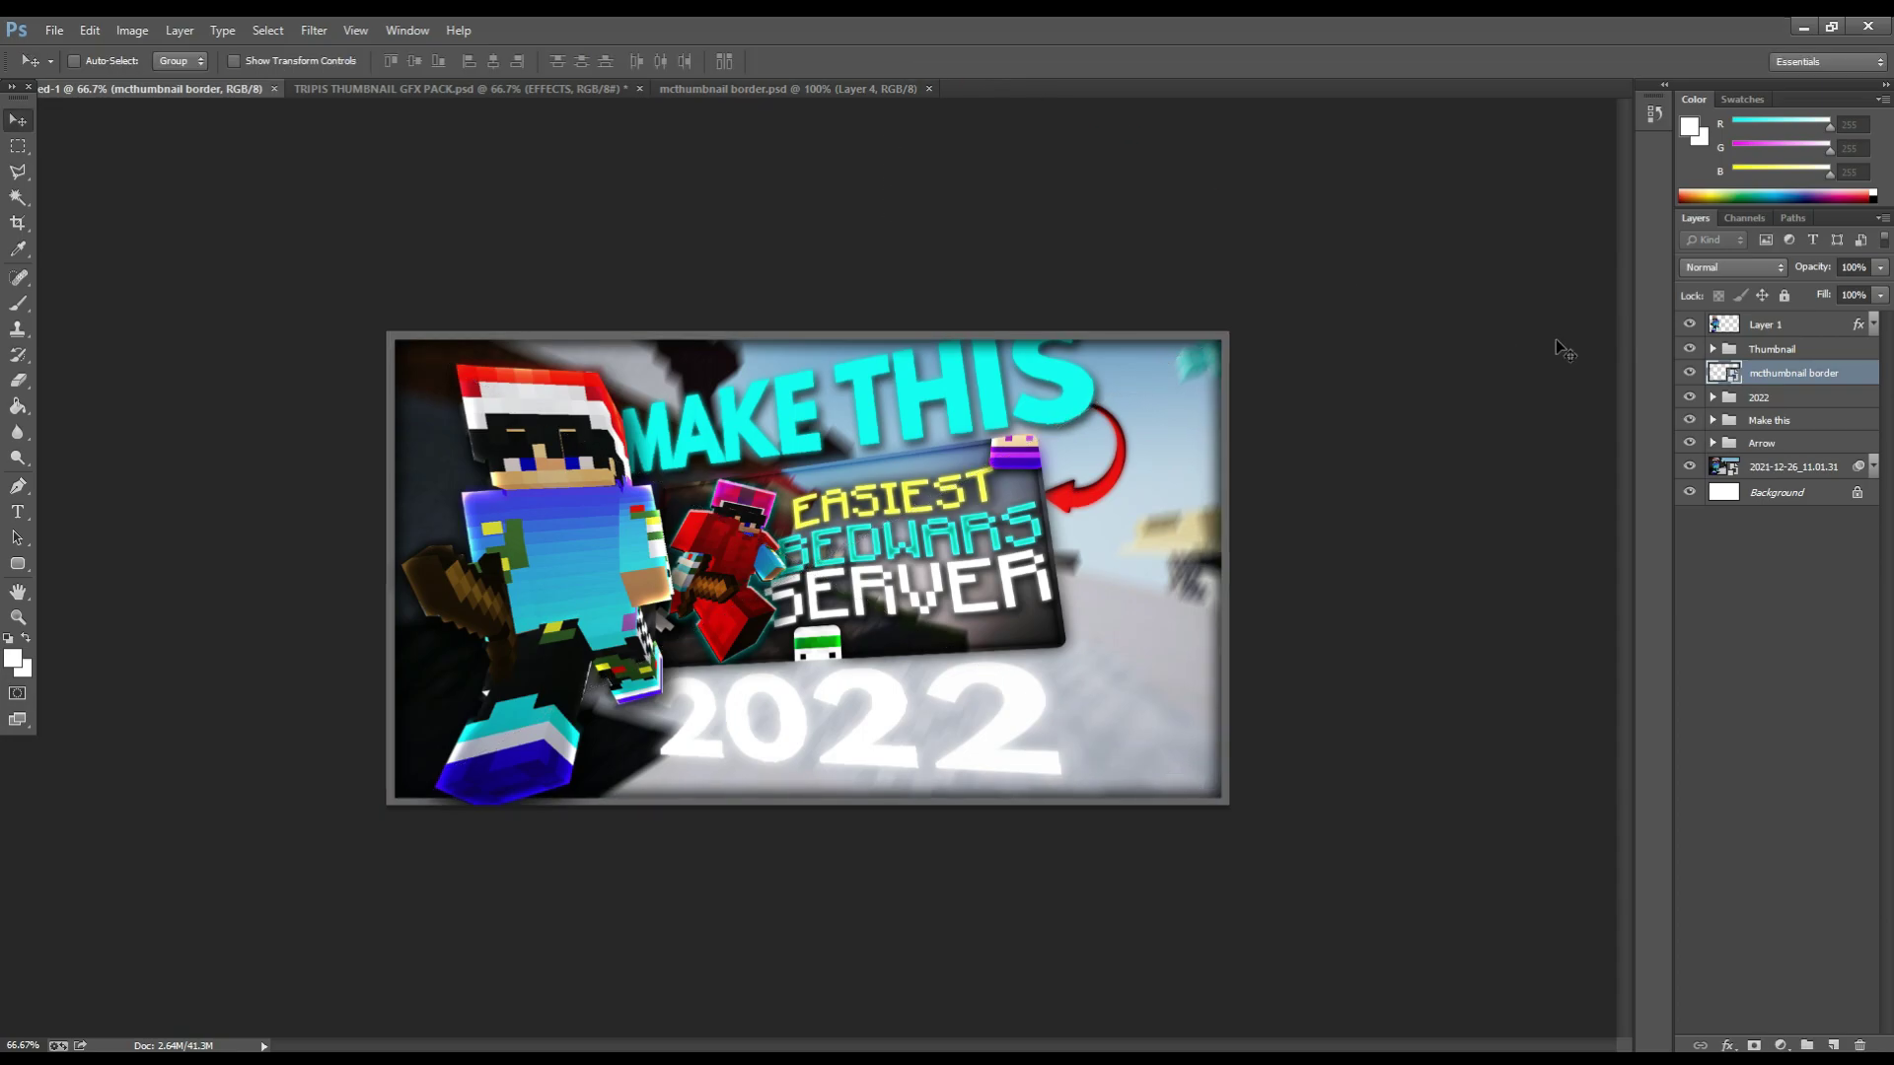
# - Paste the copied layer style onto the mcthumbnail border layer, then hide its effects and collapse their list
pyautogui.rightClick(1814, 377)
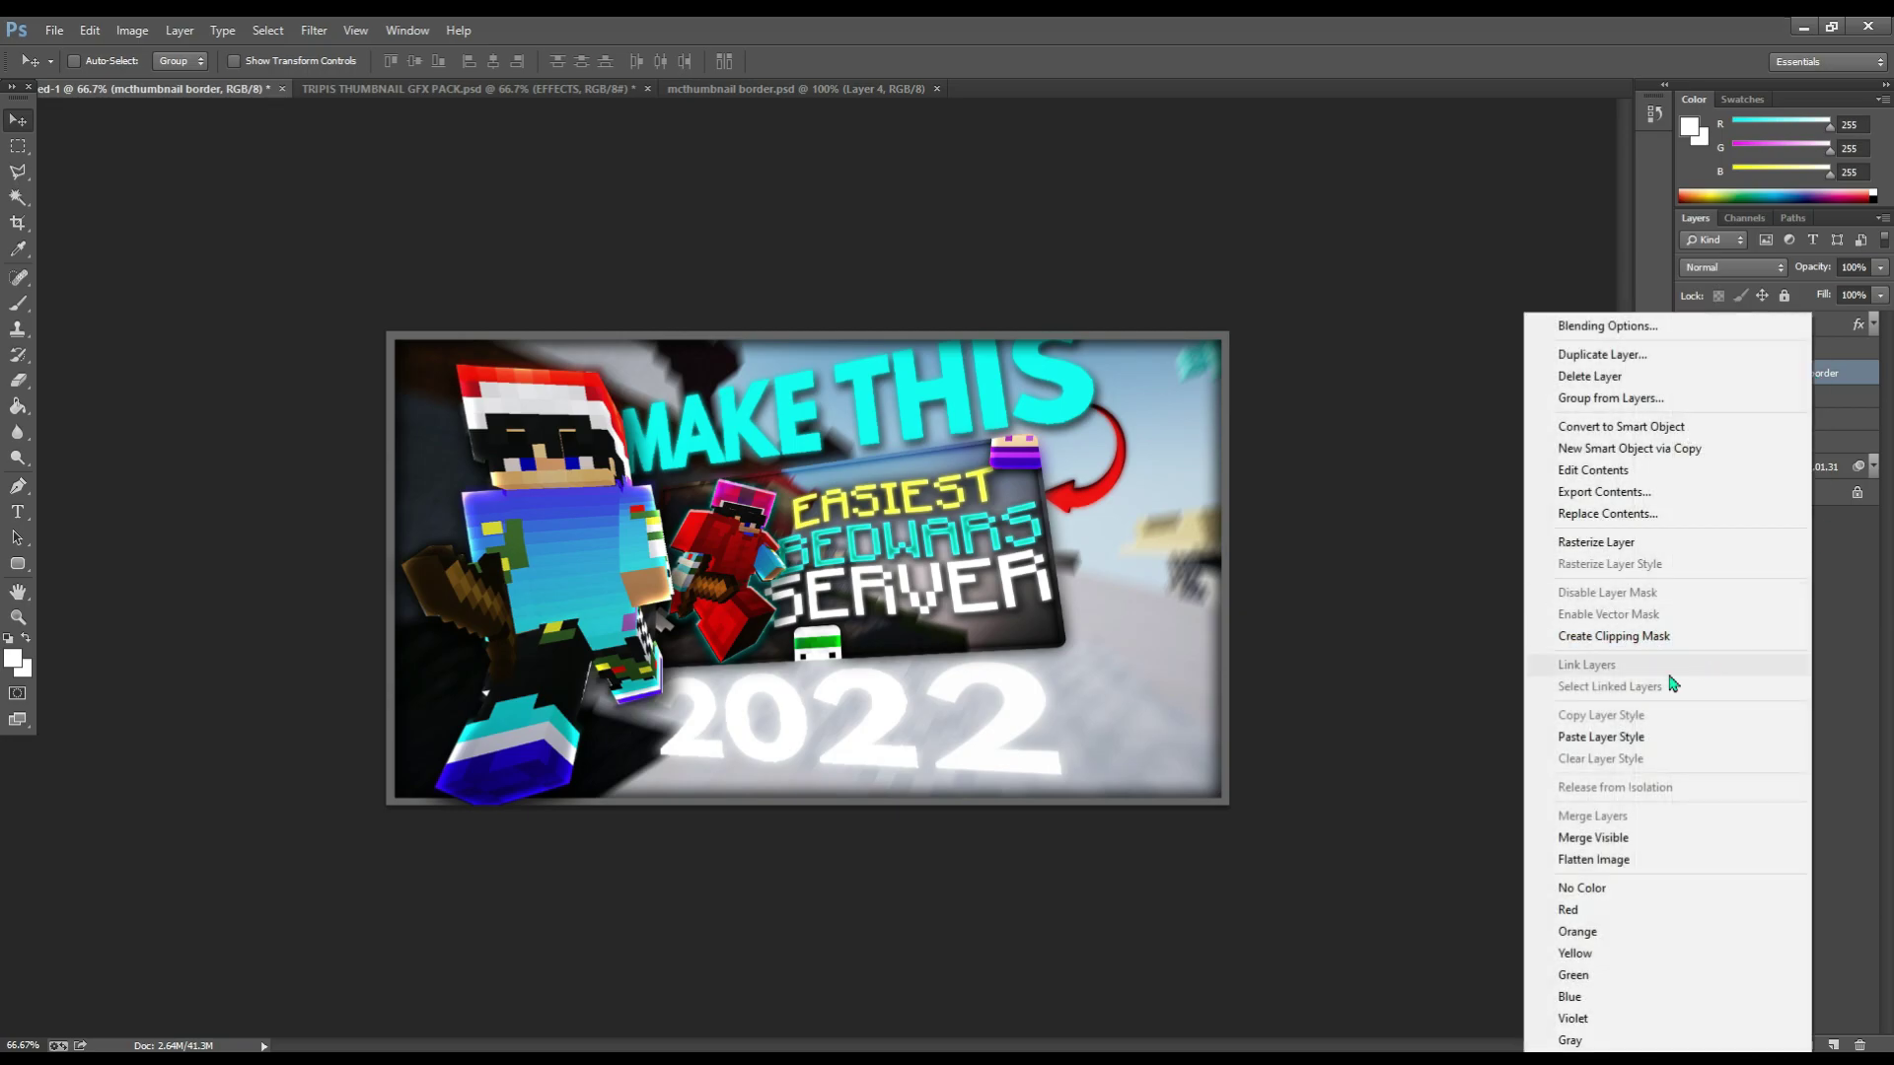
pyautogui.click(1603, 735)
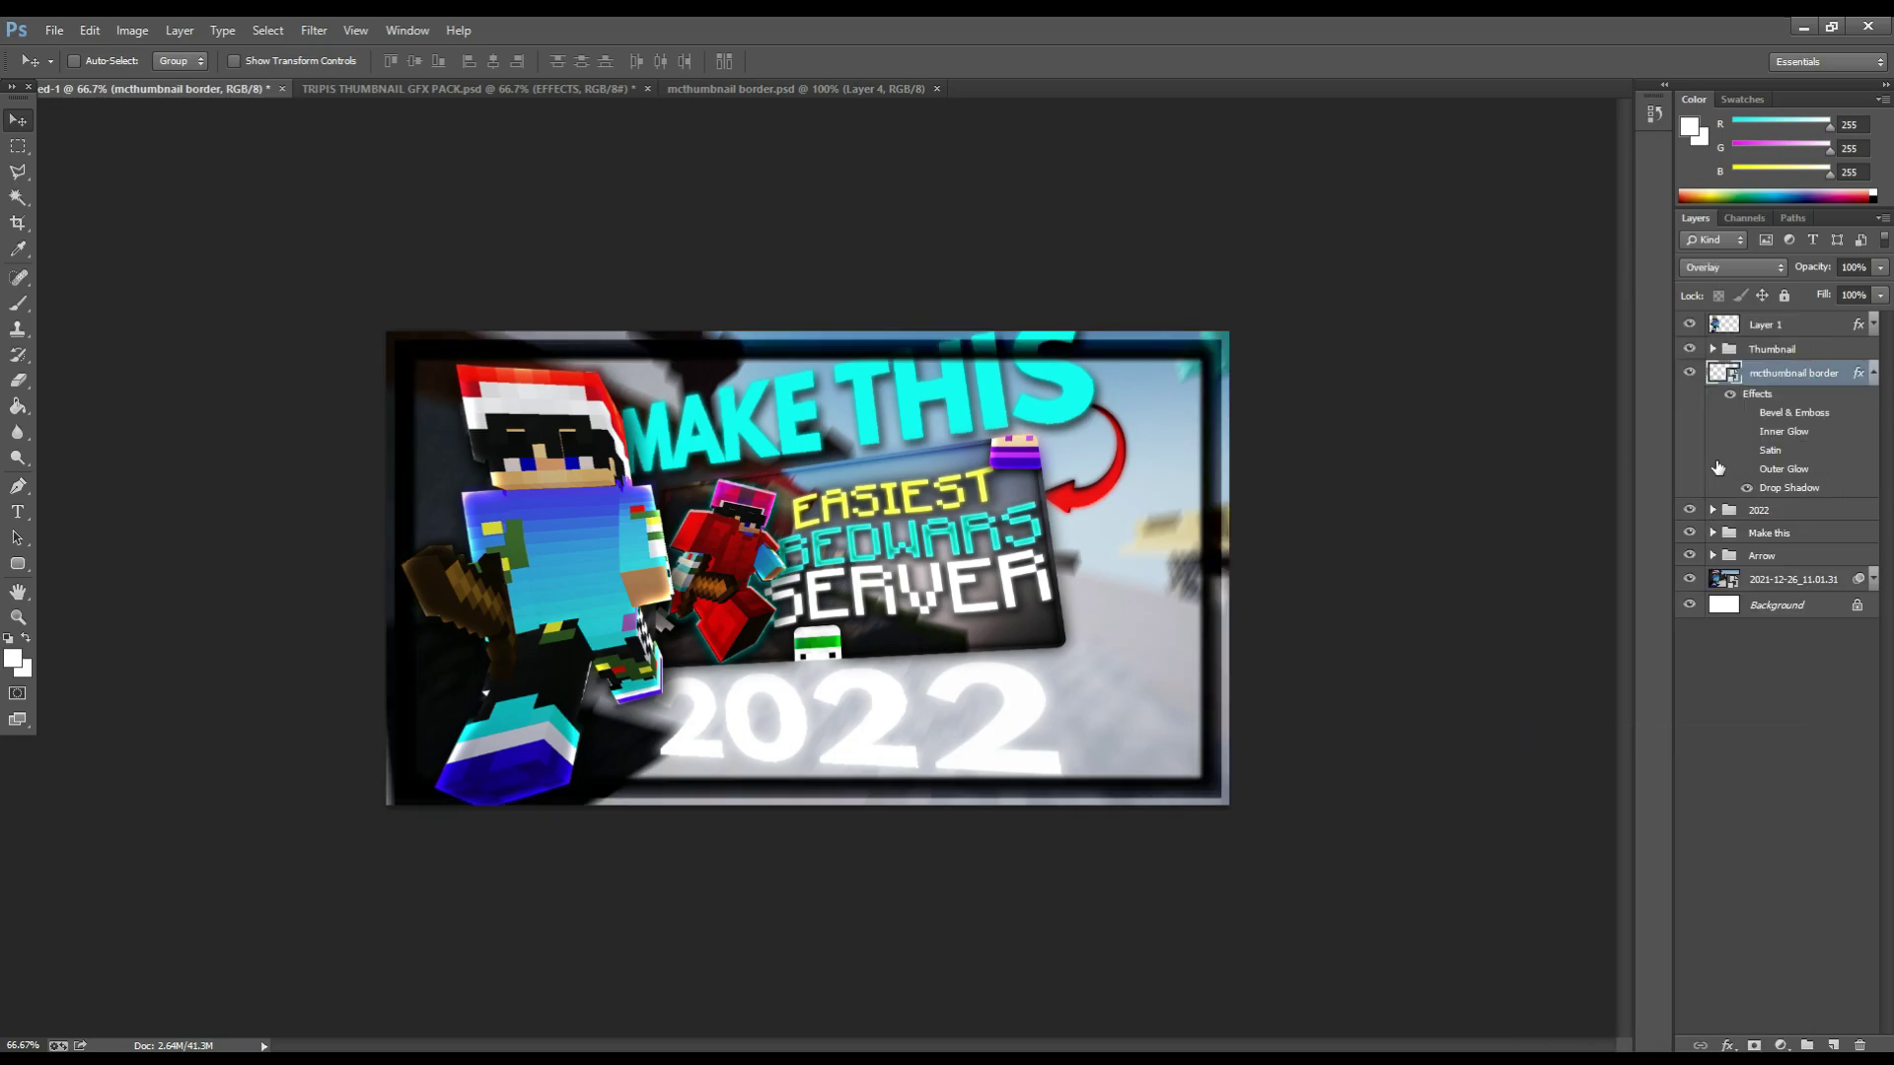
pyautogui.click(1729, 394)
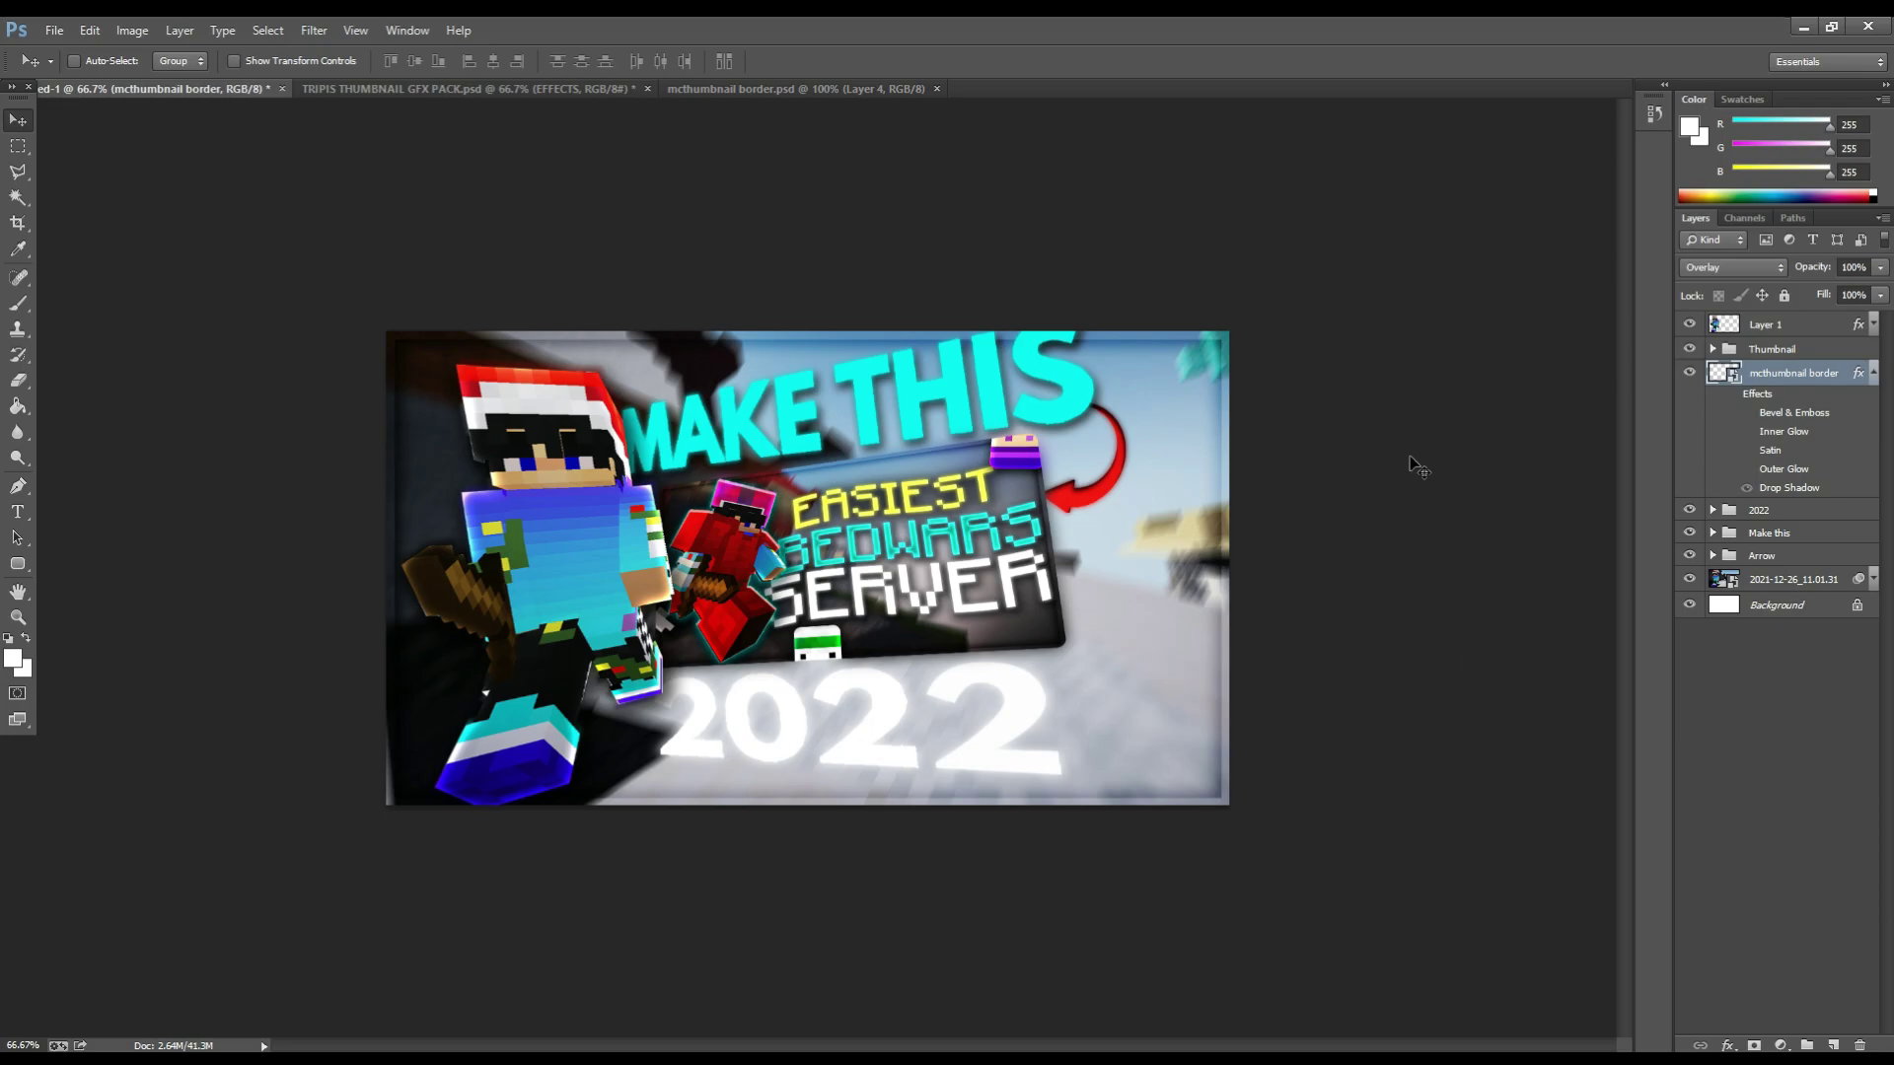
pyautogui.click(1872, 374)
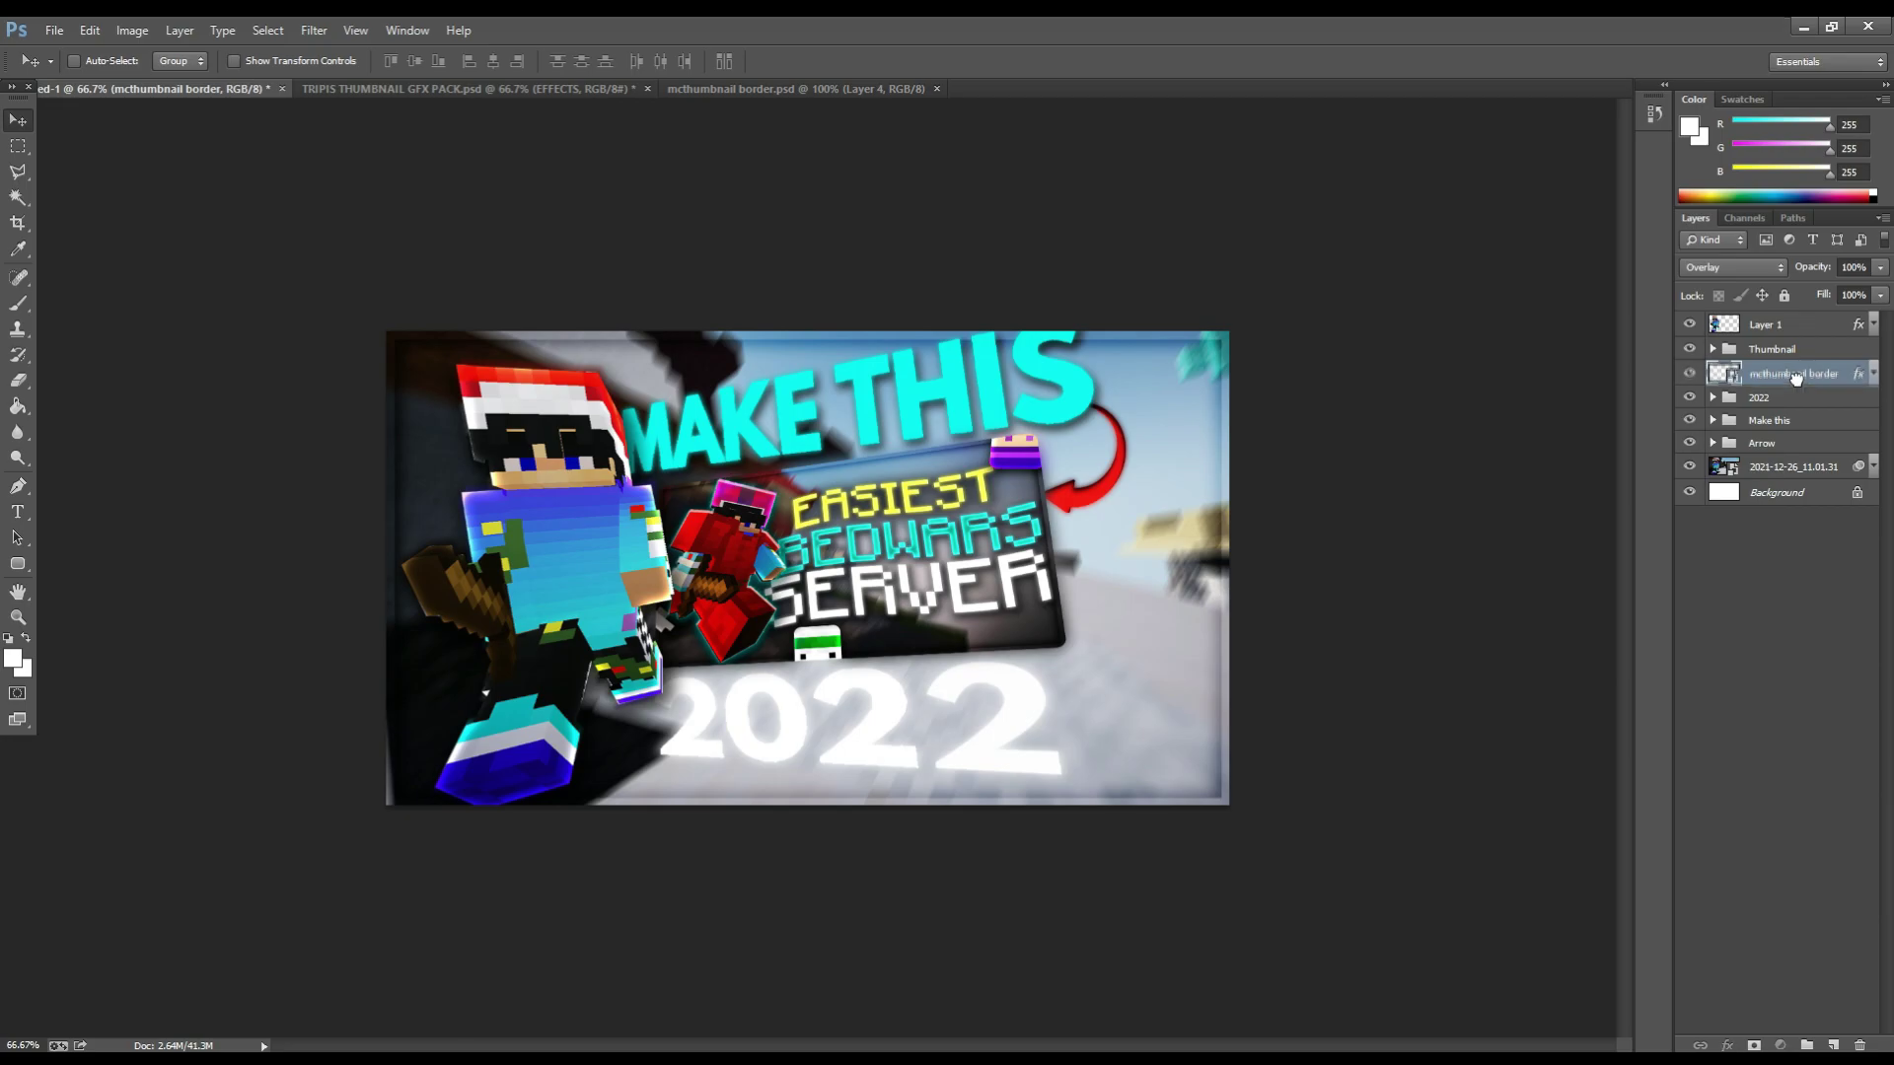
# - Move the mcthumbnail border layer beneath the Arrow group, then open the save dialog and dismiss it
pyautogui.moveTo(1792, 454); pyautogui.dragTo(1795, 462)
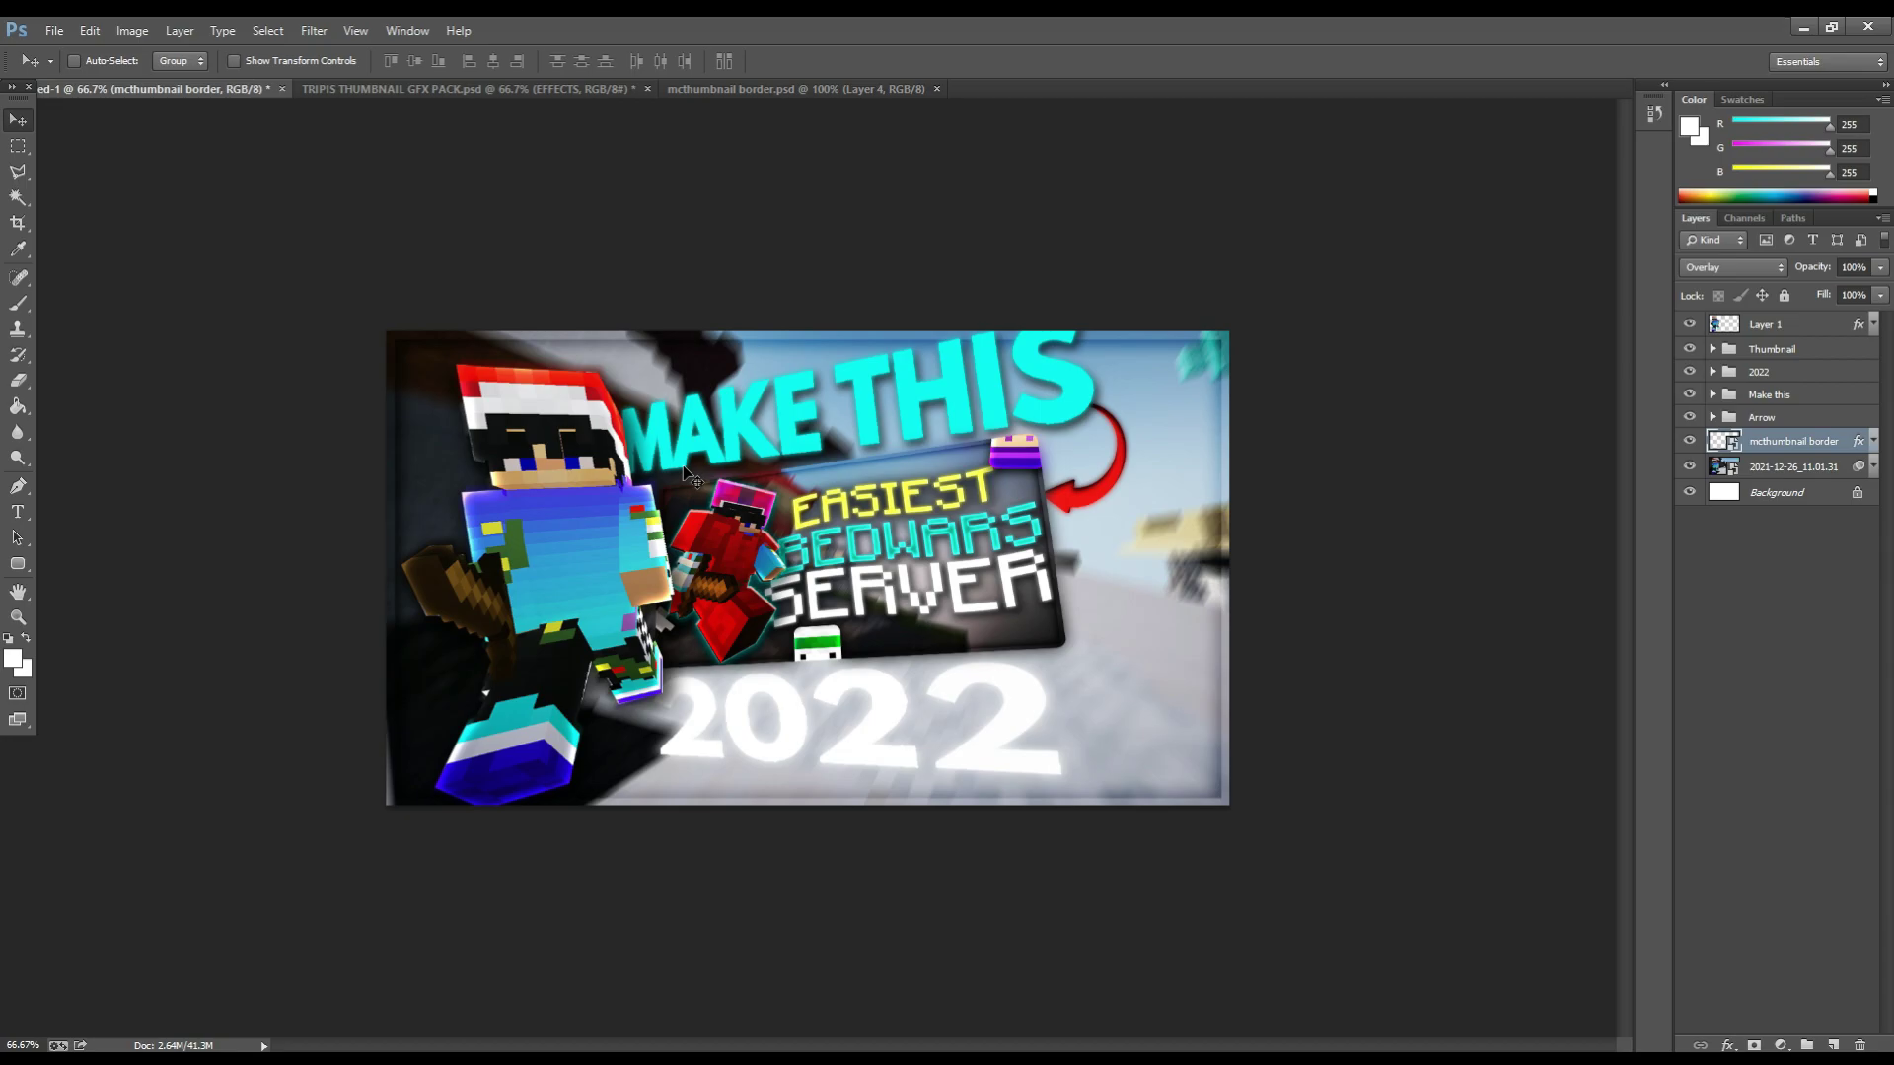
pyautogui.hotkey('ctrl', 's')
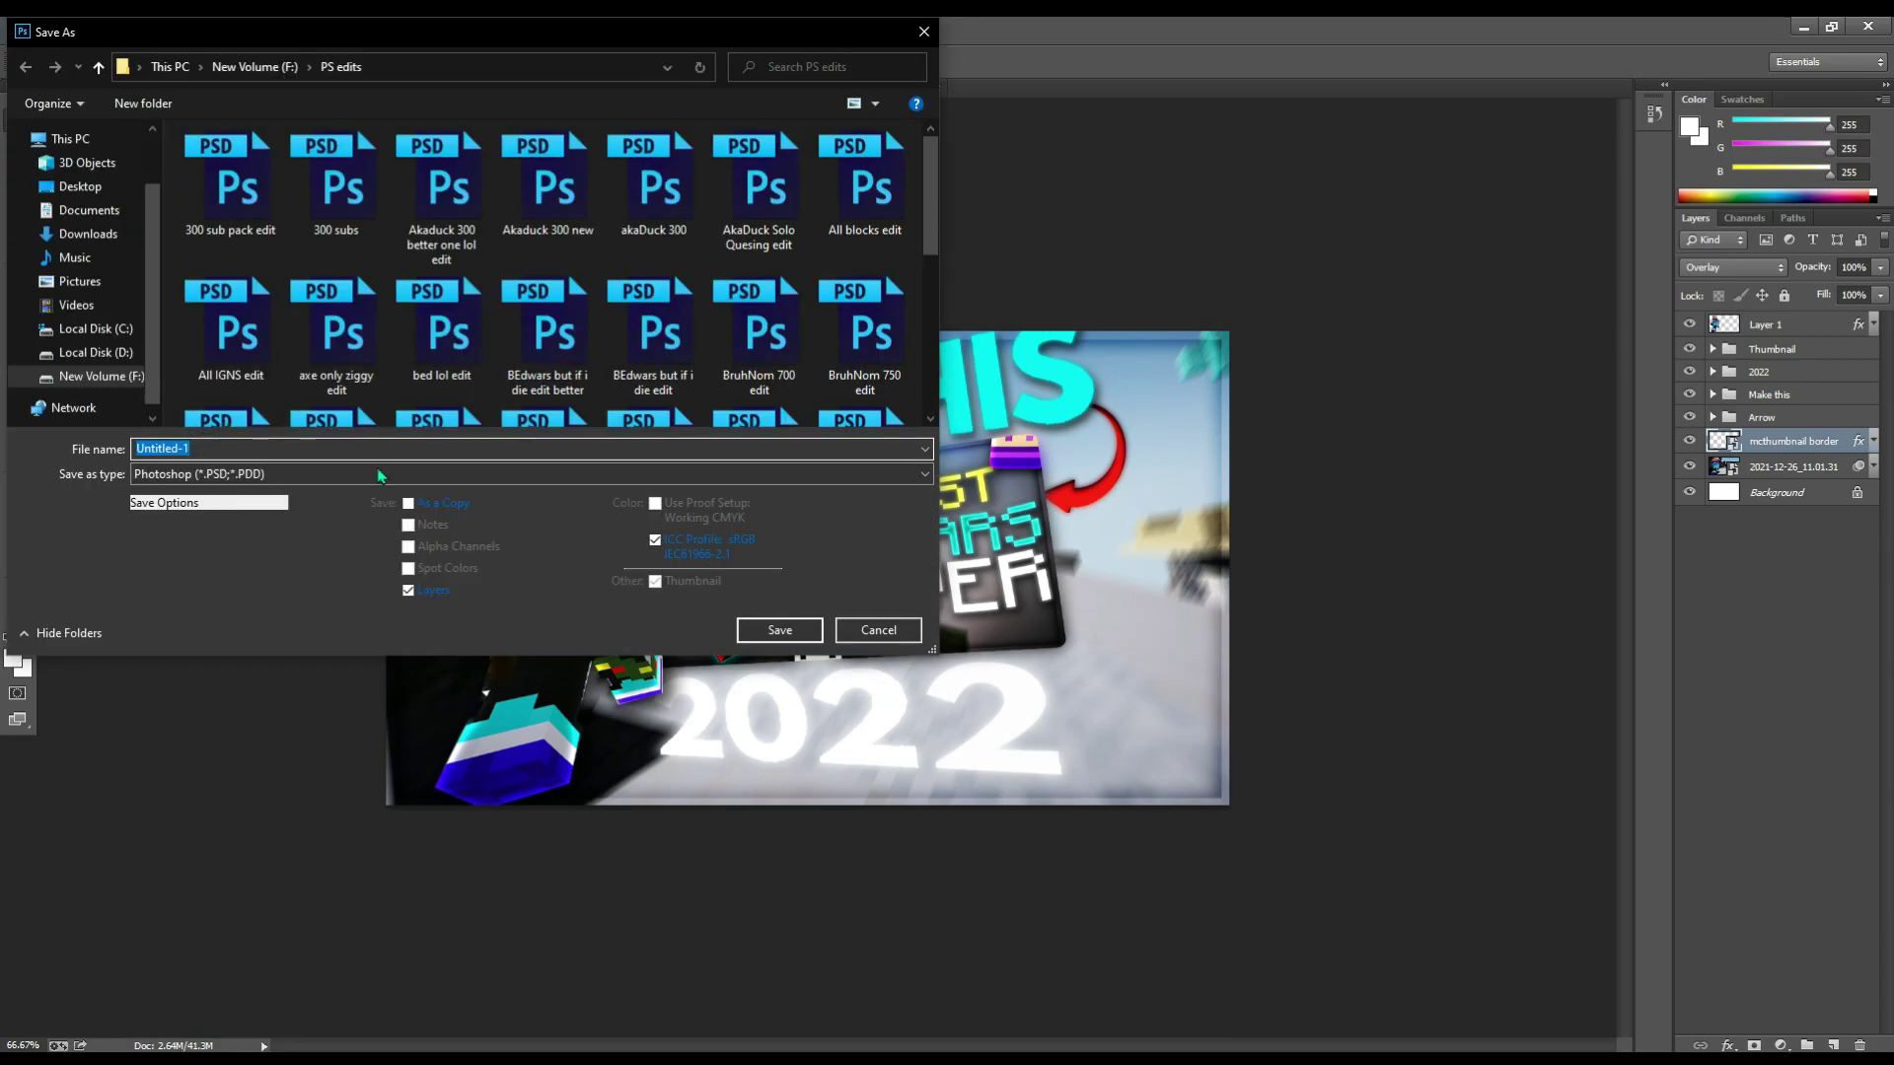
pyautogui.press('Escape')
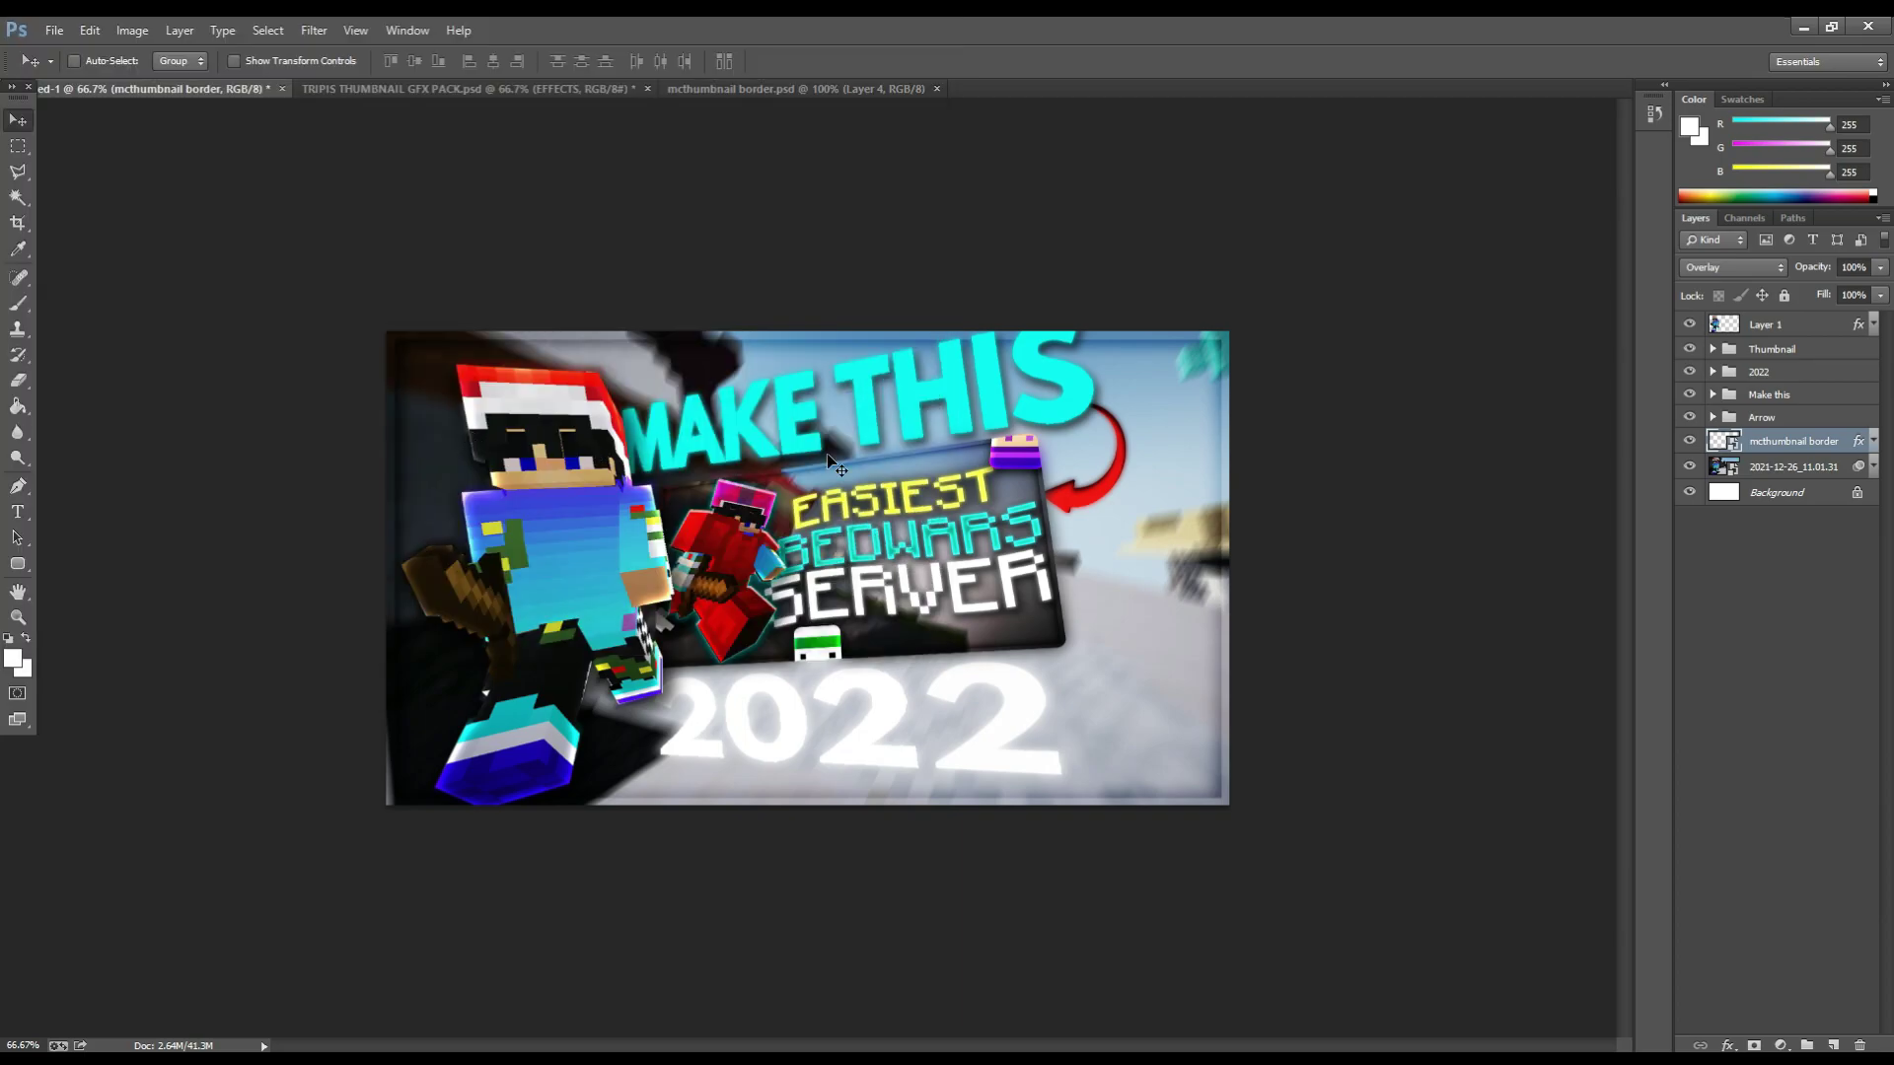